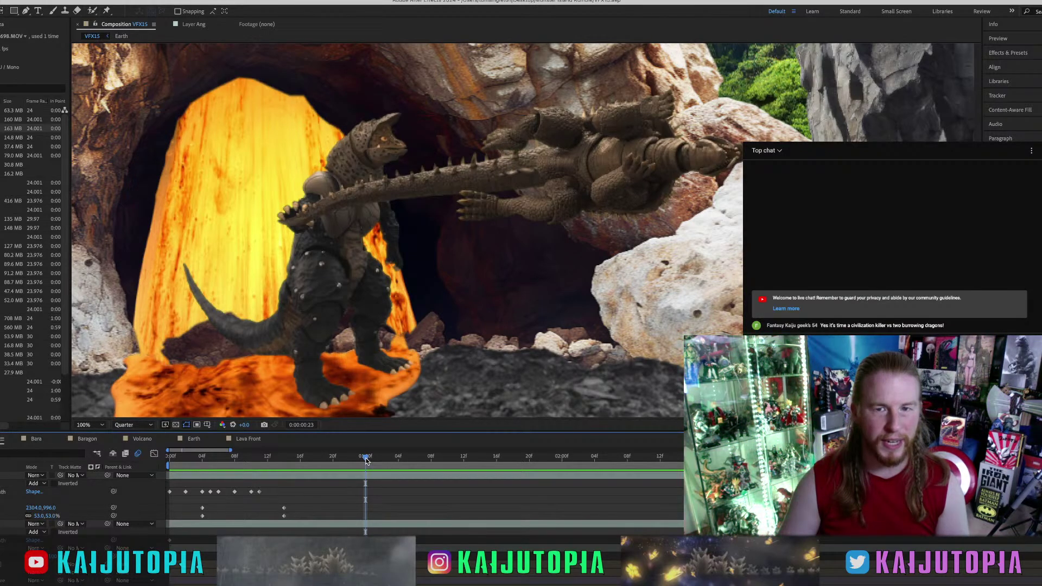
# Play the composition from the start to review how the thrown monster moves.
pyautogui.moveTo(366, 460); pyautogui.dragTo(166, 459)
pyautogui.press('space')
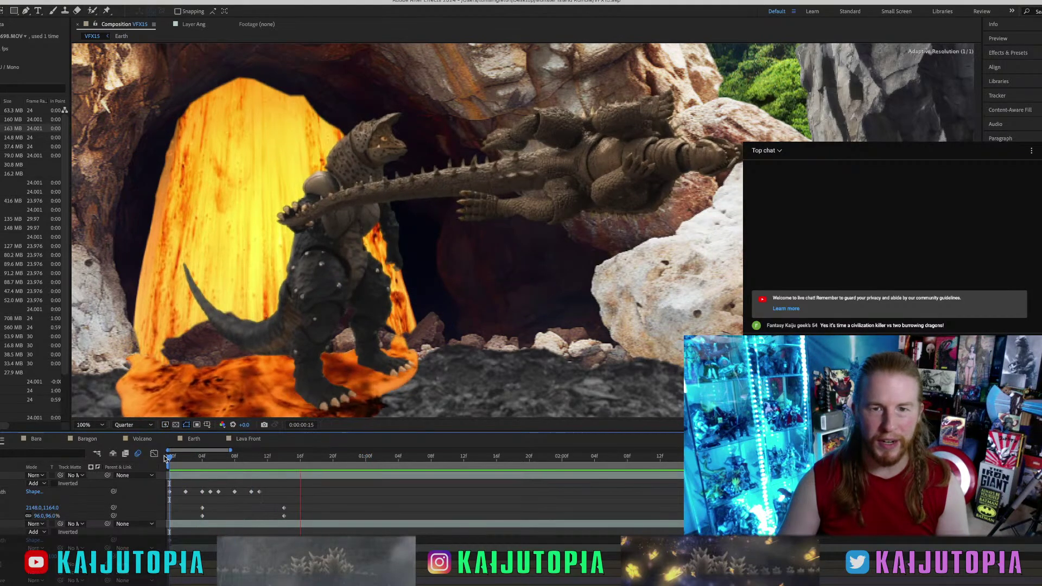
pyautogui.press('space')
pyautogui.moveTo(250, 455); pyautogui.dragTo(148, 454)
pyautogui.press('space')
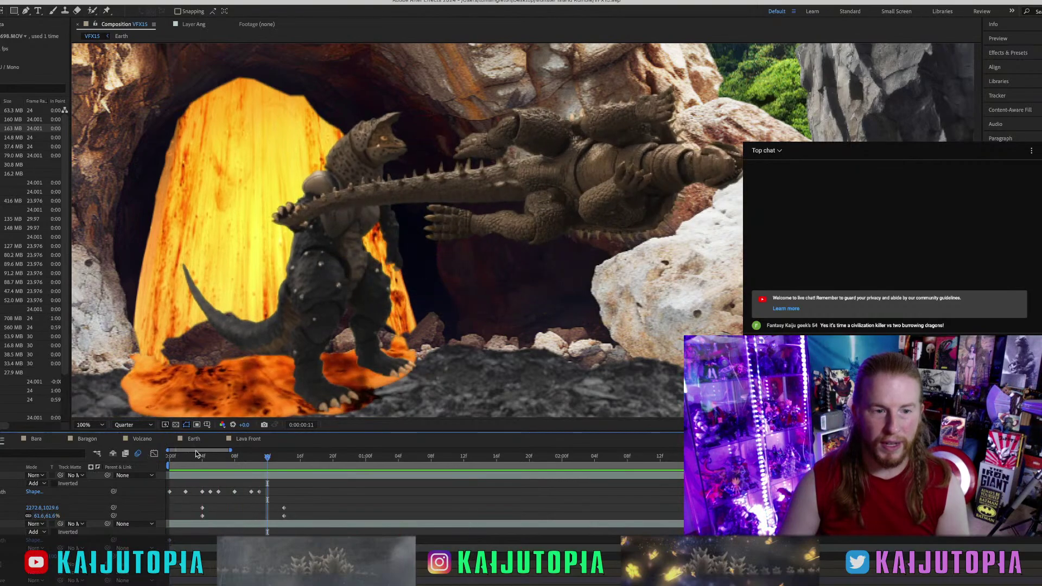
pyautogui.press('space')
pyautogui.click(171, 460)
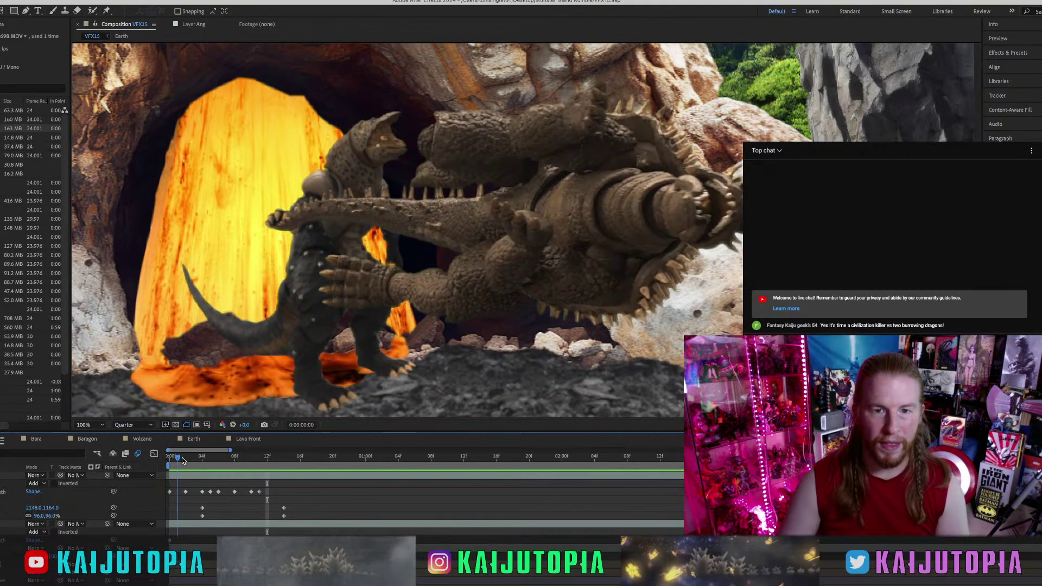
# Select the thrown monster's layer and show its position, scale and rotation properties.
pyautogui.click(488, 228)
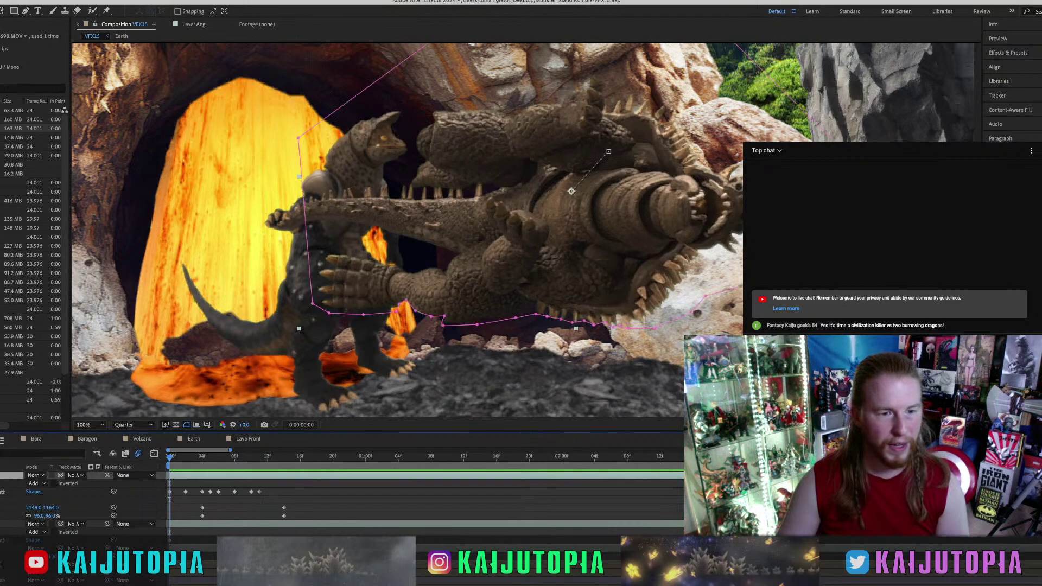
pyautogui.press('u')
pyautogui.press('p')
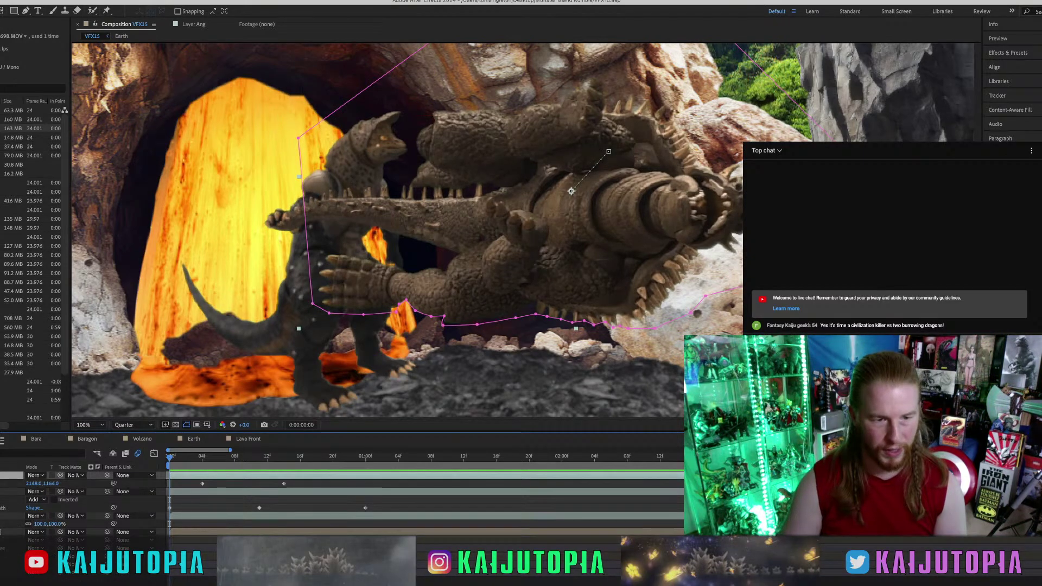
pyautogui.hotkey('shift', 's')
pyautogui.hotkey('shift', 'r')
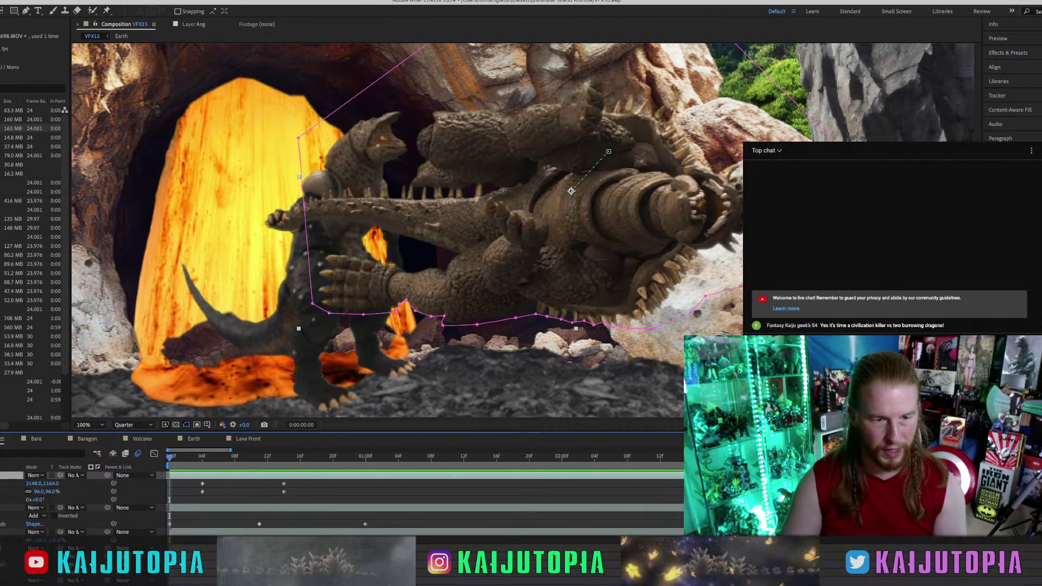
# Try moving the thrown monster to about 2098, 1168 on its first position keyframe at 0:00:00:03 and preview the motion.
pyautogui.click(204, 459)
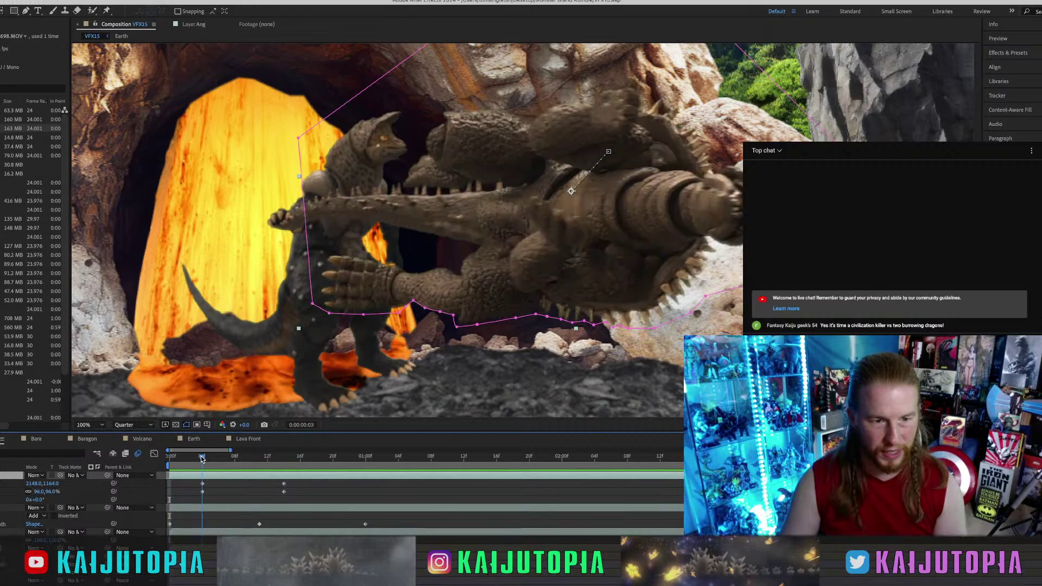
pyautogui.click(591, 245)
pyautogui.moveTo(591, 245); pyautogui.dragTo(584, 245)
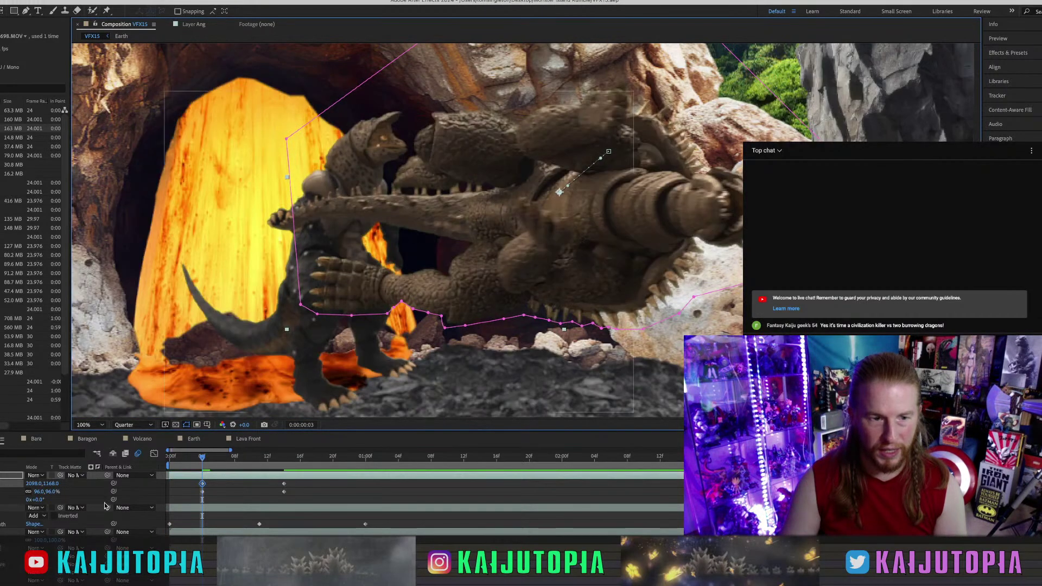
pyautogui.moveTo(204, 458); pyautogui.dragTo(110, 461)
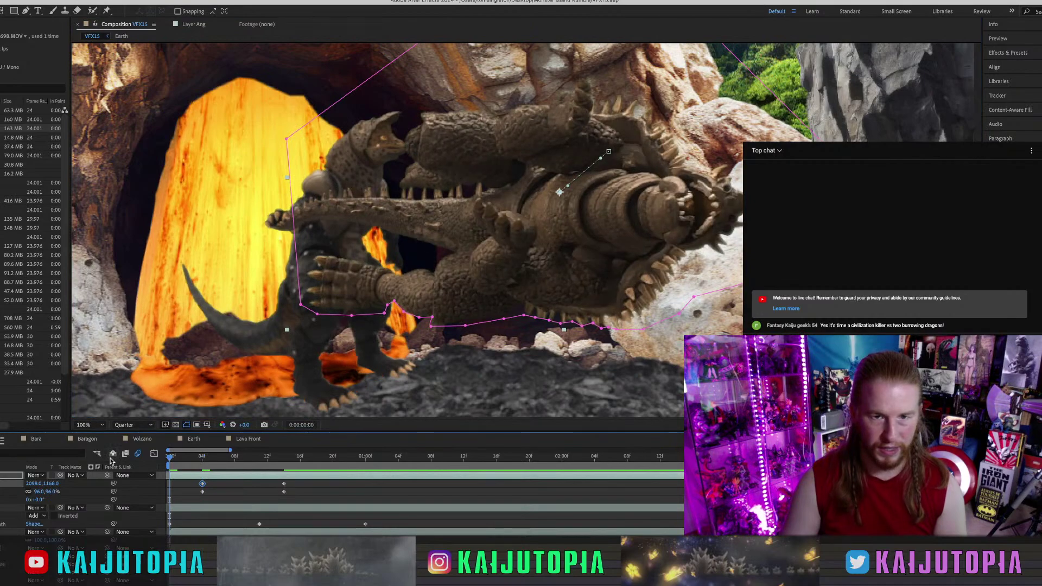
pyautogui.press('space')
pyautogui.press('space')
pyautogui.press('space')
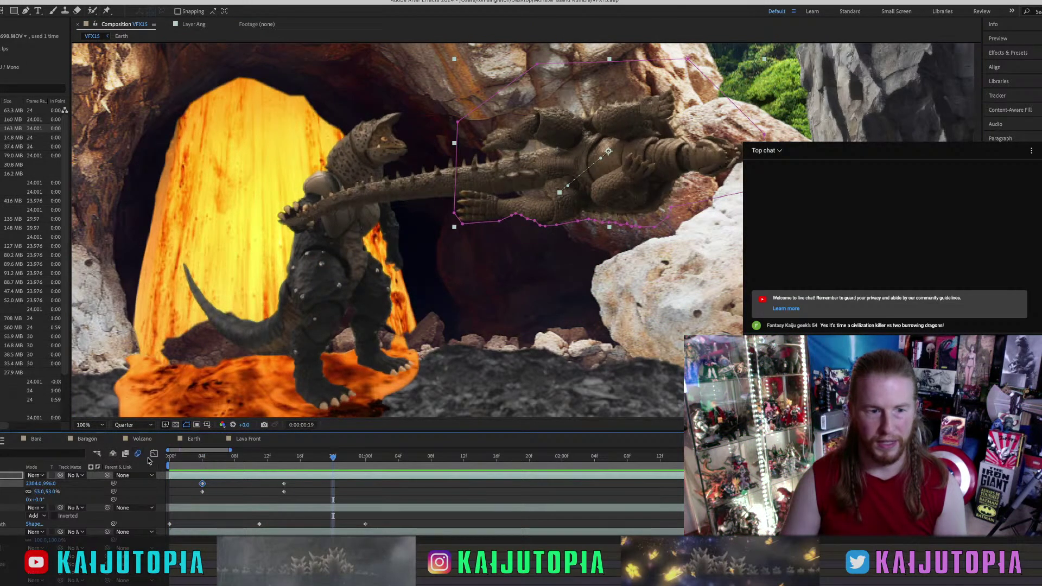
pyautogui.press('Home')
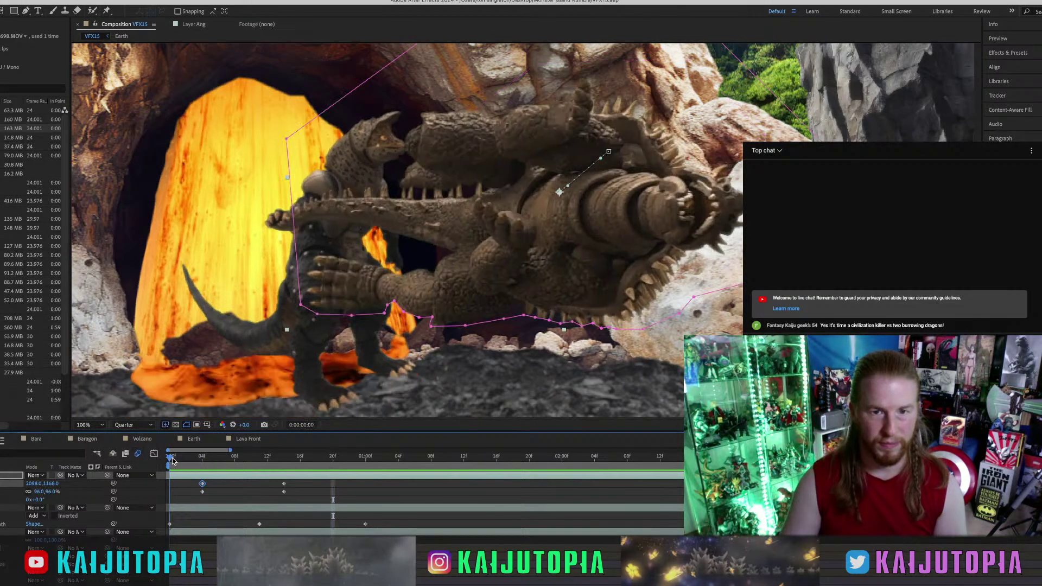
# Reposition the thrown monster to about 2172, 1178 at 0:00:00:03 and add a position keyframe at 0:00:00:00 at about 2054, 1210.
pyautogui.moveTo(173, 461); pyautogui.dragTo(205, 462)
pyautogui.moveTo(526, 249)
pyautogui.mouseDown()
pyautogui.moveTo(559, 247)
pyautogui.moveTo(543, 251)
pyautogui.mouseUp()
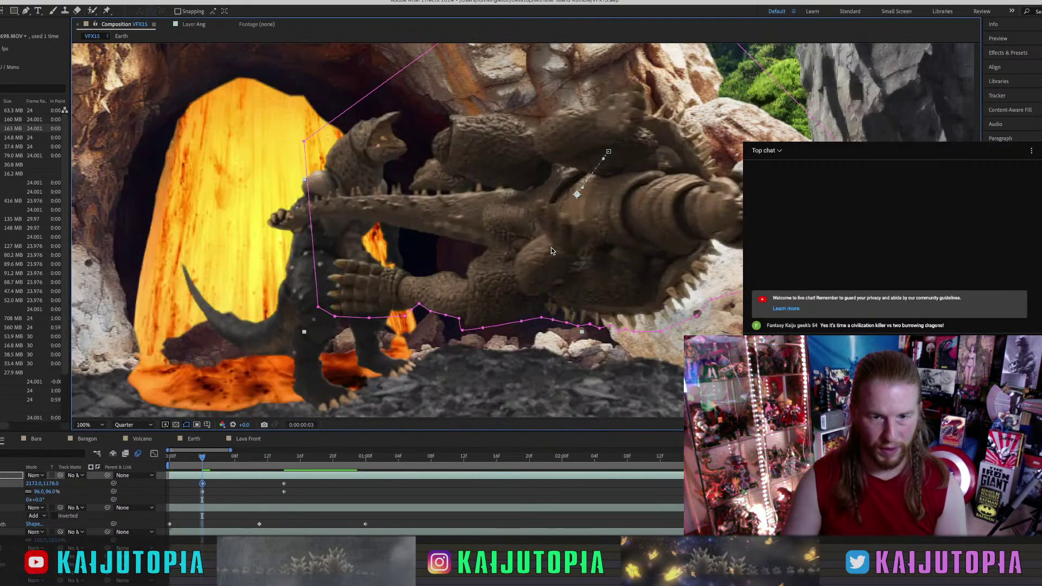
pyautogui.press('Home')
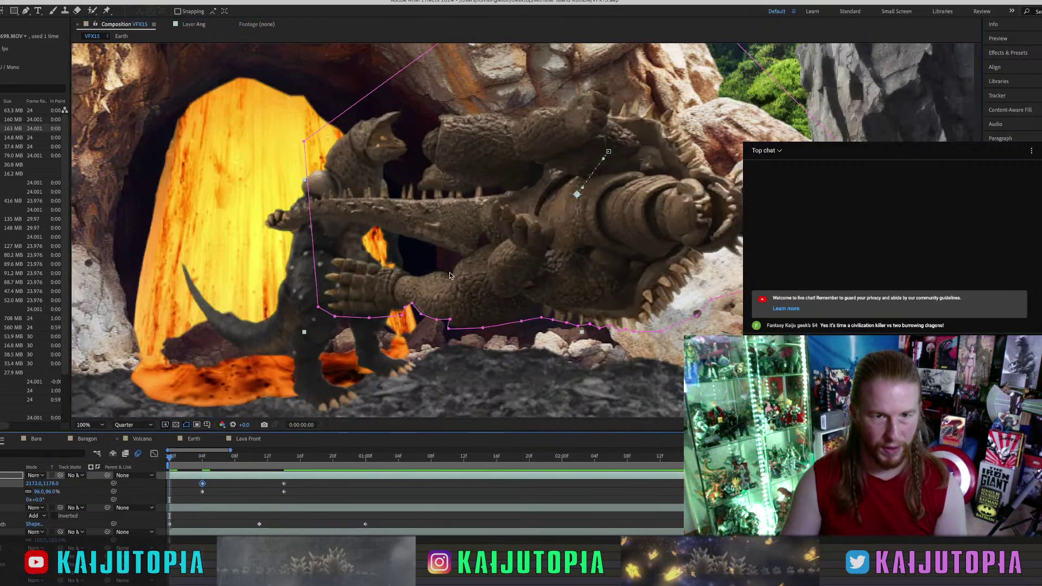
pyautogui.moveTo(555, 233); pyautogui.dragTo(527, 239)
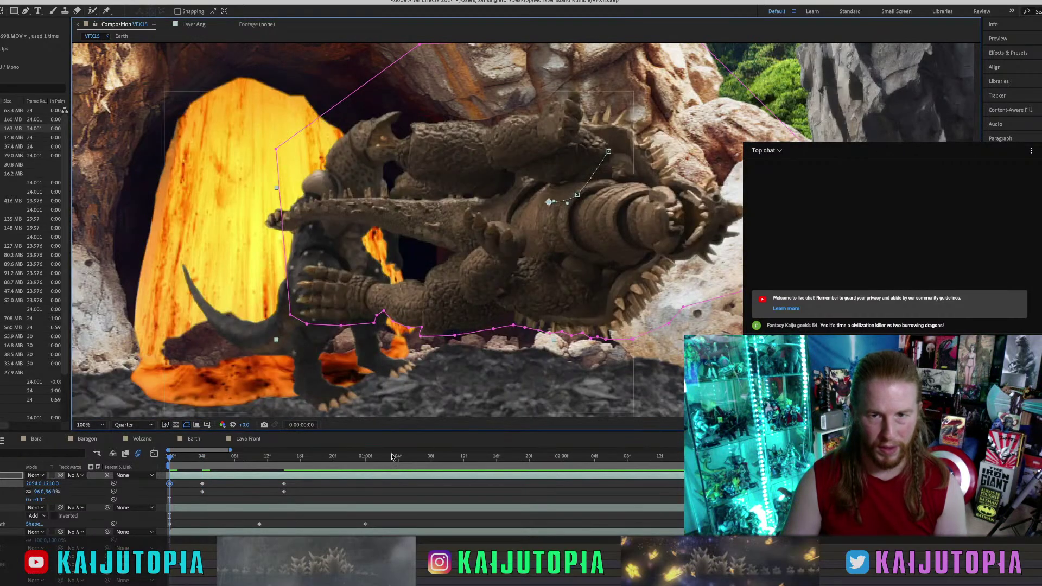
# Replay the shot from the start to examine the standing monster's tail swing with the thrown monster's layer hidden and shown.
pyautogui.click(225, 507)
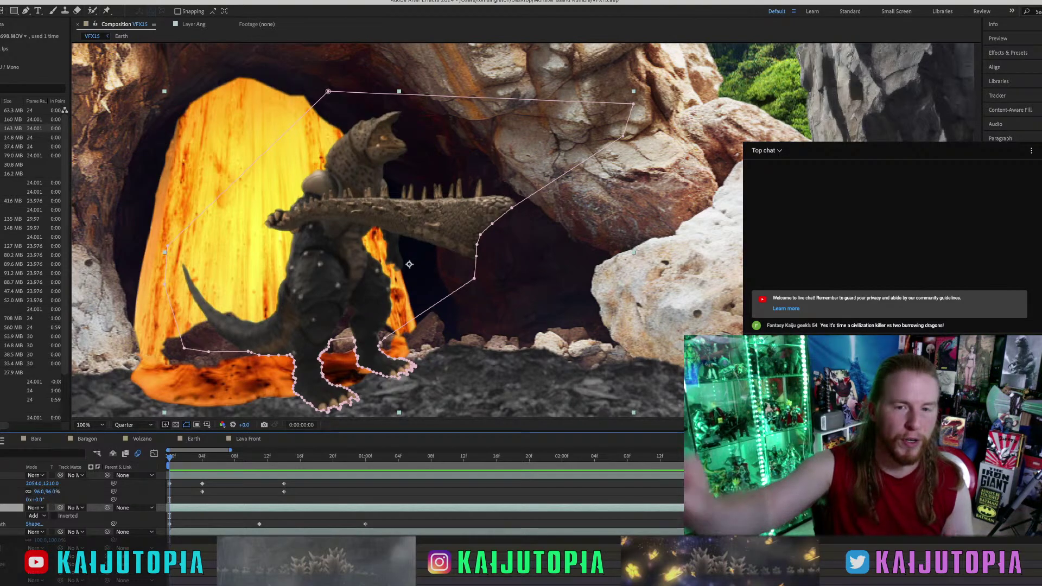
pyautogui.press('space')
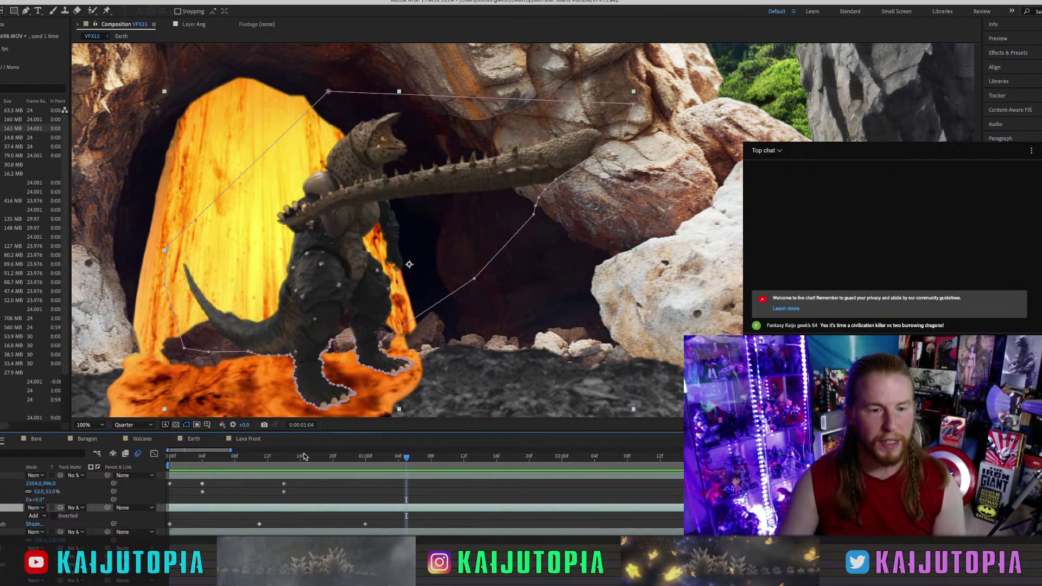
pyautogui.press('space')
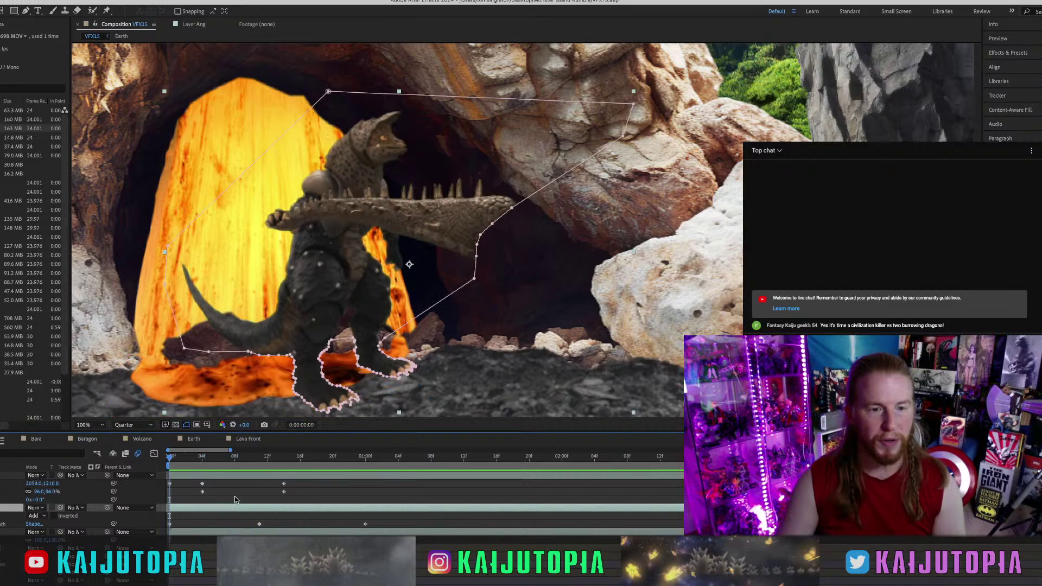
pyautogui.press('space')
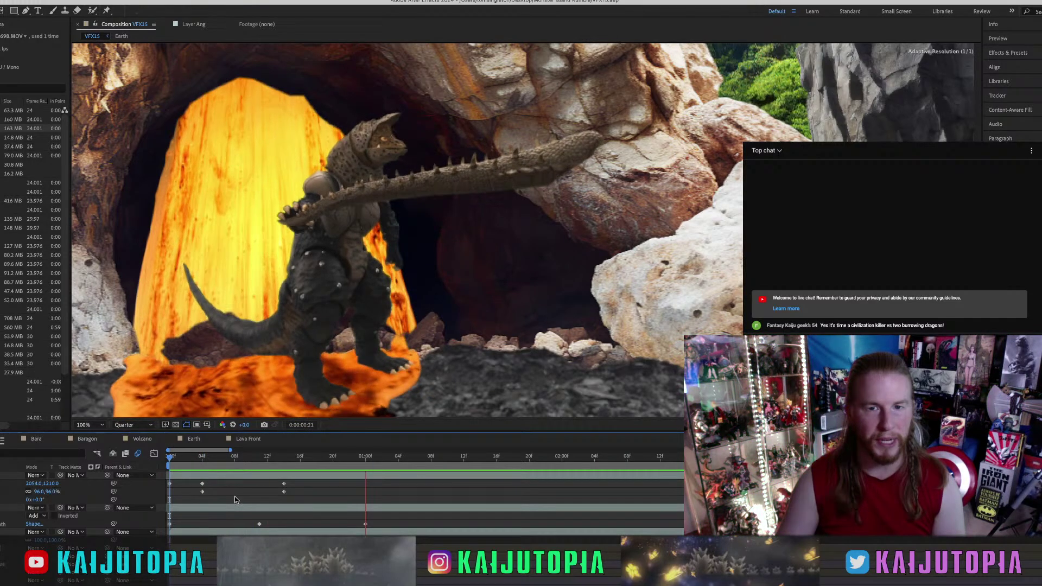
pyautogui.press('space')
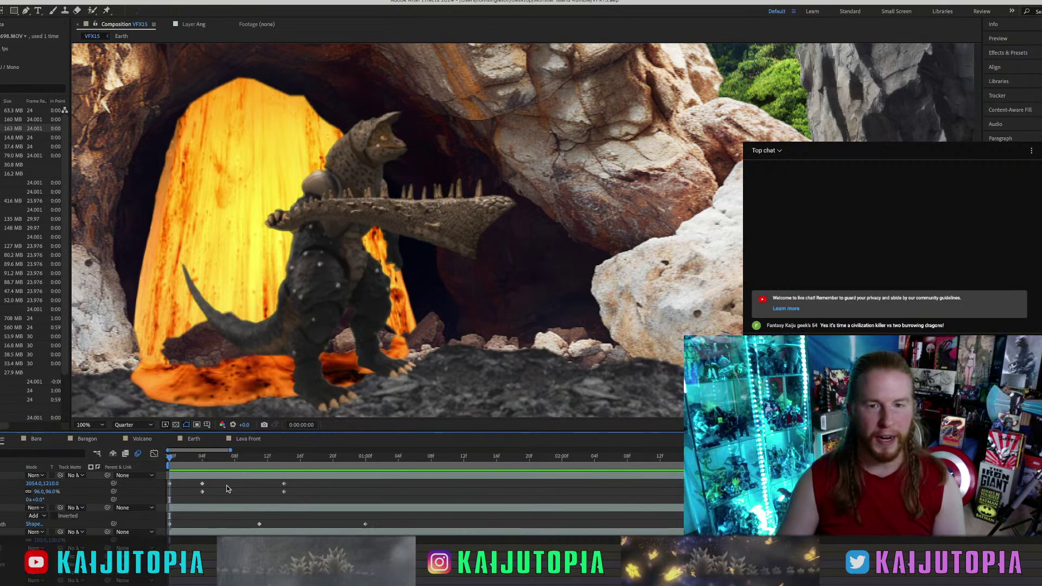
pyautogui.press('space')
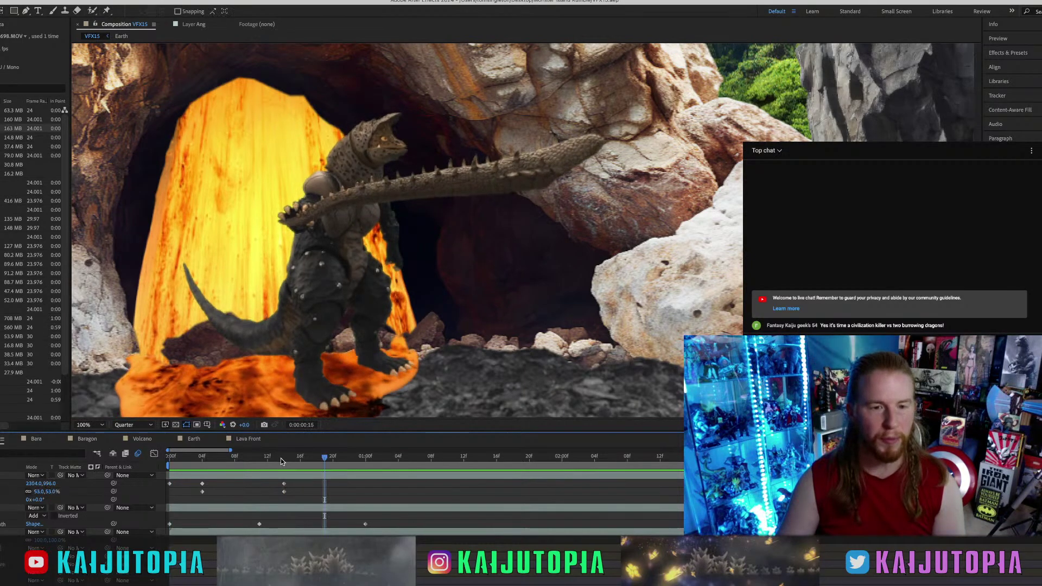
pyautogui.press('space')
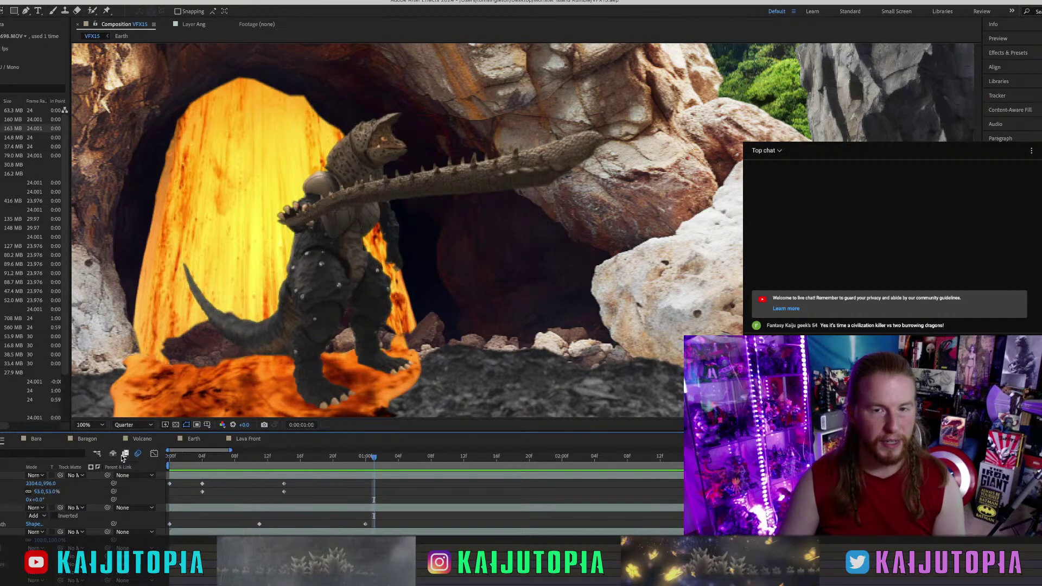
pyautogui.press('space')
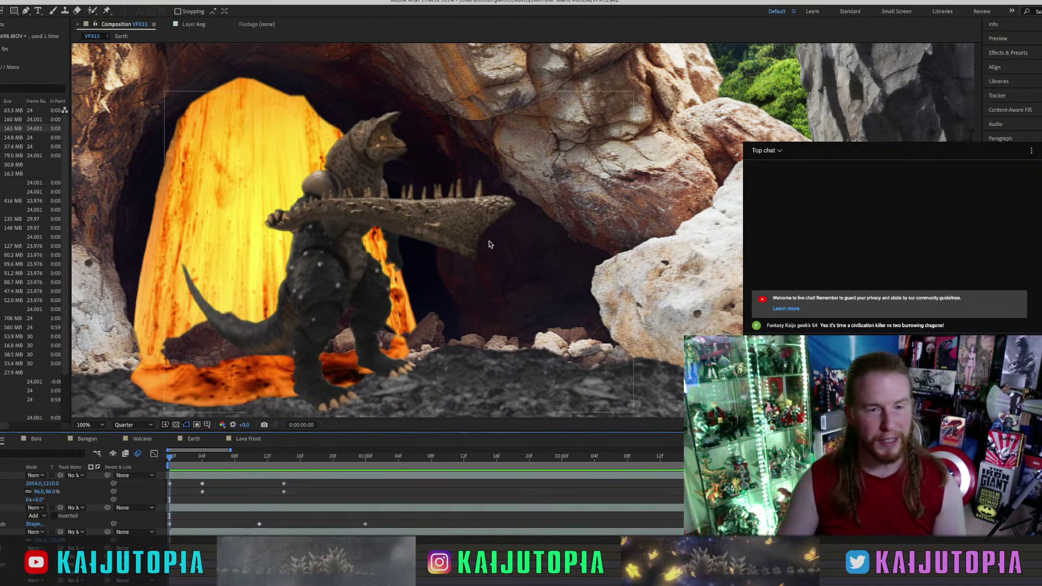
pyautogui.press('space')
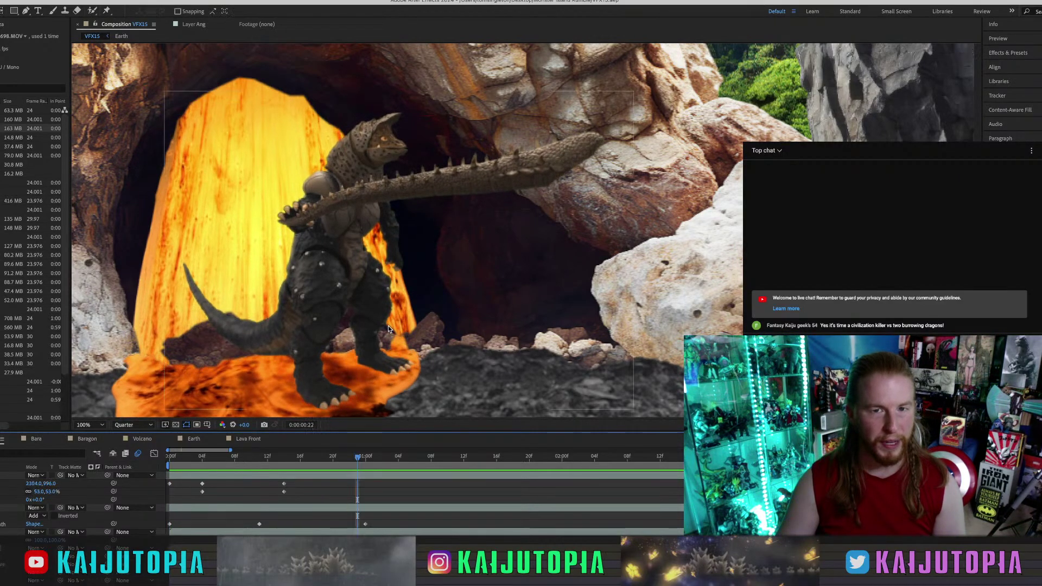
pyautogui.click(139, 454)
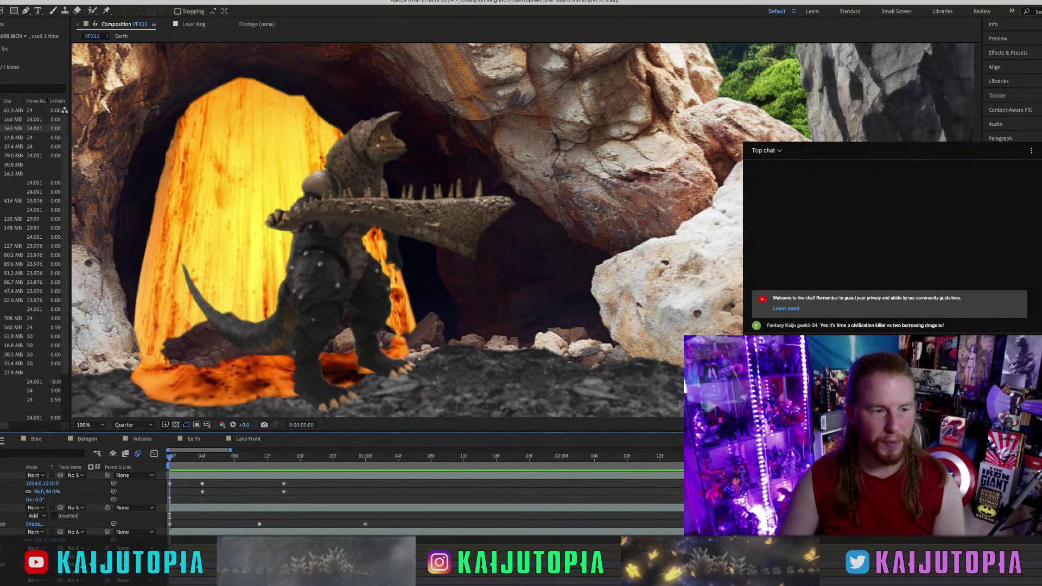
pyautogui.press('space')
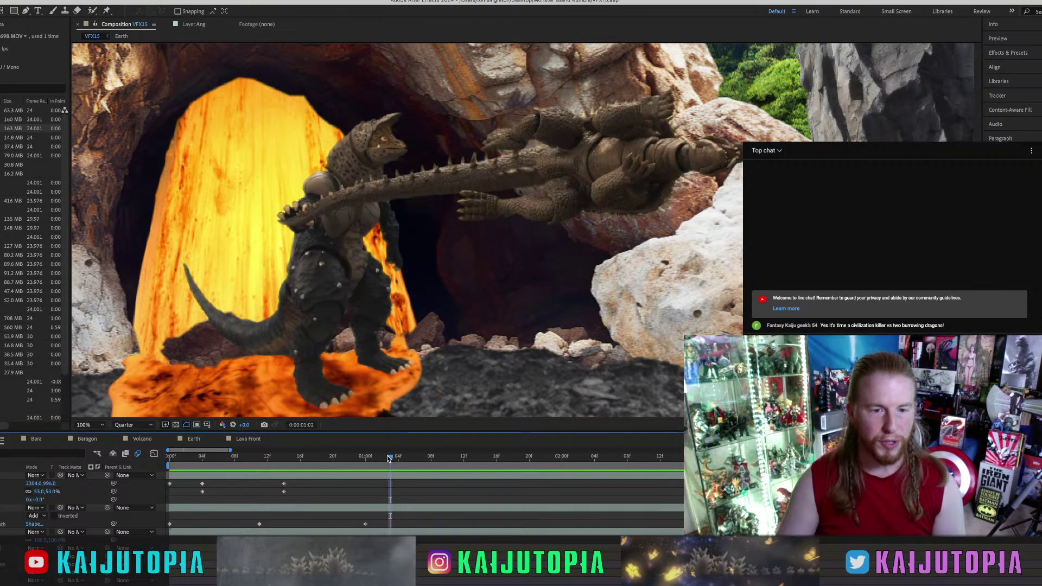
# Split the standing monster's layer at 0:00:00:13 and trim the second part to end at 0:00:00:14.
pyautogui.moveTo(387, 457); pyautogui.dragTo(282, 460)
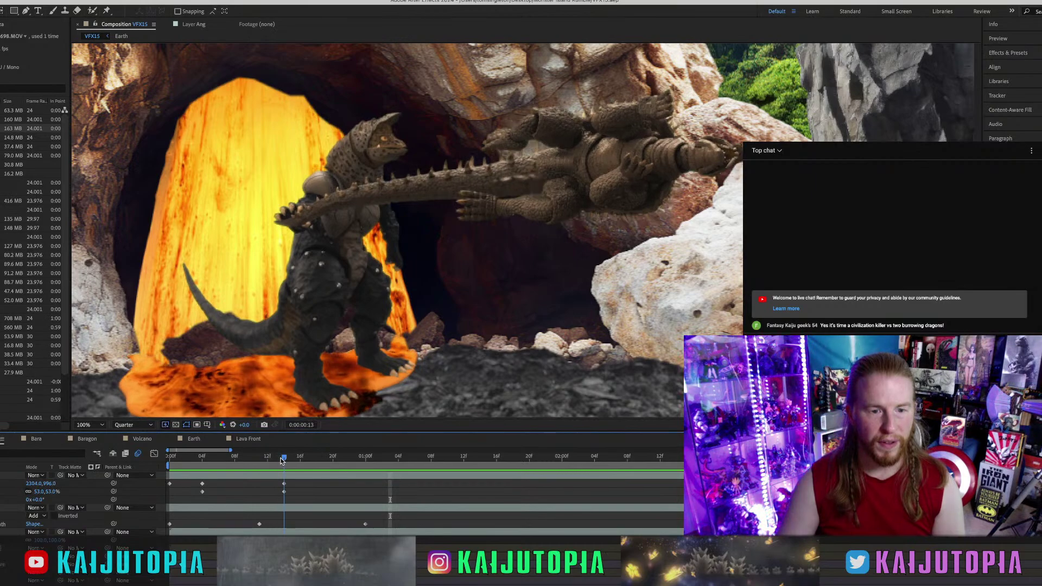
pyautogui.click(409, 264)
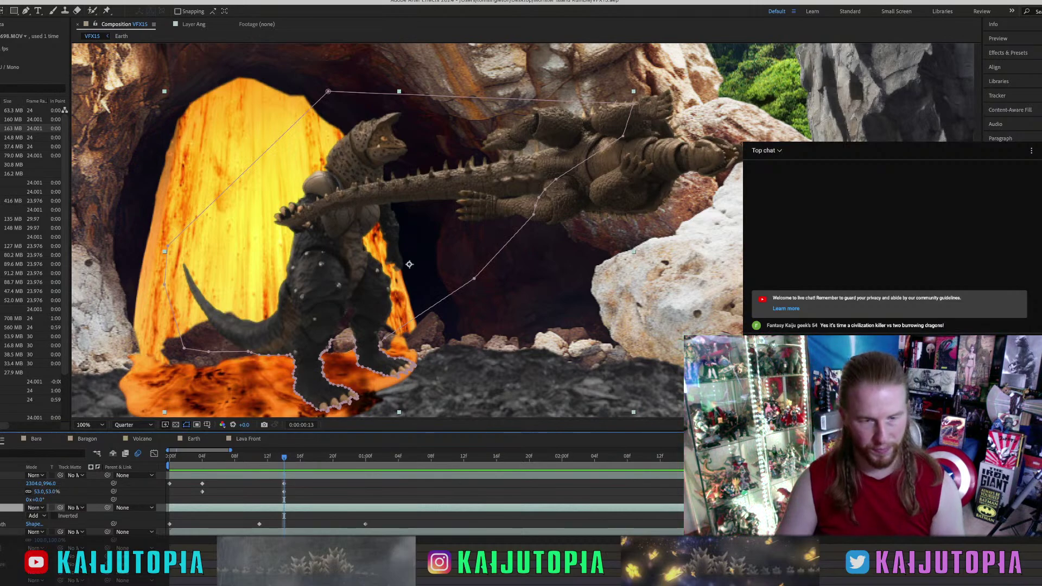
pyautogui.press('super+shift+d')
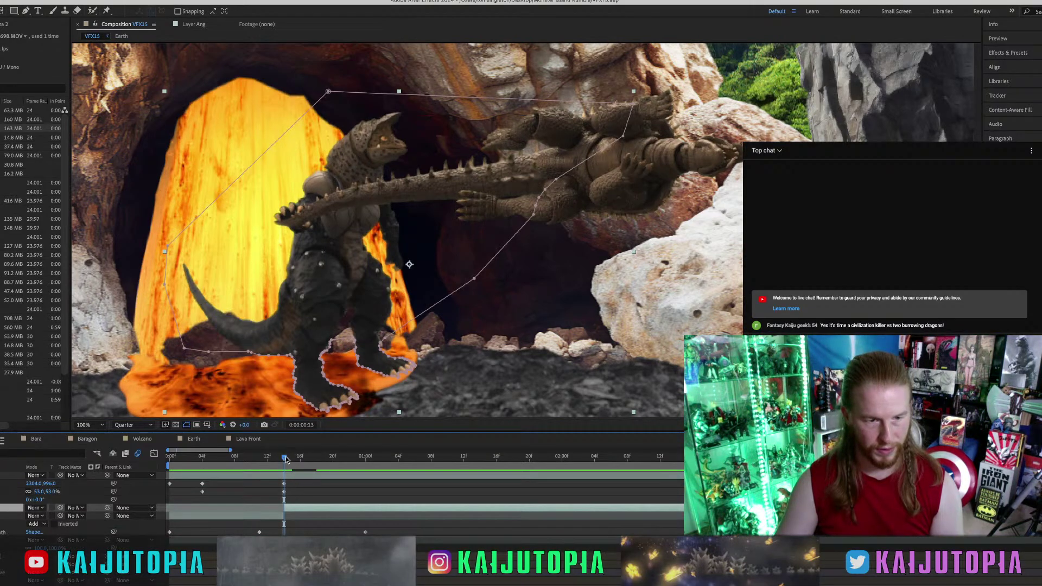
pyautogui.moveTo(287, 459); pyautogui.dragTo(291, 460)
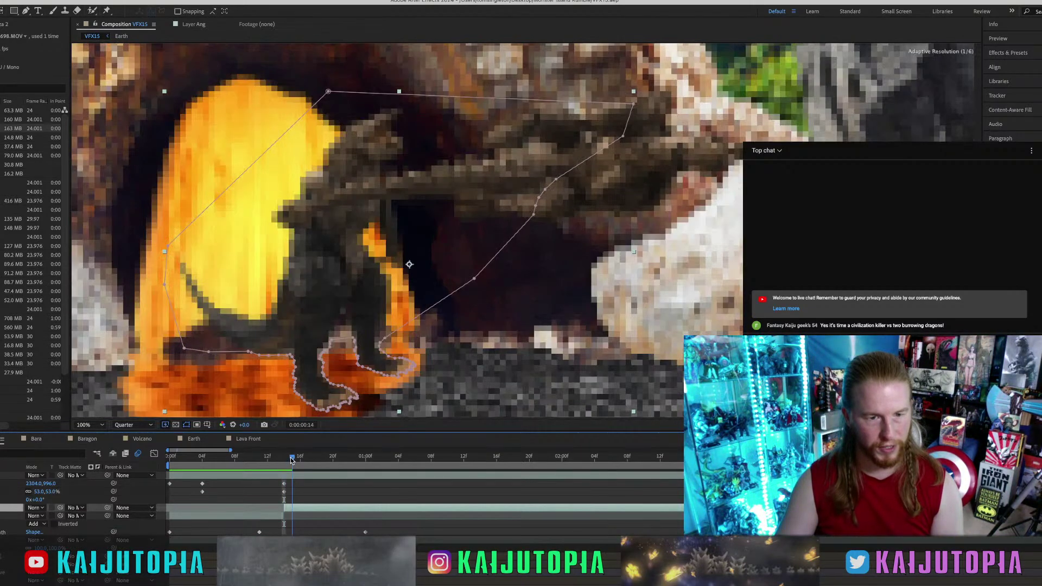
pyautogui.press('pageup')
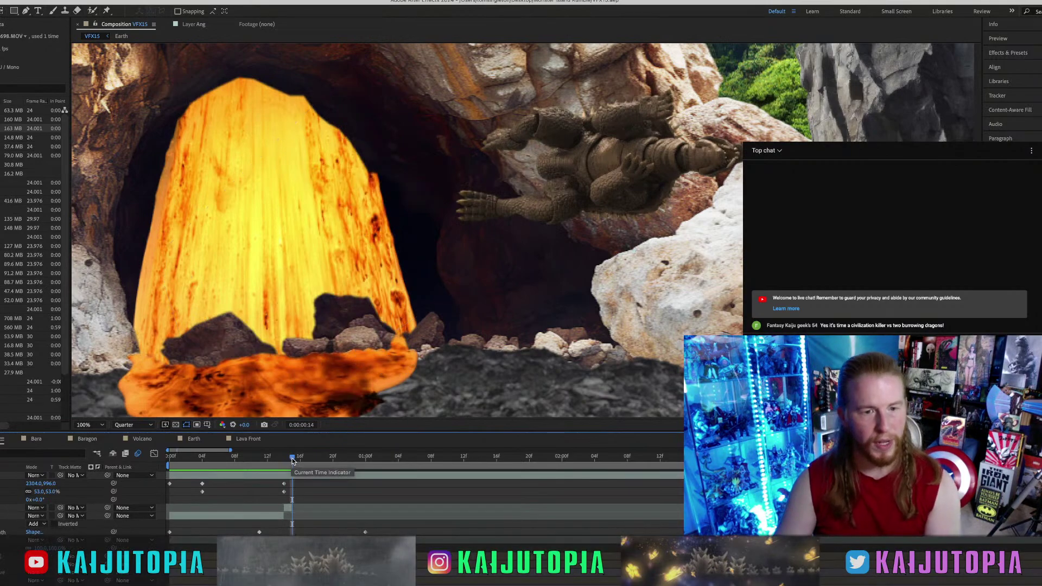
# Apply Freeze Frame to the trimmed standing monster clip at 0:00:00:13 and extend it across the remaining timeline, saving the project.
pyautogui.click(288, 510)
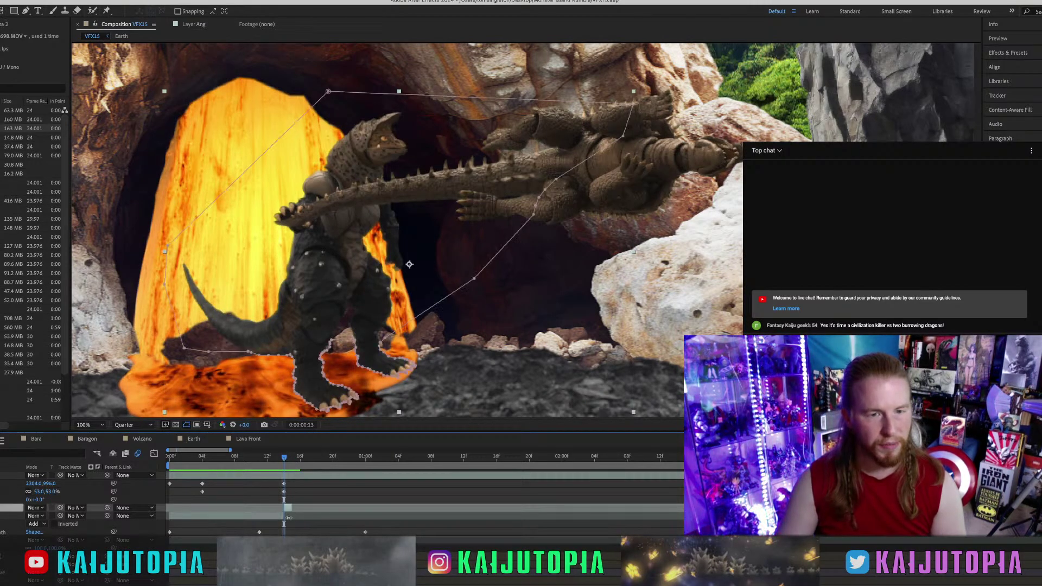
pyautogui.click(65, 0)
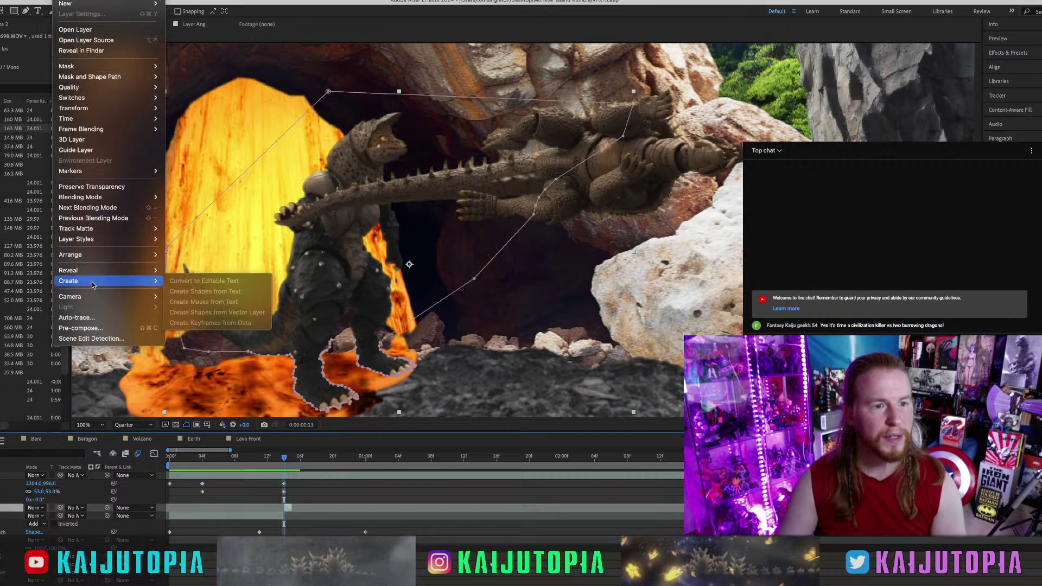
pyautogui.moveTo(76, 119)
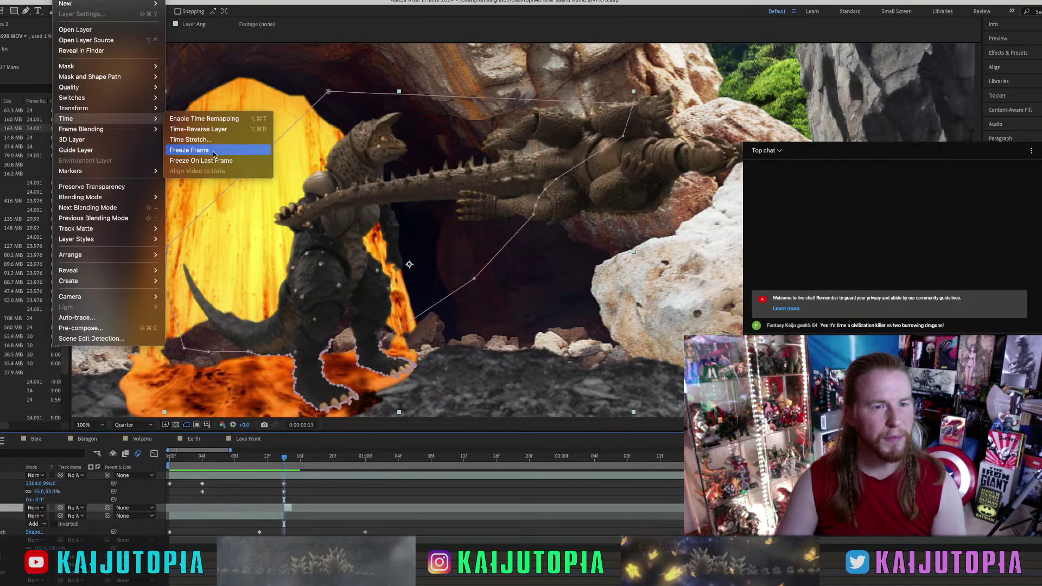
pyautogui.click(195, 150)
pyautogui.moveTo(292, 508); pyautogui.dragTo(681, 509)
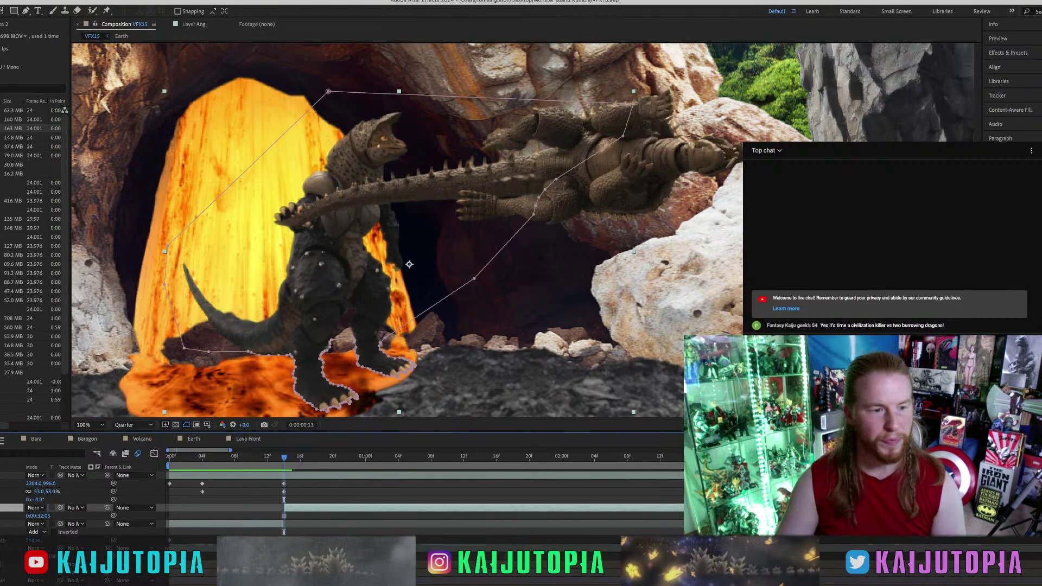
pyautogui.press('super+s')
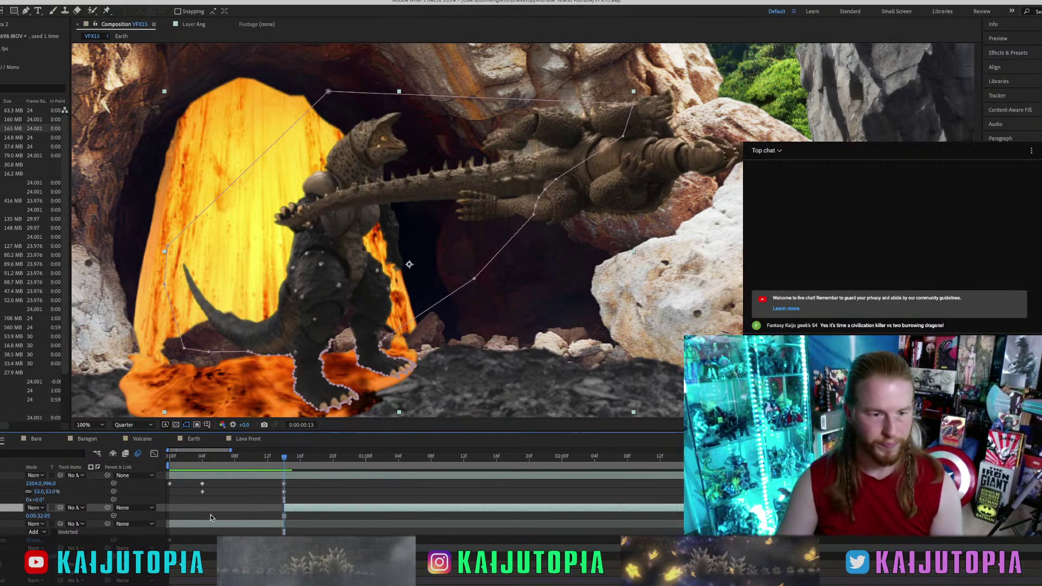
# Pre-compose all selected monster layers, moving all attributes into a new composition named "Golza and Anguirus".
pyautogui.click(210, 513)
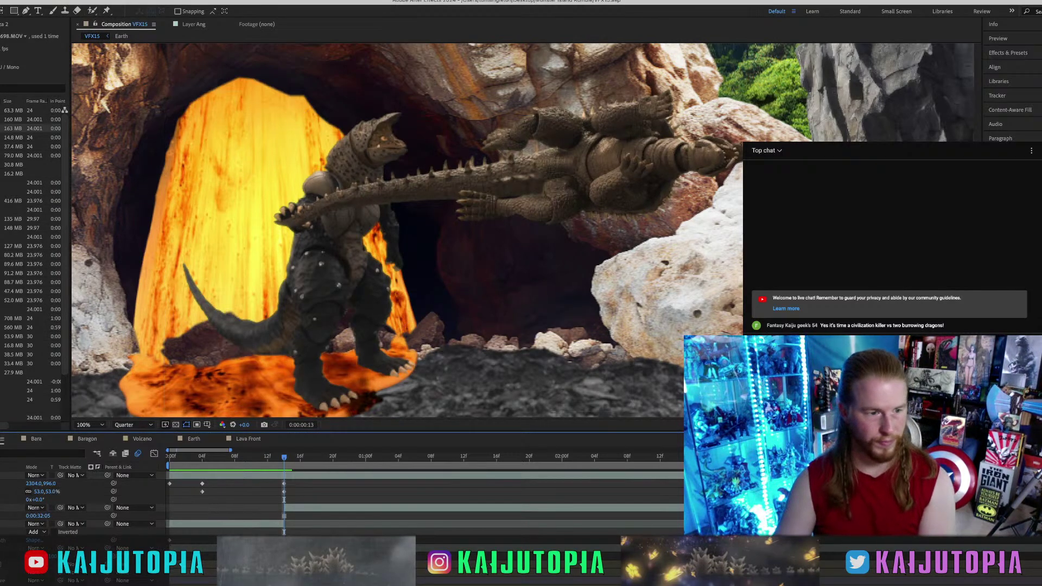
pyautogui.hotkey('ctrl', 'a')
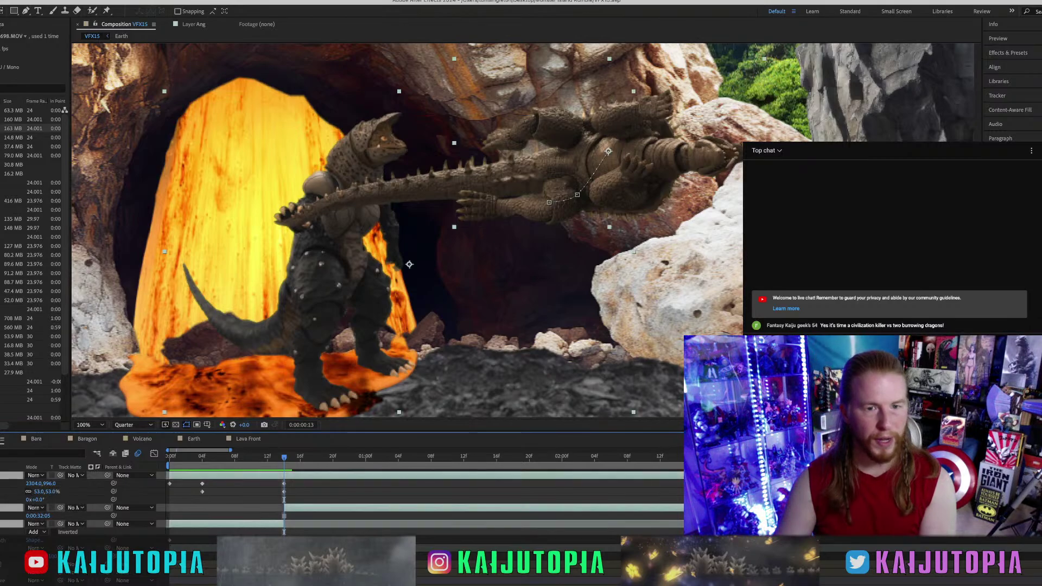
pyautogui.click(66, 1)
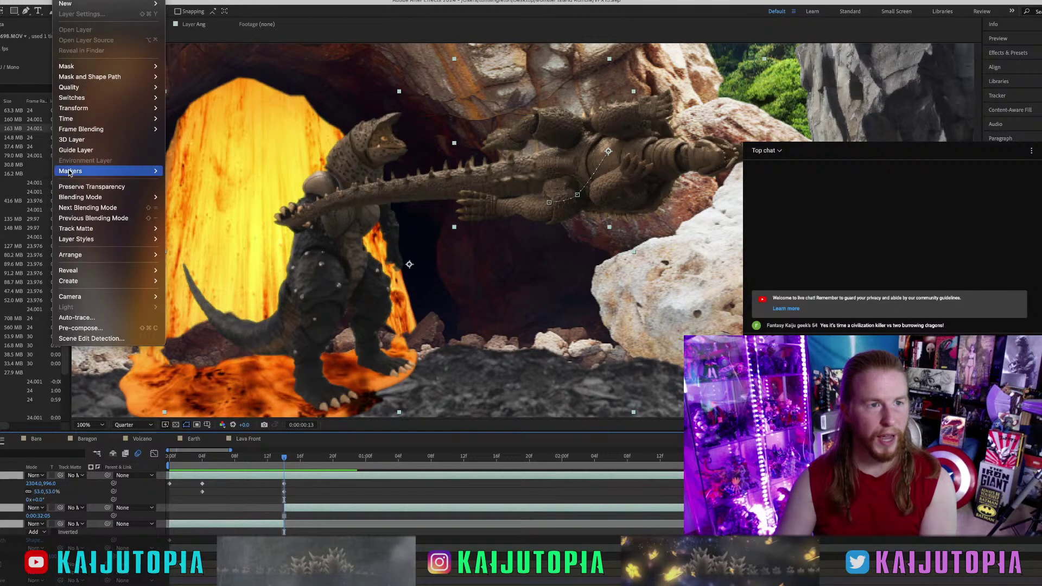
pyautogui.click(100, 327)
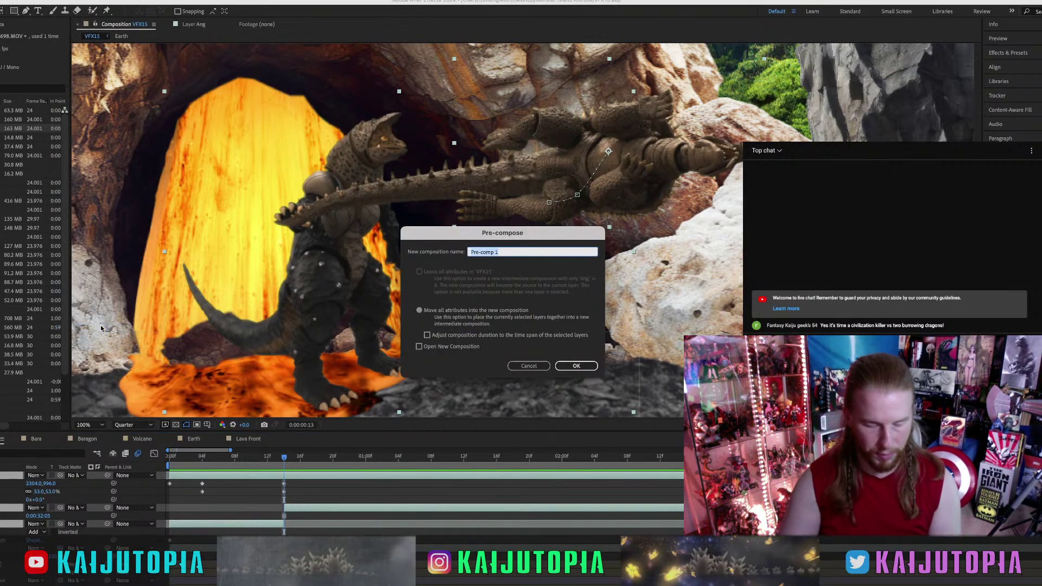
pyautogui.write('Golz')
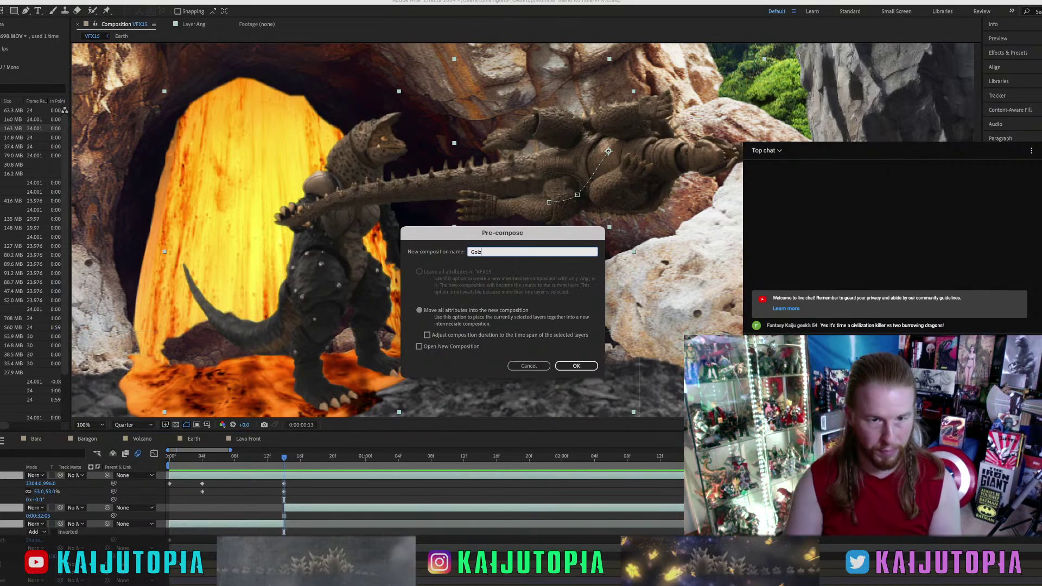
pyautogui.write('illa and Anguirus')
pyautogui.press('Return')
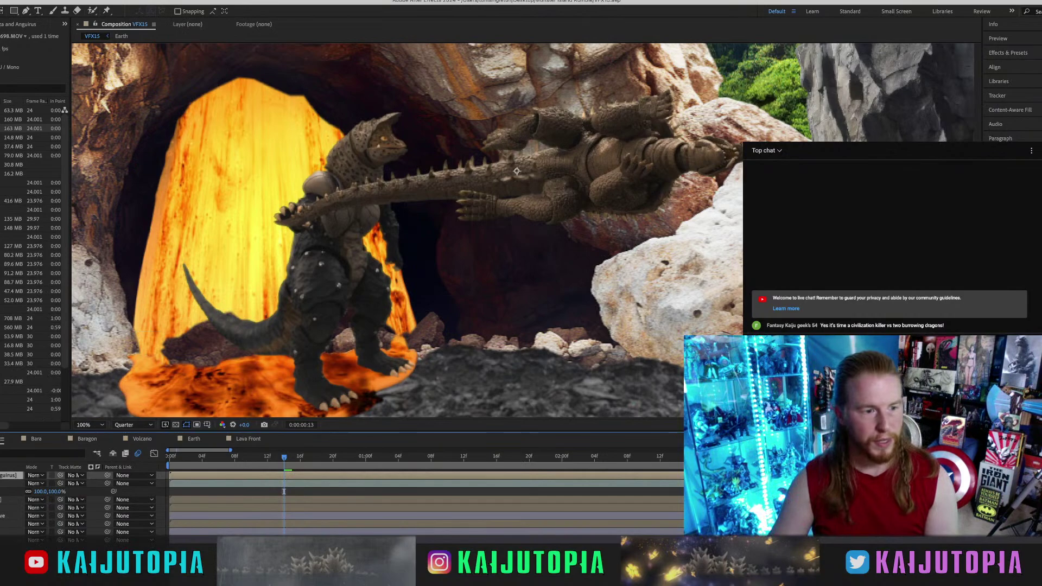
# Enable motion blur on the monster layers inside the Golza and Anguirus composition and return to VFX15.
pyautogui.doubleClick(7, 476)
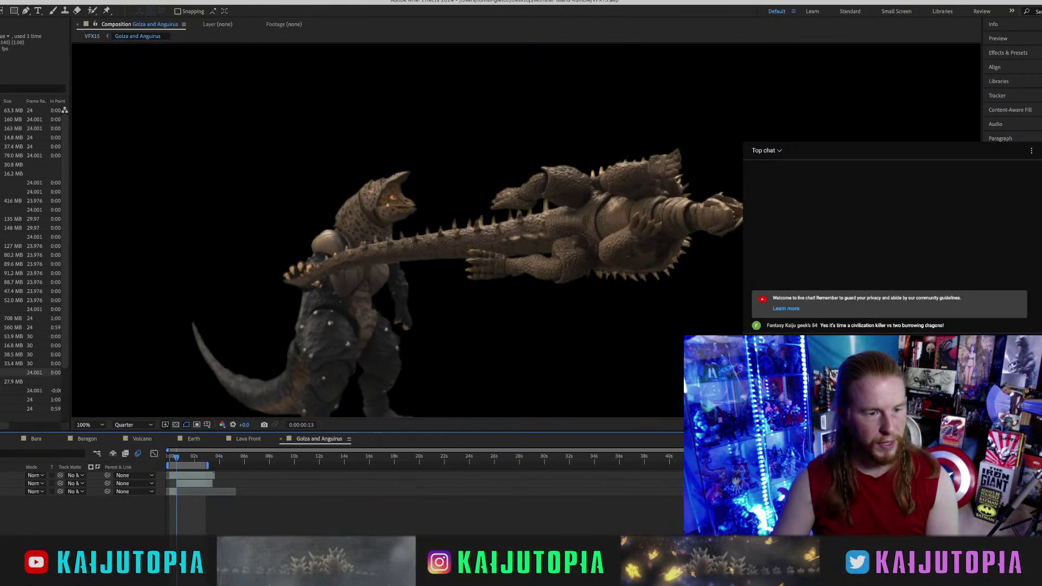
pyautogui.press('F4')
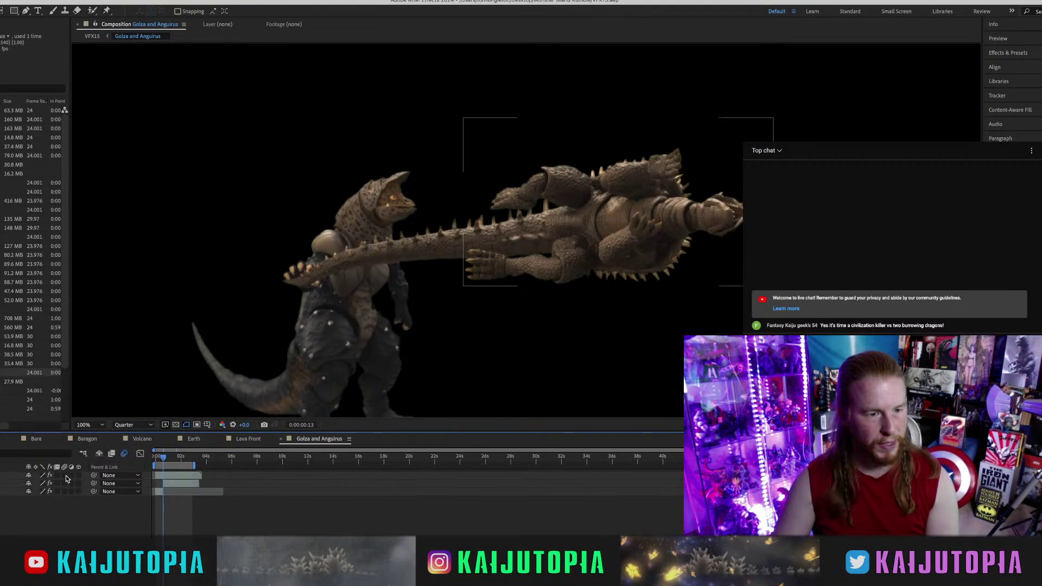
pyautogui.click(65, 475)
pyautogui.click(65, 484)
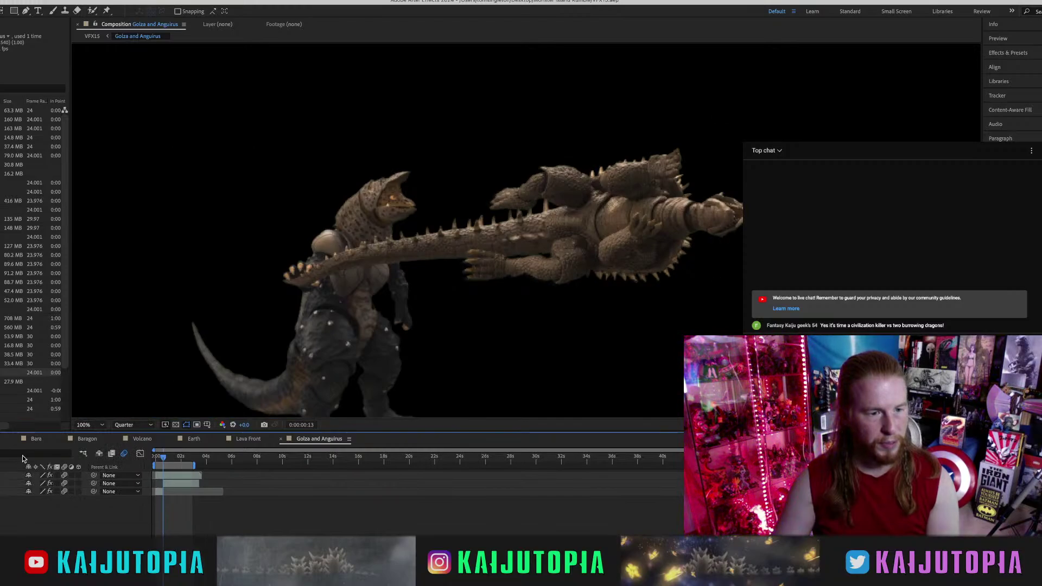
pyautogui.click(5, 438)
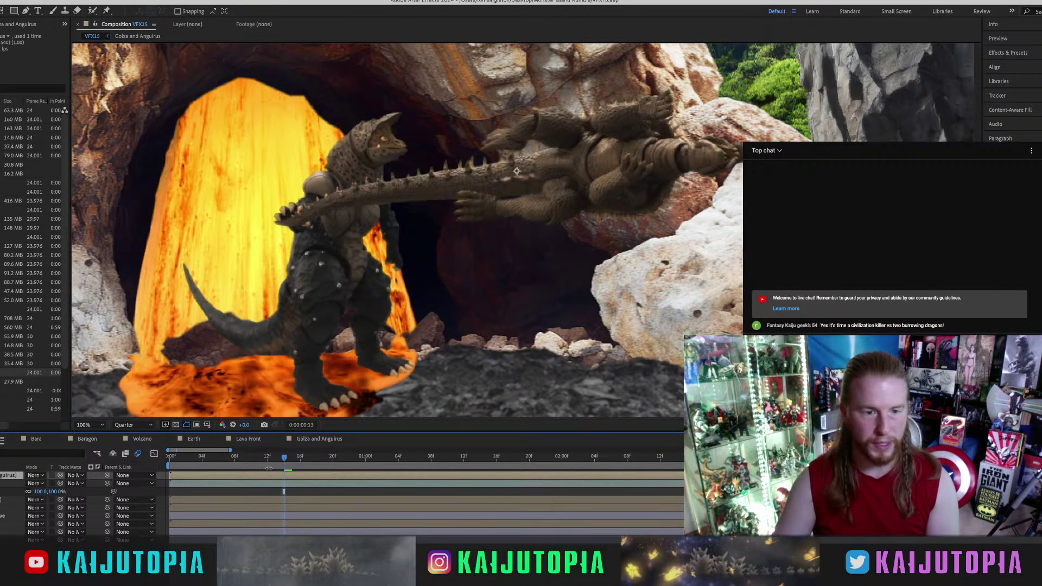
# Replay the Golza and Anguirus composition from the start and scrub through the swing and the frozen pose before returning to VFX15.
pyautogui.doubleClick(8, 476)
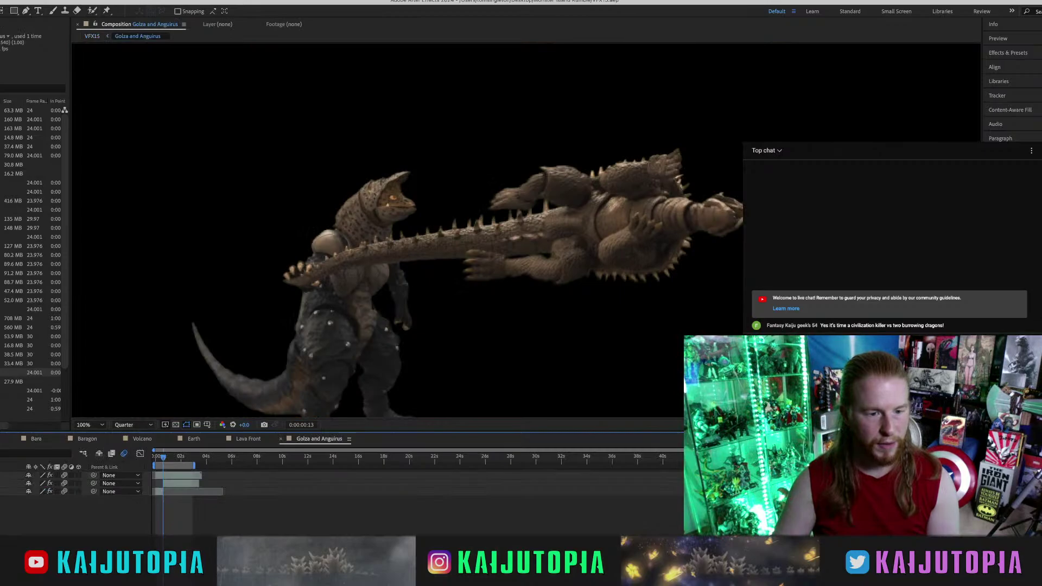
pyautogui.moveTo(209, 540); pyautogui.dragTo(238, 535)
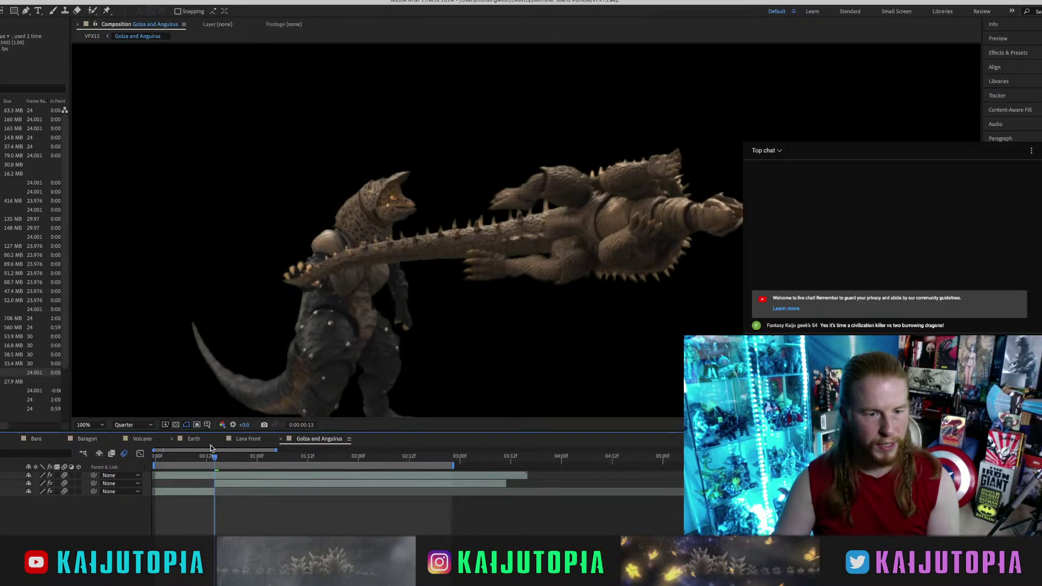
pyautogui.moveTo(212, 459); pyautogui.dragTo(150, 460)
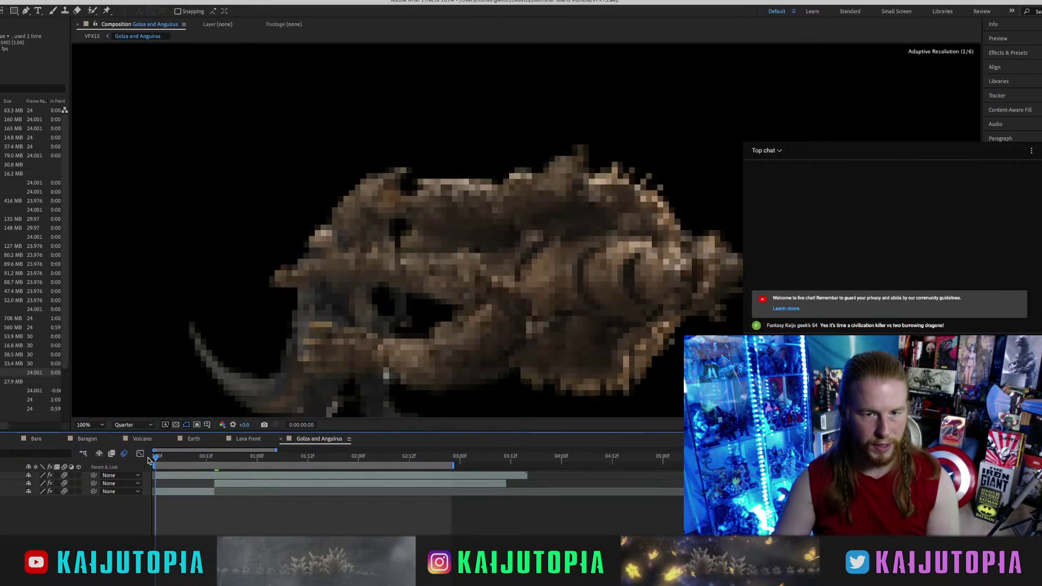
pyautogui.press('space')
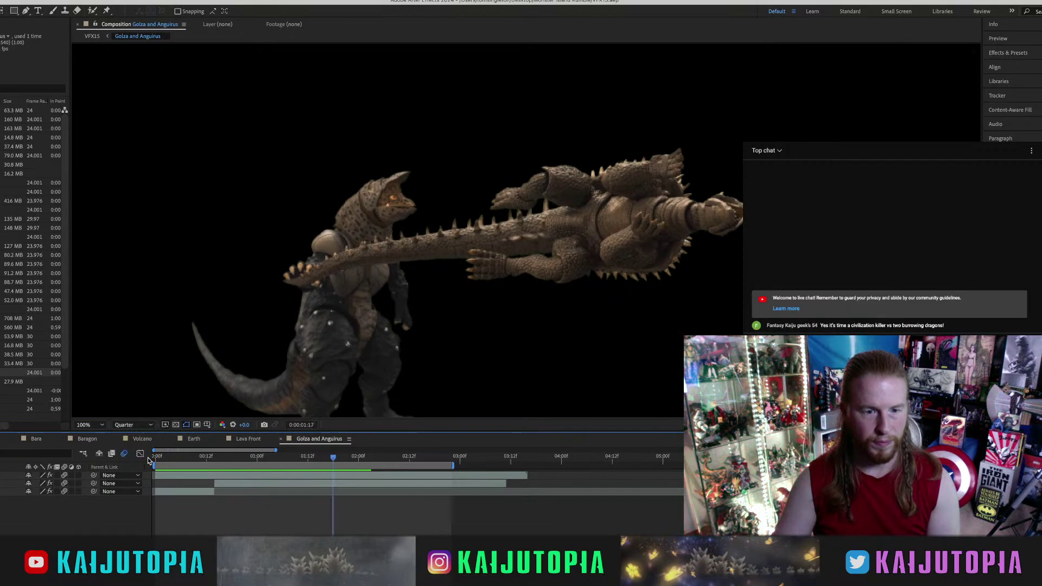
pyautogui.moveTo(219, 460); pyautogui.dragTo(319, 459)
pyautogui.moveTo(214, 462); pyautogui.dragTo(262, 459)
pyautogui.click(3, 438)
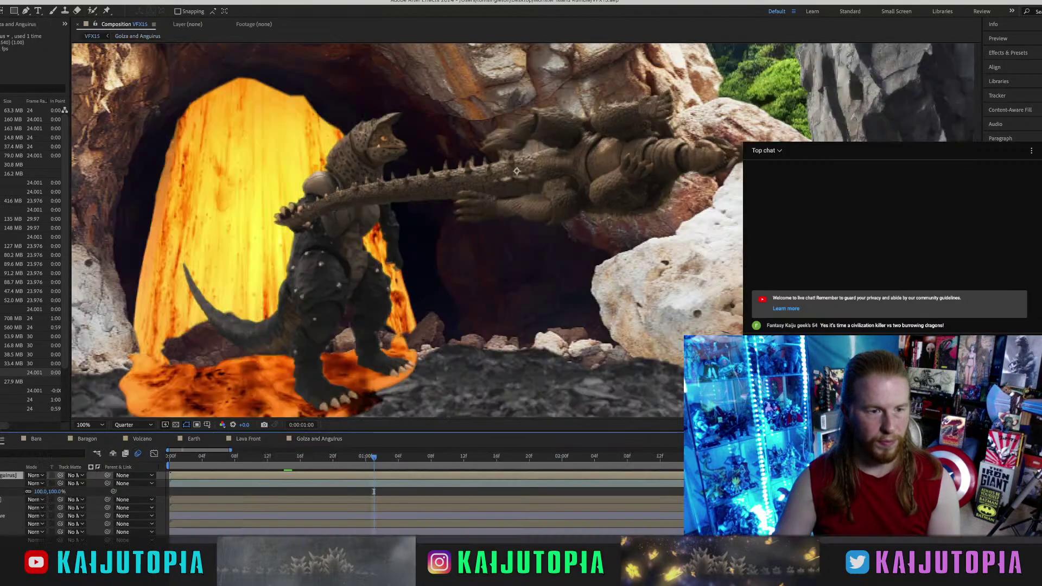
# Play back VFX15 to review the pre-composed monsters against the lava cave background.
pyautogui.click(260, 458)
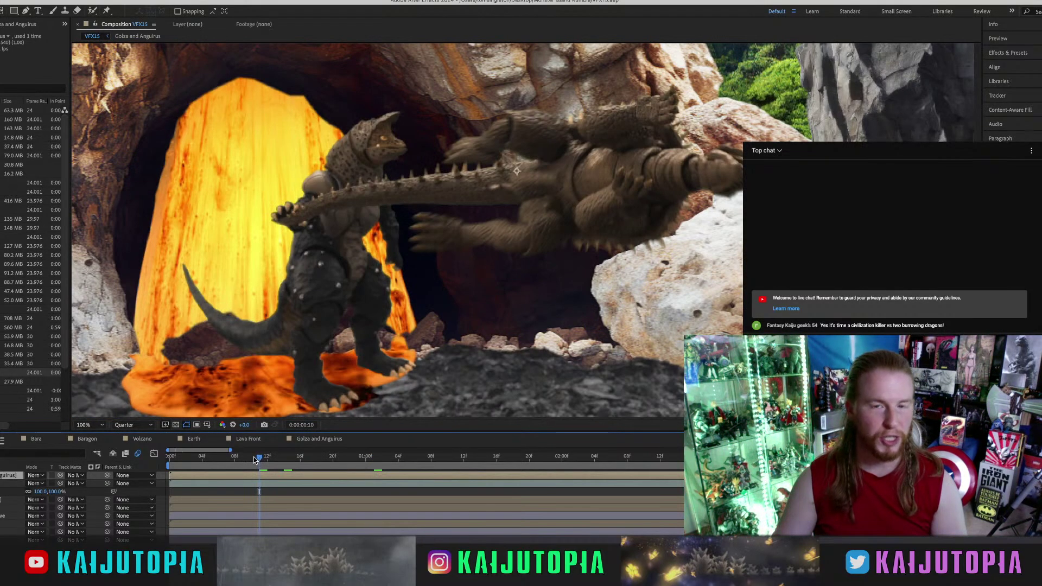
pyautogui.press('space')
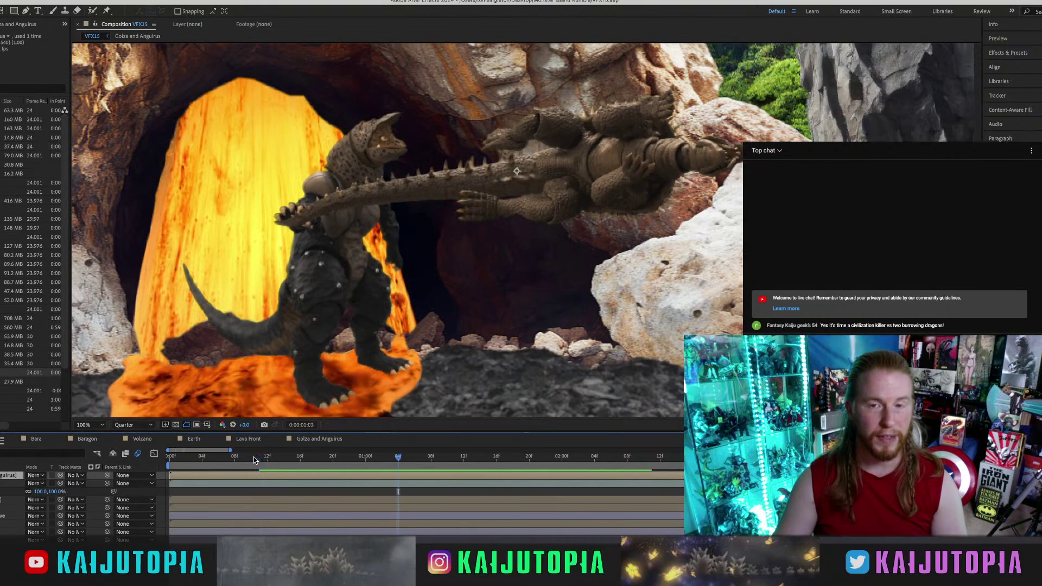
pyautogui.moveTo(188, 457); pyautogui.dragTo(147, 457)
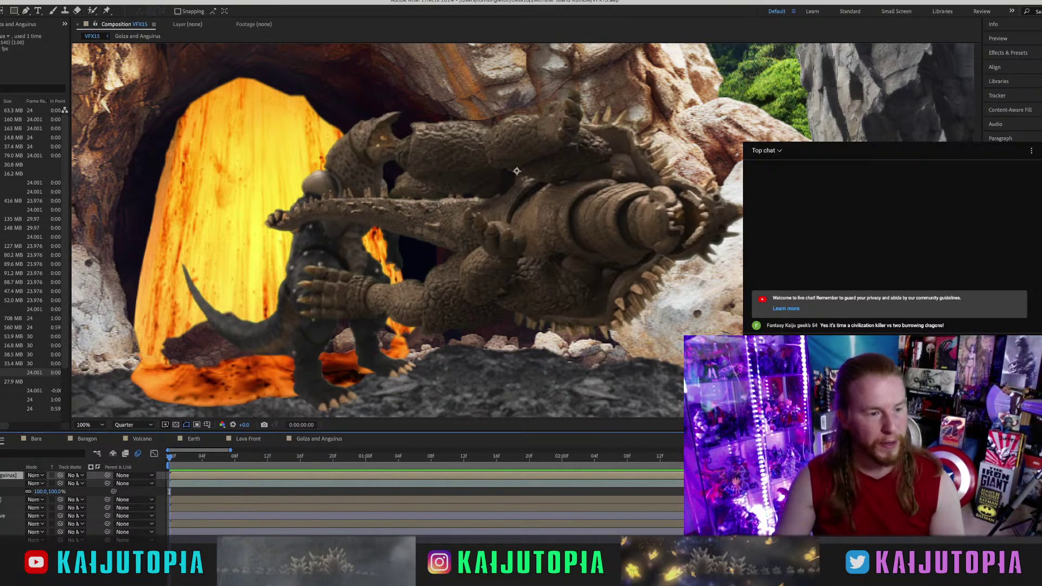
# Hide the Golza and Anguirus pre-comp and show the green-screen Baragon footage layer beneath it.
pyautogui.click(0, 474)
pyautogui.click(0, 483)
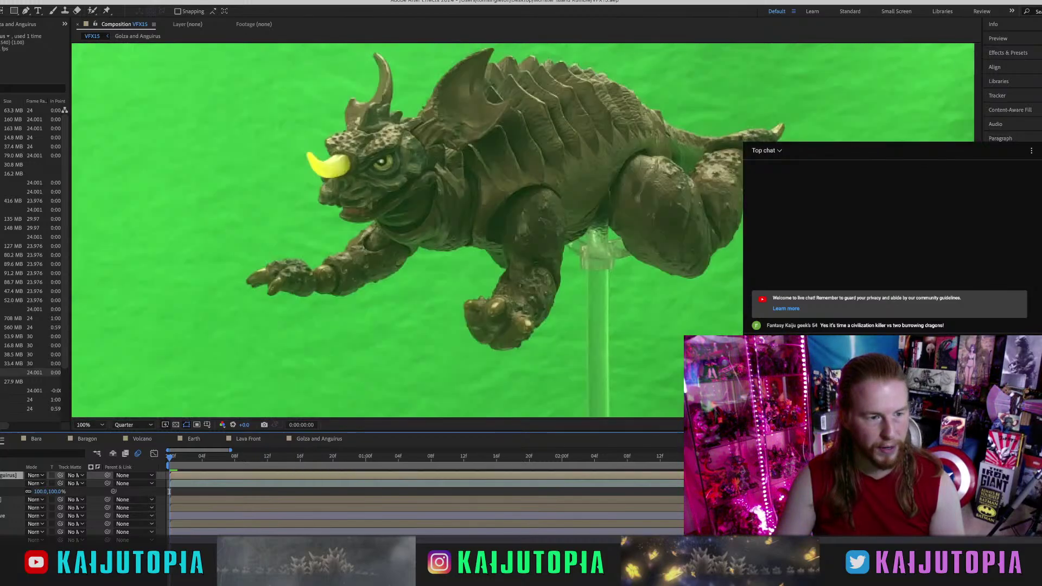
pyautogui.click(2, 500)
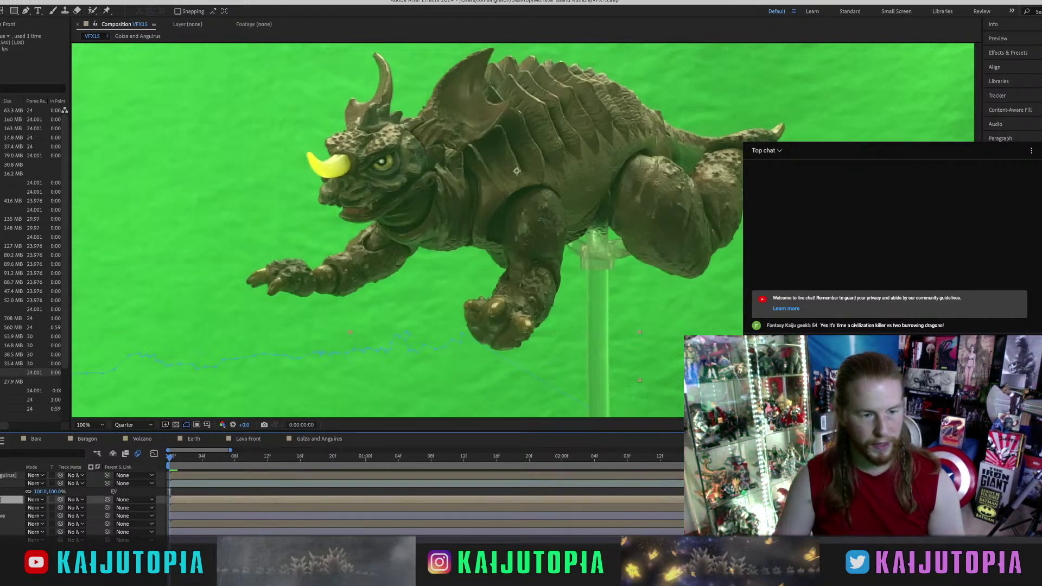
pyautogui.keyDown('shift'); pyautogui.click(1, 540); pyautogui.keyUp('shift')
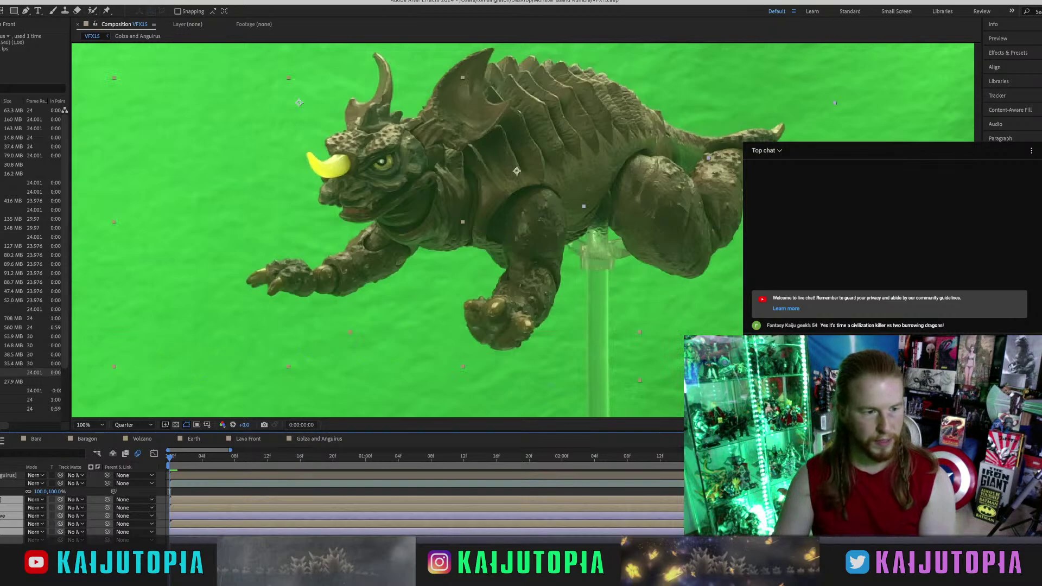
pyautogui.click(183, 584)
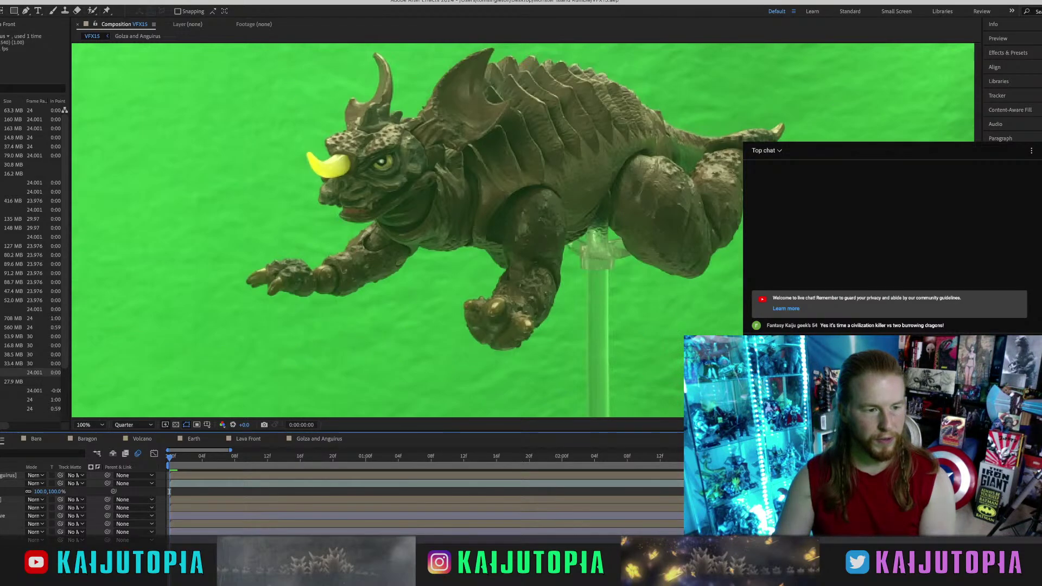
# Split the green-screen Baragon layer at 0:00:00:01, right after its first frame.
pyautogui.click(1, 483)
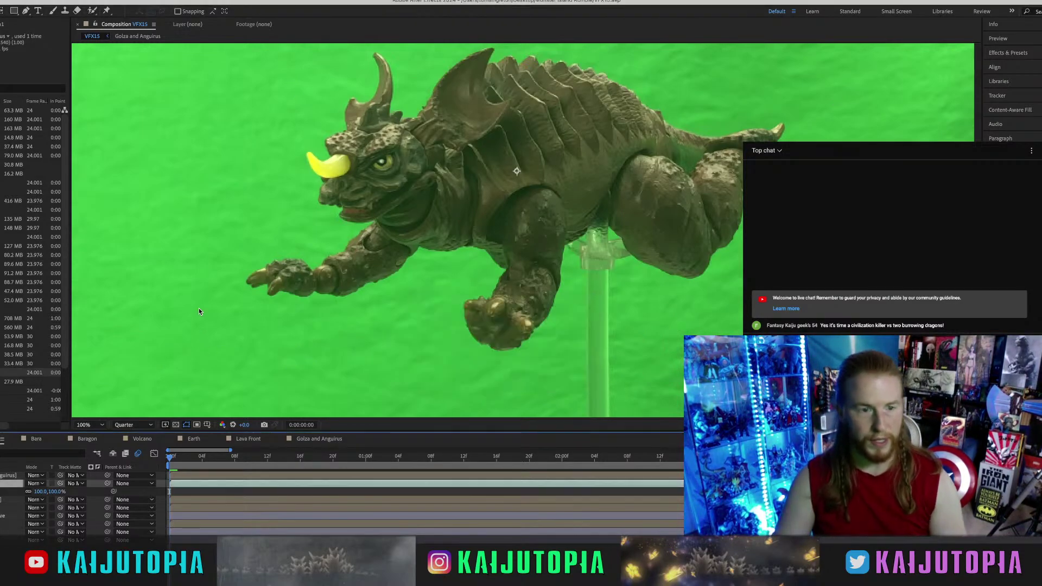
pyautogui.press(',')
pyautogui.press(',')
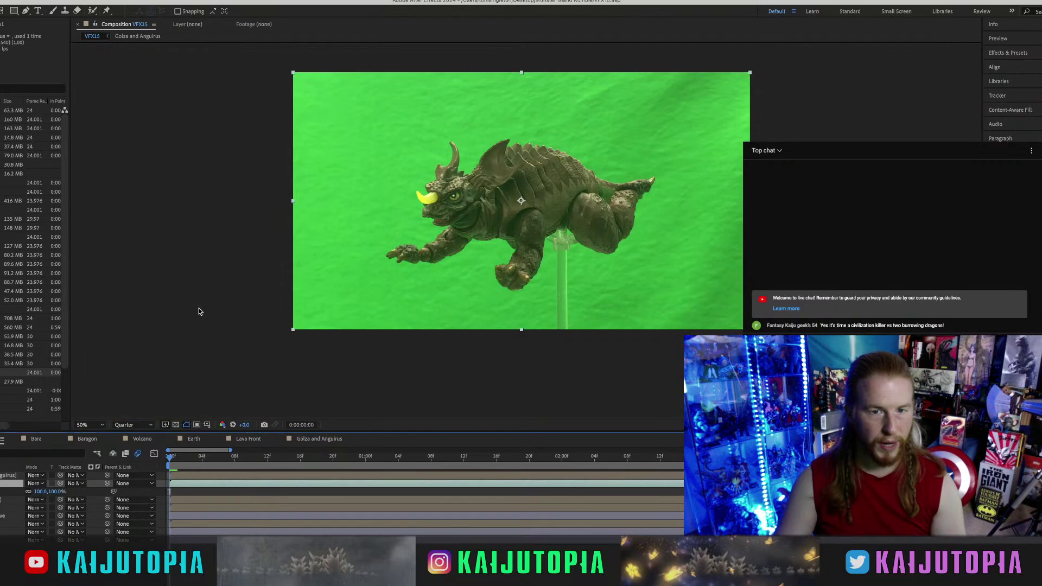
pyautogui.click(175, 457)
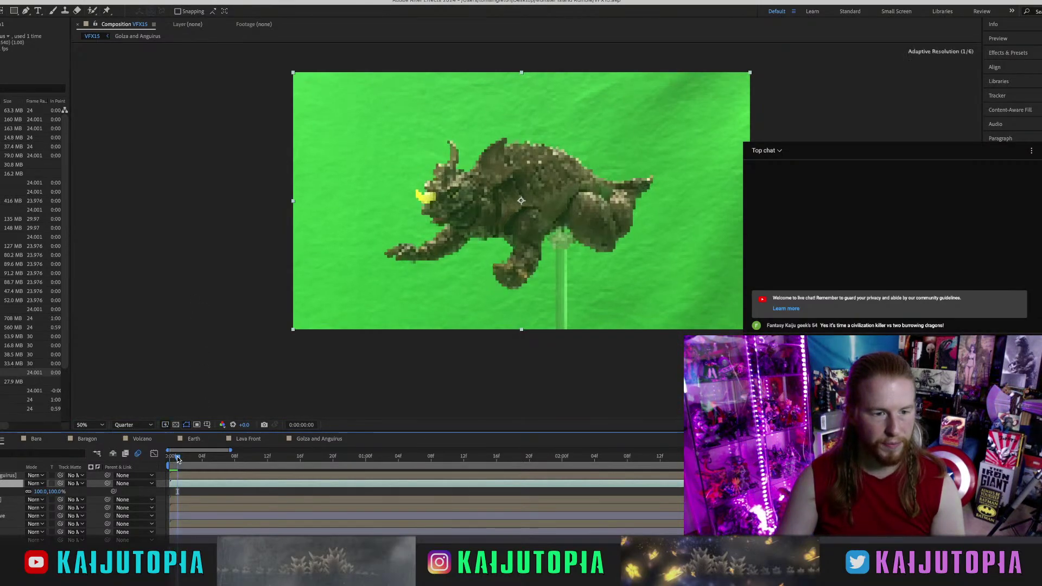
pyautogui.press('super+shift+d')
# Split the Baragon footage again at 0:00:11:03 and delete the stretch where hands adjust the figure.
pyautogui.moveTo(179, 458); pyautogui.dragTo(823, 459)
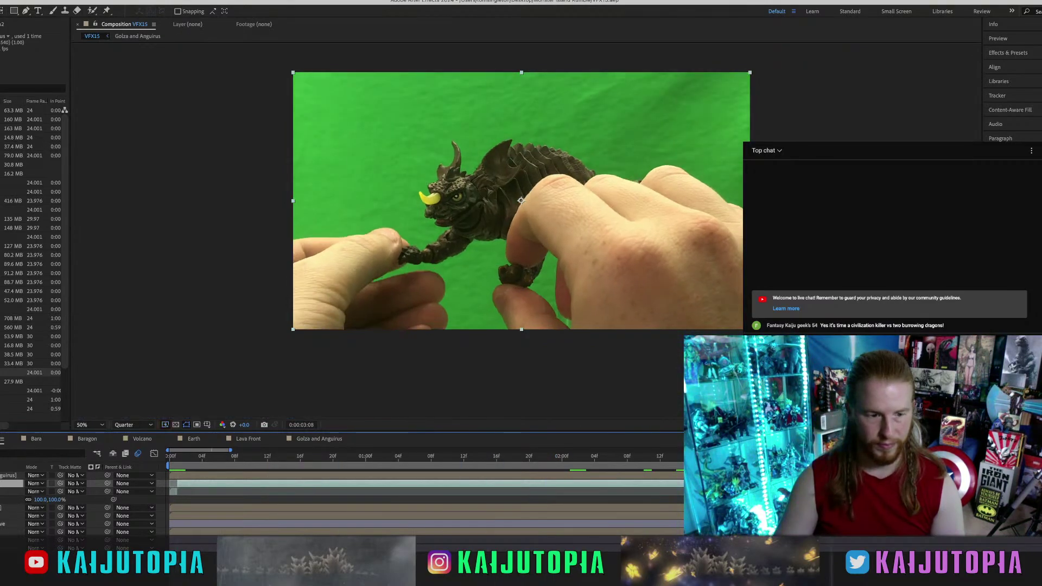
pyautogui.moveTo(230, 450); pyautogui.dragTo(787, 450)
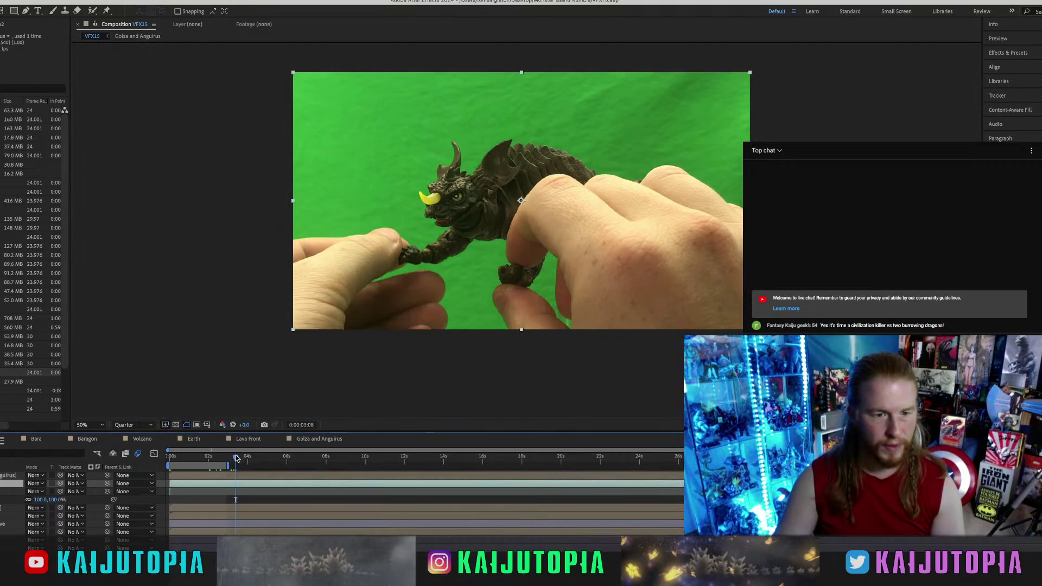
pyautogui.moveTo(236, 459); pyautogui.dragTo(388, 456)
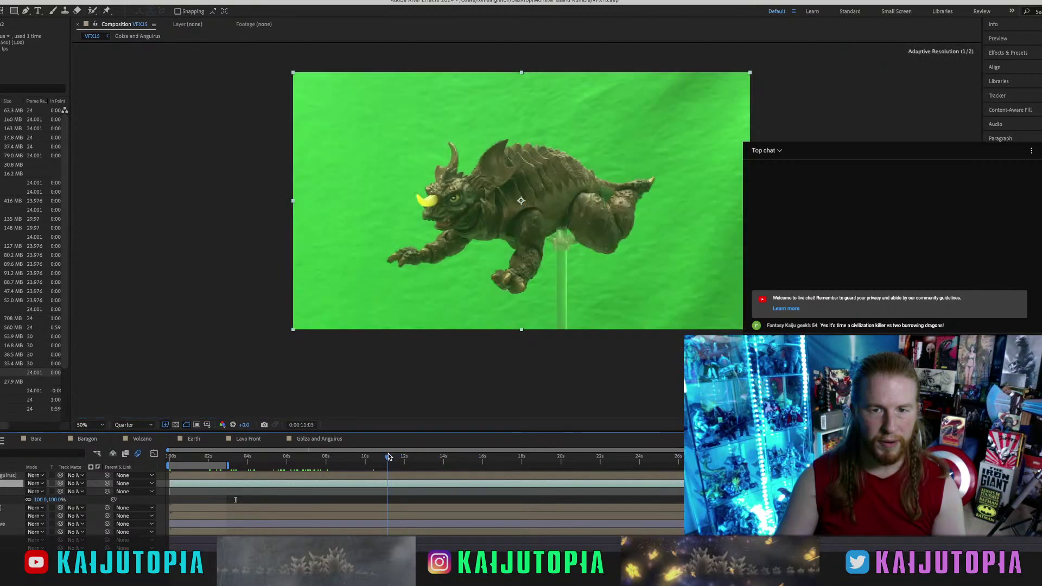
pyautogui.press('super+shift+d')
pyautogui.click(376, 492)
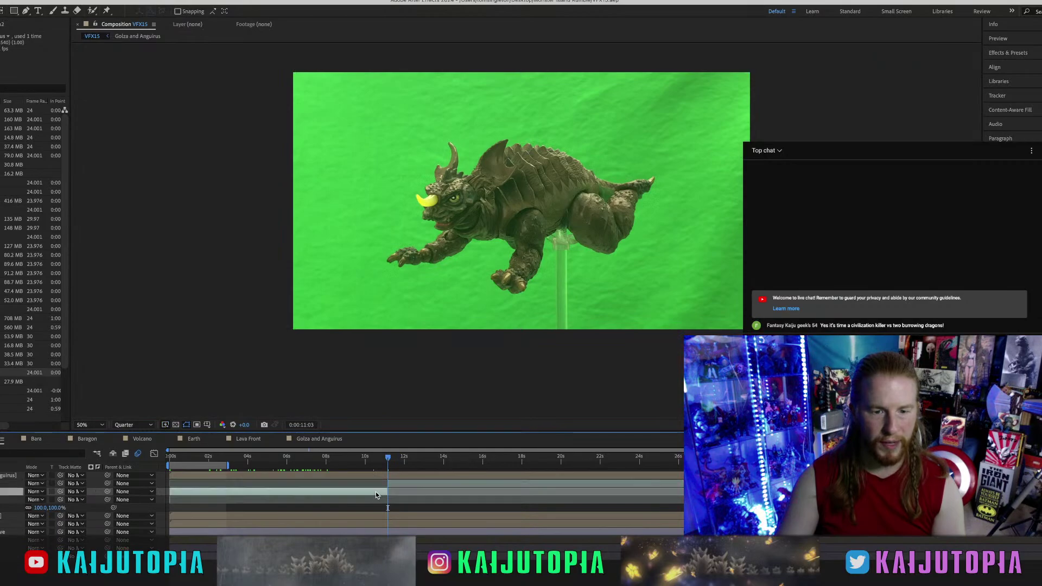
pyautogui.press('Delete')
# Move the remaining Baragon clip earlier so that its next pose directly follows the one-frame first piece.
pyautogui.click(399, 483)
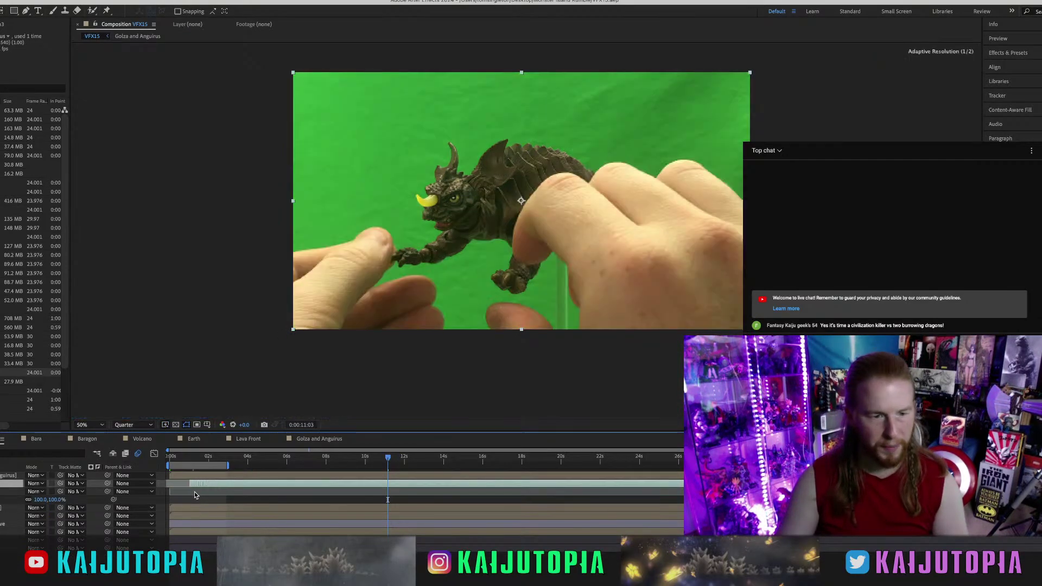
pyautogui.moveTo(195, 492); pyautogui.dragTo(182, 492)
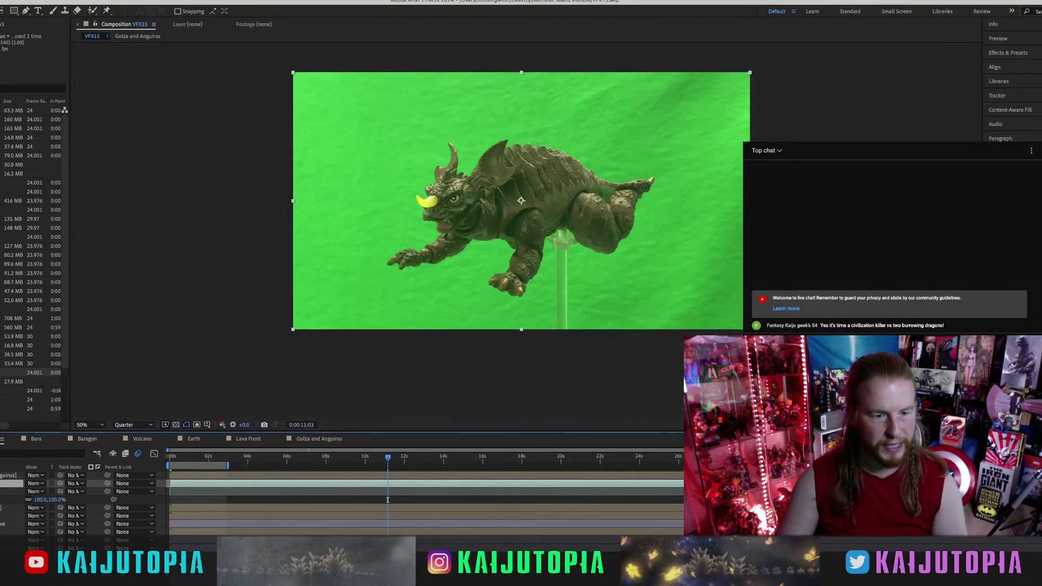
pyautogui.press('=')
pyautogui.press('=')
pyautogui.press('=')
pyautogui.press('Home')
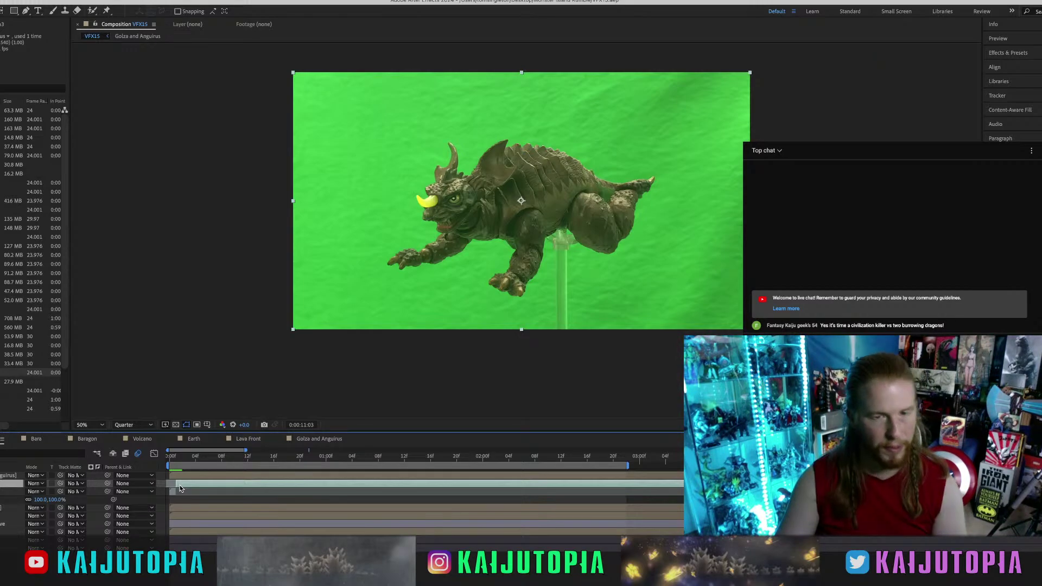
pyautogui.moveTo(175, 460); pyautogui.dragTo(174, 463)
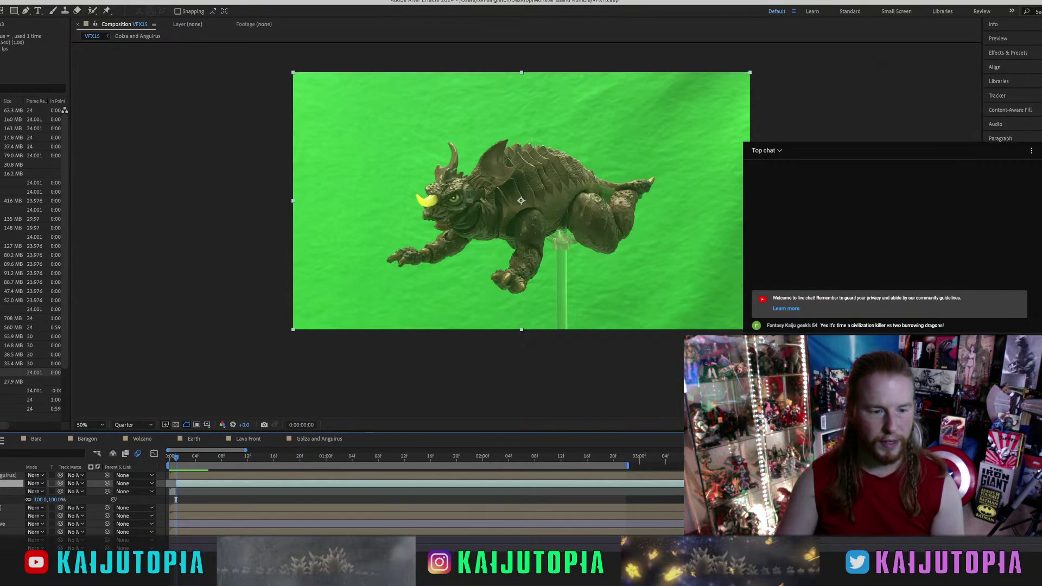
# Split the remaining Baragon clip at 0:00:09:23, where the figure holds its next clean pose.
pyautogui.press('-')
pyautogui.press('-')
pyautogui.press('-')
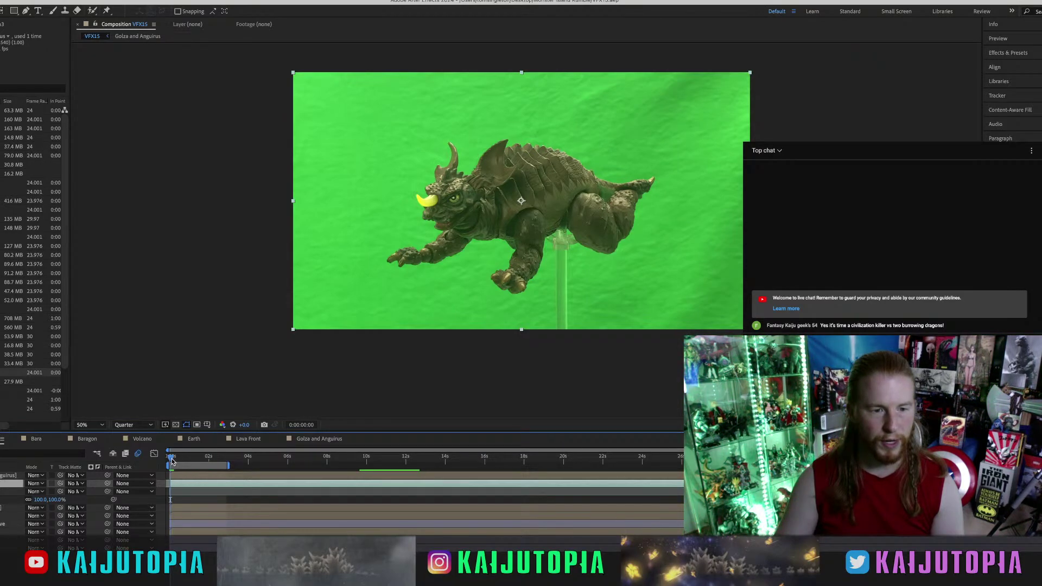
pyautogui.moveTo(172, 461); pyautogui.dragTo(379, 460)
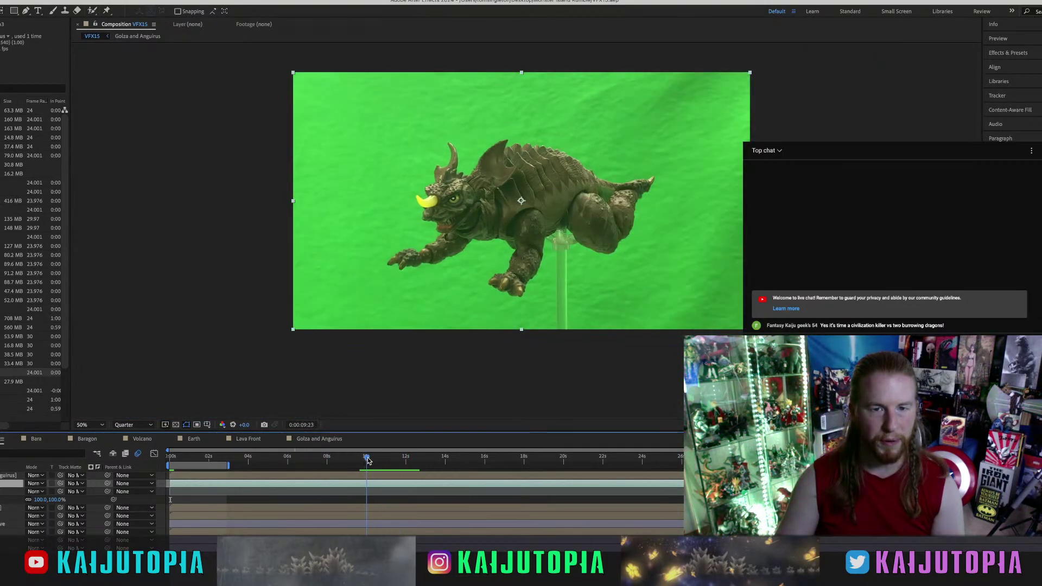
pyautogui.press('super+shift+d')
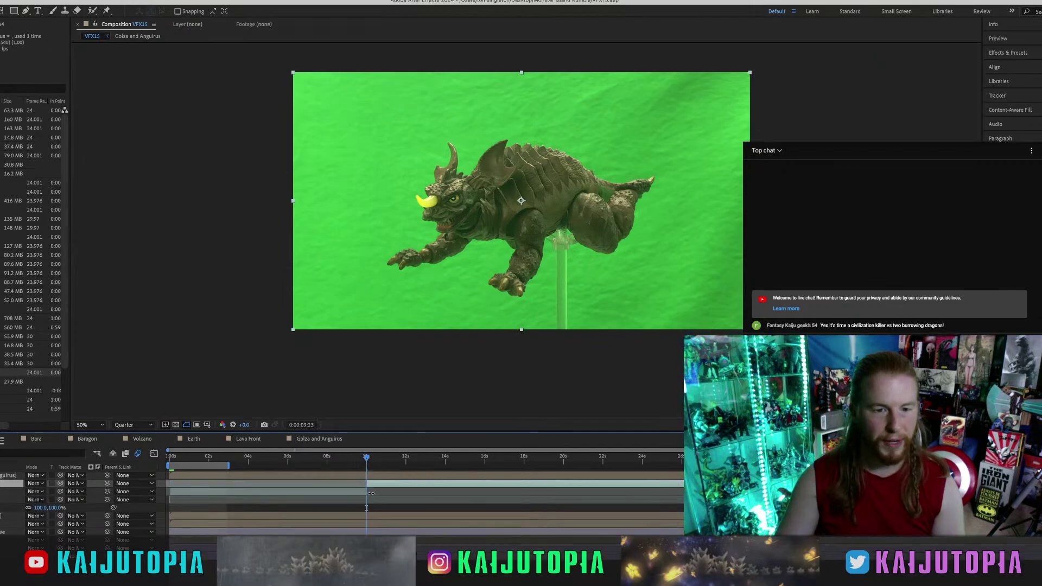
# Trim the second Baragon piece to one frame and move the remaining clip earlier to directly follow it.
pyautogui.moveTo(368, 492); pyautogui.dragTo(125, 493)
pyautogui.moveTo(379, 484); pyautogui.dragTo(186, 487)
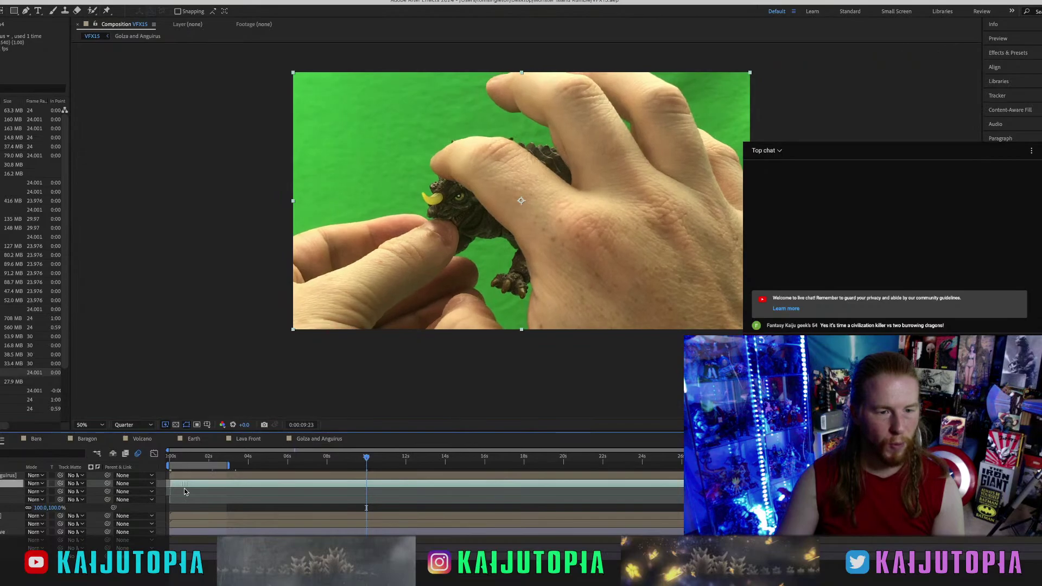
pyautogui.press('=')
pyautogui.press('=')
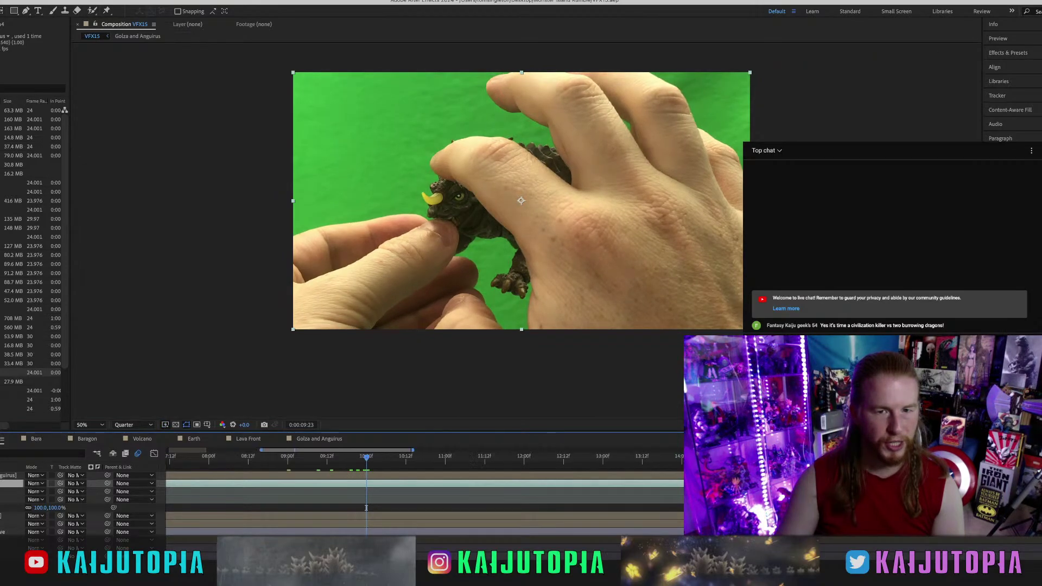
pyautogui.hscroll(-5, 366, 508)
pyautogui.click(177, 461)
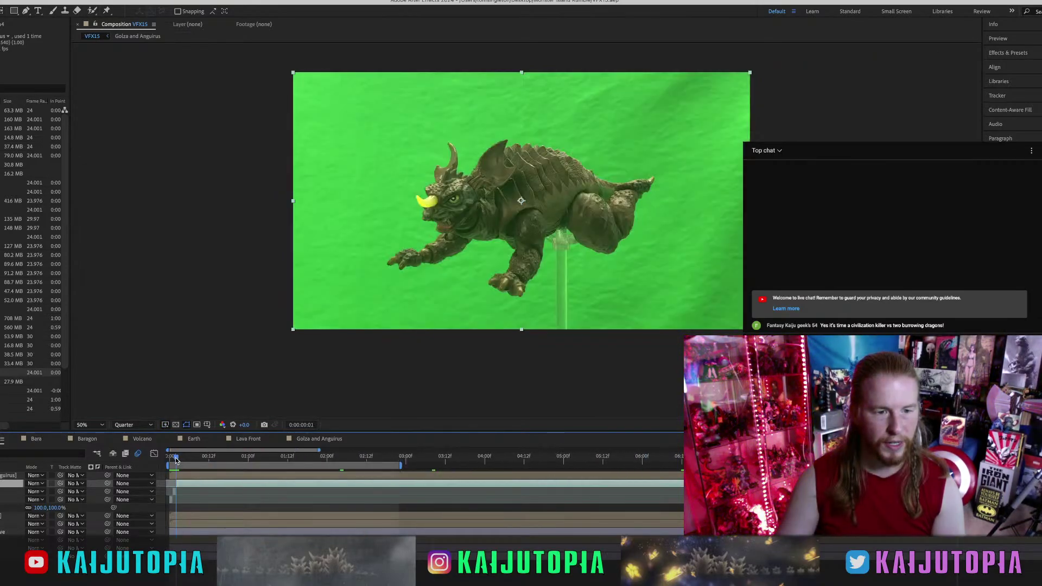
pyautogui.moveTo(177, 460)
pyautogui.mouseDown()
pyautogui.moveTo(161, 461)
pyautogui.moveTo(191, 460)
pyautogui.moveTo(169, 460)
pyautogui.mouseUp()
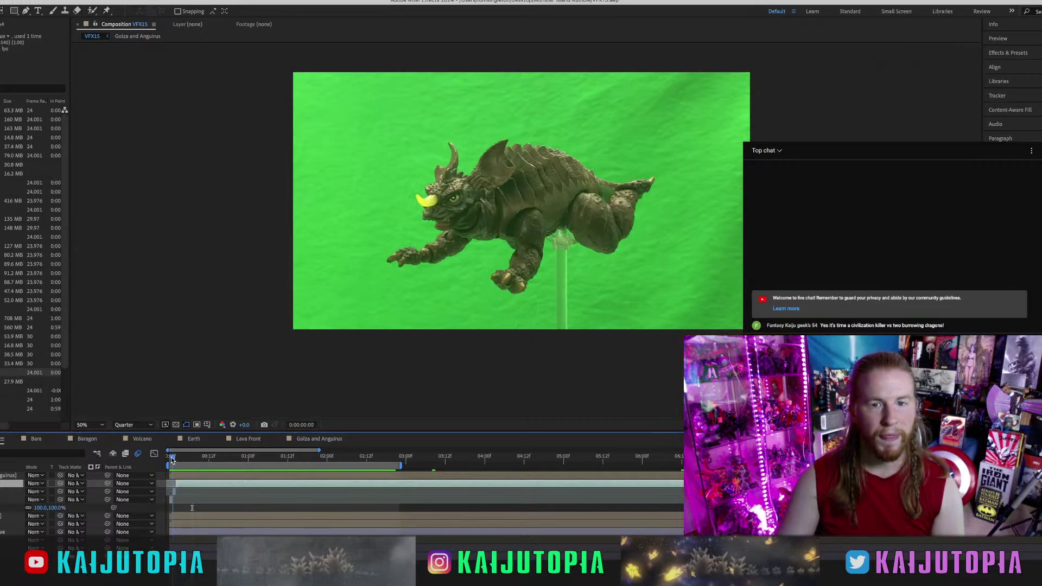
# Split the remaining Baragon clip at 0:00:15:01, on the next clean pose.
pyautogui.press('-')
pyautogui.press('-')
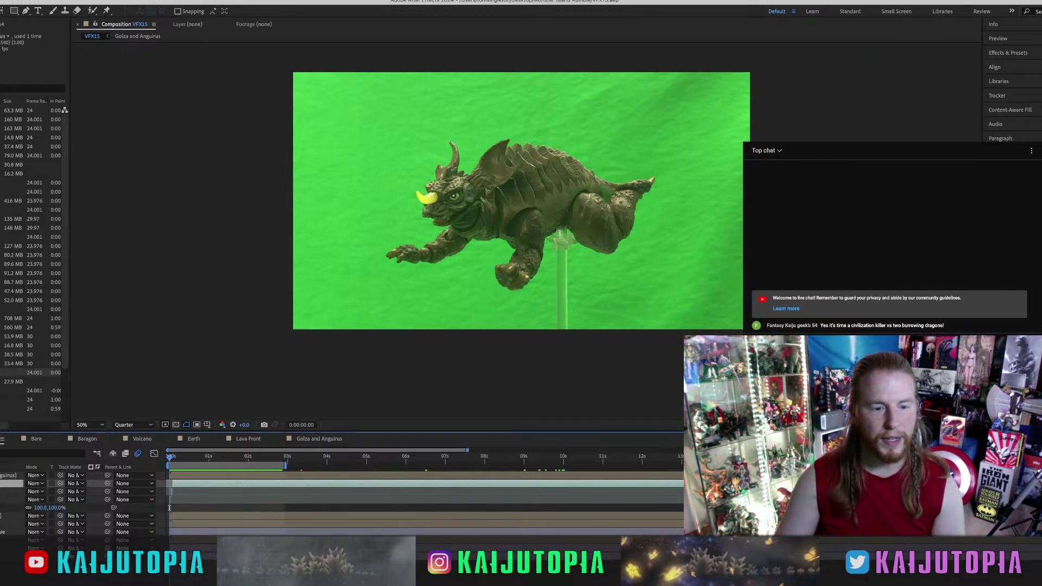
pyautogui.moveTo(169, 458); pyautogui.dragTo(468, 461)
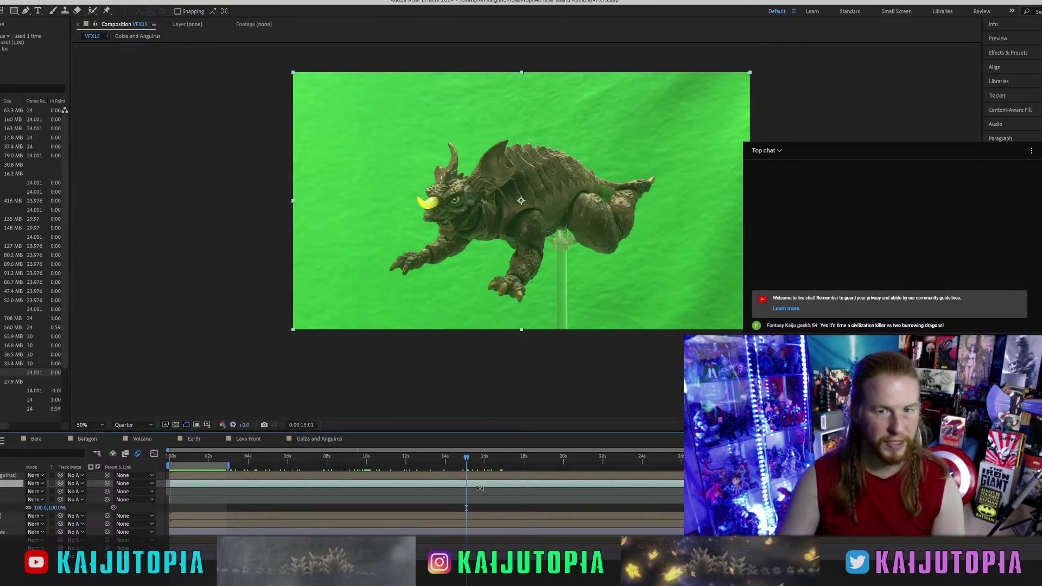
pyautogui.press('super+shift+d')
# Trim the third pose to one frame and pull the rest of the Baragon clip up against it.
pyautogui.click(468, 492)
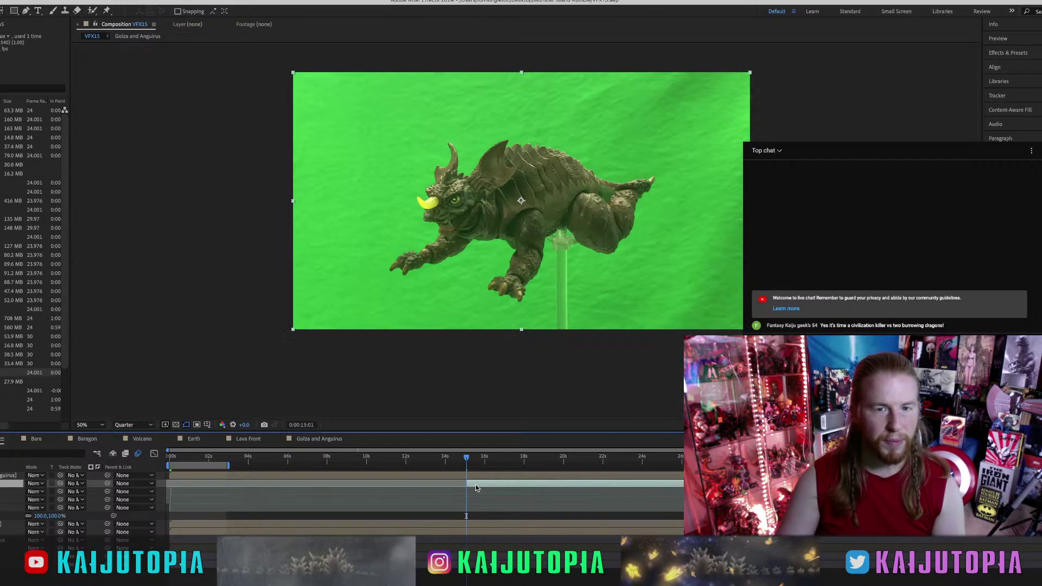
pyautogui.moveTo(475, 484); pyautogui.dragTo(181, 489)
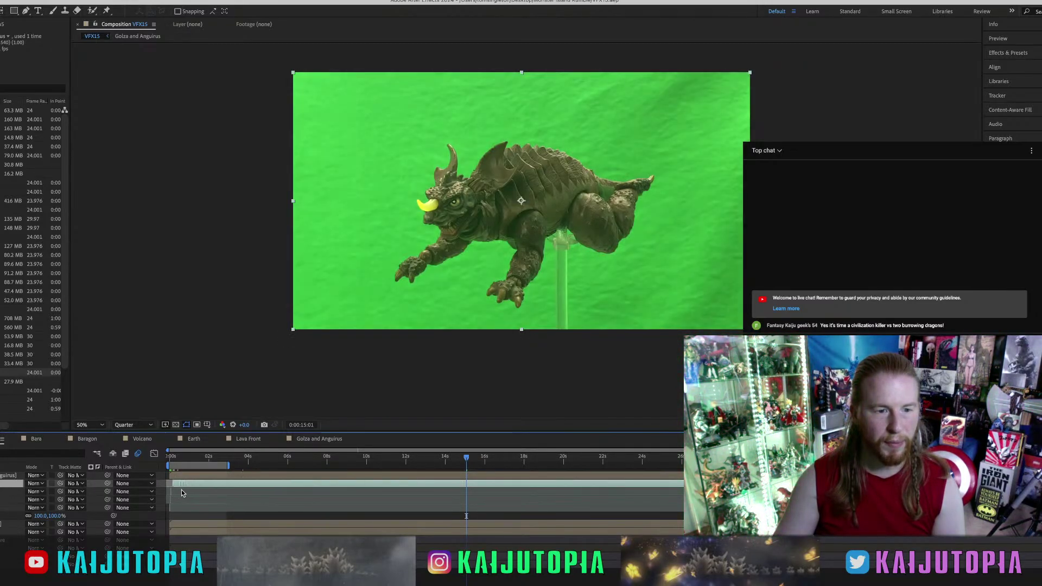
pyautogui.press('=')
pyautogui.press('=')
pyautogui.hscroll(-5, 426, 494)
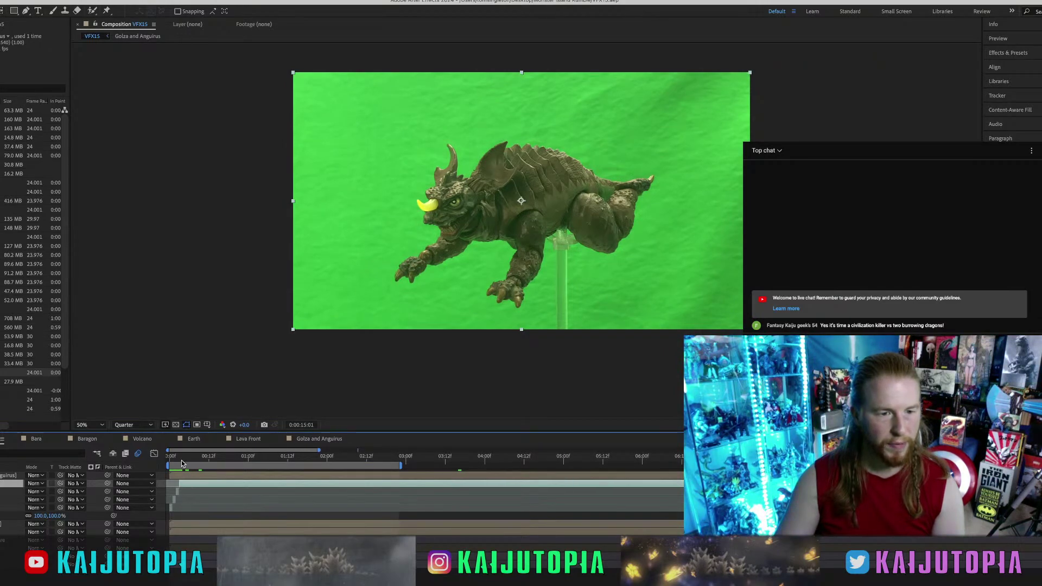
# Split the remaining Baragon clip at 0:00:16:03, where the front leg sits in its next pose.
pyautogui.moveTo(182, 459); pyautogui.dragTo(372, 459)
pyautogui.press('-')
pyautogui.press('-')
pyautogui.press('-')
pyautogui.press('super+shift+d')
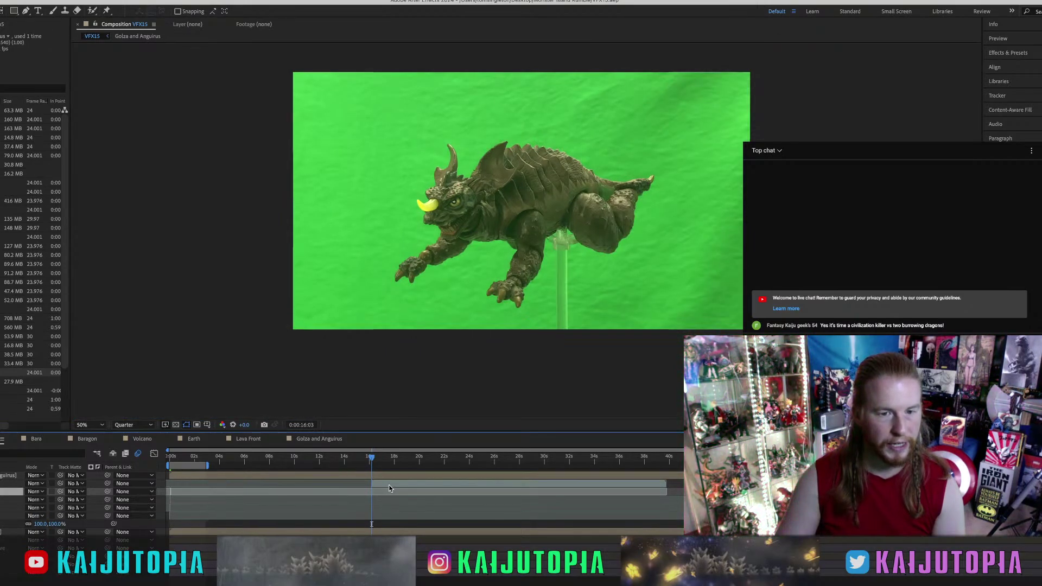
# Move the remaining Baragon clip earlier so that it directly follows the fourth one-frame piece.
pyautogui.moveTo(388, 484); pyautogui.dragTo(187, 493)
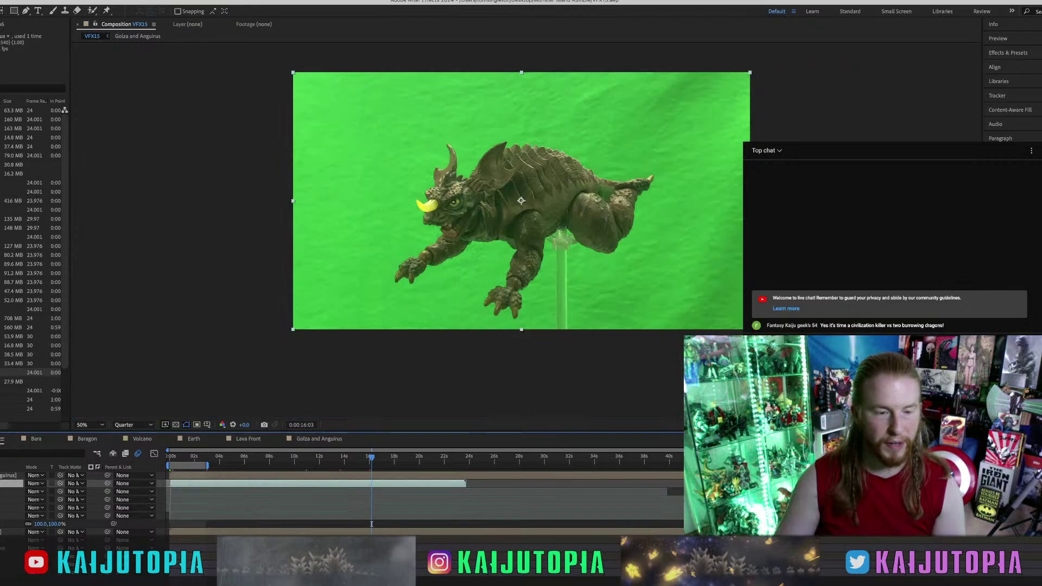
pyautogui.press('=')
pyautogui.press('=')
pyautogui.press('=')
pyautogui.hscroll(-5, 423, 494)
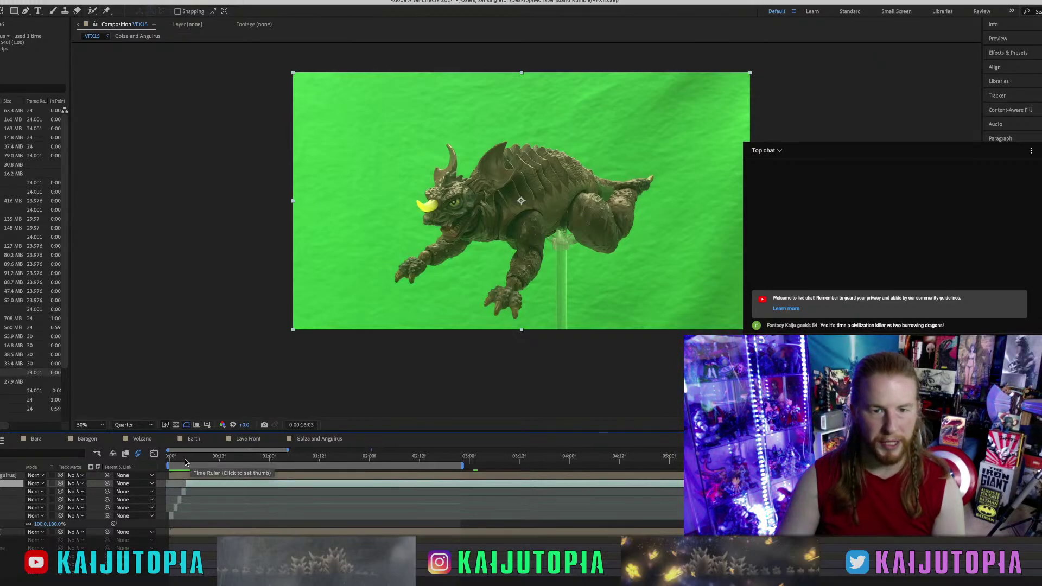
# Play the stop-motion sequence from the start of the composition to check the movement.
pyautogui.moveTo(185, 462); pyautogui.dragTo(161, 463)
pyautogui.press('space')
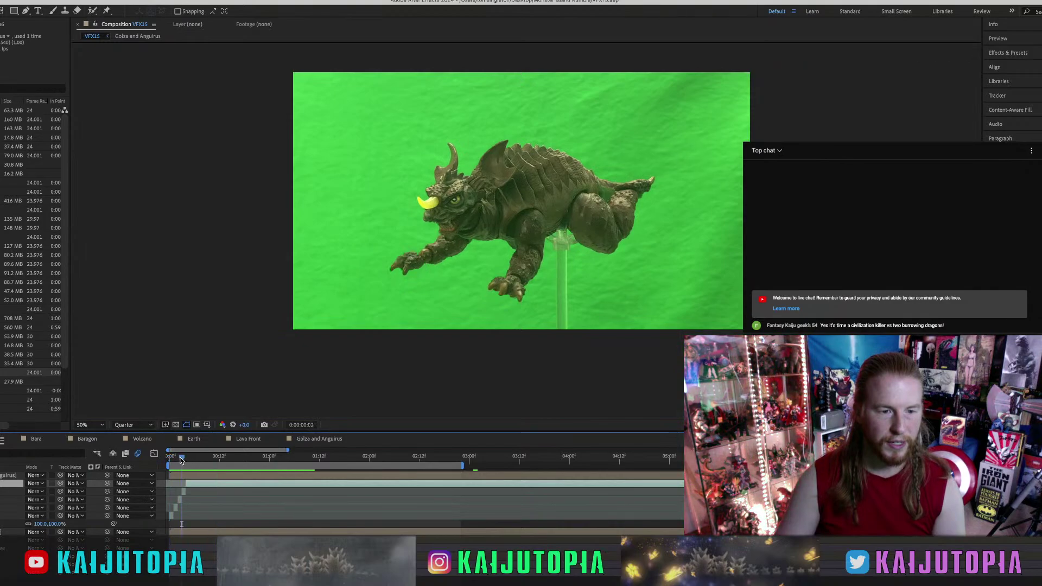
pyautogui.press('space')
pyautogui.press('space')
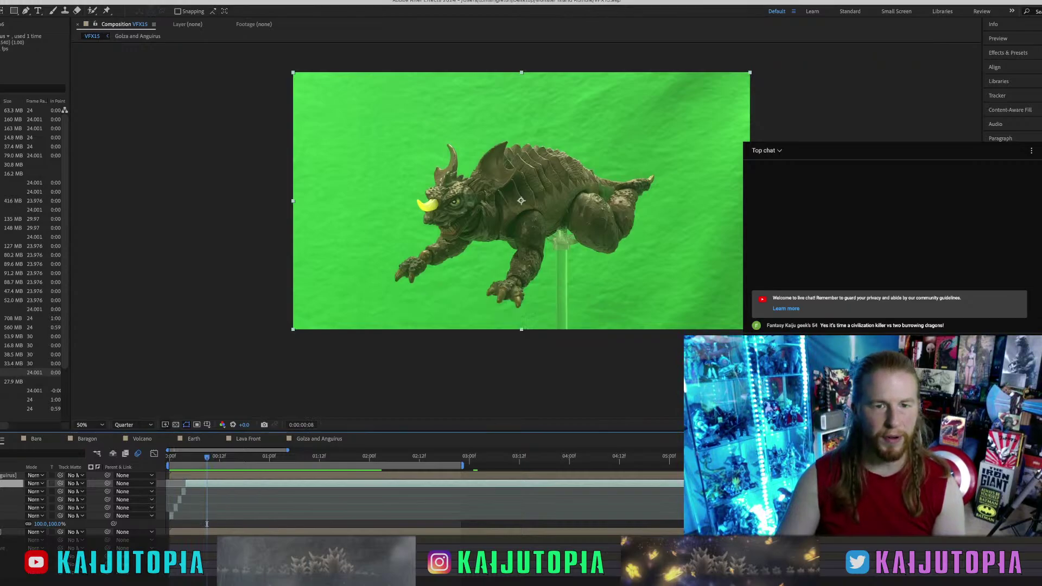
# Find the next clean Baragon pose and split the remaining clip there, at 0:00:17:06.
pyautogui.press('-')
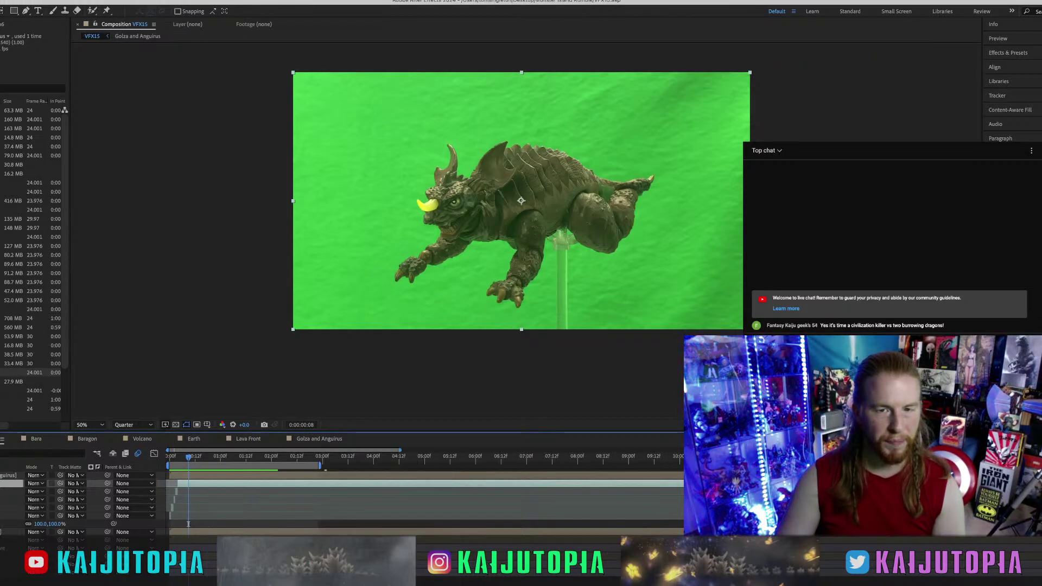
pyautogui.moveTo(246, 460); pyautogui.dragTo(200, 461)
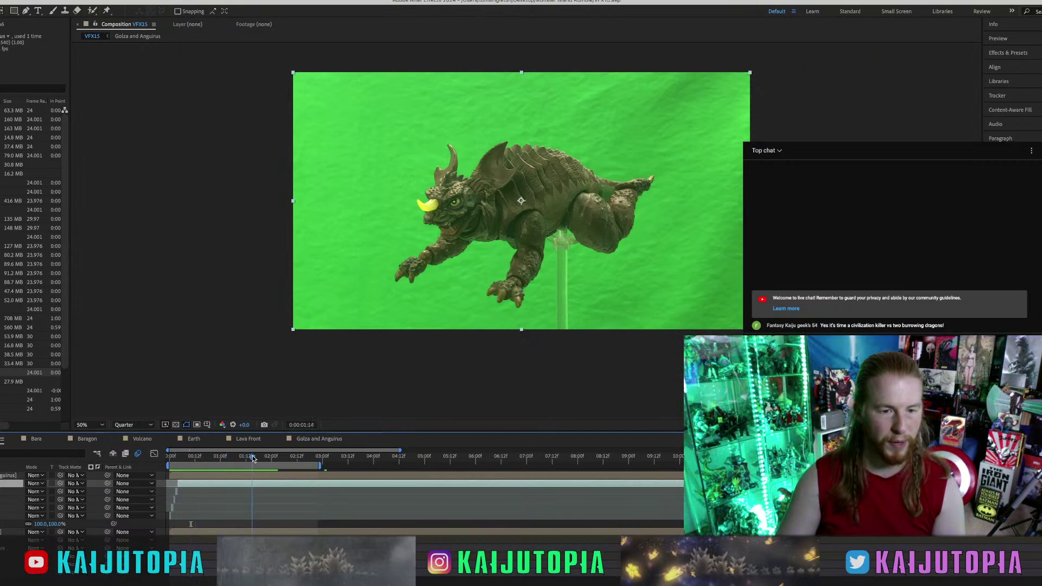
pyautogui.moveTo(253, 459); pyautogui.dragTo(504, 458)
pyautogui.moveTo(525, 457); pyautogui.dragTo(743, 458)
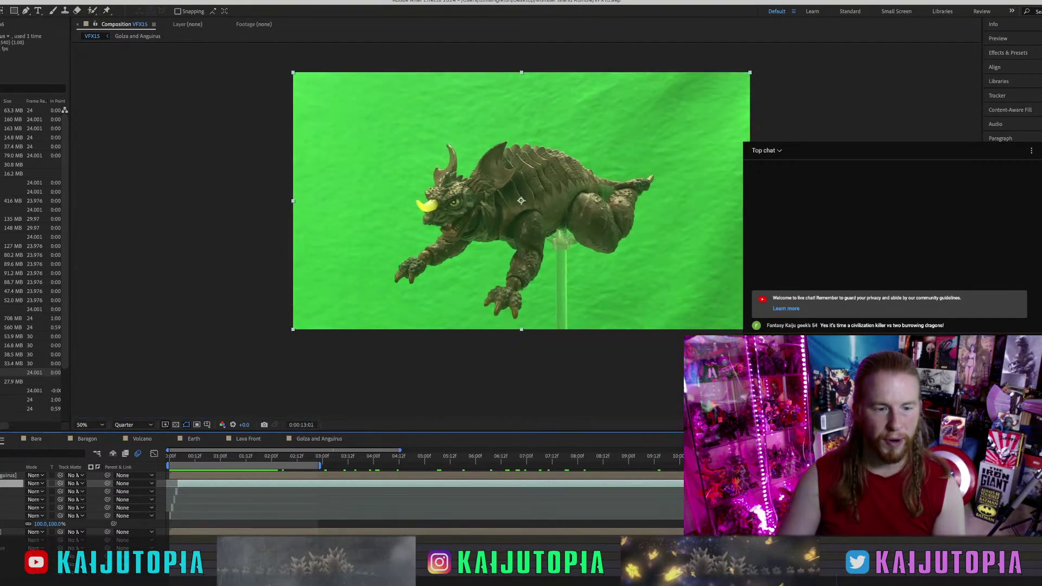
pyautogui.moveTo(400, 450); pyautogui.dragTo(596, 451)
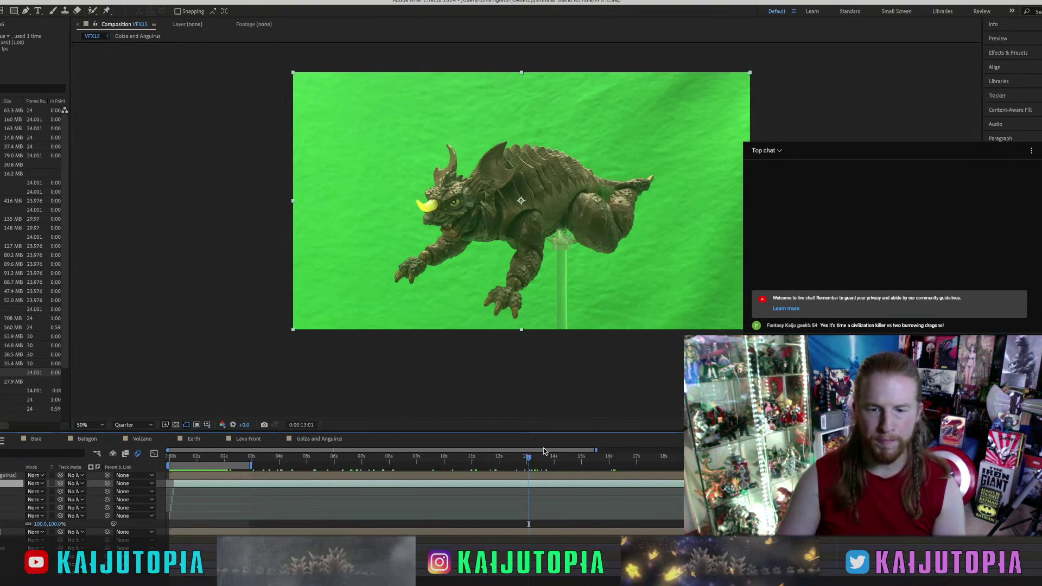
pyautogui.moveTo(529, 458); pyautogui.dragTo(157, 487)
pyautogui.press('super+shift+d')
# Move the remaining Baragon clip back so that it directly follows the fifth one-frame piece.
pyautogui.moveTo(672, 484); pyautogui.dragTo(207, 488)
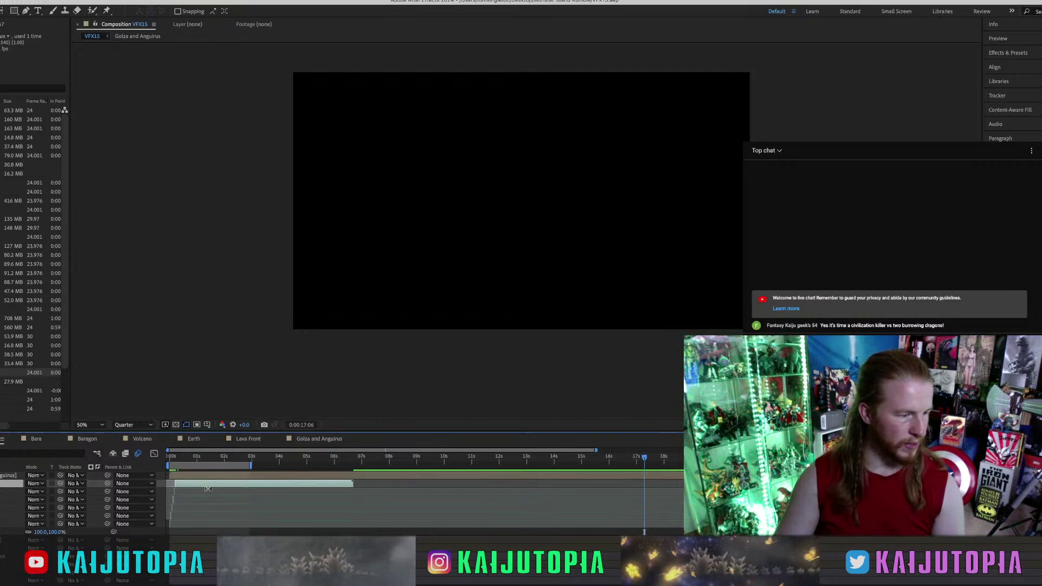
pyautogui.press('=')
pyautogui.press('=')
pyautogui.press('=')
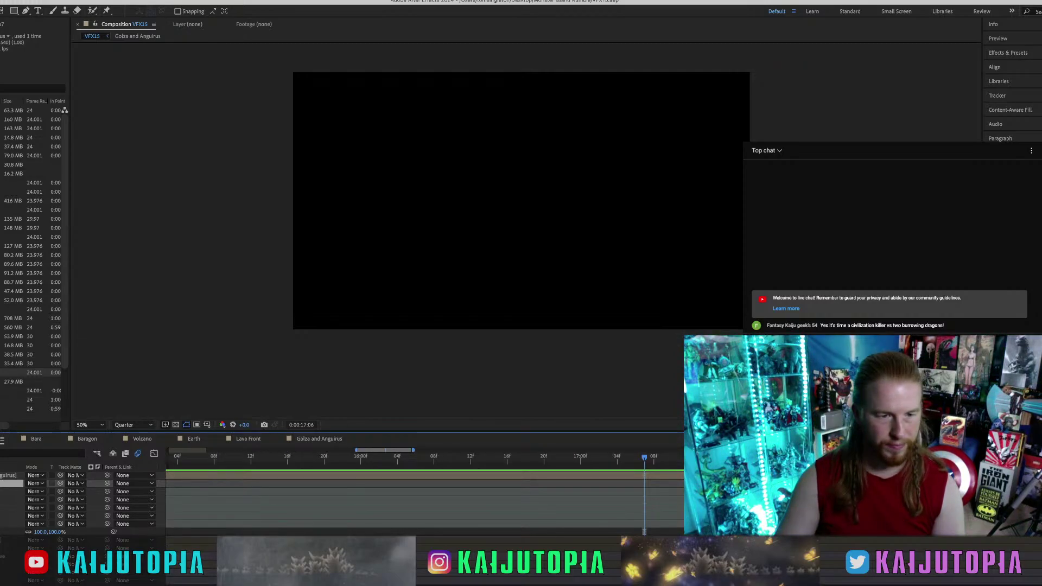
pyautogui.hscroll(-5, 424, 491)
pyautogui.hscroll(-5, 425, 492)
# Split the remaining Baragon clip one frame after its start to isolate the sixth pose.
pyautogui.click(216, 458)
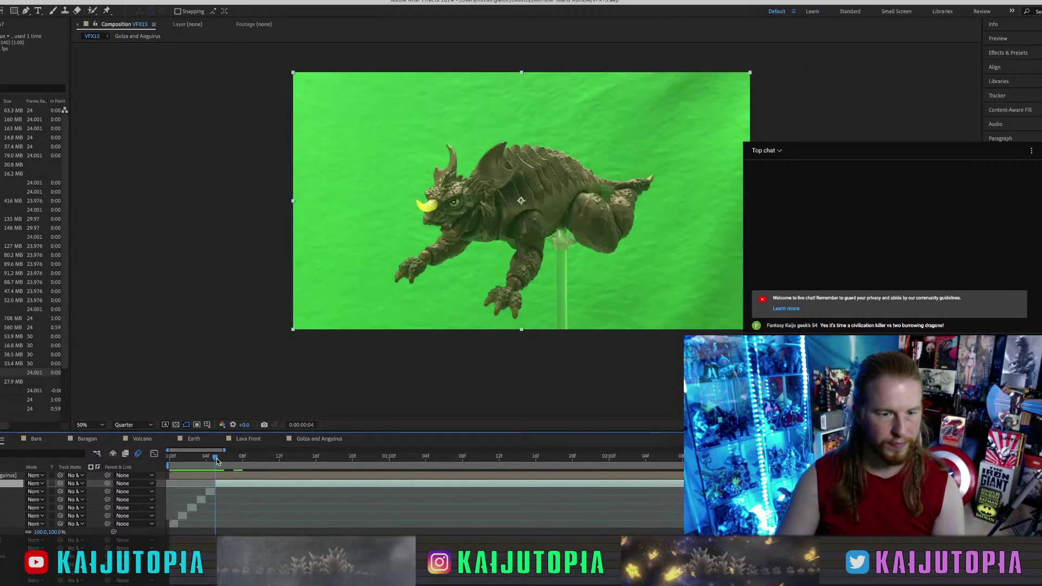
pyautogui.click(225, 460)
pyautogui.press('super+shift+d')
# Cut out the Baragon footage up to 0:00:02:05 and move the remaining clip directly behind the sixth one-frame piece.
pyautogui.moveTo(228, 460); pyautogui.dragTo(666, 464)
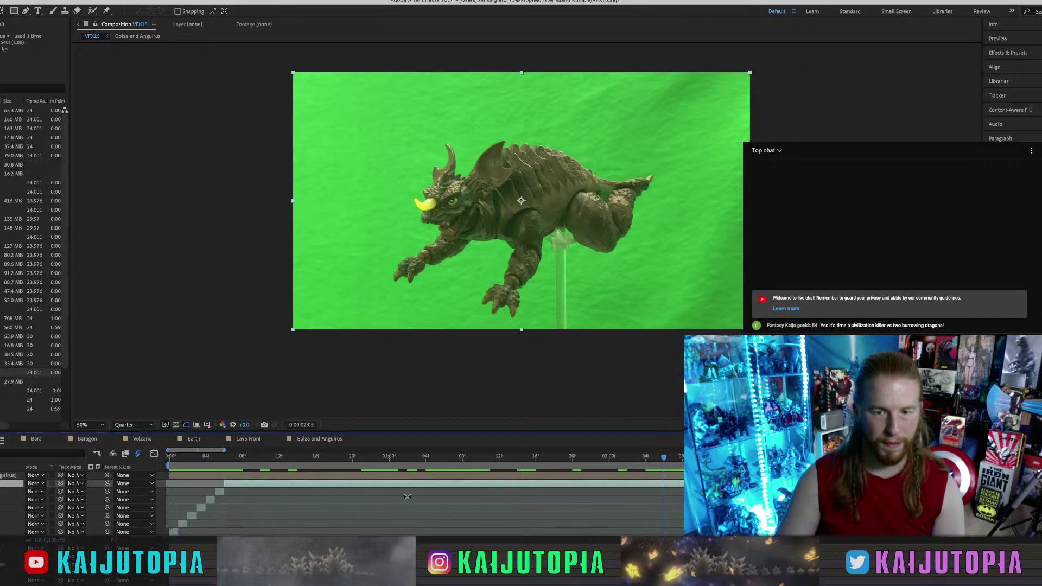
pyautogui.press('super+shift+d')
pyautogui.click(215, 457)
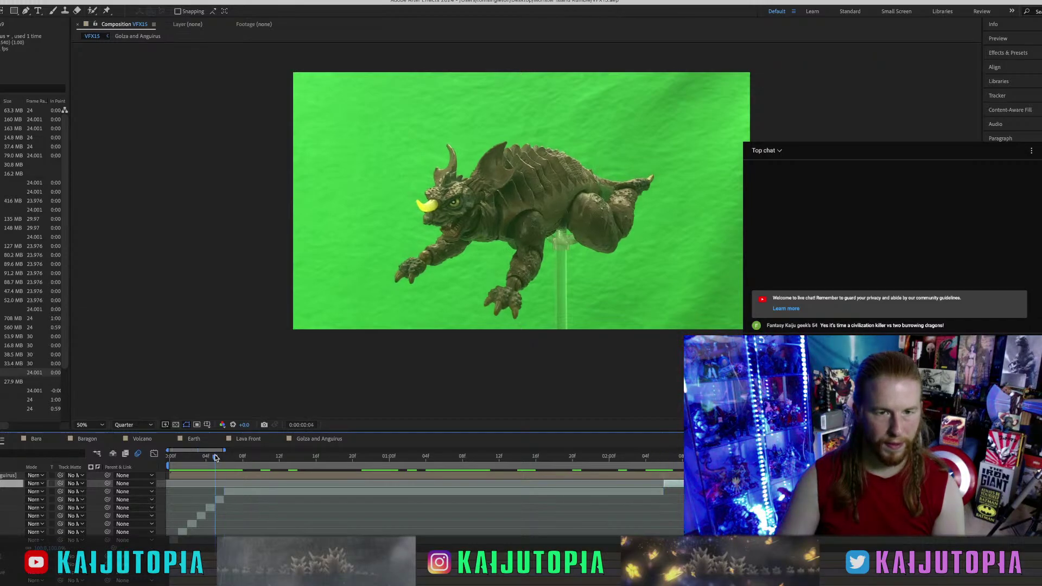
pyautogui.moveTo(686, 483); pyautogui.dragTo(300, 494)
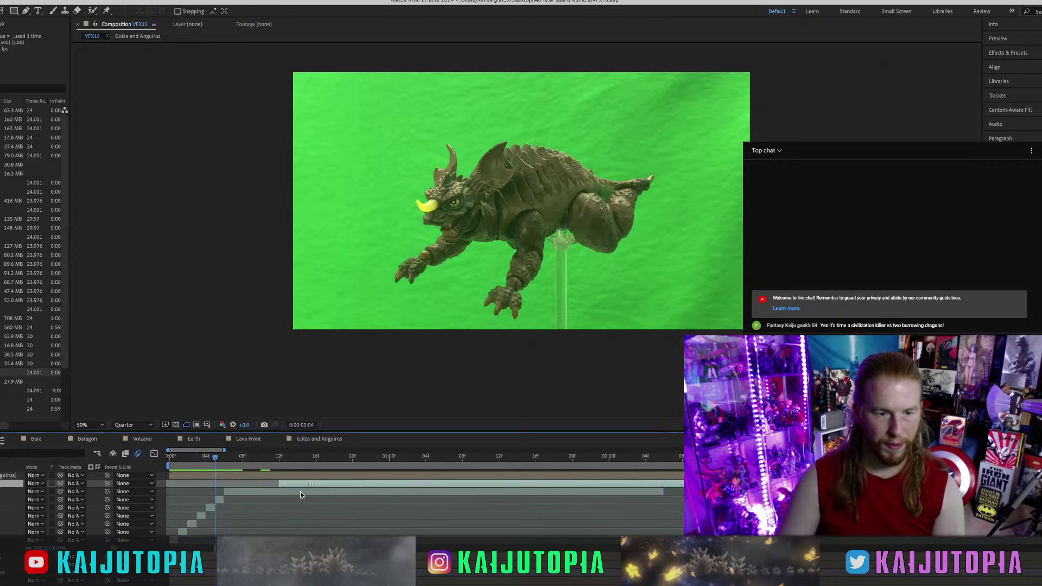
pyautogui.click(248, 492)
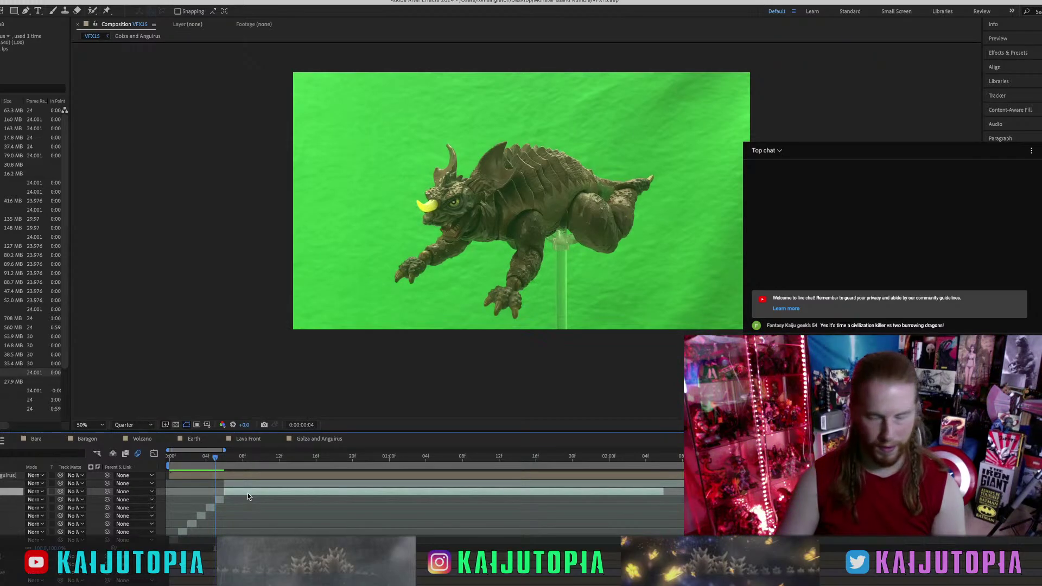
# Split the Baragon clip at 0:00:00:20, where the figure is in its new tilted pose.
pyautogui.moveTo(221, 459); pyautogui.dragTo(361, 457)
pyautogui.click(369, 483)
pyautogui.hotkey('ctrl', 'shift', 'd')
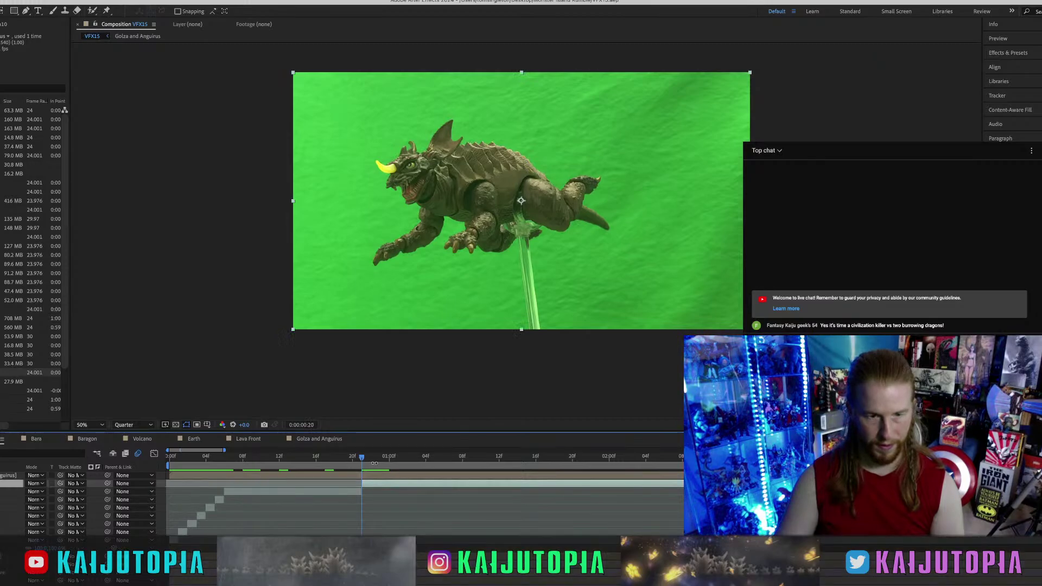
# Split the tilted-pose clip at 0:00:00:21 and delete everything after it, keeping a single frame.
pyautogui.click(536, 457)
pyautogui.click(616, 458)
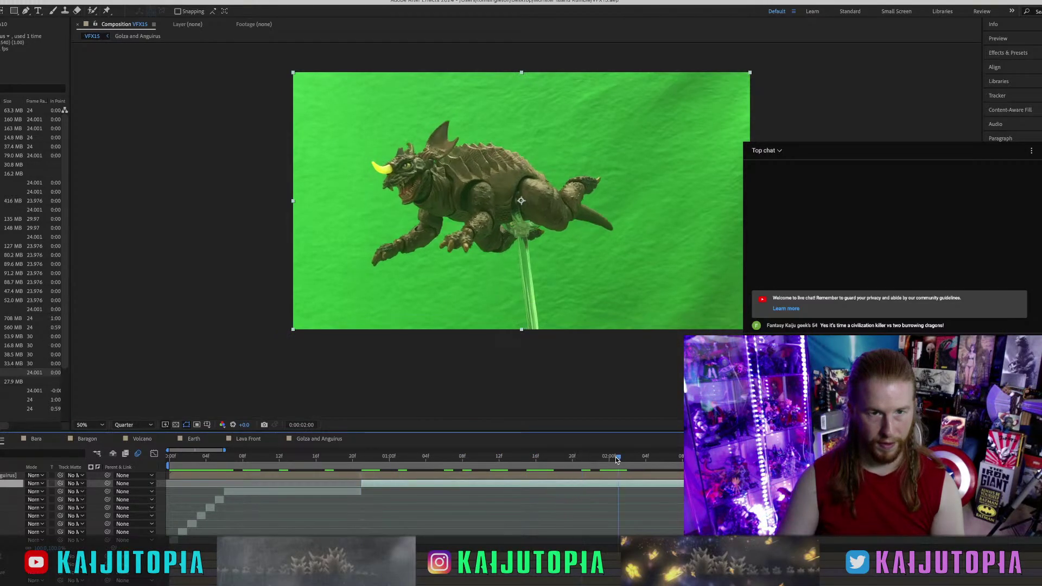
pyautogui.moveTo(616, 461); pyautogui.dragTo(368, 459)
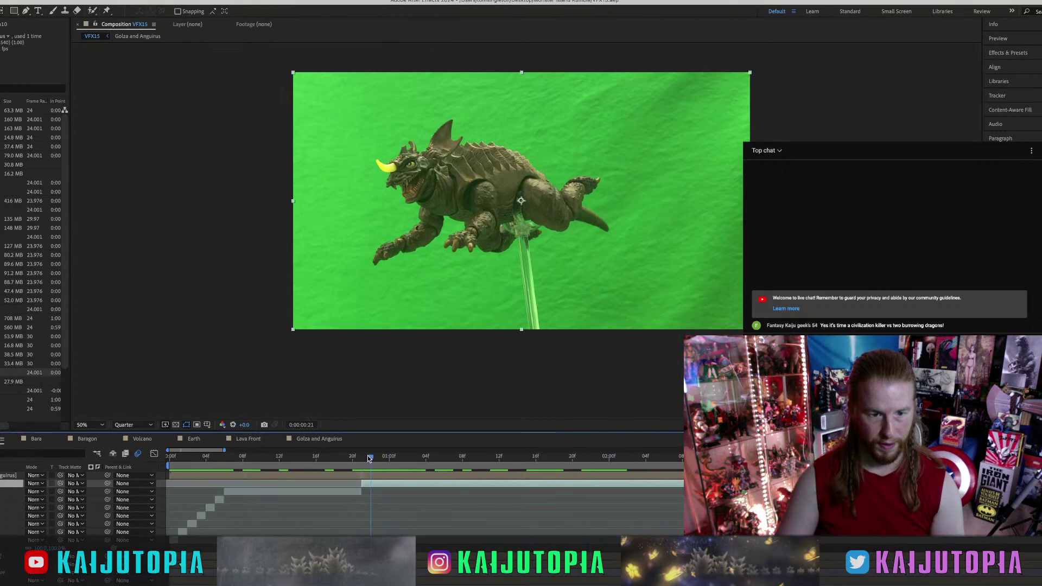
pyautogui.hotkey('ctrl', 'shift', 'd')
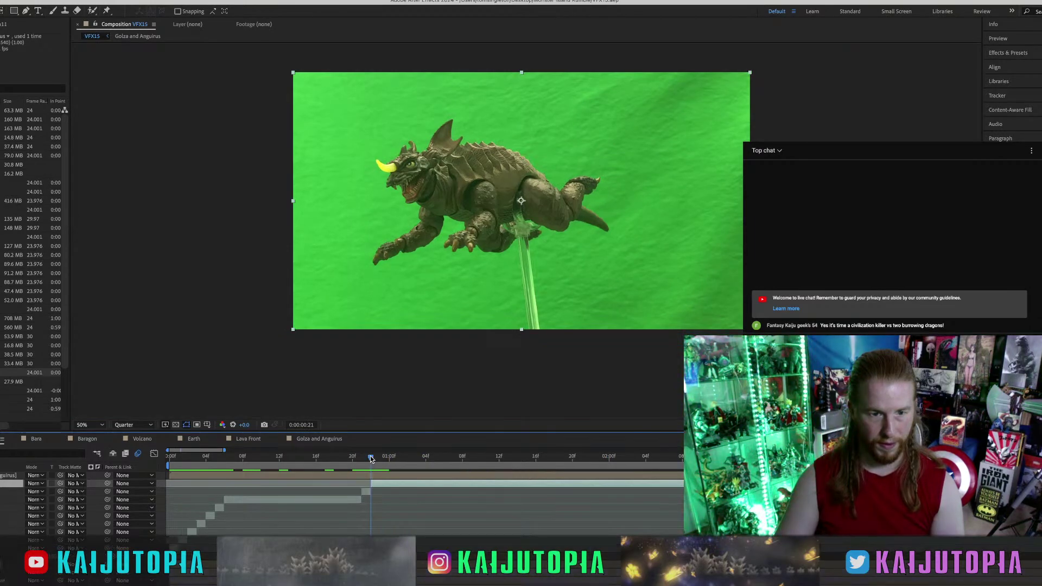
pyautogui.moveTo(370, 456); pyautogui.dragTo(361, 457)
pyautogui.press('Delete')
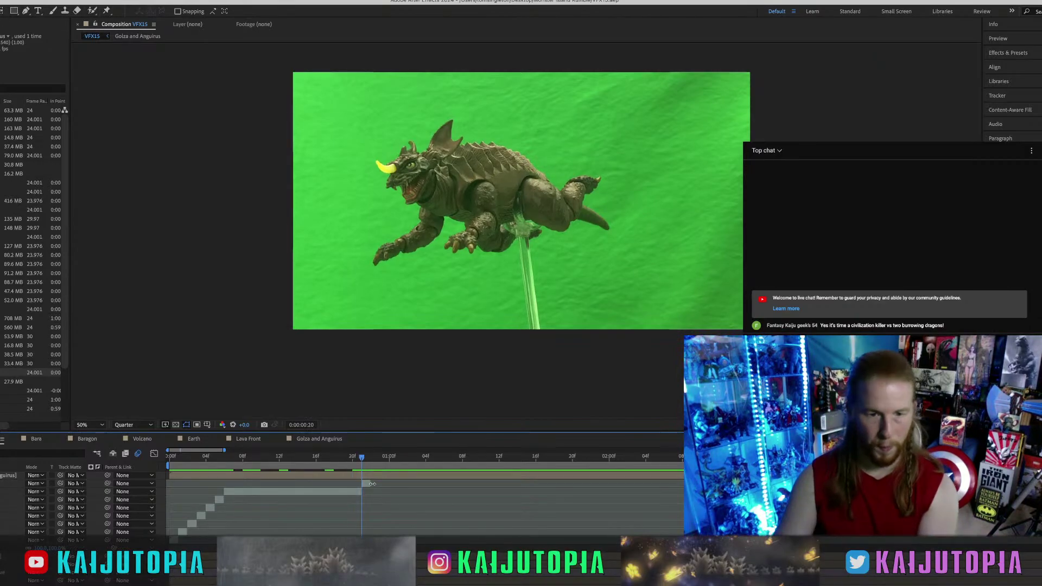
# Freeze the single-frame tilted pose at 0:00:00:20 and extend the held layer along the rest of the visible timeline.
pyautogui.click(27, 1)
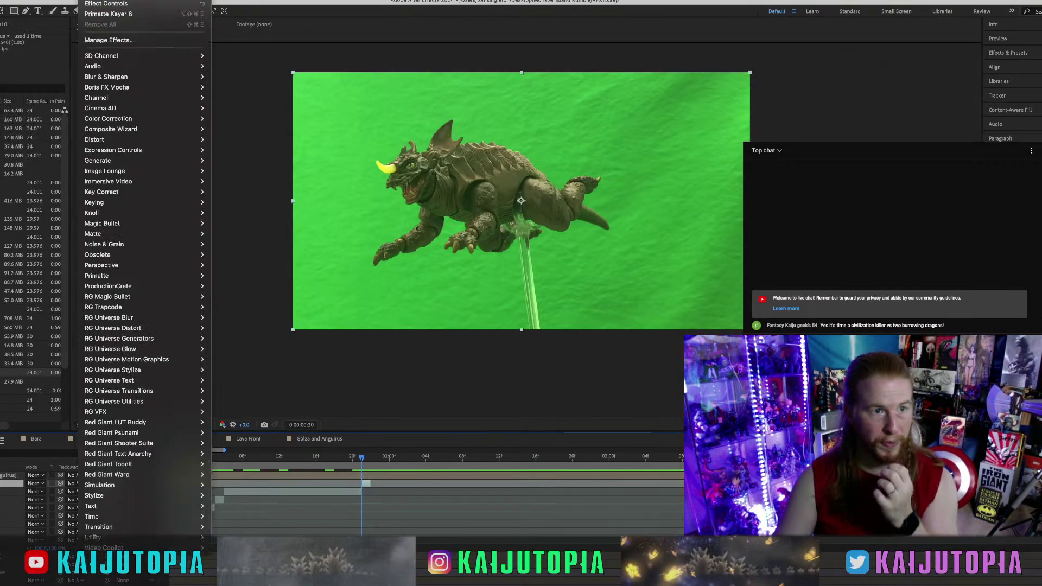
pyautogui.moveTo(64, 2)
pyautogui.moveTo(108, 119)
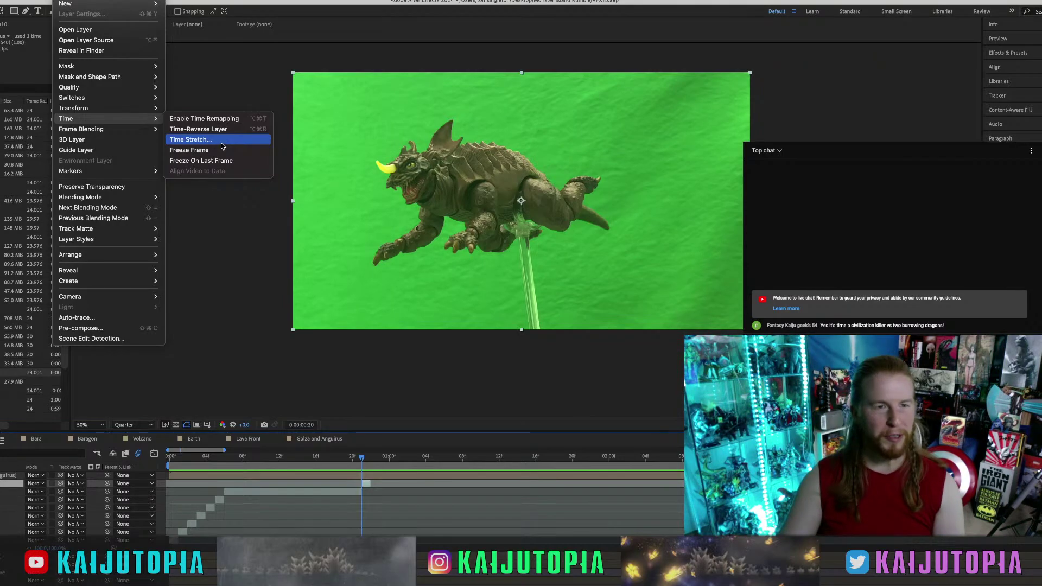
pyautogui.click(220, 150)
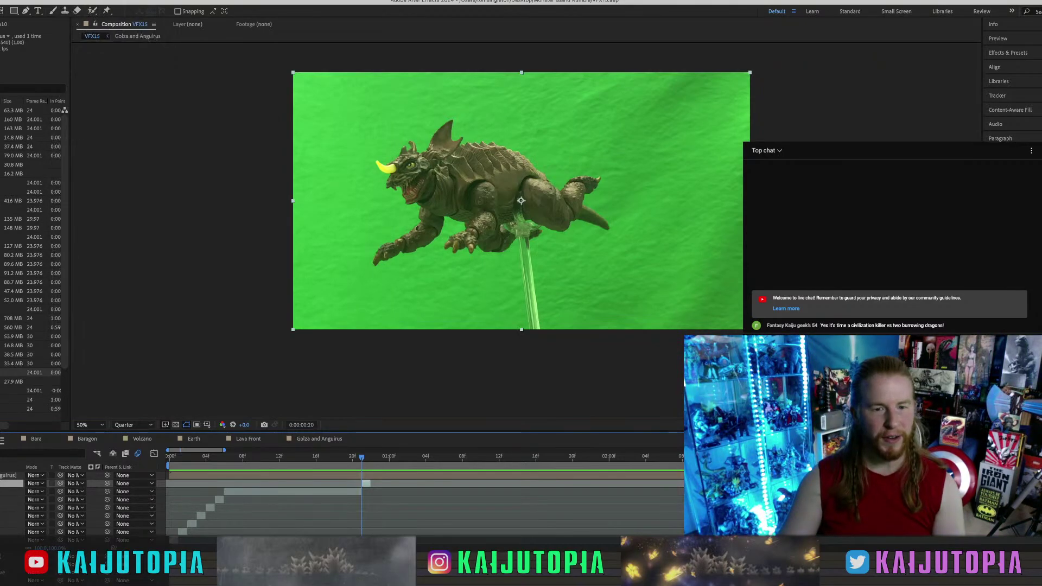
pyautogui.moveTo(371, 496); pyautogui.dragTo(700, 484)
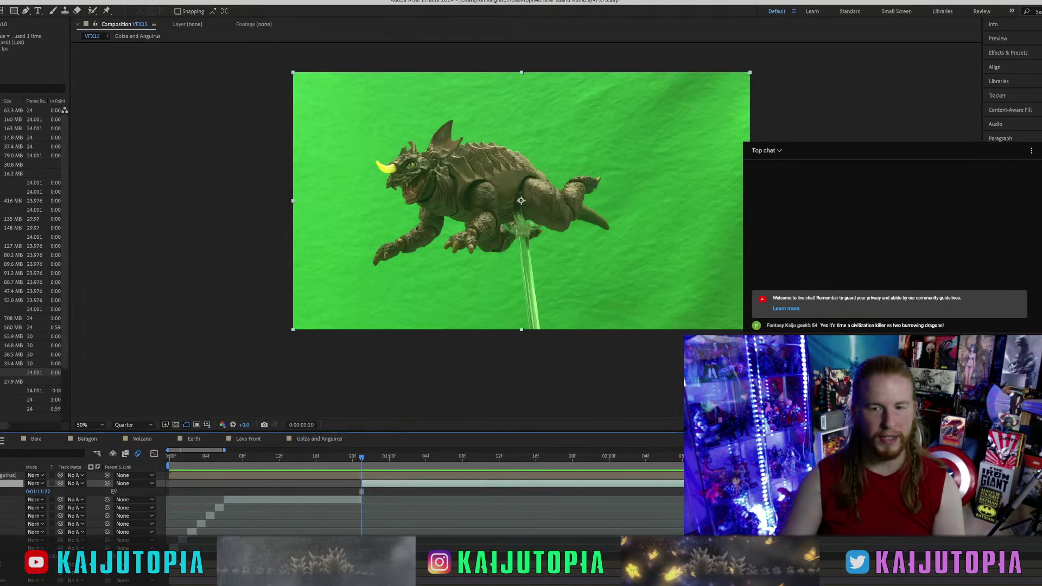
# Play the pose sequence from the start to check the motion into the held pose, and return to 0:00:00:00.
pyautogui.moveTo(363, 457); pyautogui.dragTo(107, 458)
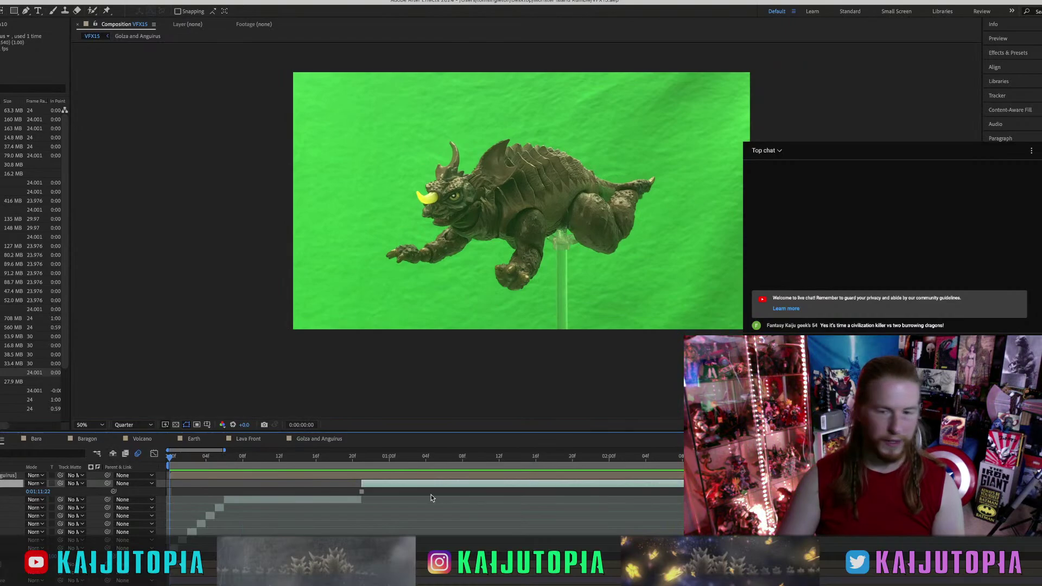
pyautogui.press('space')
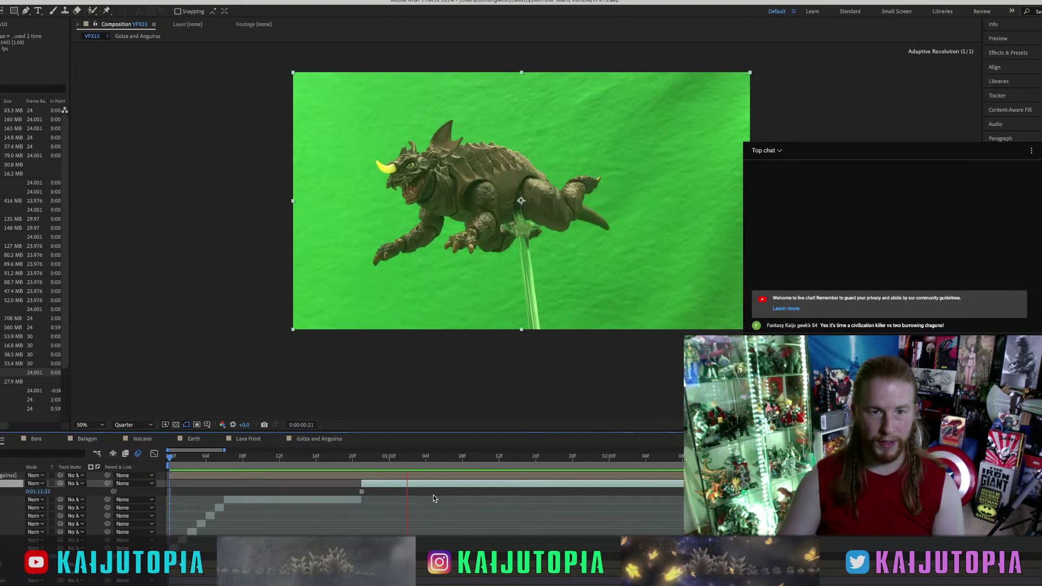
pyautogui.press('space')
pyautogui.moveTo(188, 457); pyautogui.dragTo(118, 458)
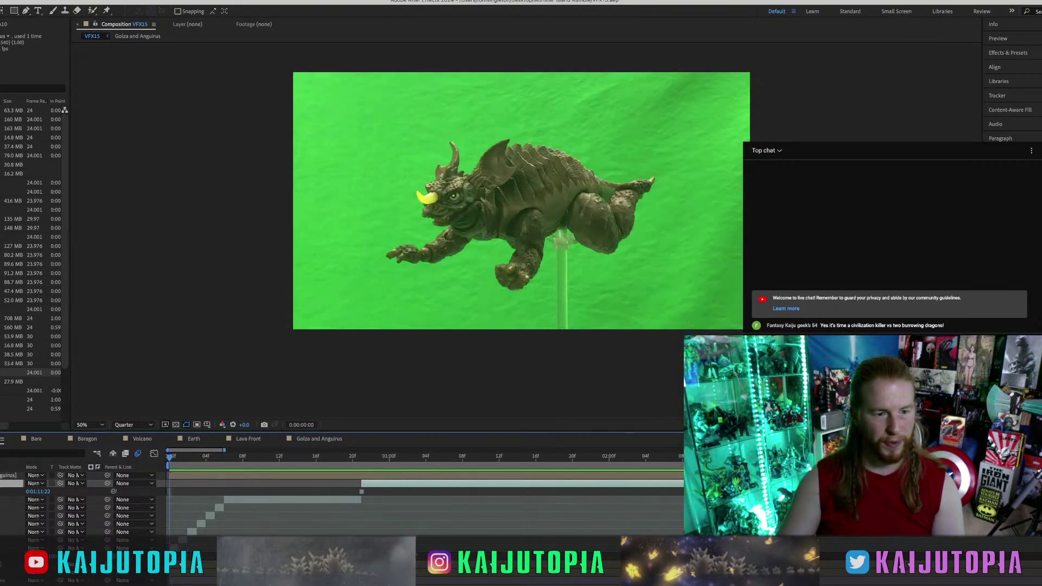
# Pre-compose all the Baragon pose layers into a new composition named Baragon and save the project.
pyautogui.click(11, 548)
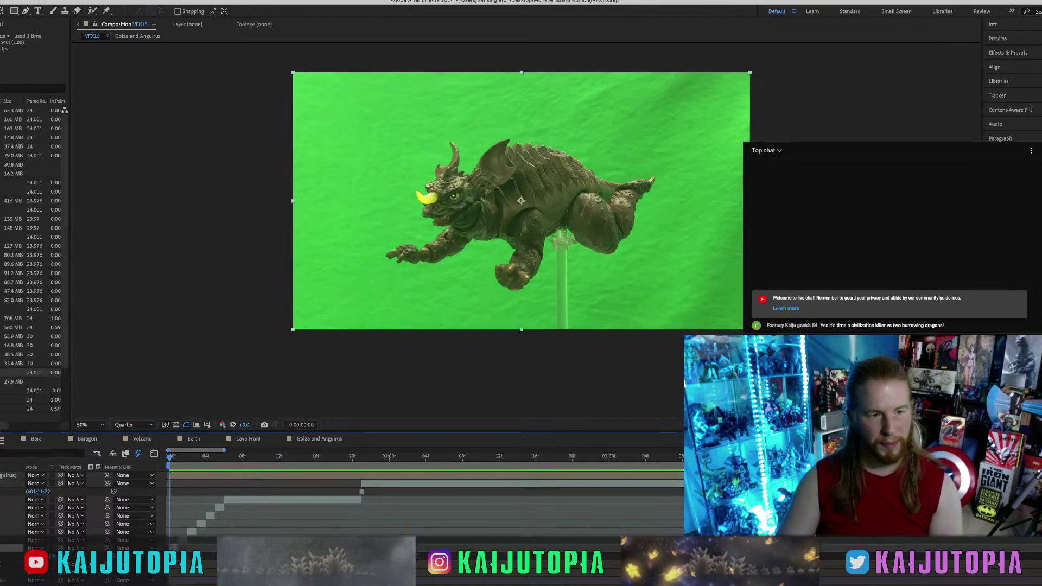
pyautogui.hotkey('ctrl', 'a')
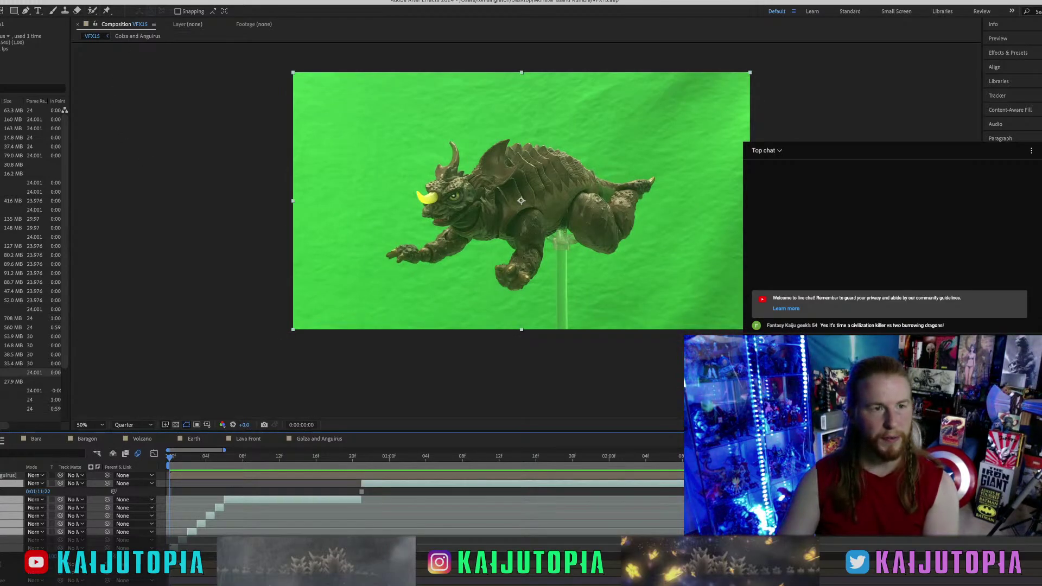
pyautogui.click(66, 1)
pyautogui.click(82, 329)
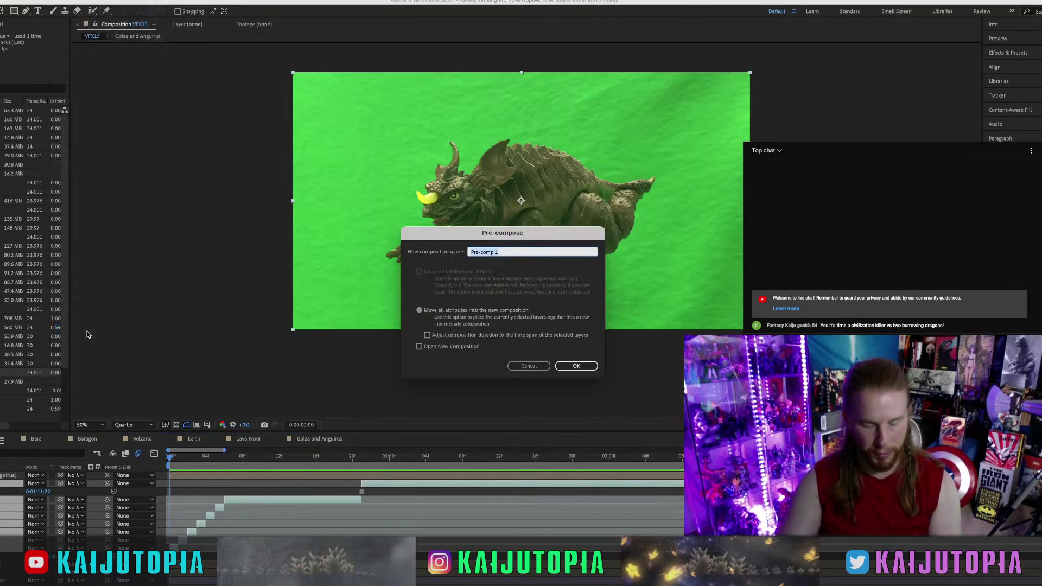
pyautogui.write('Barag')
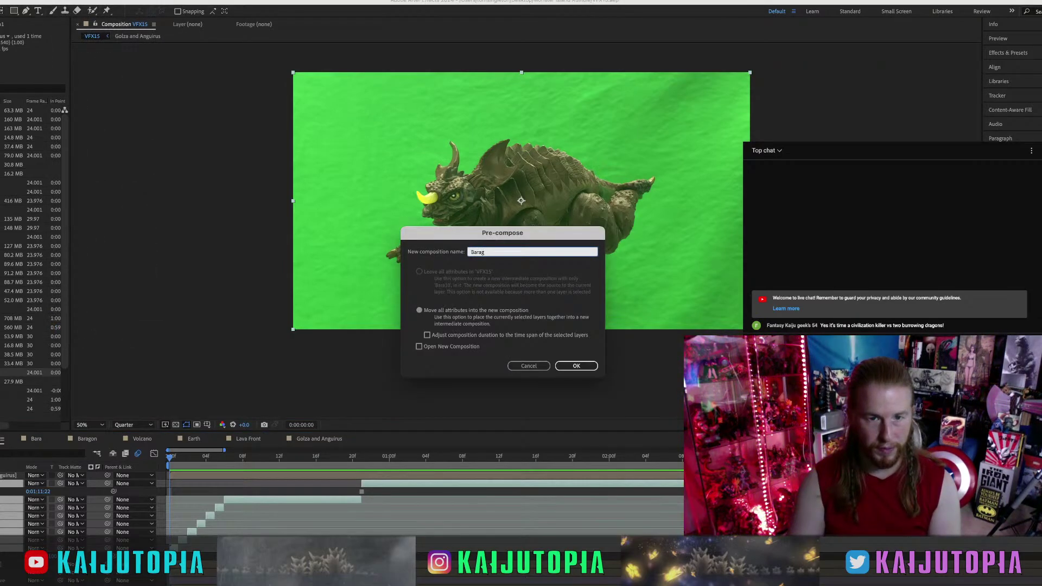
pyautogui.write('on')
pyautogui.press('Return')
pyautogui.press('super+s')
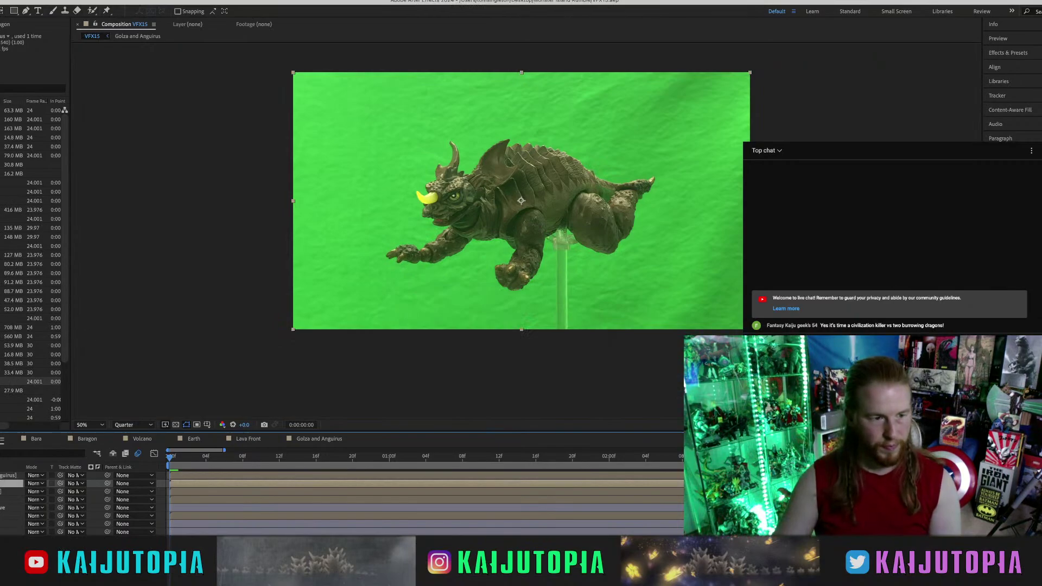
# Apply Primatte Keyer 6 to the Baragon pre-comp and sample the green screen across the upper background.
pyautogui.click(90, 1)
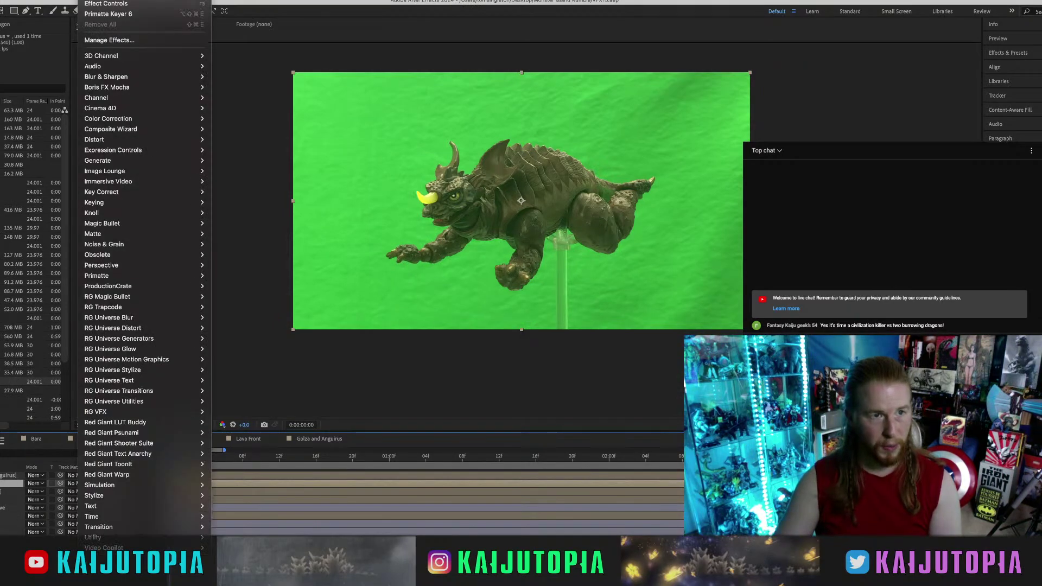
pyautogui.click(109, 16)
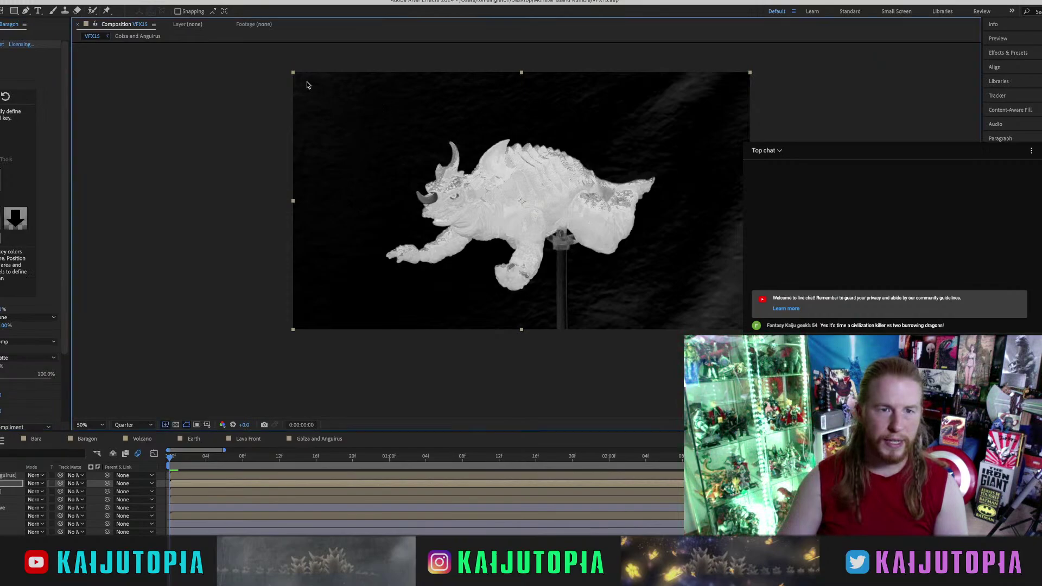
pyautogui.moveTo(305, 80); pyautogui.dragTo(696, 111)
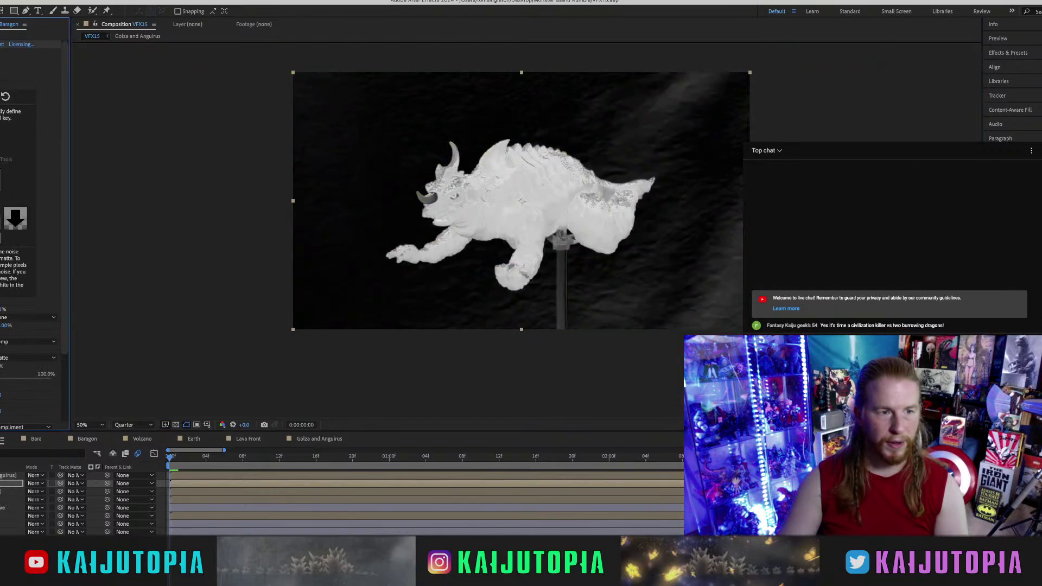
# Try to clean the matte's background noise by sampling the green areas above and behind the figure.
pyautogui.moveTo(585, 131); pyautogui.dragTo(661, 137)
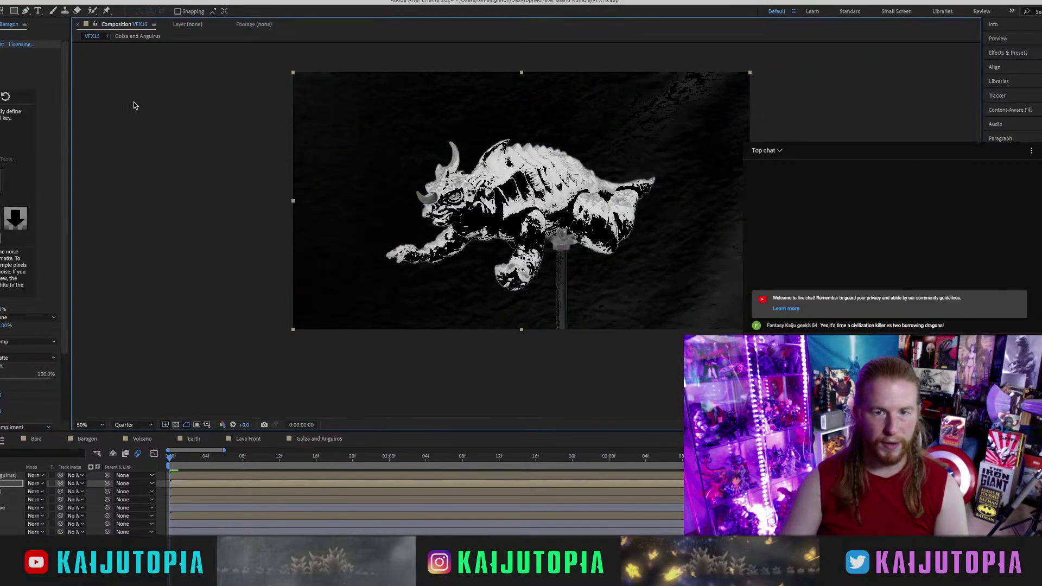
pyautogui.click(4, 98)
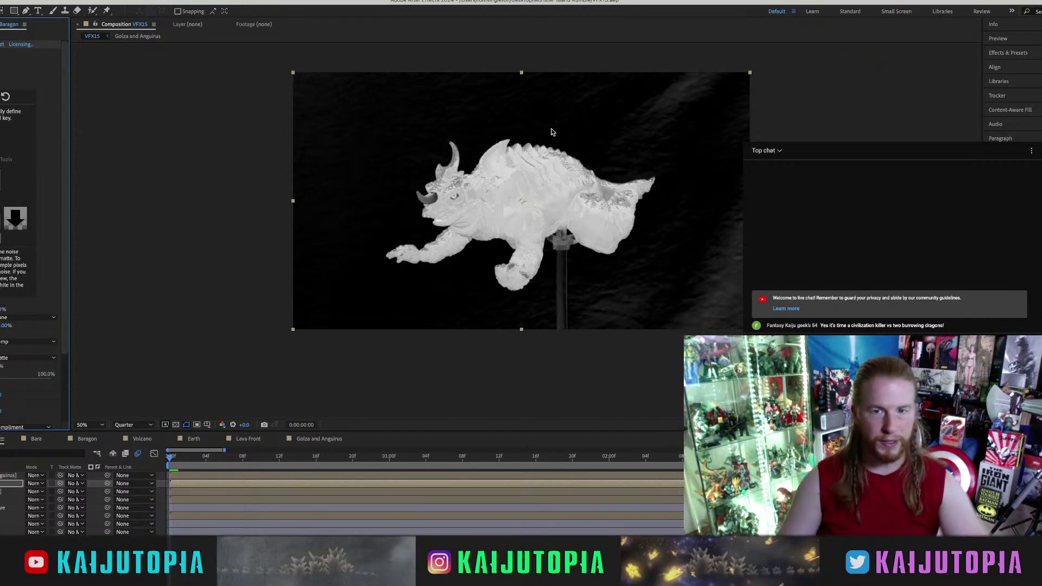
pyautogui.moveTo(618, 84); pyautogui.dragTo(697, 125)
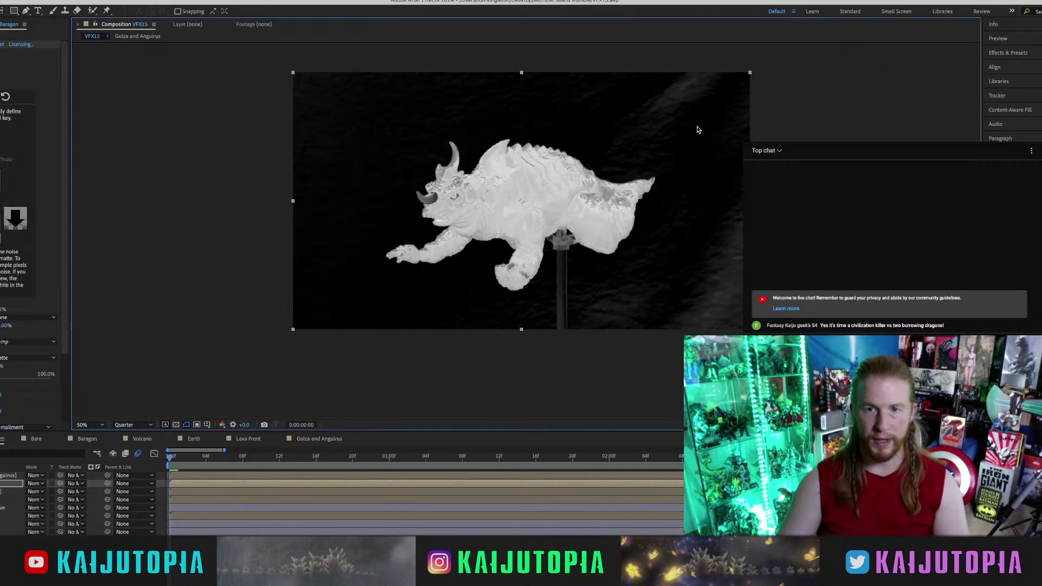
pyautogui.click(683, 214)
pyautogui.moveTo(727, 182); pyautogui.dragTo(677, 101)
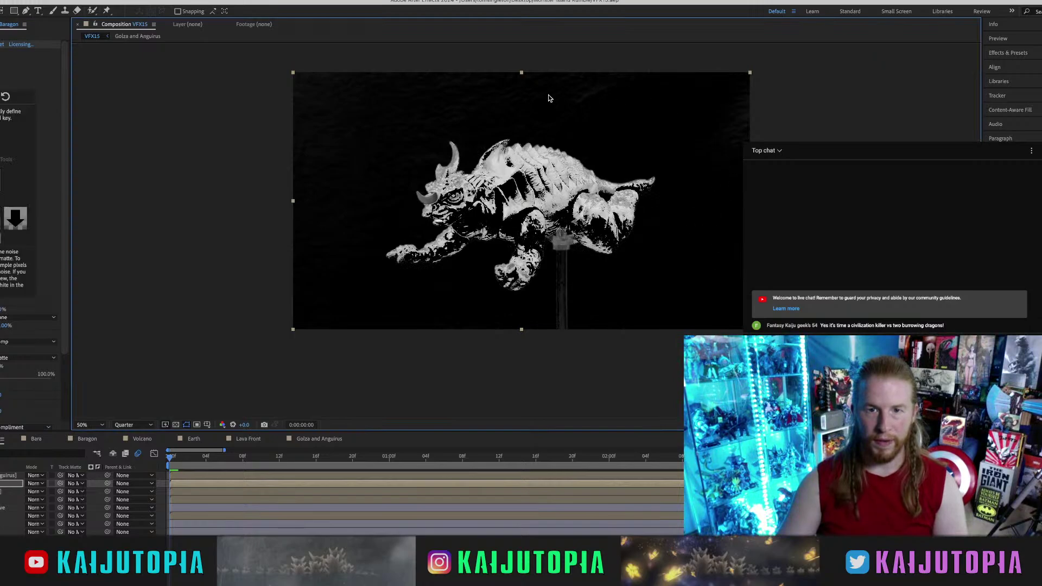
pyautogui.moveTo(573, 107); pyautogui.dragTo(312, 86)
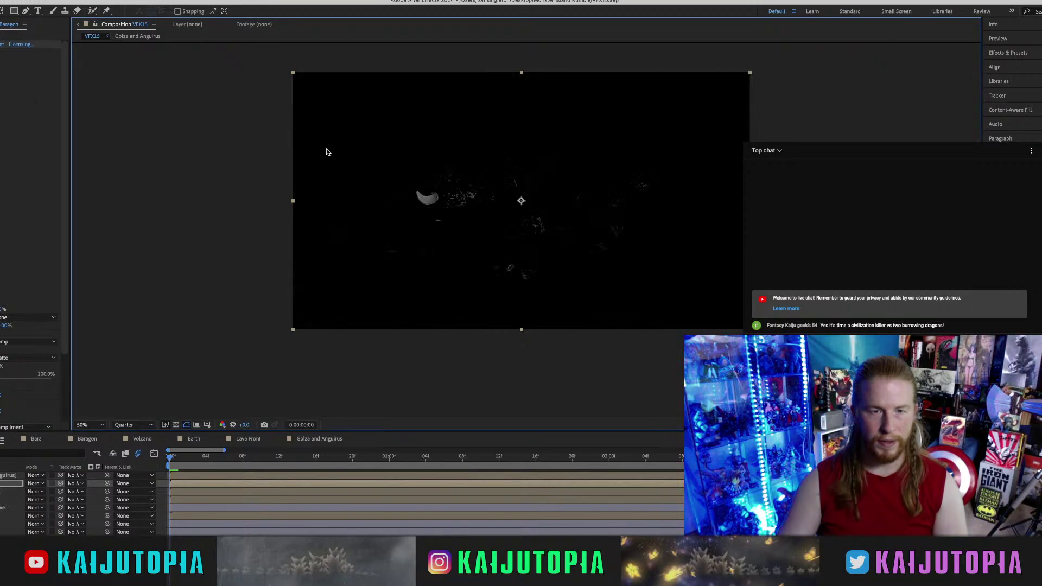
# Show the keyed composite at Full resolution and undo the background cleanup that eats into the figure.
pyautogui.click(1, 355)
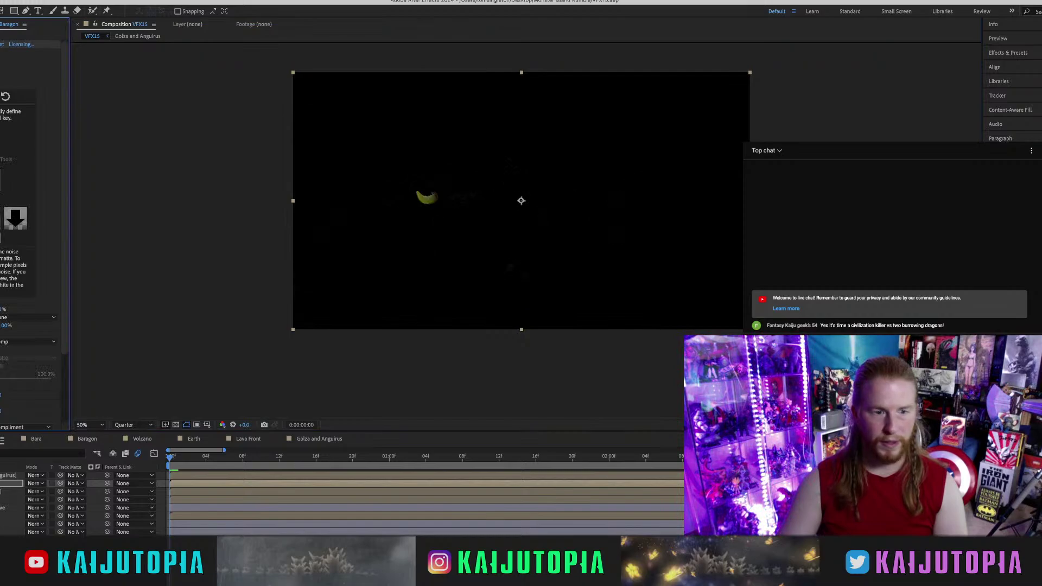
pyautogui.click(133, 425)
pyautogui.click(136, 441)
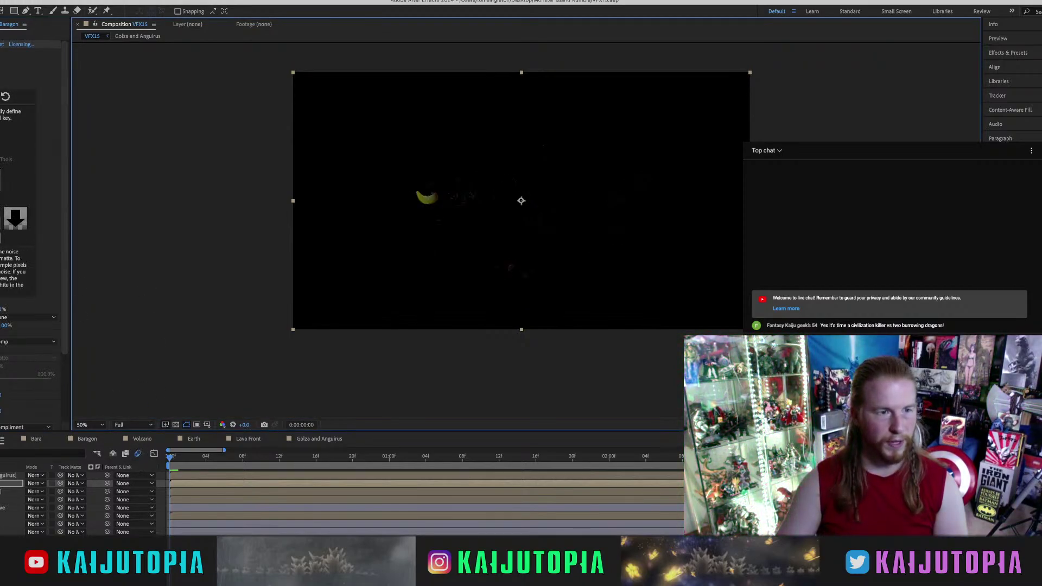
pyautogui.press('super+z')
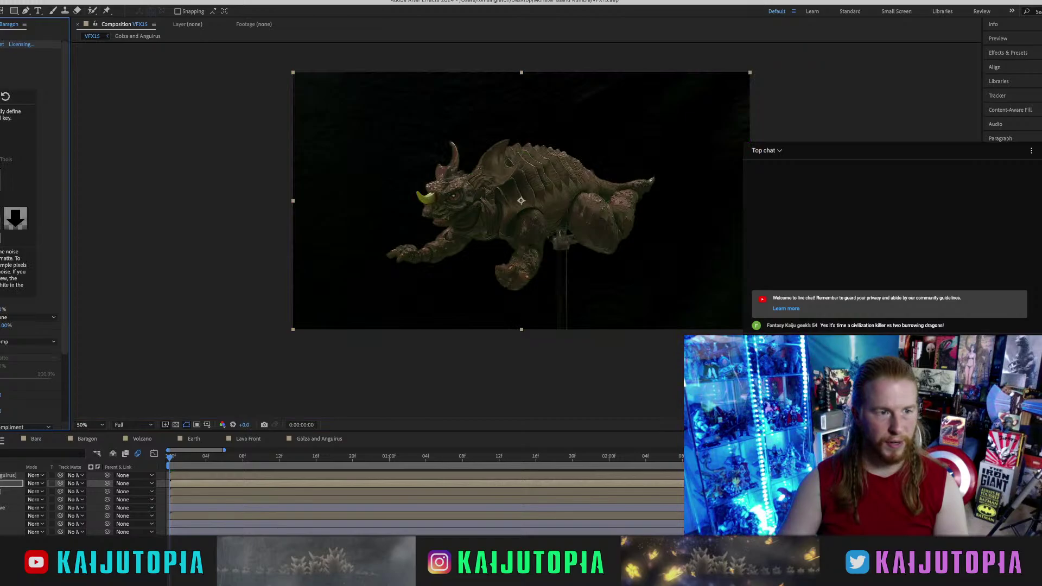
# Clean the background noise across the area above the figure, around the stand and along the frame's lower part.
pyautogui.moveTo(331, 102)
pyautogui.mouseDown()
pyautogui.moveTo(489, 120)
pyautogui.moveTo(681, 121)
pyautogui.moveTo(725, 162)
pyautogui.mouseUp()
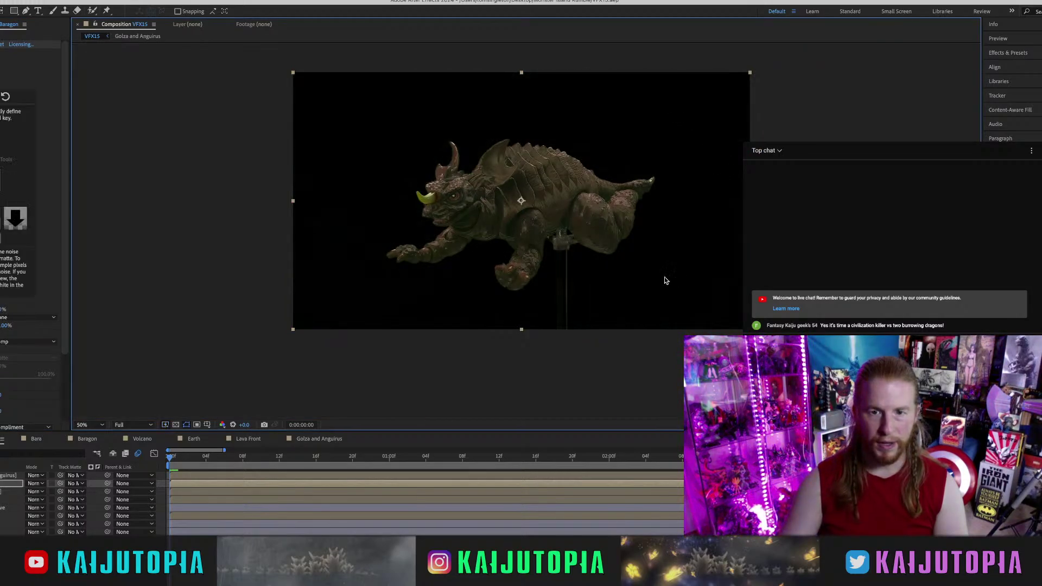
pyautogui.moveTo(601, 279); pyautogui.dragTo(742, 312)
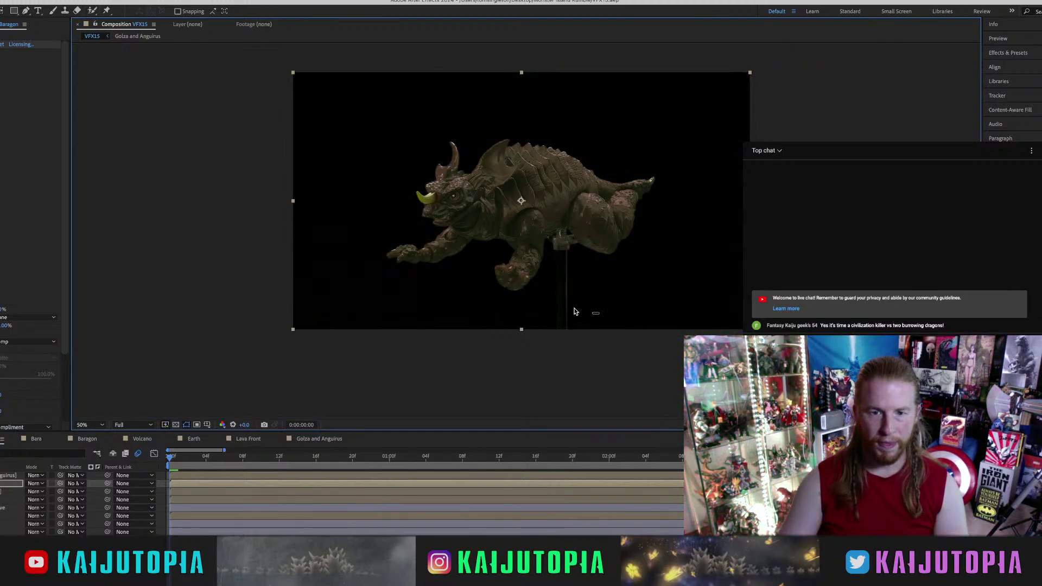
pyautogui.moveTo(324, 292); pyautogui.dragTo(372, 305)
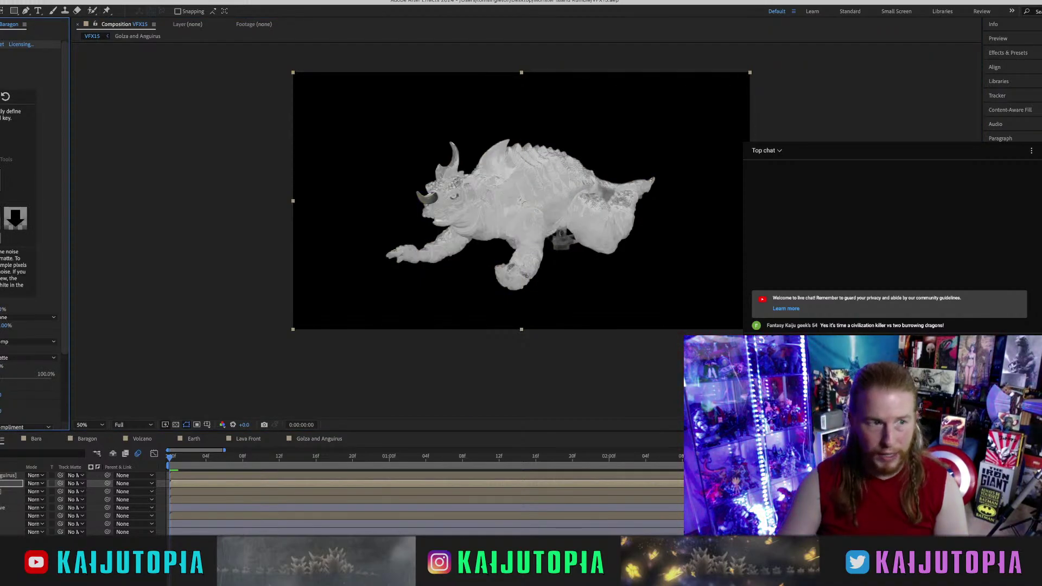
# Clean the foreground noise on Baragon's head in the matte view and inspect the leftover stand clamp under the body.
pyautogui.moveTo(441, 191)
pyautogui.mouseDown()
pyautogui.moveTo(461, 204)
pyautogui.moveTo(432, 197)
pyautogui.mouseUp()
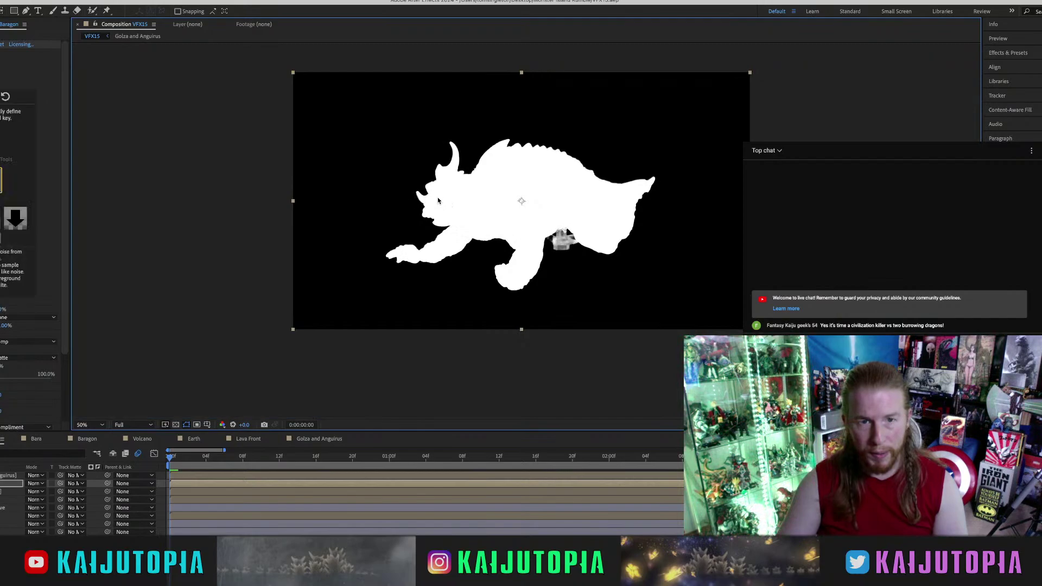
pyautogui.press('.')
pyautogui.press('.')
pyautogui.moveTo(132, 121); pyautogui.dragTo(121, 139)
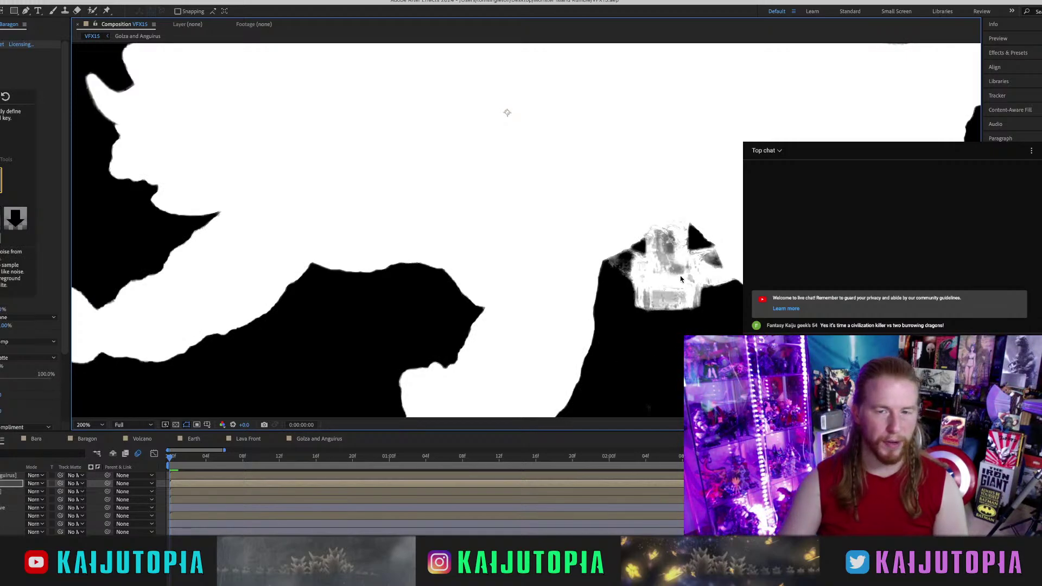
pyautogui.press(',')
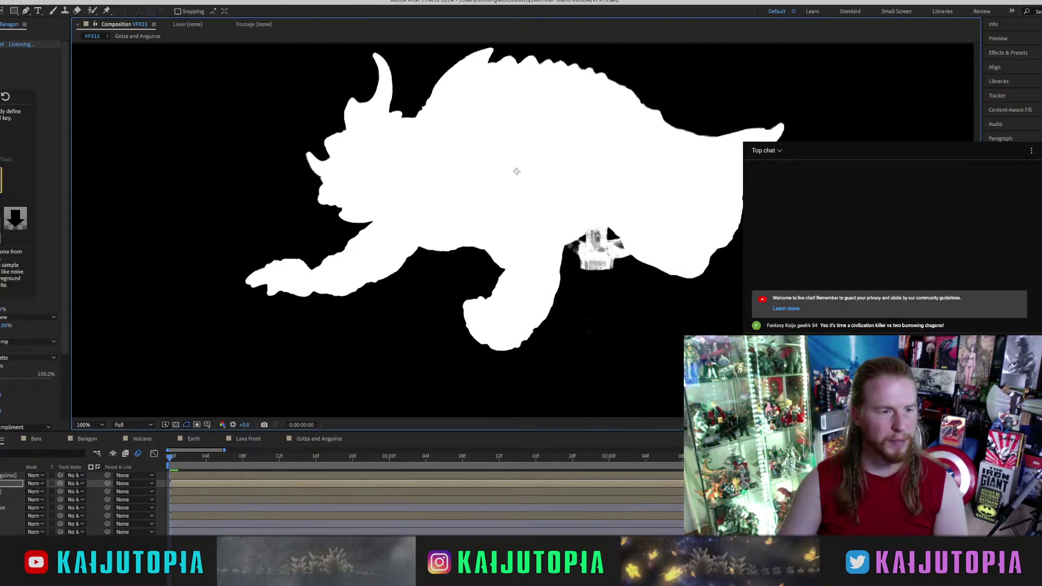
# Show the keyed composite and enable the keyer's spill removal to take the green tint off Baragon.
pyautogui.scroll(-3, 34, 239)
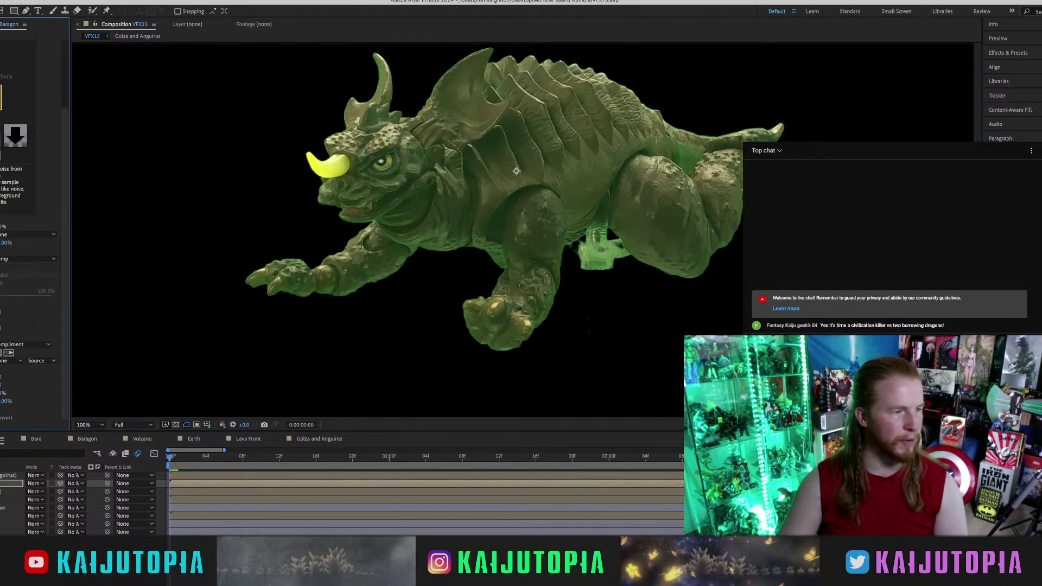
pyautogui.scroll(-5, 33, 244)
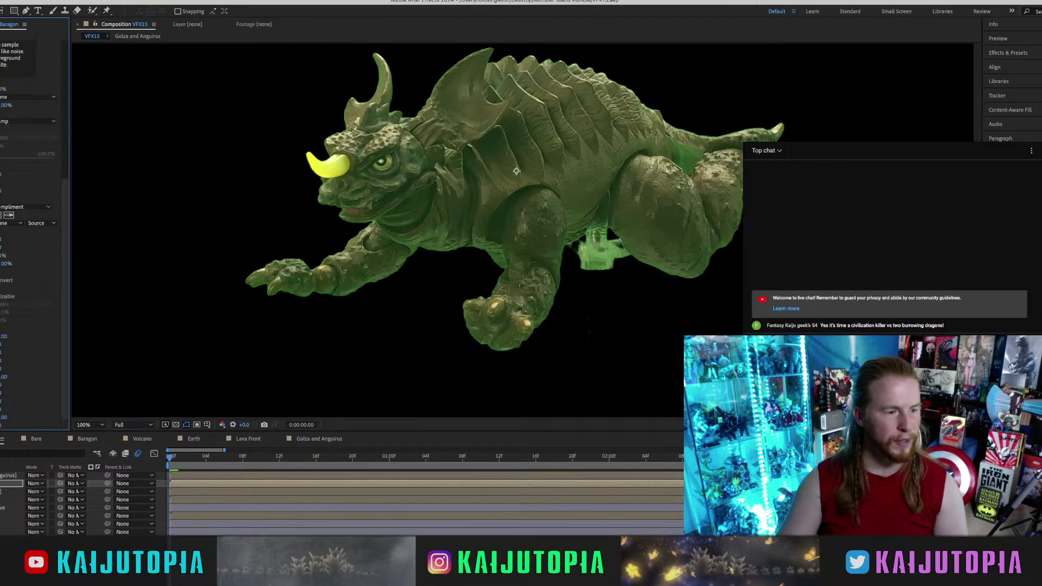
pyautogui.click(2, 296)
pyautogui.scroll(8, 33, 239)
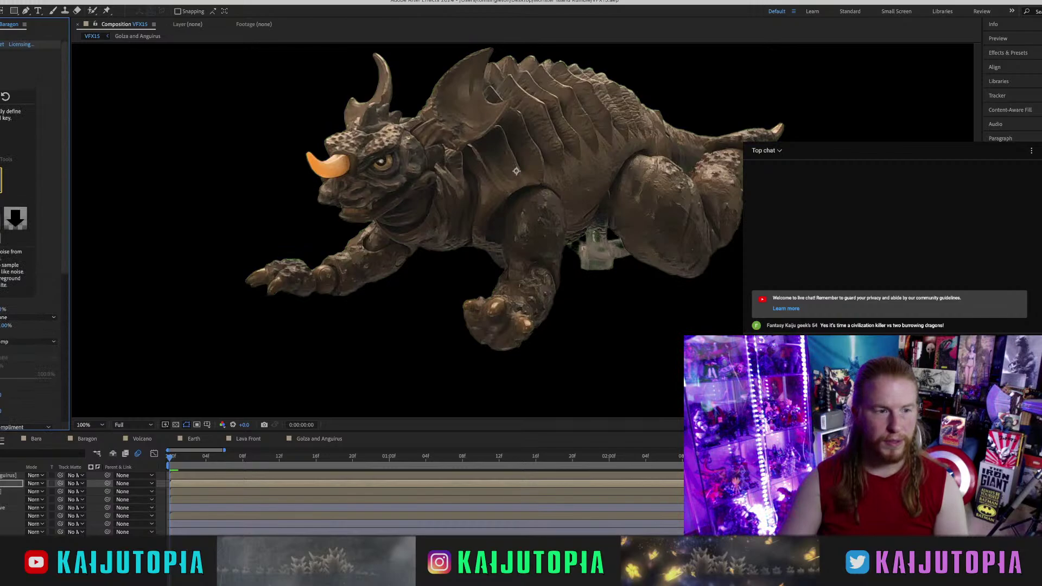
# At frame 3, clean the background noise over the leftover stand clamp beneath Baragon's body.
pyautogui.press(',')
pyautogui.press('.')
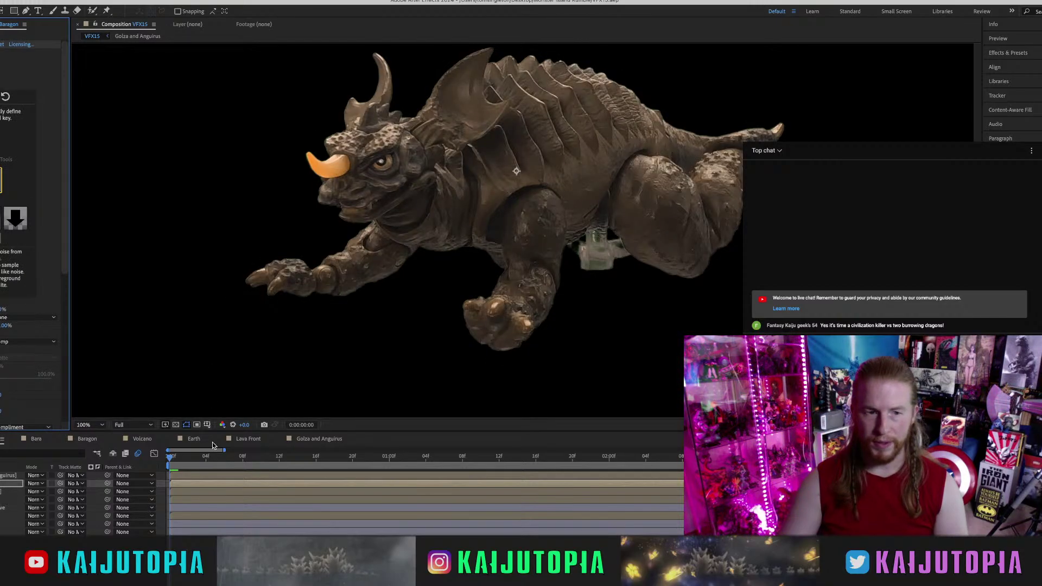
pyautogui.moveTo(212, 460)
pyautogui.mouseDown()
pyautogui.moveTo(312, 461)
pyautogui.moveTo(205, 458)
pyautogui.mouseUp()
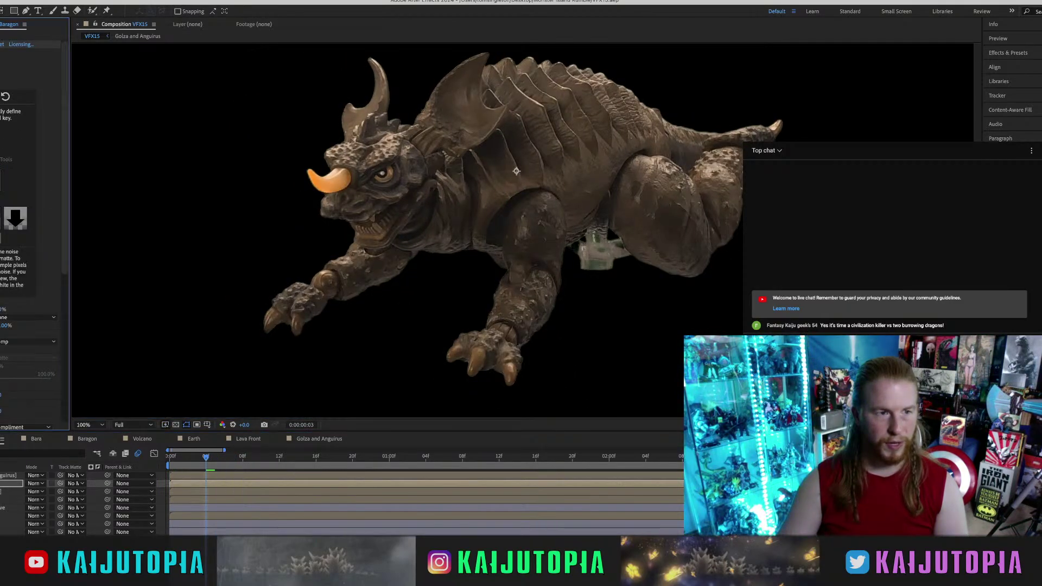
pyautogui.click(595, 259)
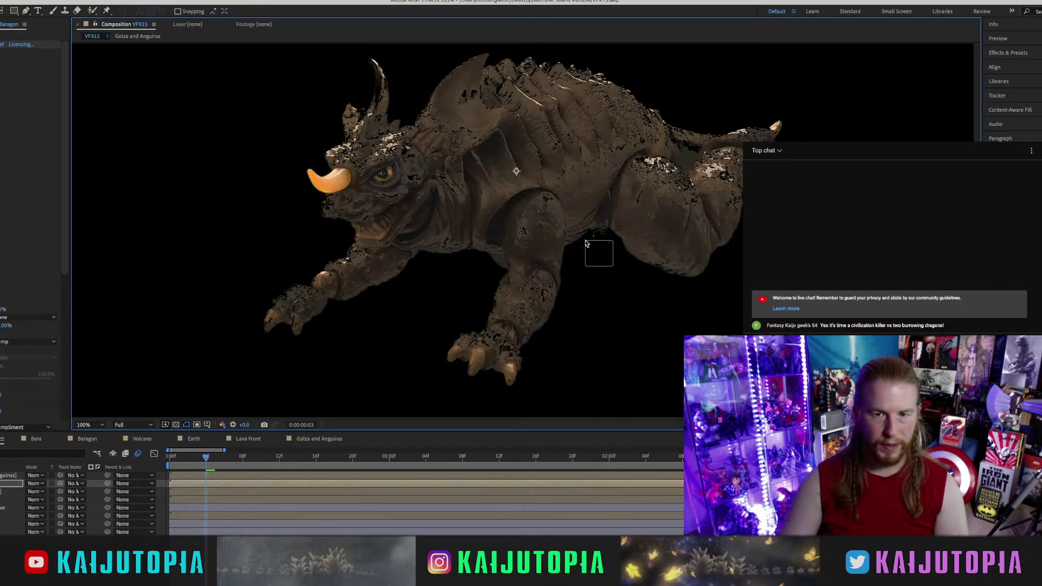
# Clean the foreground noise on Baragon's head, back spines and horn to restore the areas eaten away by the key.
pyautogui.click(1, 180)
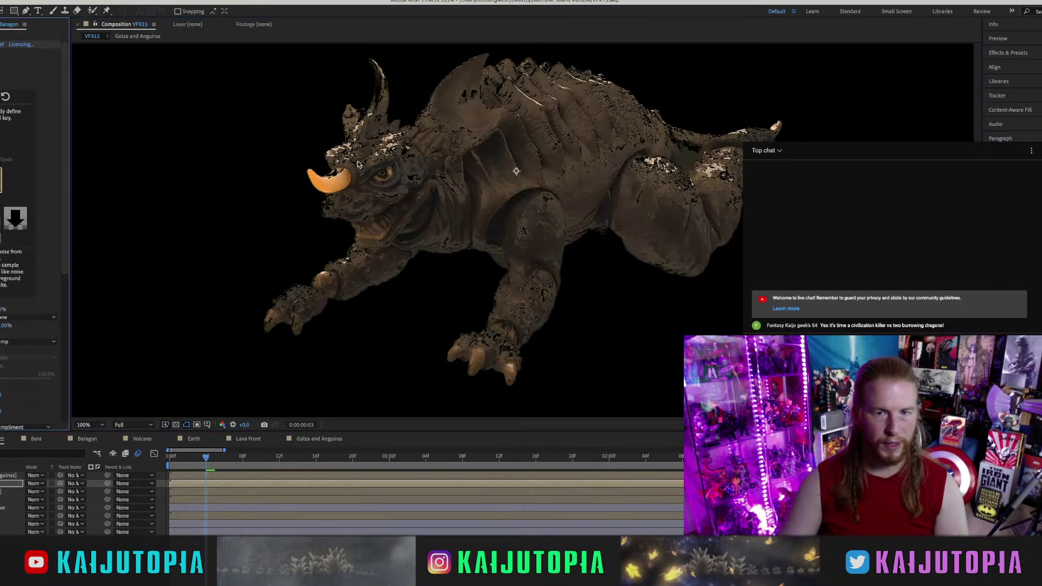
pyautogui.click(519, 98)
pyautogui.click(451, 111)
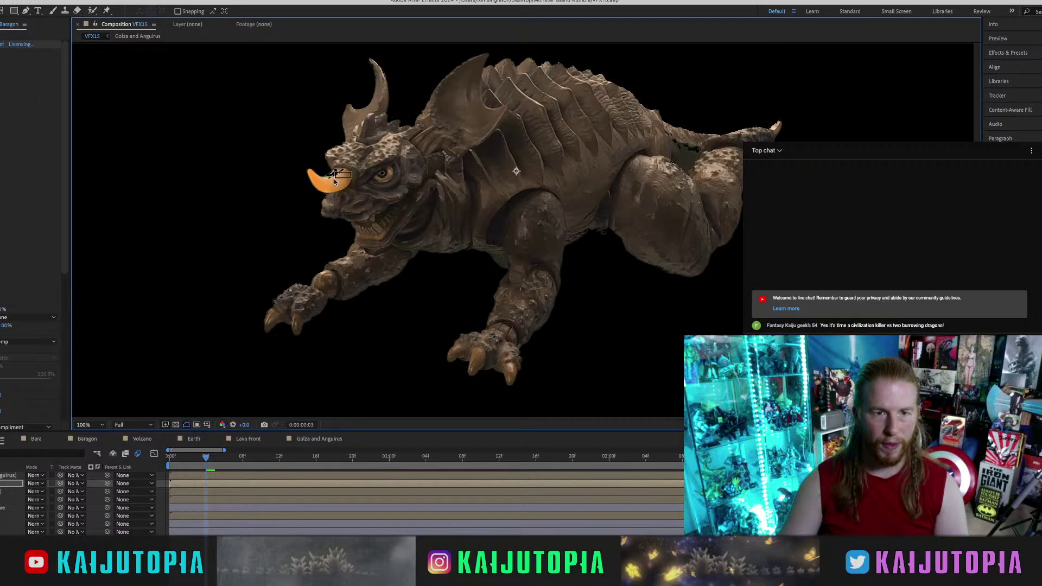
pyautogui.moveTo(334, 179); pyautogui.dragTo(398, 178)
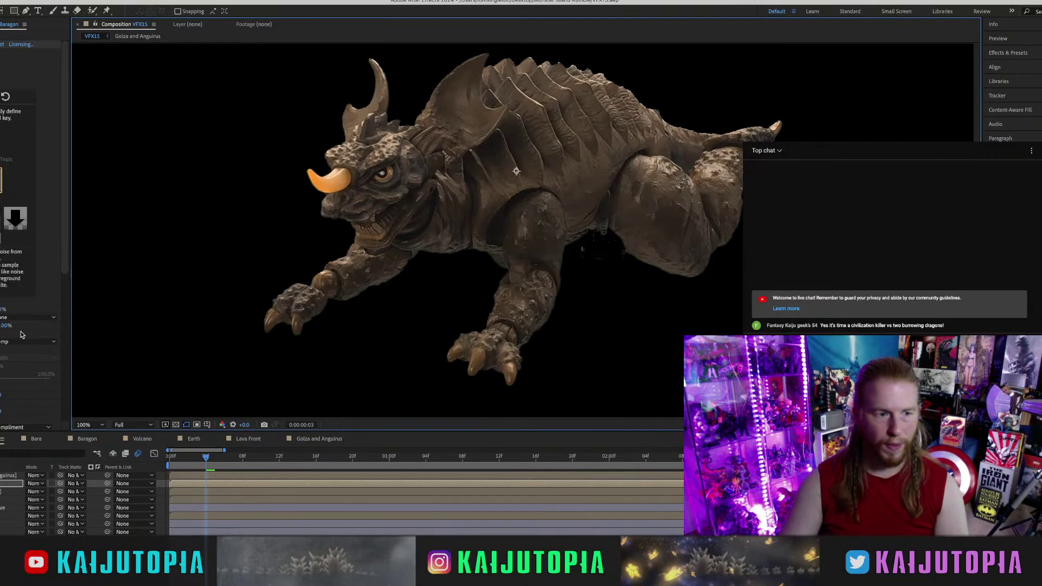
# Refine the key's edges in the matte view, return to the composite and preview the keyed shot from the start.
pyautogui.click(2, 349)
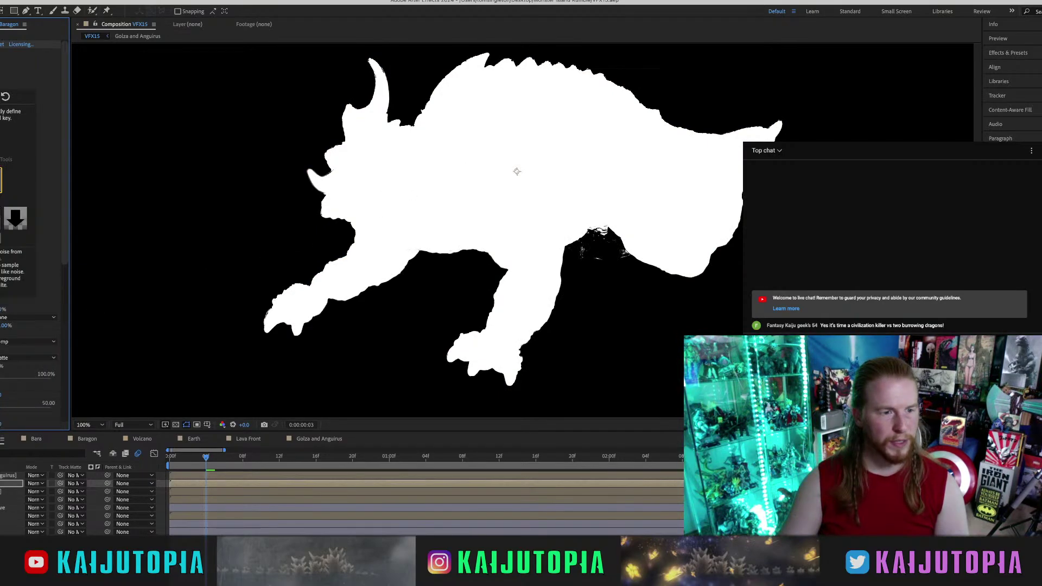
pyautogui.scroll(-1, 32, 233)
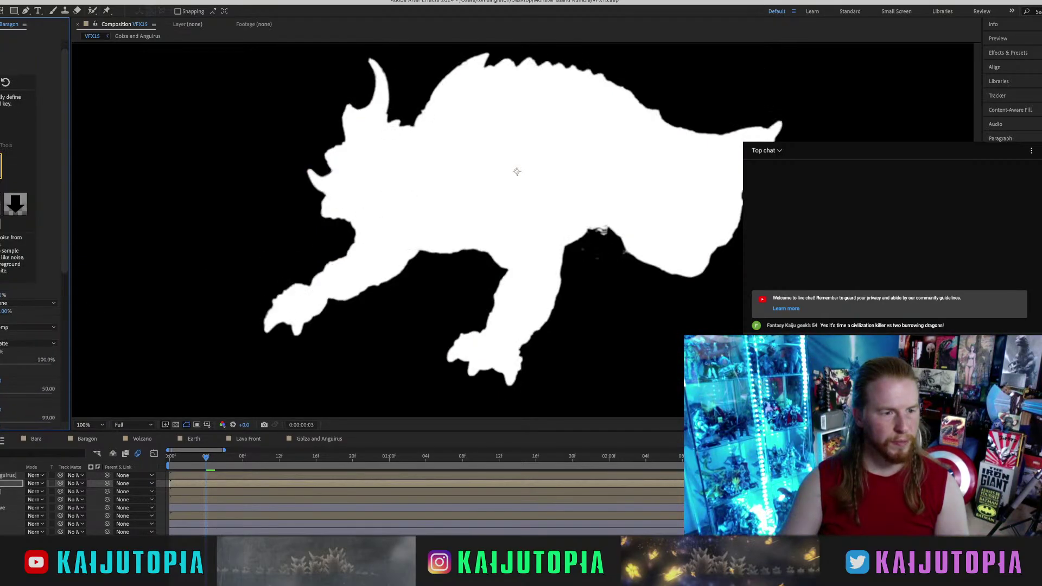
pyautogui.scroll(-3, 33, 233)
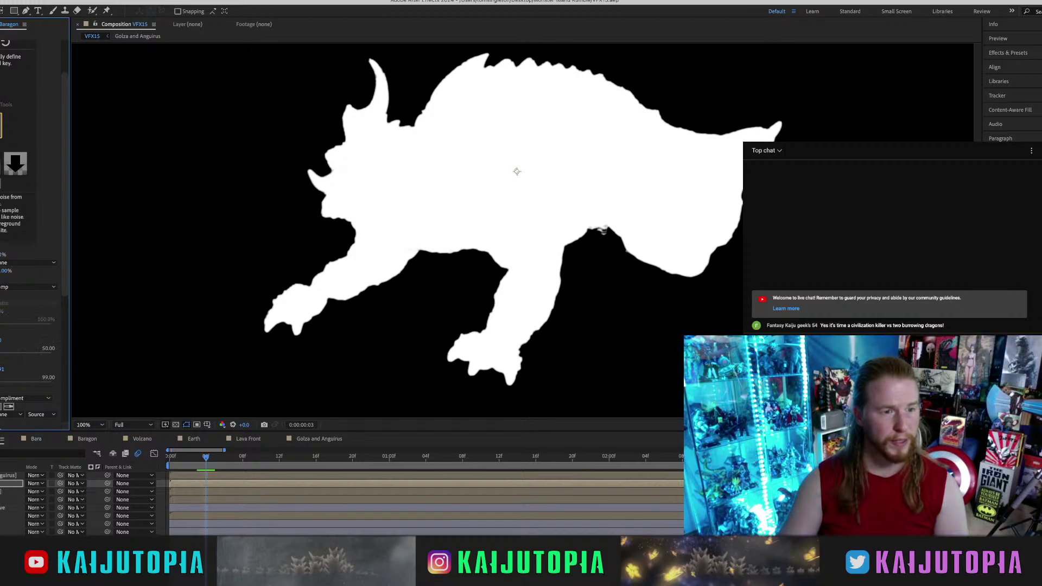
pyautogui.hotkey('alt', '4')
pyautogui.press(',')
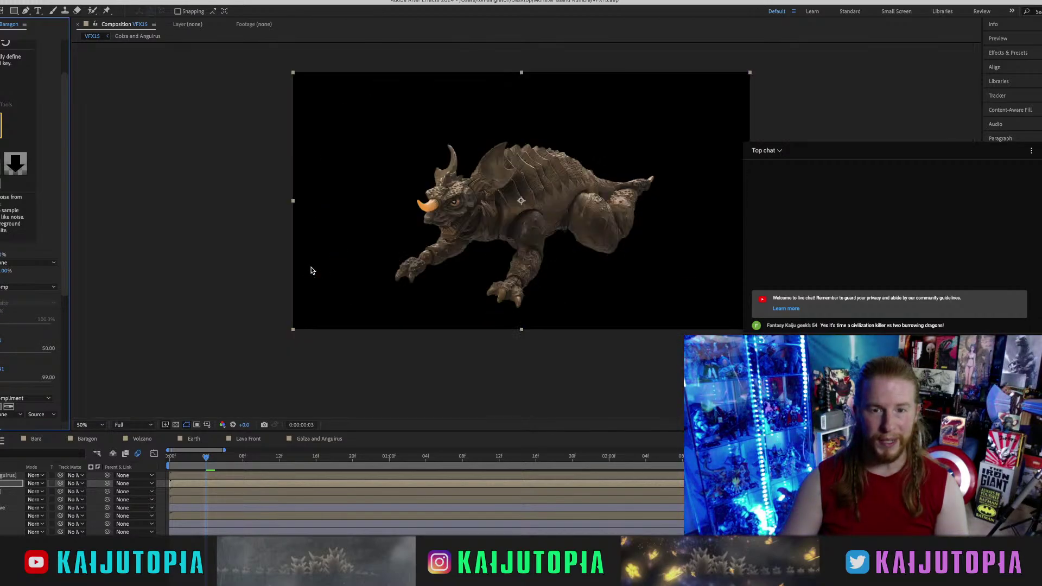
pyautogui.press('space')
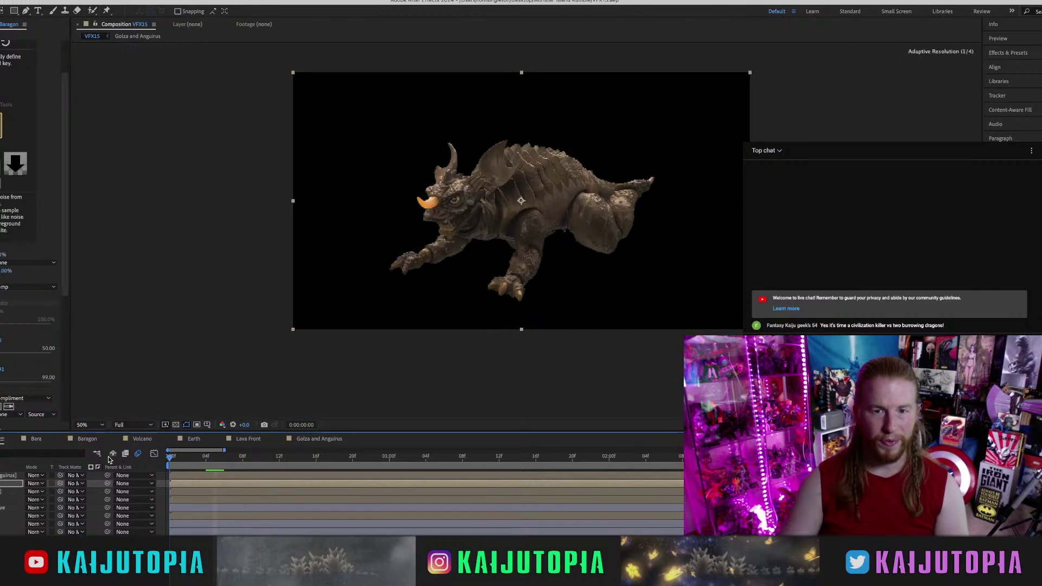
pyautogui.press('space')
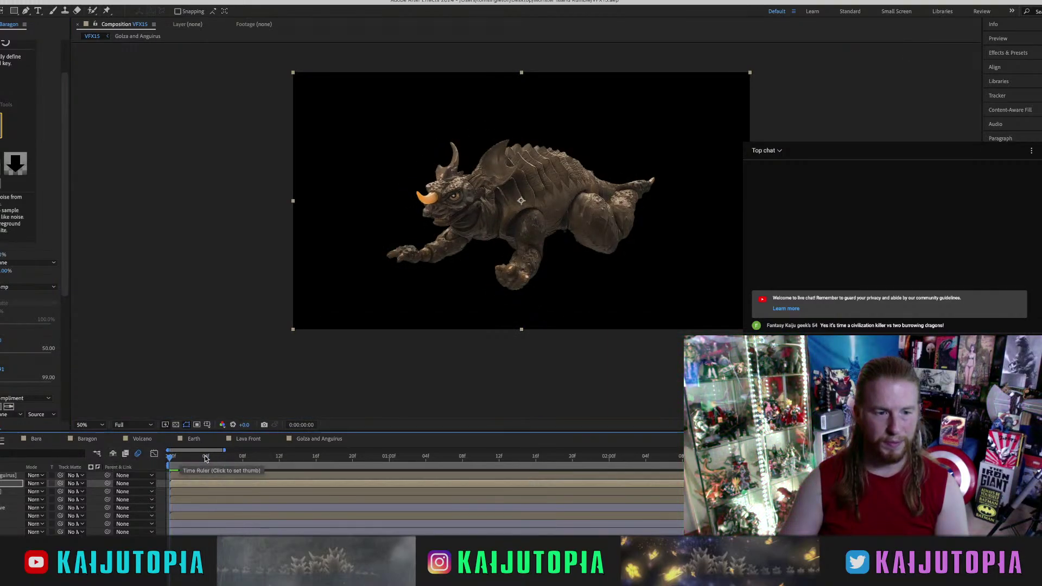
# At frame 4, trace a Pen mask edge along Baragon's belly between the front and hind legs.
pyautogui.moveTo(205, 457)
pyautogui.mouseDown()
pyautogui.moveTo(247, 459)
pyautogui.moveTo(215, 459)
pyautogui.mouseUp()
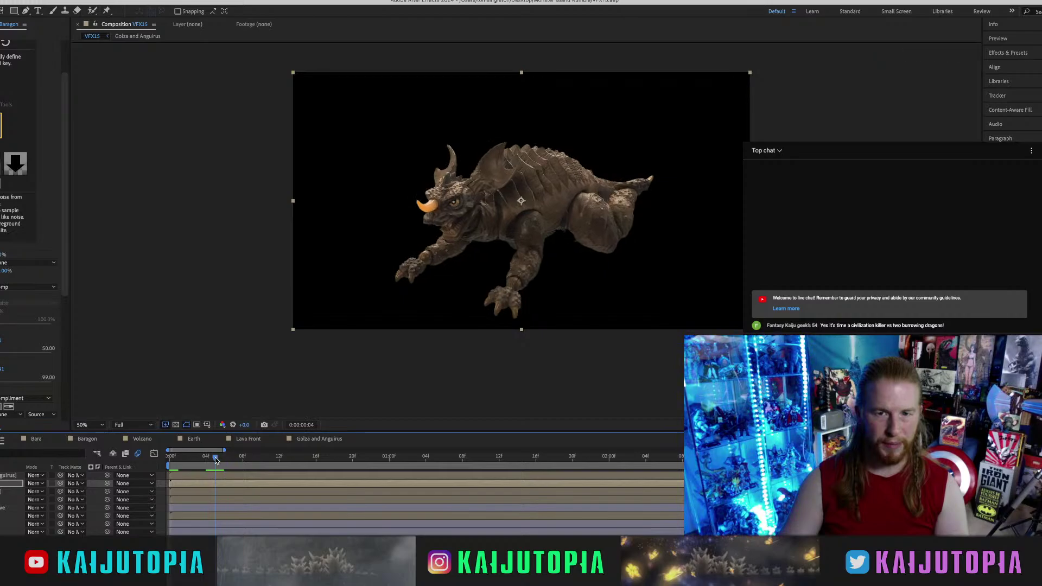
pyautogui.scroll(1, 554, 293)
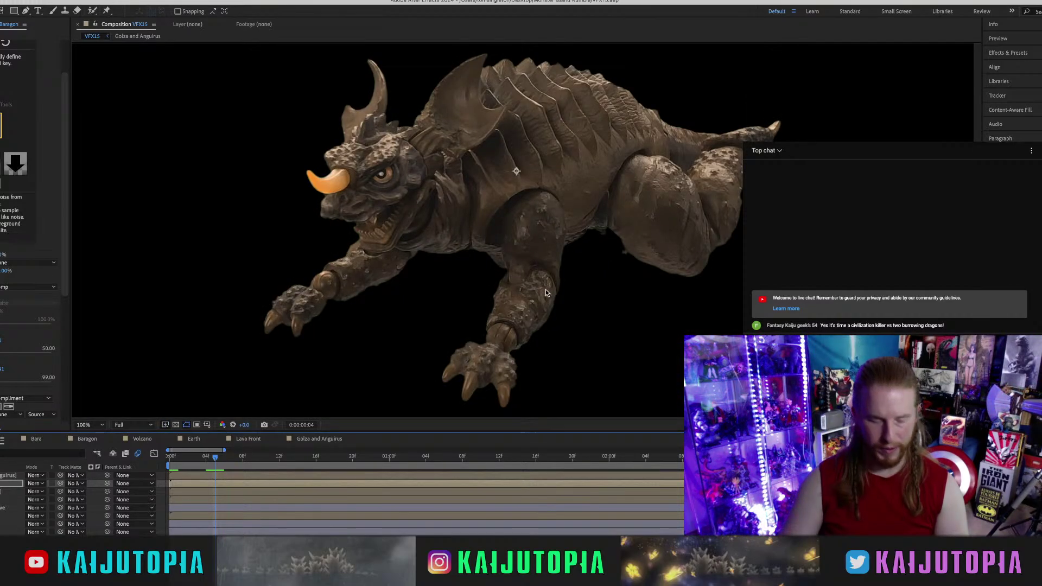
pyautogui.press('g')
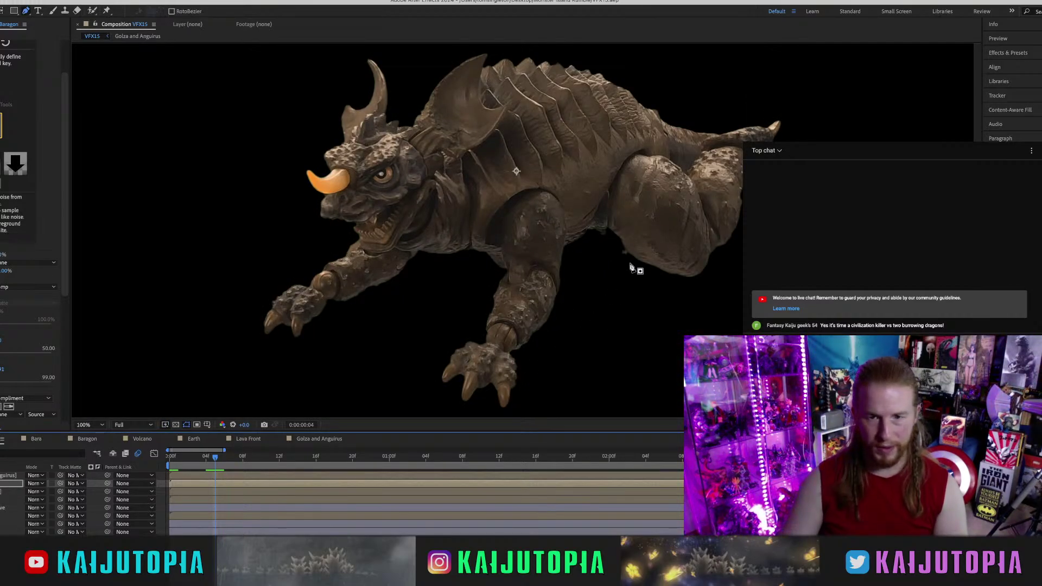
pyautogui.click(631, 260)
pyautogui.click(628, 250)
pyautogui.click(619, 235)
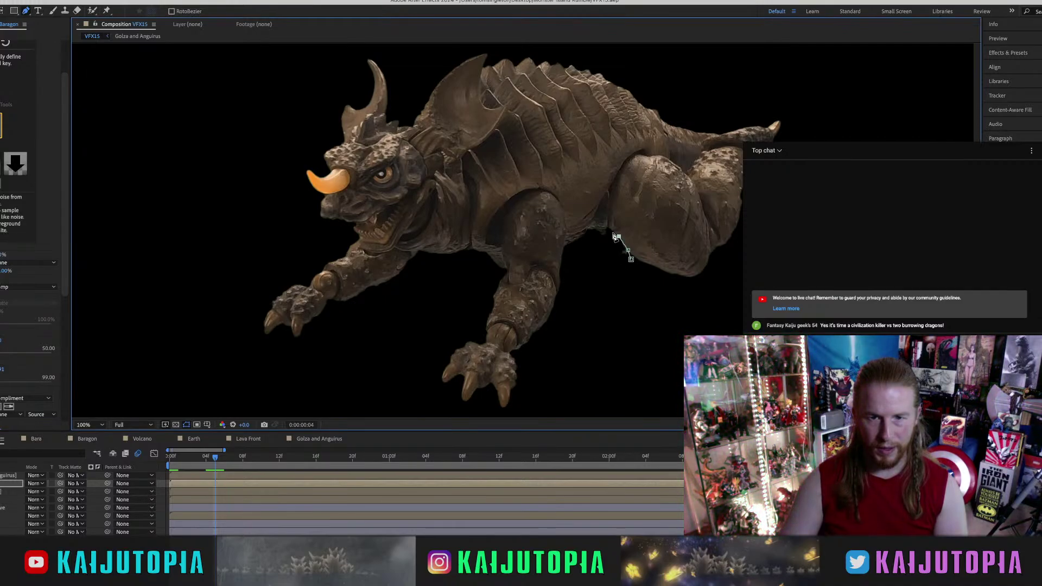
pyautogui.click(607, 228)
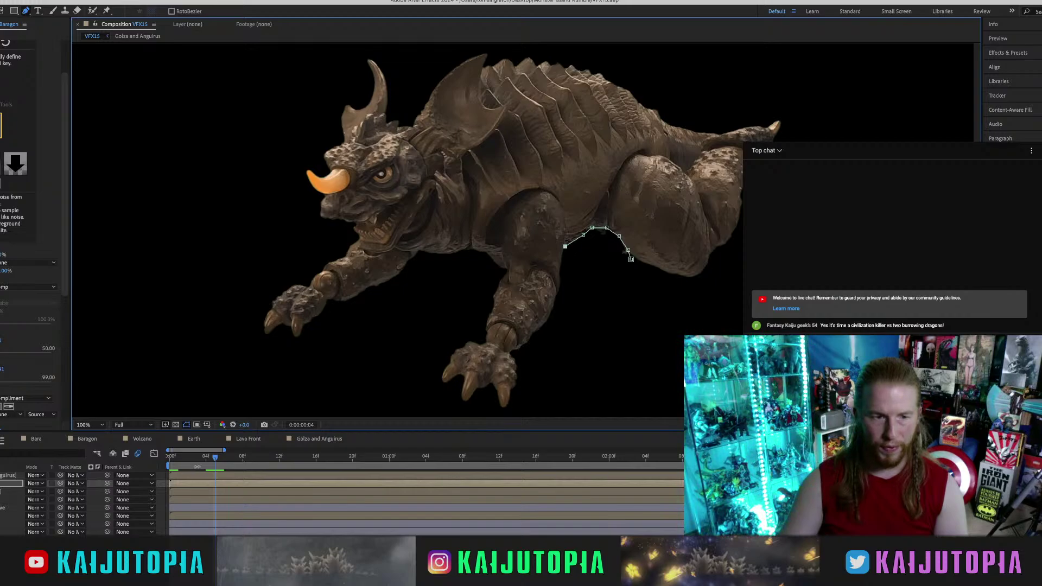
pyautogui.moveTo(210, 459)
pyautogui.mouseDown()
pyautogui.moveTo(170, 460)
pyautogui.moveTo(217, 462)
pyautogui.mouseUp()
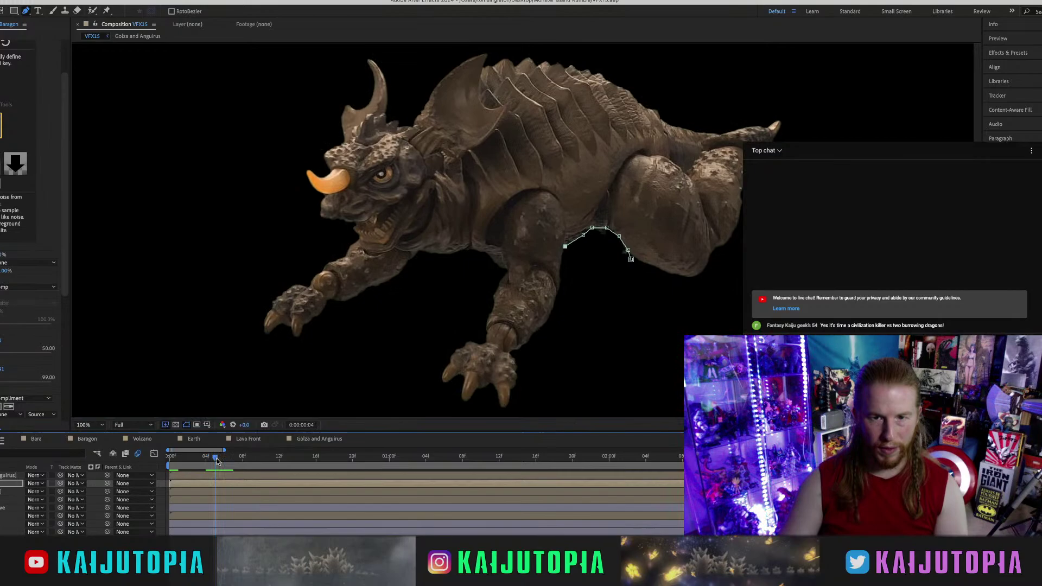
# Extend the mask down past the frame's lower edge and close it around the stand area.
pyautogui.click(564, 262)
pyautogui.press(',')
pyautogui.click(533, 336)
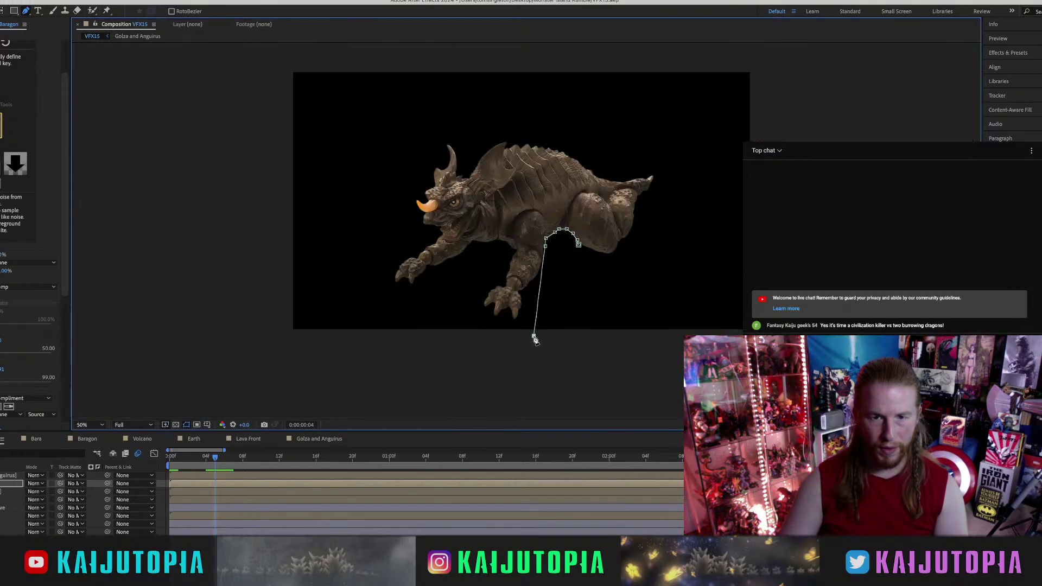
pyautogui.press('.')
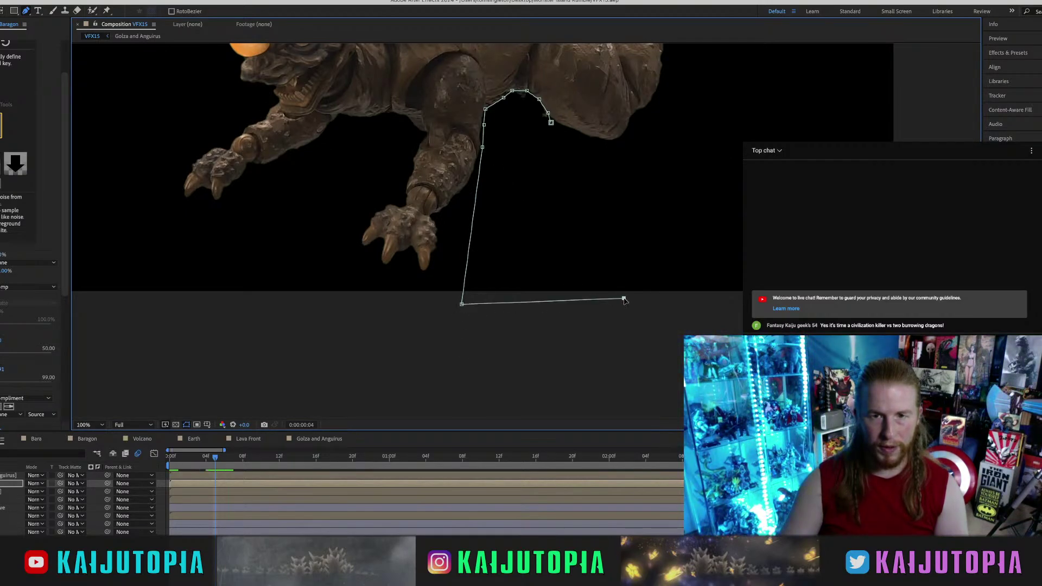
pyautogui.click(570, 135)
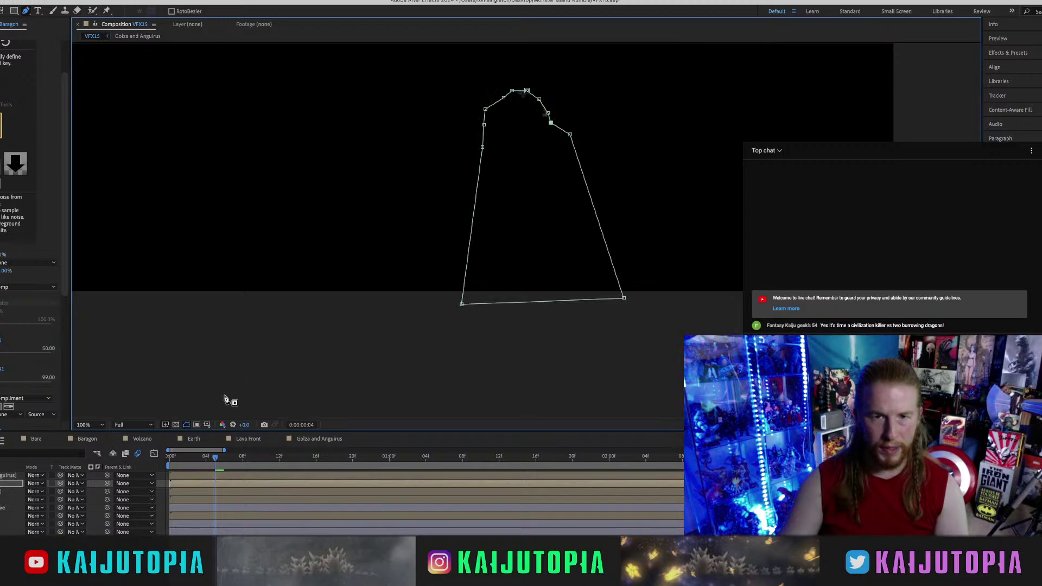
# Set the stand mask's mode to Subtract and its feather to 1 pixel.
pyautogui.press('m')
pyautogui.click(35, 491)
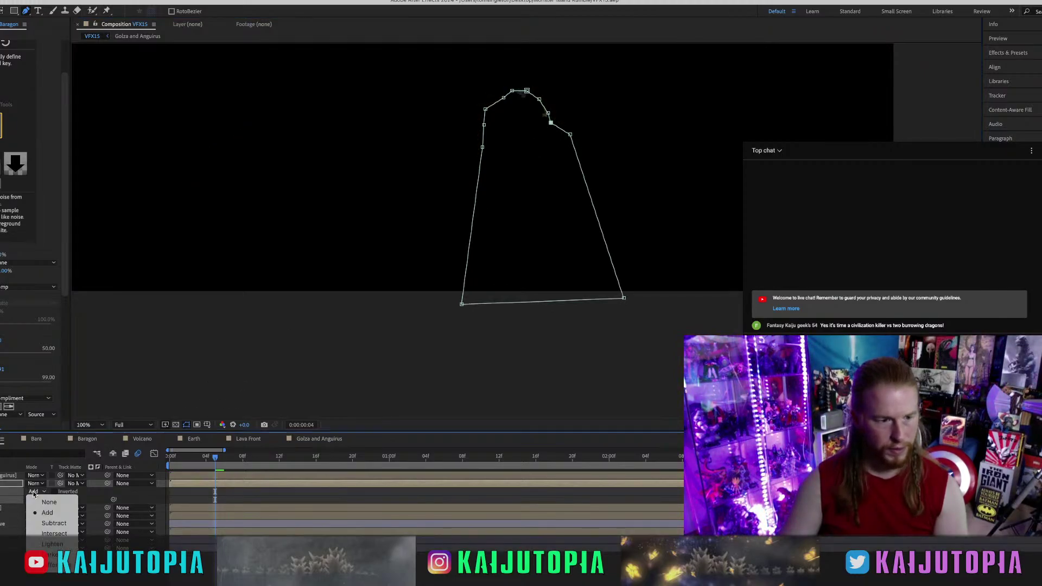
pyautogui.click(41, 523)
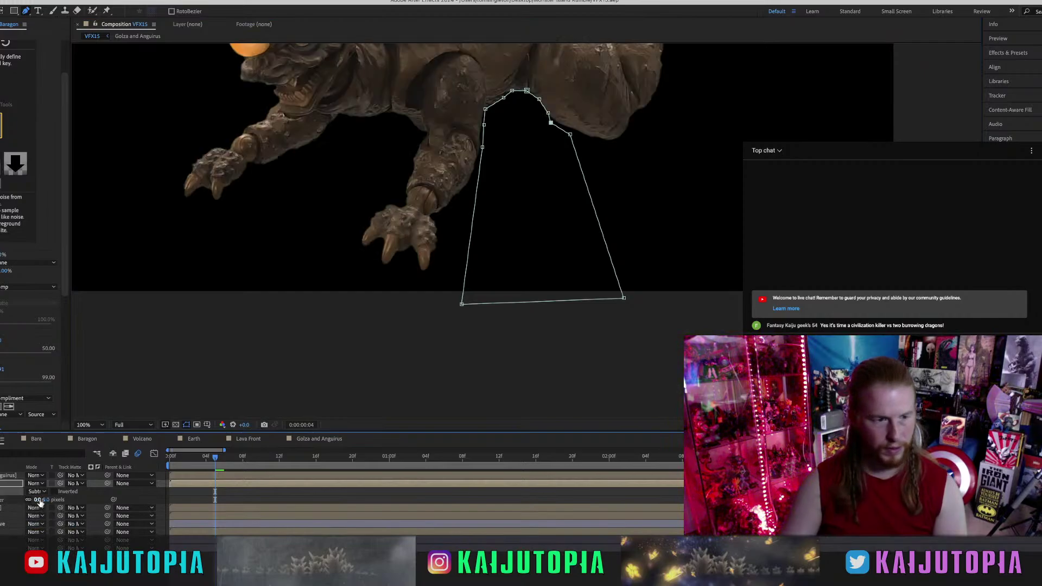
pyautogui.click(37, 500)
pyautogui.write('1')
# Add a mask path keyframe for the Baragon layer's stand mask at frame 4.
pyautogui.click(190, 496)
pyautogui.click(209, 485)
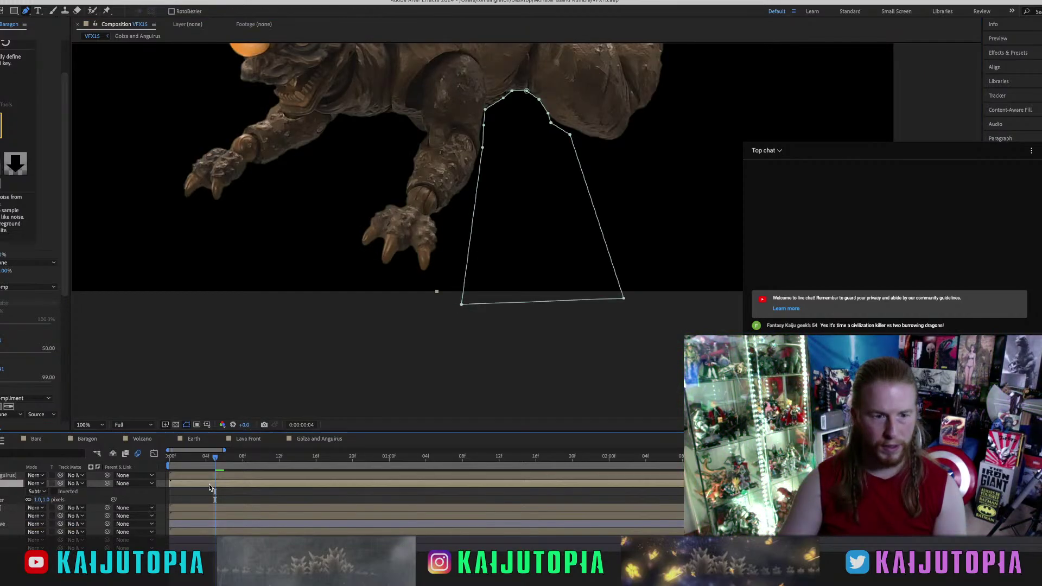
pyautogui.hotkey('alt', 'shift', 'f')
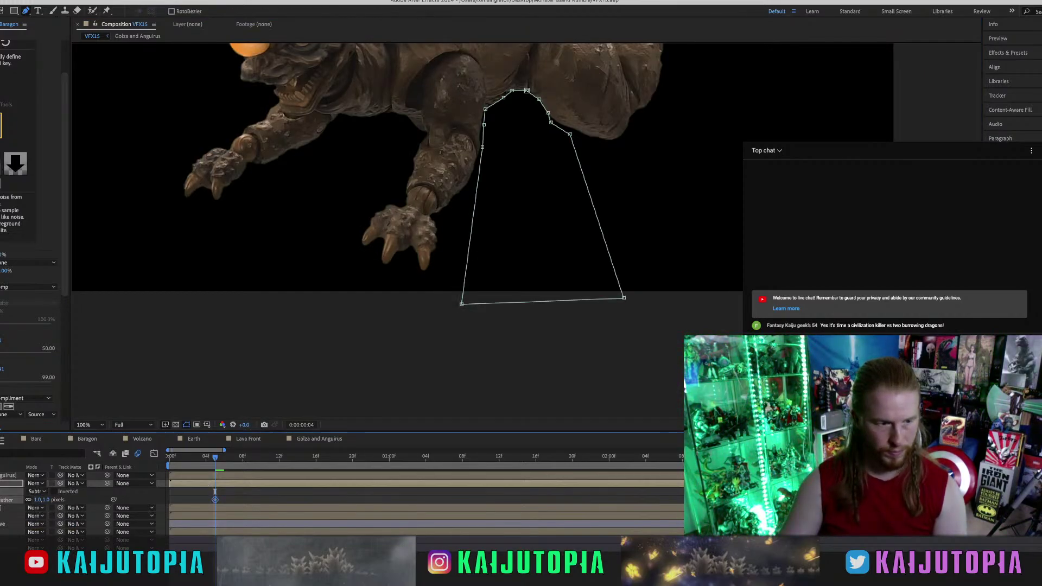
pyautogui.press('v')
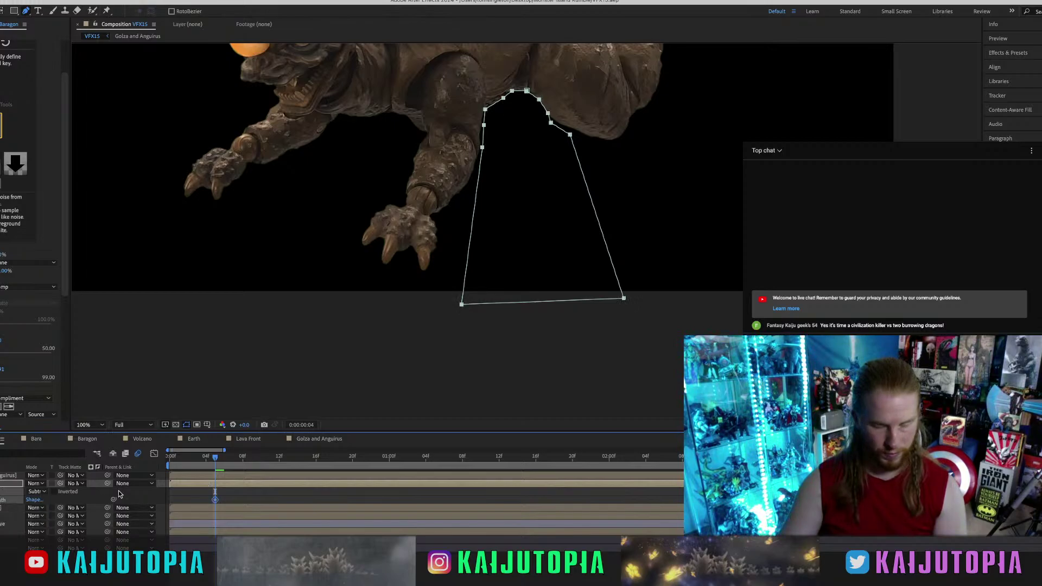
# At frame 17, move the whole mask onto the stand remnants under Baragon's belly.
pyautogui.moveTo(227, 459); pyautogui.dragTo(334, 458)
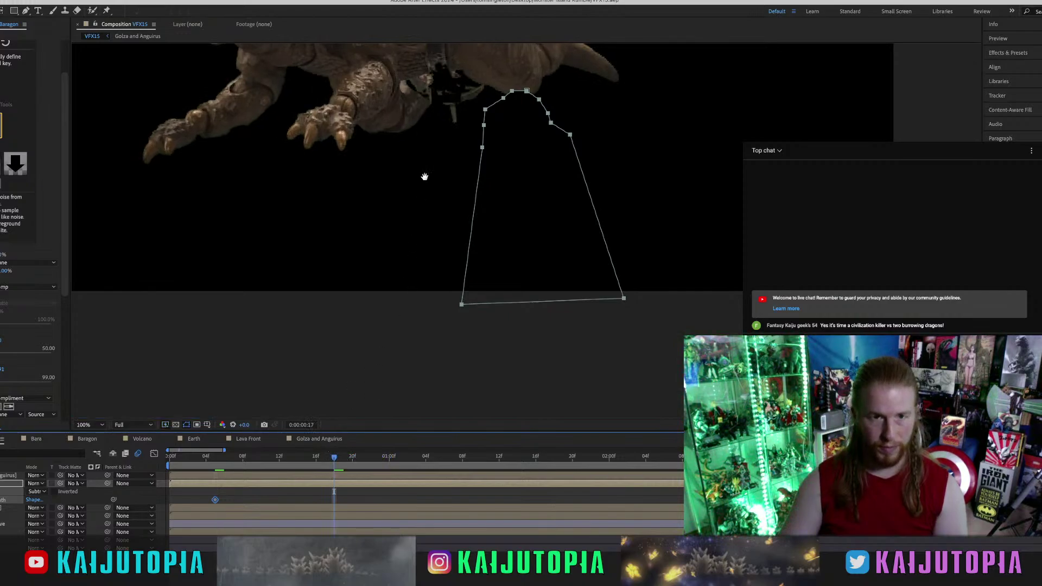
pyautogui.moveTo(424, 176); pyautogui.dragTo(429, 254)
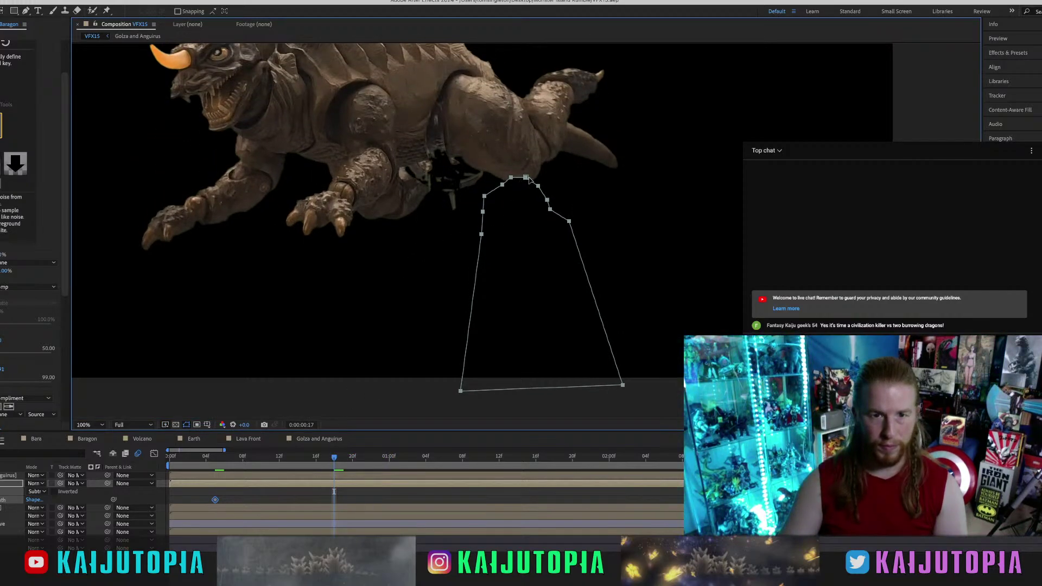
pyautogui.moveTo(526, 179); pyautogui.dragTo(458, 162)
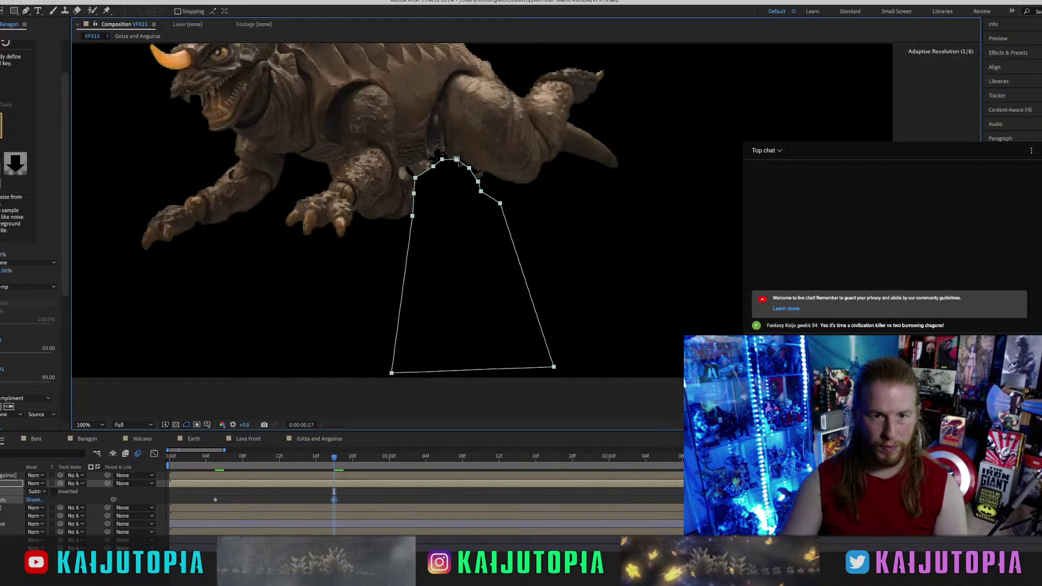
# At frame 17, reshape the stand mask's sides around Baragon's legs and pull its two bottom corners below the frame's lower edge.
pyautogui.click(365, 493)
pyautogui.moveTo(478, 183); pyautogui.dragTo(527, 205)
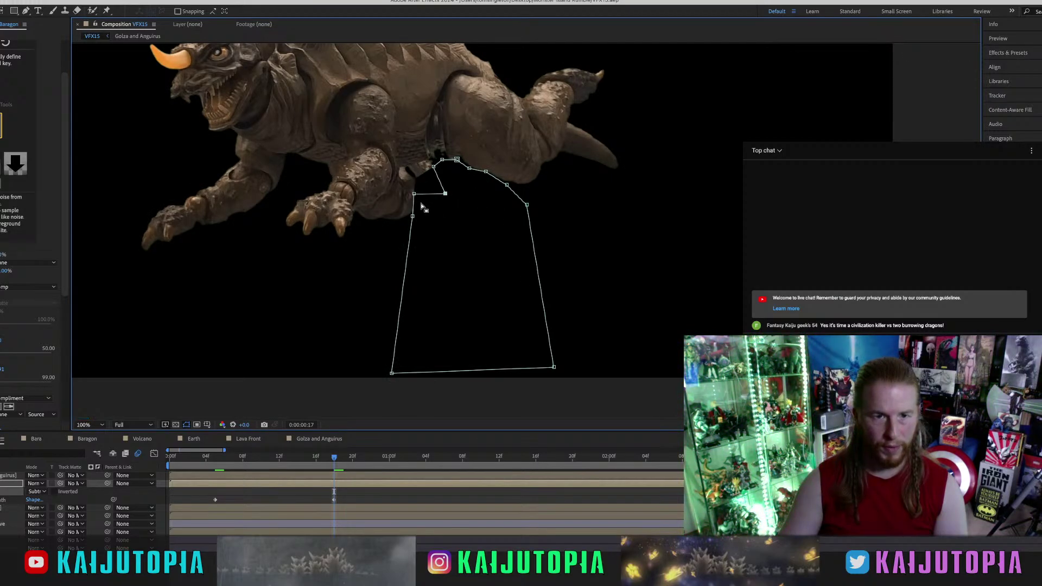
pyautogui.moveTo(414, 194); pyautogui.dragTo(422, 234)
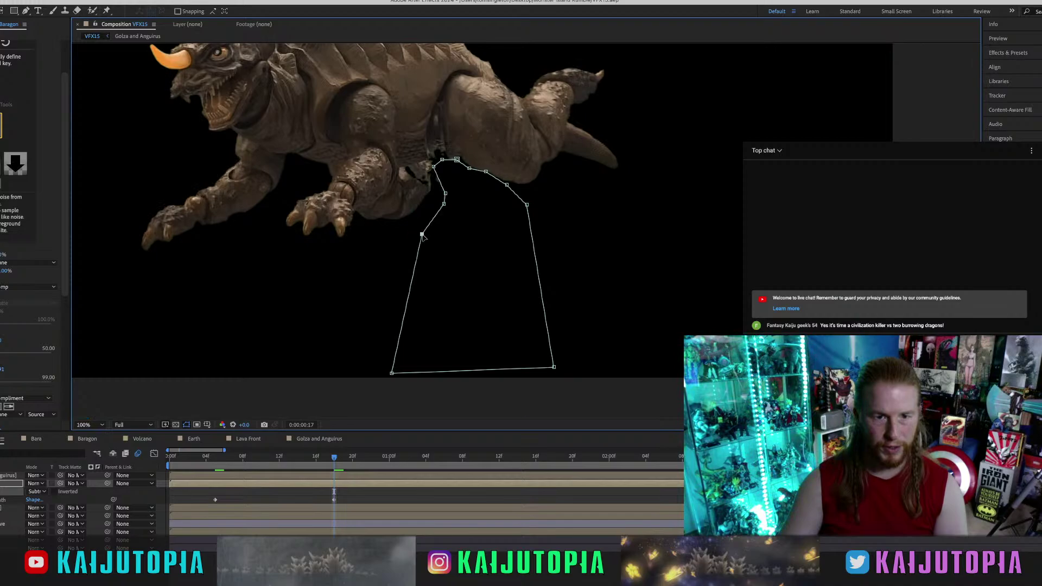
pyautogui.moveTo(392, 374); pyautogui.dragTo(388, 387)
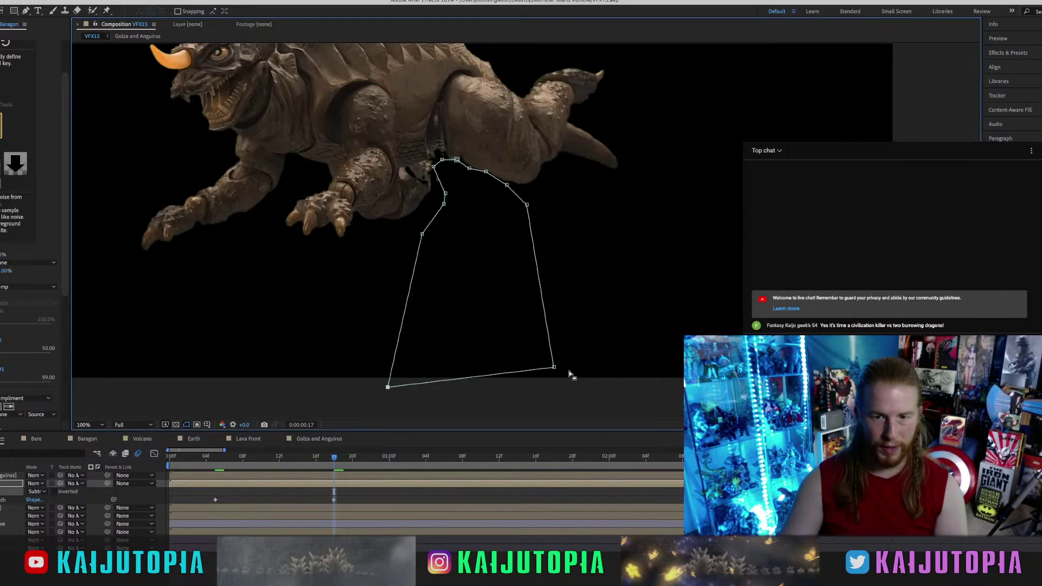
pyautogui.moveTo(553, 367); pyautogui.dragTo(565, 385)
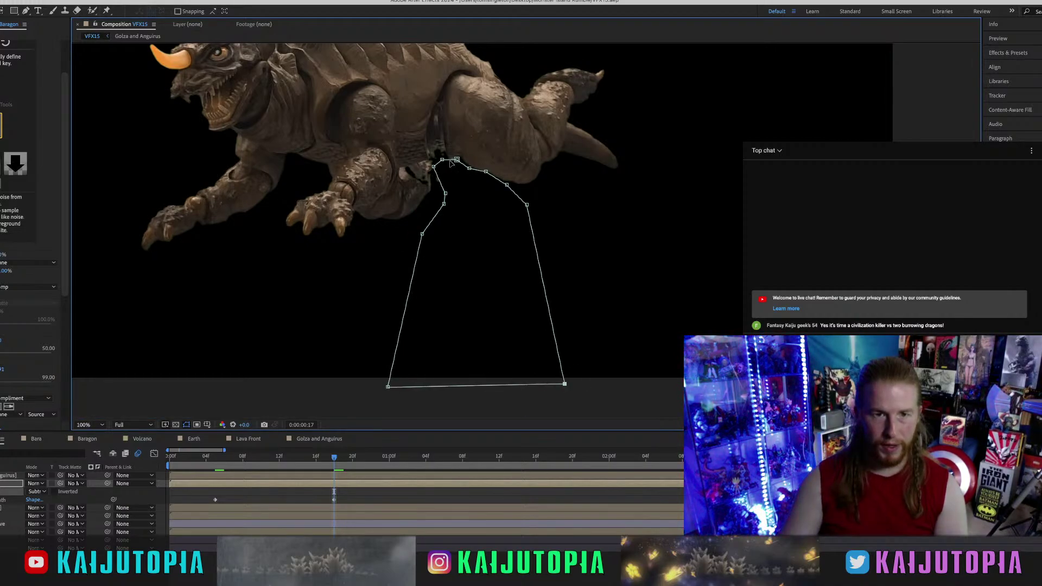
# Fit the mask's upper points at frame 17 tightly around the stand remnants between Baragon's belly and legs.
pyautogui.press('.')
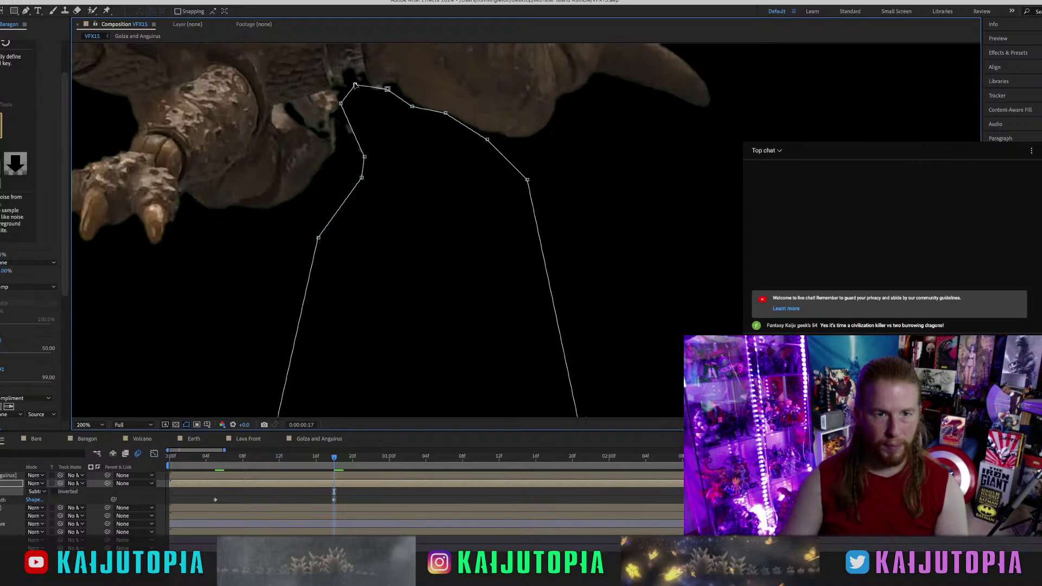
pyautogui.moveTo(356, 86); pyautogui.dragTo(382, 82)
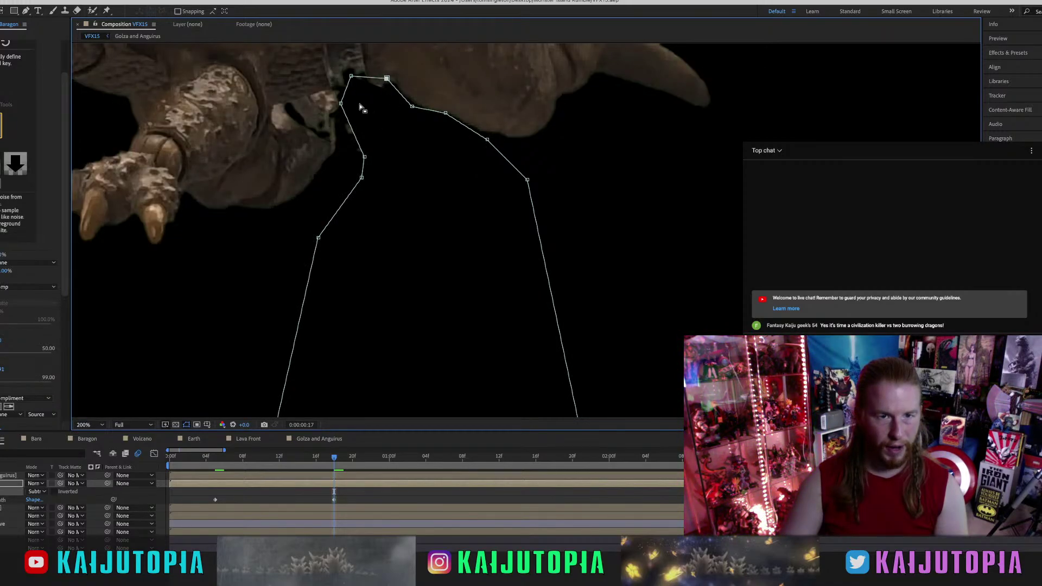
pyautogui.moveTo(337, 107); pyautogui.dragTo(322, 93)
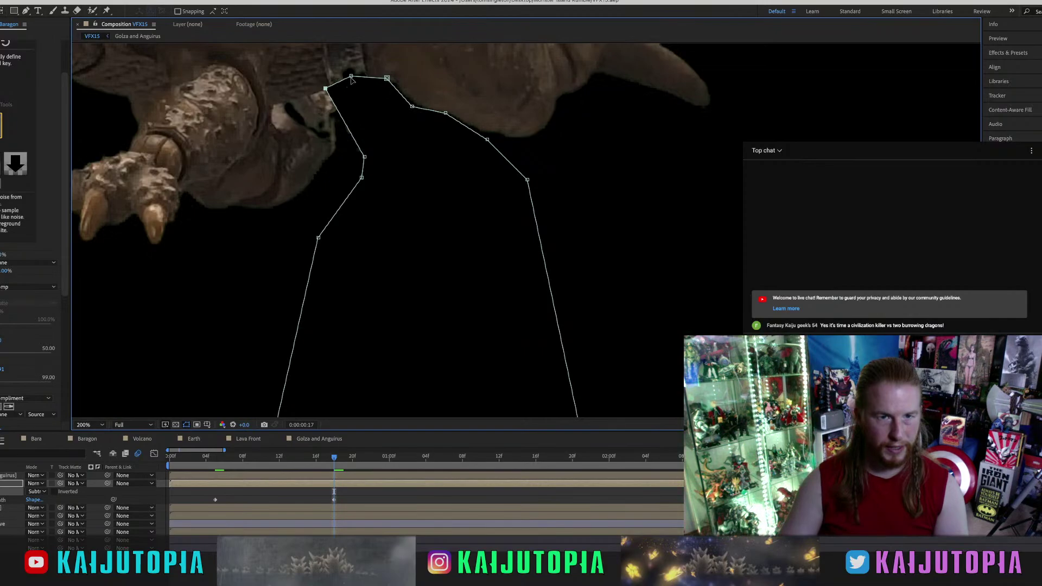
pyautogui.press(',')
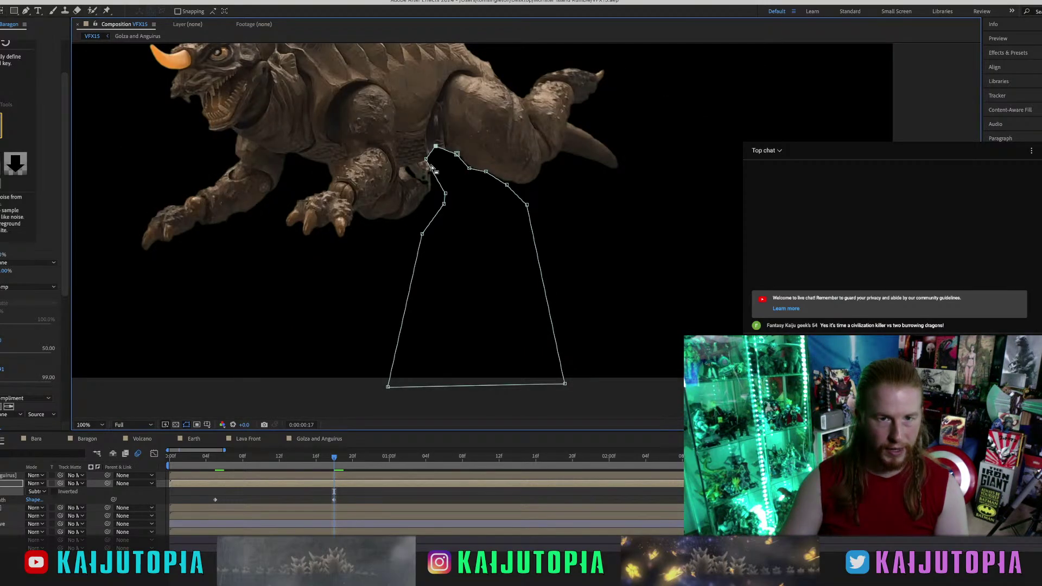
pyautogui.press('.')
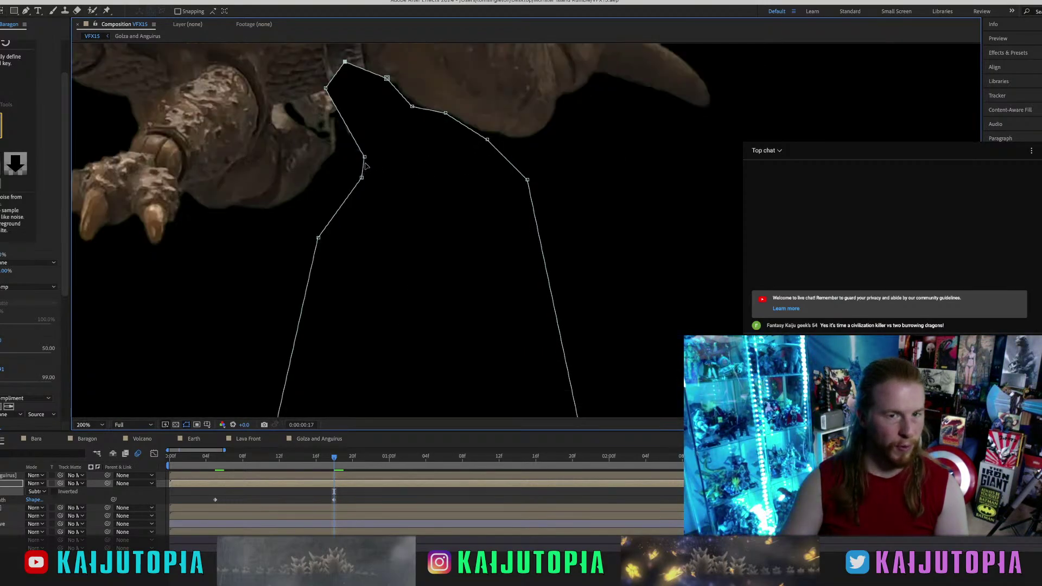
pyautogui.moveTo(364, 158); pyautogui.dragTo(282, 106)
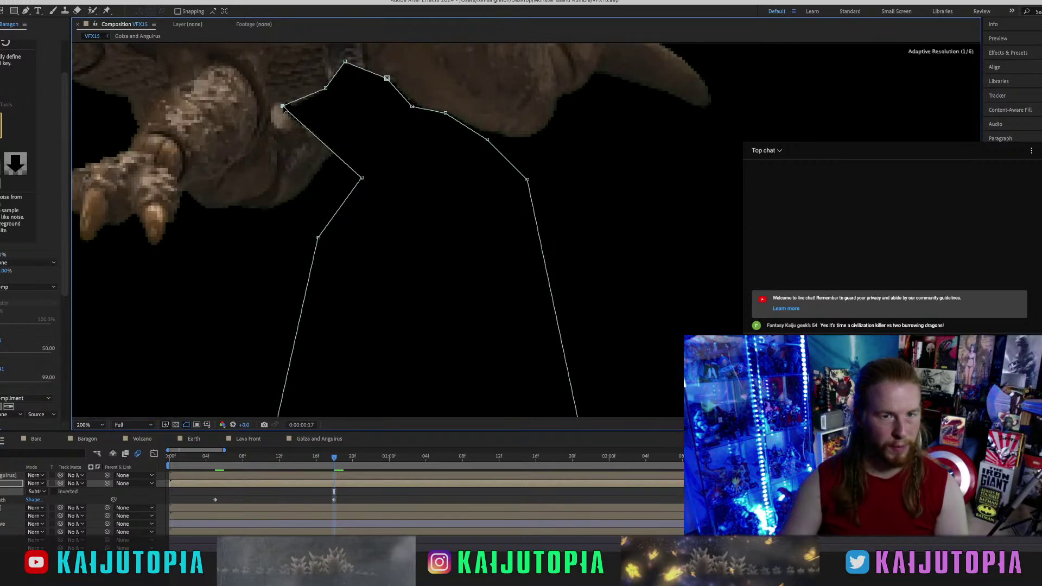
pyautogui.moveTo(362, 179); pyautogui.dragTo(331, 153)
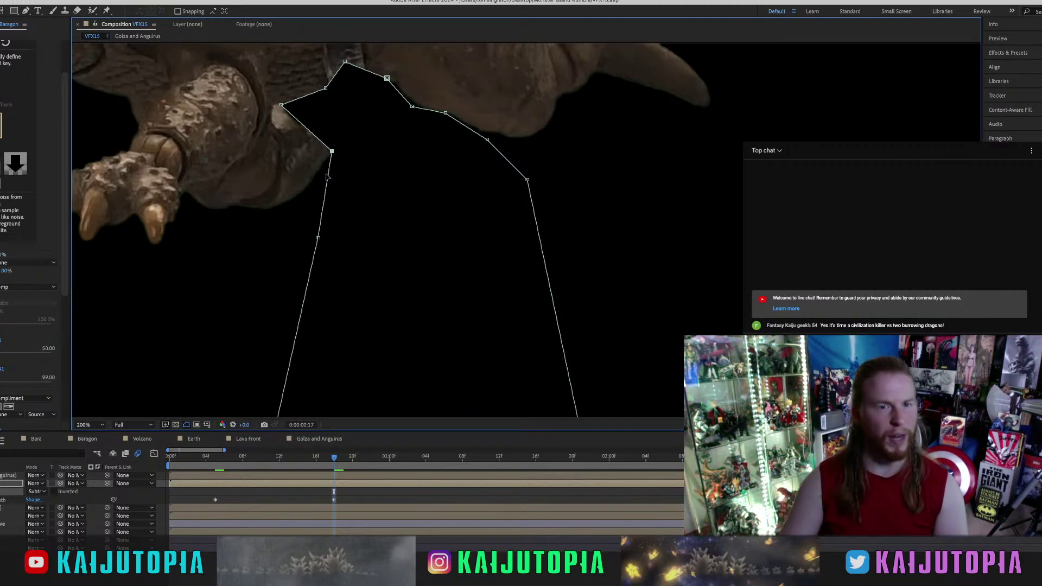
pyautogui.press(',')
pyautogui.press(',')
pyautogui.press('.')
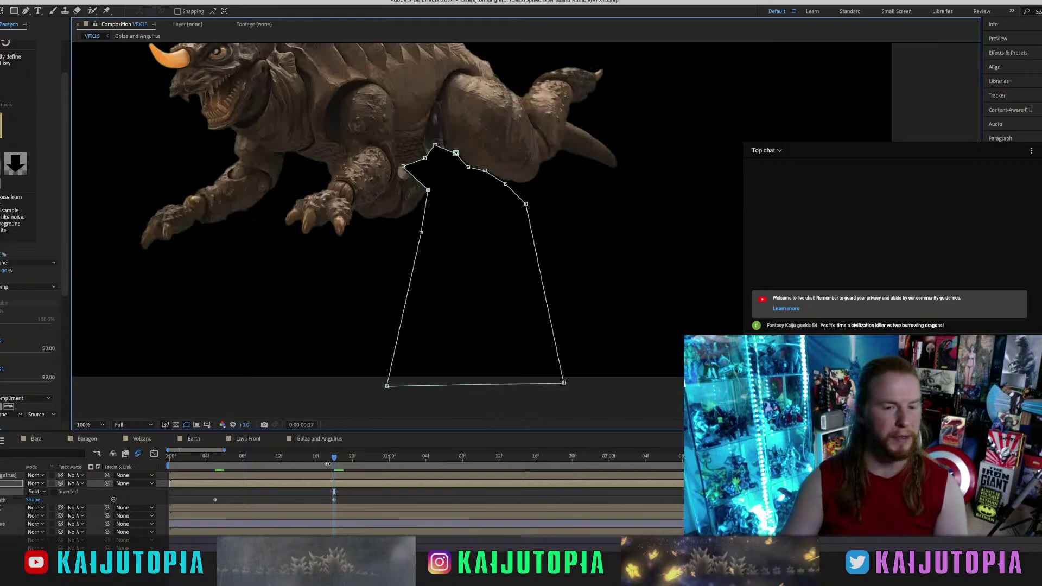
# Play the shot from frame 4 to check how the animated mask follows the stand between its keyframes.
pyautogui.moveTo(333, 460); pyautogui.dragTo(216, 460)
pyautogui.press('space')
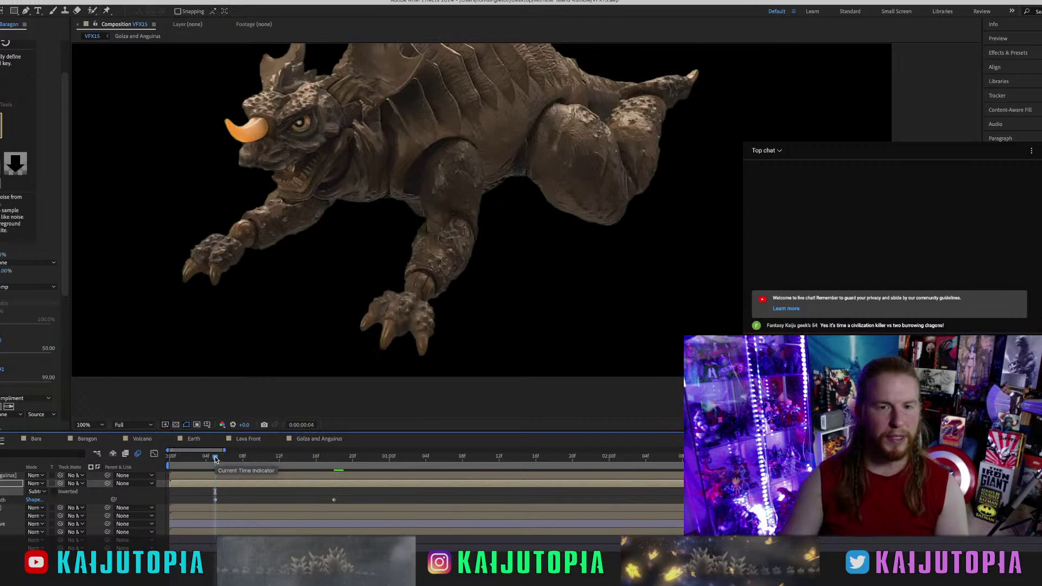
pyautogui.press('space')
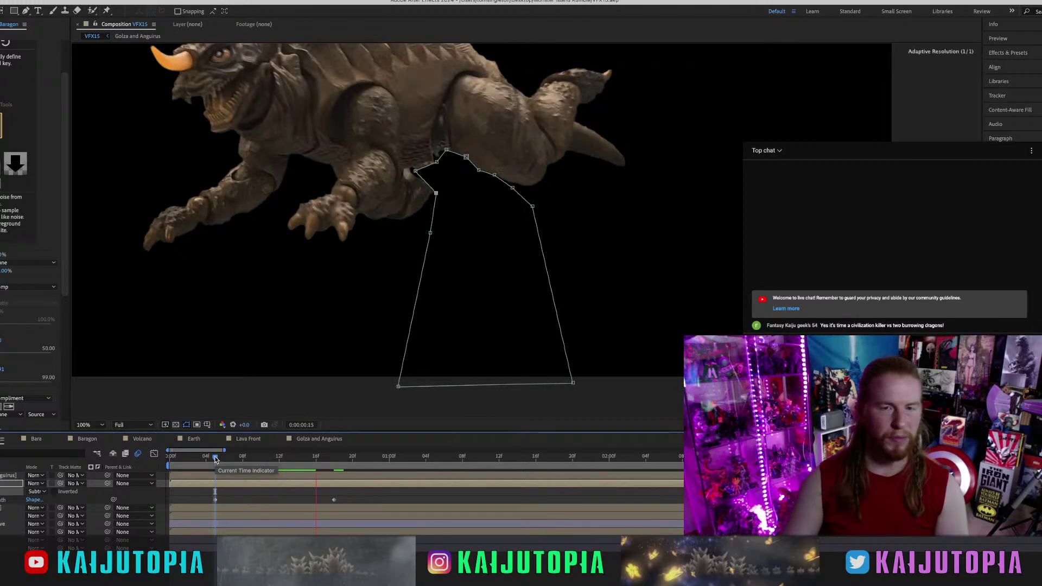
pyautogui.press('space')
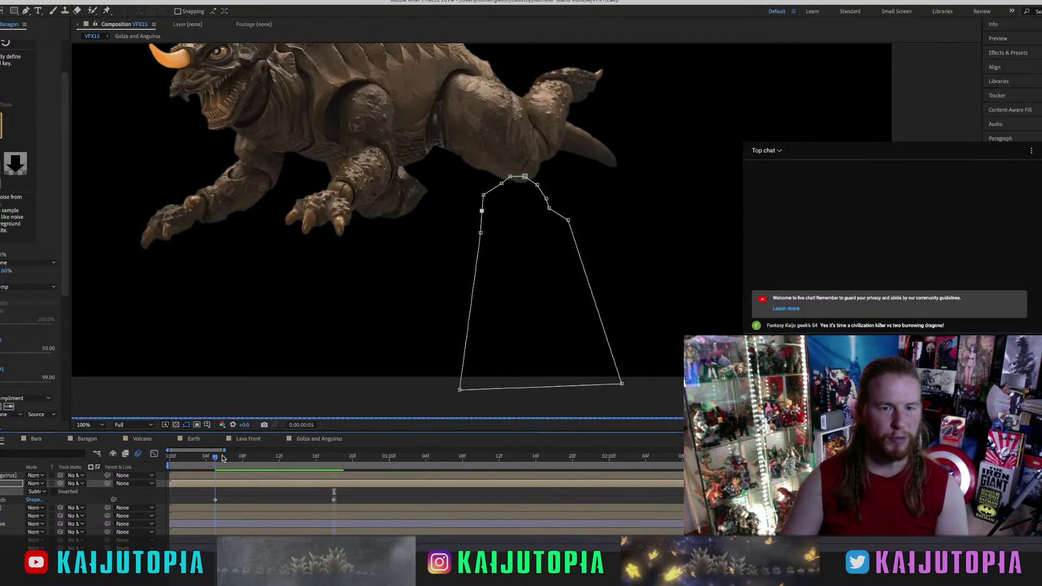
pyautogui.press('space')
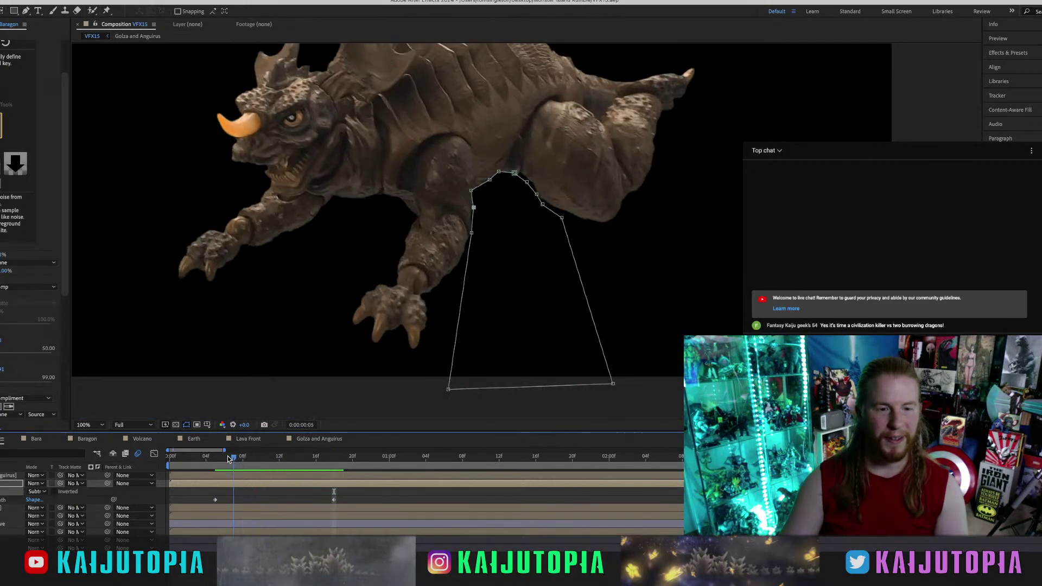
pyautogui.click(219, 457)
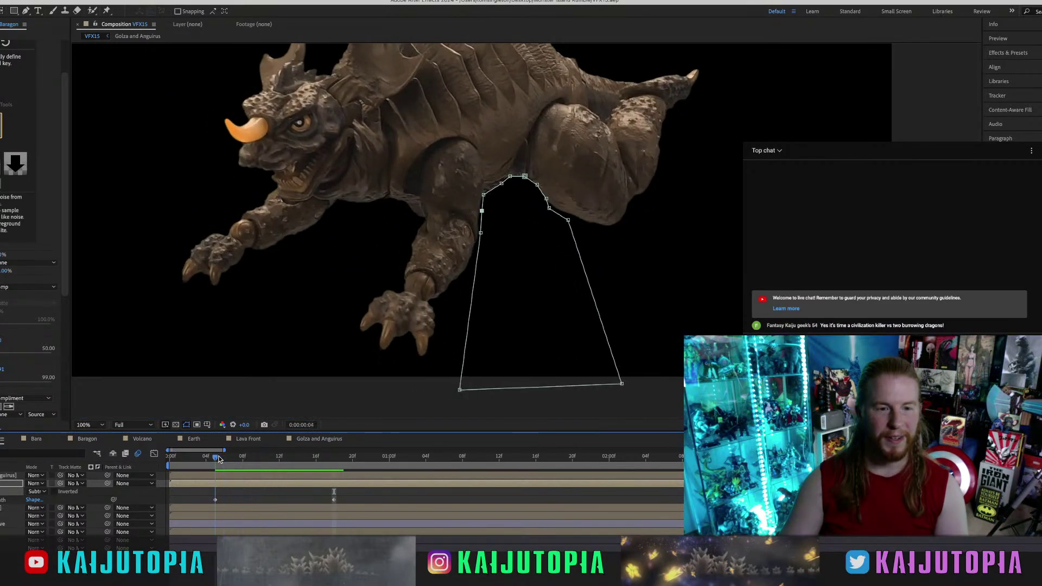
pyautogui.press('space')
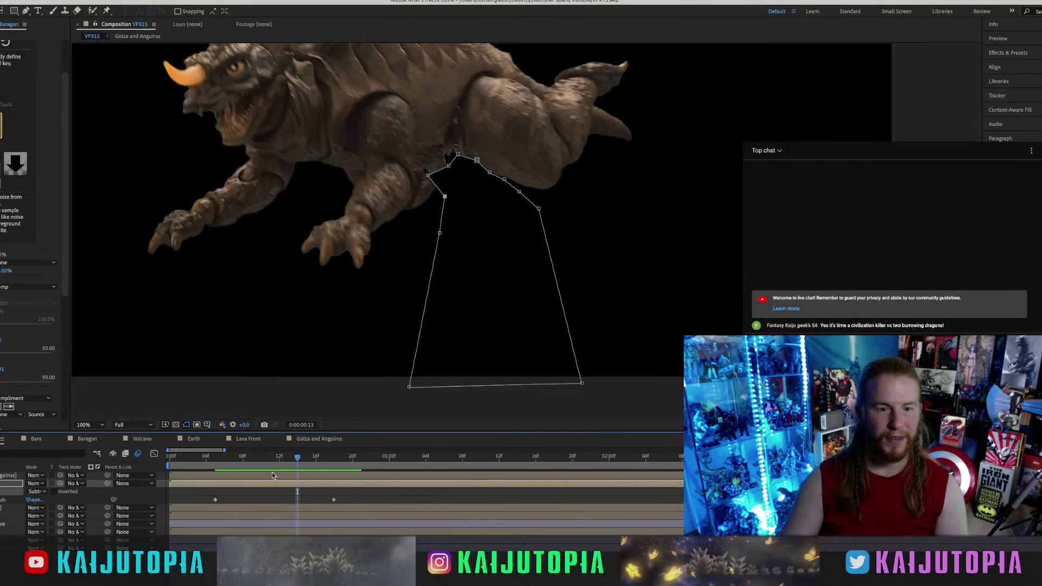
# At frame 13, adjust the stand mask's upper points to cover the remnants under Baragon's belly, adding a mask path keyframe.
pyautogui.click(309, 486)
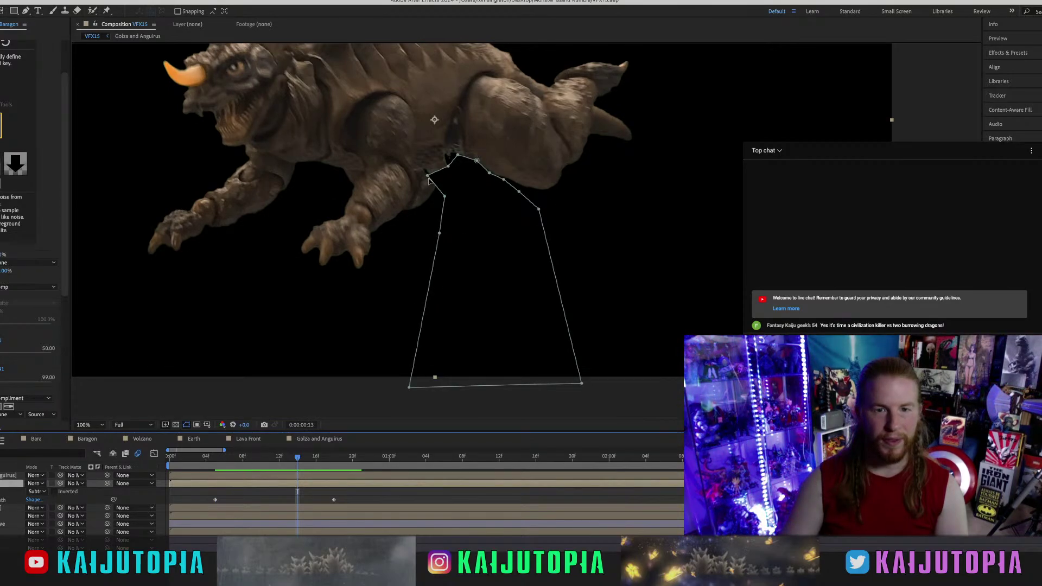
pyautogui.moveTo(428, 176); pyautogui.dragTo(459, 150)
pyautogui.press(',')
pyautogui.press(',')
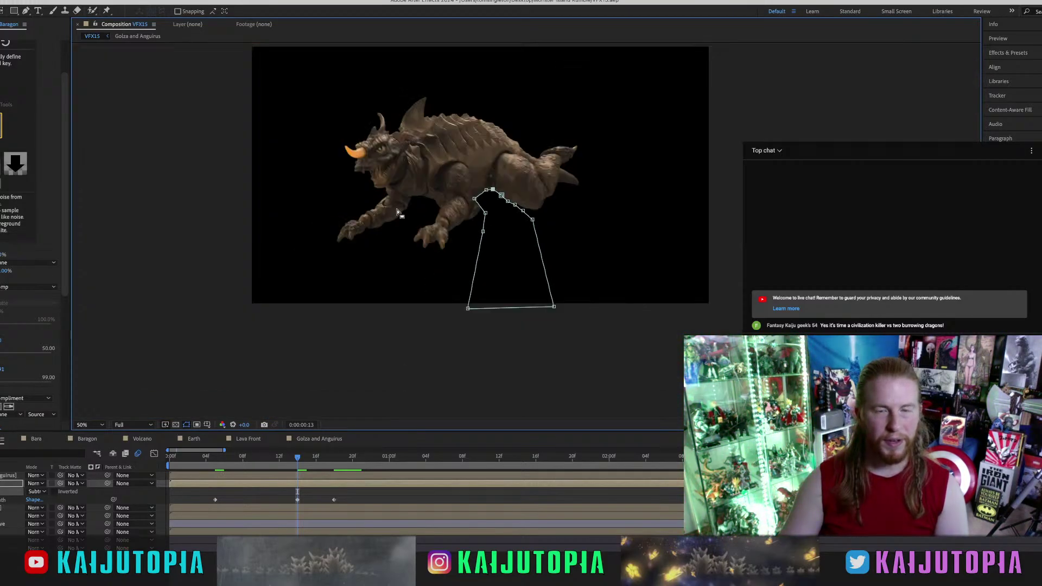
pyautogui.click(268, 489)
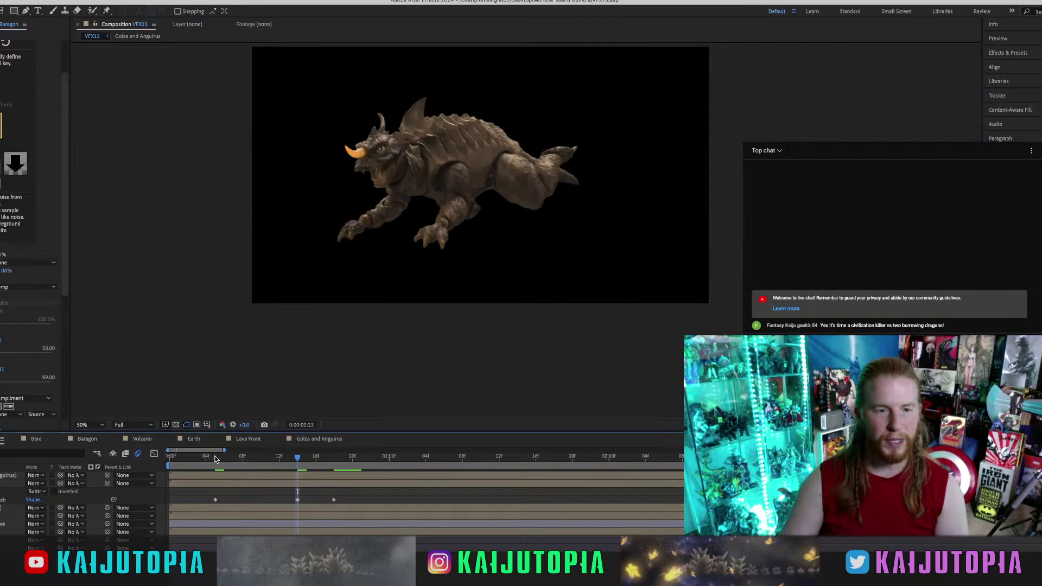
# Play the keyed Baragon shot from frame 4 and from the start to check for visible stand remnants.
pyautogui.click(215, 457)
pyautogui.press('space')
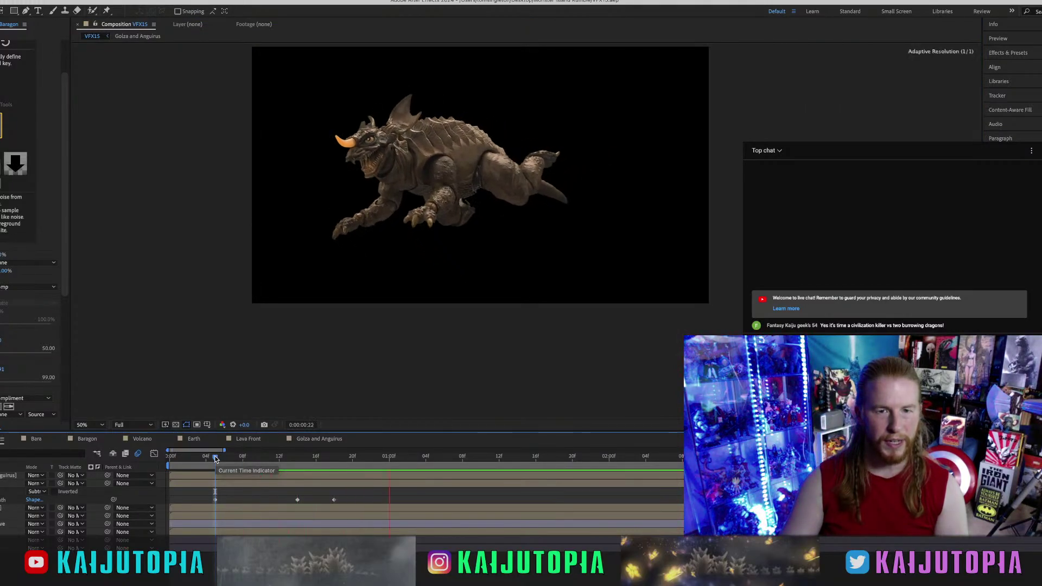
pyautogui.press('space')
pyautogui.click(297, 456)
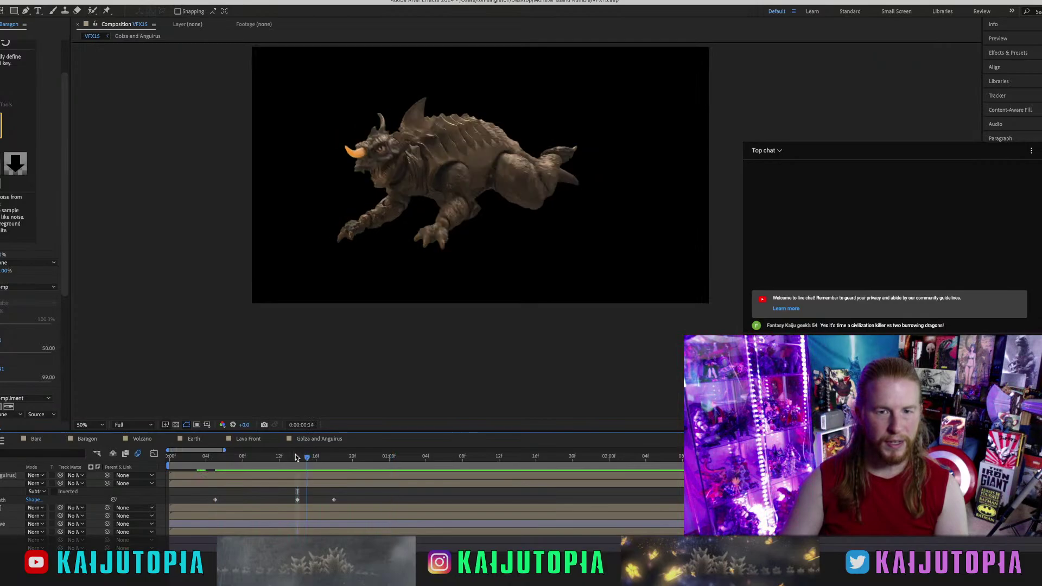
pyautogui.moveTo(296, 458); pyautogui.dragTo(217, 459)
pyautogui.press('space')
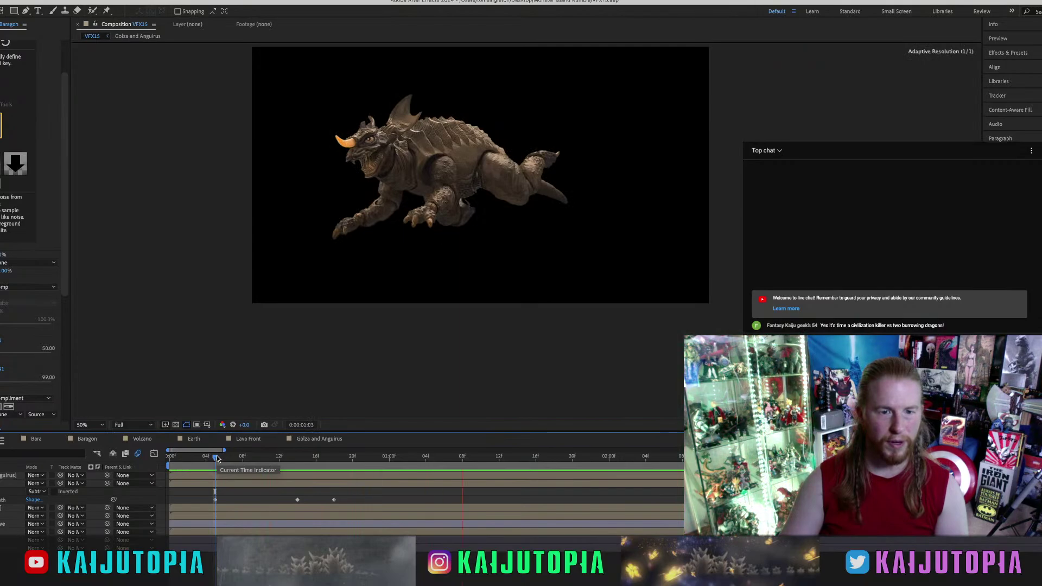
pyautogui.press('space')
pyautogui.moveTo(194, 457); pyautogui.dragTo(146, 460)
pyautogui.press('space')
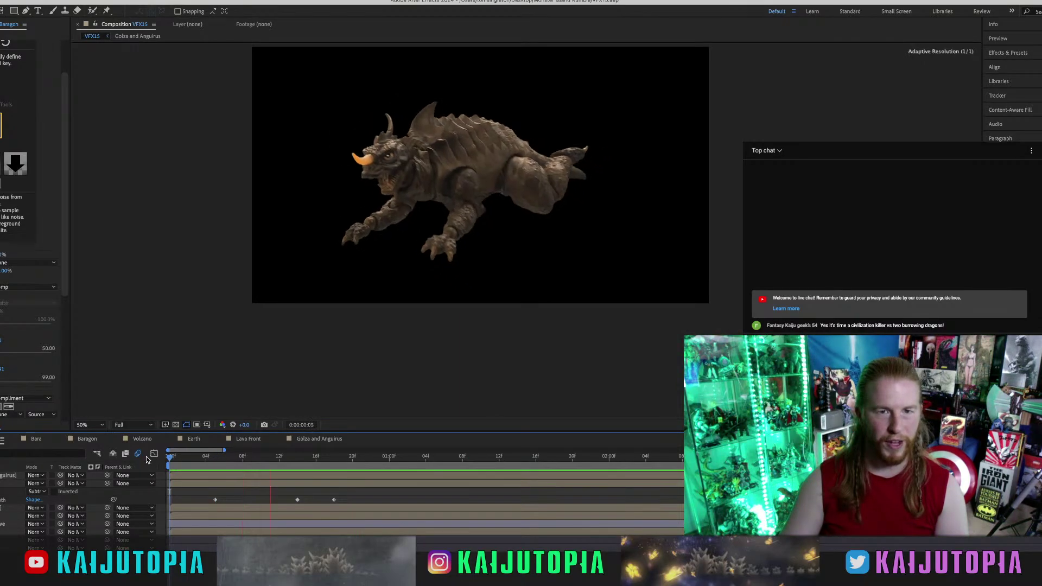
pyautogui.press('space')
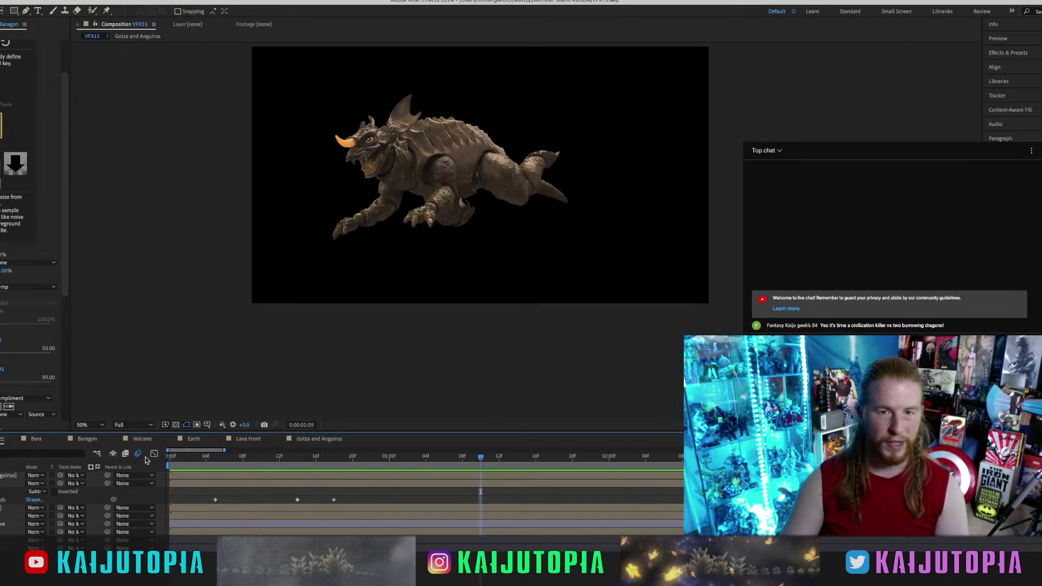
pyautogui.press('space')
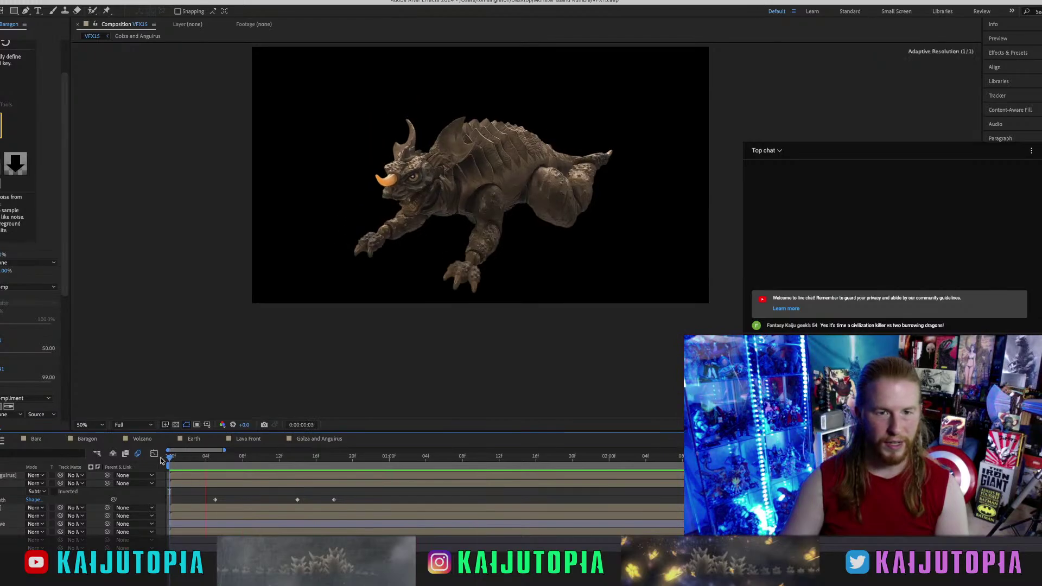
pyautogui.press('space')
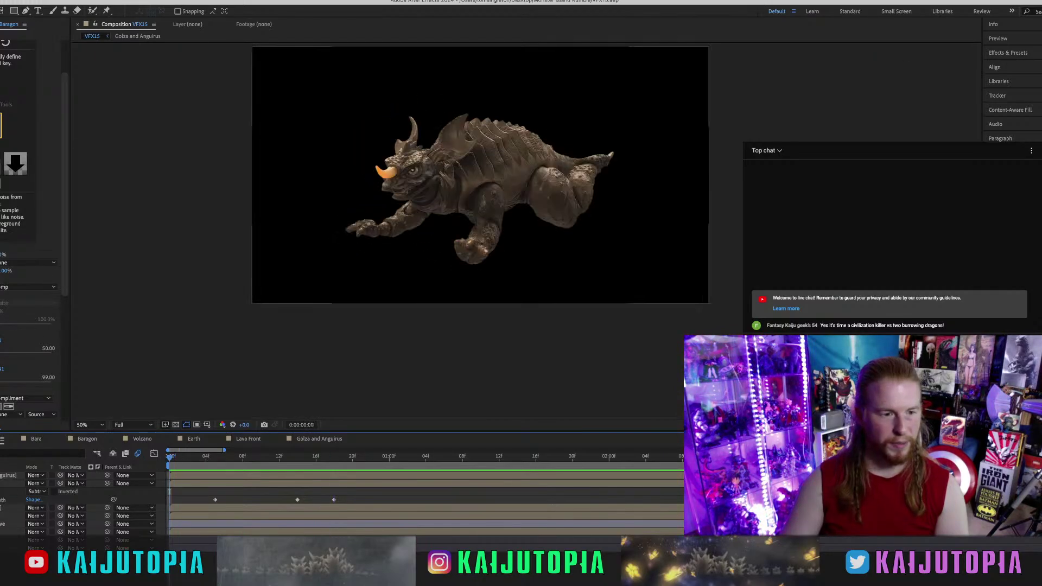
# Open the nested Baragon composition and review its green-screen footage with the timeline magnified.
pyautogui.doubleClick(9, 483)
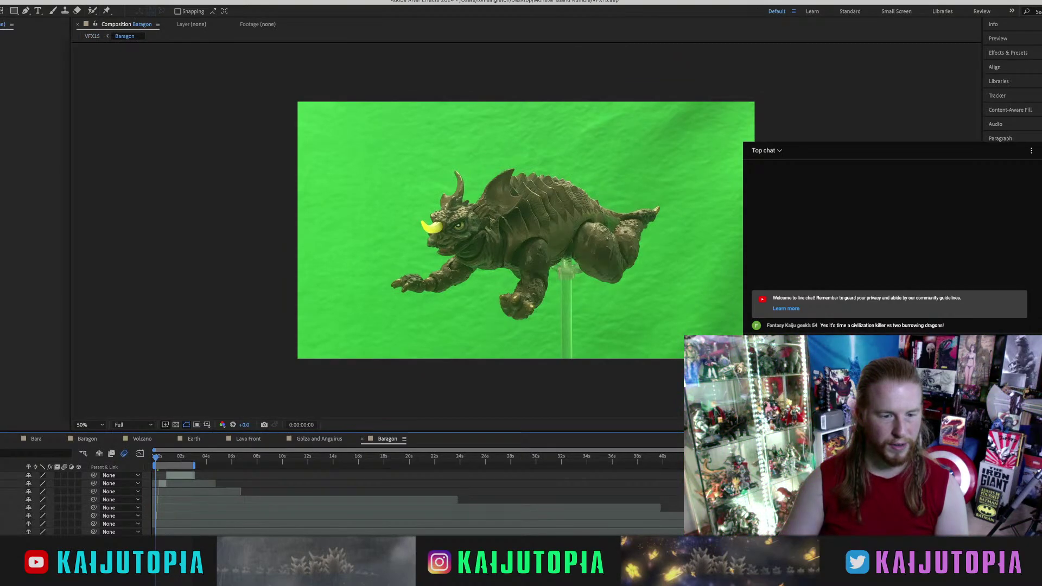
pyautogui.press('=')
pyautogui.press('=')
pyautogui.press('=')
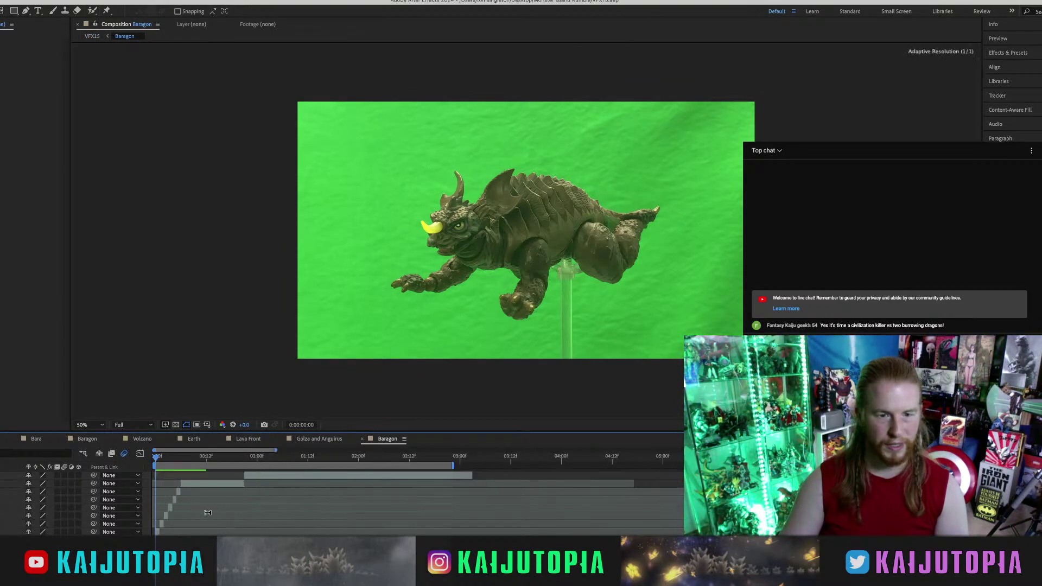
pyautogui.press('space')
pyautogui.press('space')
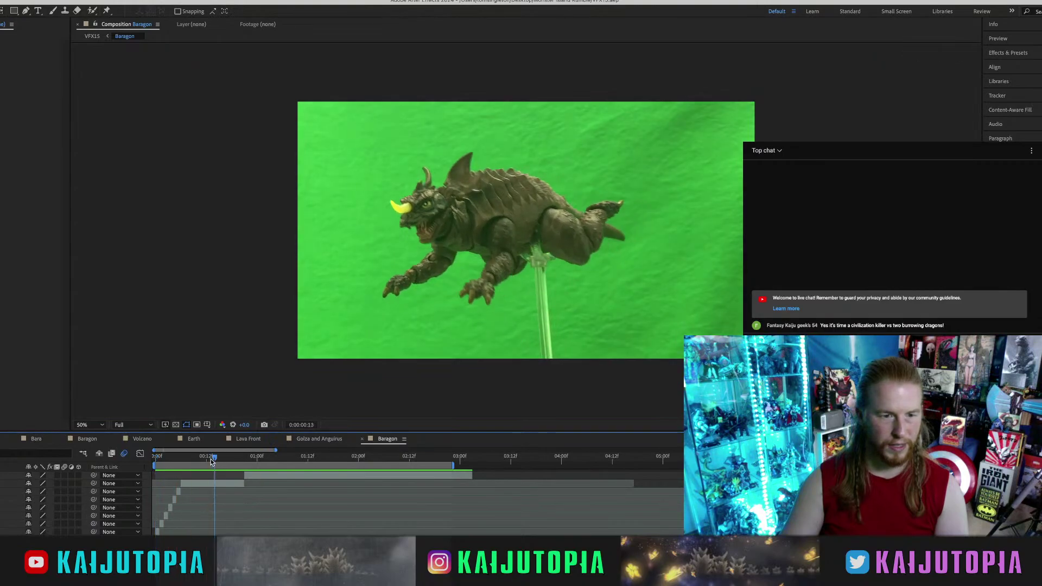
pyautogui.moveTo(211, 459); pyautogui.dragTo(207, 458)
# Return to the VFX15 composition, set the preview resolution to Quarter and scrub through the Golza and Anguirus footage.
pyautogui.click(4, 439)
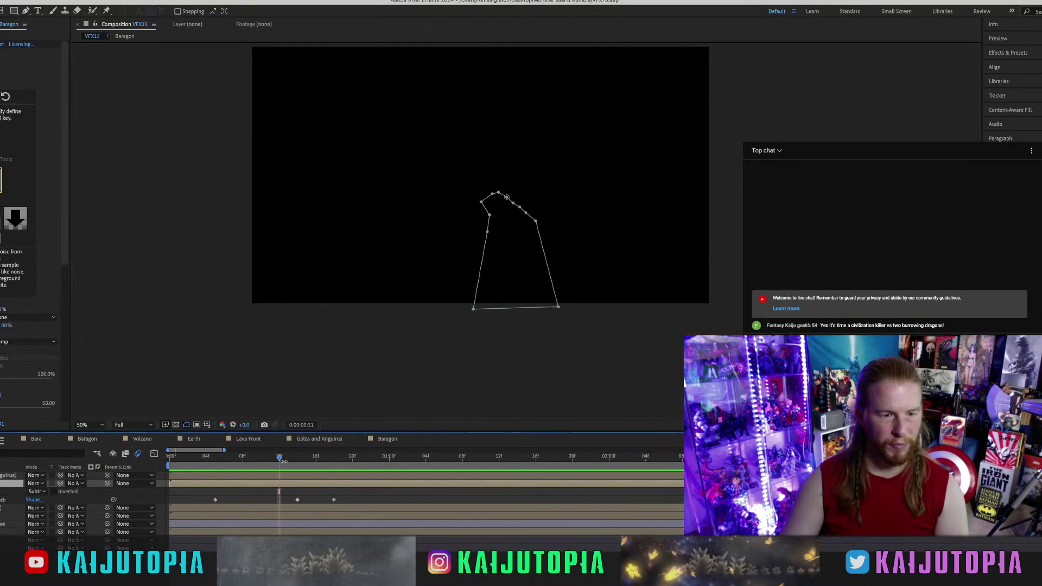
pyautogui.click(265, 498)
pyautogui.click(133, 424)
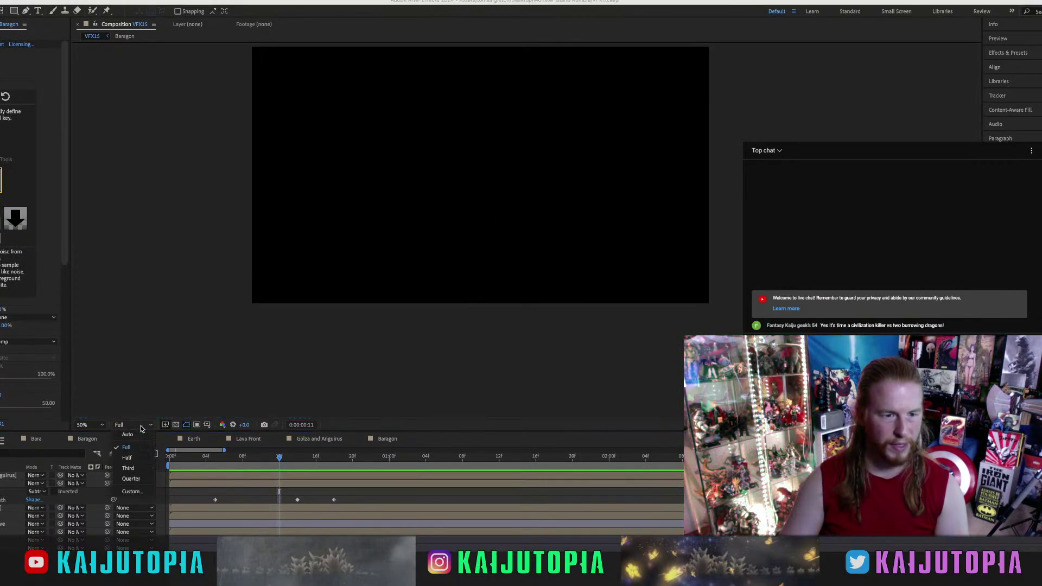
pyautogui.click(131, 478)
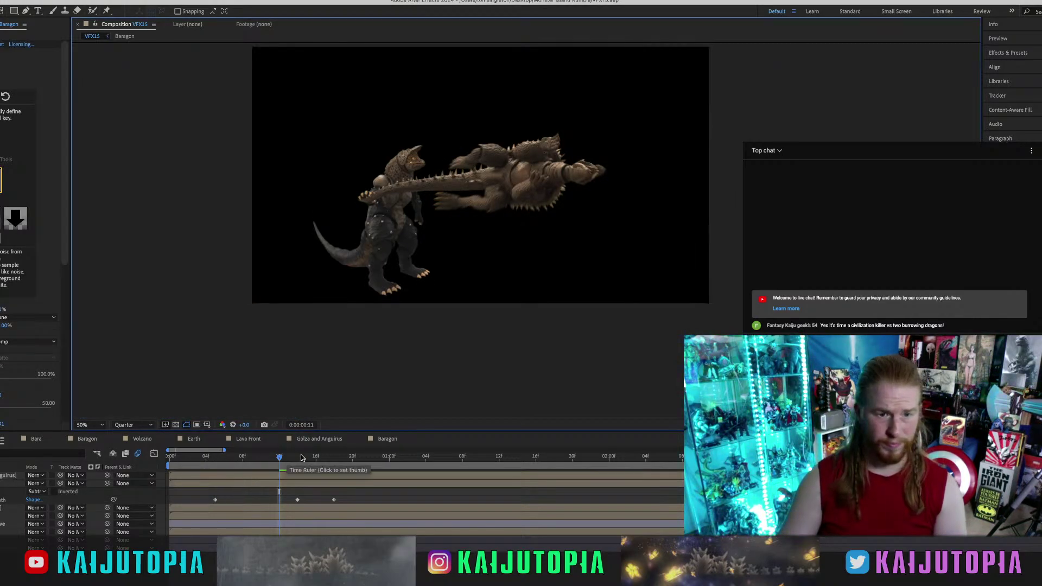
pyautogui.moveTo(282, 461); pyautogui.dragTo(271, 460)
pyautogui.moveTo(254, 461); pyautogui.dragTo(317, 460)
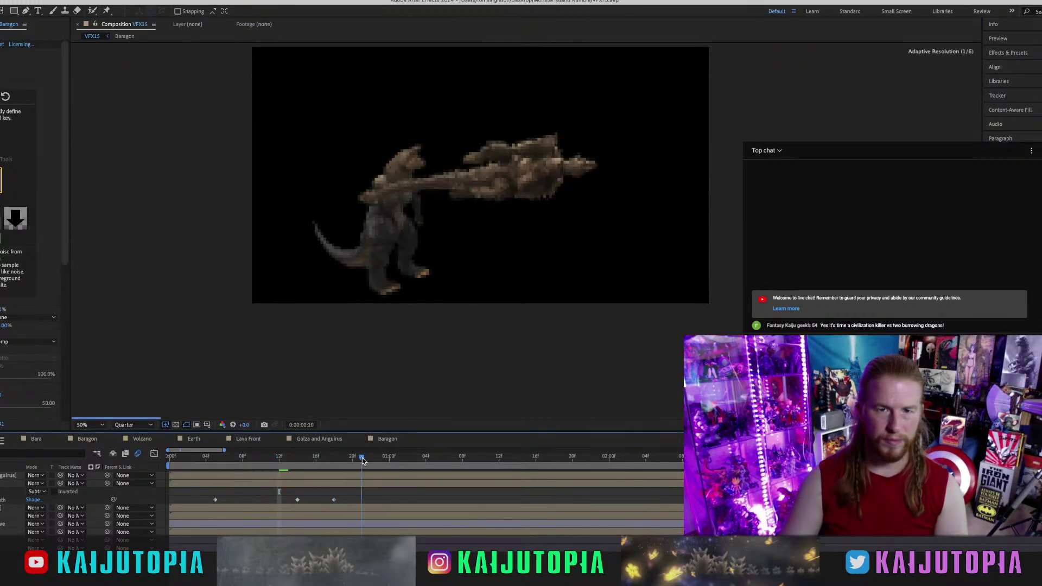
# Go to frame 13 in VFX15 and open the nested Baragon composition with its timeline magnified around the short clips.
pyautogui.moveTo(313, 458)
pyautogui.mouseDown()
pyautogui.moveTo(283, 459)
pyautogui.moveTo(307, 458)
pyautogui.mouseUp()
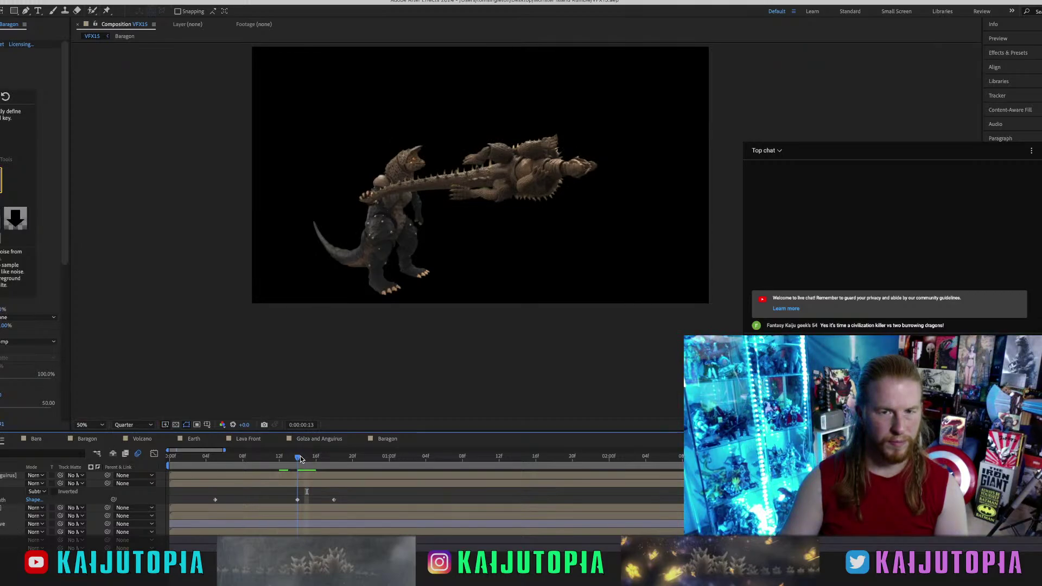
pyautogui.click(301, 456)
pyautogui.click(10, 483)
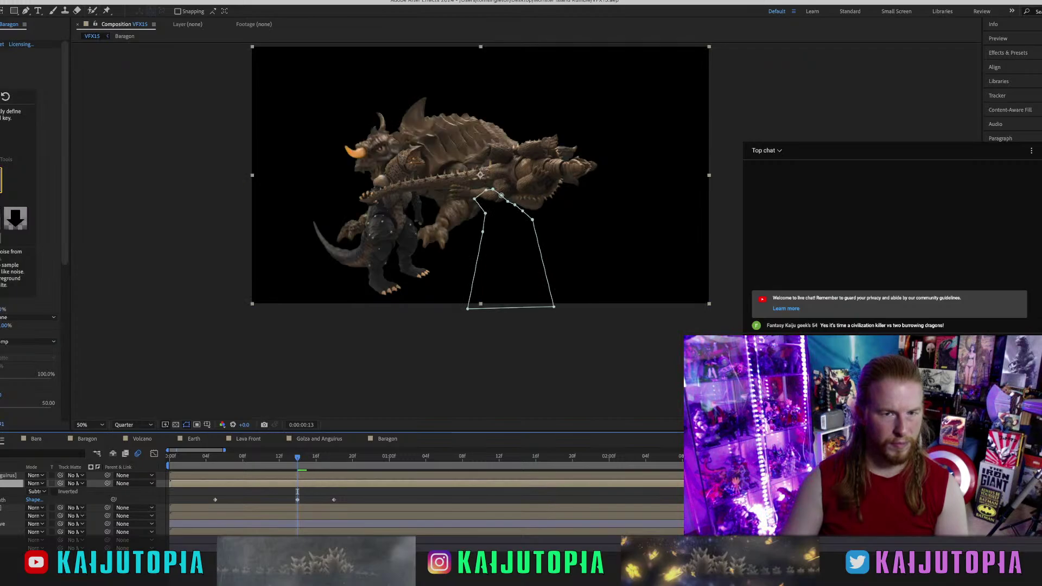
pyautogui.doubleClick(11, 483)
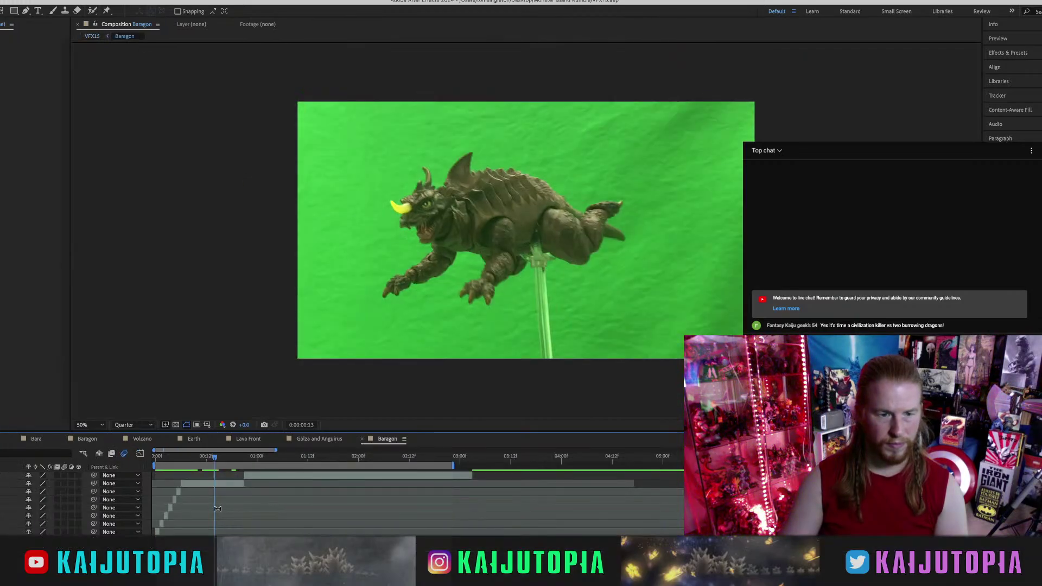
pyautogui.press('=')
pyautogui.press('=')
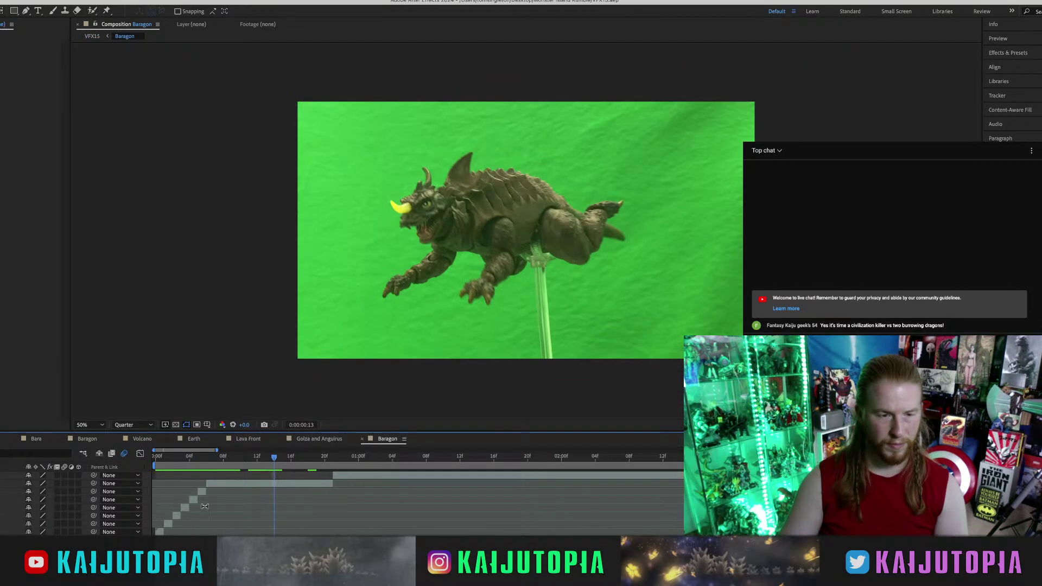
# Shift all Baragon clips later together so the long held clip starts at frame 13.
pyautogui.click(159, 532)
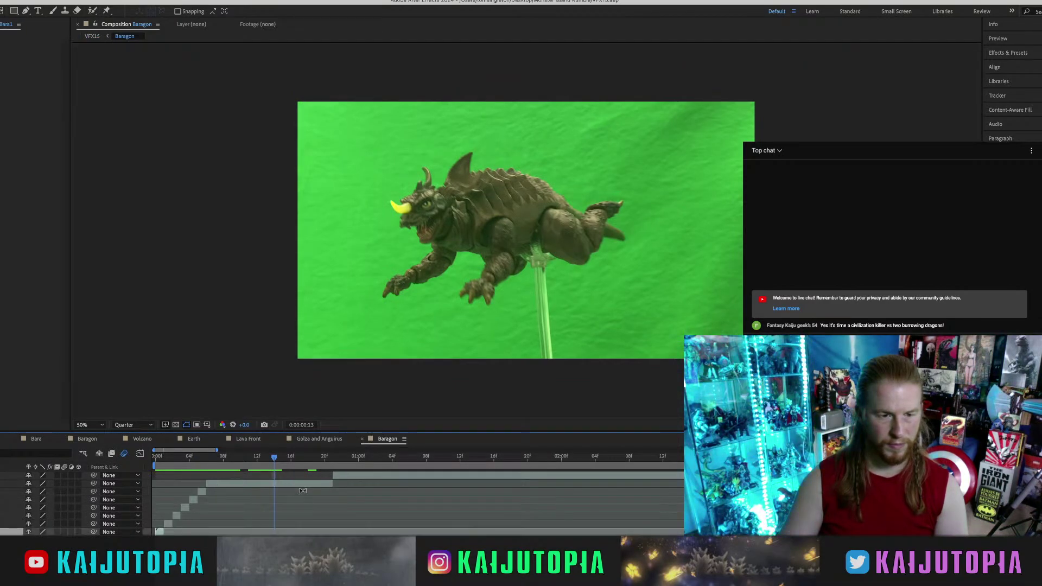
pyautogui.keyDown('shift'); pyautogui.click(360, 473); pyautogui.keyUp('shift')
pyautogui.moveTo(266, 481); pyautogui.dragTo(329, 491)
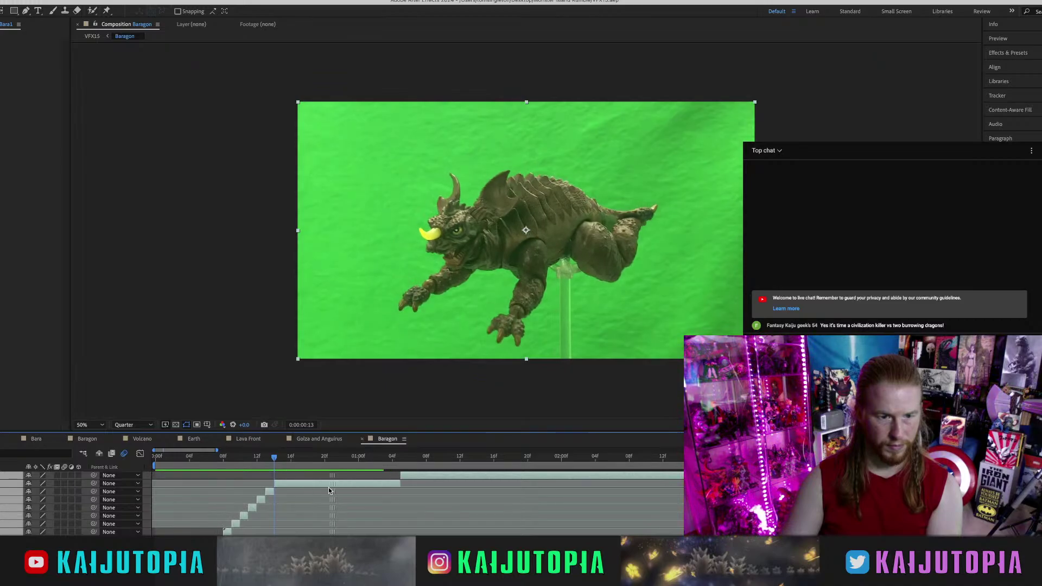
pyautogui.click(329, 491)
# Return the first clip to the composition's start as a freeze frame and extend it to meet the second clip.
pyautogui.moveTo(227, 532); pyautogui.dragTo(161, 536)
pyautogui.press('Home')
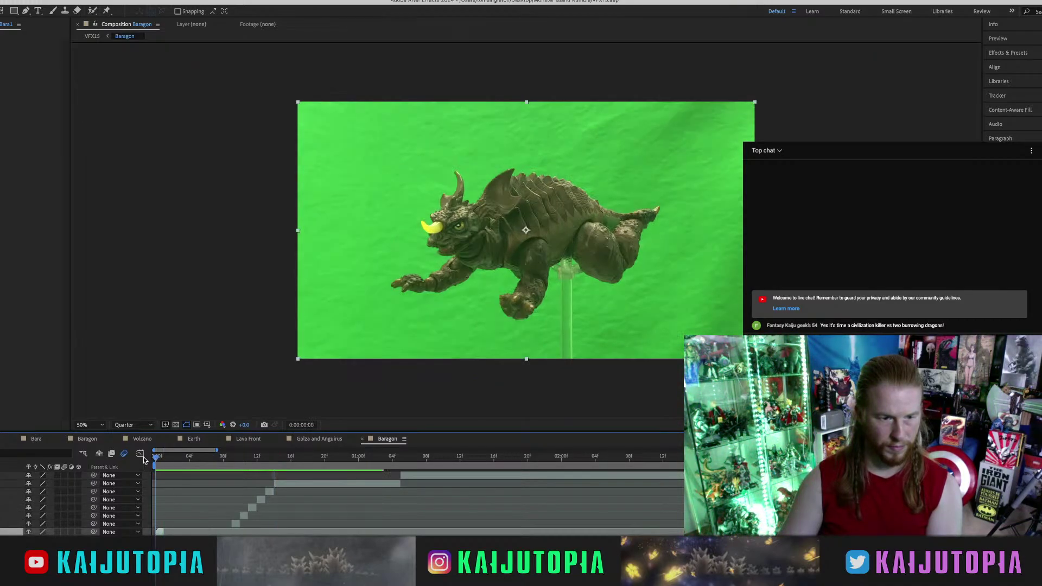
pyautogui.rightClick(77, 53)
pyautogui.moveTo(108, 119)
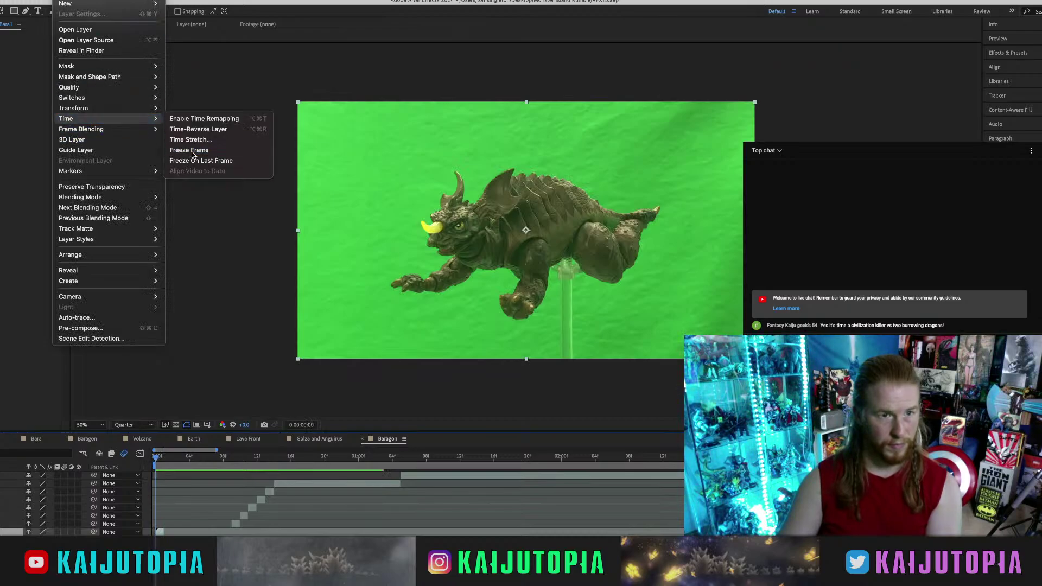
pyautogui.click(192, 150)
pyautogui.moveTo(162, 532); pyautogui.dragTo(231, 532)
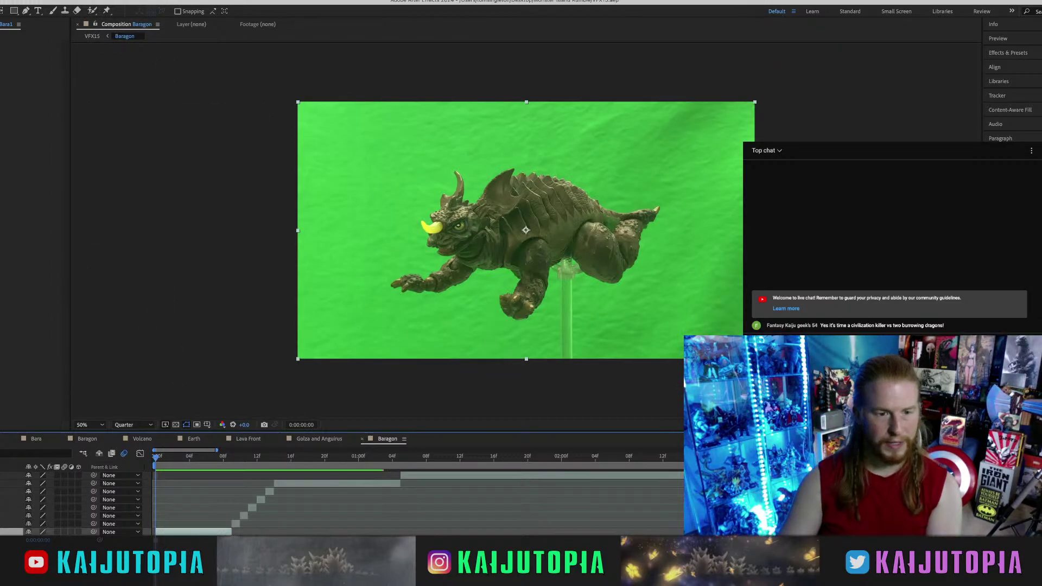
# Go back to VFX15 and shift Baragon's mask path keyframes later together so the first one sits at frame 13.
pyautogui.click(281, 474)
pyautogui.click(273, 457)
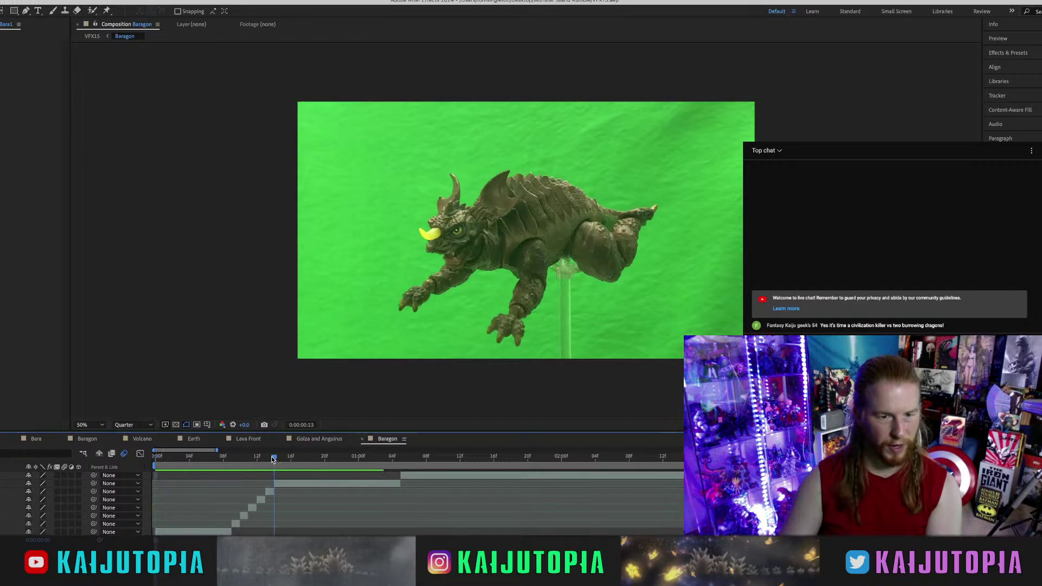
pyautogui.moveTo(266, 456)
pyautogui.mouseDown()
pyautogui.moveTo(288, 456)
pyautogui.moveTo(275, 456)
pyautogui.mouseUp()
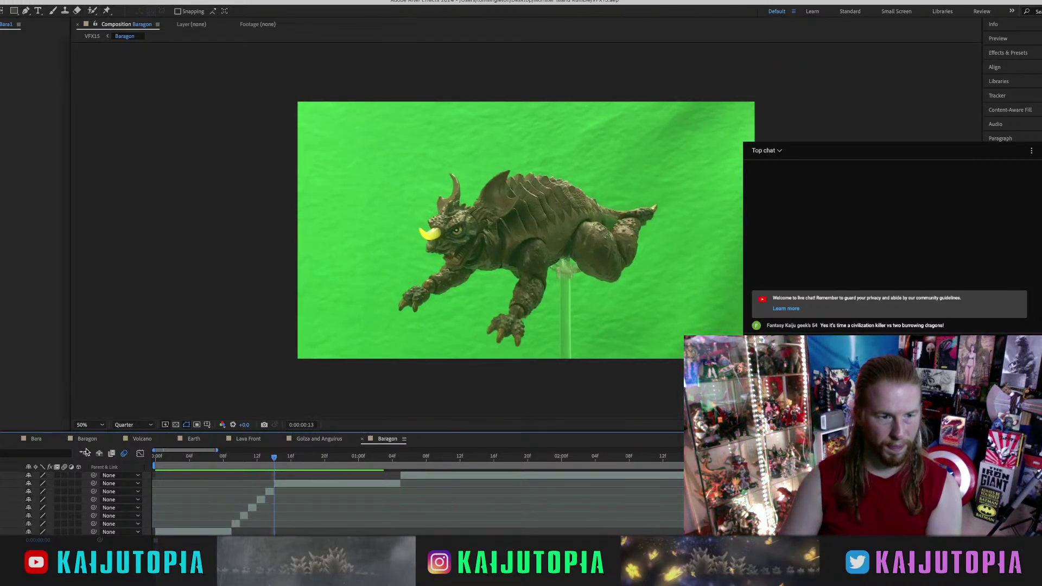
pyautogui.hotkey('shift', 'Escape')
pyautogui.moveTo(205, 495); pyautogui.dragTo(374, 501)
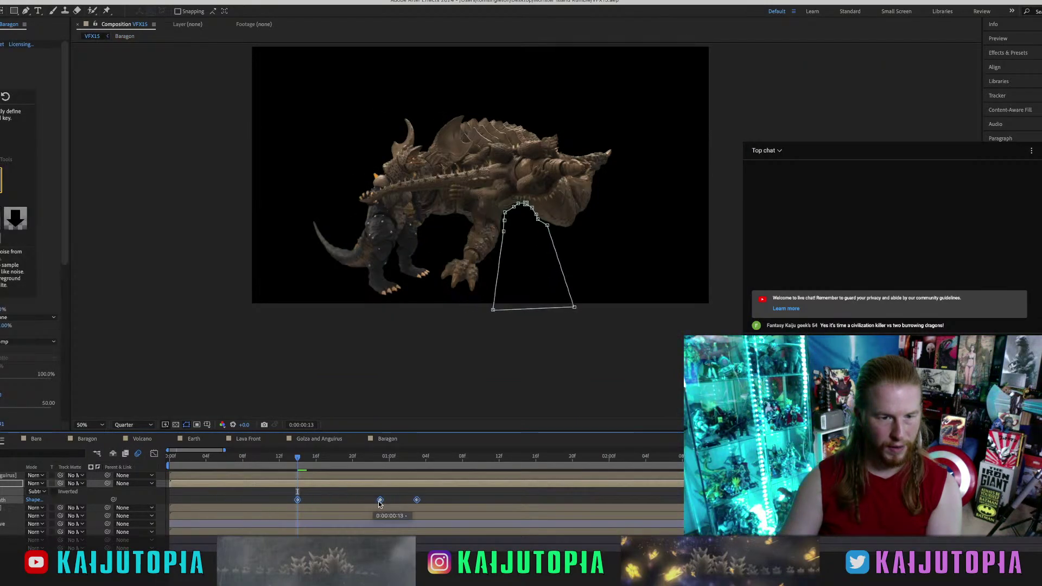
pyautogui.click(268, 500)
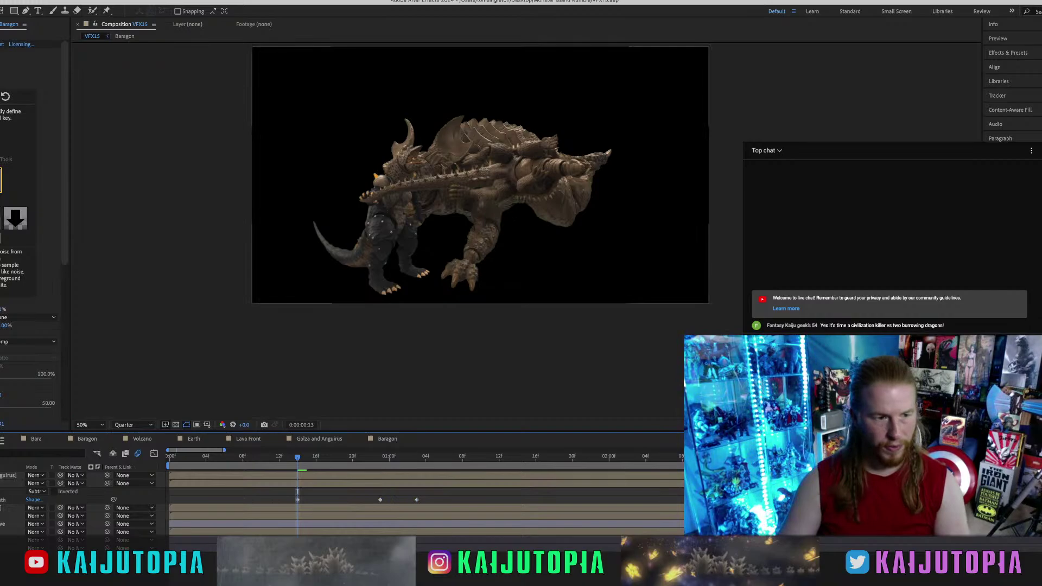
# Play the retimed Baragon shot, save the project and scrub back to frame 13.
pyautogui.press('space')
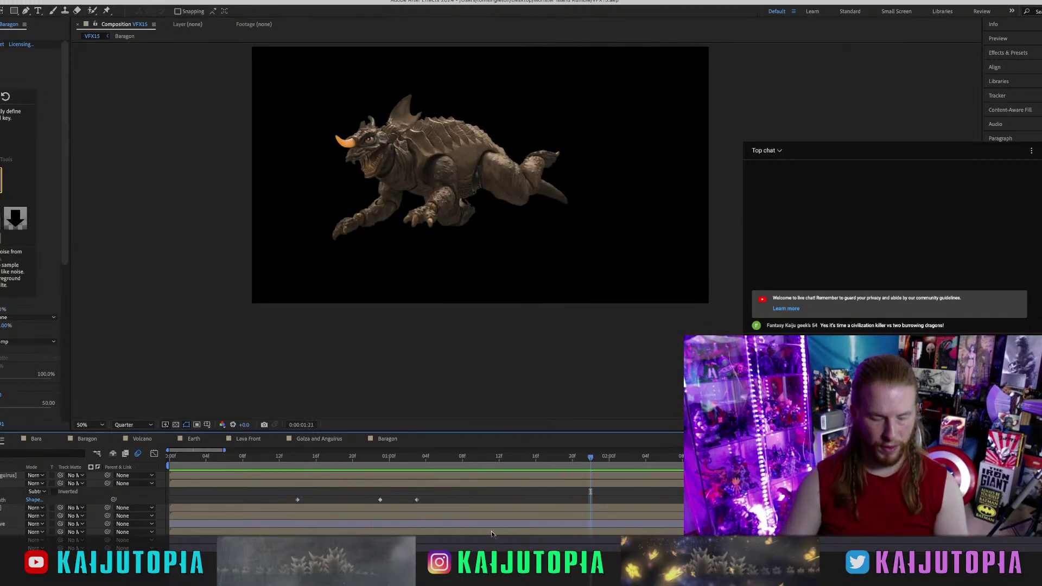
pyautogui.press('super+s')
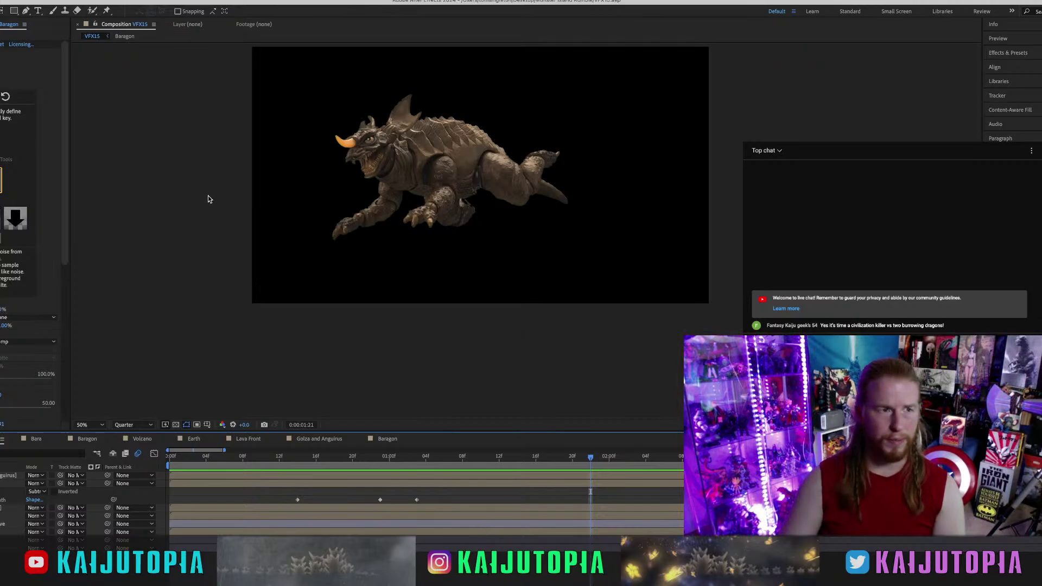
pyautogui.click(302, 460)
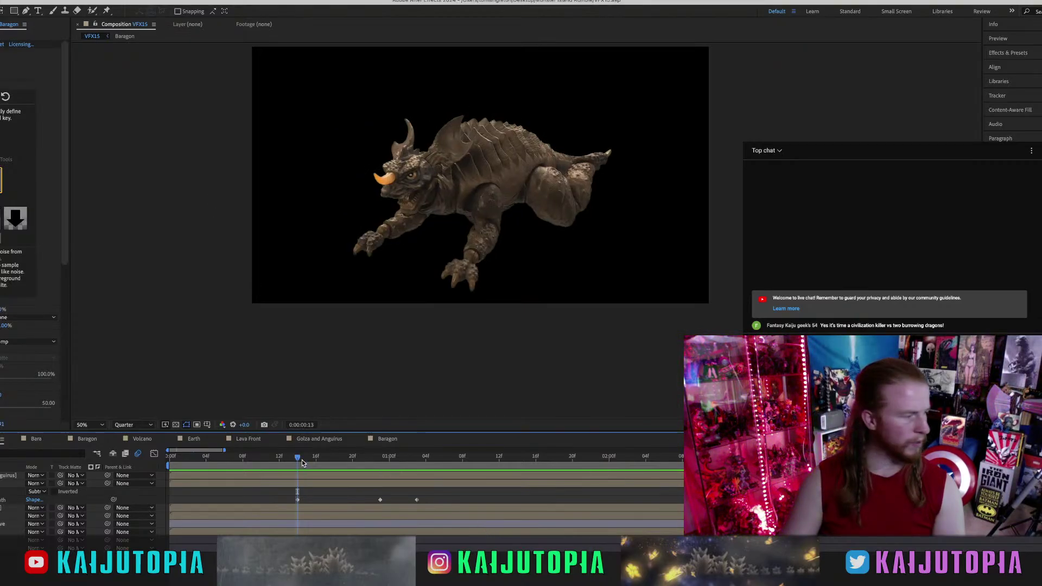
pyautogui.moveTo(316, 460)
pyautogui.mouseDown()
pyautogui.moveTo(392, 461)
pyautogui.moveTo(299, 463)
pyautogui.mouseUp()
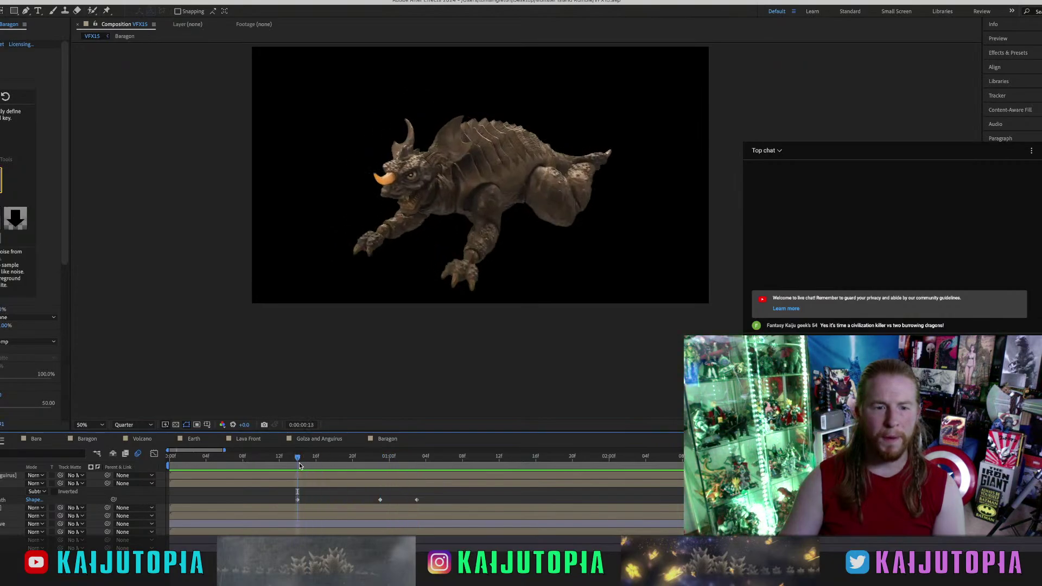
# Scale the Baragon layer down uniformly to 44%.
pyautogui.click(298, 492)
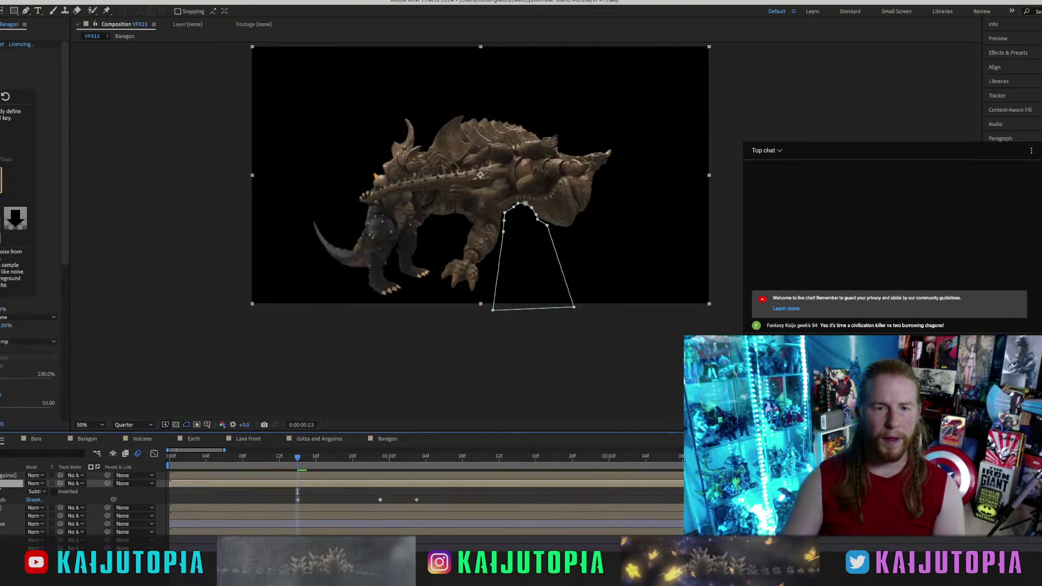
pyautogui.press('s')
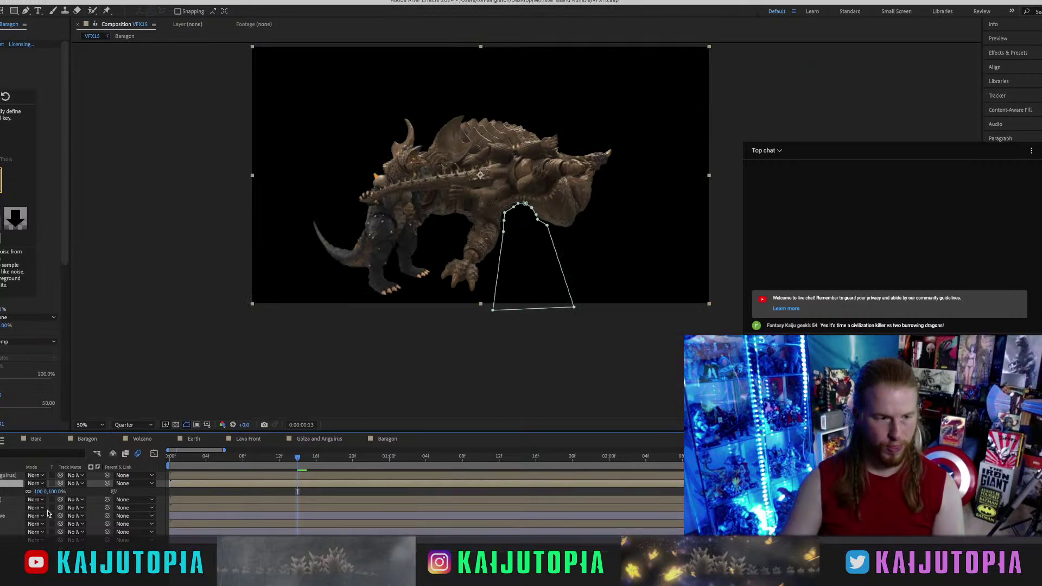
pyautogui.moveTo(42, 493); pyautogui.dragTo(14, 491)
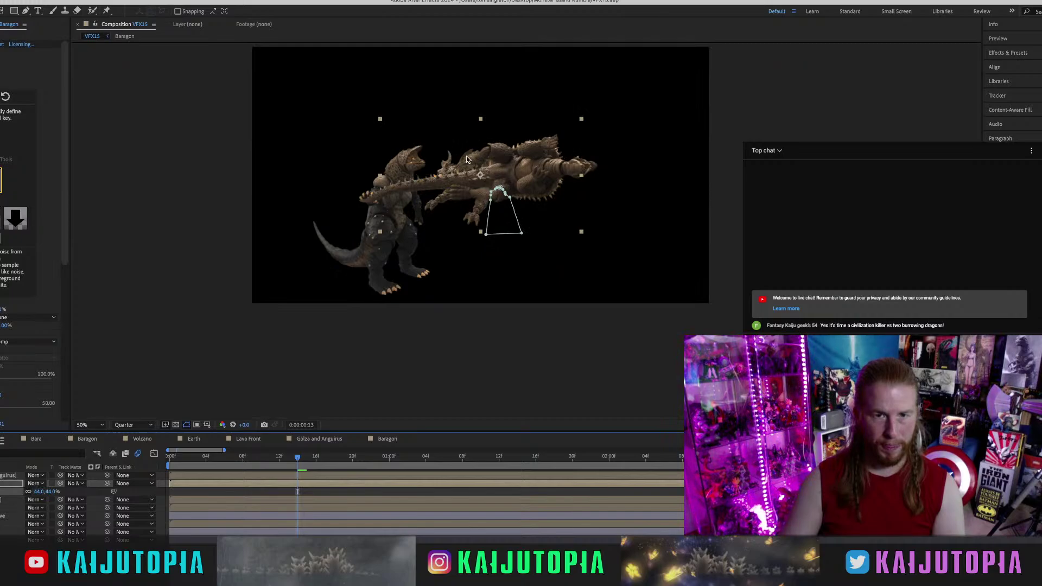
# Place Baragon behind Anguirus at about 2456, 932, rotated about 28°, and fine-tune the layer's scale to 43%.
pyautogui.moveTo(466, 156); pyautogui.dragTo(543, 148)
pyautogui.press('w')
pyautogui.press('v')
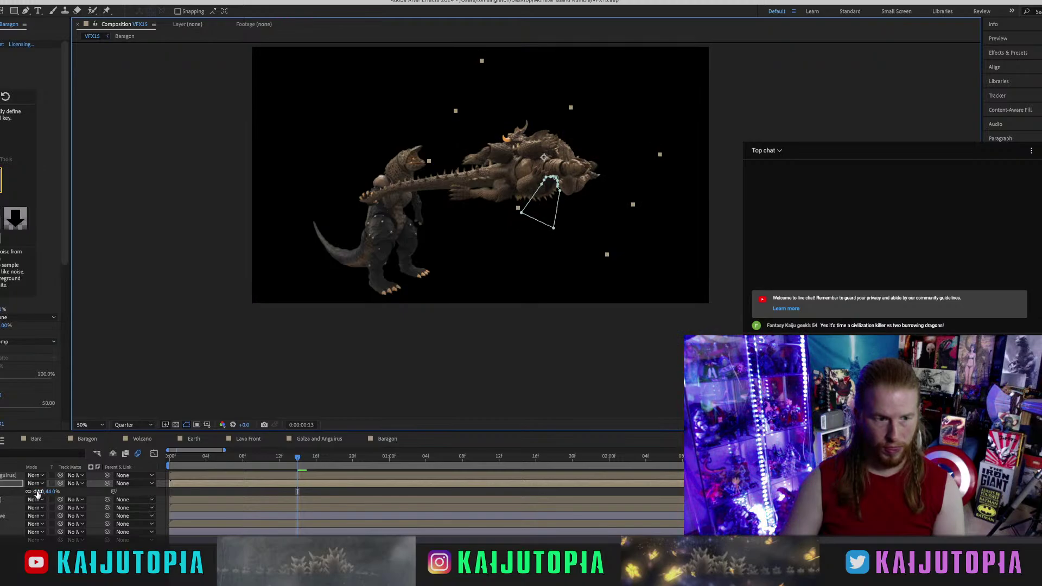
pyautogui.moveTo(37, 492); pyautogui.dragTo(35, 492)
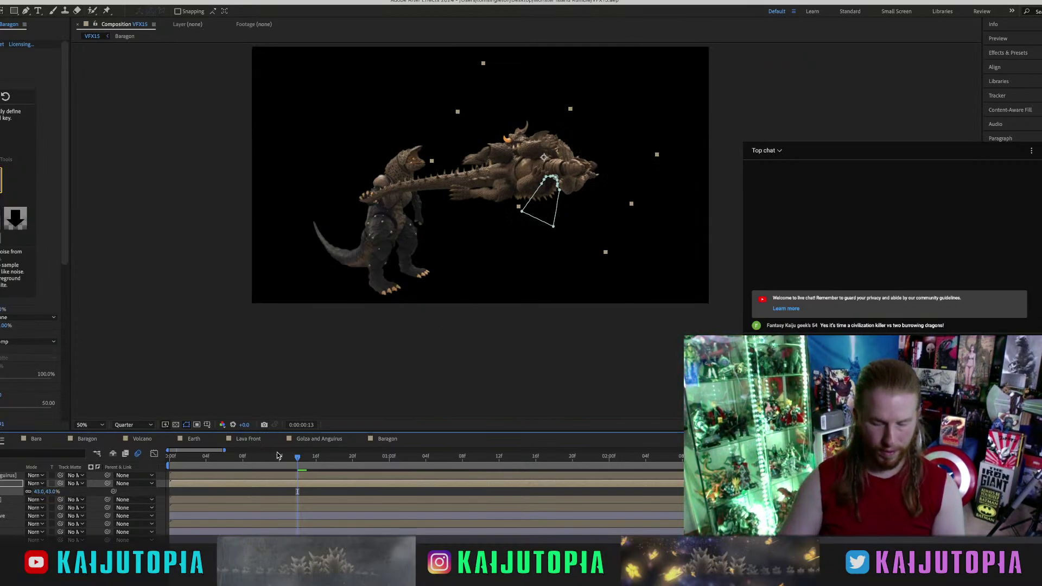
# Add position and rotation keyframes to the Baragon layer at frame 13 and play onward to 0:00:01:04.
pyautogui.press('p')
pyautogui.hotkey('shift', 'r')
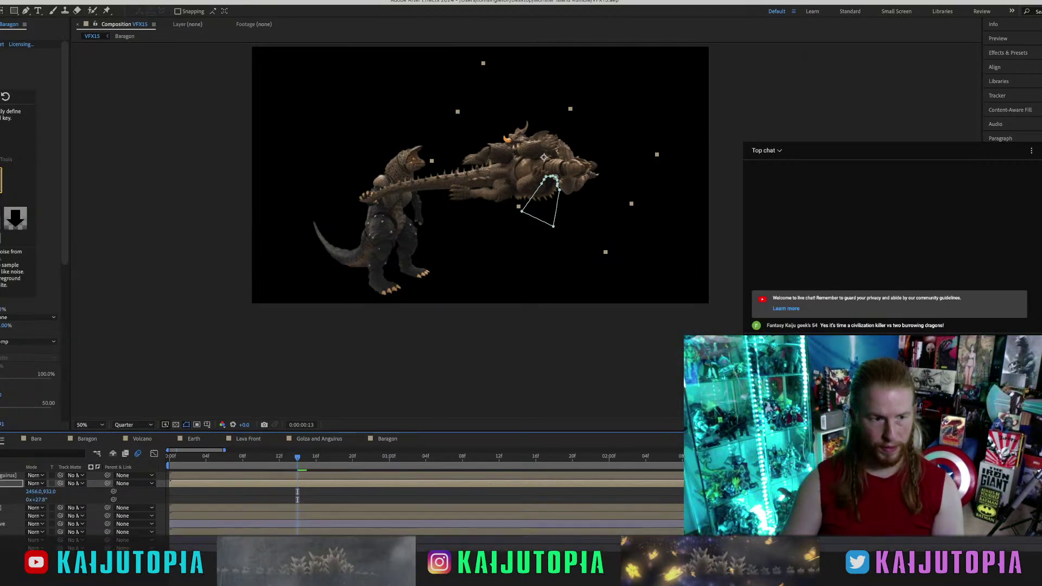
pyautogui.press('space')
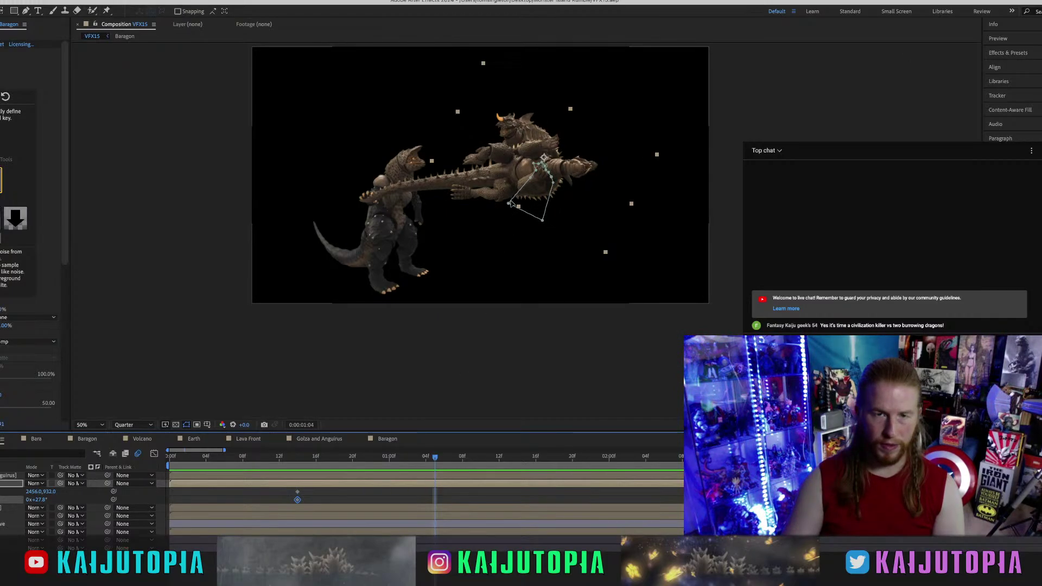
# Try posing Baragon above Anguirus at 0:00:01:04, at about 2744, 528 with about -16° rotation, and scrub the movement.
pyautogui.press('w')
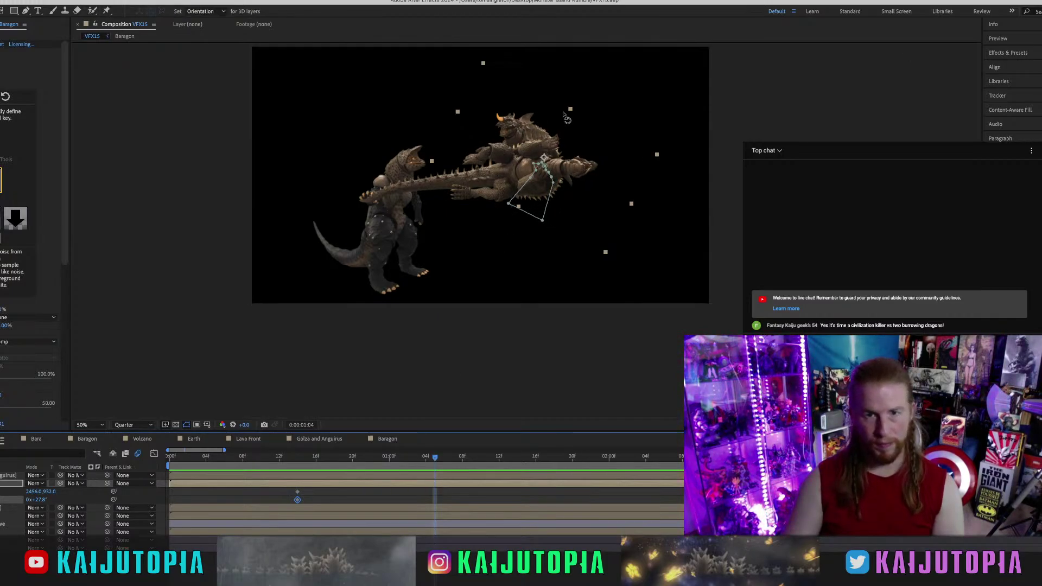
pyautogui.moveTo(534, 119); pyautogui.dragTo(551, 103)
pyautogui.press('v')
pyautogui.press('w')
pyautogui.press('v')
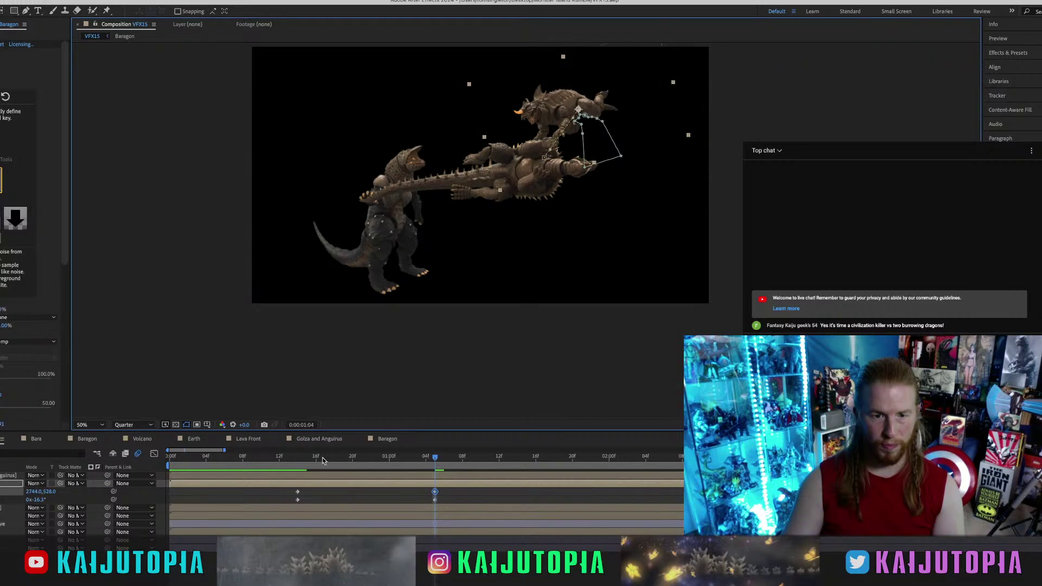
pyautogui.moveTo(323, 460); pyautogui.dragTo(431, 455)
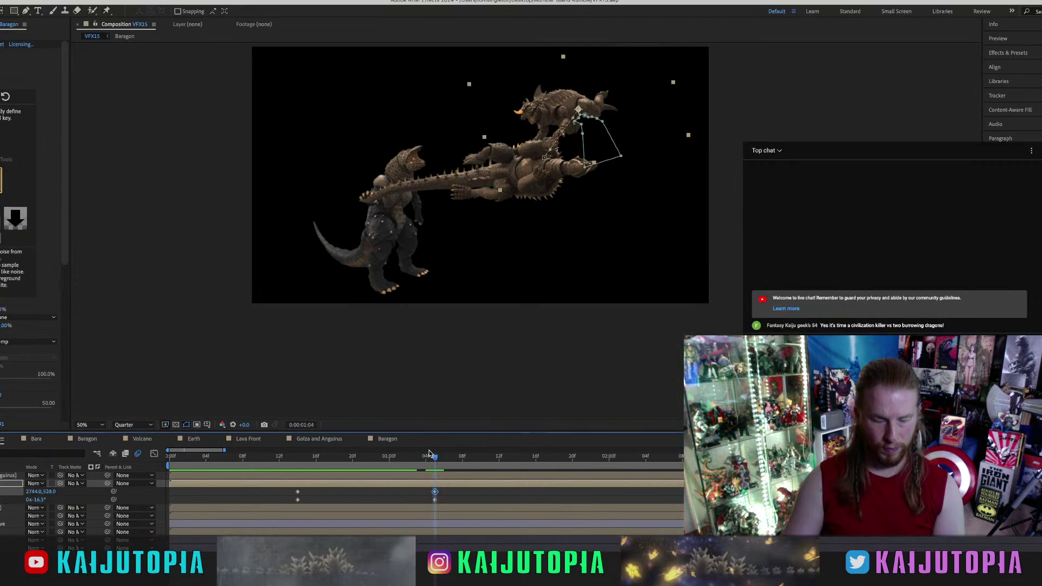
# Re-pose Baragon upright at 0:00:01:04, at about 2748, 860 with about 83° rotation, and play the movement.
pyautogui.press('w')
pyautogui.moveTo(612, 95); pyautogui.dragTo(591, 125)
pyautogui.press('v')
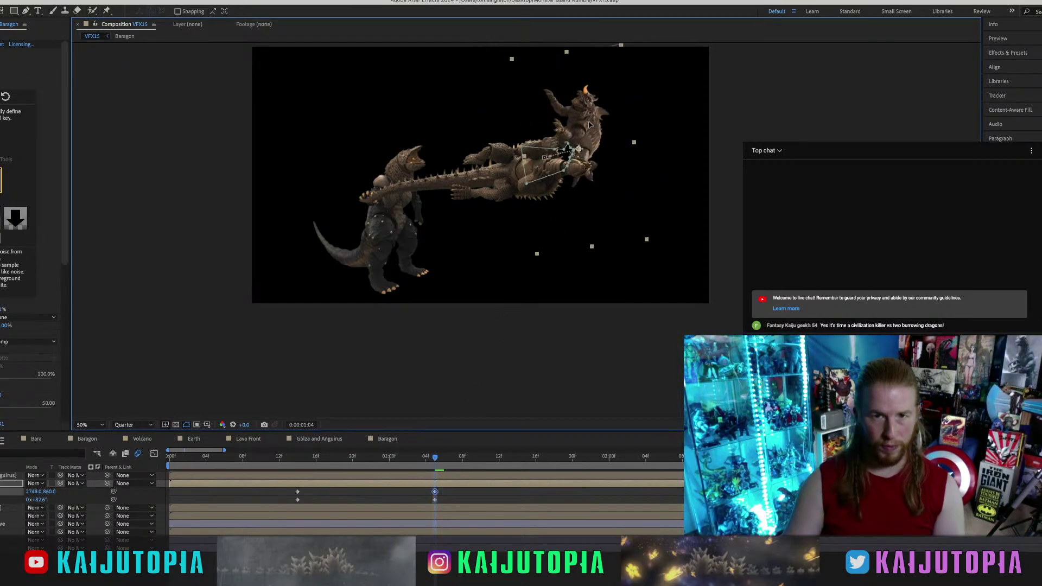
pyautogui.press('space')
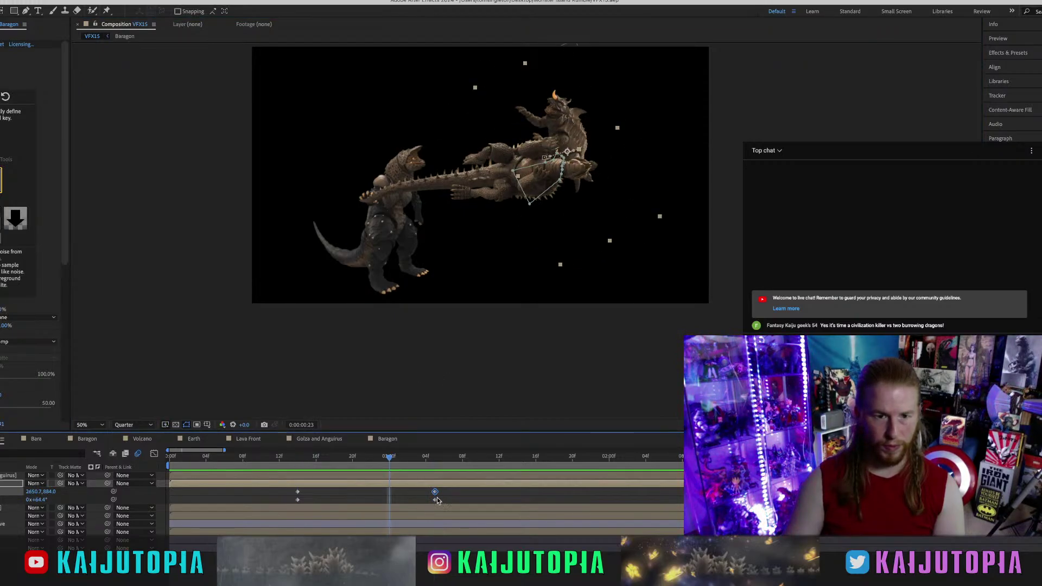
# Try a faster move by pulling Baragon's second keyframe pair nearer the first, scrub it, and return the pair to 0:00:01:04.
pyautogui.moveTo(436, 496); pyautogui.dragTo(343, 495)
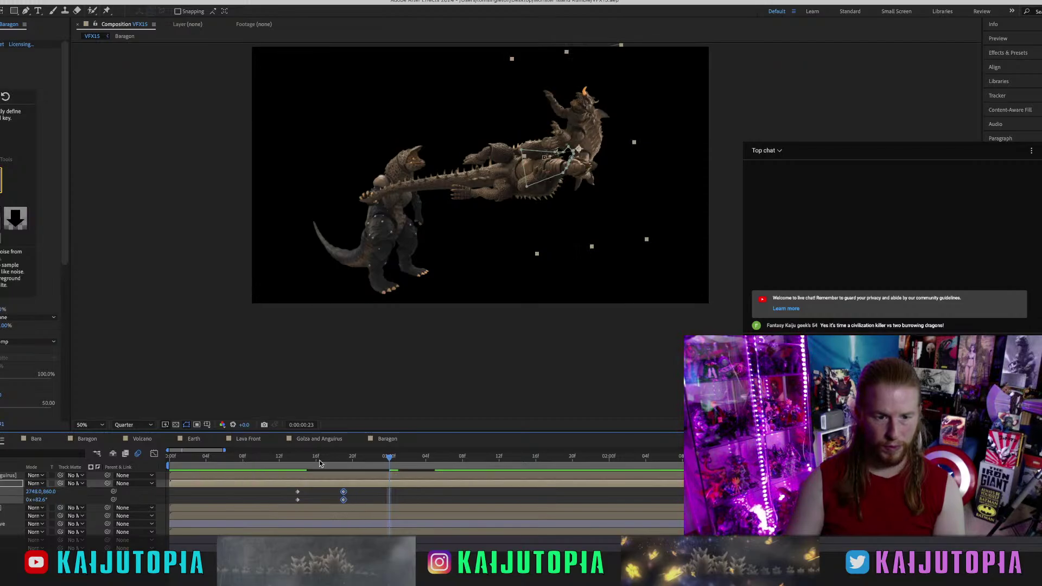
pyautogui.moveTo(296, 456); pyautogui.dragTo(470, 462)
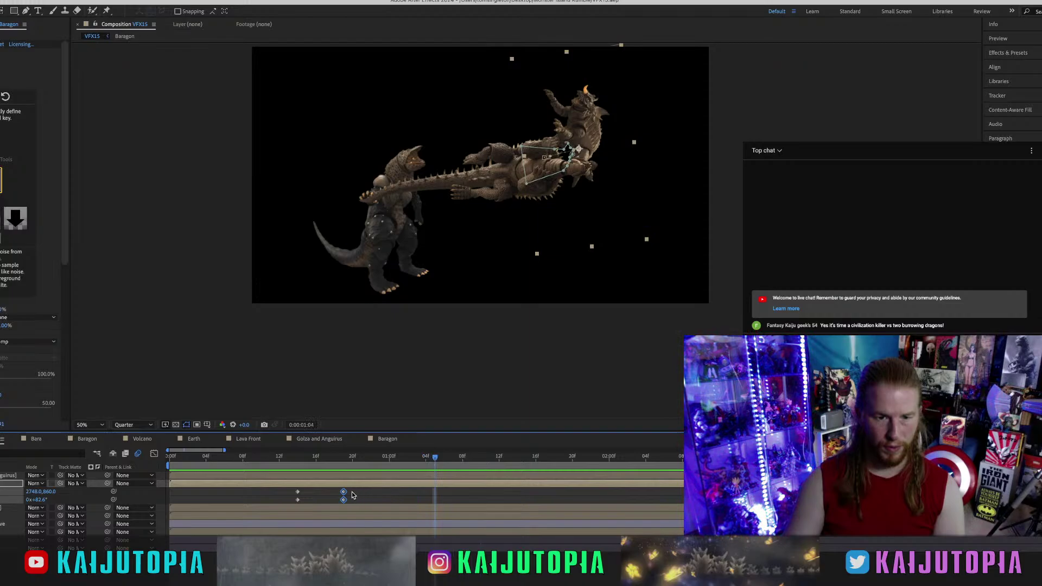
pyautogui.moveTo(344, 493); pyautogui.dragTo(381, 498)
# At 0:00:01:04, move Baragon up and away from Anguirus to about 2876, 612, rotated about 112°, and play the result.
pyautogui.press('w')
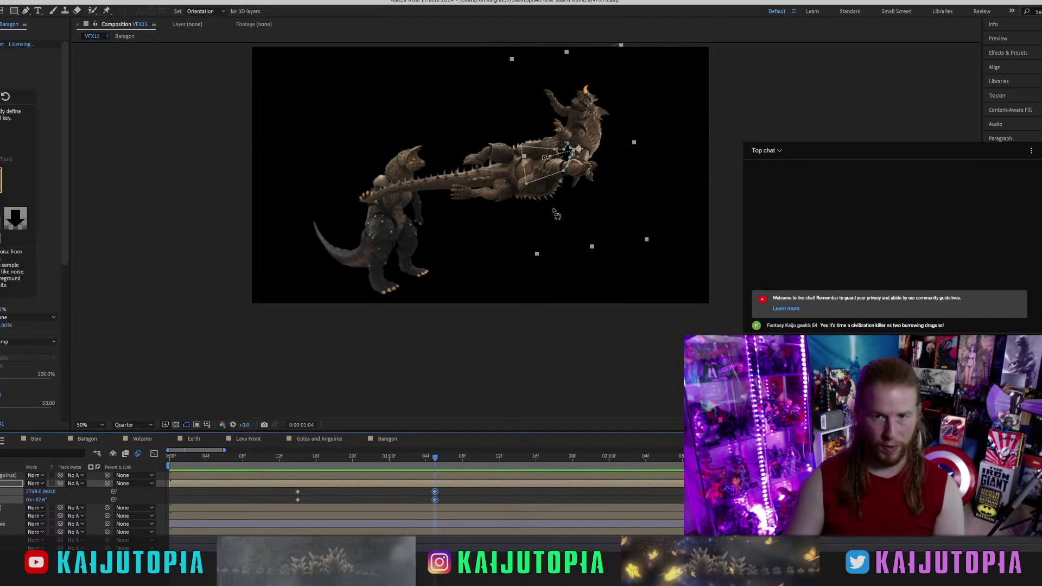
pyautogui.moveTo(592, 99); pyautogui.dragTo(614, 99)
pyautogui.press('v')
pyautogui.click(417, 457)
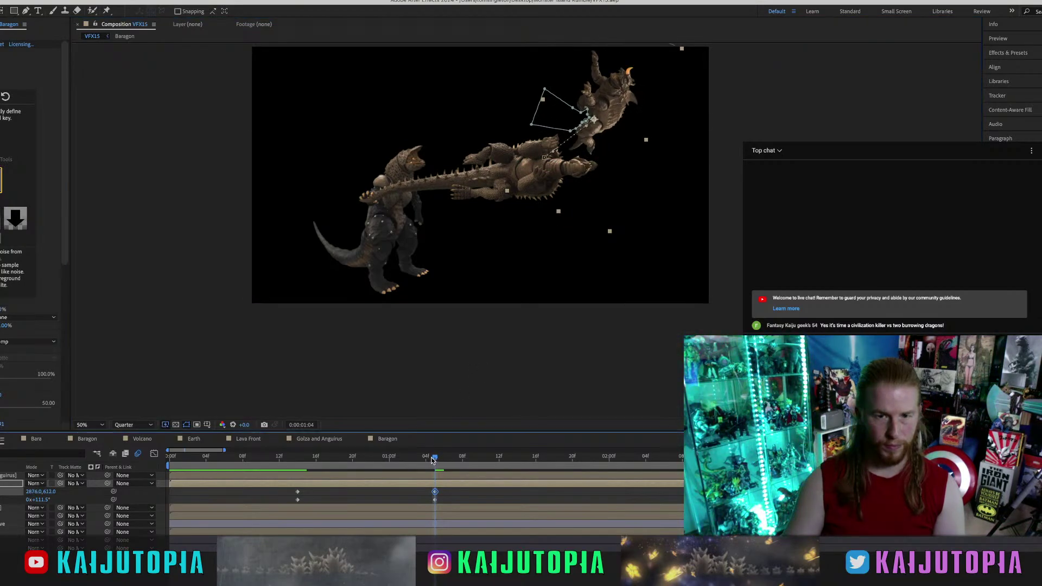
pyautogui.press('space')
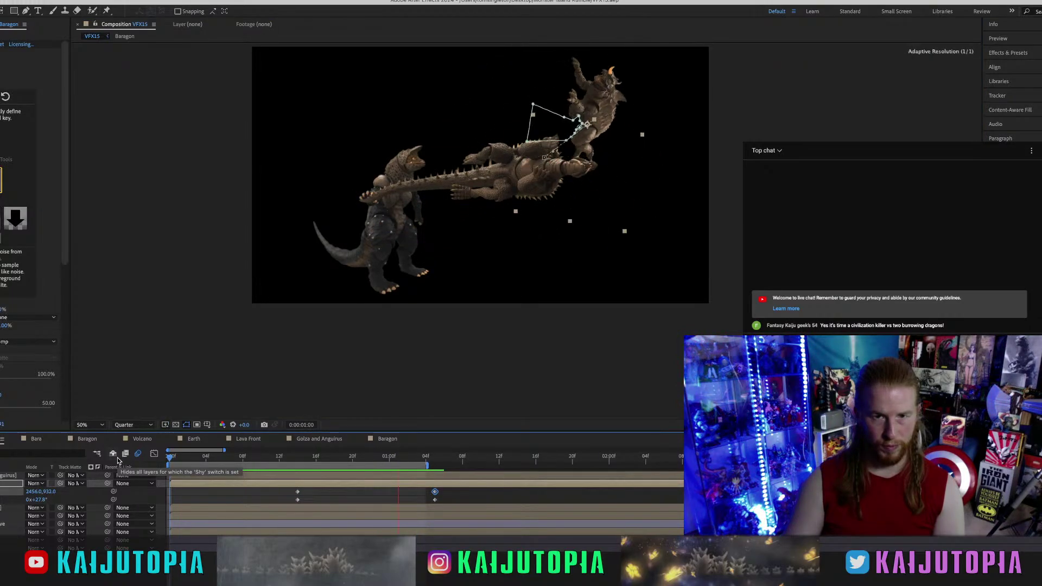
pyautogui.press('space')
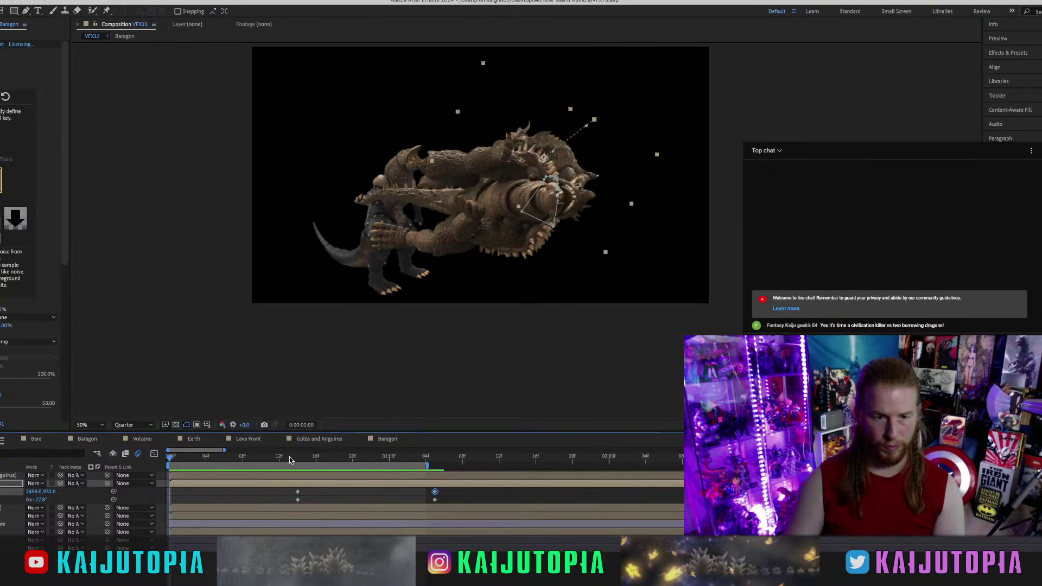
# Speed up the knock-back by moving Baragon's second position and rotation keyframe pair to 0:00:00:19, save the project, and play the movement.
pyautogui.moveTo(290, 460); pyautogui.dragTo(389, 457)
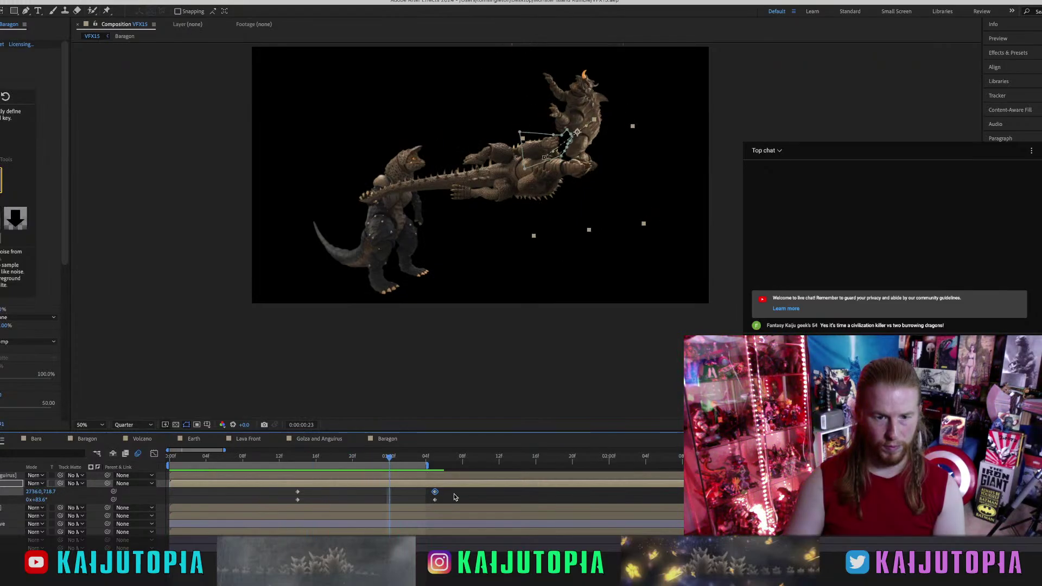
pyautogui.moveTo(436, 499); pyautogui.dragTo(355, 499)
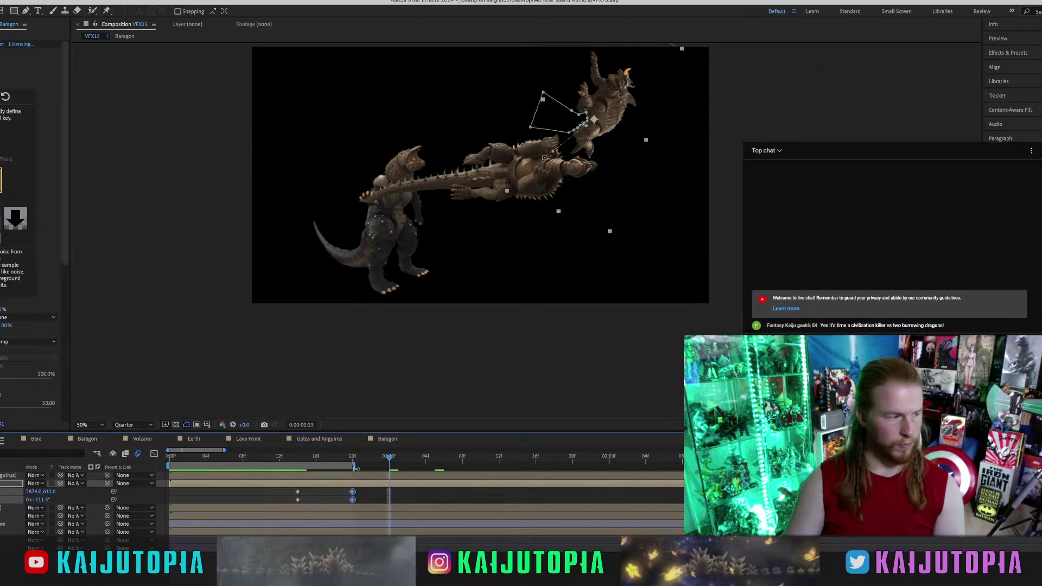
pyautogui.press('super+s')
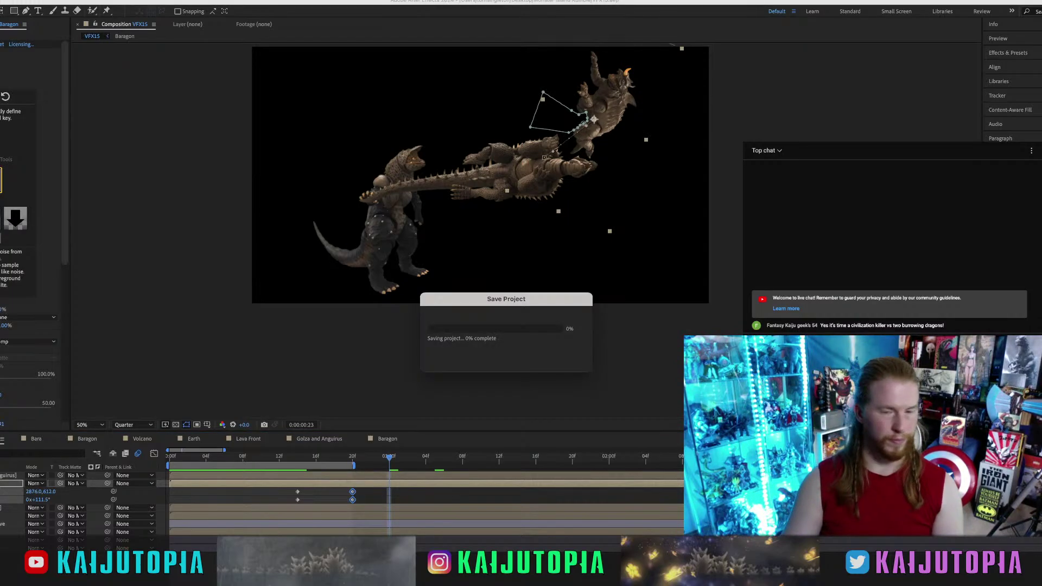
pyautogui.click(320, 493)
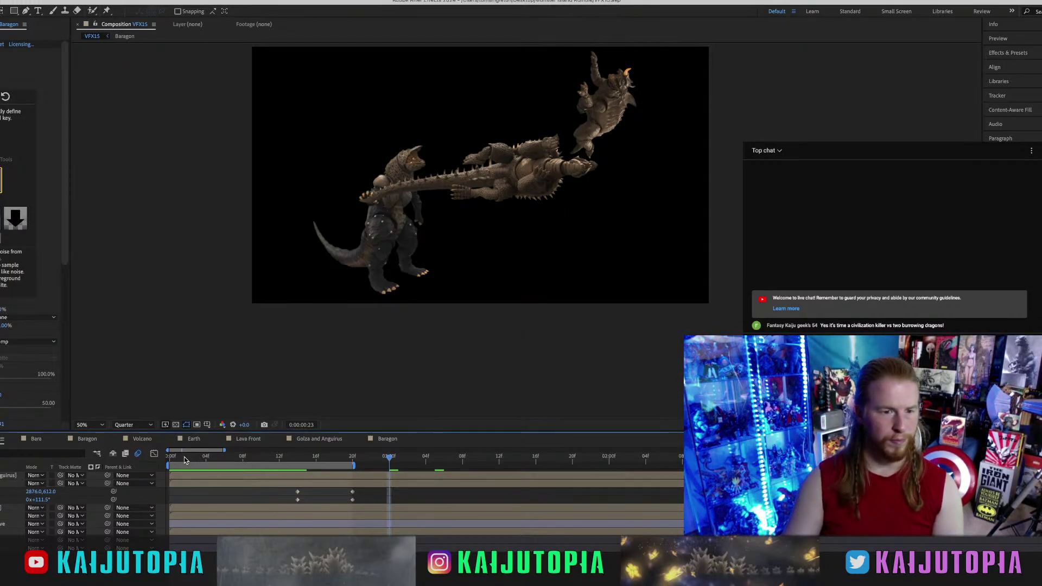
pyautogui.press('Home')
pyautogui.press('space')
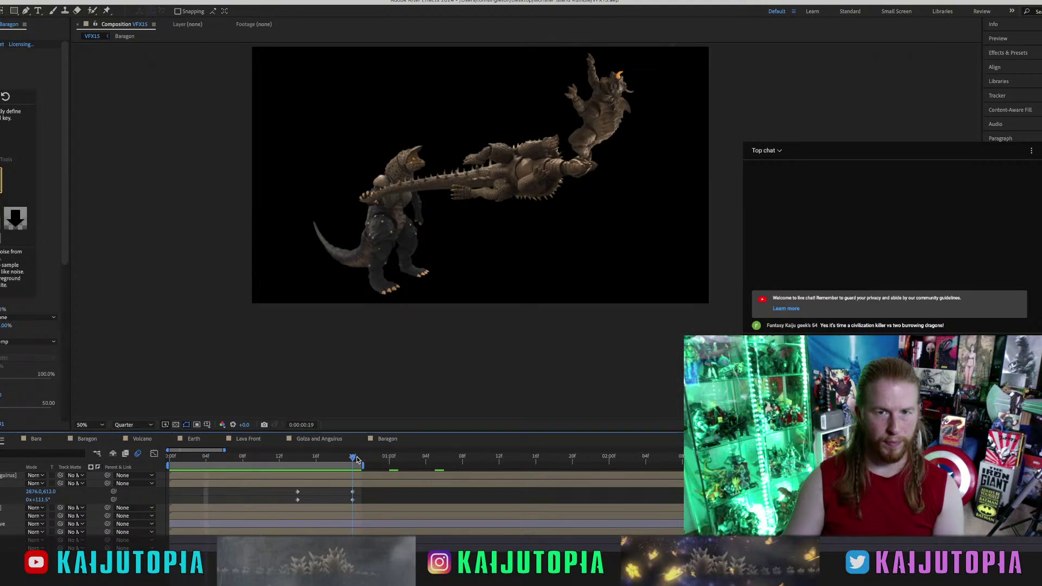
# Try a slightly slower move by placing Baragon's second keyframe pair at 0:00:00:21, and play it.
pyautogui.moveTo(356, 460); pyautogui.dragTo(341, 504)
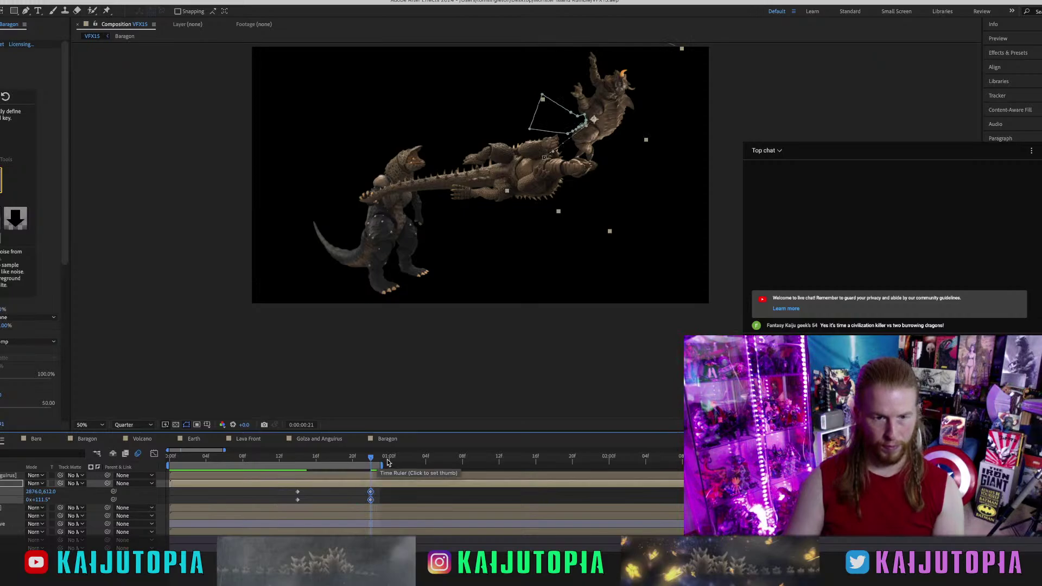
pyautogui.press('space')
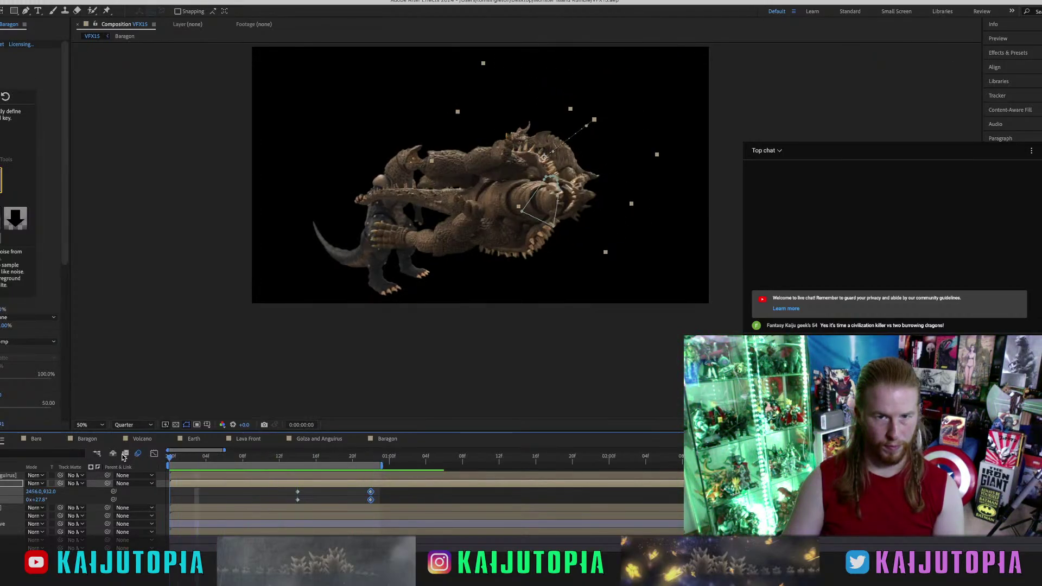
# Add a starting pose at 0:00:00:00 with Baragon at the frame's right edge, at about 3652, 820 with 12.1° rotation, and play it.
pyautogui.press('w')
pyautogui.moveTo(600, 168); pyautogui.dragTo(722, 149)
pyautogui.press('v')
pyautogui.press('space')
pyautogui.press('space')
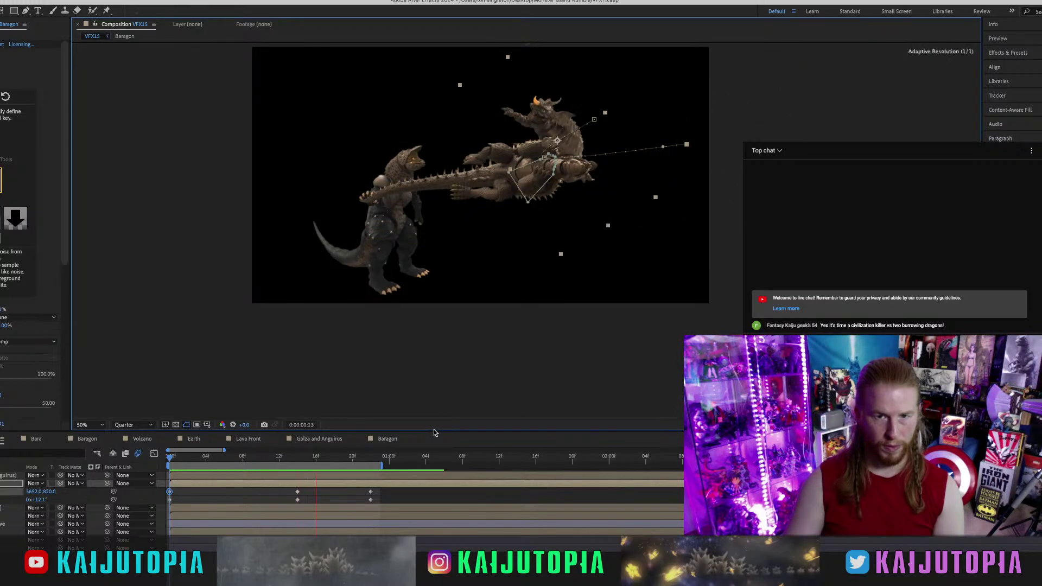
pyautogui.click(239, 497)
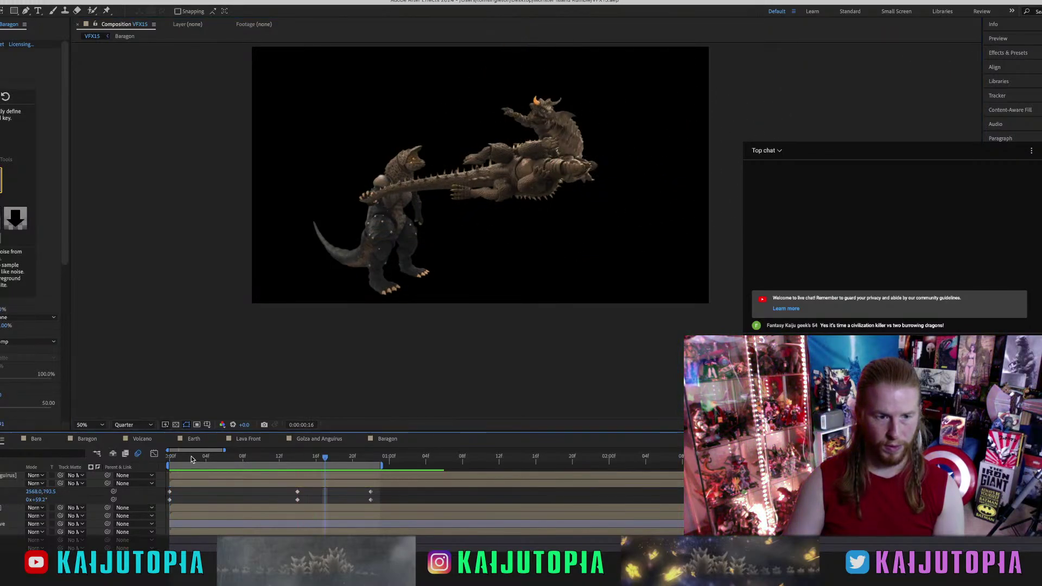
# Replay Baragon's movement from the first frame several times to judge its timing.
pyautogui.moveTo(191, 456); pyautogui.dragTo(152, 458)
pyautogui.press('space')
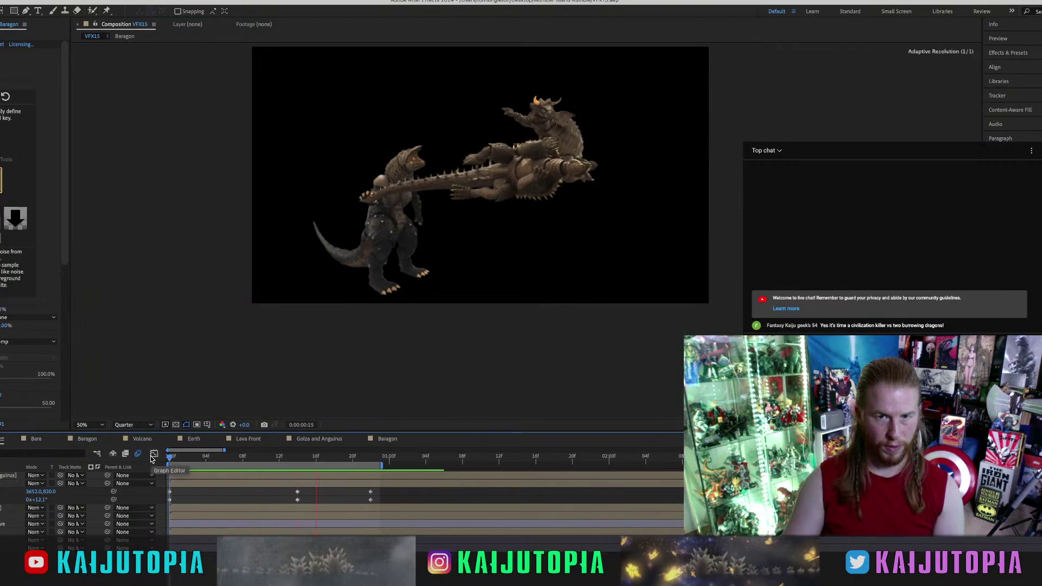
pyautogui.moveTo(177, 458); pyautogui.dragTo(147, 460)
pyautogui.press('space')
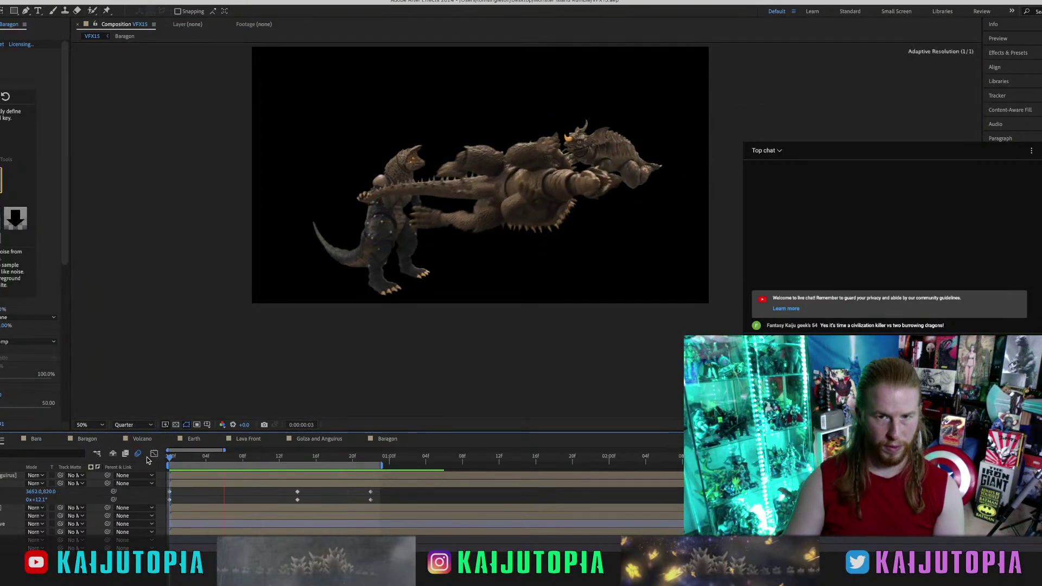
pyautogui.press('space')
pyautogui.press('space')
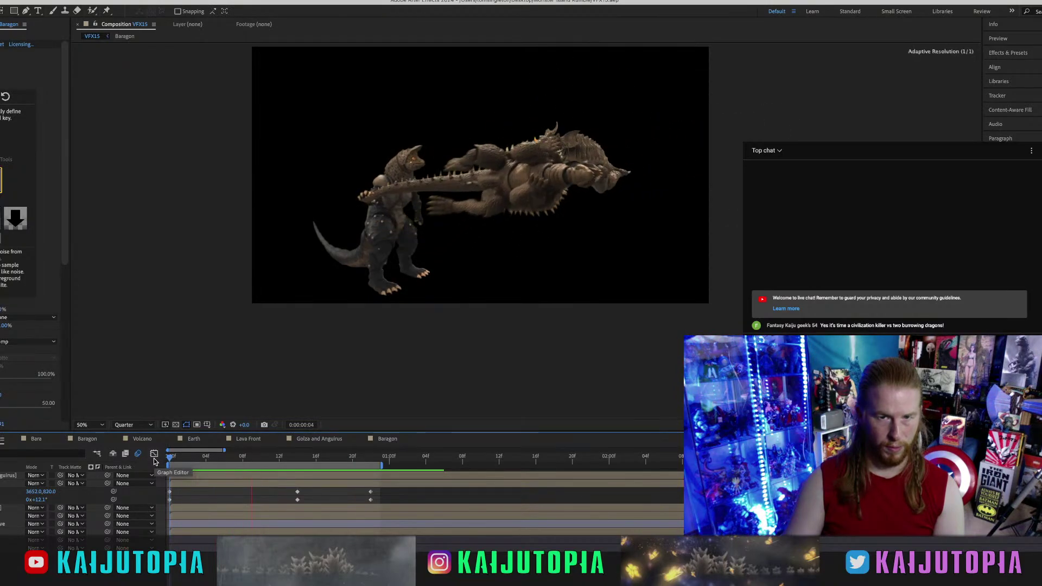
pyautogui.press('space')
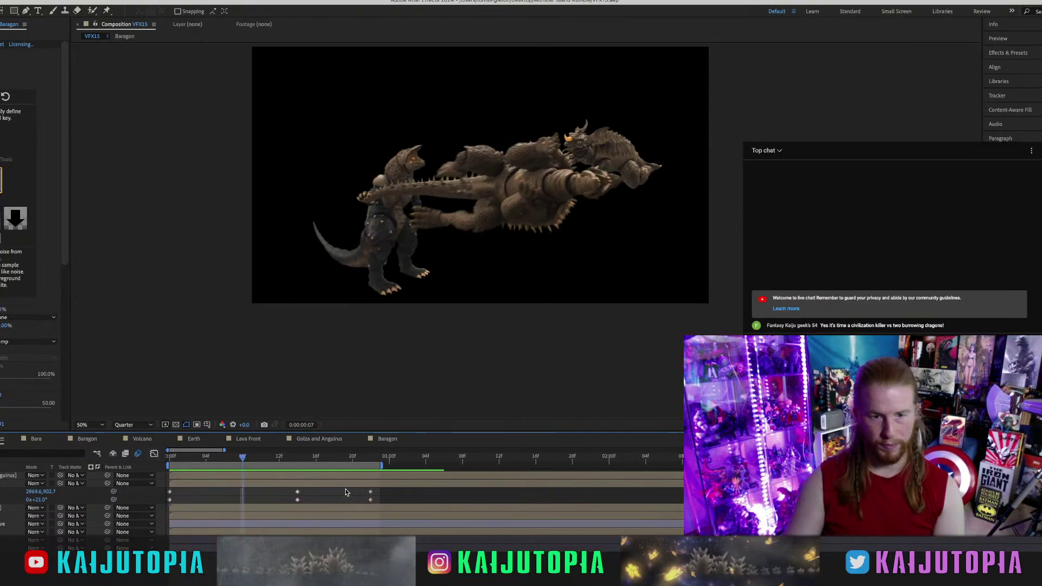
# Move Baragon's last position and rotation keyframe pair to 0:00:00:19 and play the movement.
pyautogui.moveTo(381, 490); pyautogui.dragTo(352, 496)
pyautogui.click(348, 493)
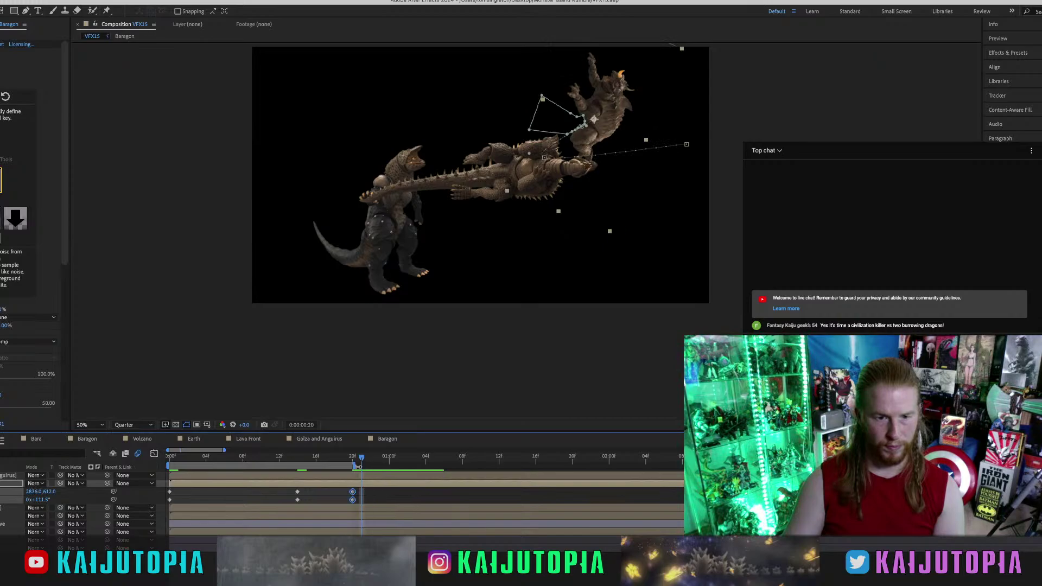
pyautogui.press('space')
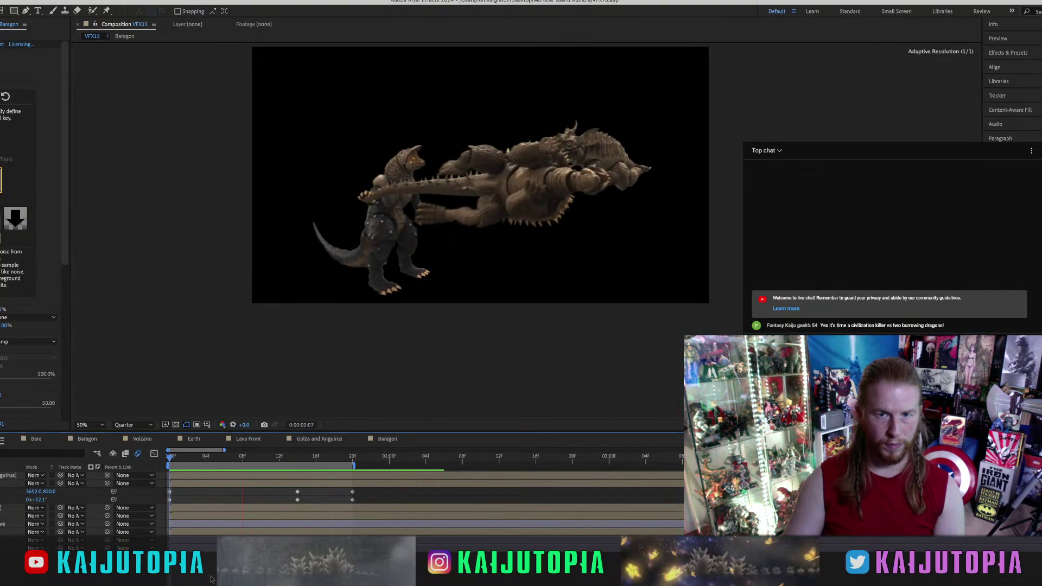
pyautogui.press('space')
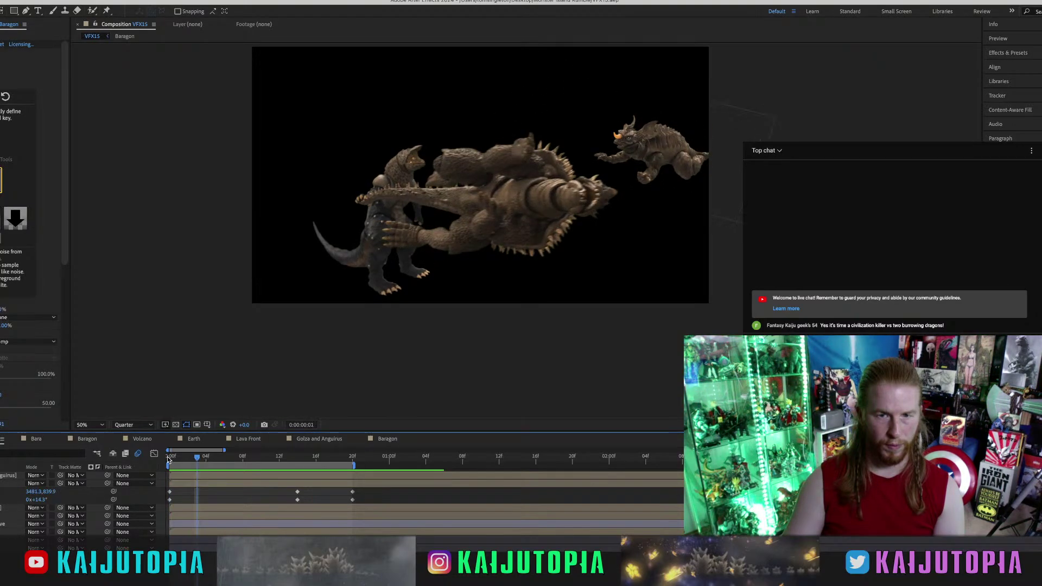
# At 0:00:00:00, move Baragon fully outside the right of the frame to about 4400, 728, and play the movement.
pyautogui.click(168, 458)
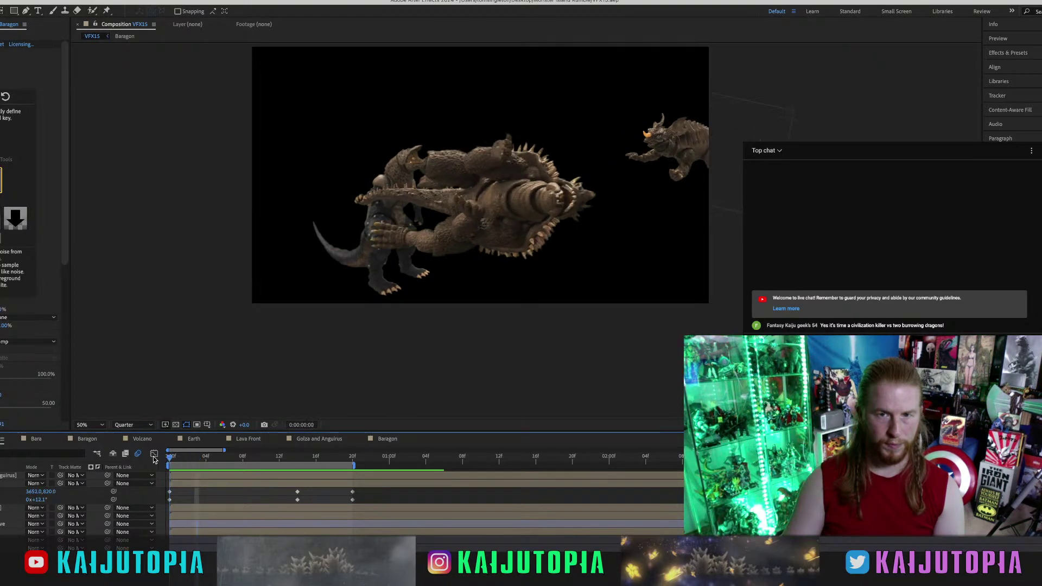
pyautogui.click(226, 486)
pyautogui.moveTo(705, 135); pyautogui.dragTo(788, 126)
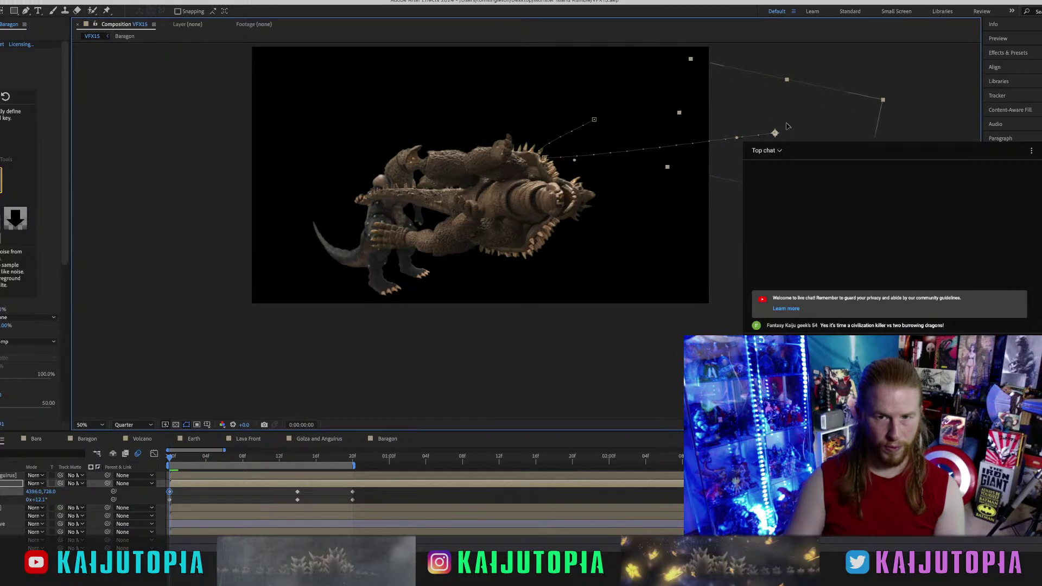
pyautogui.click(246, 495)
pyautogui.press('space')
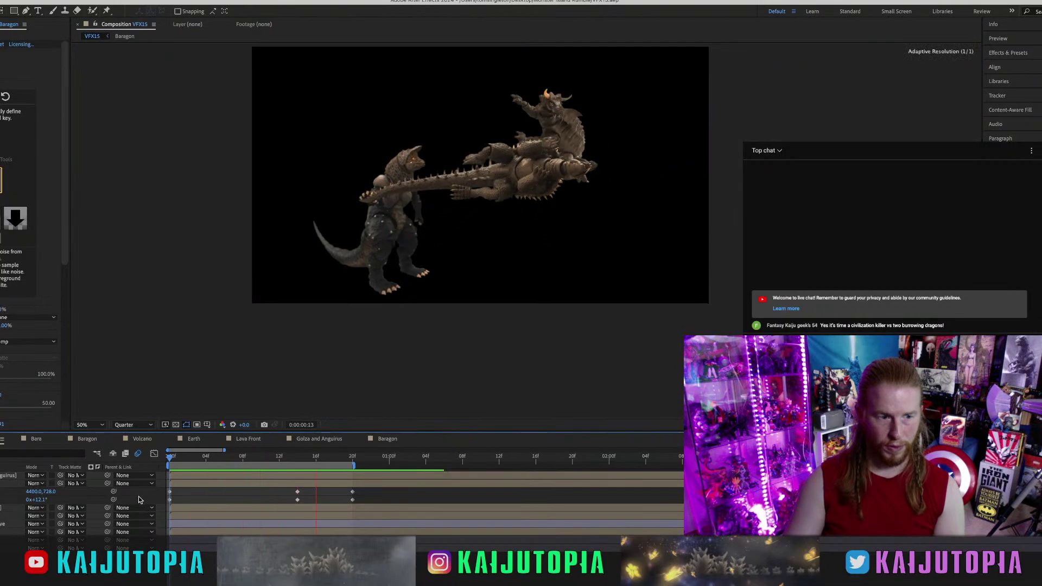
# Enable motion blur on the Baragon layer and play the blurred movement from the start.
pyautogui.press('F4')
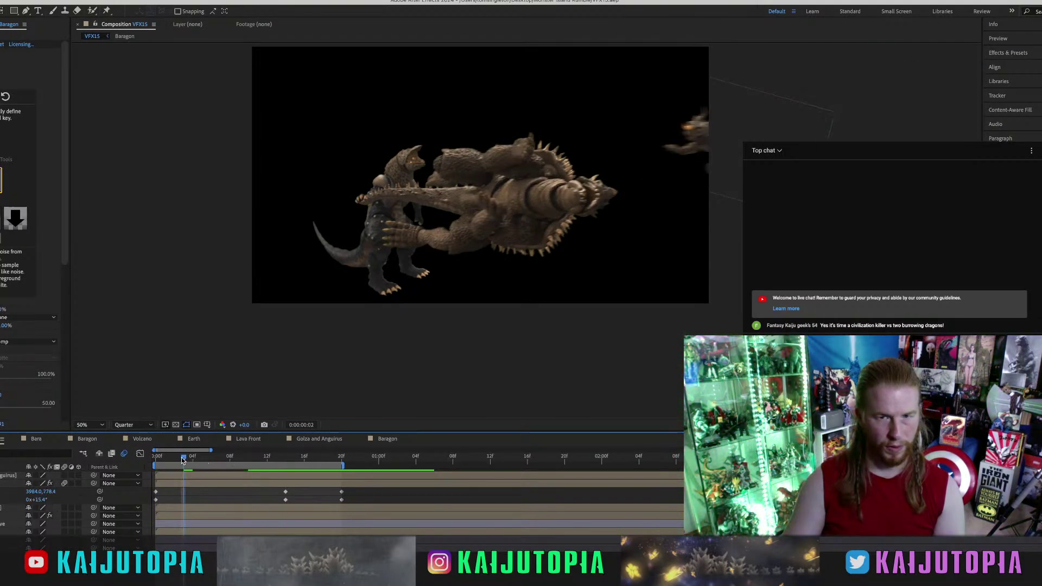
pyautogui.moveTo(182, 460); pyautogui.dragTo(115, 460)
pyautogui.press('space')
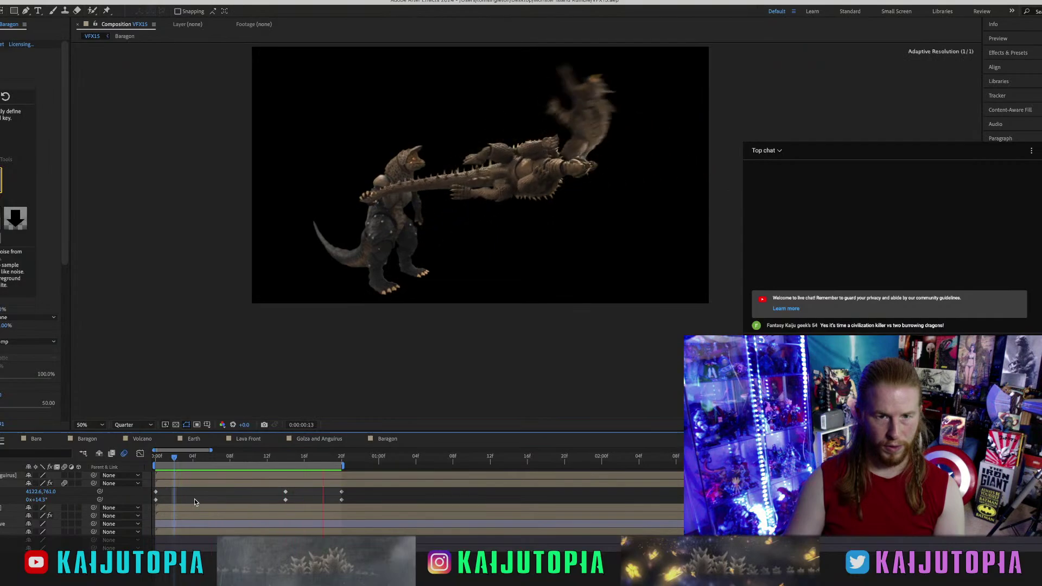
# Show the background and lava layers again and play the full composite from the first frame.
pyautogui.press('space')
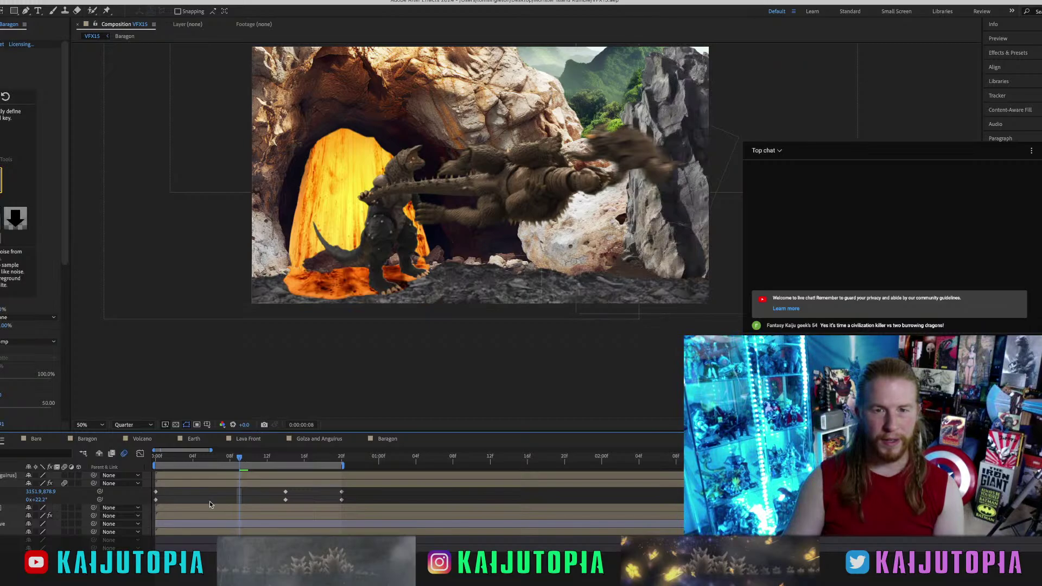
pyautogui.moveTo(180, 458); pyautogui.dragTo(154, 458)
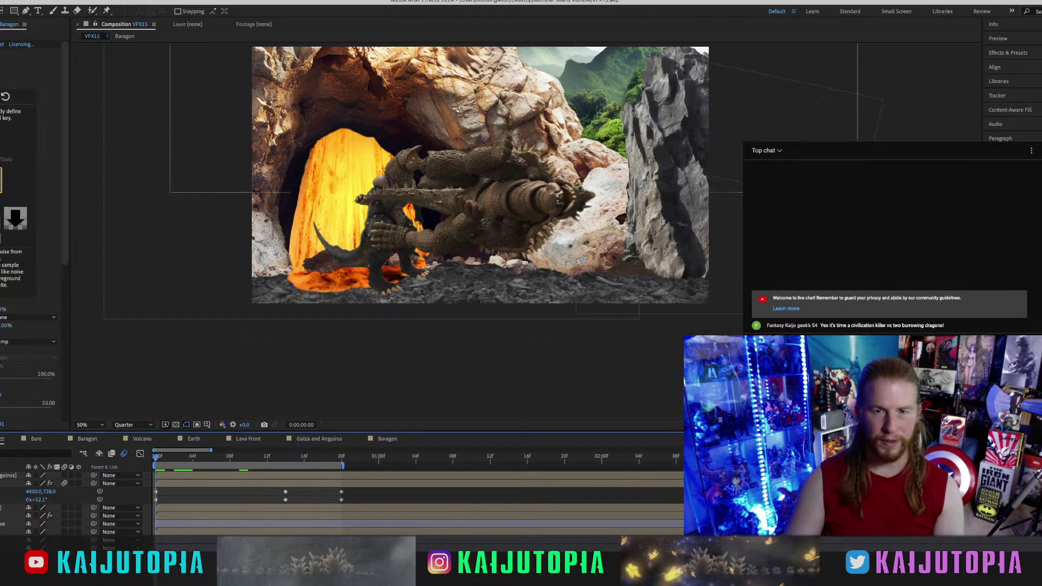
pyautogui.press('space')
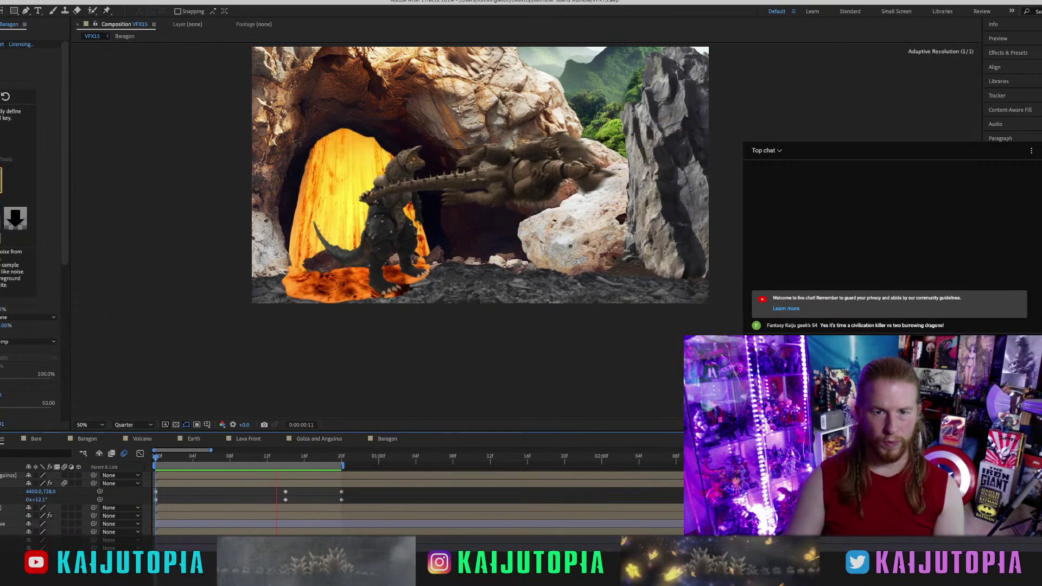
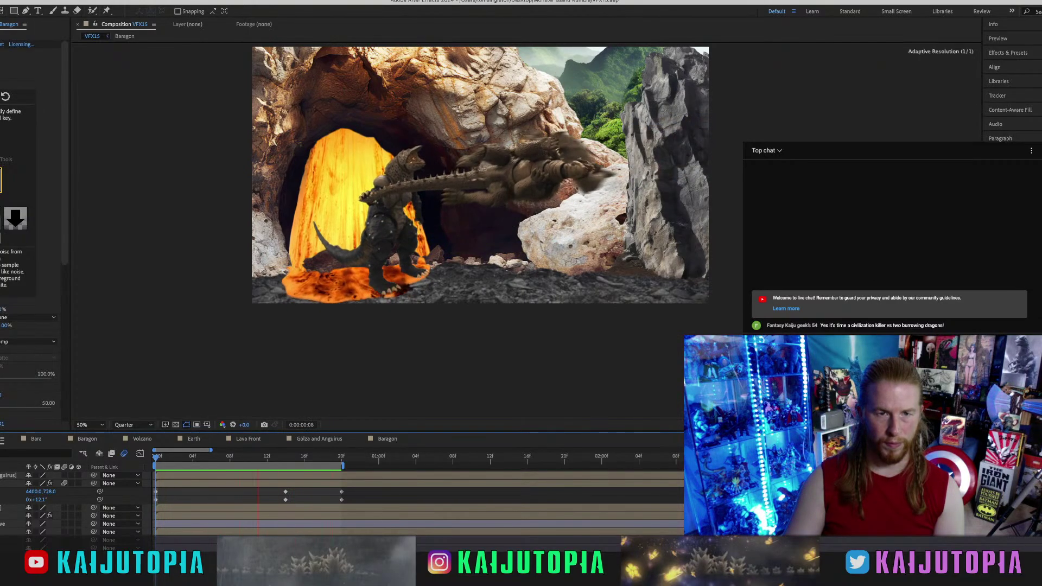
pyautogui.press('space')
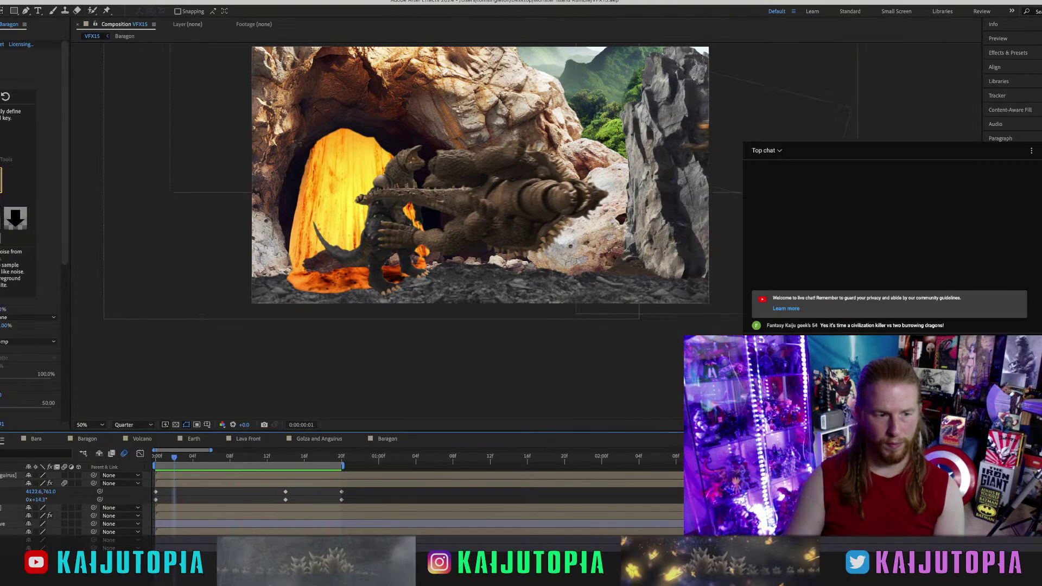
# Open the Lava Front composition from VFX15, try shifting its lava clip later in time, and play it.
pyautogui.doubleClick(342, 189)
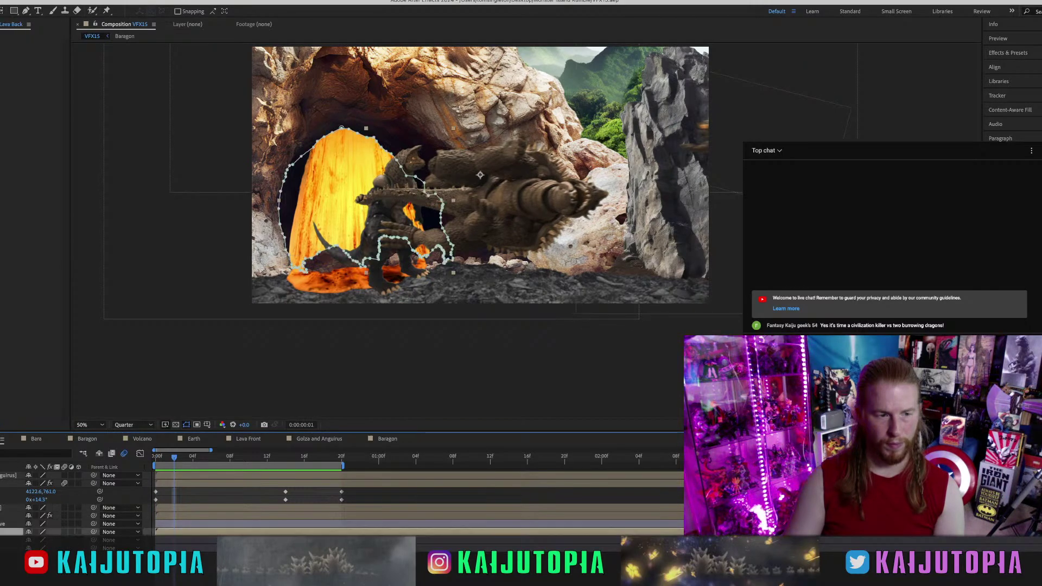
pyautogui.hotkey('shift', 'Escape')
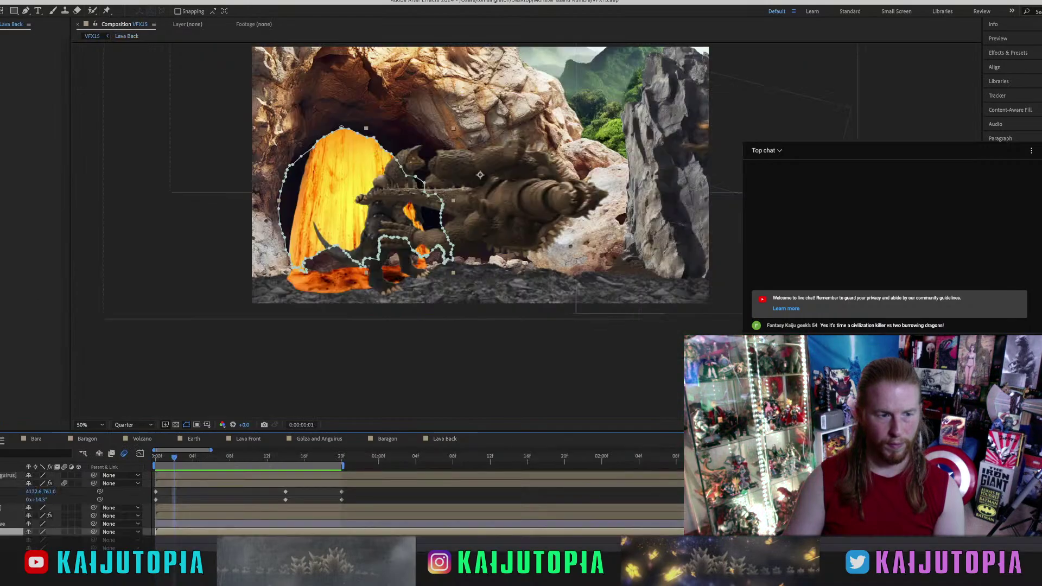
pyautogui.doubleClick(336, 279)
pyautogui.click(184, 476)
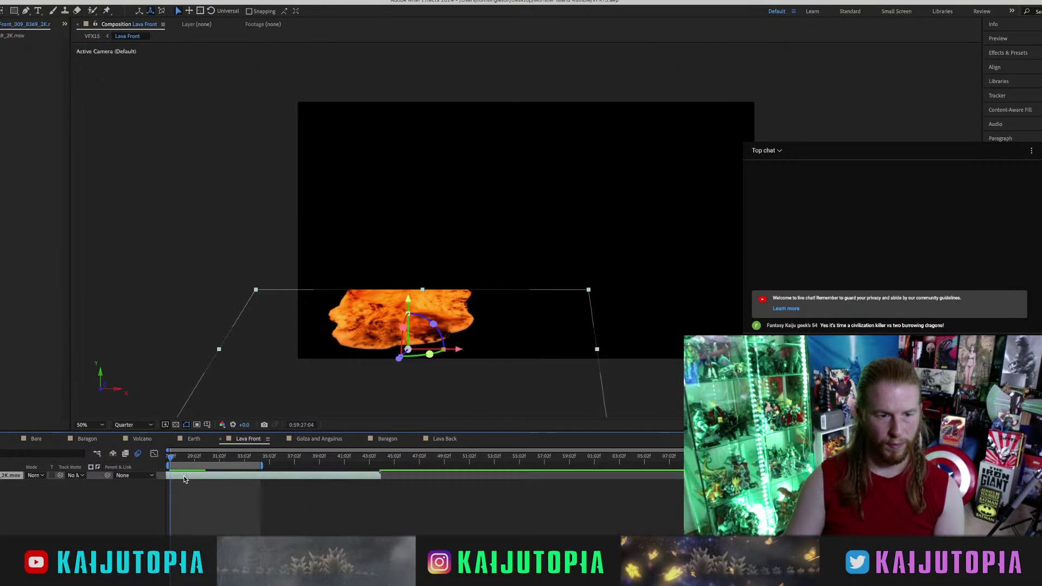
pyautogui.moveTo(190, 475); pyautogui.dragTo(205, 477)
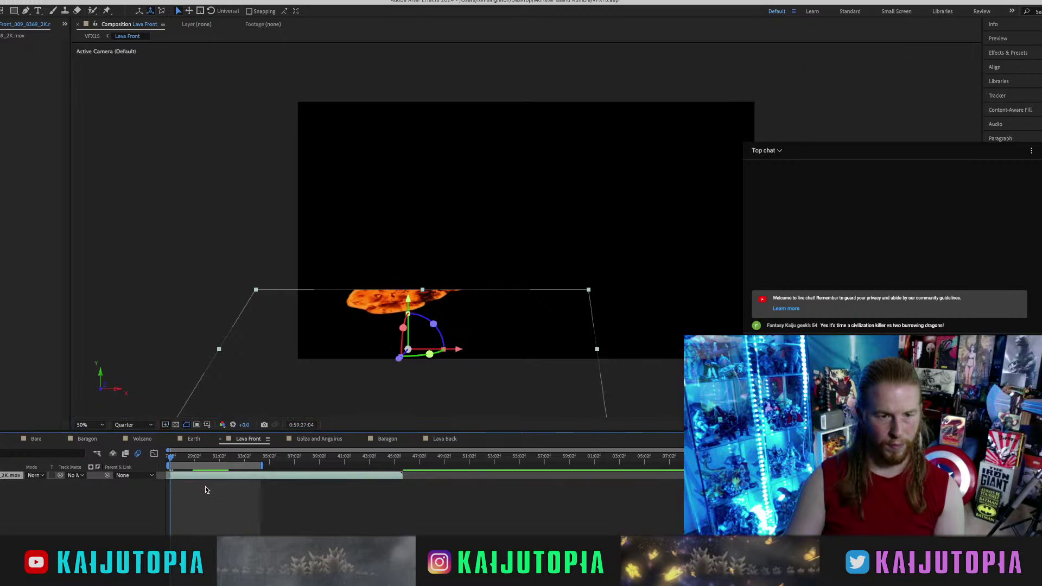
pyautogui.press('space')
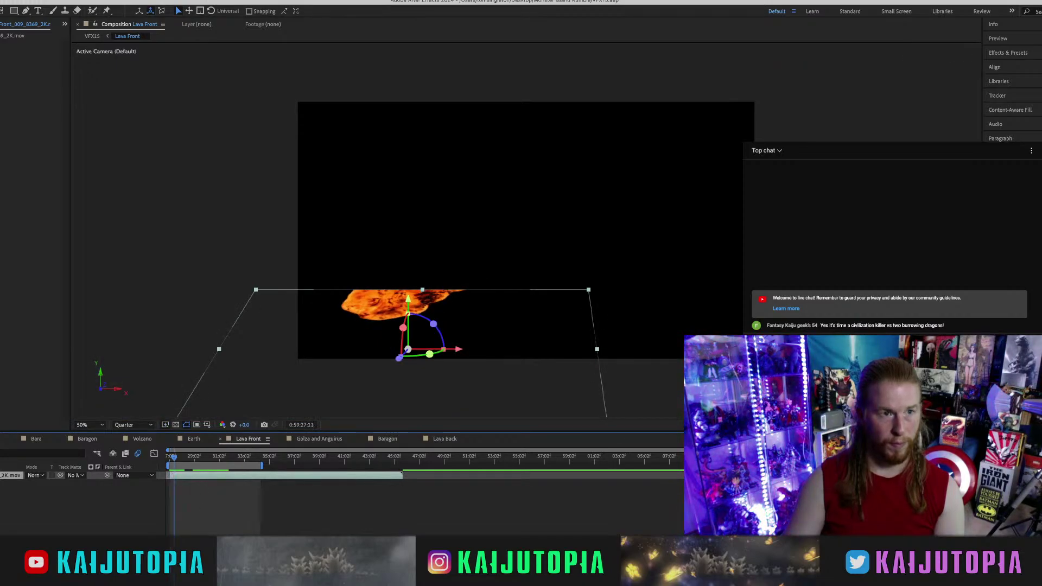
# Try slowing the Lava Front clip with a time stretch, play it, undo the clip changes, and return to VFX15.
pyautogui.click(57, 1)
pyautogui.moveTo(101, 119)
pyautogui.click(192, 142)
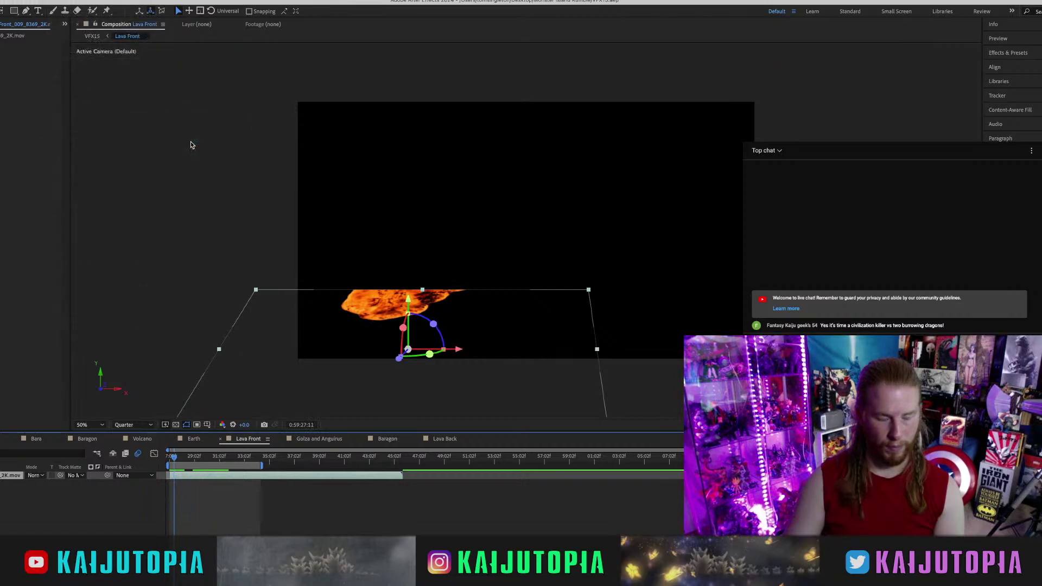
pyautogui.press('Return')
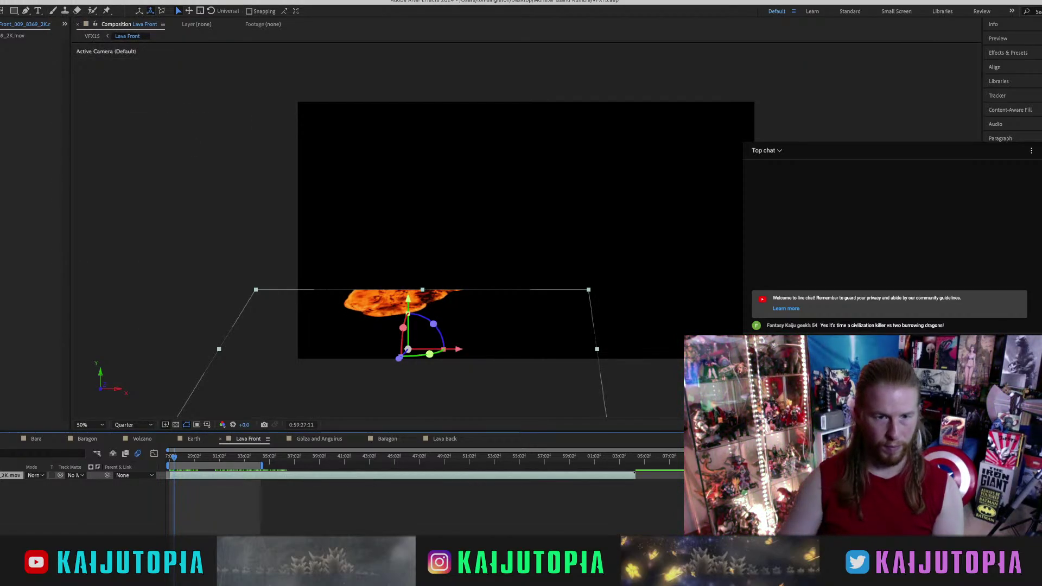
pyautogui.press('space')
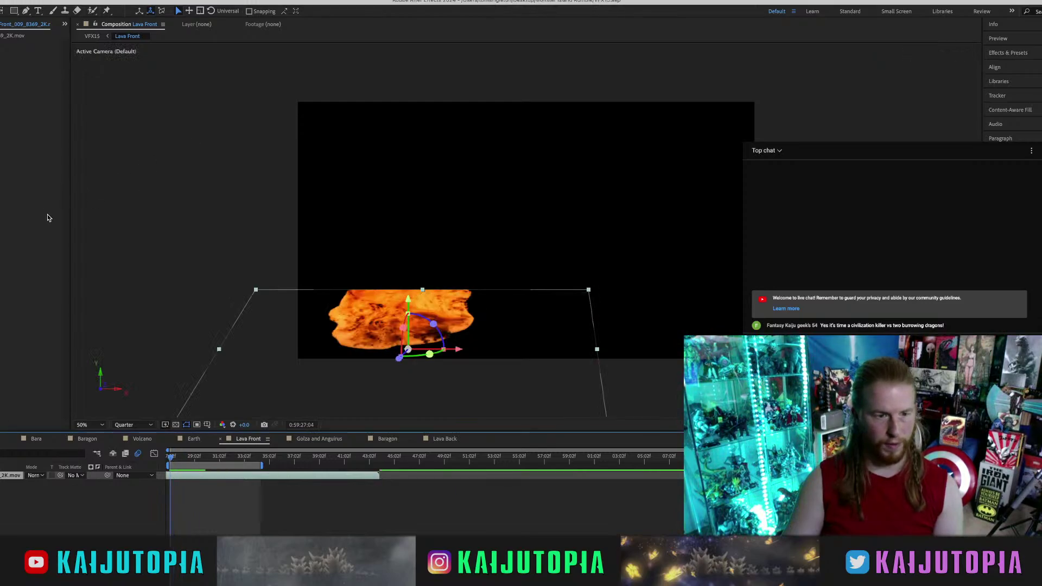
pyautogui.click(1, 438)
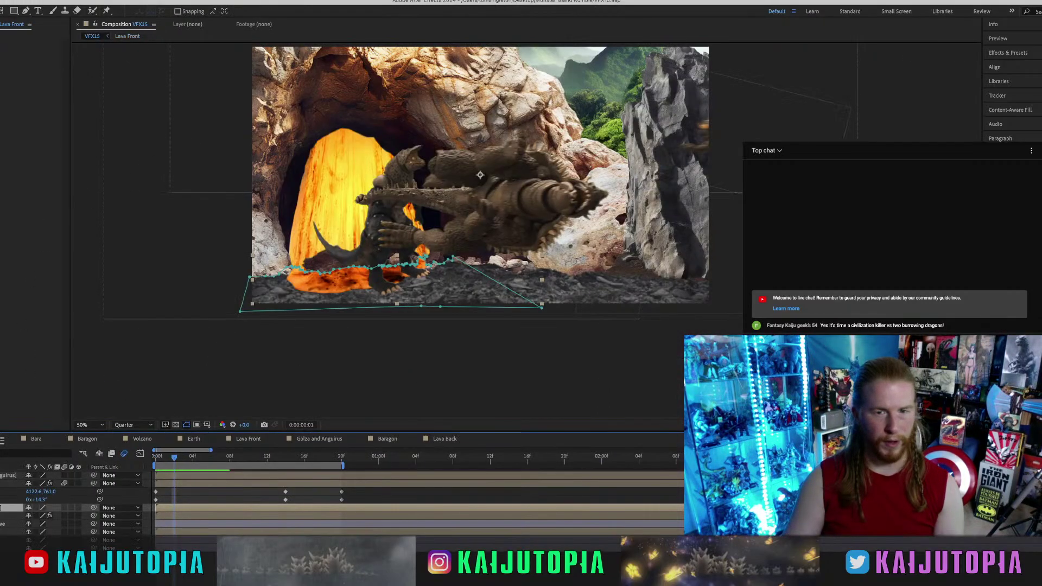
# Play and scrub the composite, inspect the mask path keyframes in the Golza and Anguirus composition, and return to VFX15.
pyautogui.press('space')
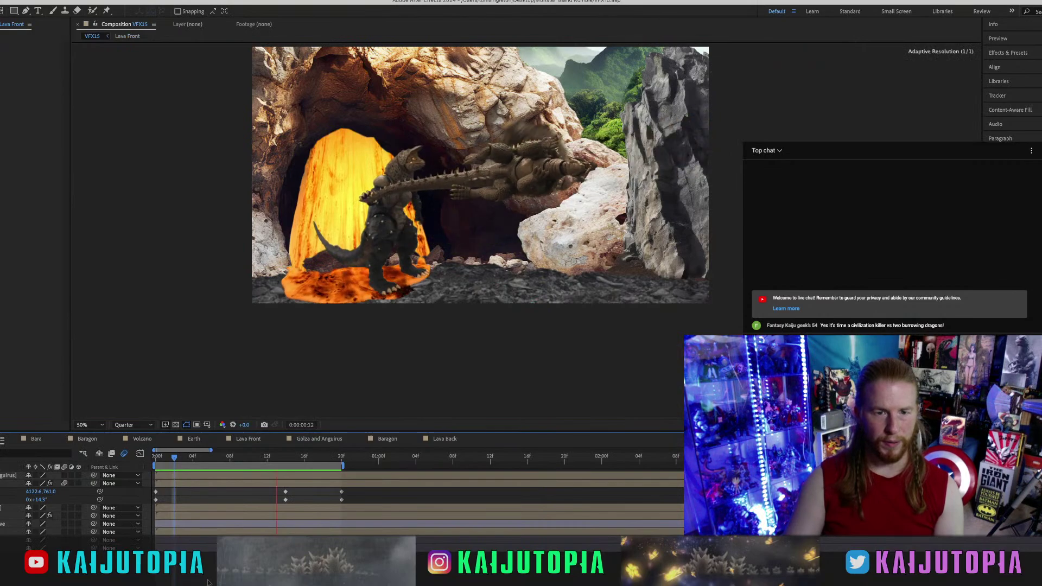
pyautogui.moveTo(173, 457); pyautogui.dragTo(270, 459)
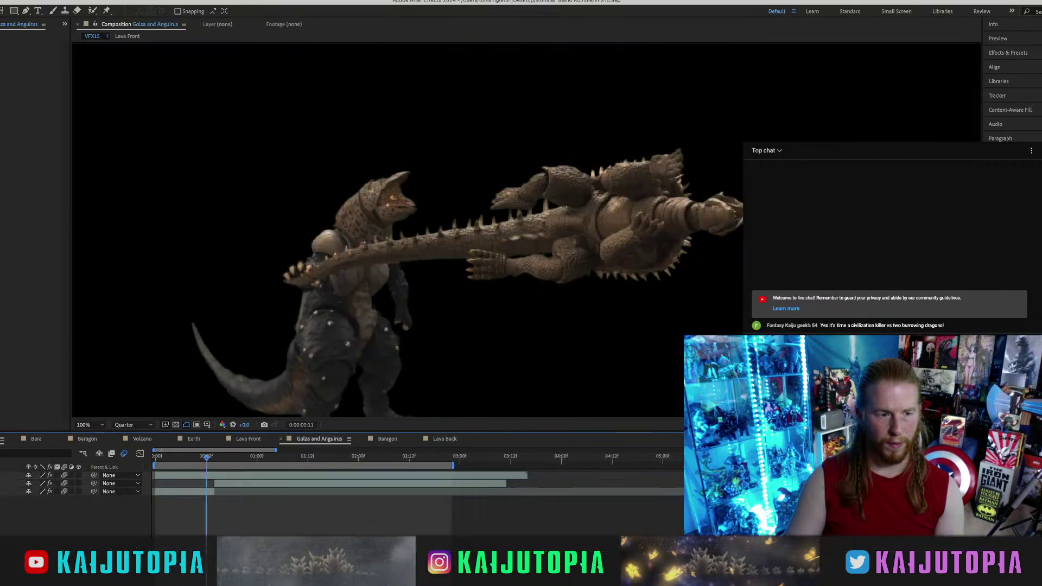
pyautogui.click(319, 438)
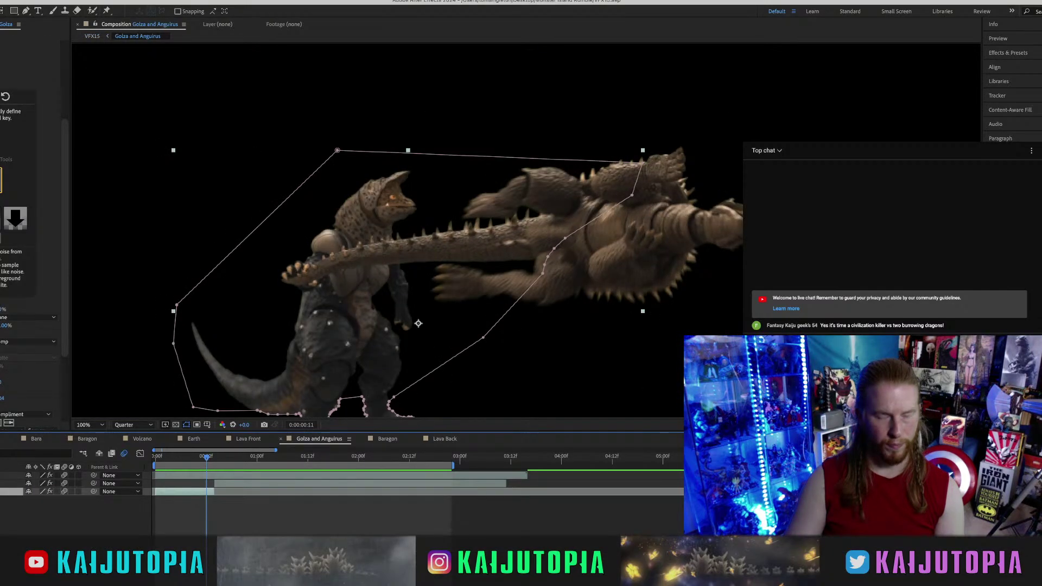
pyautogui.click(11, 483)
pyautogui.press('m')
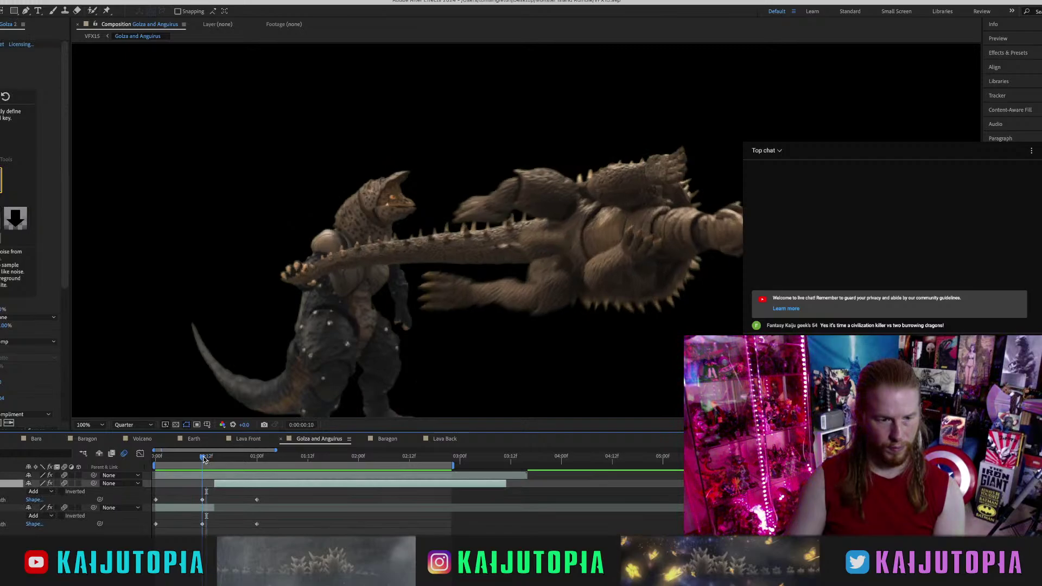
pyautogui.click(1, 439)
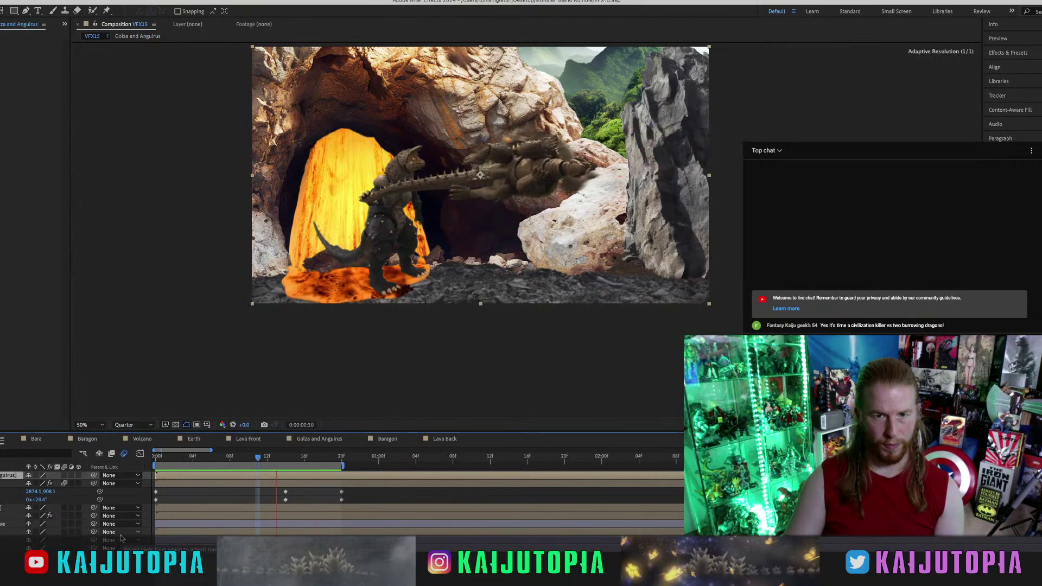
# Play the VFX15 composite from the first frame in full view and again with a close view of the impact.
pyautogui.press('space')
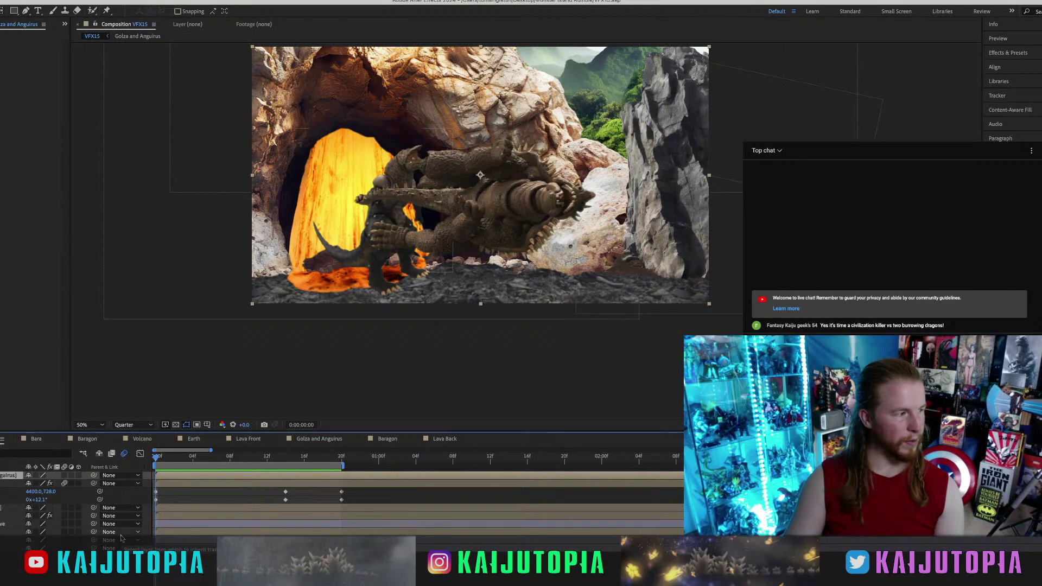
pyautogui.click(195, 579)
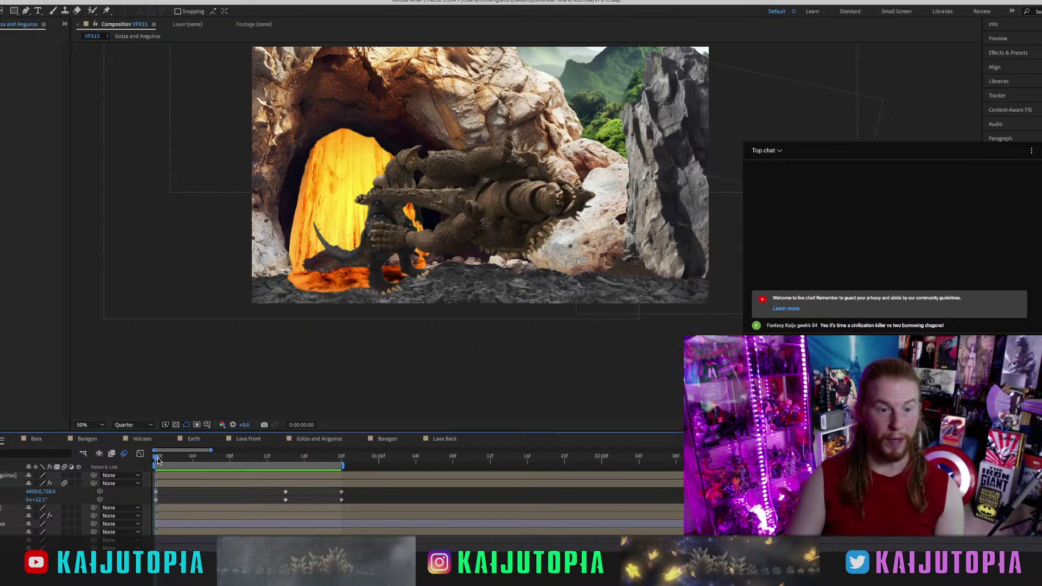
pyautogui.press('space')
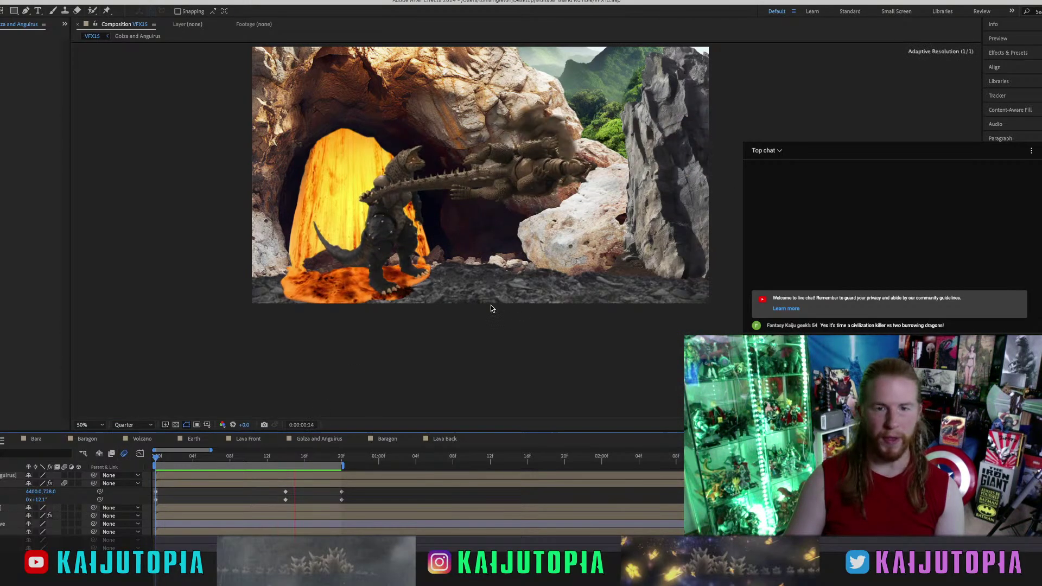
pyautogui.press('space')
pyautogui.scroll(1, 487, 269)
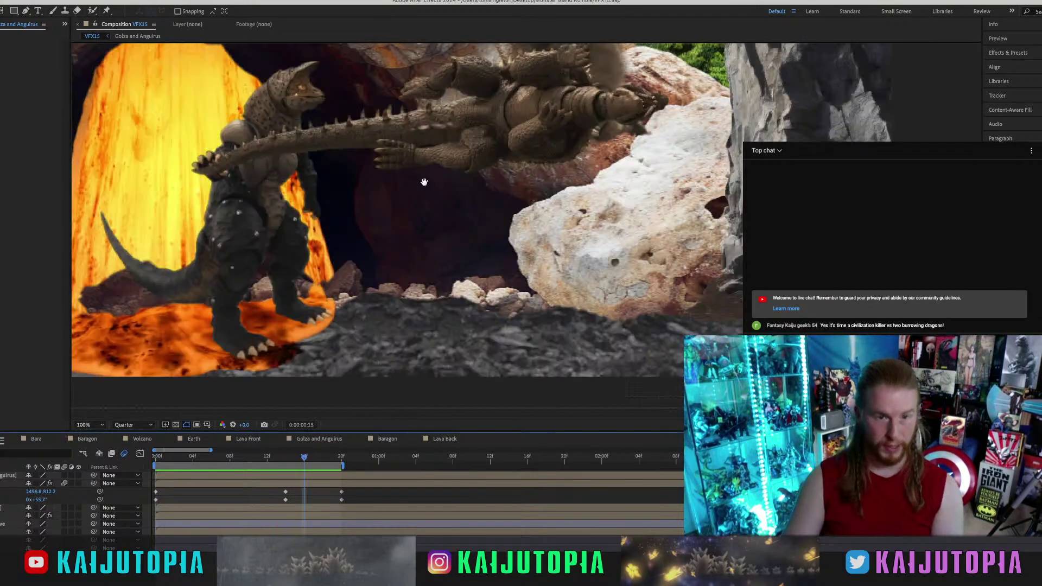
pyautogui.moveTo(423, 182); pyautogui.dragTo(434, 266)
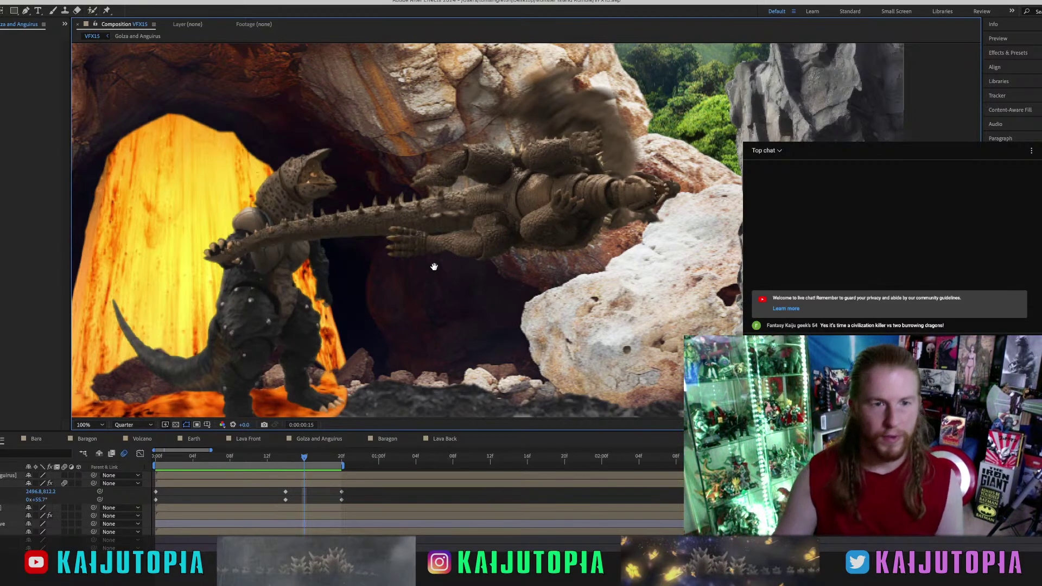
pyautogui.moveTo(168, 460); pyautogui.dragTo(152, 458)
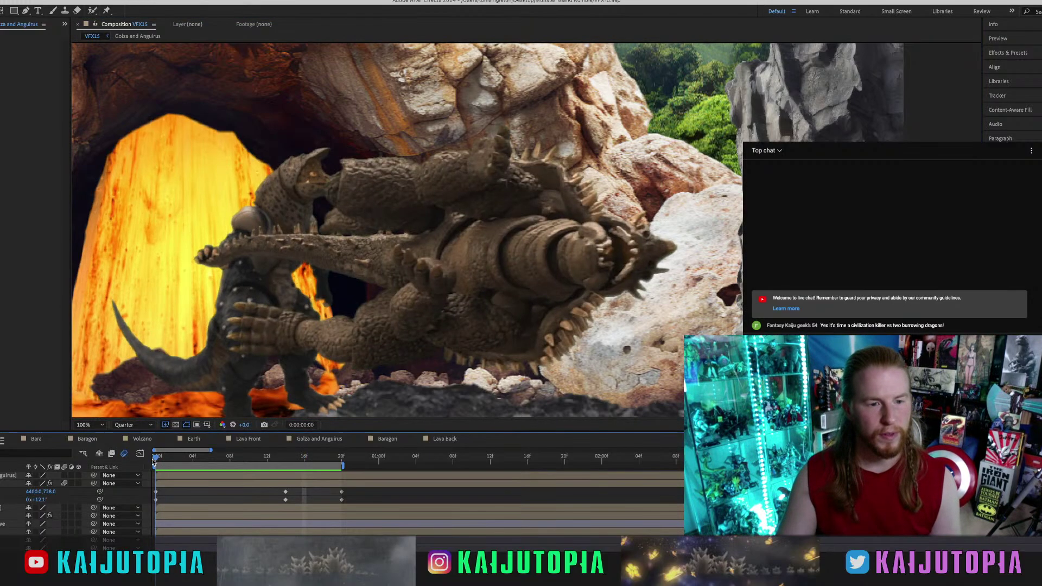
pyautogui.press('space')
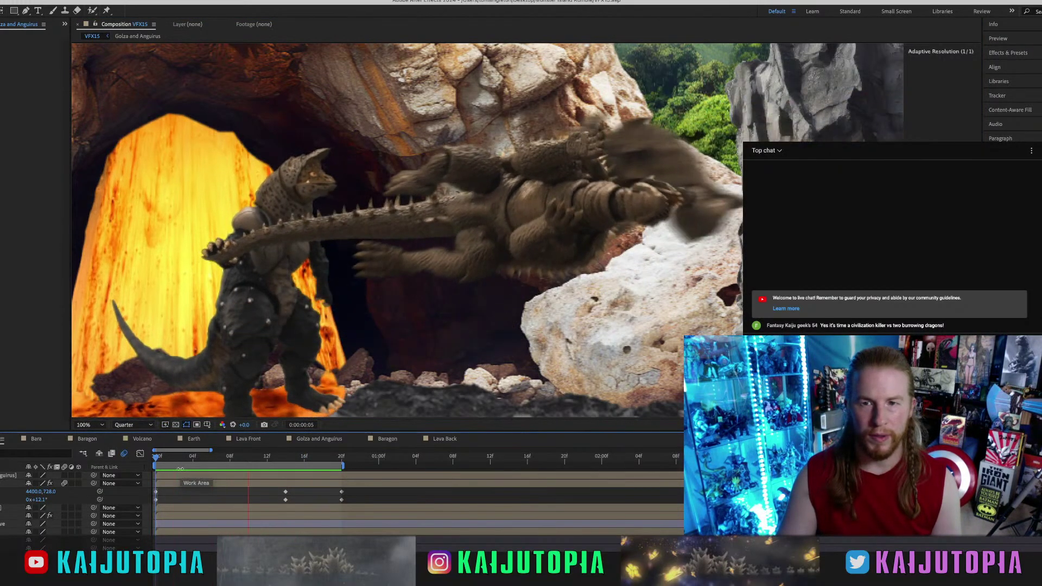
pyautogui.press('space')
# Copy Baragon's position and rotation keyframes from frame 13 to frame 16 to hold his impact pose, and play the animation.
pyautogui.moveTo(212, 467); pyautogui.dragTo(282, 461)
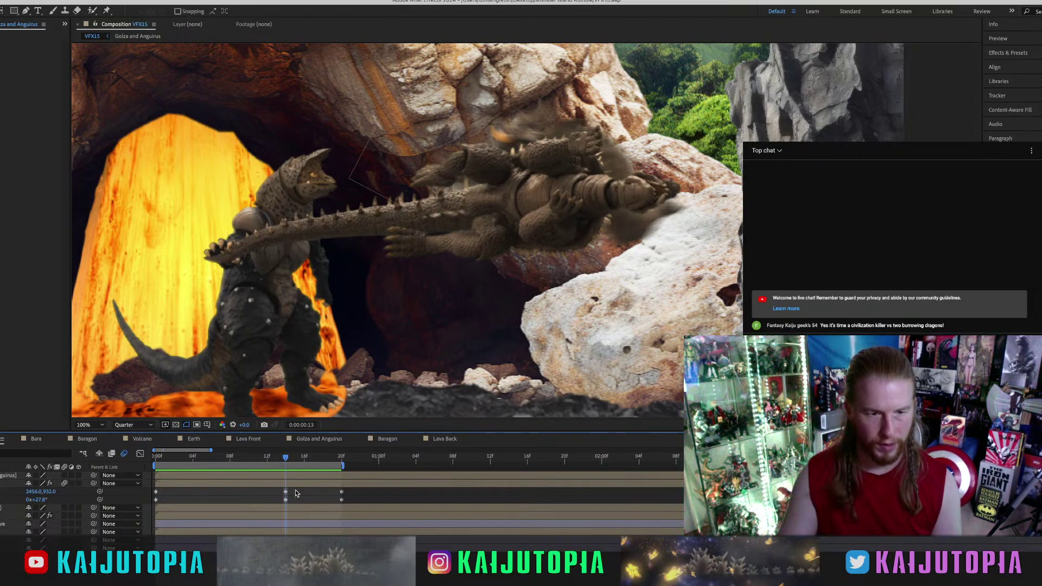
pyautogui.moveTo(295, 490); pyautogui.dragTo(282, 500)
pyautogui.moveTo(287, 461); pyautogui.dragTo(304, 460)
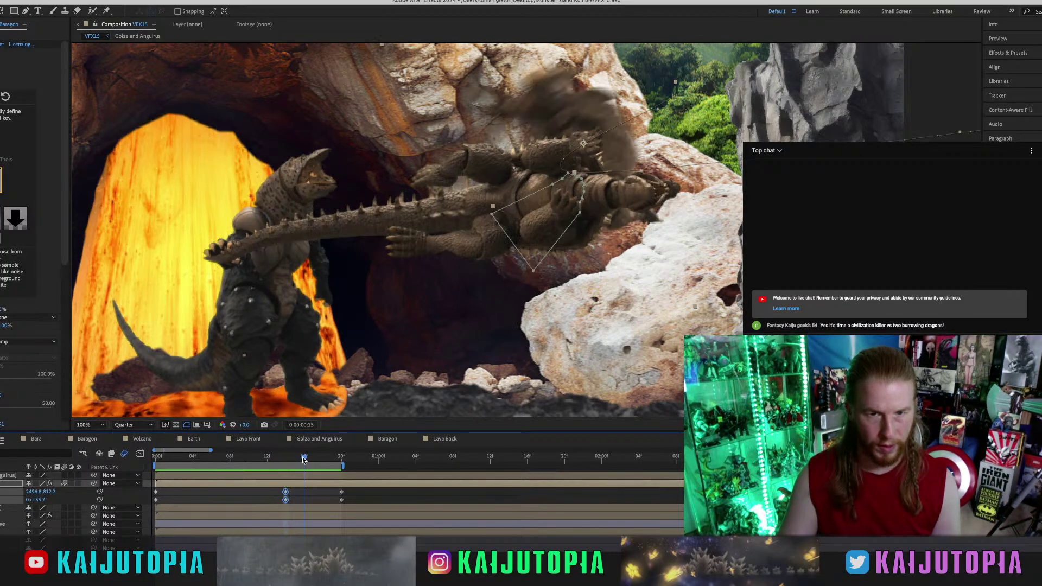
pyautogui.click(310, 457)
pyautogui.press('super+v')
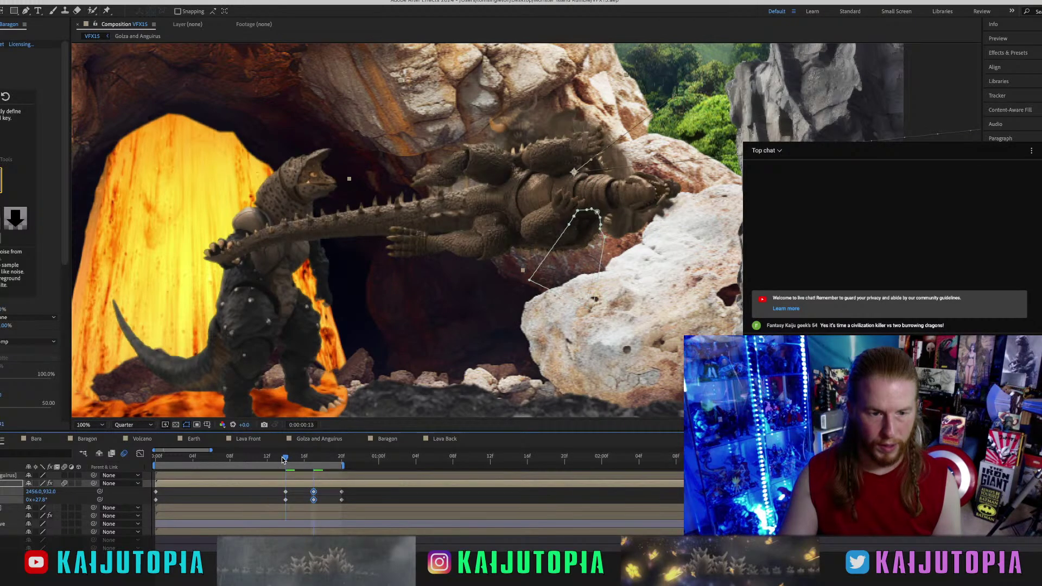
pyautogui.click(286, 460)
pyautogui.press('super+shift+a')
pyautogui.press('space')
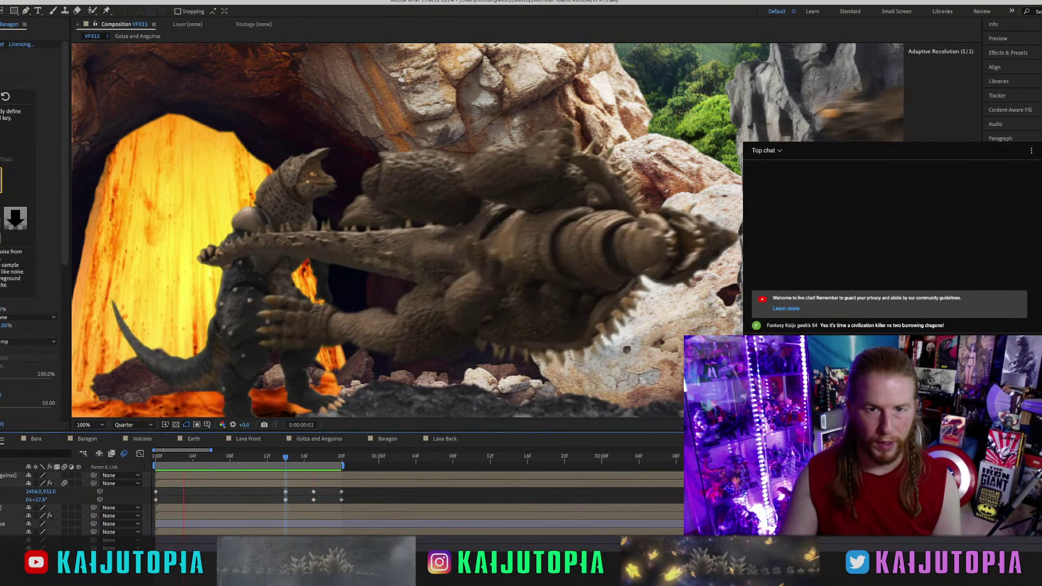
# Move Baragon's final position and rotation keyframes past the one-second mark, extend the work area past one second, and play it.
pyautogui.moveTo(345, 492); pyautogui.dragTo(407, 496)
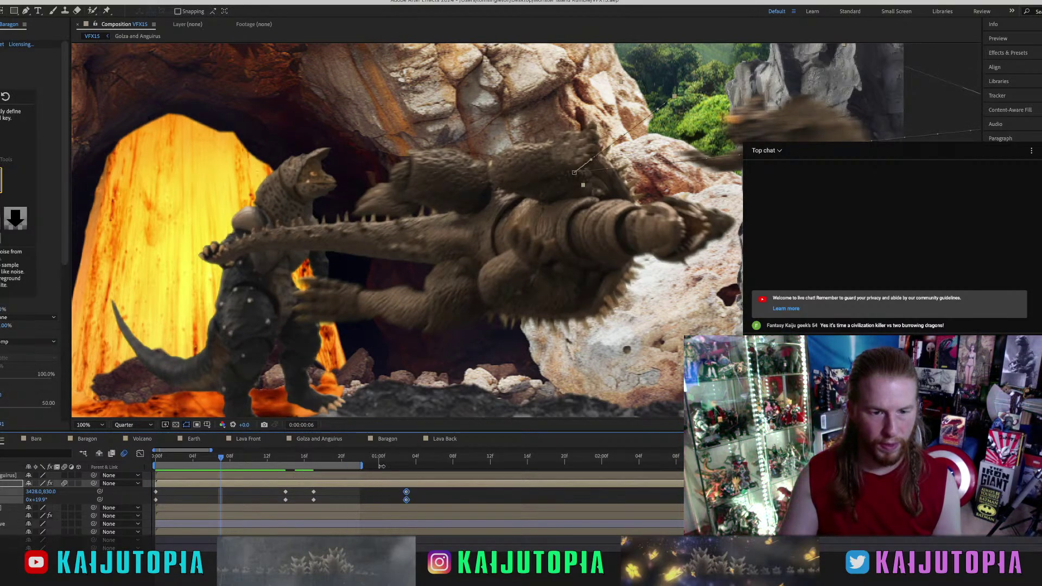
pyautogui.press('super+shift+a')
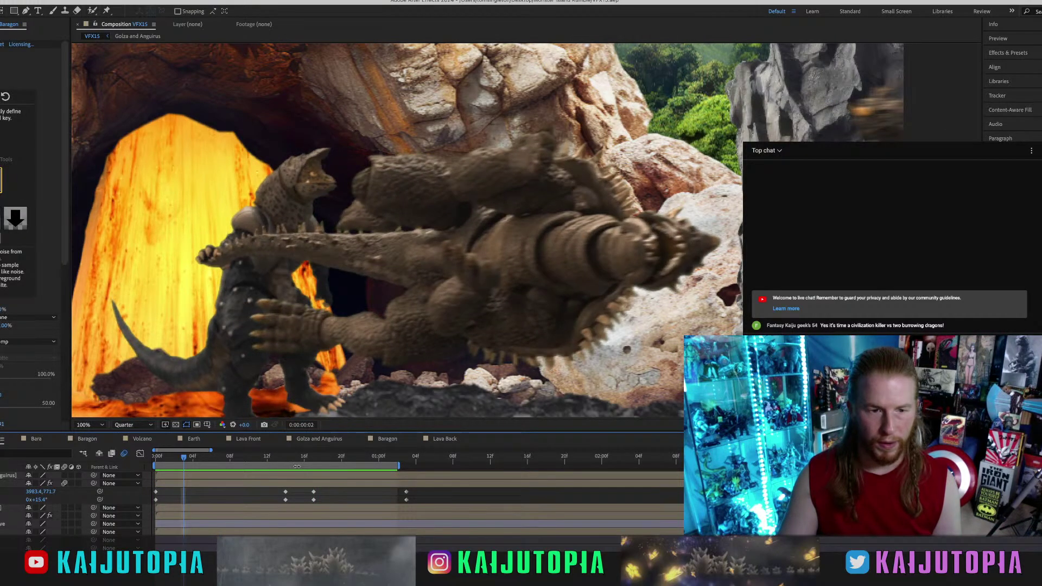
pyautogui.moveTo(269, 460); pyautogui.dragTo(314, 457)
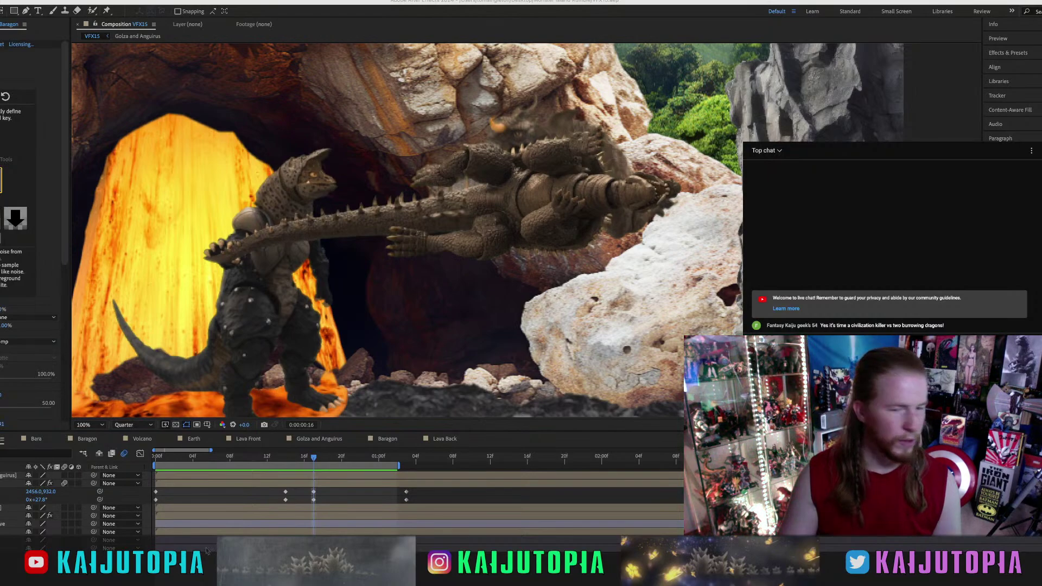
pyautogui.click(278, 454)
pyautogui.click(259, 458)
pyautogui.press('space')
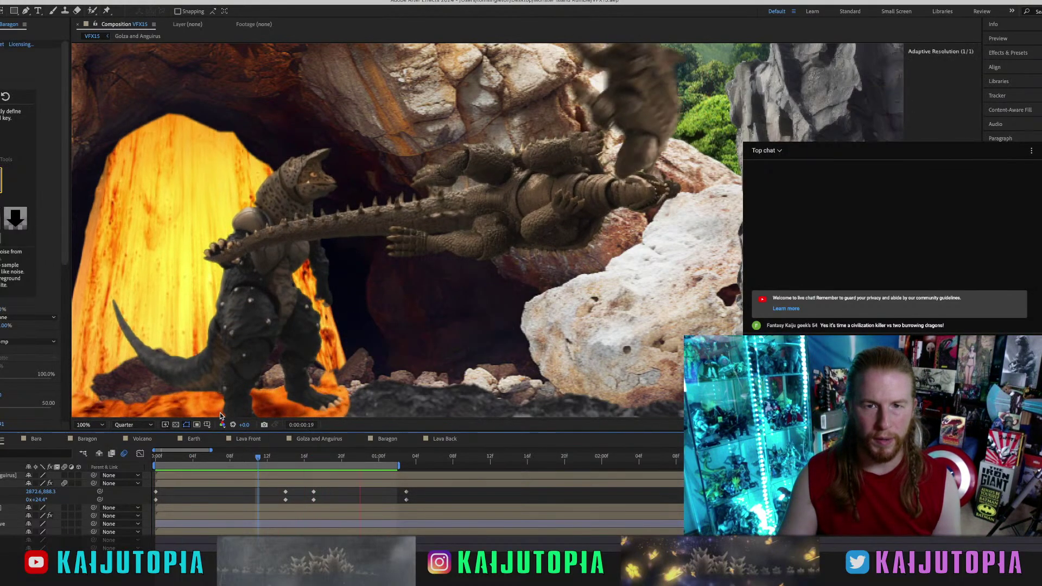
pyautogui.press('space')
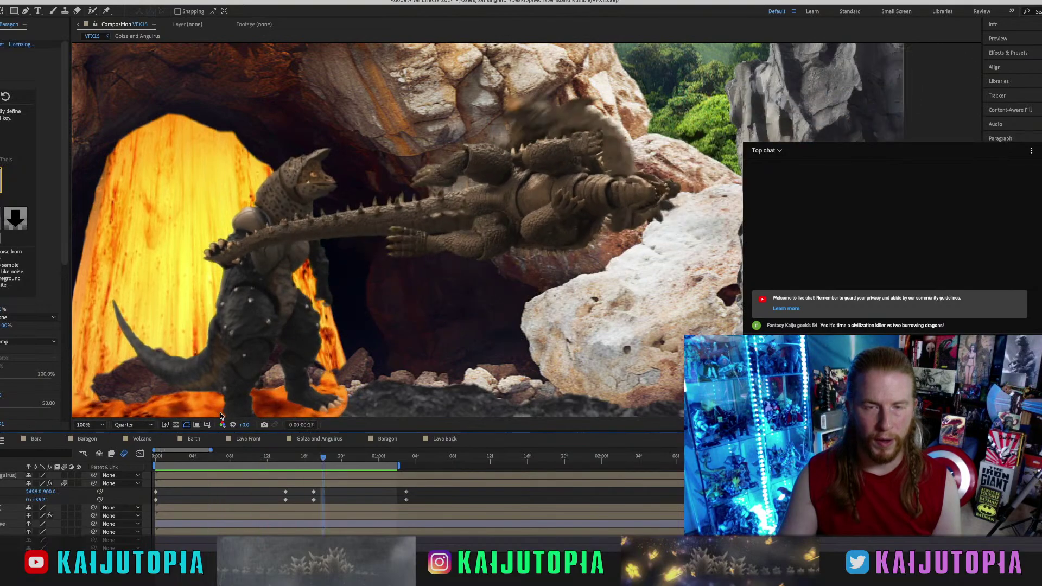
# Move Baragon's end-of-hold position and rotation keyframes later to the 20F mark and play from the start.
pyautogui.moveTo(329, 489)
pyautogui.mouseDown()
pyautogui.moveTo(308, 498)
pyautogui.moveTo(341, 497)
pyautogui.mouseUp()
pyautogui.click(342, 540)
pyautogui.press('space')
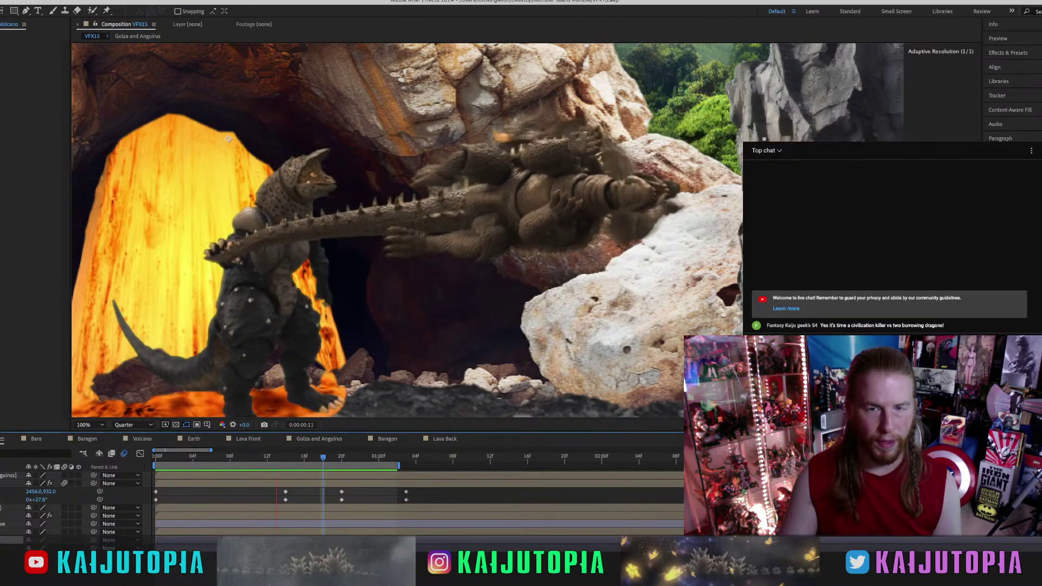
pyautogui.click(150, 456)
pyautogui.press('space')
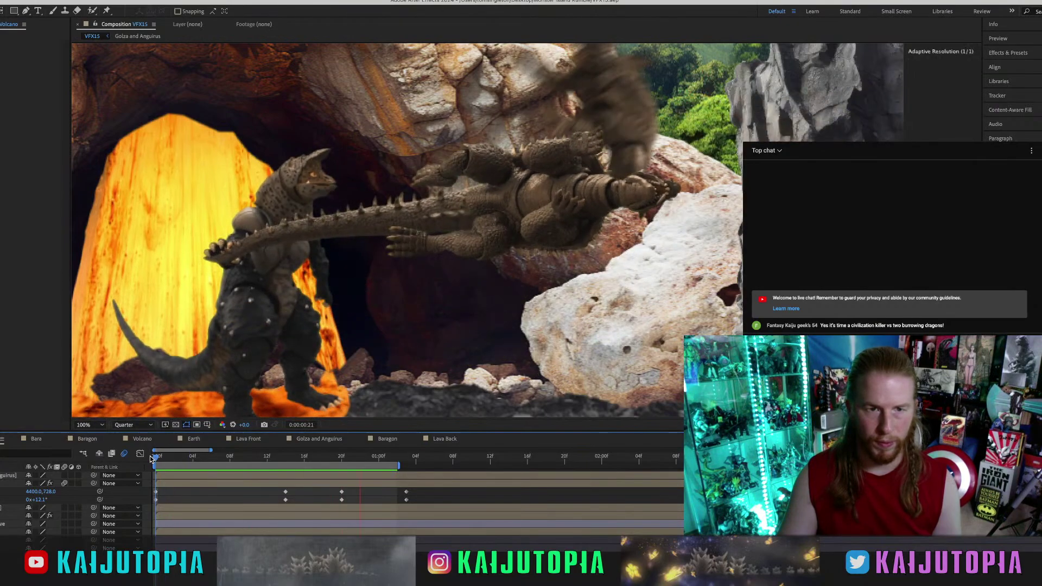
# Review the retimed Baragon impact in close-up and full-frame playback from the first frame.
pyautogui.scroll(-2, 168, 329)
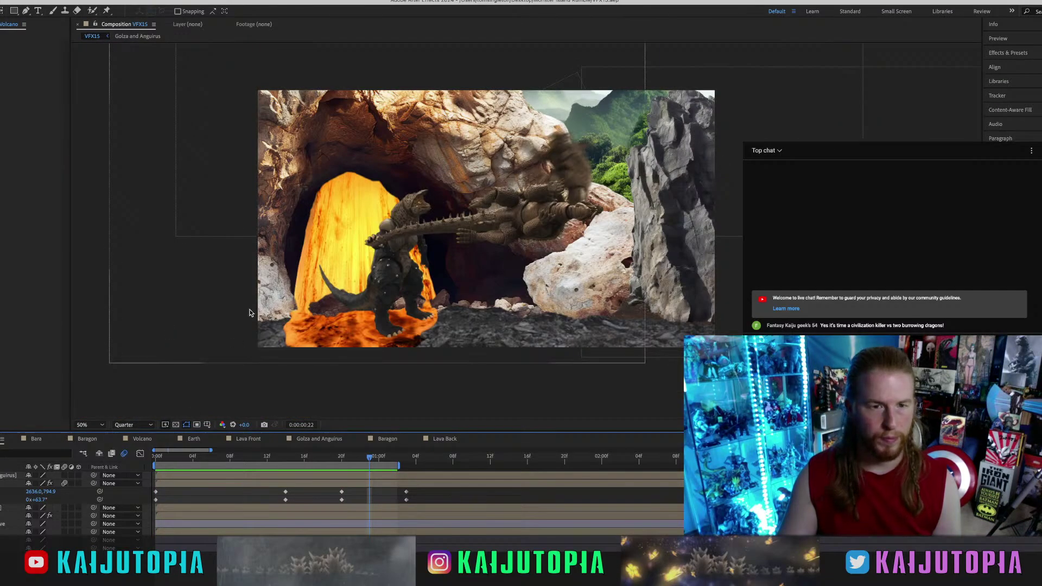
pyautogui.scroll(2, 249, 313)
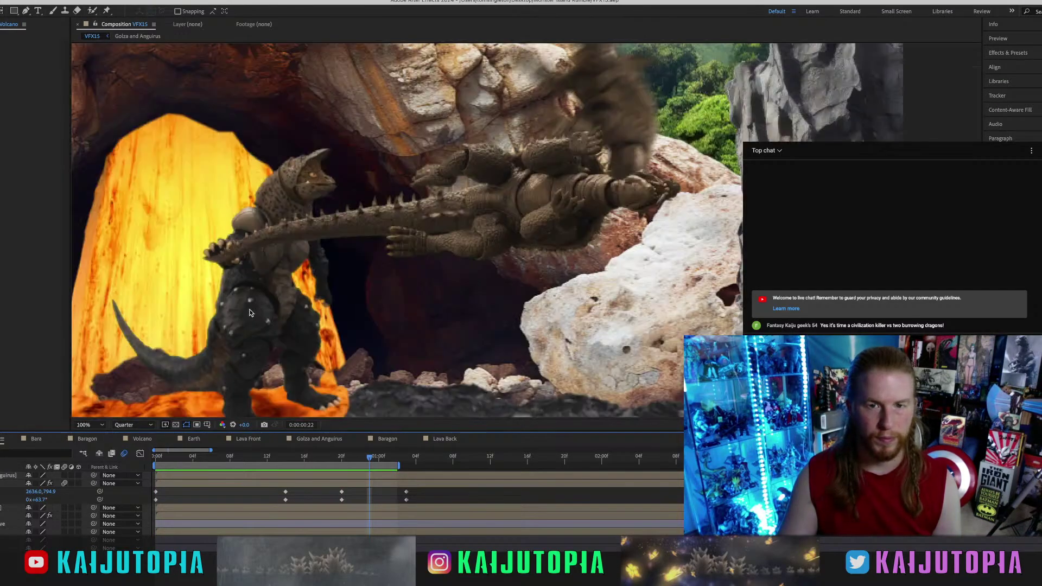
pyautogui.click(156, 460)
pyautogui.press('space')
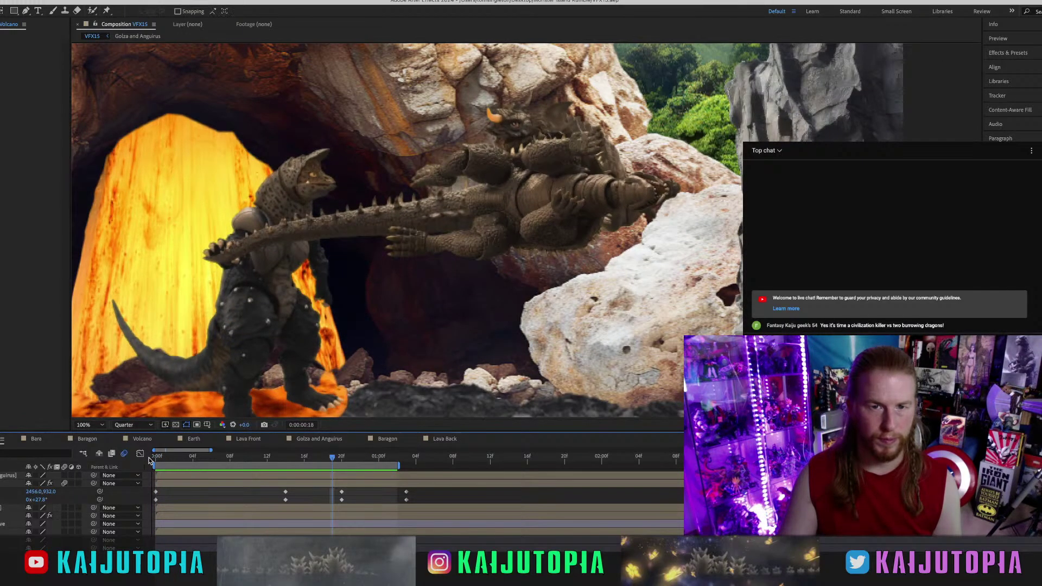
pyautogui.scroll(-2, 190, 365)
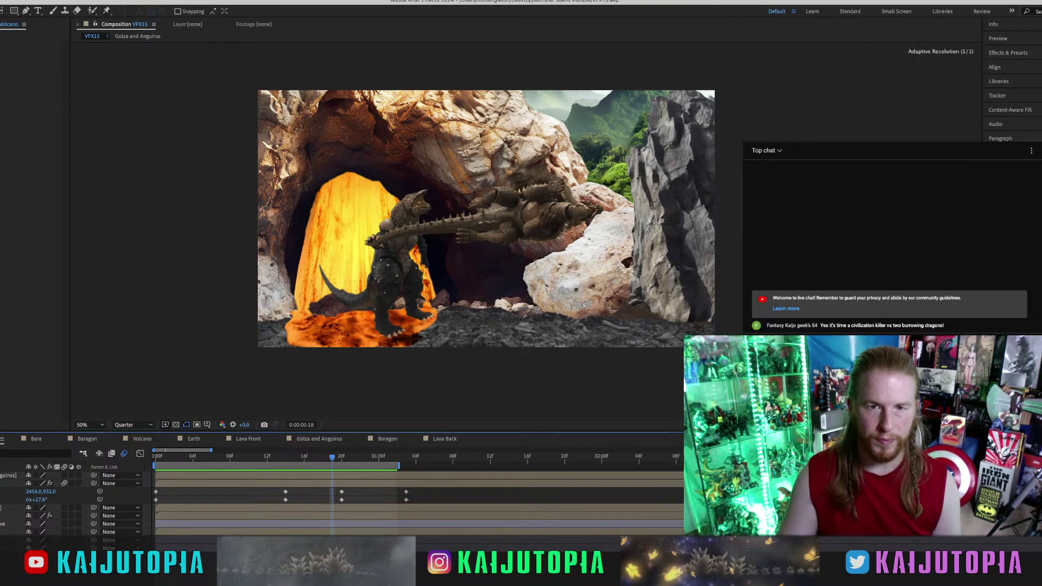
pyautogui.press('Home')
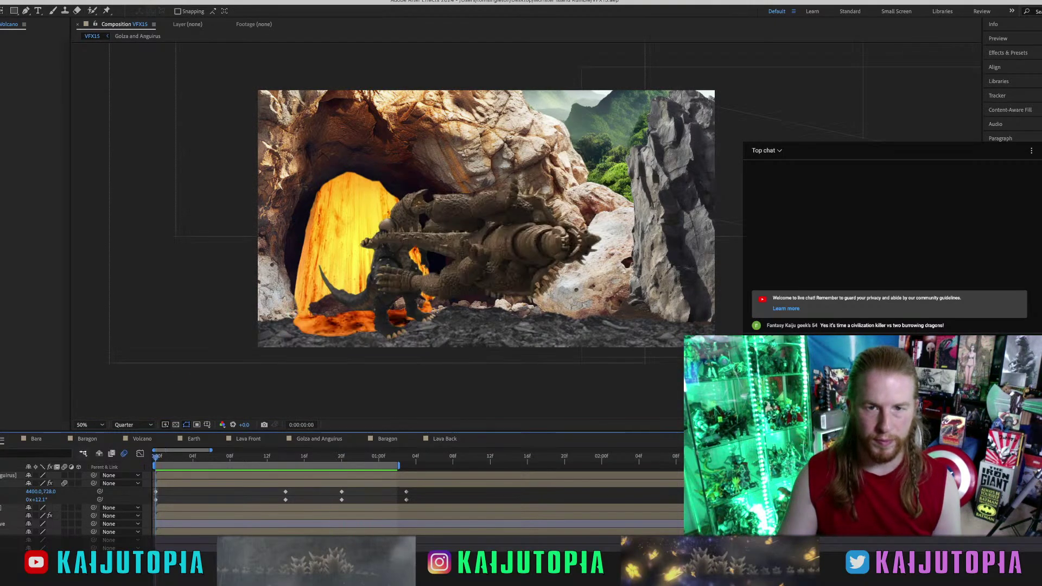
pyautogui.press('space')
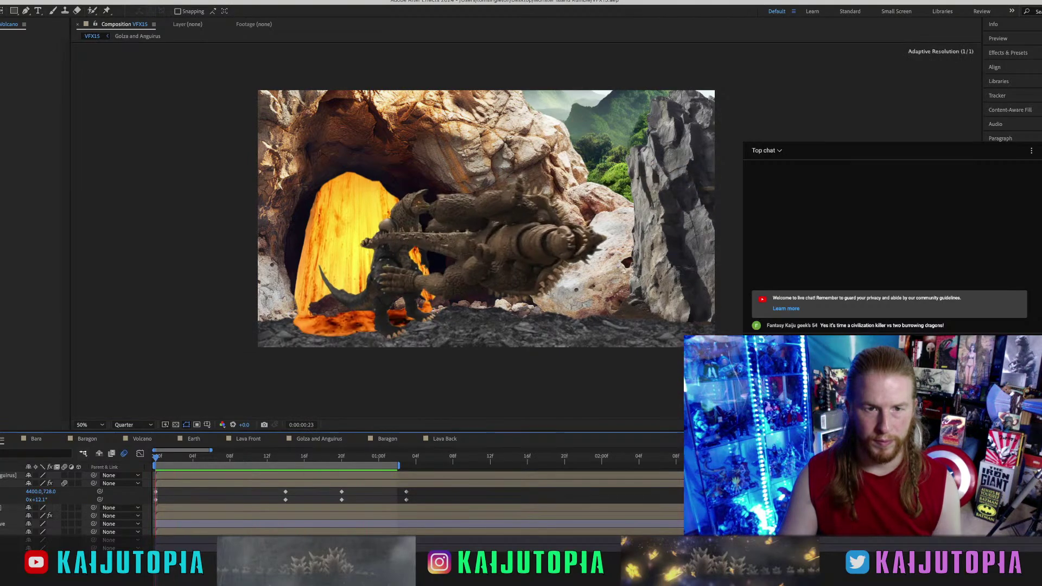
pyautogui.press('space')
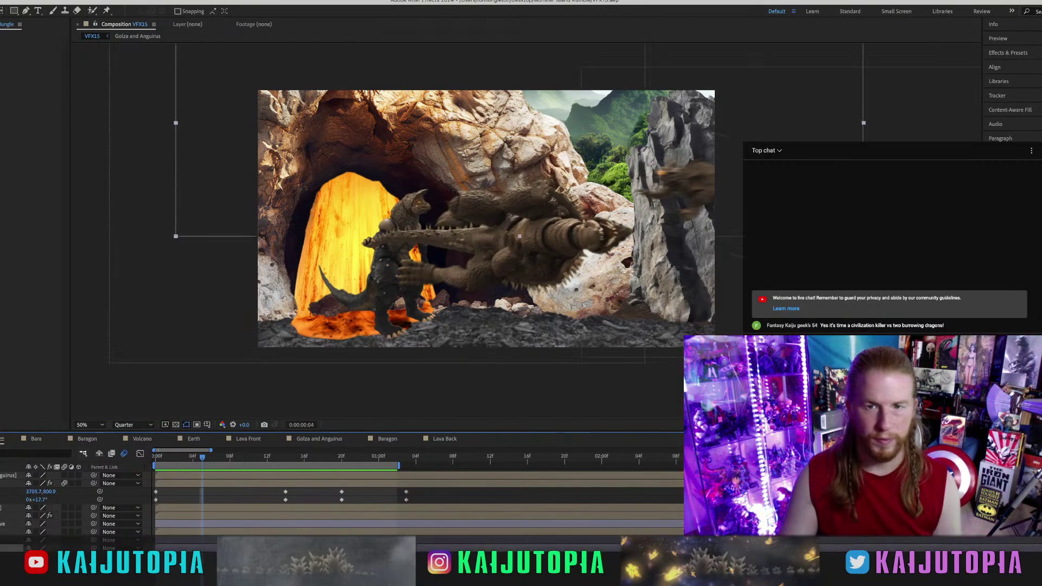
# Apply the Camera Lens Blur effect to the Jungle background layer.
pyautogui.click(90, 1)
pyautogui.moveTo(136, 118)
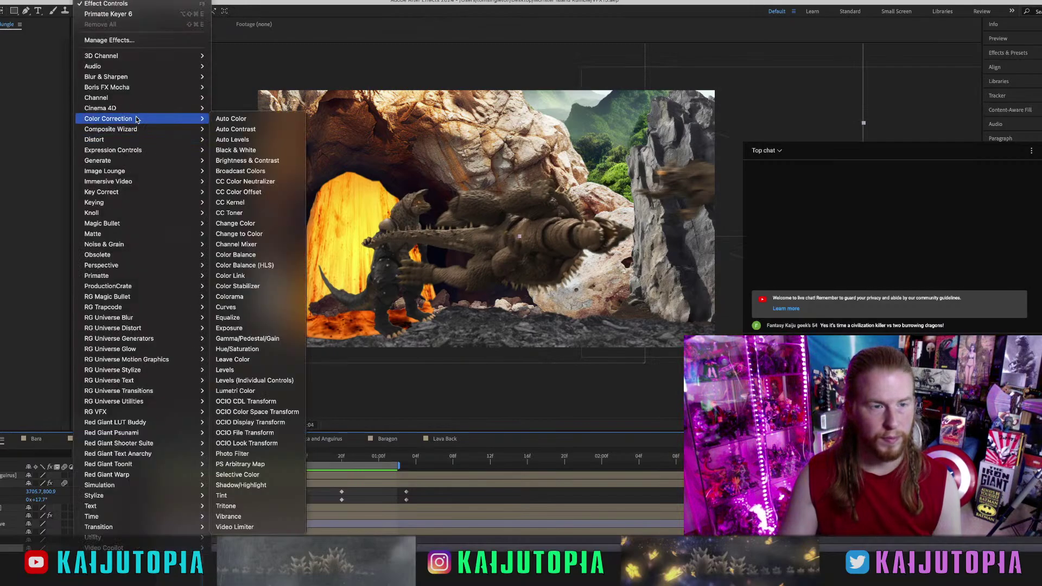
pyautogui.moveTo(119, 76)
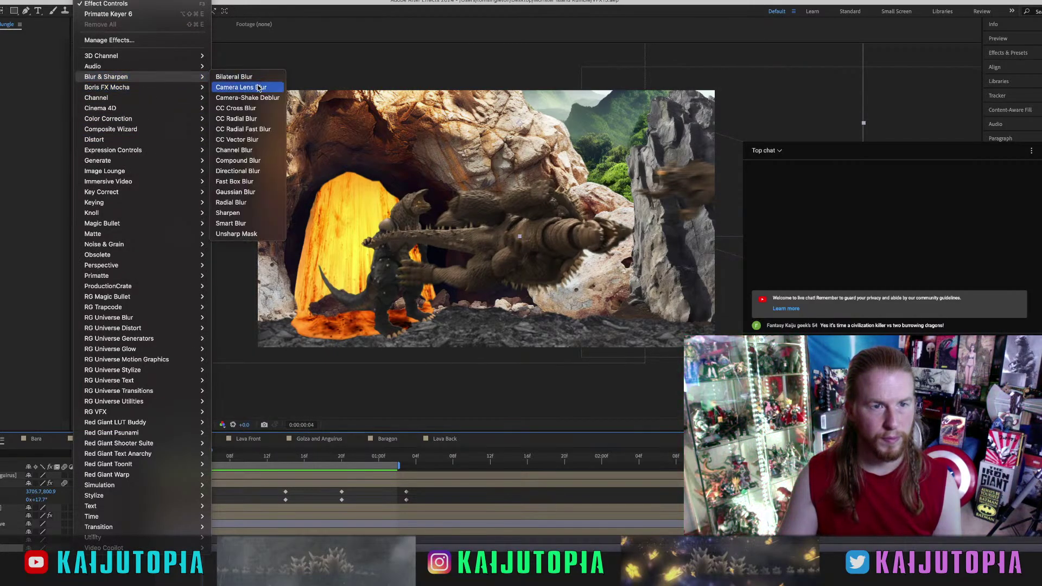
pyautogui.click(236, 87)
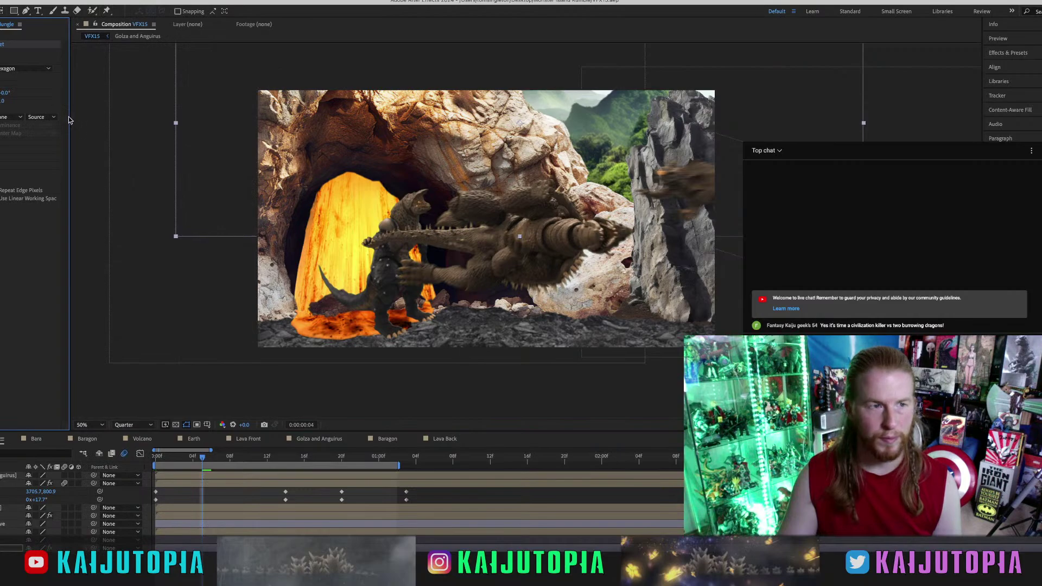
# Apply the CC Toner effect to the Volcano layer.
pyautogui.click(11, 540)
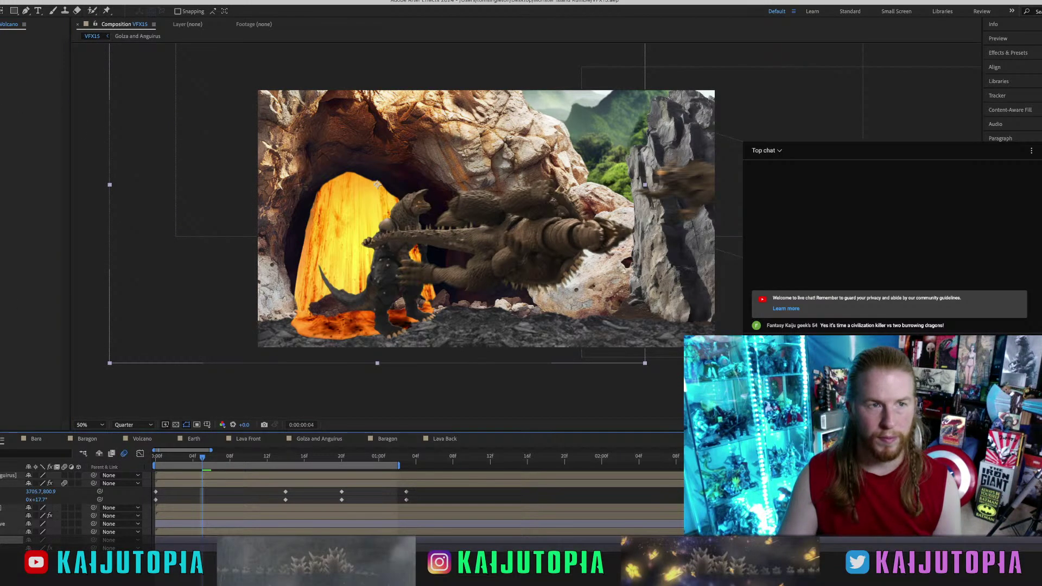
pyautogui.click(87, 1)
pyautogui.moveTo(119, 118)
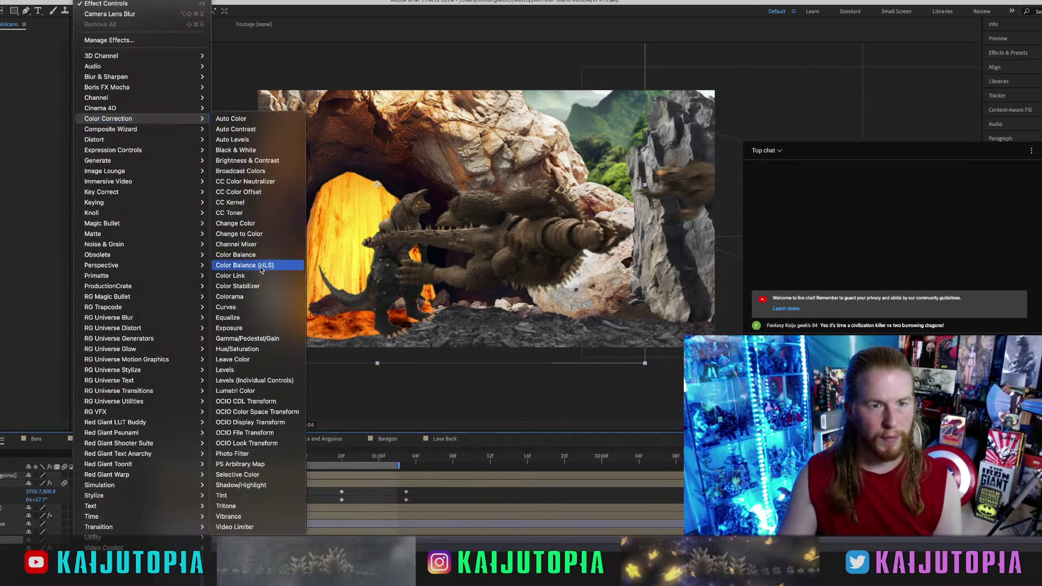
pyautogui.click(251, 213)
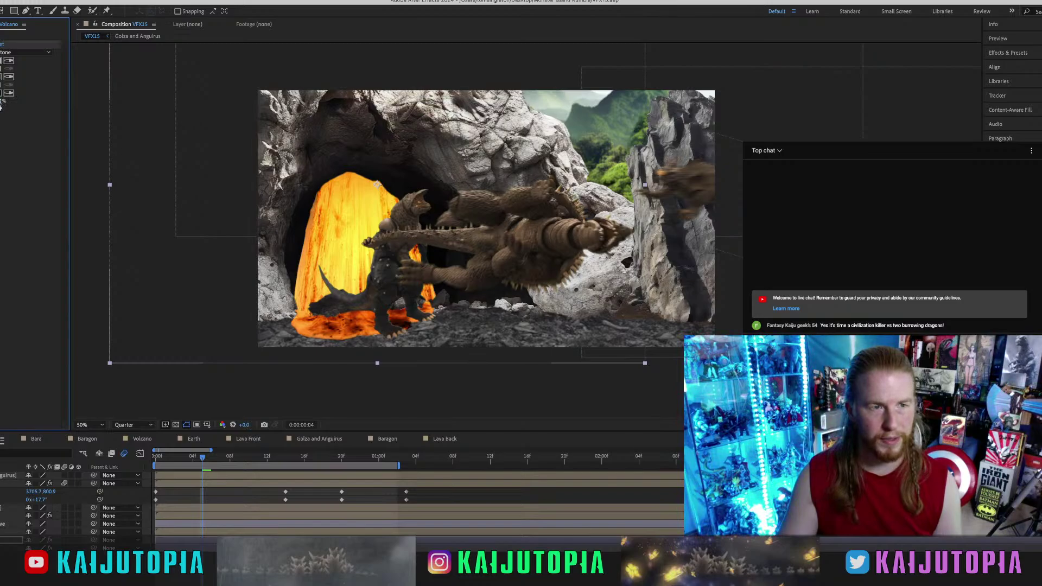
# Add the Camera Lens Blur effect to the toned Volcano layer.
pyautogui.click(113, 1)
pyautogui.moveTo(88, 1)
pyautogui.moveTo(114, 77)
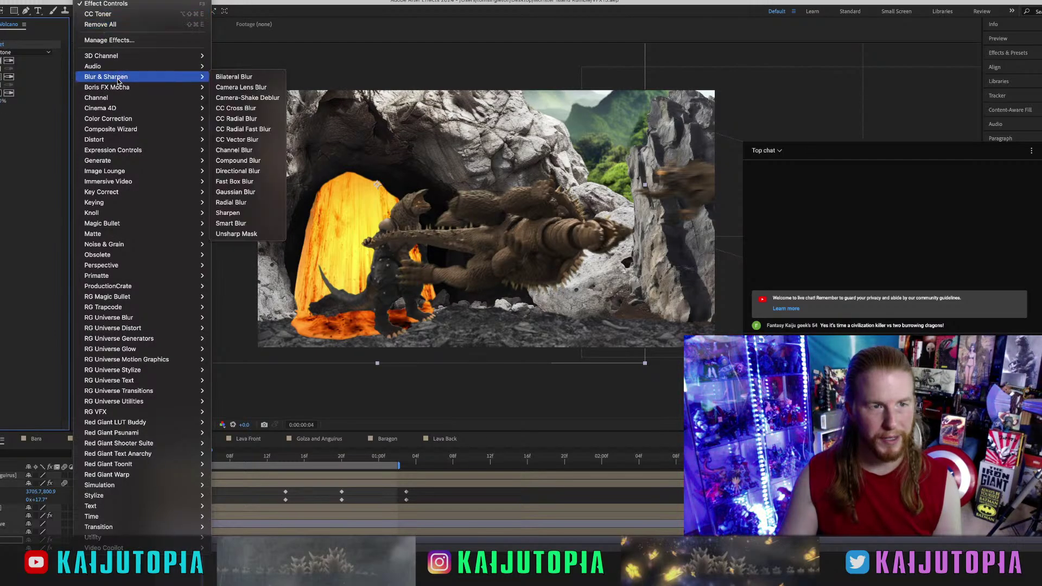
pyautogui.click(247, 87)
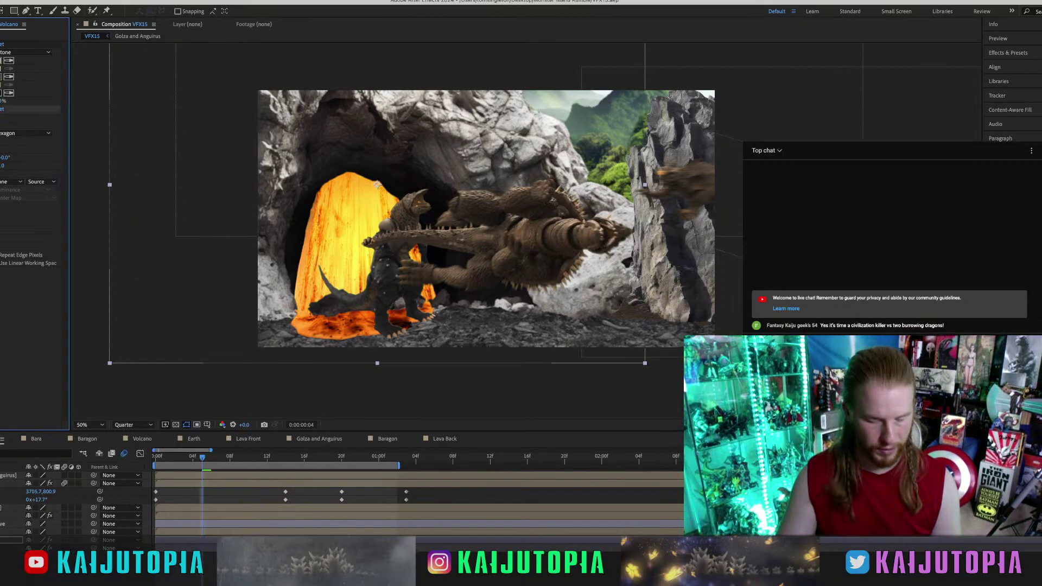
# Apply the Camera Lens Blur effect to the Godzilla Cave and Lava Back layers.
pyautogui.click(11, 524)
pyautogui.press('super+v')
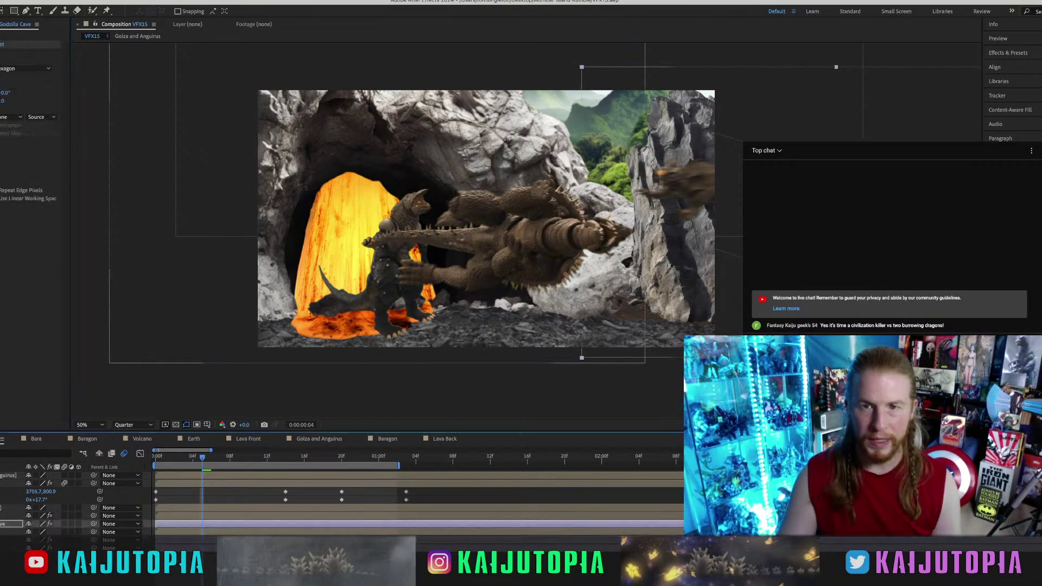
pyautogui.click(1, 52)
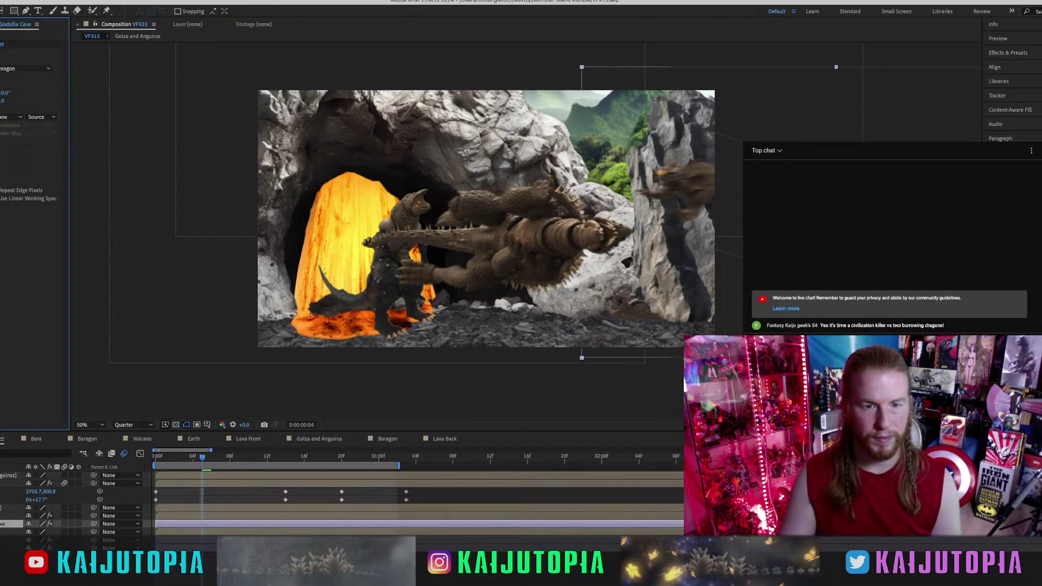
pyautogui.hotkey('ctrl', 'Down')
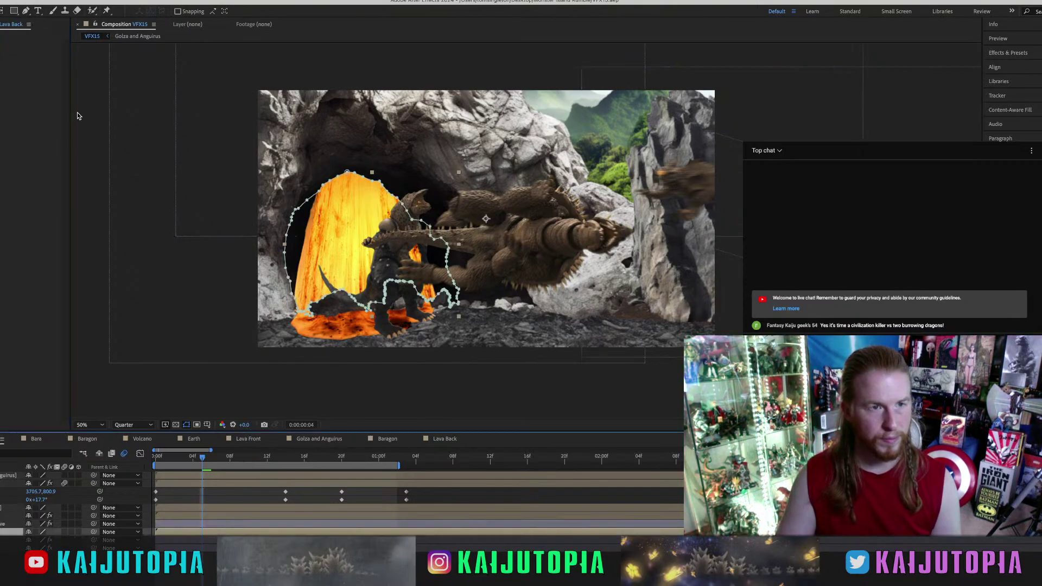
pyautogui.click(81, 1)
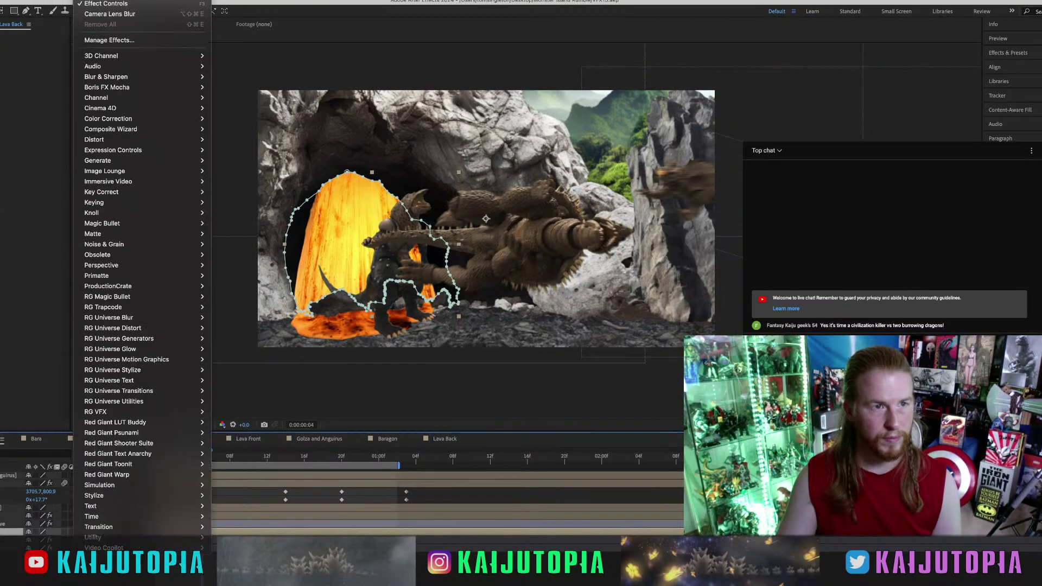
pyautogui.click(110, 14)
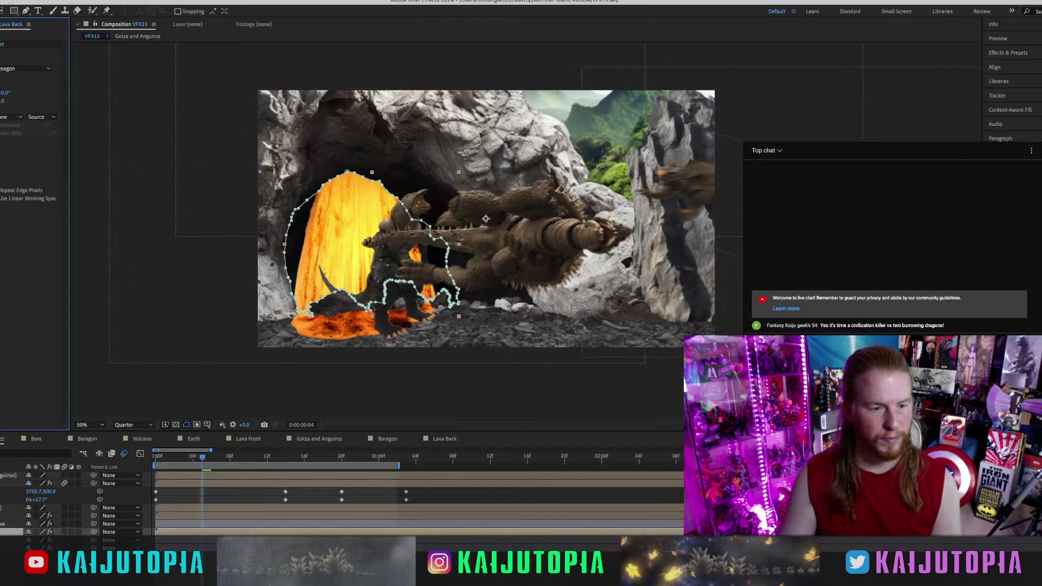
# Show the blending mode settings for the layers in the VFX15 timeline.
pyautogui.press('F4')
pyautogui.click(1, 525)
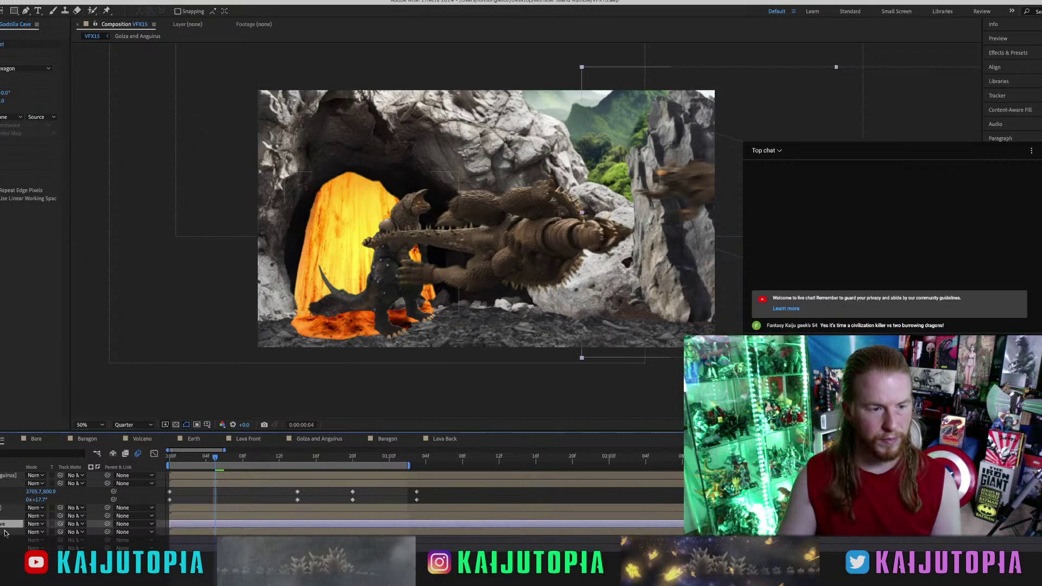
pyautogui.doubleClick(4, 532)
pyautogui.click(20, 478)
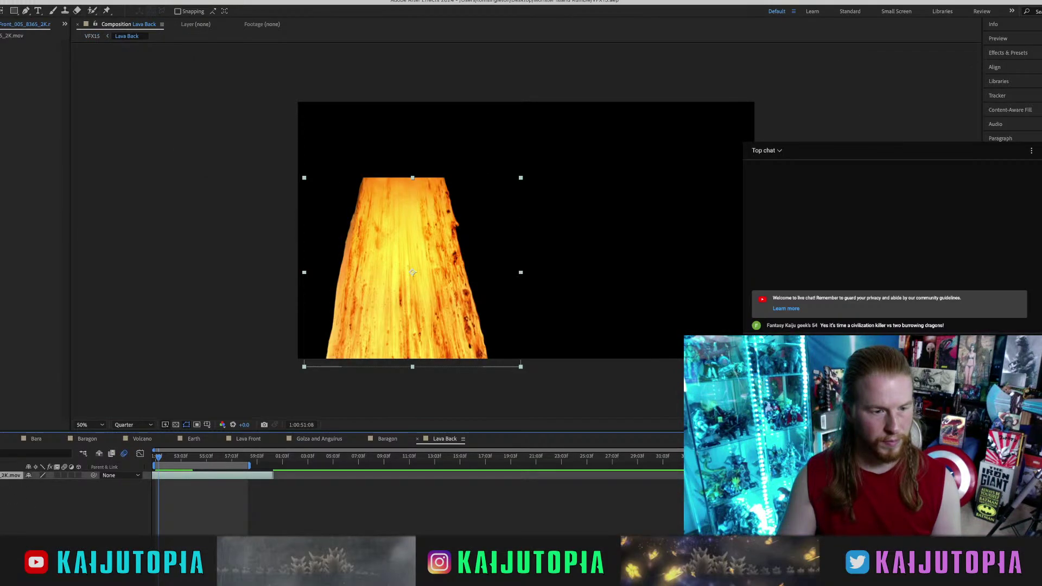
pyautogui.click(55, 580)
pyautogui.click(47, 477)
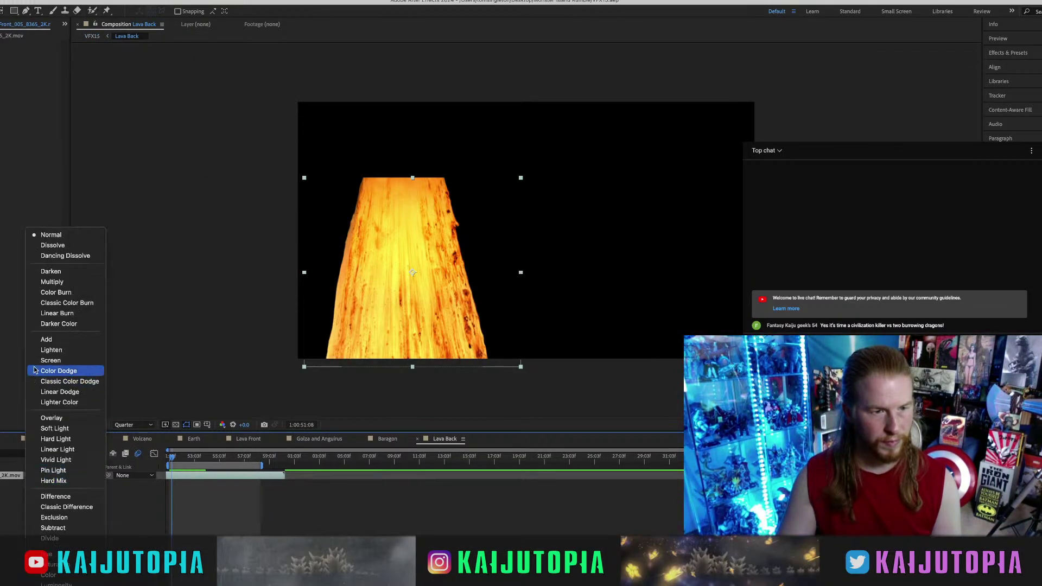
pyautogui.click(10, 439)
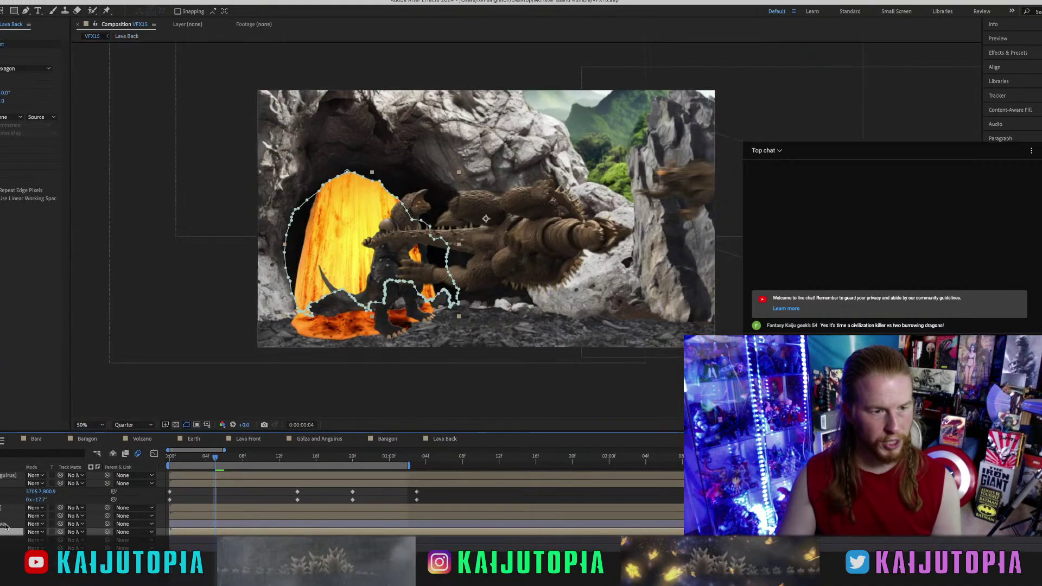
# Set the blending mode of the Lava Back and Lava Front layers to Screen and save the project.
pyautogui.click(42, 533)
pyautogui.click(53, 360)
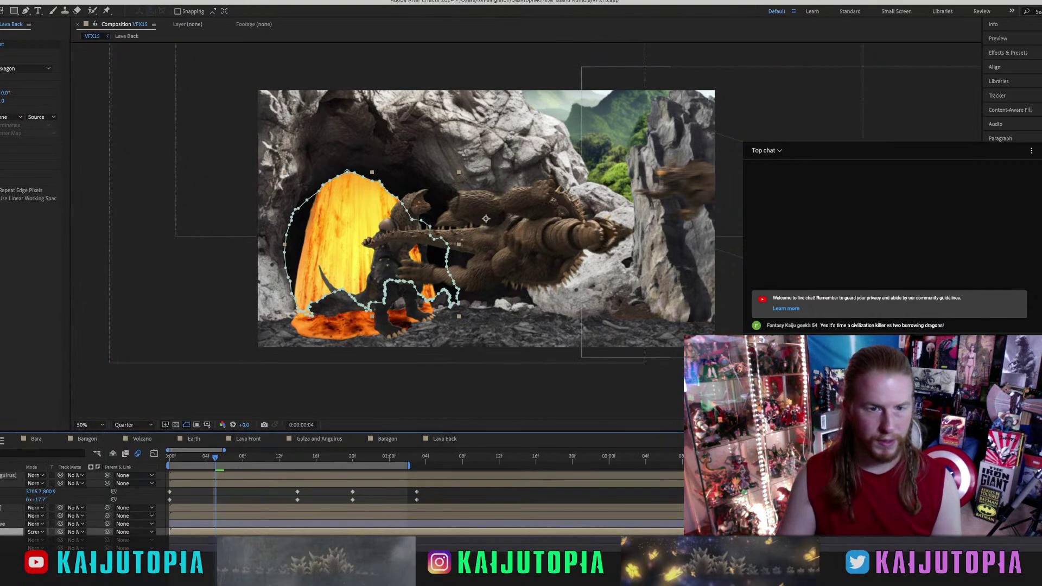
pyautogui.click(11, 508)
pyautogui.click(35, 508)
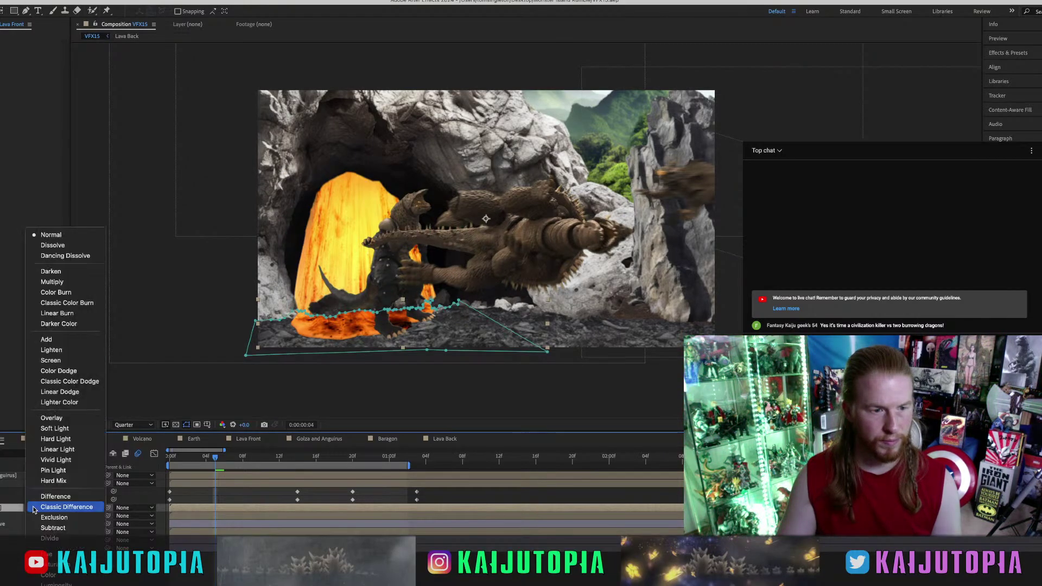
pyautogui.click(53, 362)
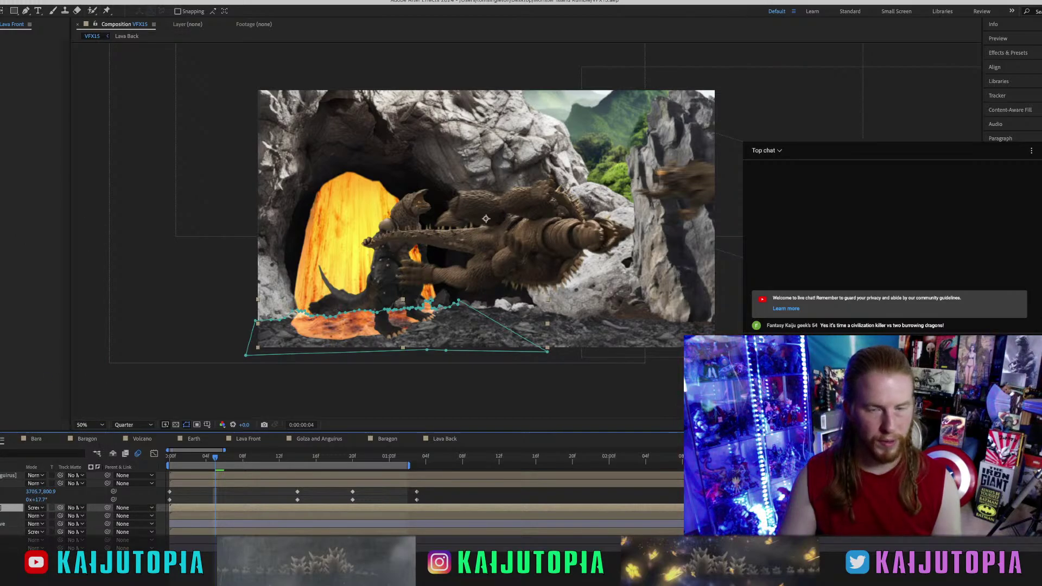
pyautogui.press('super+s')
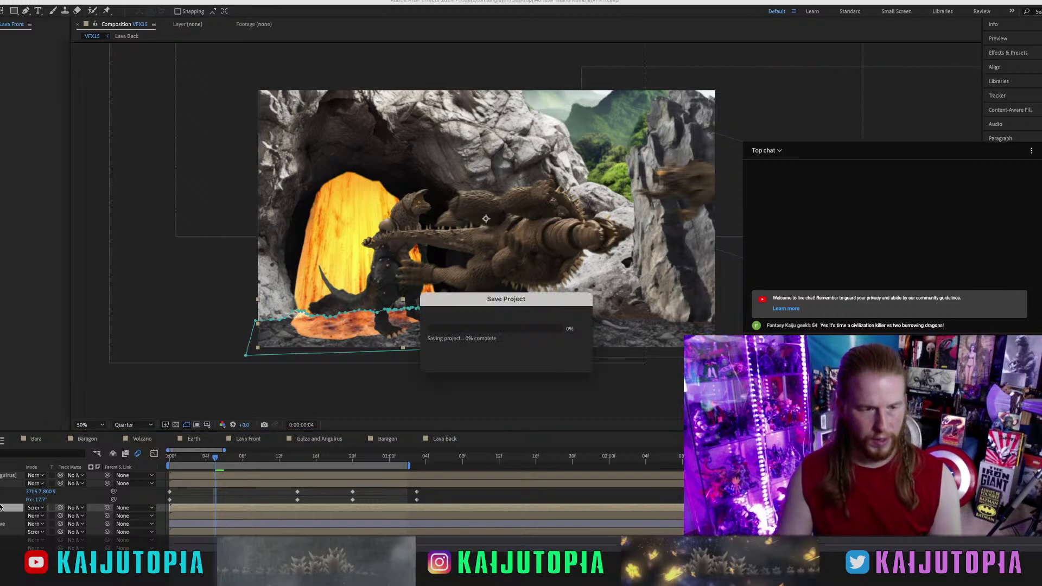
# Pre-compose the Godzilla Cave layer as "Godzilla Cave", moving all attributes into the new composition.
pyautogui.press('super+shift+a')
pyautogui.click(11, 523)
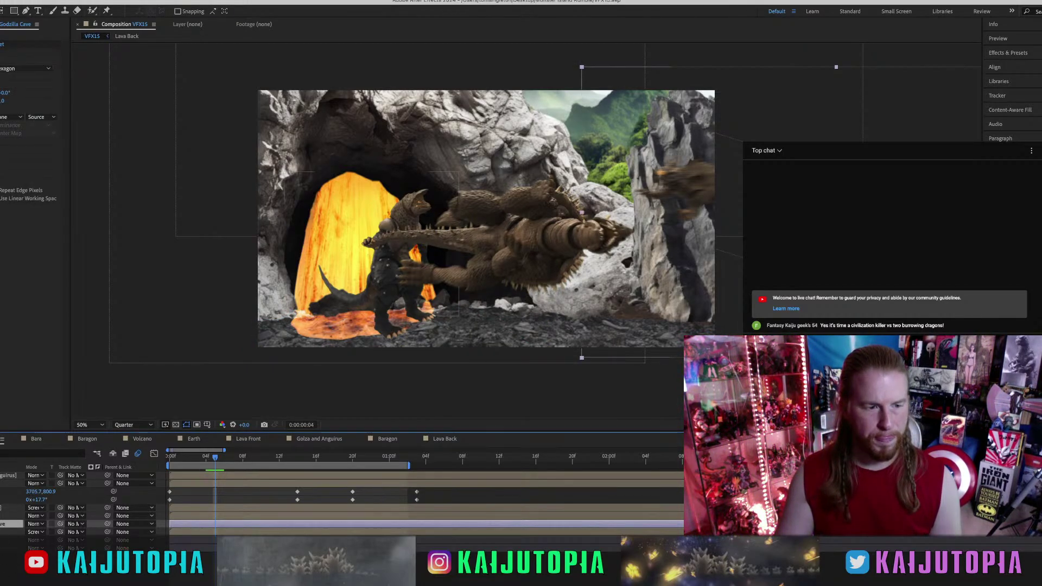
pyautogui.click(65, 1)
pyautogui.click(81, 329)
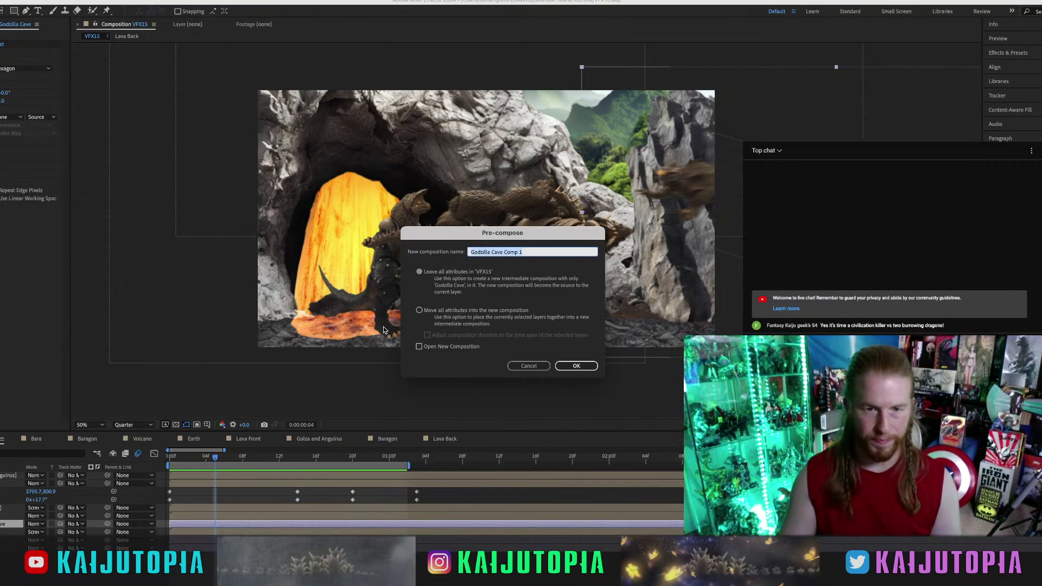
pyautogui.click(419, 310)
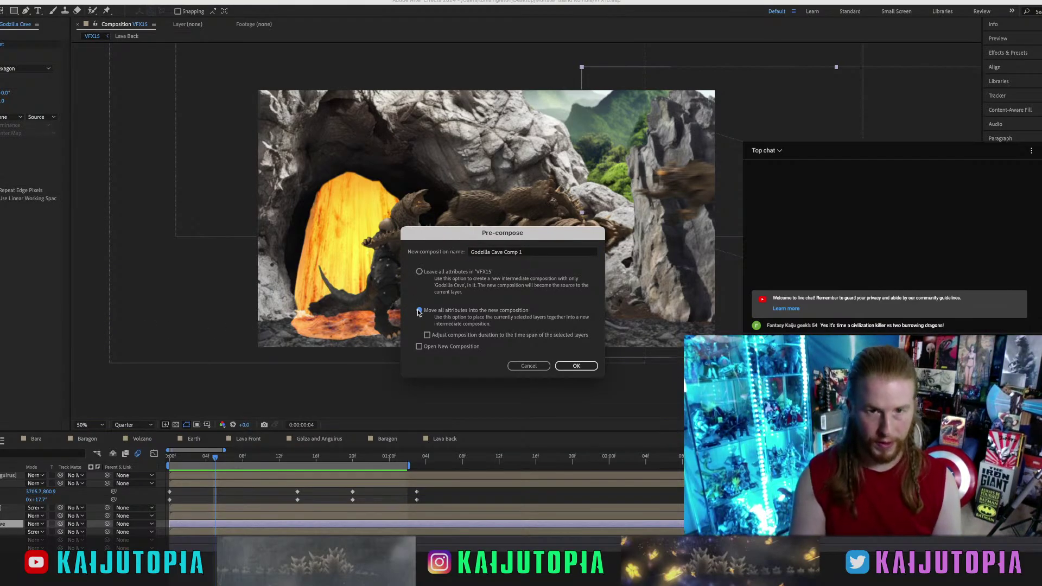
pyautogui.click(492, 252)
pyautogui.write('God')
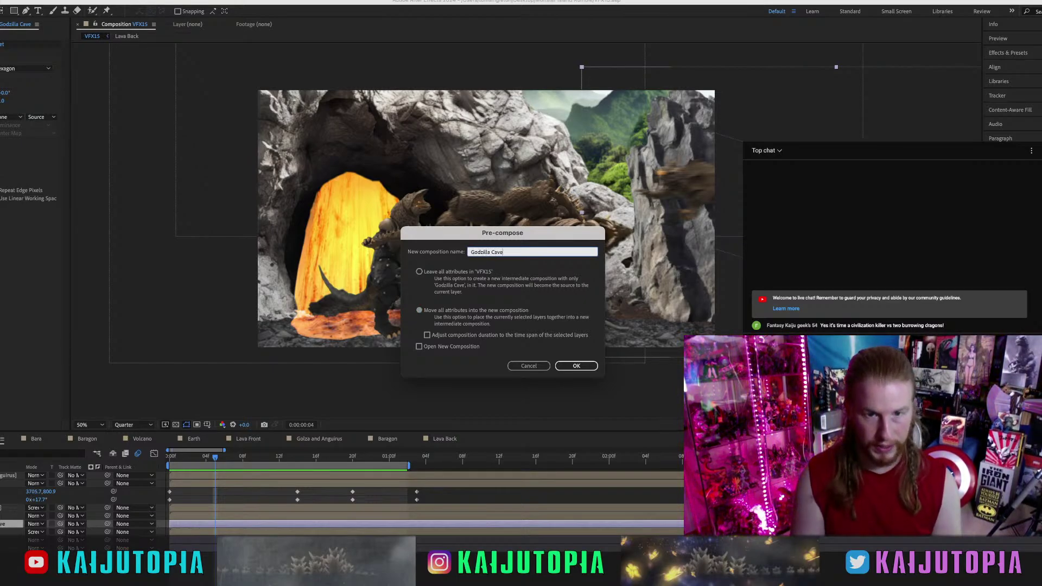
pyautogui.press('Return')
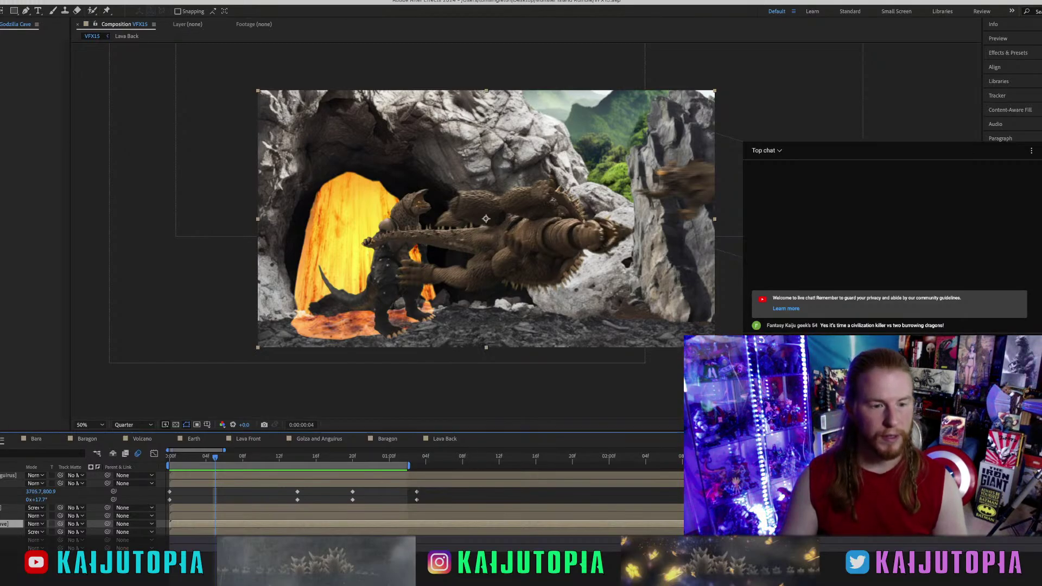
# Pre-compose the Volcano layer as "Volcano", moving all attributes into the new composition.
pyautogui.click(11, 540)
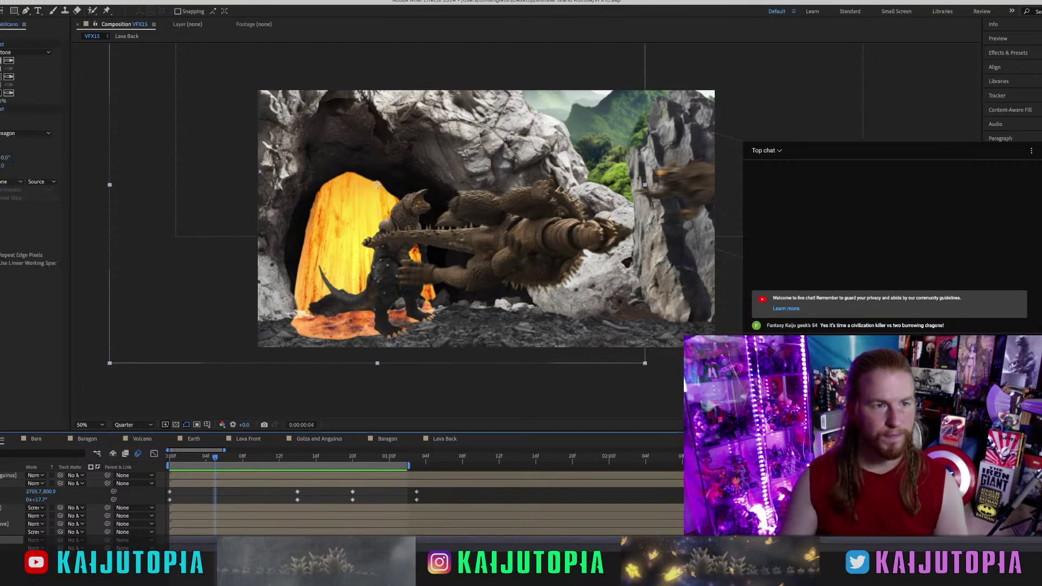
pyautogui.click(87, 1)
pyautogui.moveTo(64, 1)
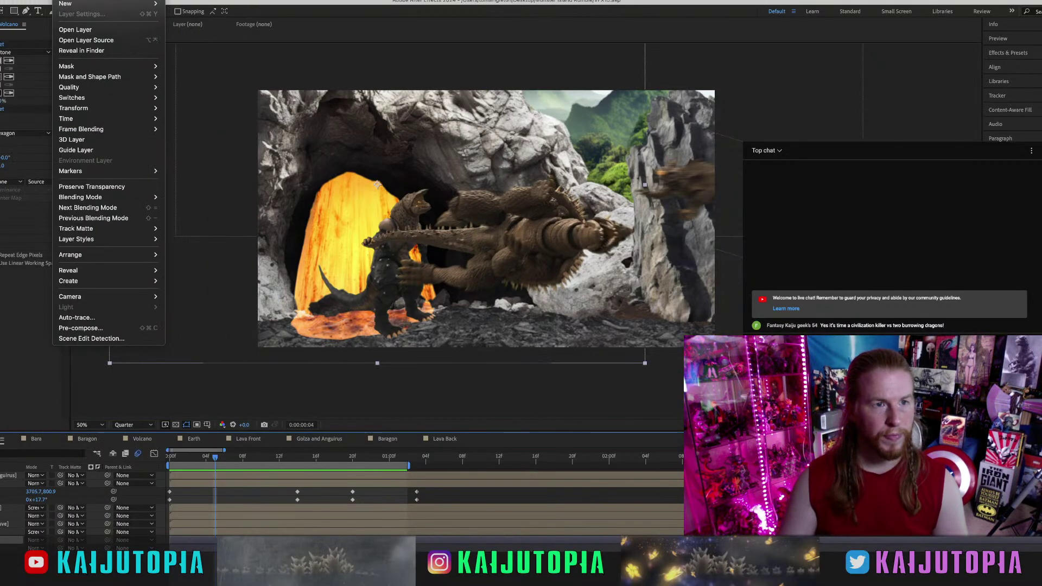
pyautogui.click(127, 328)
pyautogui.write('Volcano')
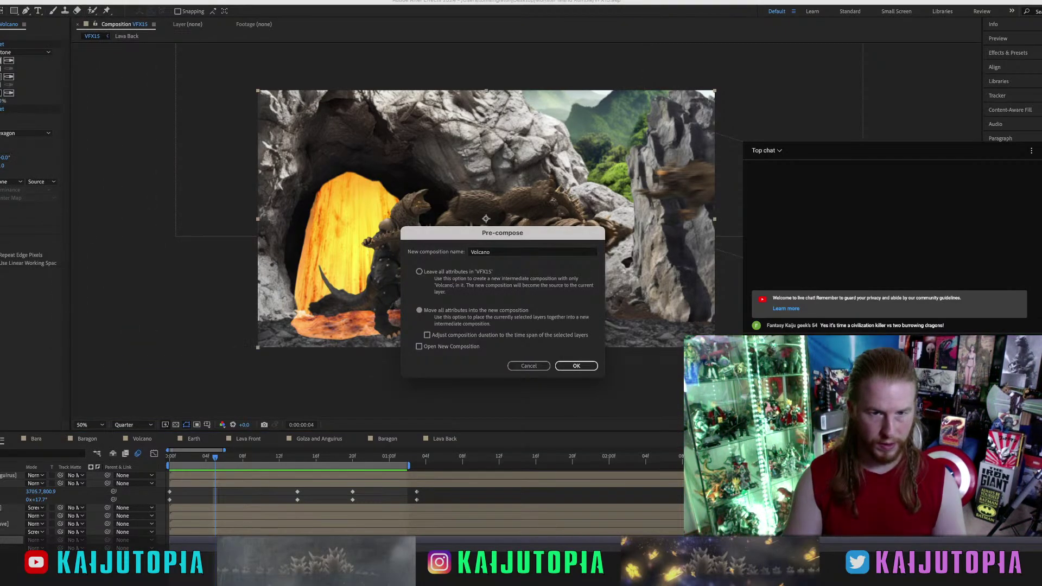
pyautogui.press('Return')
# Pre-compose the Jungle layer with all its attributes and preview the VFX15 composition.
pyautogui.click(10, 547)
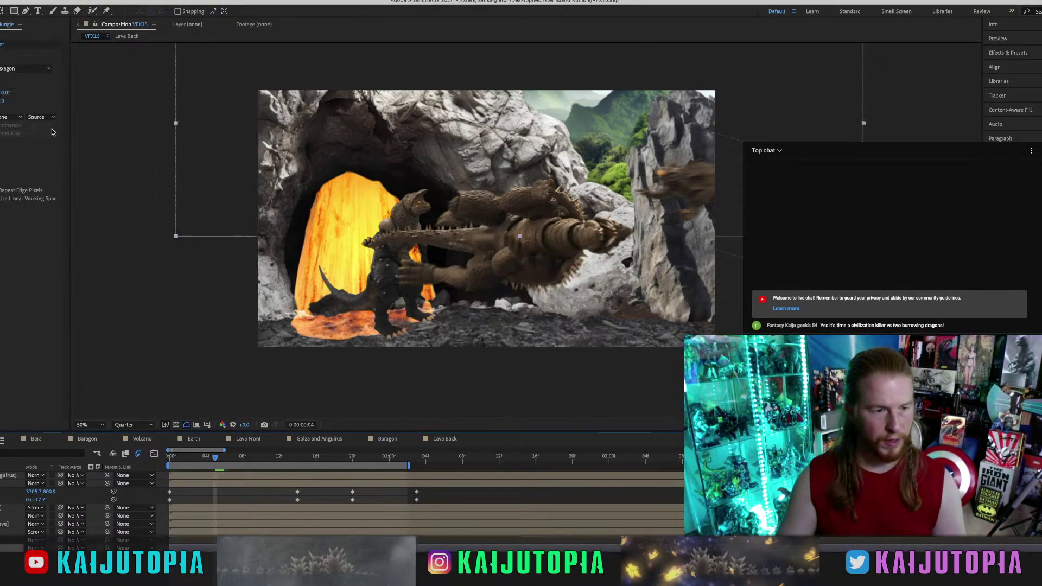
pyautogui.click(65, 1)
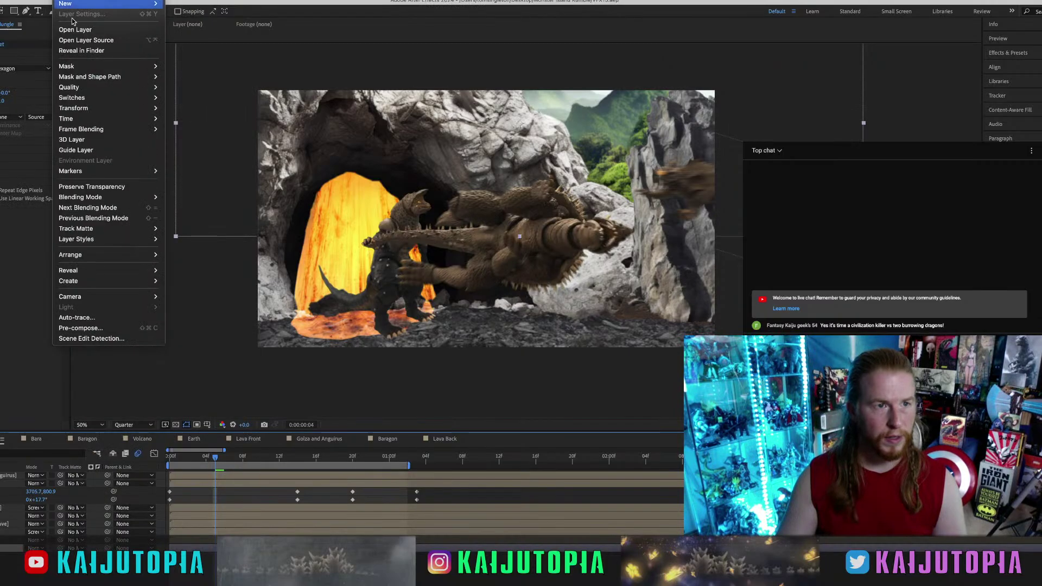
pyautogui.click(103, 329)
pyautogui.press('Return')
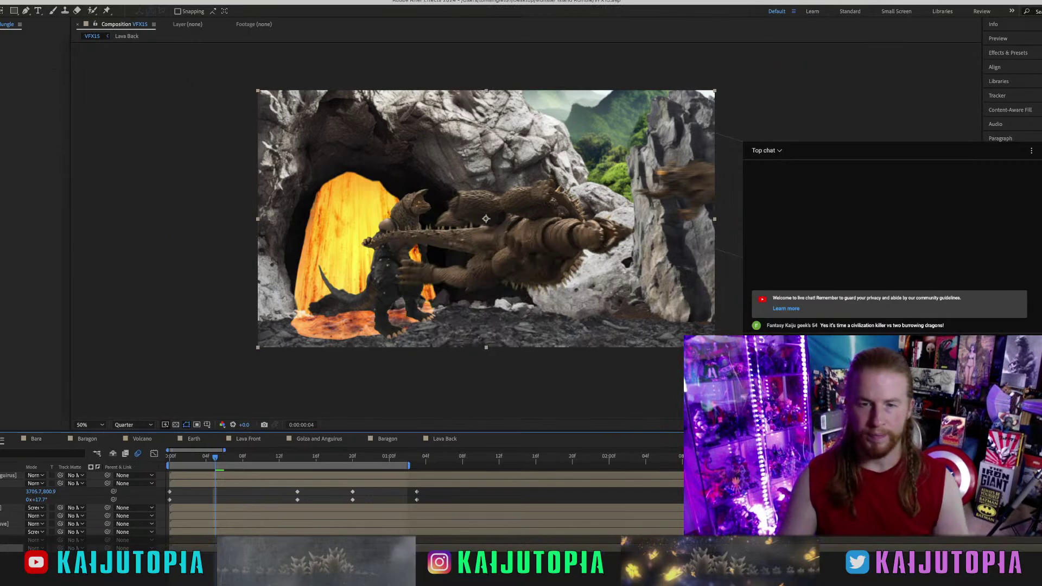
pyautogui.press('space')
pyautogui.press('space')
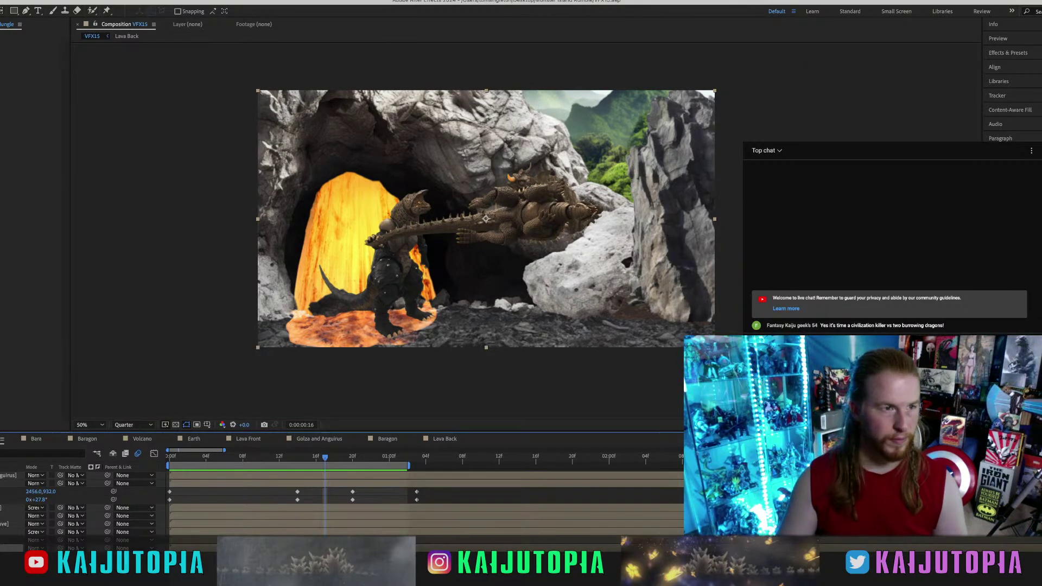
# Add the smoke plume PNG from the project to VFX15 as the top layer and scale it to 115%.
pyautogui.press('super+0')
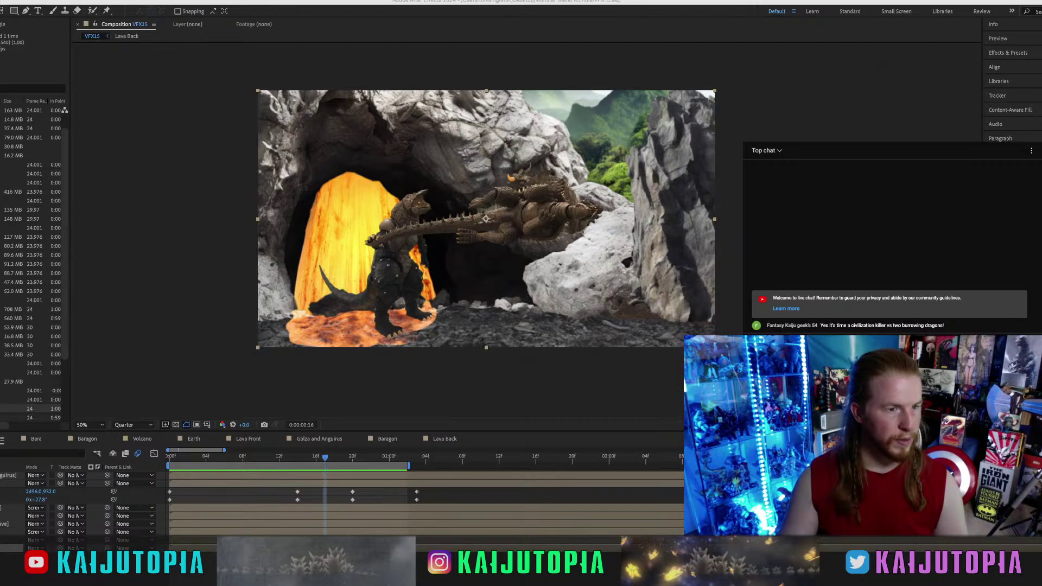
pyautogui.moveTo(77, 244); pyautogui.dragTo(28, 248)
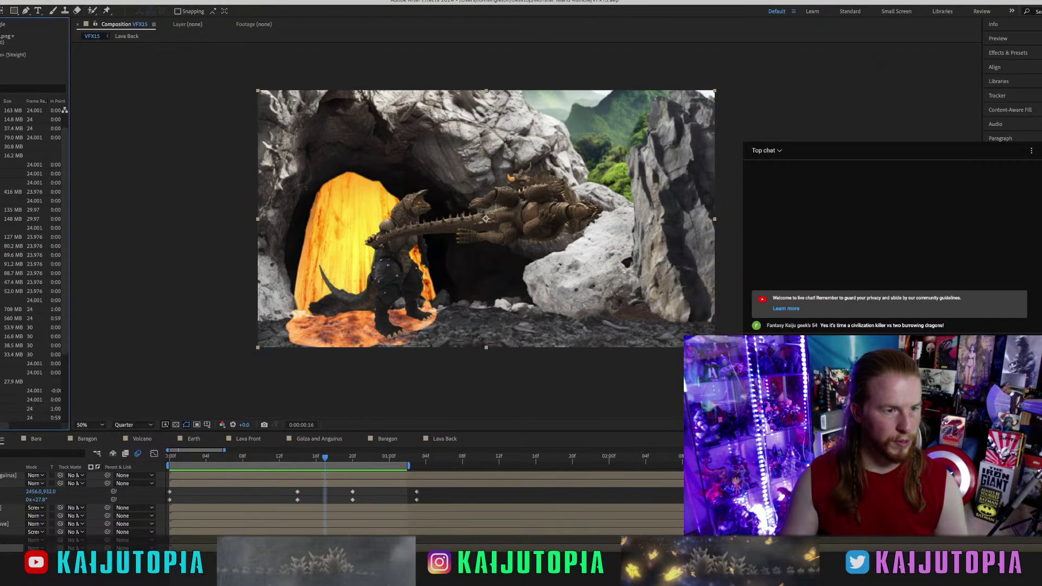
pyautogui.scroll(-3, 33, 260)
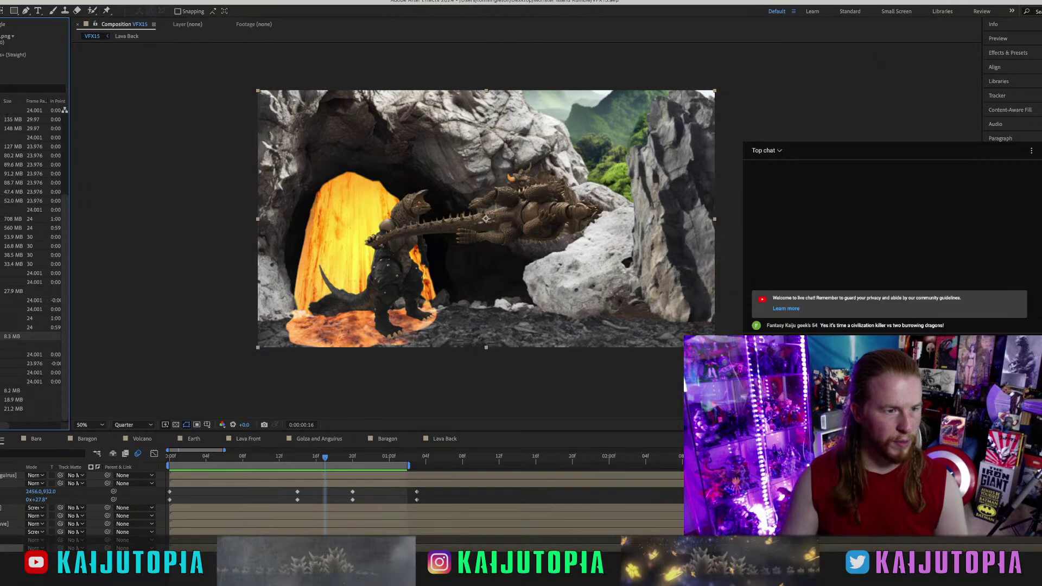
pyautogui.moveTo(11, 337); pyautogui.dragTo(2, 495)
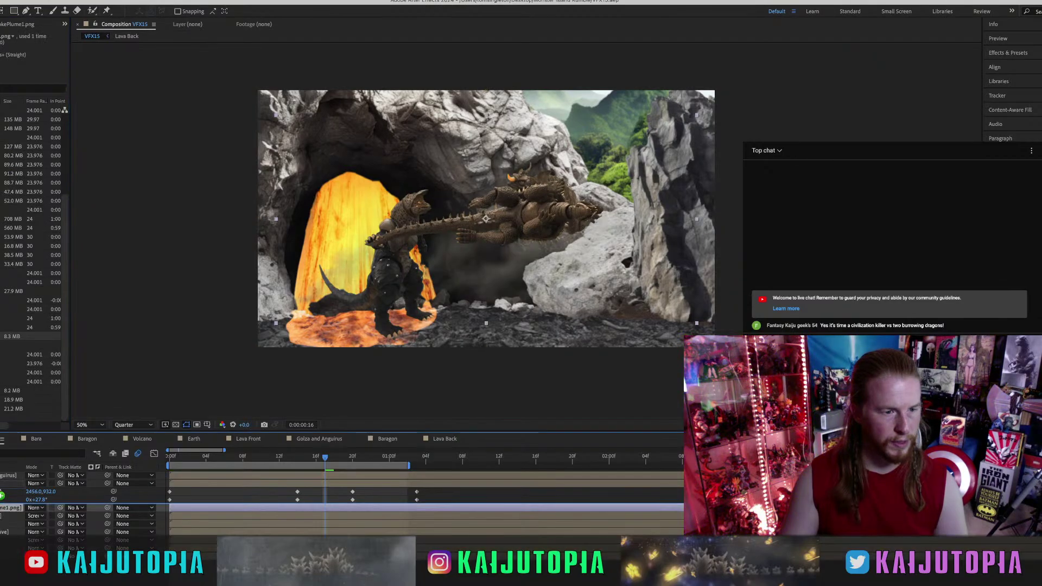
pyautogui.hotkey('ctrl', 'shift', ']')
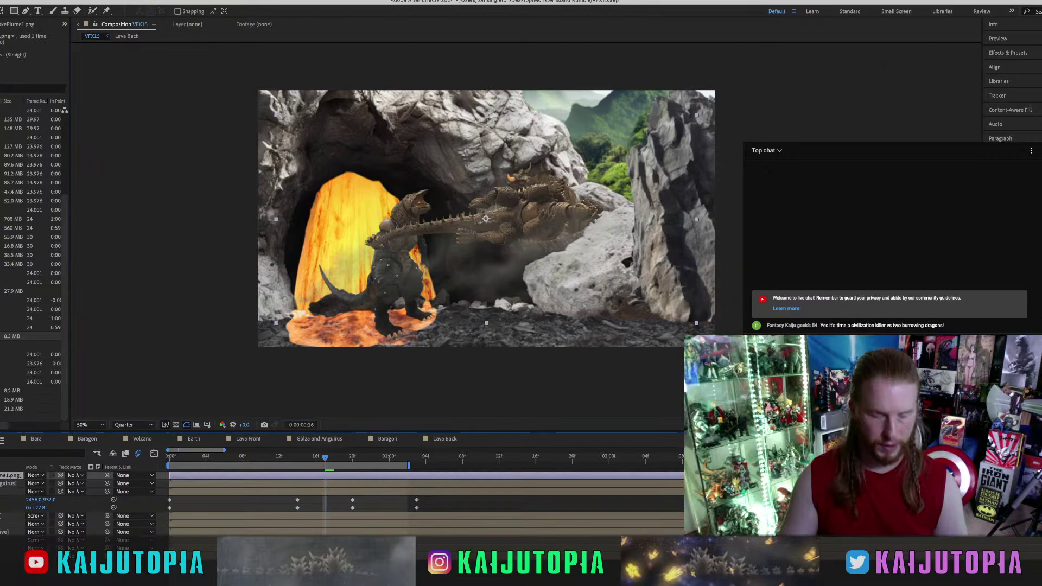
pyautogui.press('s')
pyautogui.moveTo(38, 483); pyautogui.dragTo(46, 483)
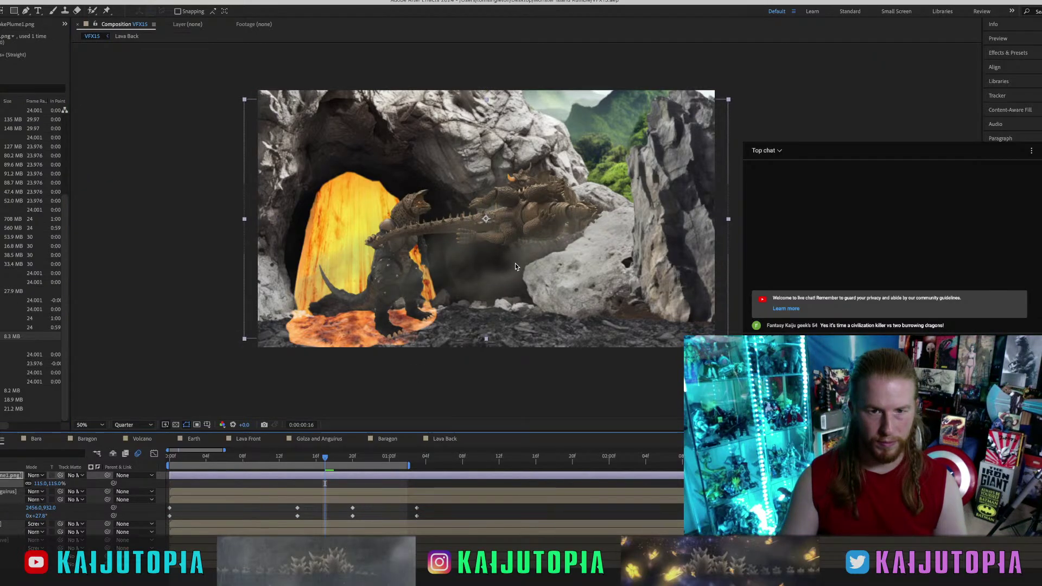
# Scale the smoke plume to 78% and duplicate it, placing one plume low beside the lava and the other over the rocks opposite.
pyautogui.moveTo(512, 266); pyautogui.dragTo(491, 318)
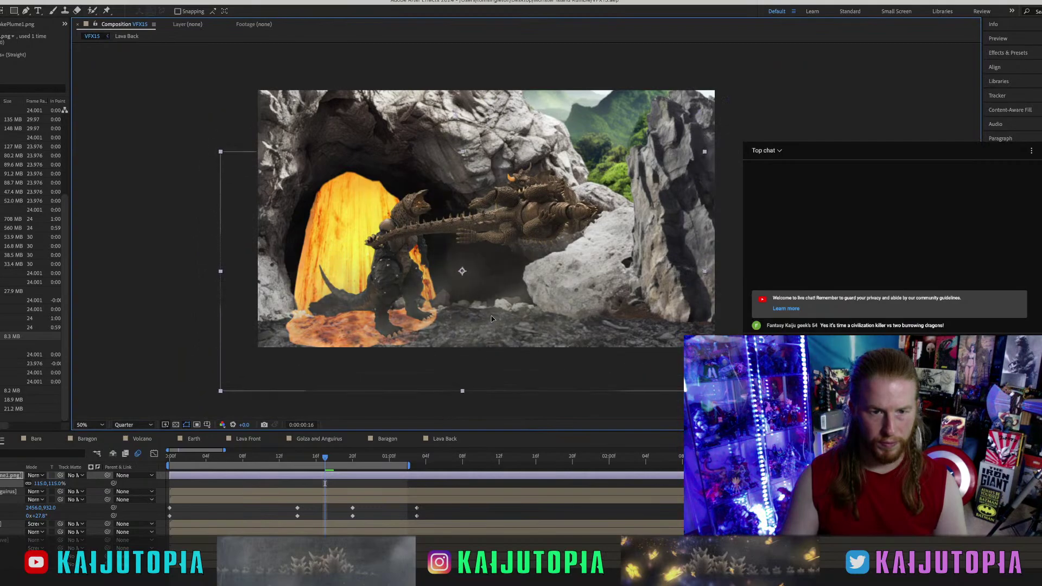
pyautogui.moveTo(43, 488); pyautogui.dragTo(26, 483)
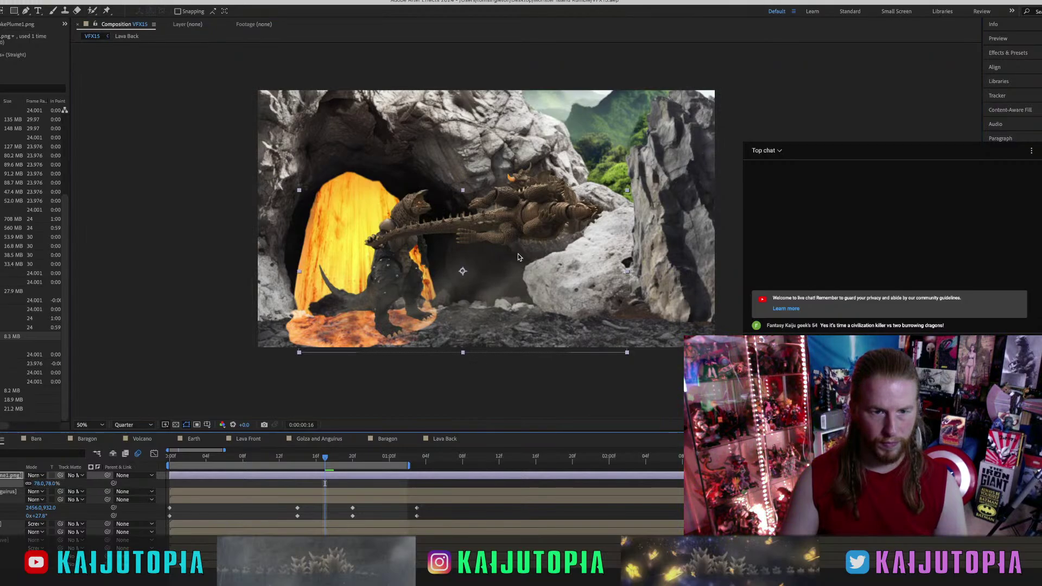
pyautogui.moveTo(518, 253); pyautogui.dragTo(642, 308)
pyautogui.hotkey('ctrl', 'd')
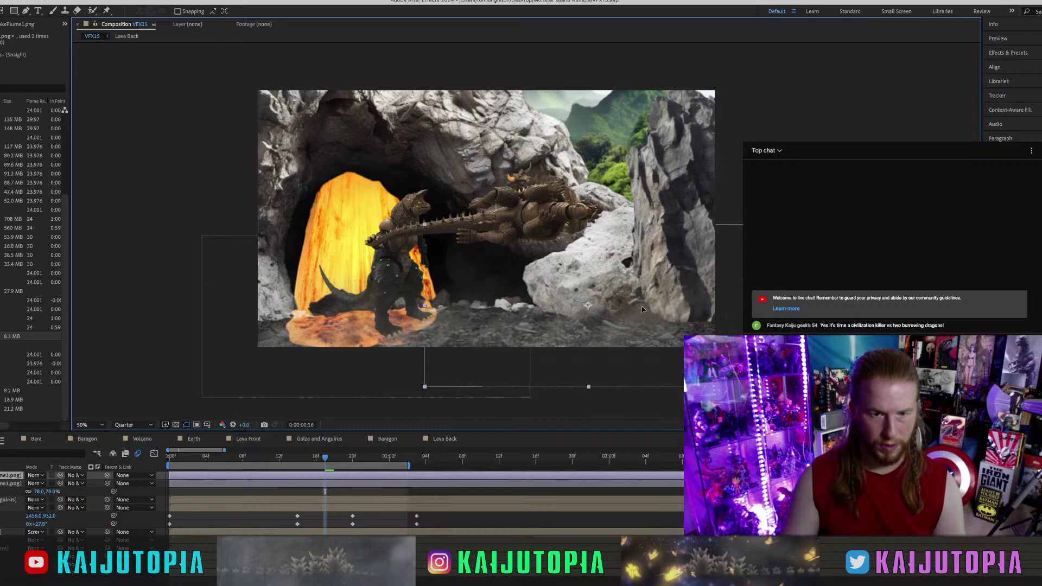
# Duplicate the smoke plume again, move the copy lower in the layer stack, and place it over the cave opening.
pyautogui.hotkey('ctrl', 'd')
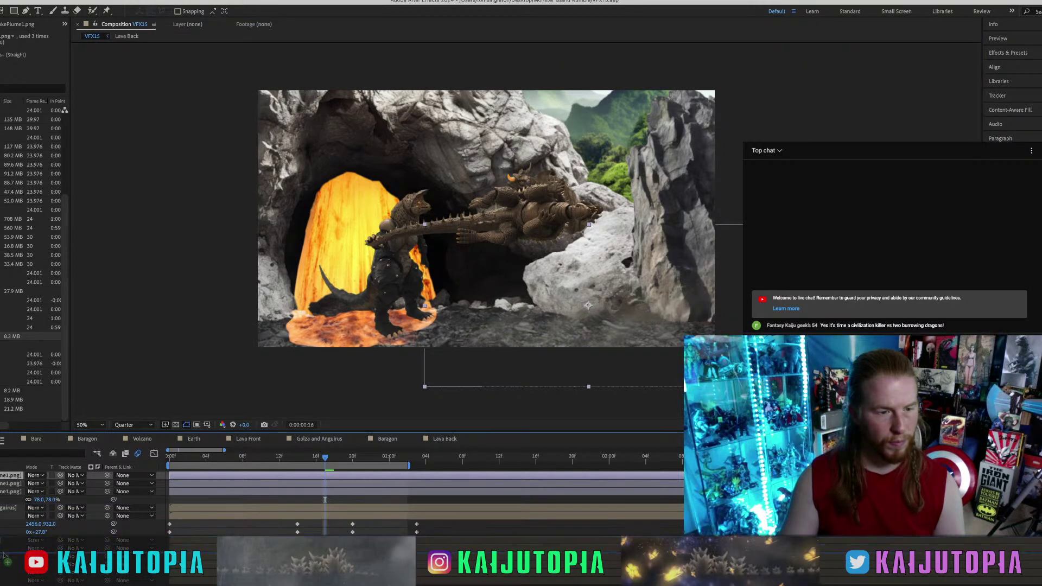
pyautogui.moveTo(4, 554); pyautogui.dragTo(6, 554)
pyautogui.moveTo(636, 306); pyautogui.dragTo(439, 263)
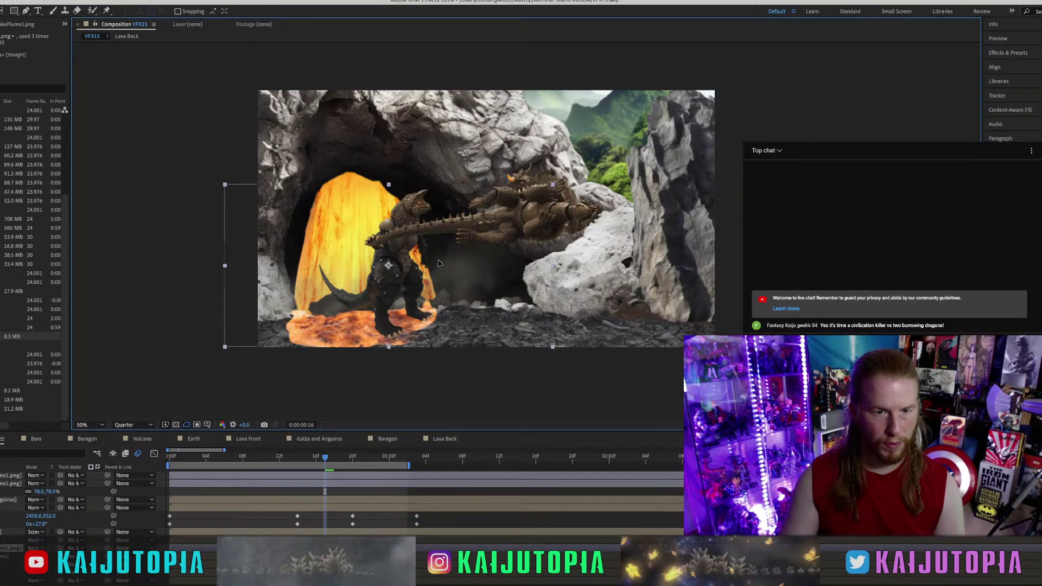
# Flip the cave smoke copy horizontally and shift it slightly toward the lava flow.
pyautogui.click(67, 1)
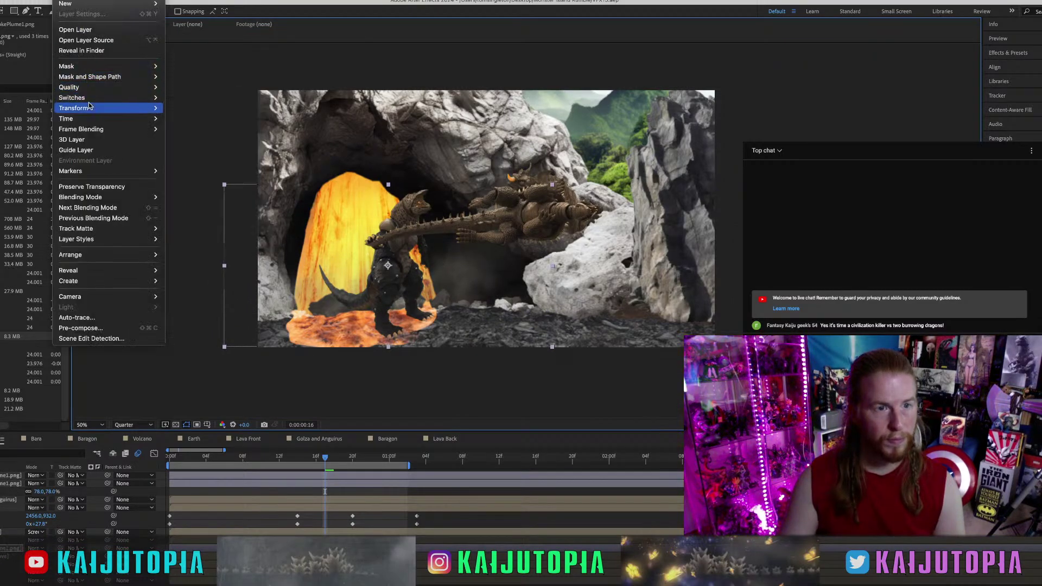
pyautogui.moveTo(109, 108)
pyautogui.click(190, 192)
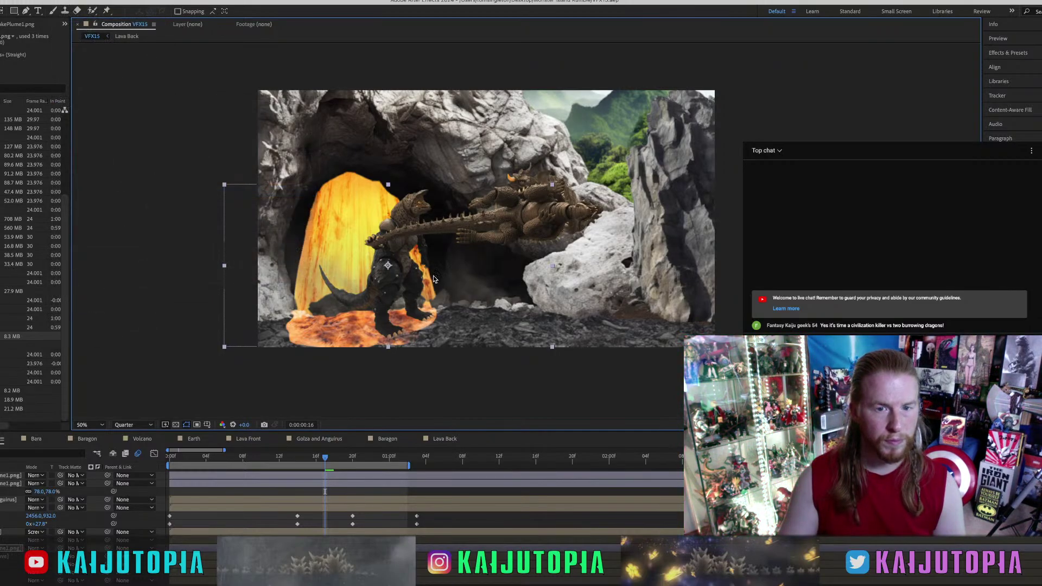
pyautogui.moveTo(458, 262); pyautogui.dragTo(423, 260)
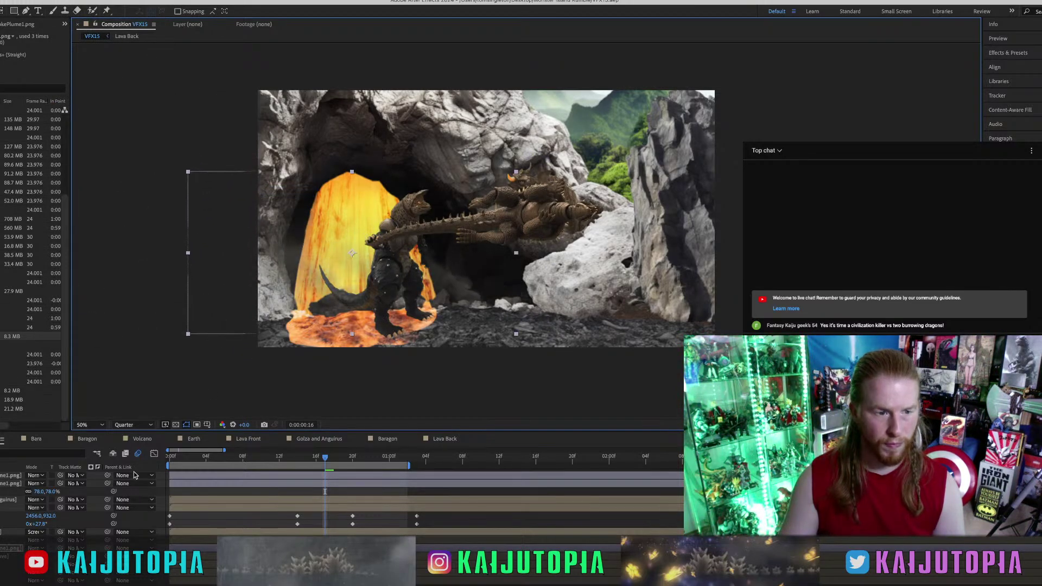
# Scale down the cave smoke copy and reposition it slightly lower, in front of the lava opening.
pyautogui.moveTo(52, 557); pyautogui.dragTo(44, 556)
pyautogui.click(295, 272)
pyautogui.moveTo(294, 271); pyautogui.dragTo(282, 291)
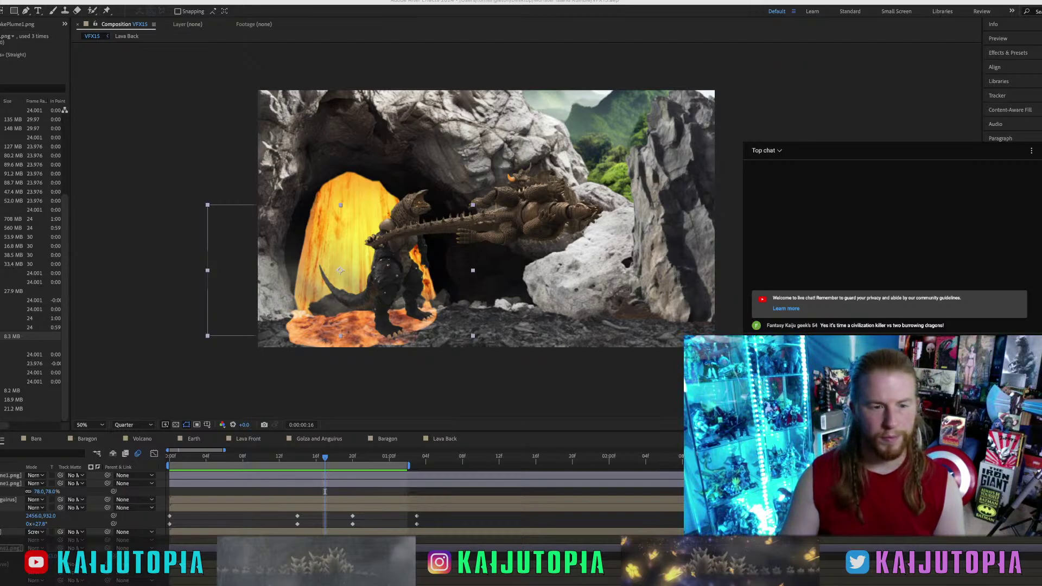
# Play the VFX15 composition from the start several times to check the smoke and creature motion.
pyautogui.moveTo(185, 458); pyautogui.dragTo(155, 457)
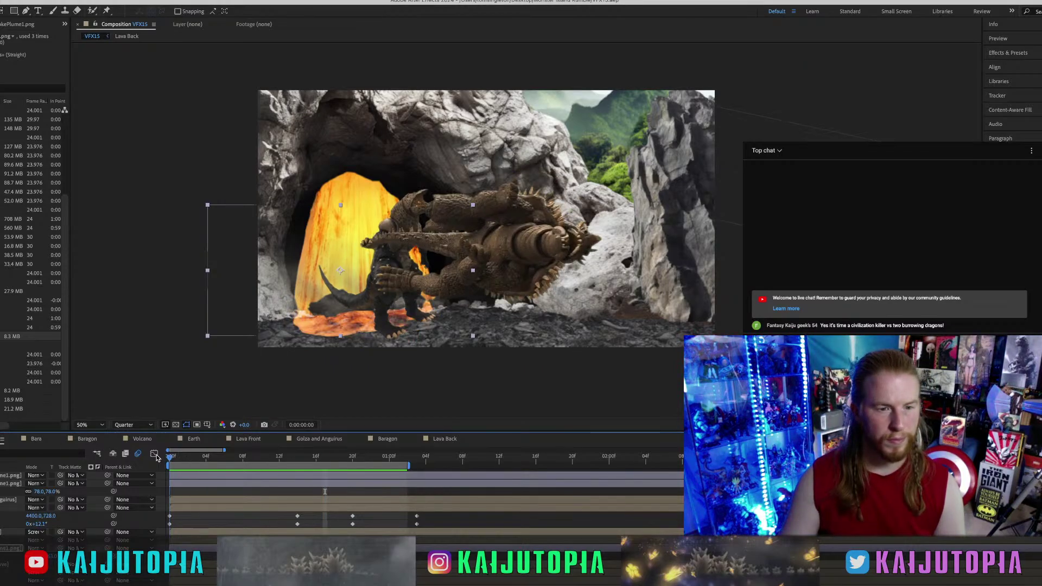
pyautogui.press('space')
pyautogui.press('space')
pyautogui.press('space')
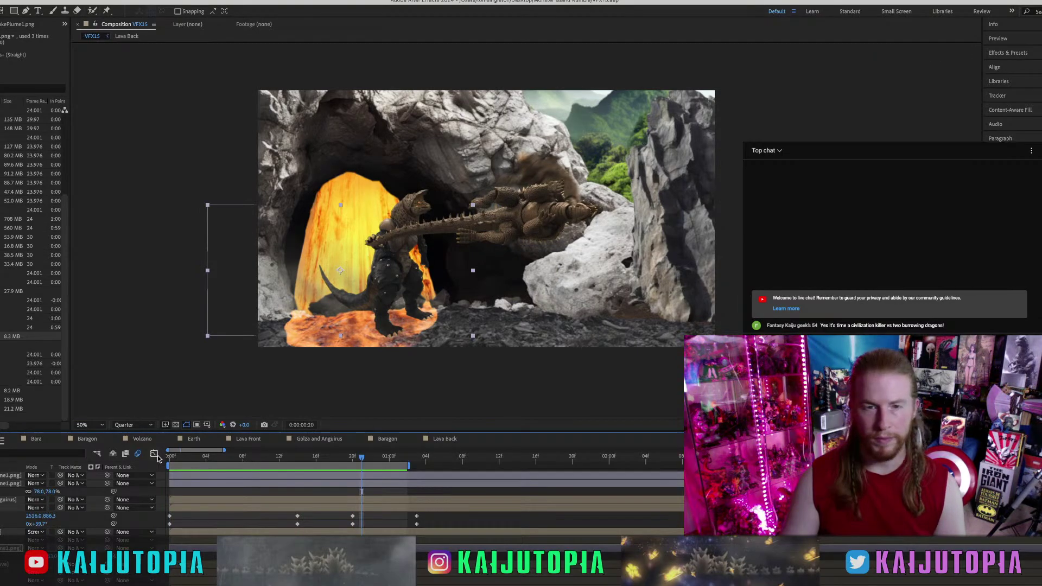
pyautogui.press('space')
pyautogui.press('space')
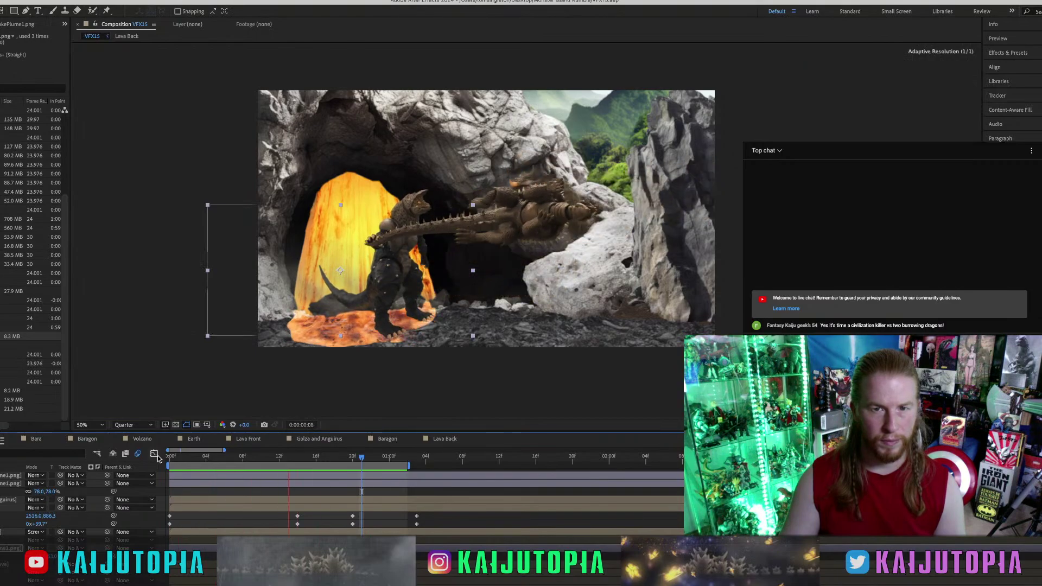
pyautogui.press('space')
pyautogui.press('space')
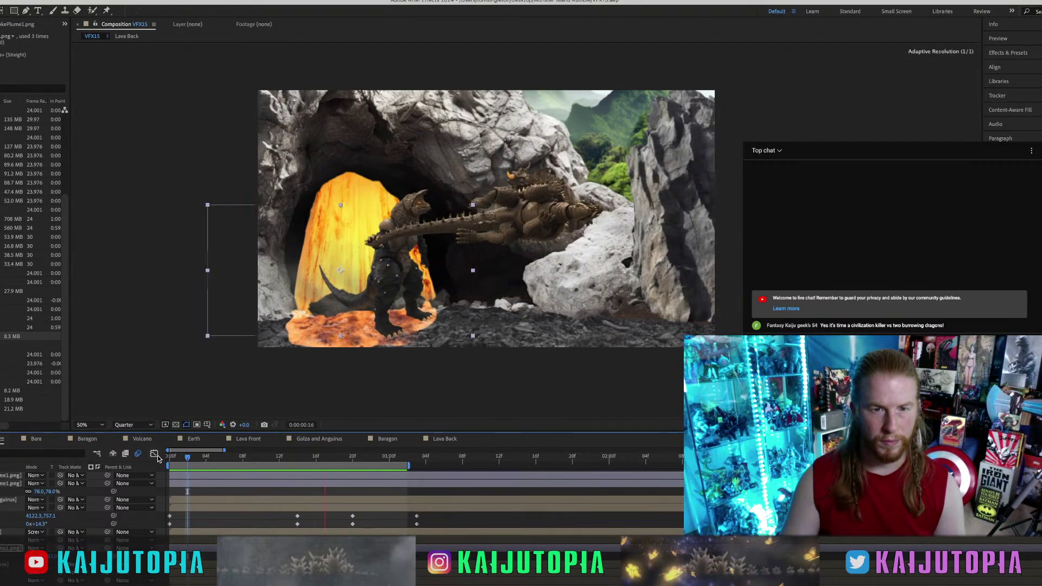
pyautogui.press('space')
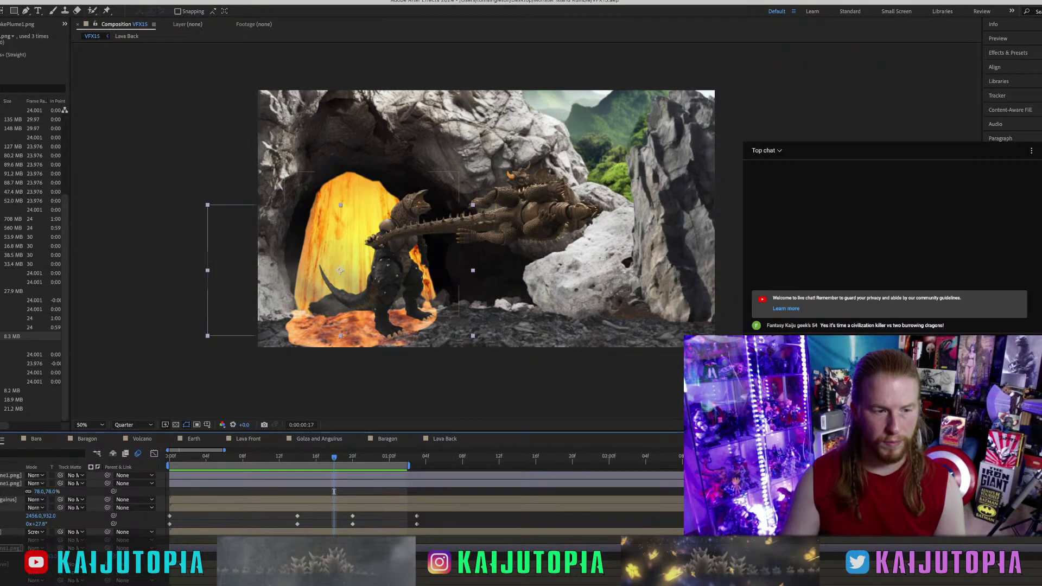
# Open the Lava Front composition and time-stretch the lava clip with a stretch factor of 200.
pyautogui.doubleClick(334, 492)
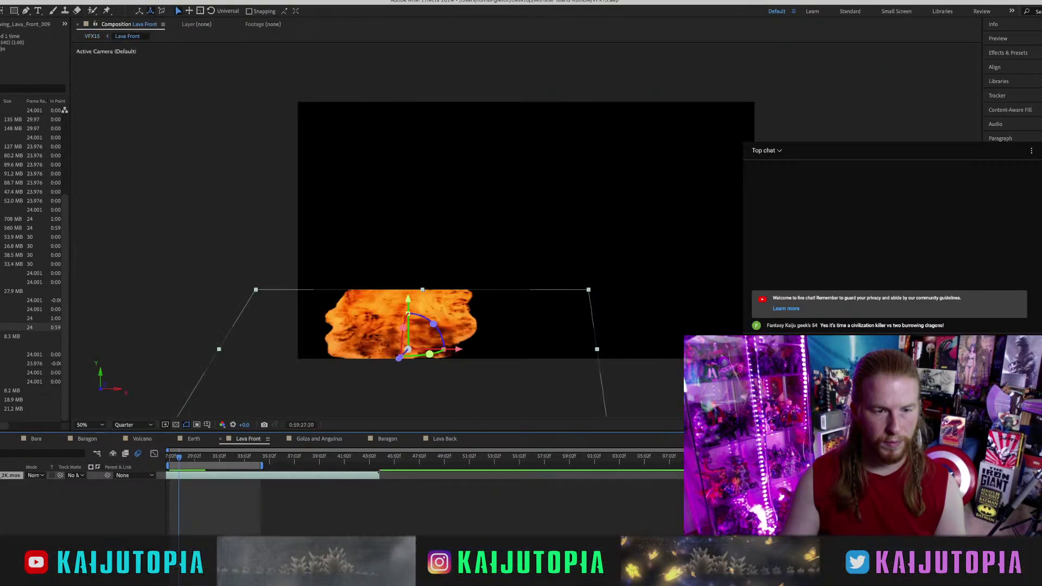
pyautogui.click(54, 0)
pyautogui.moveTo(82, 112)
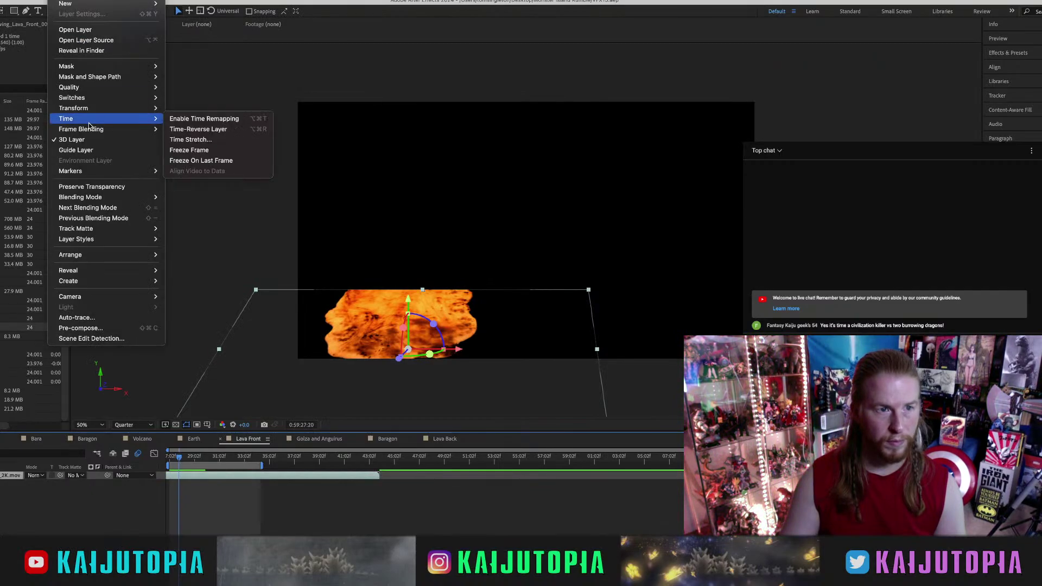
pyautogui.click(187, 132)
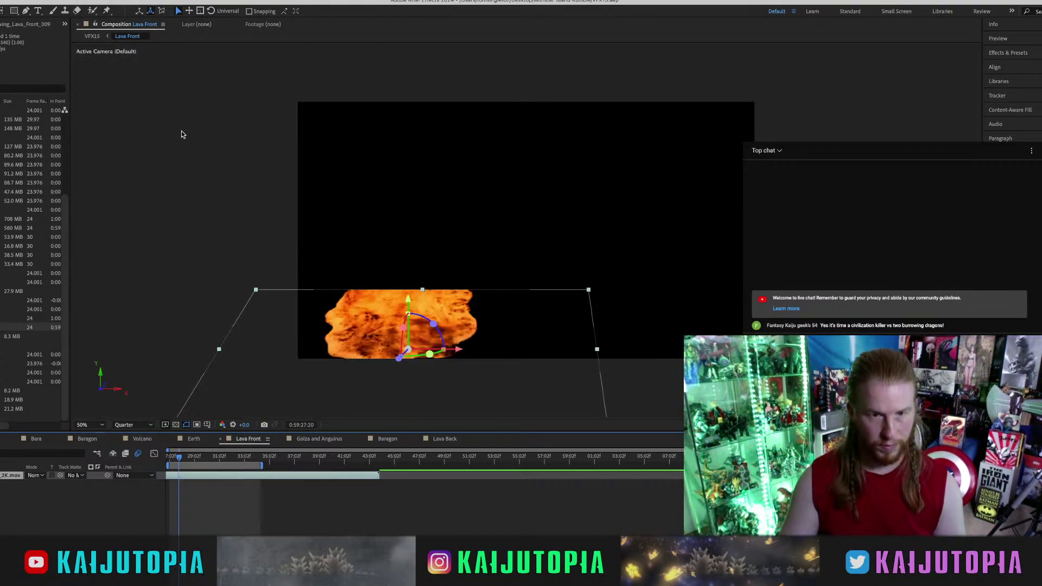
pyautogui.click(54, 0)
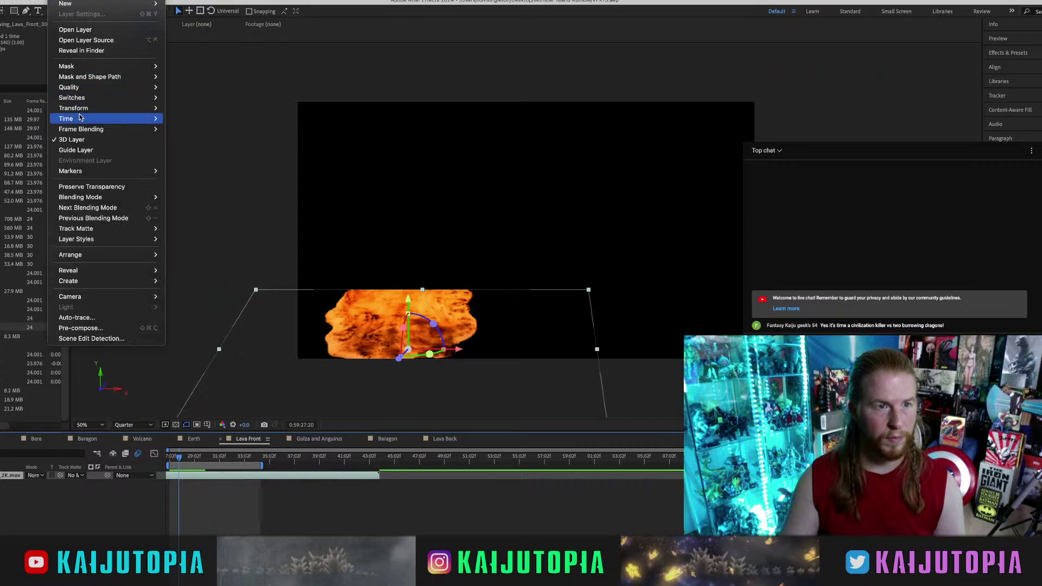
pyautogui.moveTo(82, 119)
pyautogui.click(185, 139)
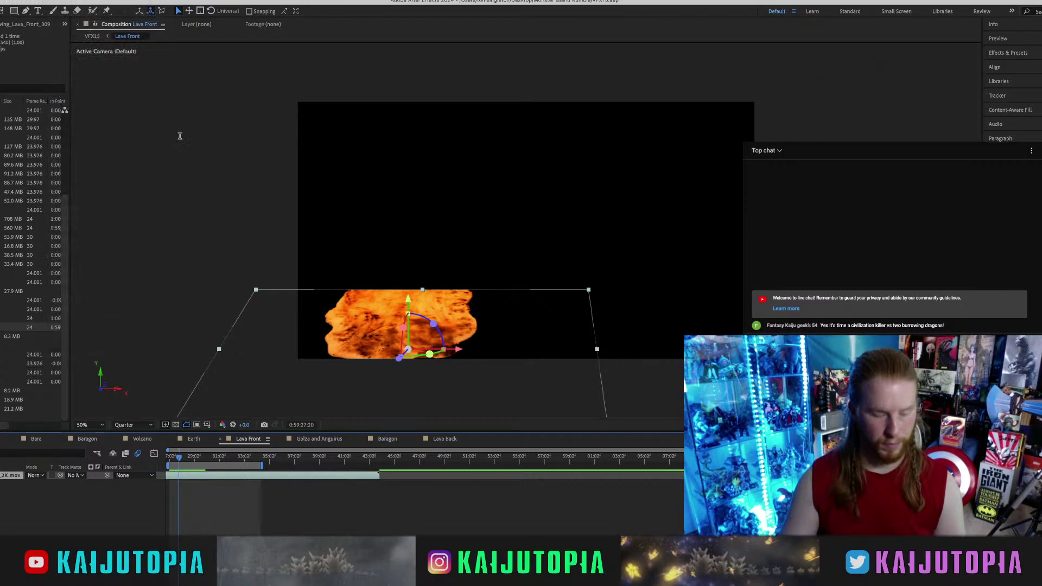
pyautogui.write('200')
pyautogui.press('Return')
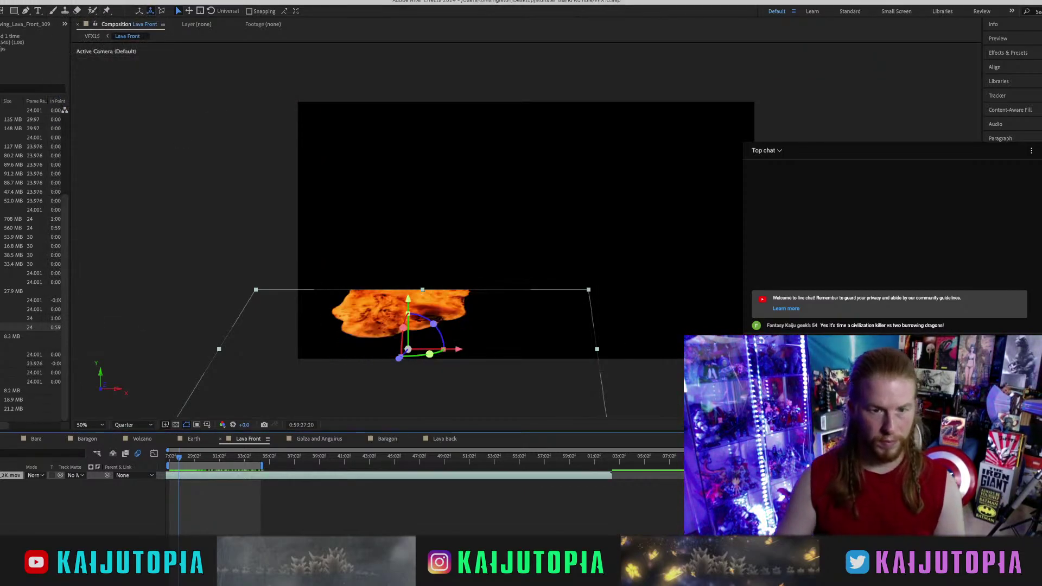
# Return to the VFX15 composition and preview the slowed lava around frame 20.
pyautogui.click(3, 439)
pyautogui.press('space')
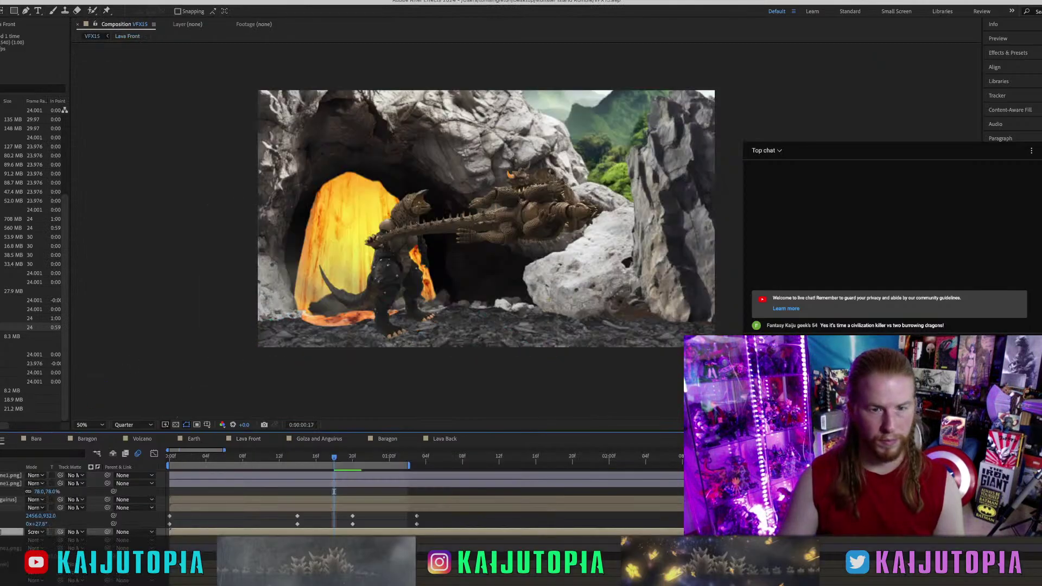
pyautogui.moveTo(334, 491); pyautogui.dragTo(361, 491)
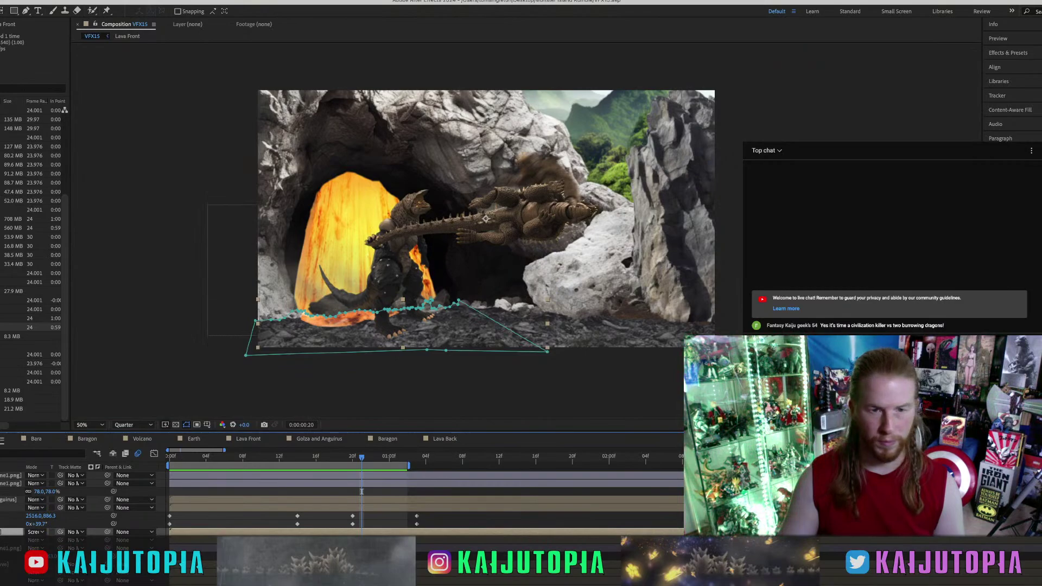
# Shift the lava clip earlier in the Lava Front composition so the pool starts fuller, preview it, and return to VFX15.
pyautogui.doubleClick(362, 532)
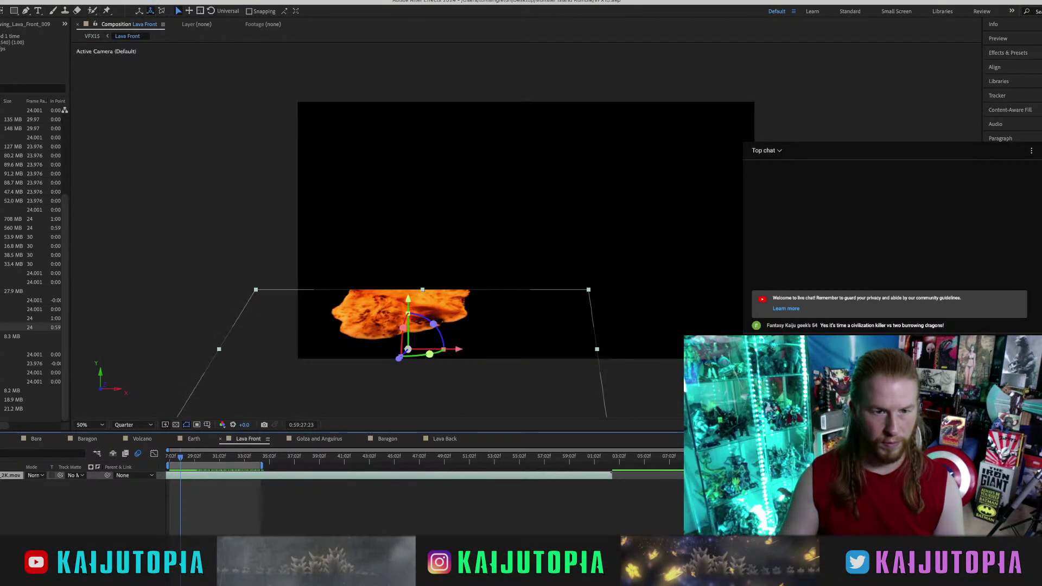
pyautogui.moveTo(206, 477)
pyautogui.mouseDown()
pyautogui.moveTo(161, 477)
pyautogui.moveTo(192, 479)
pyautogui.mouseUp()
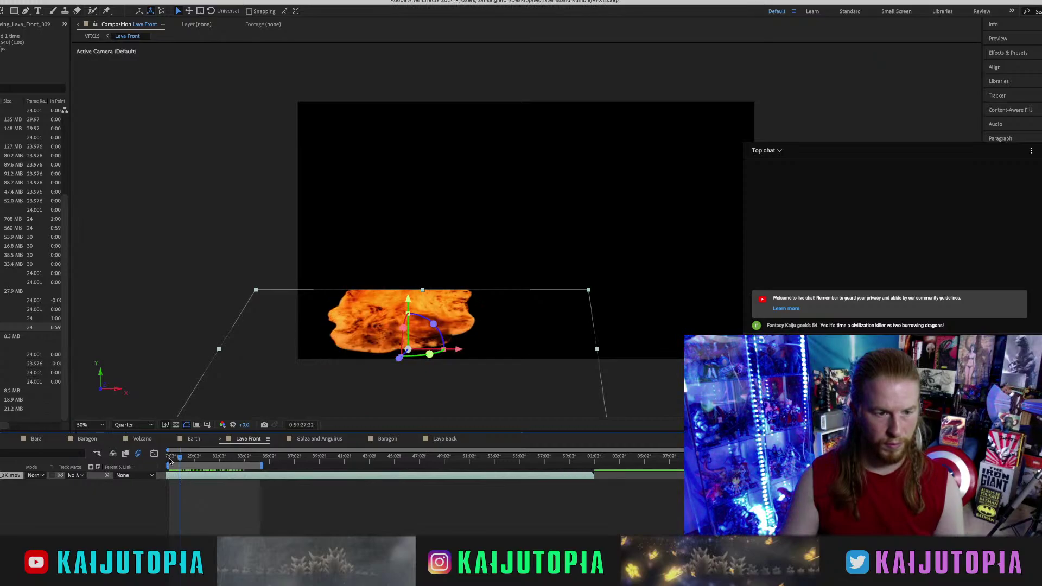
pyautogui.click(170, 461)
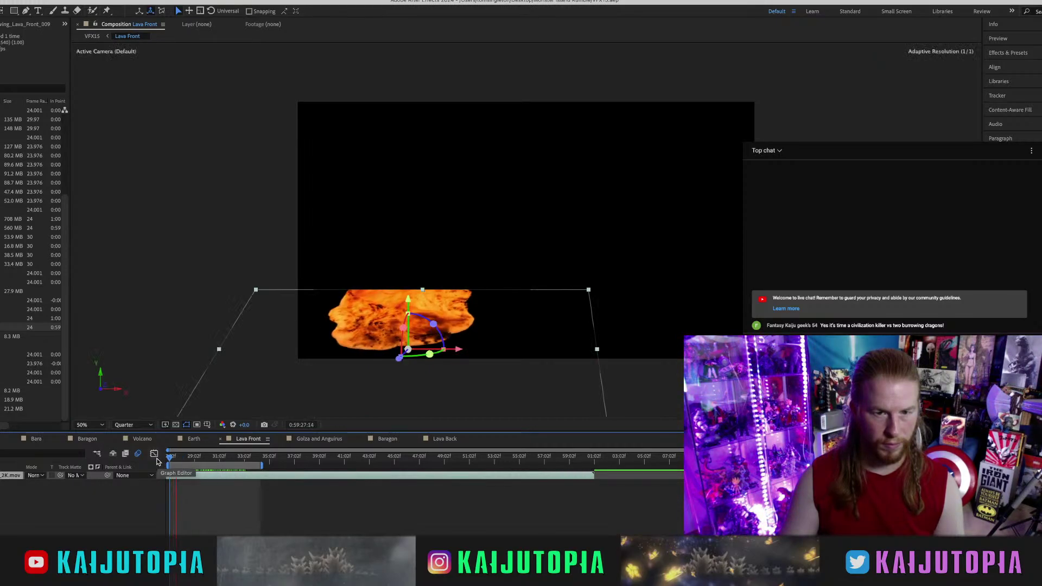
pyautogui.press('space')
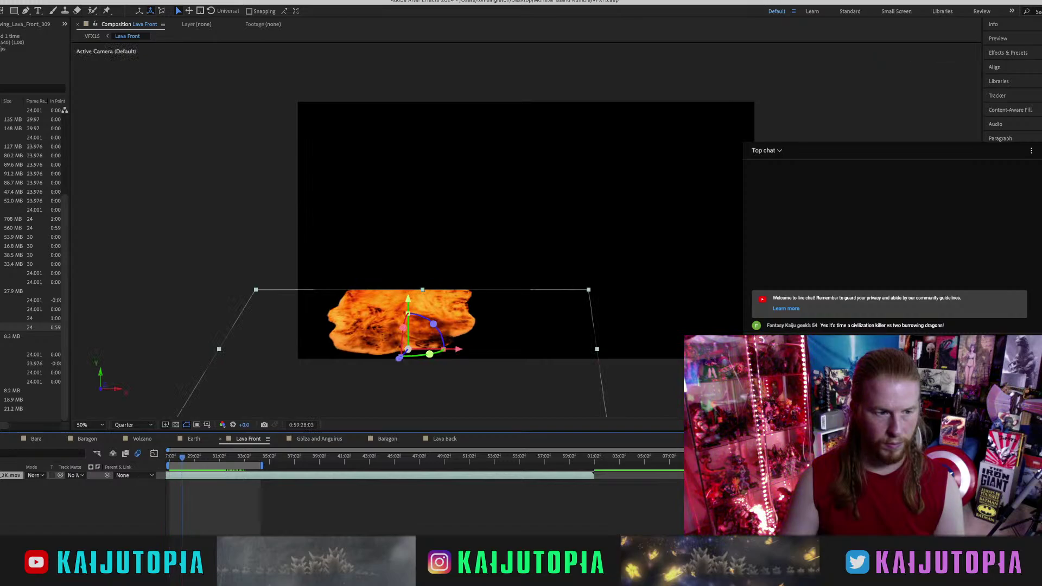
pyautogui.click(4, 438)
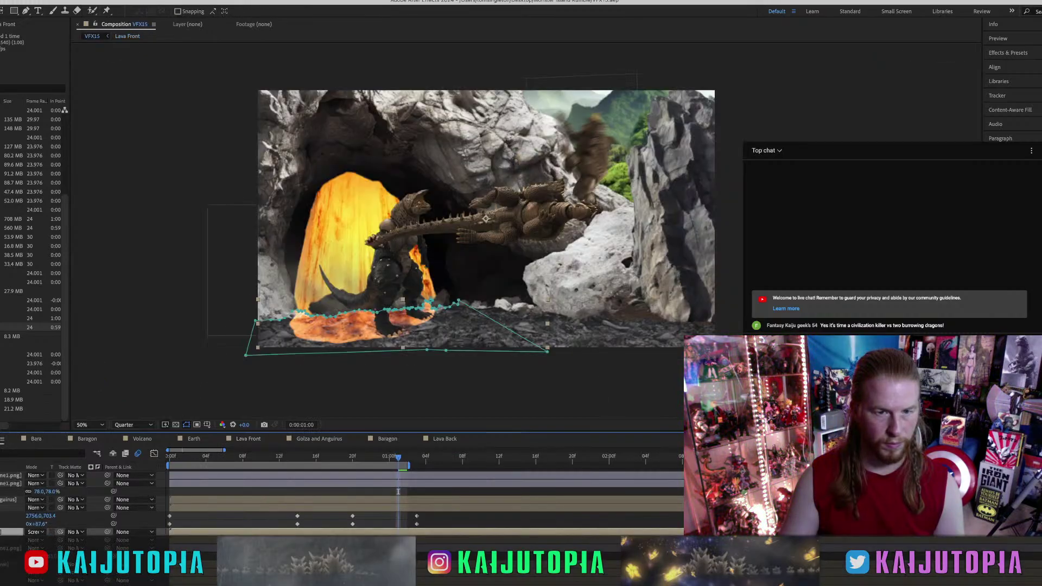
# Delete the last mask path keyframe on both masked layers in the Golza and Anguirus composition.
pyautogui.doubleClick(5, 500)
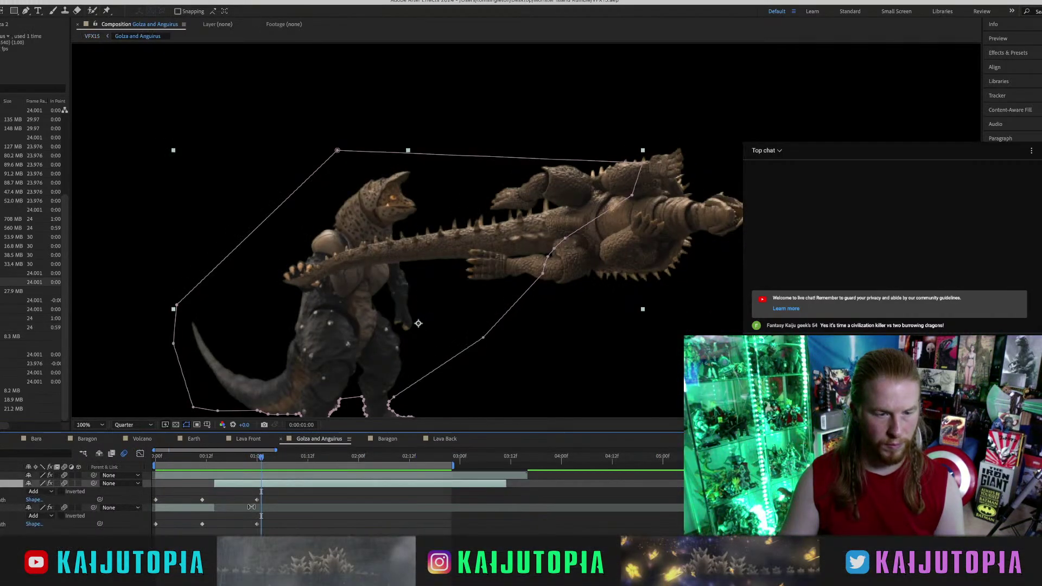
pyautogui.moveTo(280, 498); pyautogui.dragTo(188, 500)
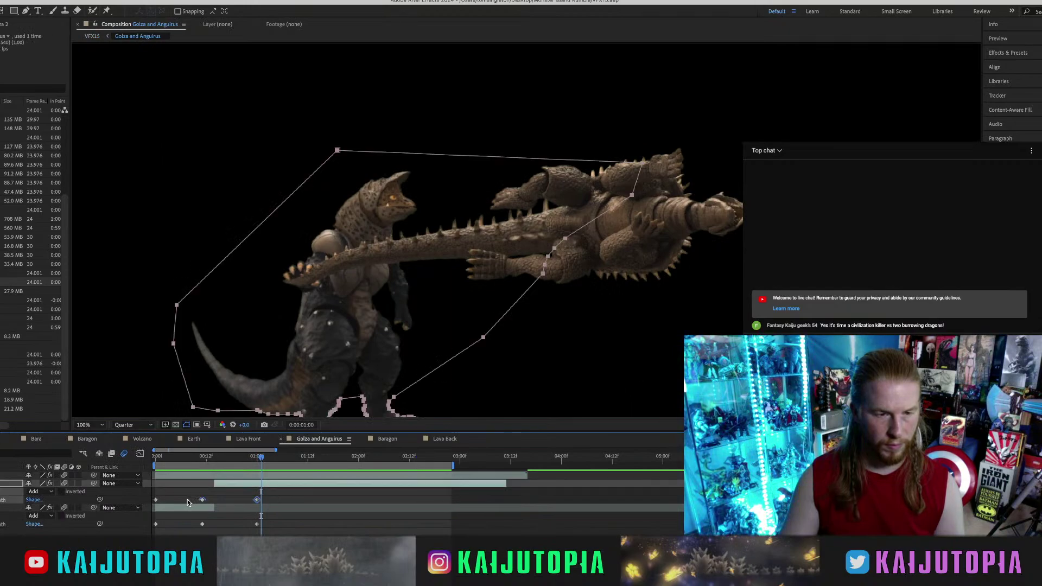
pyautogui.click(226, 493)
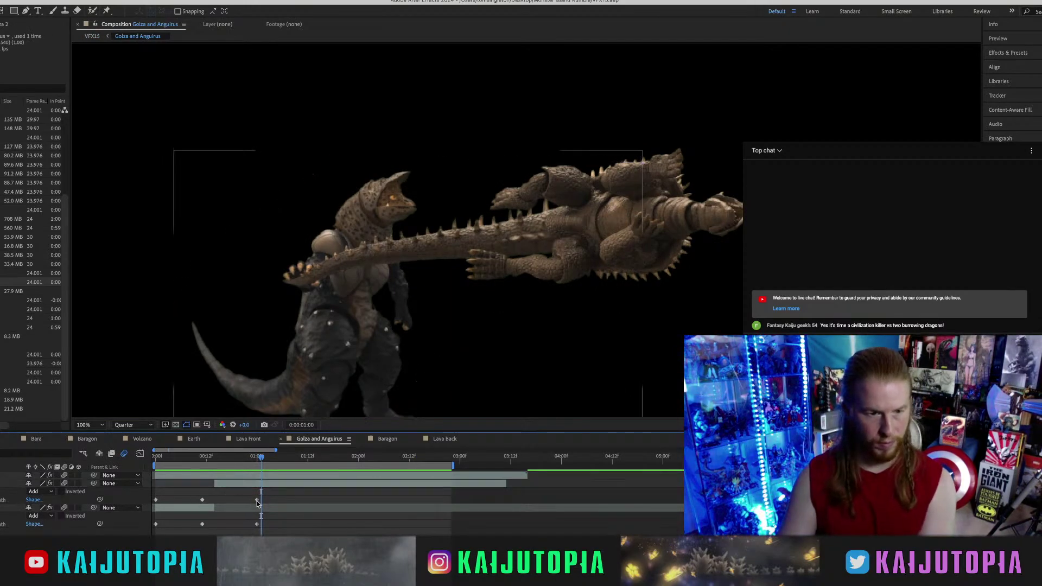
pyautogui.click(257, 500)
pyautogui.press('Delete')
pyautogui.click(256, 524)
pyautogui.press('Delete')
# Return to VFX15 and play it from the first frame to check the creature masks and lava.
pyautogui.moveTo(209, 458); pyautogui.dragTo(116, 461)
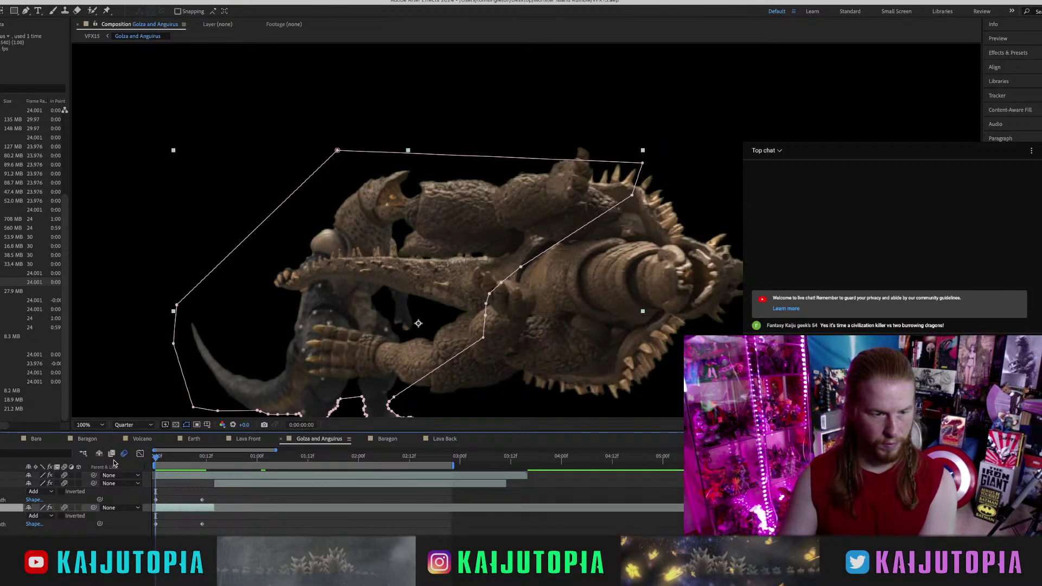
pyautogui.click(2, 439)
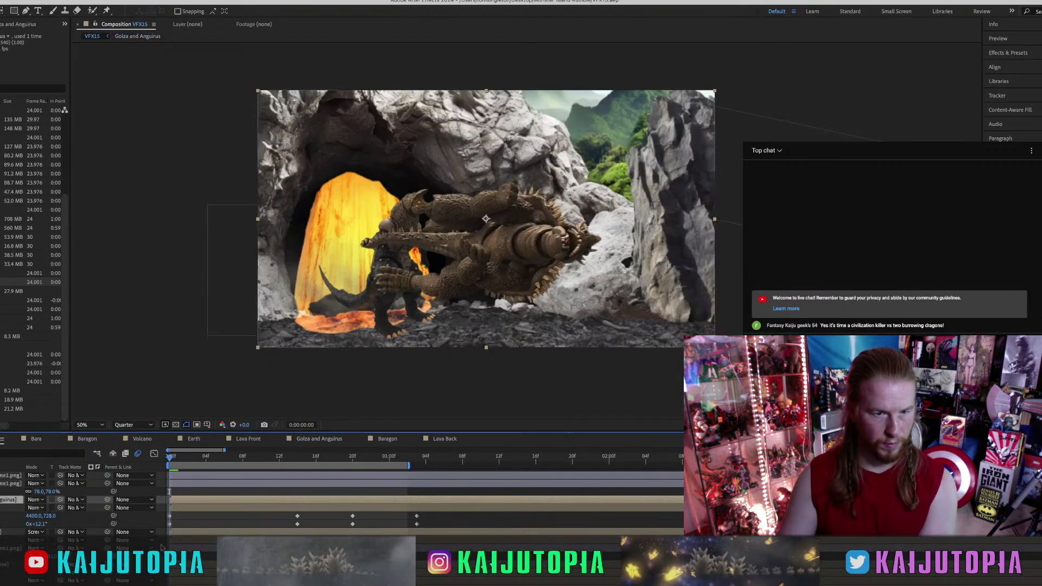
pyautogui.click(191, 520)
pyautogui.press('space')
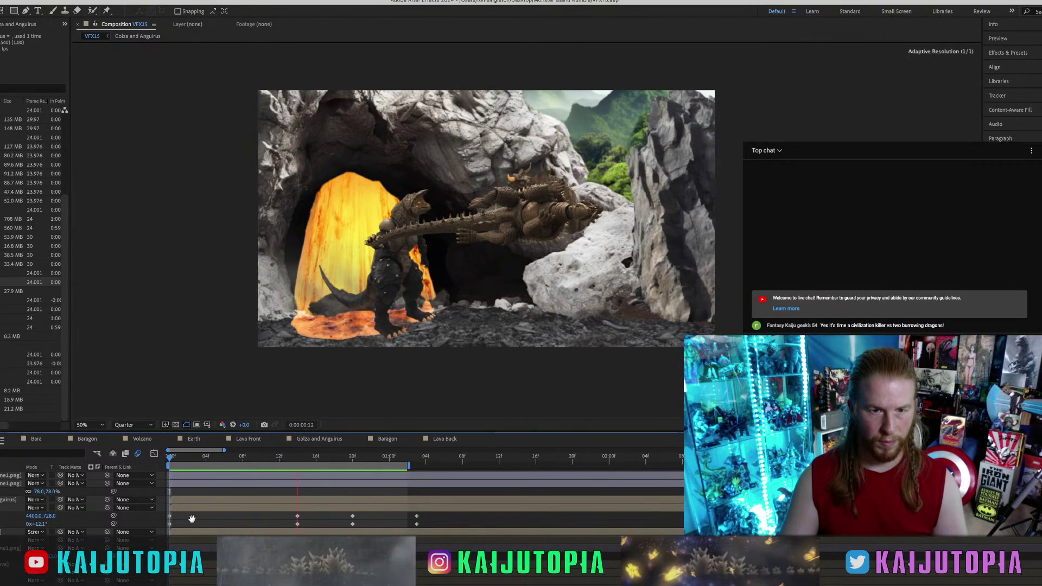
pyautogui.press('space')
pyautogui.press('space')
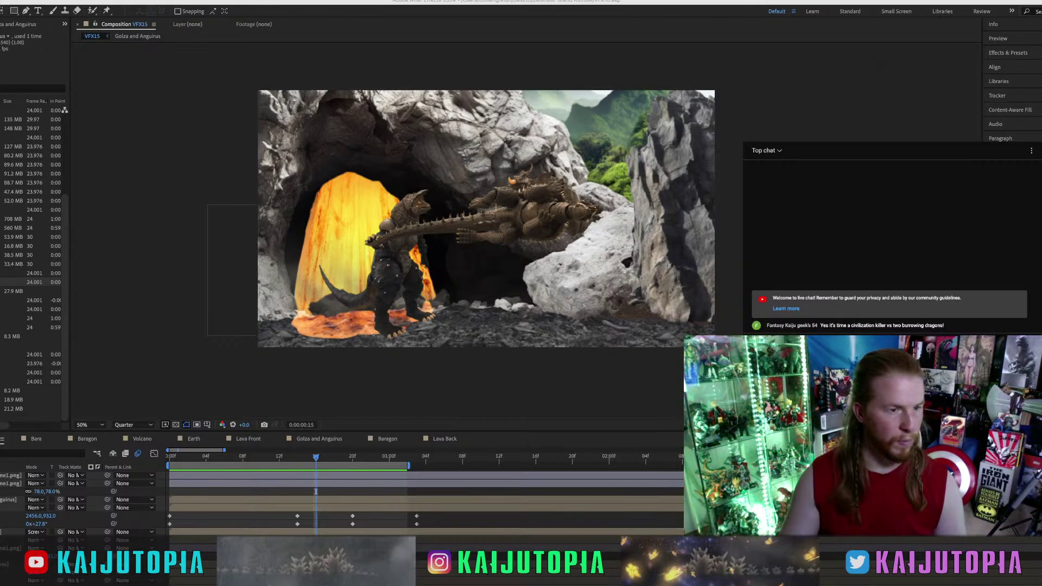
# Add the 03 sparks clip to VFX15 below the Golza and Anguirus layer and shift it earlier so sparks show at frame 14.
pyautogui.moveTo(0, 271); pyautogui.dragTo(8, 273)
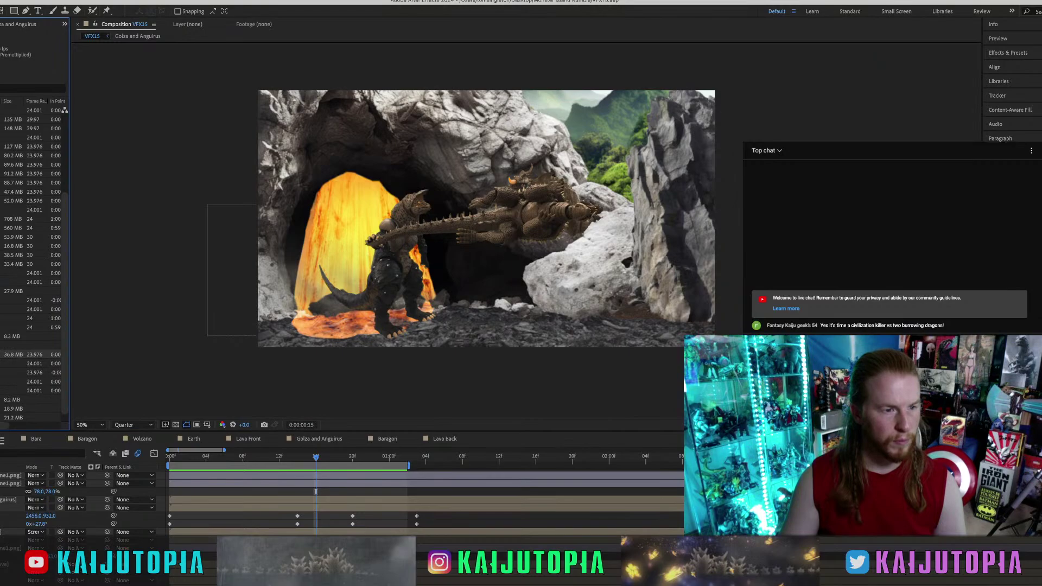
pyautogui.moveTo(321, 498)
pyautogui.mouseDown()
pyautogui.moveTo(334, 504)
pyautogui.moveTo(311, 508)
pyautogui.mouseUp()
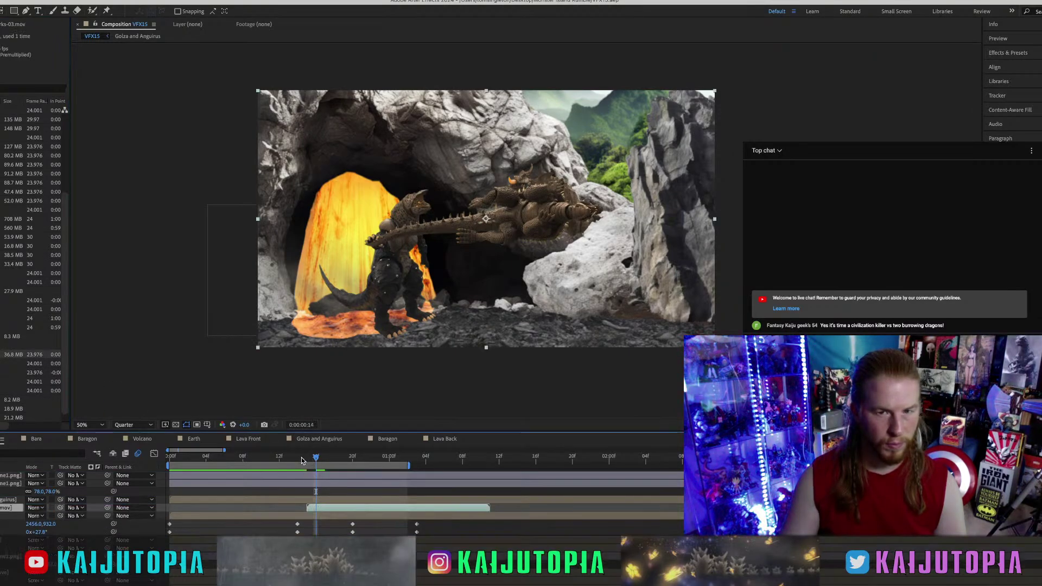
pyautogui.click(297, 461)
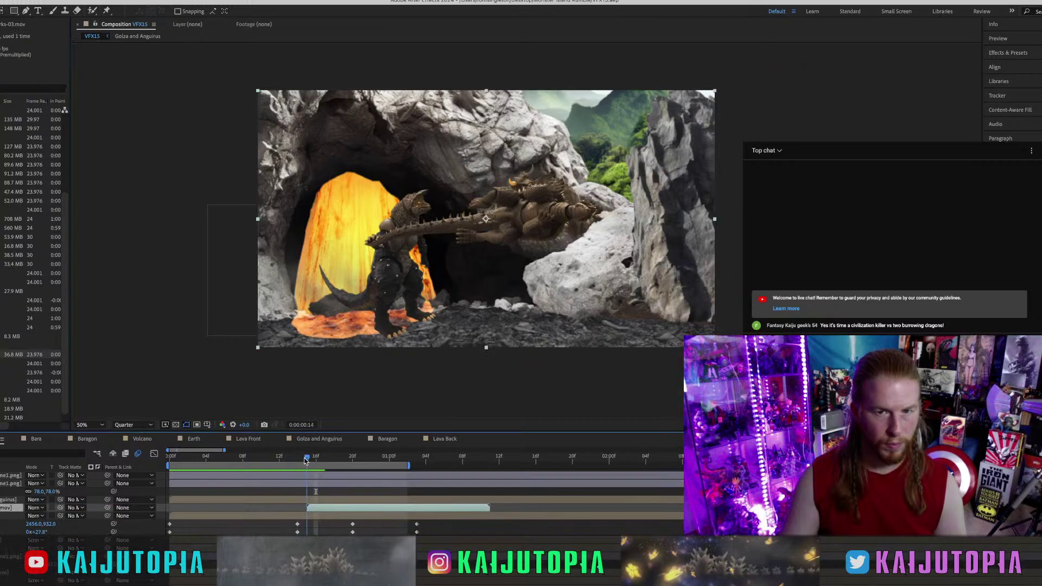
pyautogui.moveTo(323, 510); pyautogui.dragTo(301, 510)
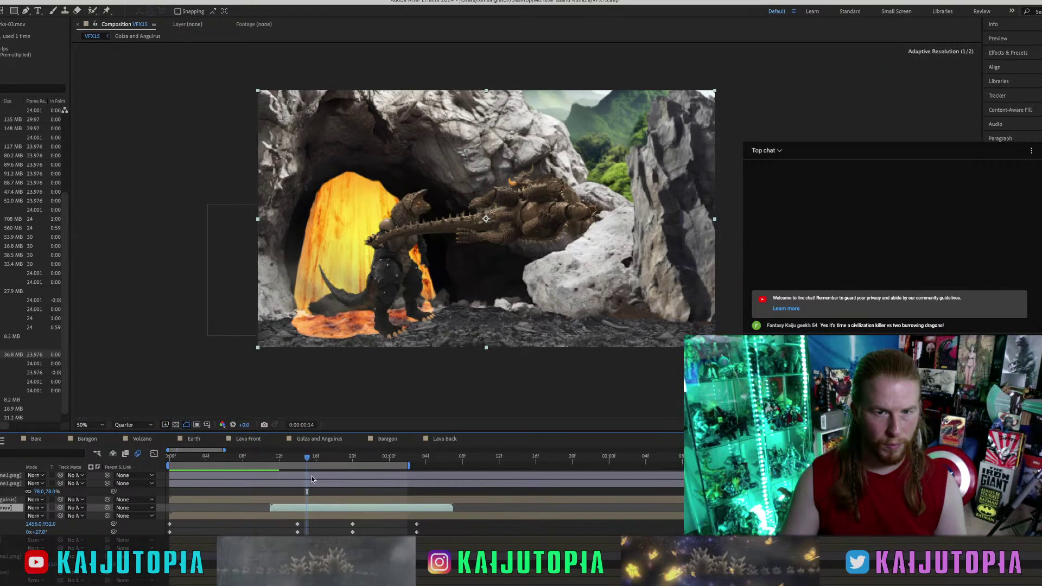
# Move the 03 sparks clip up between the two creatures and trim its start to frame 14.
pyautogui.click(495, 247)
pyautogui.moveTo(495, 247); pyautogui.dragTo(463, 232)
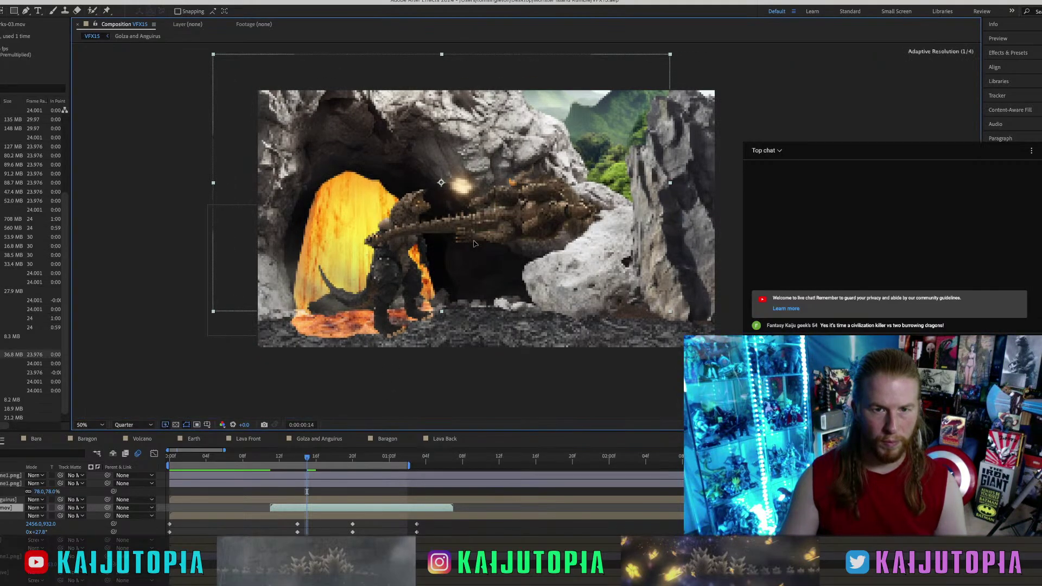
pyautogui.click(302, 512)
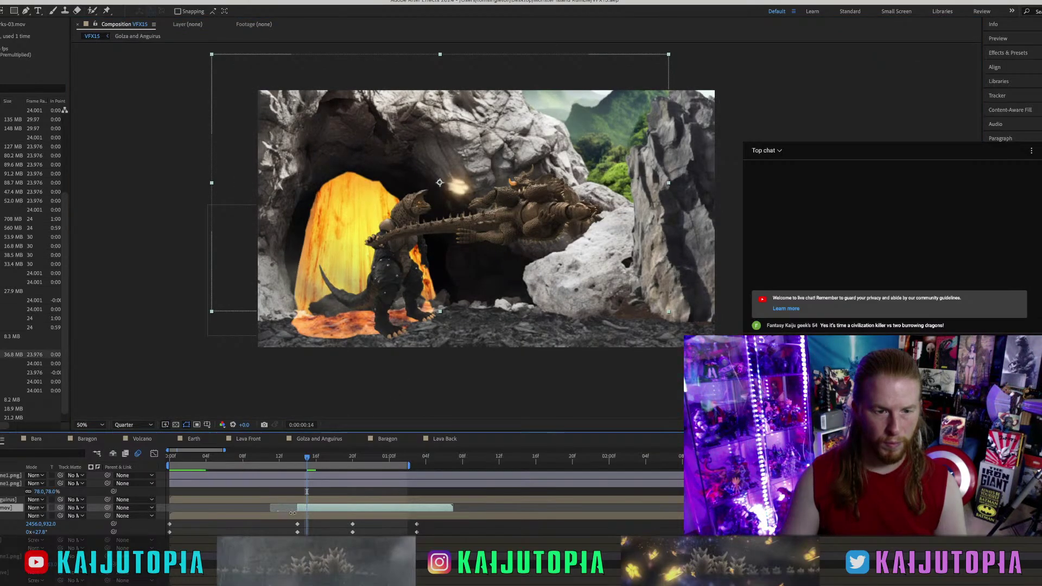
pyautogui.moveTo(307, 456)
pyautogui.mouseDown()
pyautogui.moveTo(285, 457)
pyautogui.moveTo(303, 458)
pyautogui.mouseUp()
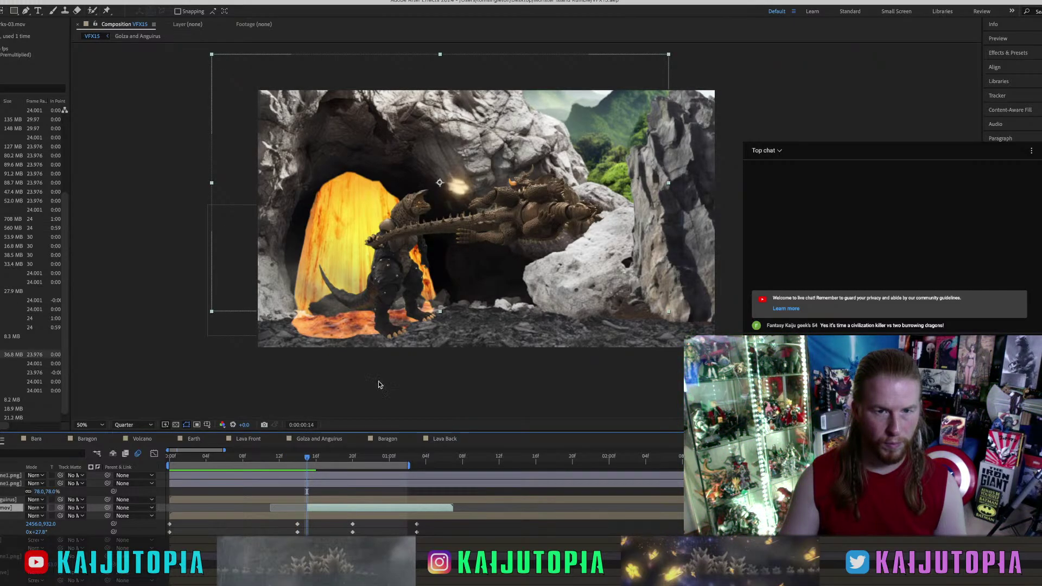
# Scale the 03 sparks clip to 41% and position the burst along the upper side of the airborne creature.
pyautogui.moveTo(459, 188); pyautogui.dragTo(567, 197)
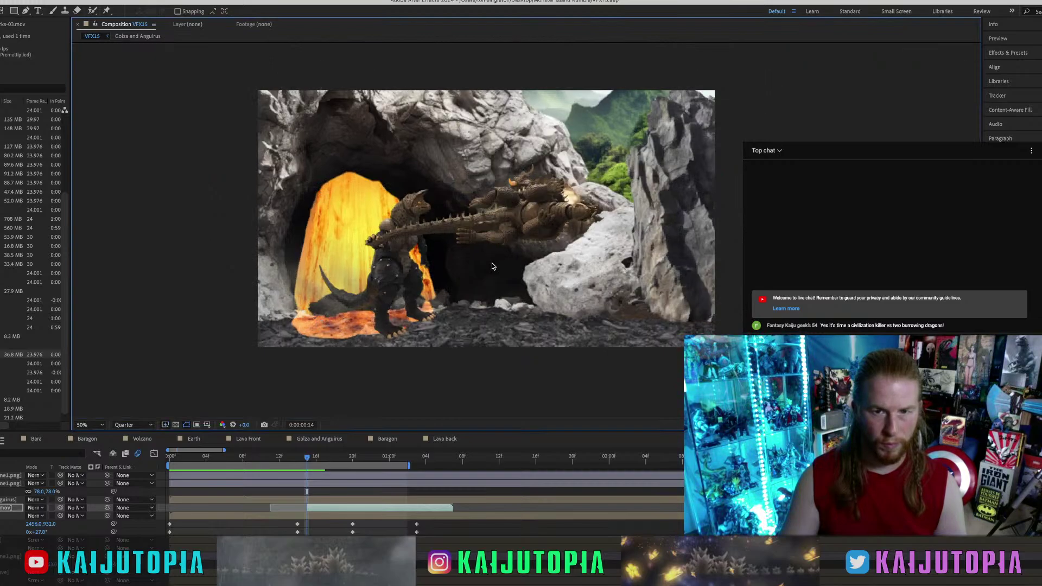
pyautogui.press('space')
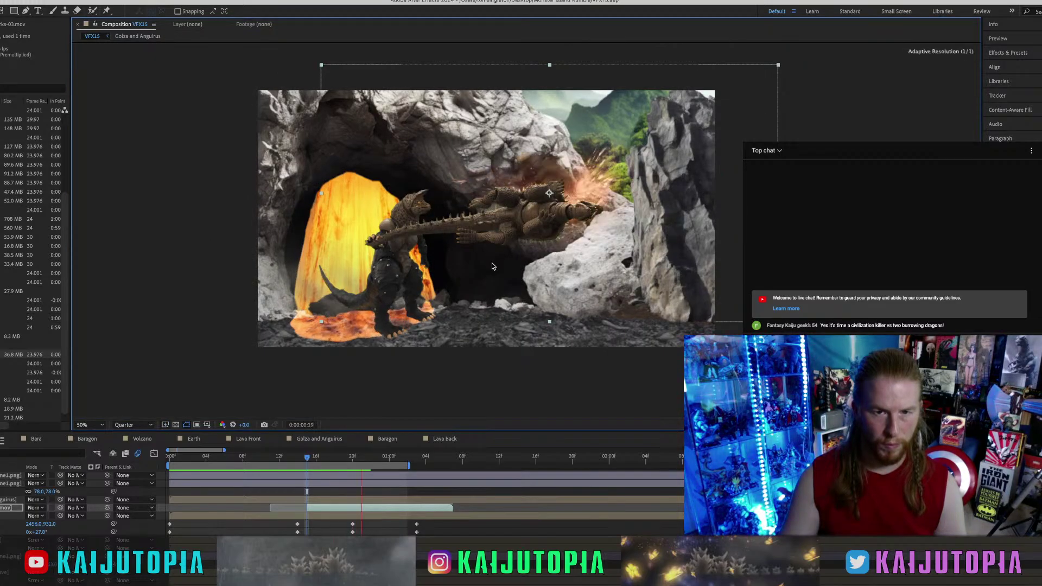
pyautogui.press('s')
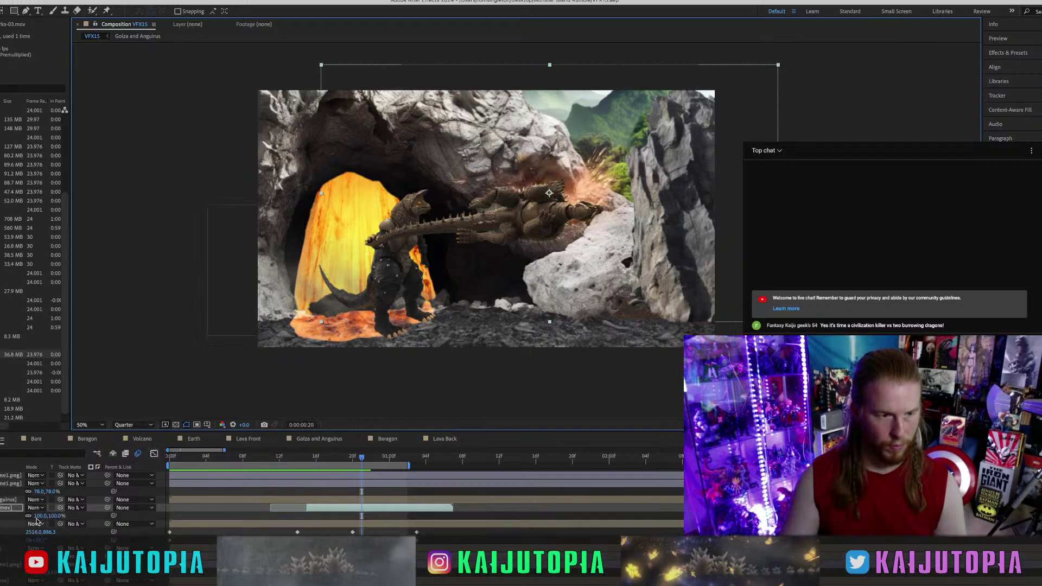
pyautogui.moveTo(46, 515); pyautogui.dragTo(23, 517)
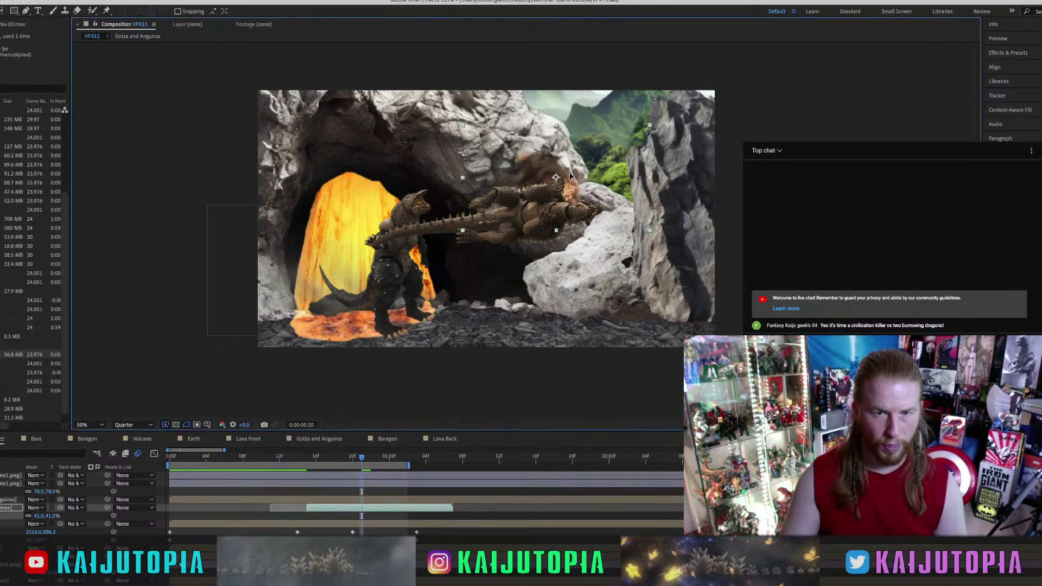
pyautogui.moveTo(563, 193)
pyautogui.mouseDown()
pyautogui.moveTo(563, 172)
pyautogui.moveTo(552, 178)
pyautogui.mouseUp()
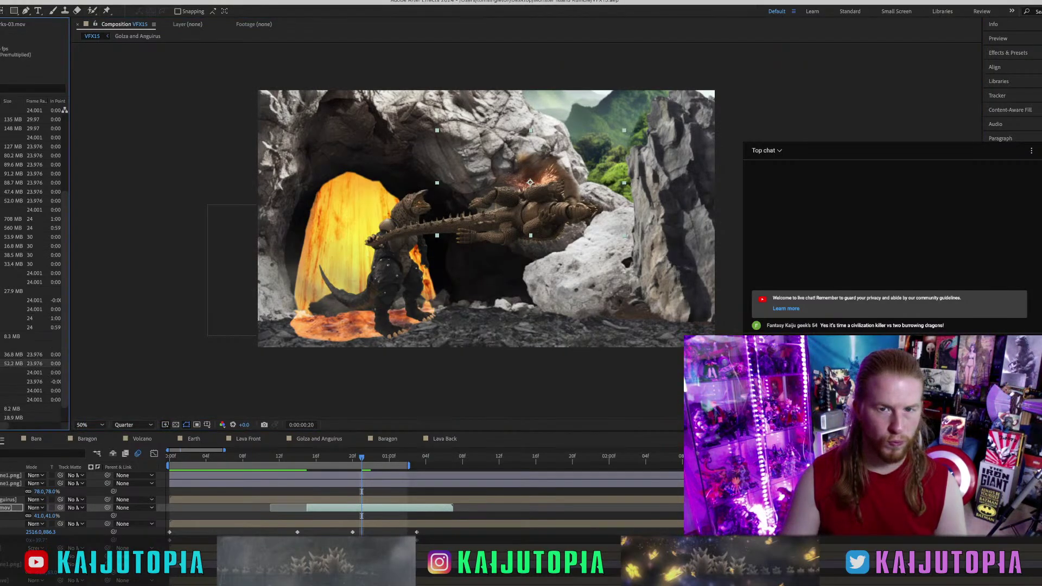
# Add the 04 sparks clip below the first one, trim its start to frame 20 and scale it to 60%.
pyautogui.moveTo(10, 364); pyautogui.dragTo(307, 521)
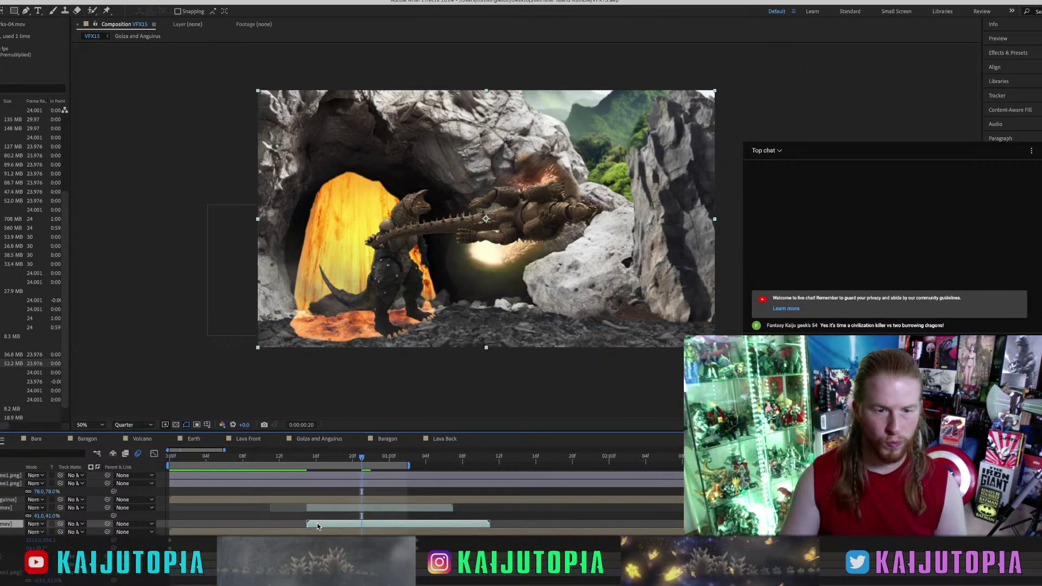
pyautogui.moveTo(324, 525); pyautogui.dragTo(361, 525)
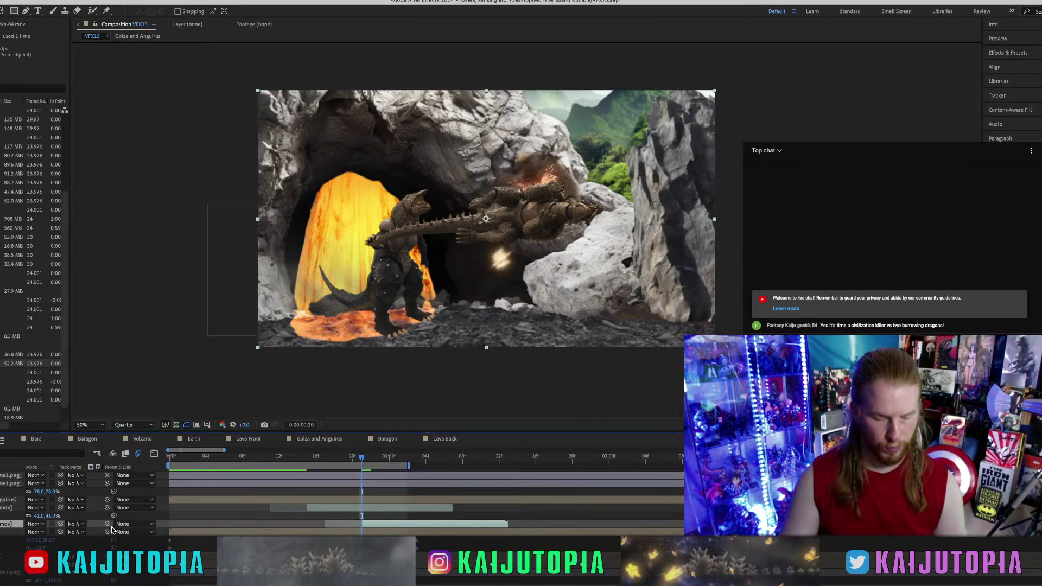
pyautogui.press('s')
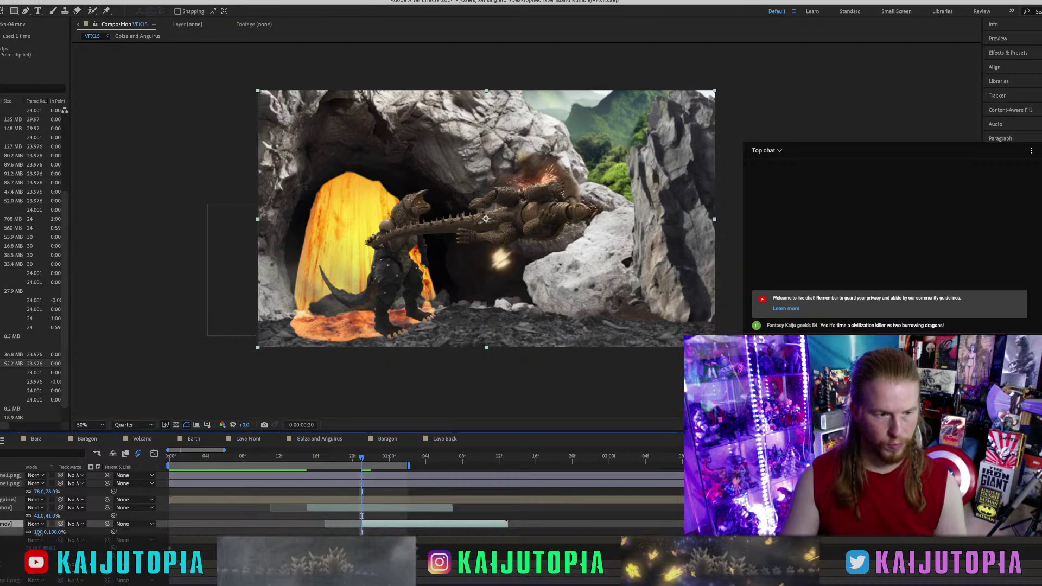
pyautogui.moveTo(39, 533); pyautogui.dragTo(17, 533)
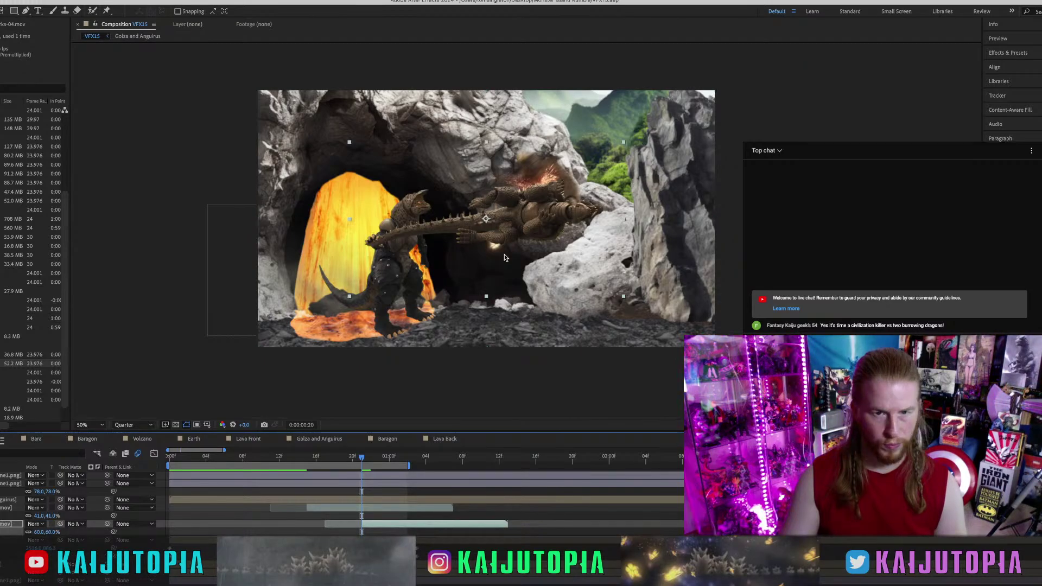
# Rotate the 04 sparks clip, position its burst where the airborne creature meets the rock, and preview it.
pyautogui.press('w')
pyautogui.moveTo(504, 258); pyautogui.dragTo(590, 203)
pyautogui.press('v')
pyautogui.press('space')
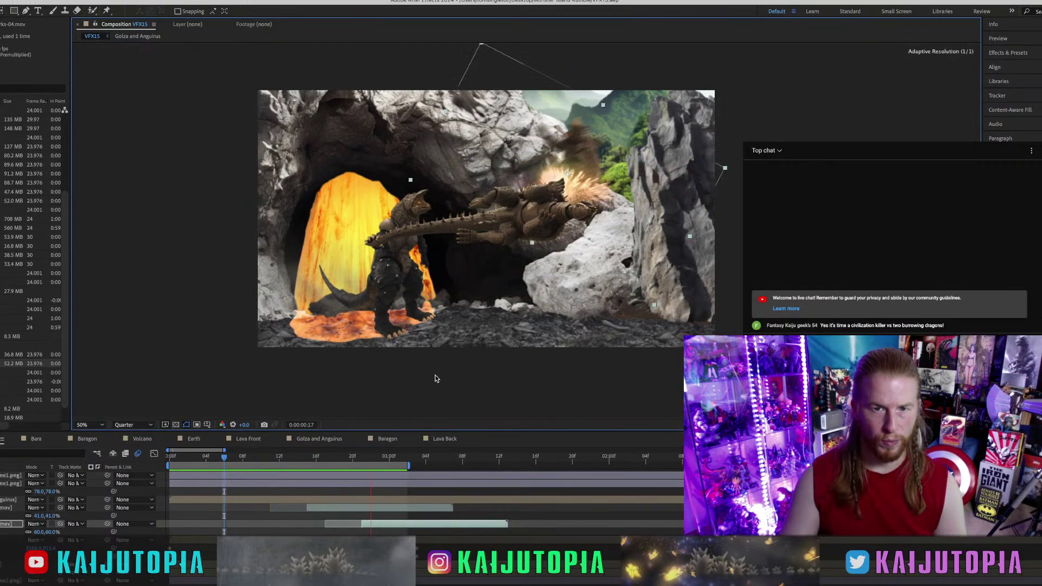
pyautogui.press('space')
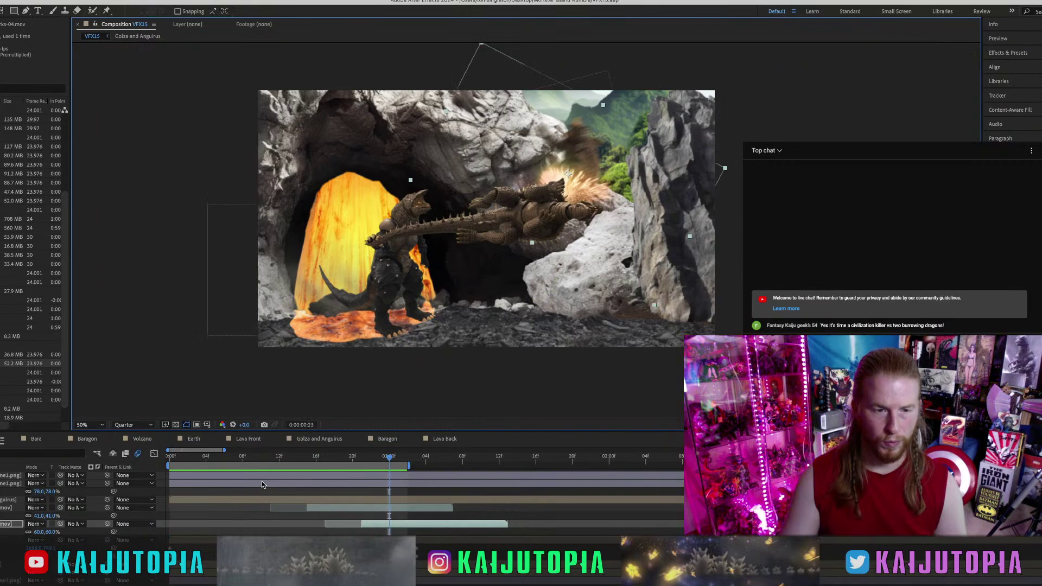
# Play VFX15 repeatedly from the first frame to check the timing of both spark bursts.
pyautogui.moveTo(205, 457); pyautogui.dragTo(169, 457)
pyautogui.click(210, 509)
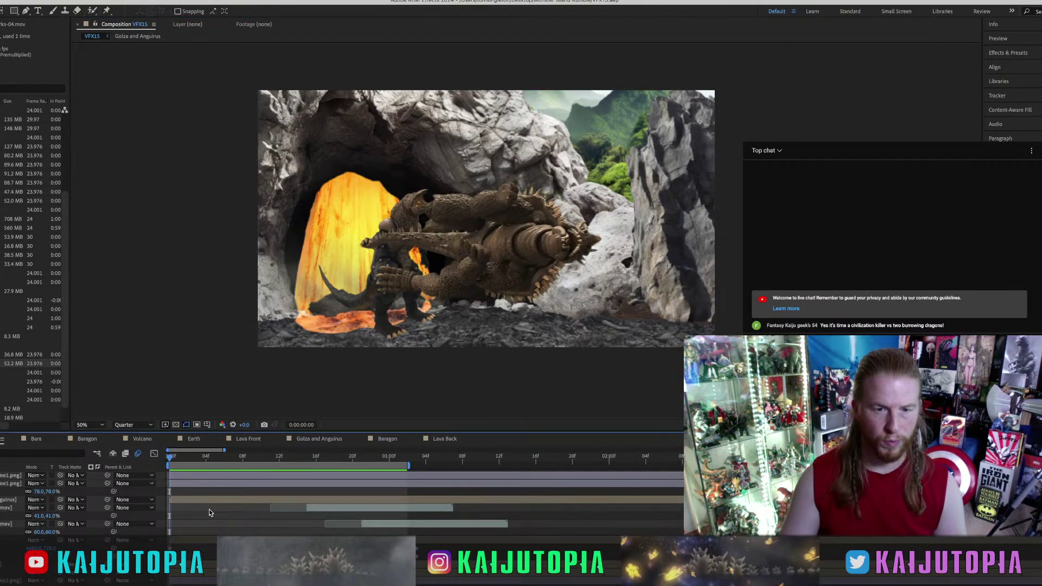
pyautogui.press('space')
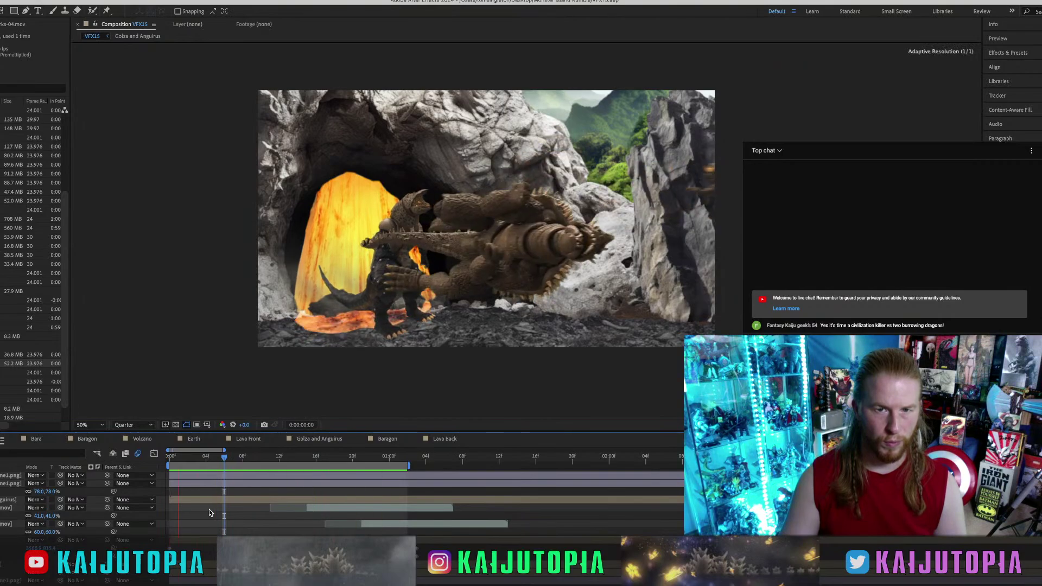
pyautogui.press('space')
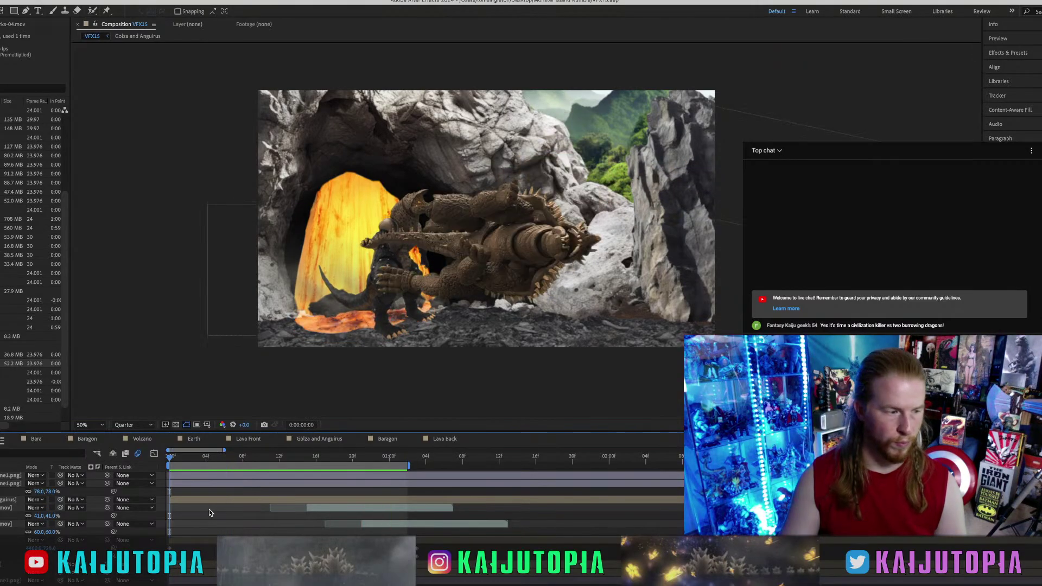
pyautogui.press('space')
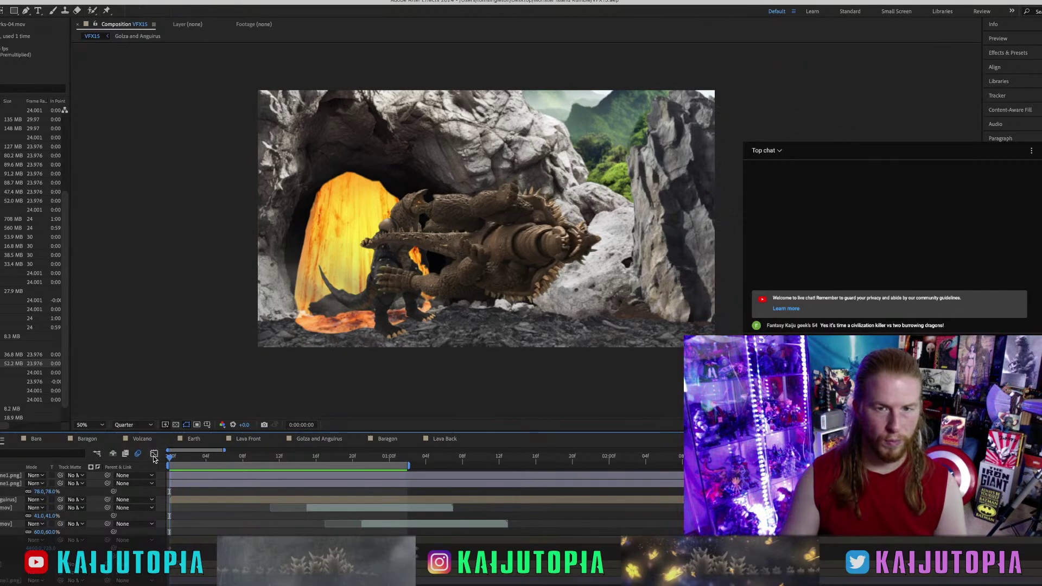
pyautogui.press('space')
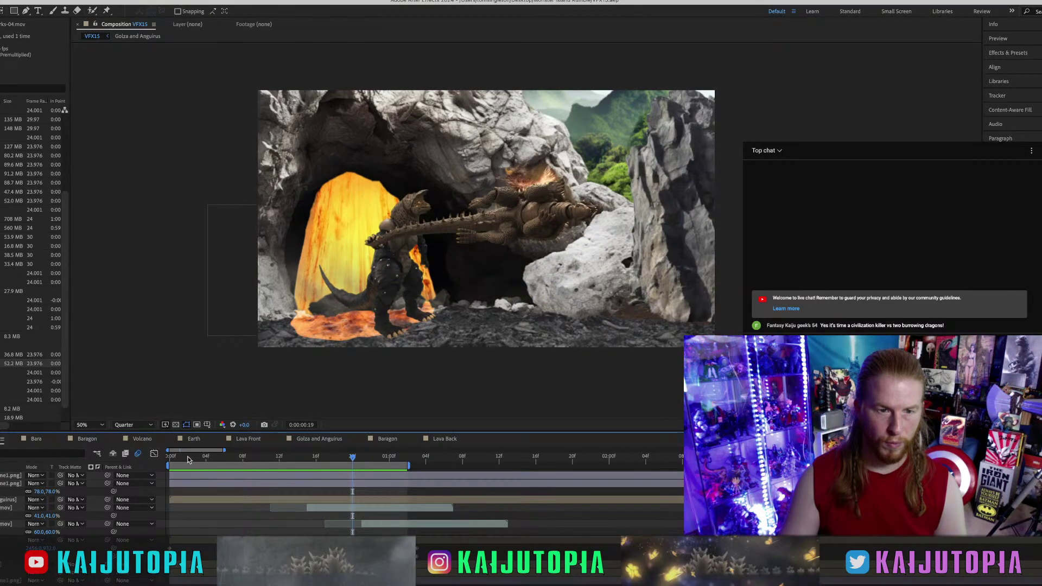
pyautogui.press('space')
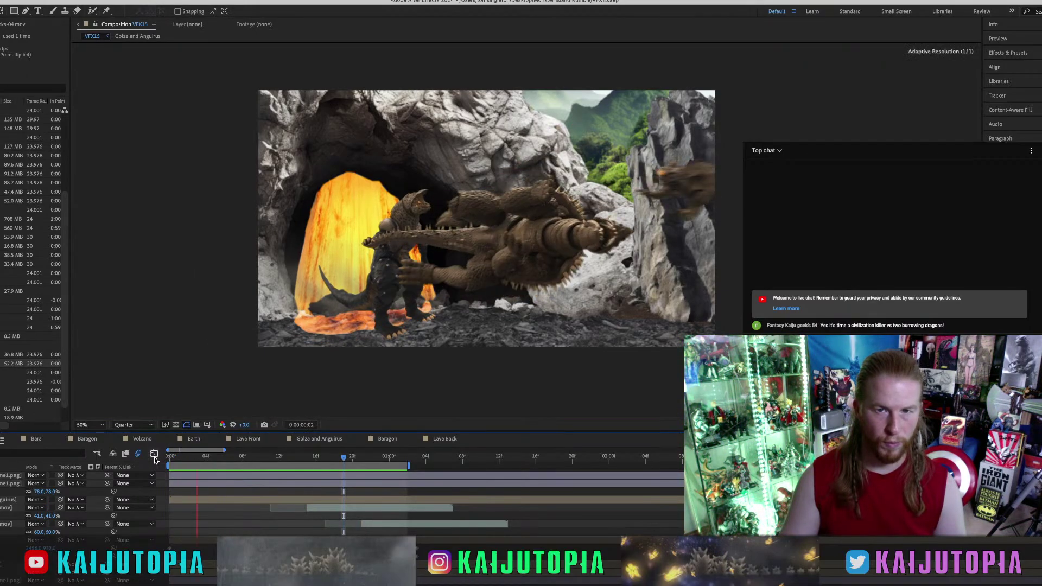
pyautogui.press('space')
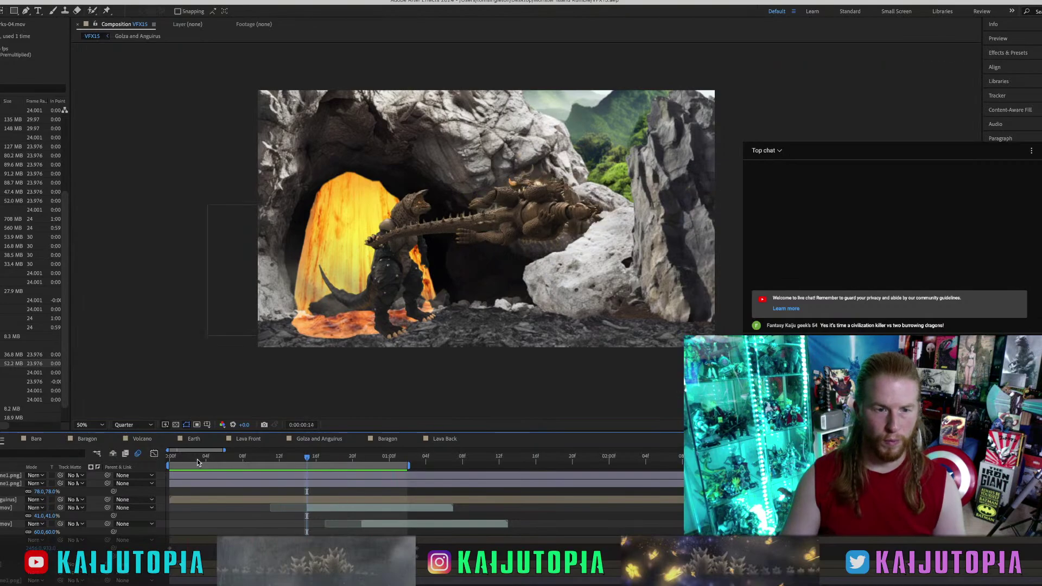
# Show the Baragon layer's position and rotation properties and slightly adjust its rotation at frame 11.
pyautogui.moveTo(224, 458)
pyautogui.mouseDown()
pyautogui.moveTo(189, 454)
pyautogui.moveTo(234, 458)
pyautogui.mouseUp()
pyautogui.click(233, 540)
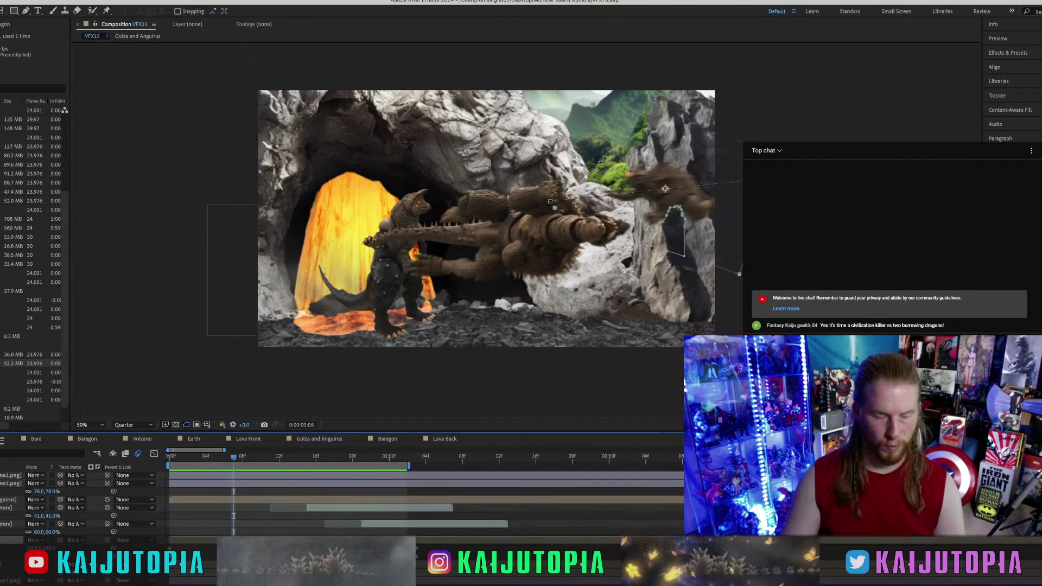
pyautogui.press('u')
pyautogui.press('p')
pyautogui.hotkey('shift', 'r')
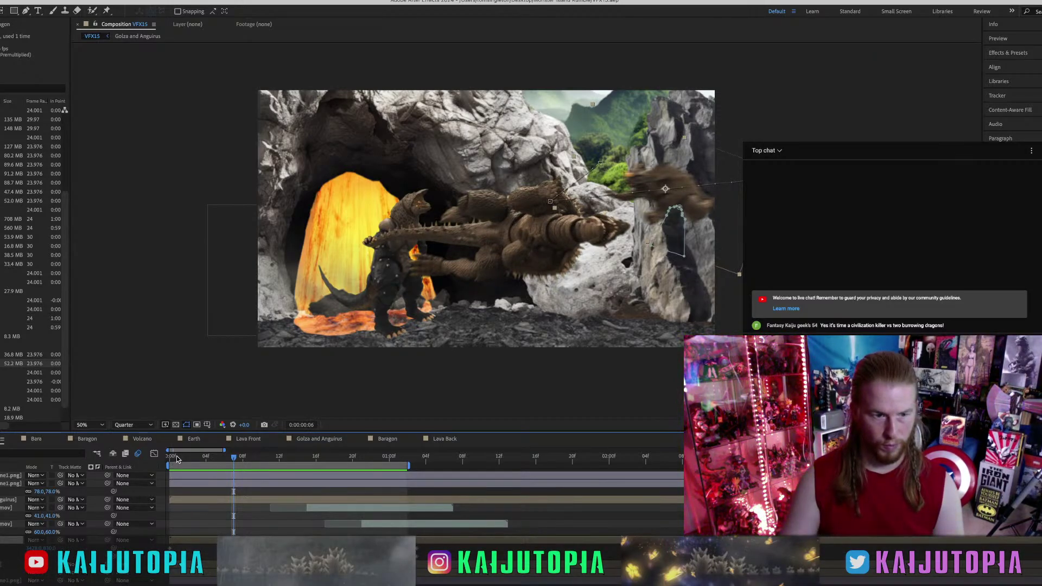
pyautogui.moveTo(177, 459); pyautogui.dragTo(278, 459)
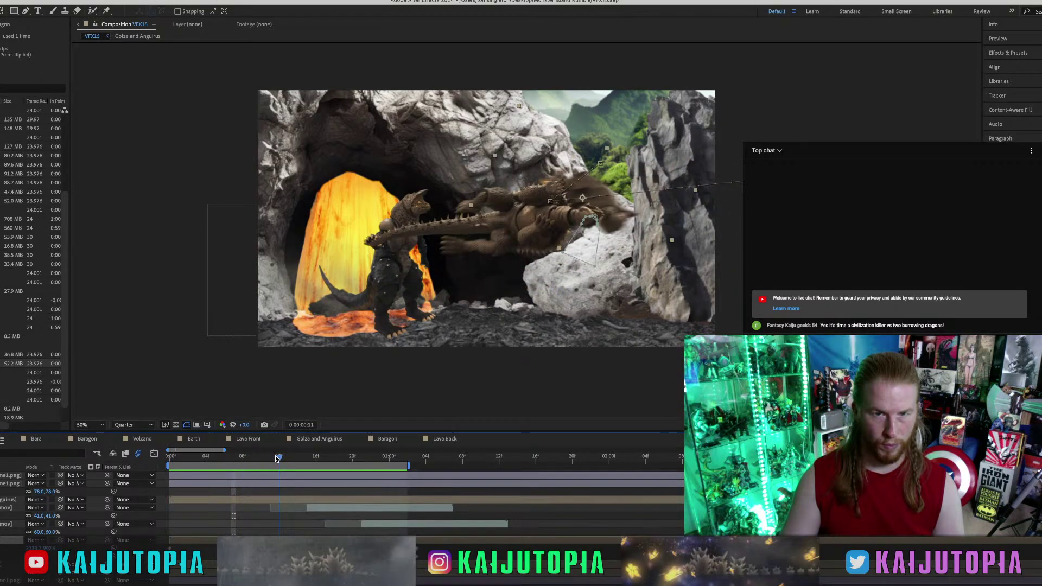
pyautogui.moveTo(41, 556); pyautogui.dragTo(43, 556)
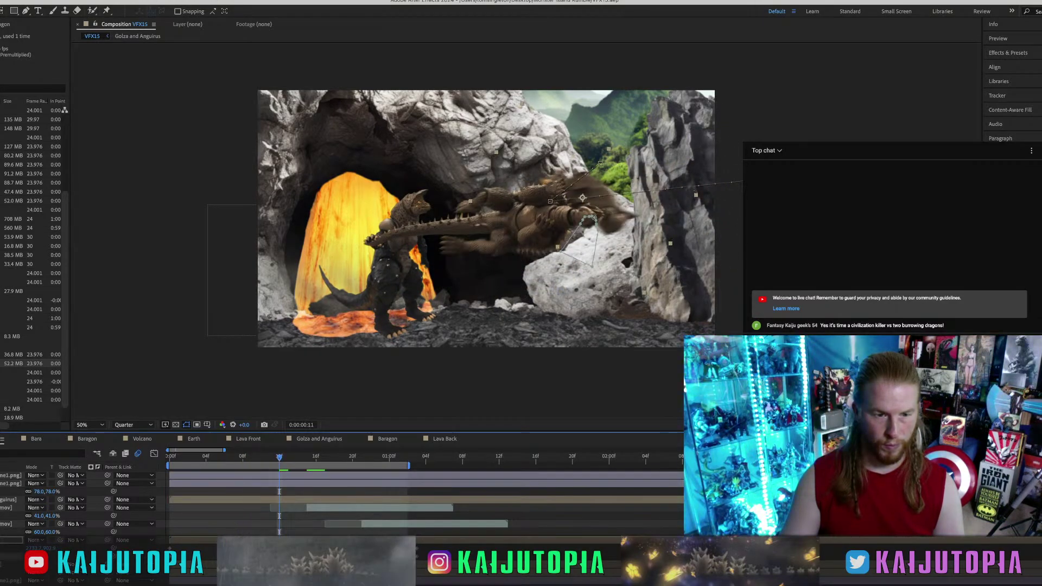
# Rotate the Baragon layer counter-clockwise at frame 6.
pyautogui.moveTo(244, 459); pyautogui.dragTo(233, 459)
pyautogui.press('w')
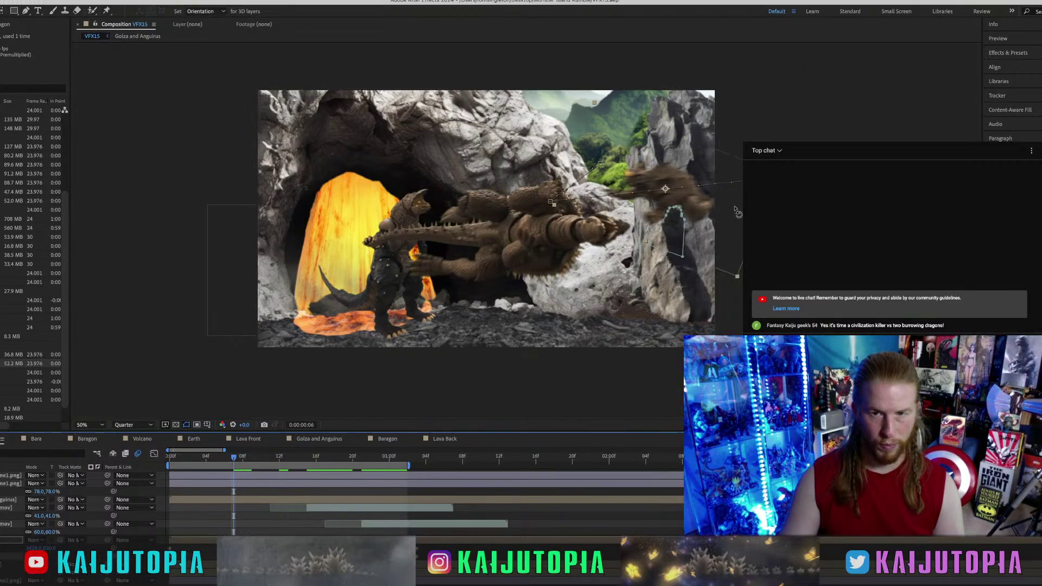
pyautogui.click(715, 209)
pyautogui.moveTo(714, 211); pyautogui.dragTo(716, 197)
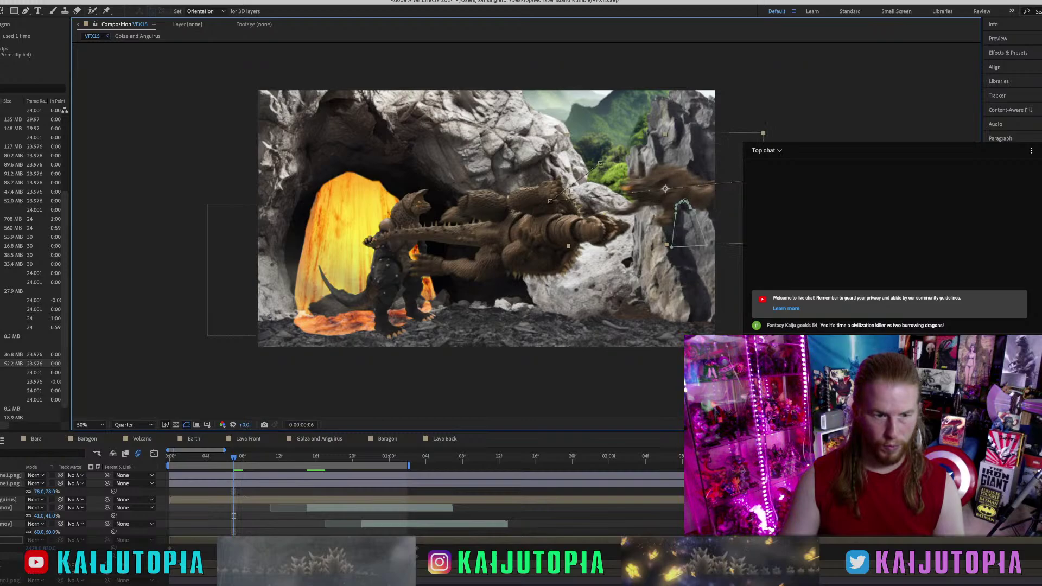
# Preview the Baragon rotation and check its pose around frames 21 and 13.
pyautogui.click(268, 529)
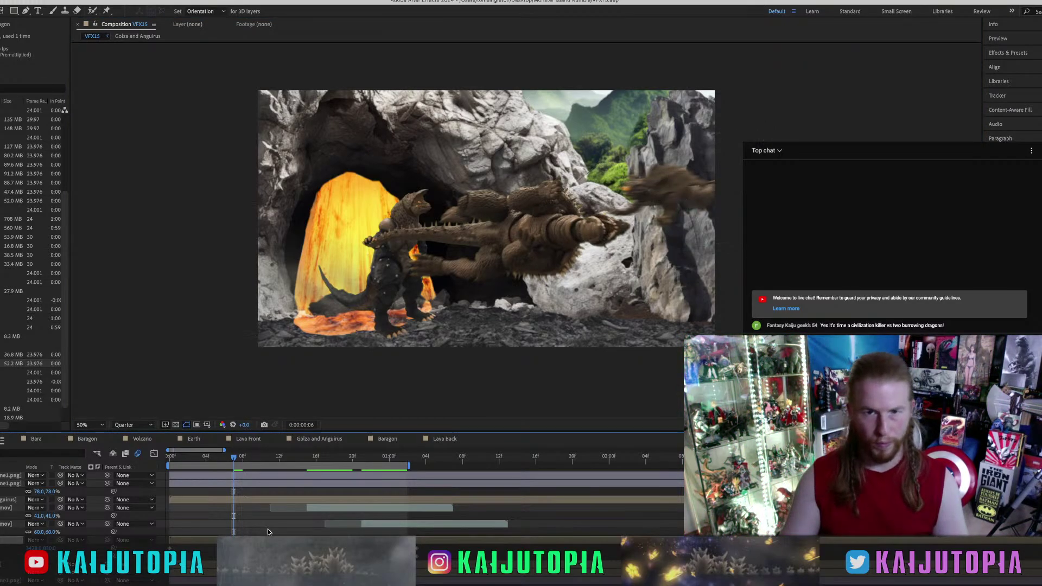
pyautogui.press('space')
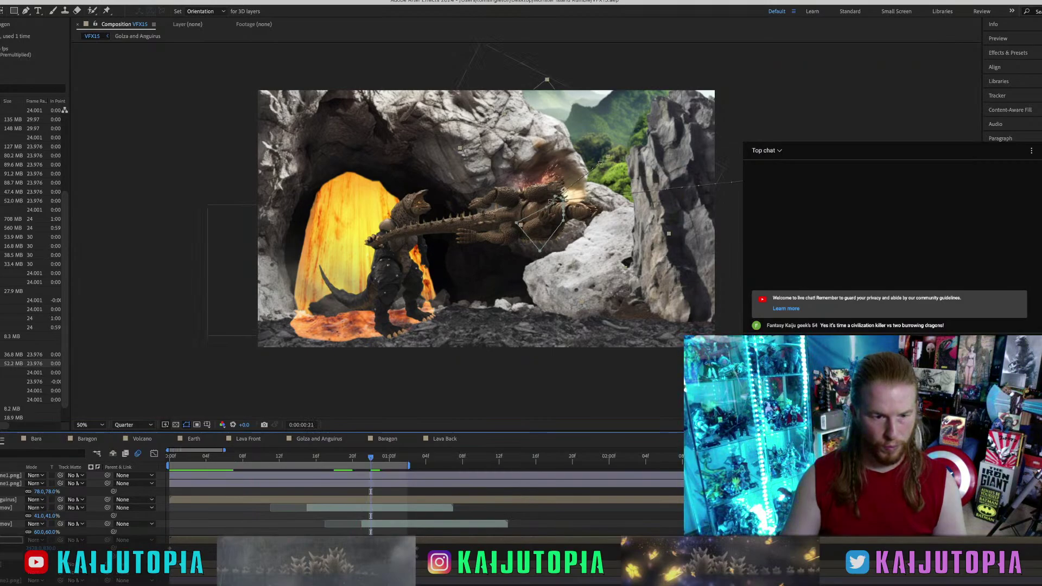
pyautogui.press('super+shift+a')
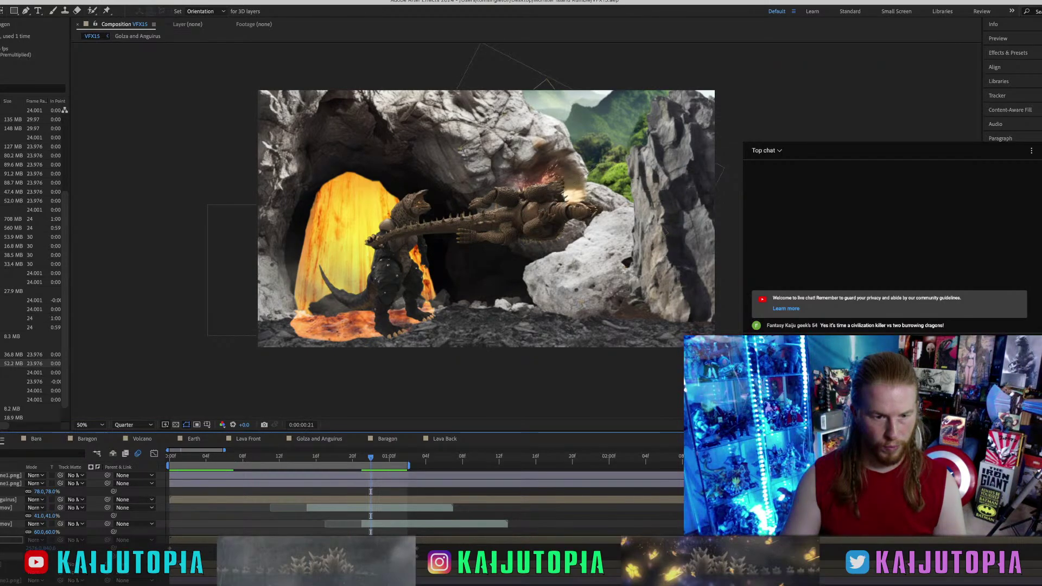
pyautogui.click(299, 457)
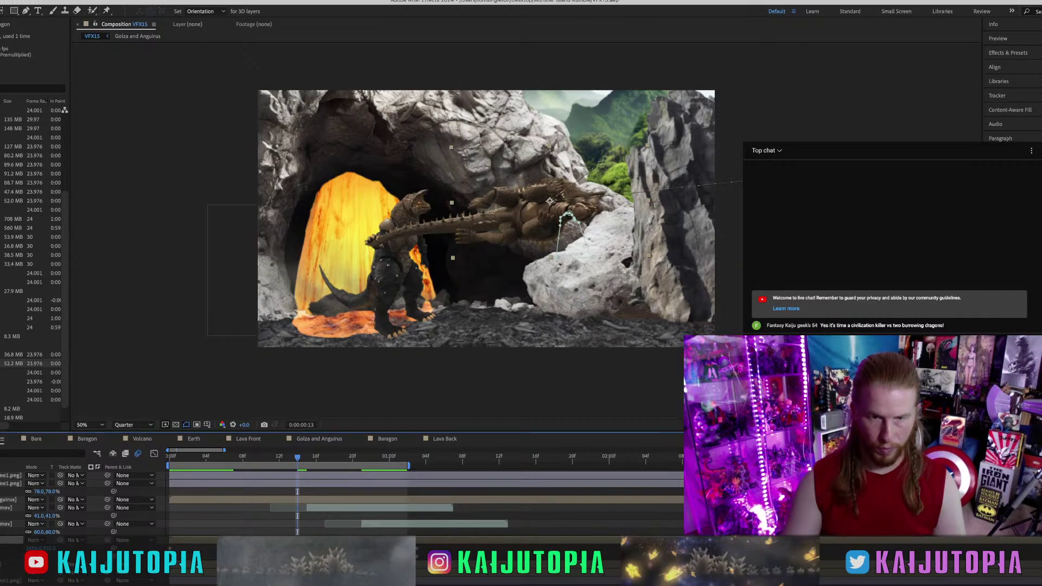
# Play VFX15 repeatedly from the first frame to check Baragon's rotation, and examine the pose at frame 16.
pyautogui.press('space')
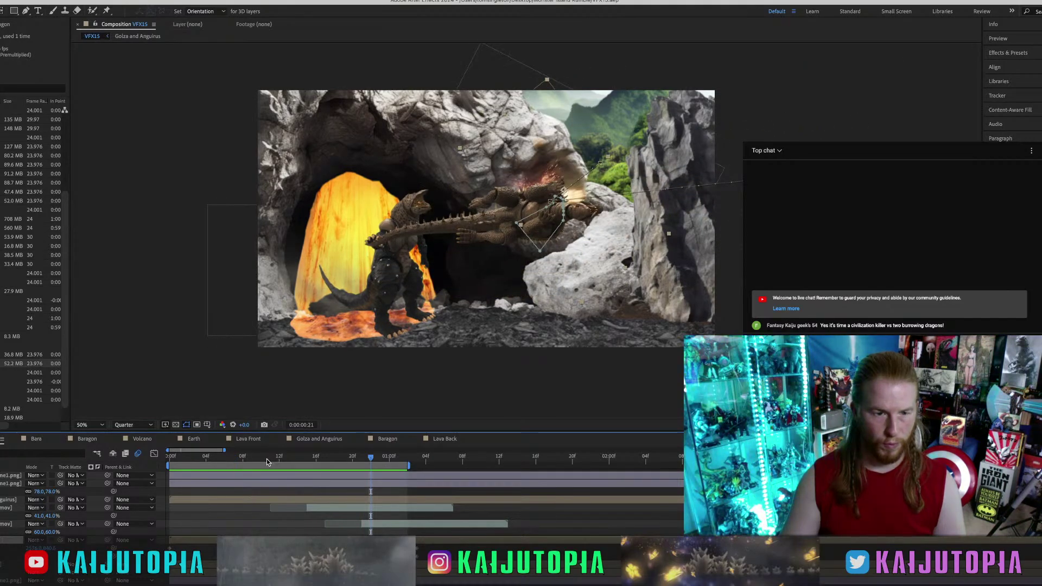
pyautogui.moveTo(267, 460); pyautogui.dragTo(169, 459)
pyautogui.press('space')
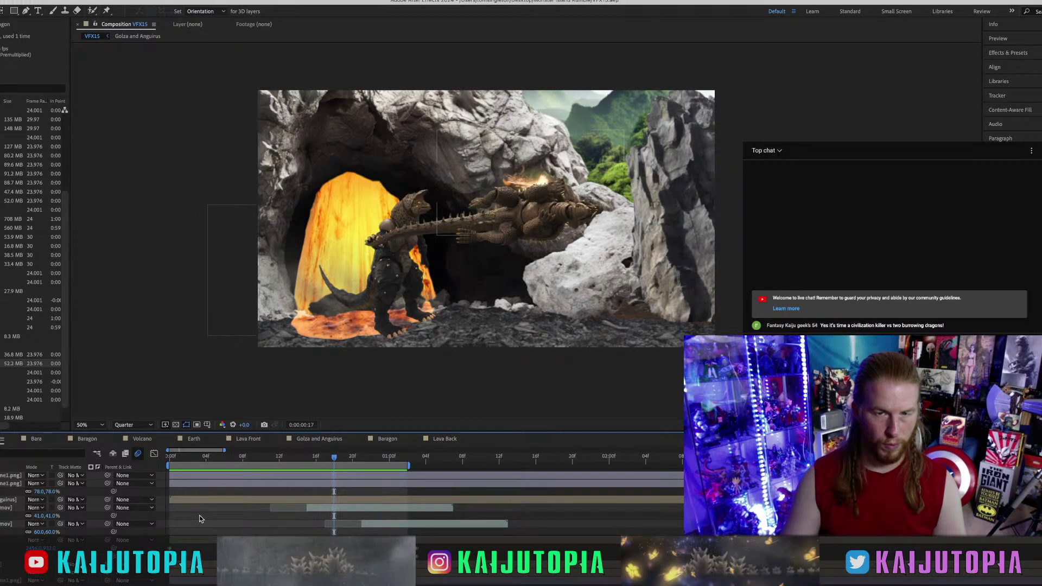
pyautogui.press('space')
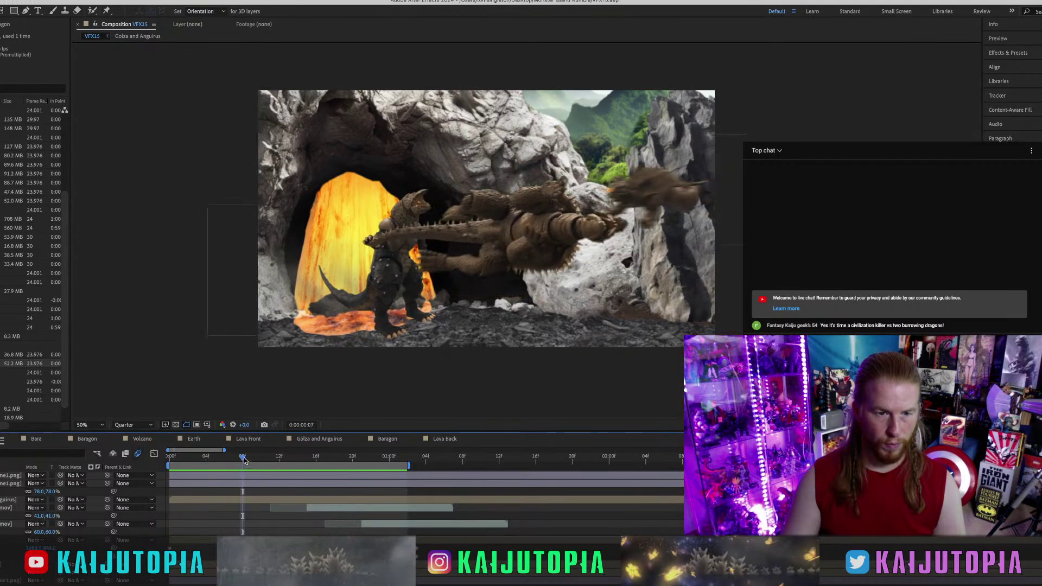
pyautogui.moveTo(243, 461); pyautogui.dragTo(99, 461)
pyautogui.press('space')
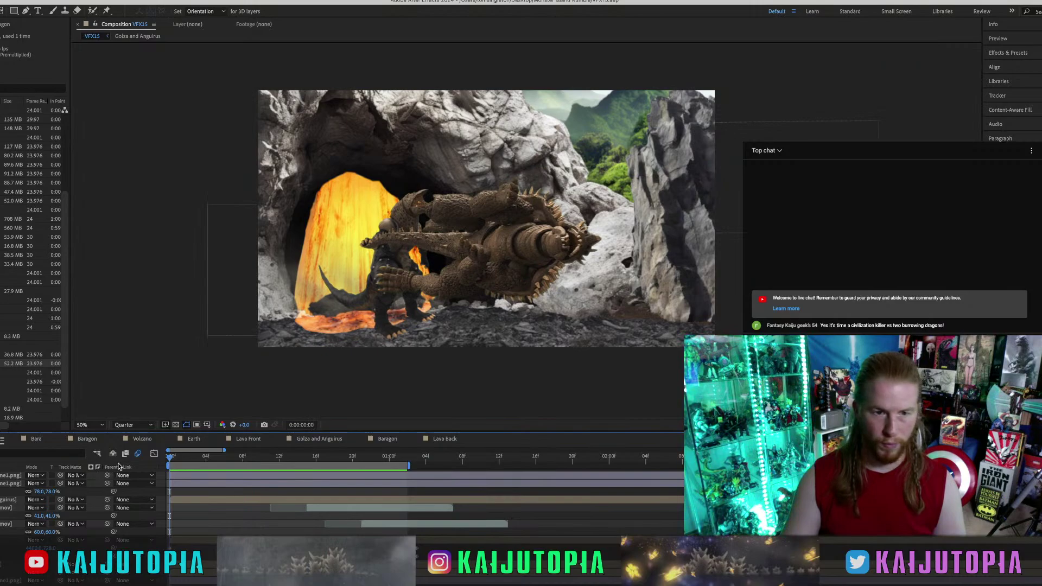
pyautogui.press('space')
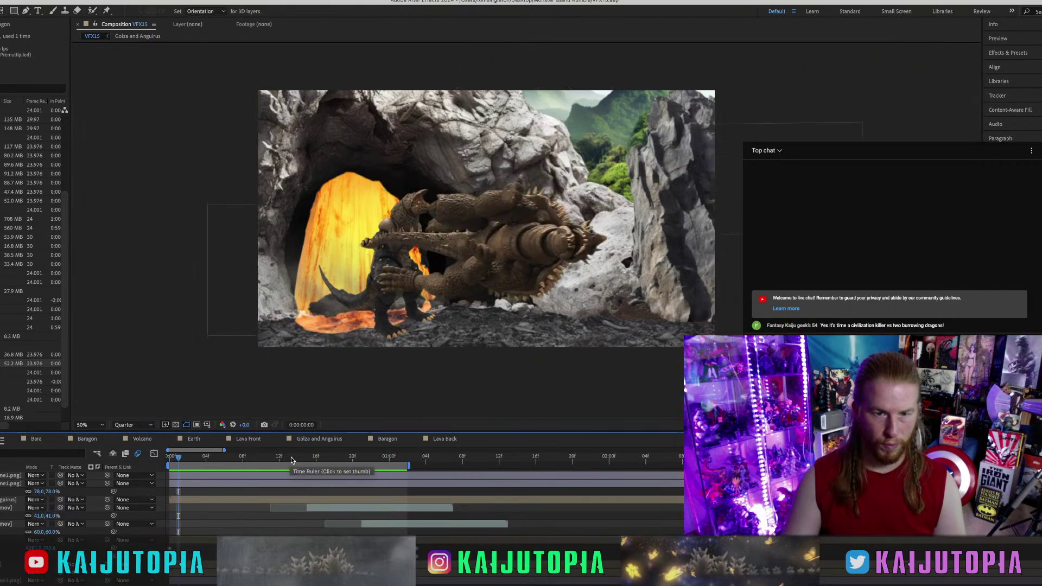
pyautogui.click(308, 457)
pyautogui.moveTo(308, 457); pyautogui.dragTo(328, 458)
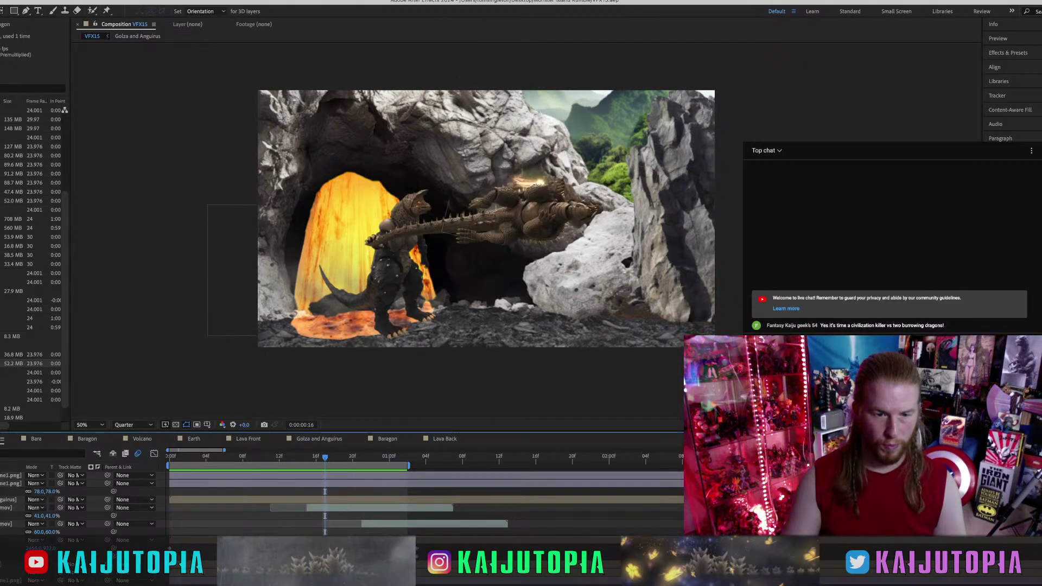
# Undo the last two changes to the Baragon layer, preview the shot and save the project.
pyautogui.click(515, 214)
pyautogui.press('super+z')
pyautogui.press('super+z')
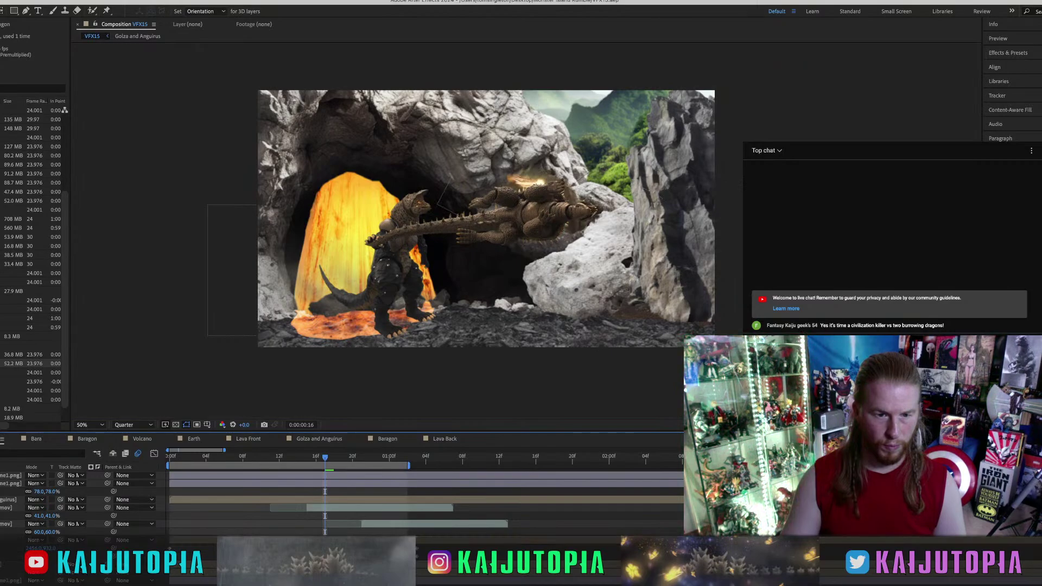
pyautogui.click(418, 547)
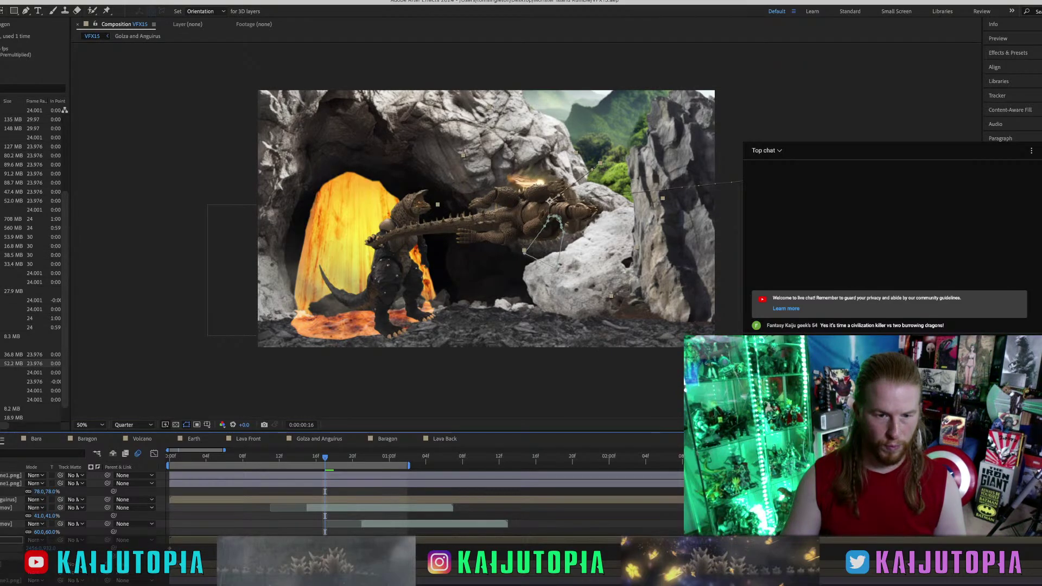
pyautogui.press('space')
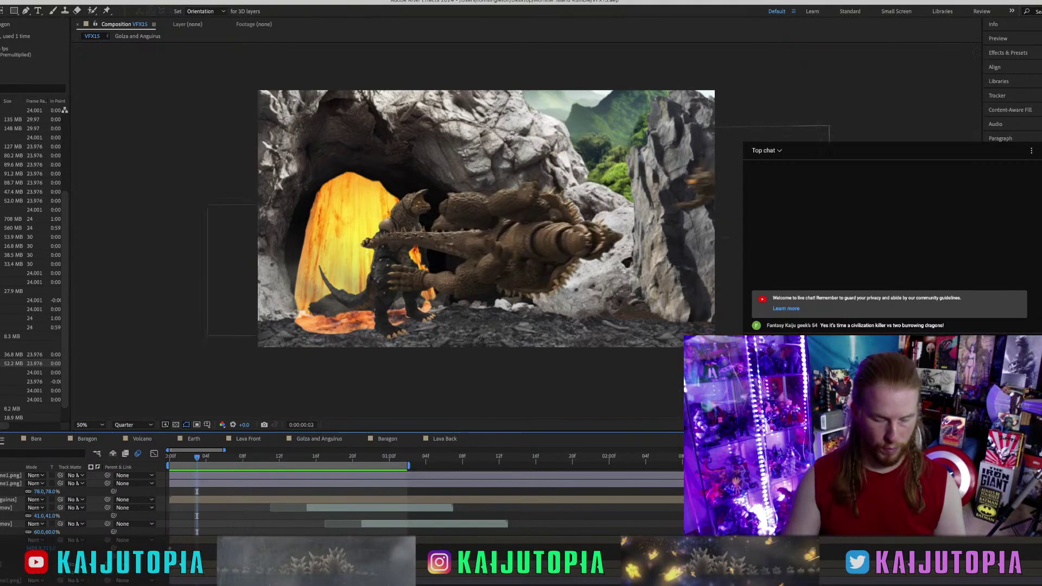
pyautogui.press('super+s')
# Set the blending mode of both spark clips to Screen and check them at frame 19.
pyautogui.click(11, 524)
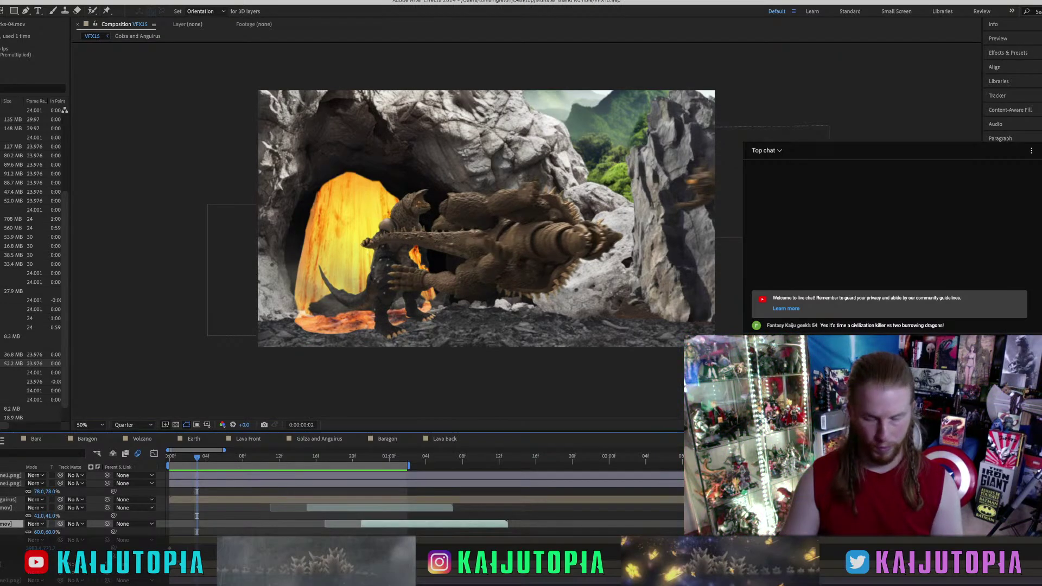
pyautogui.click(5, 509)
pyautogui.click(36, 507)
pyautogui.click(51, 362)
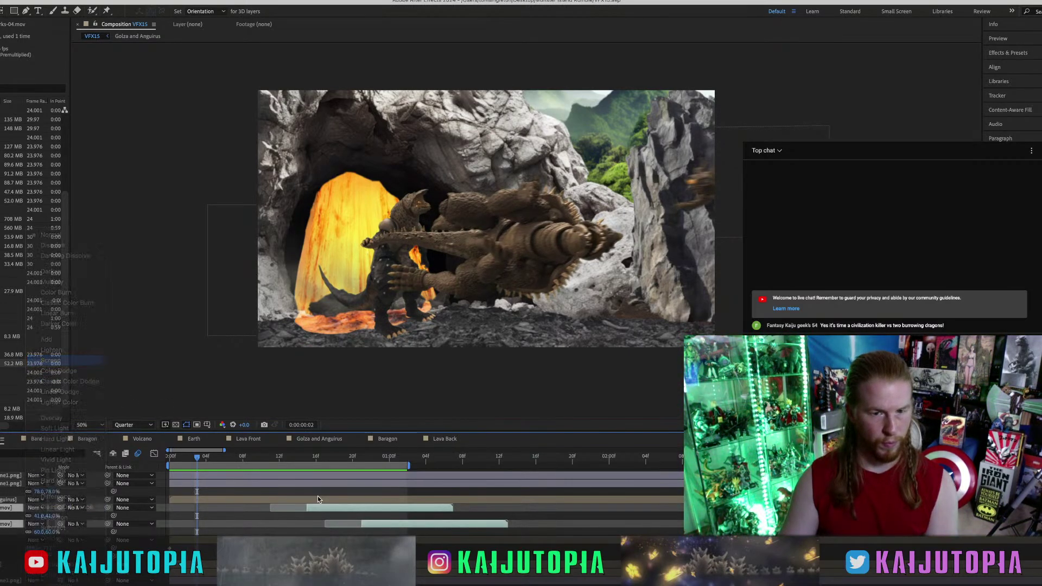
pyautogui.click(353, 459)
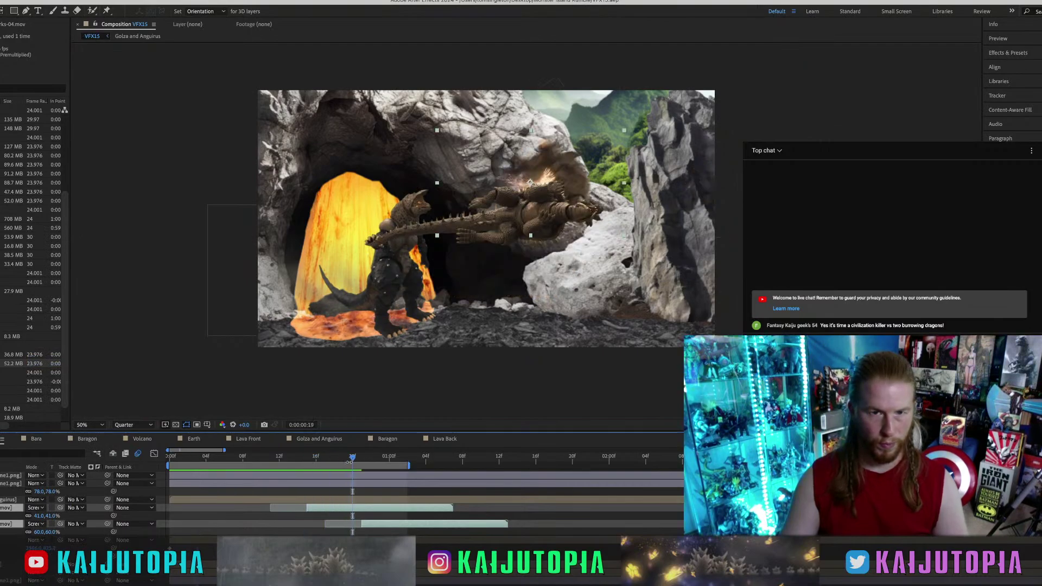
# Shift the lower spark clip earlier so it starts at frame 14 together with the other one, and preview it.
pyautogui.click(314, 459)
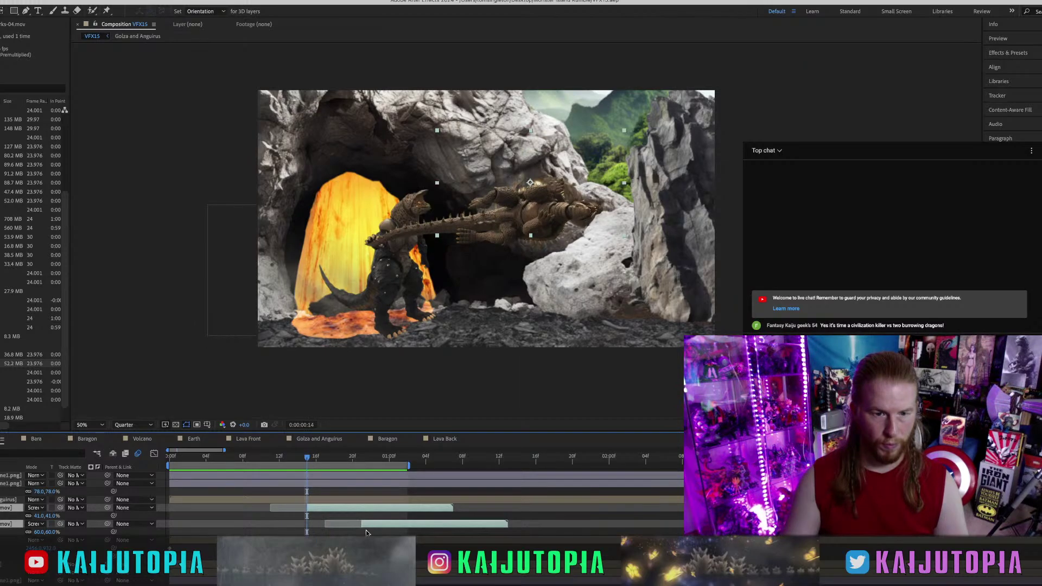
pyautogui.moveTo(370, 525); pyautogui.dragTo(315, 526)
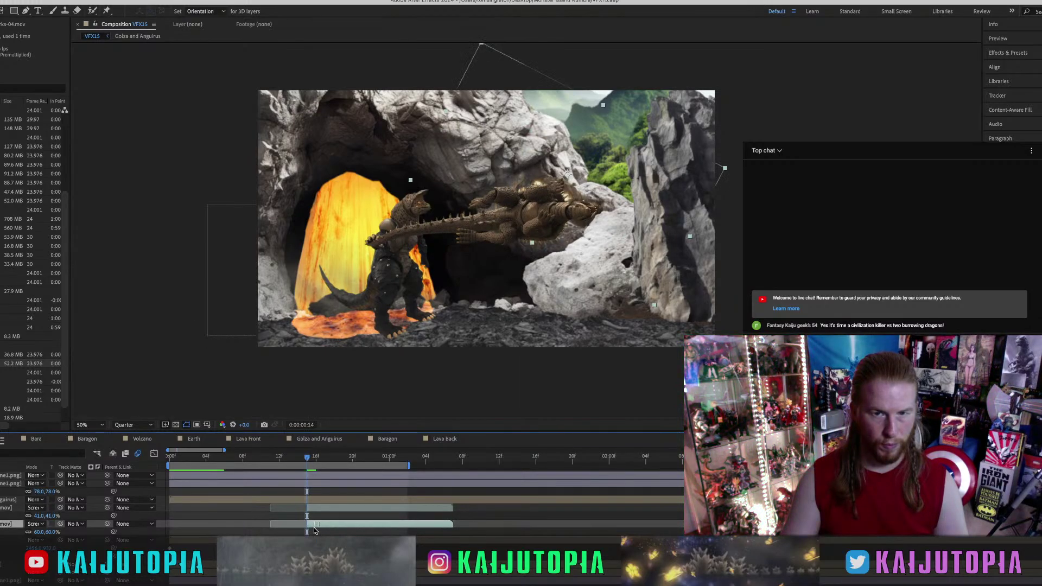
pyautogui.press('pageup')
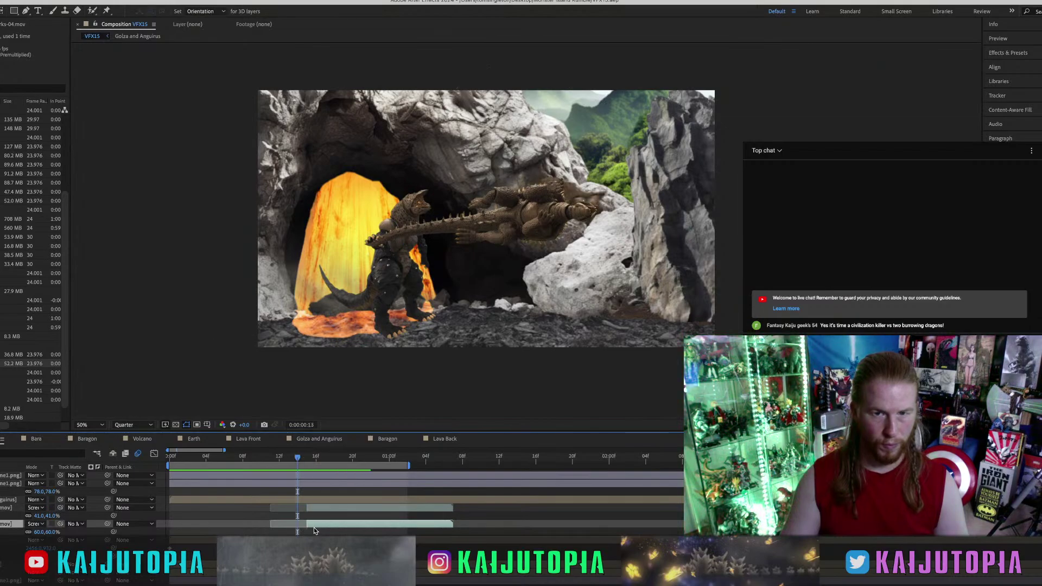
pyautogui.press('space')
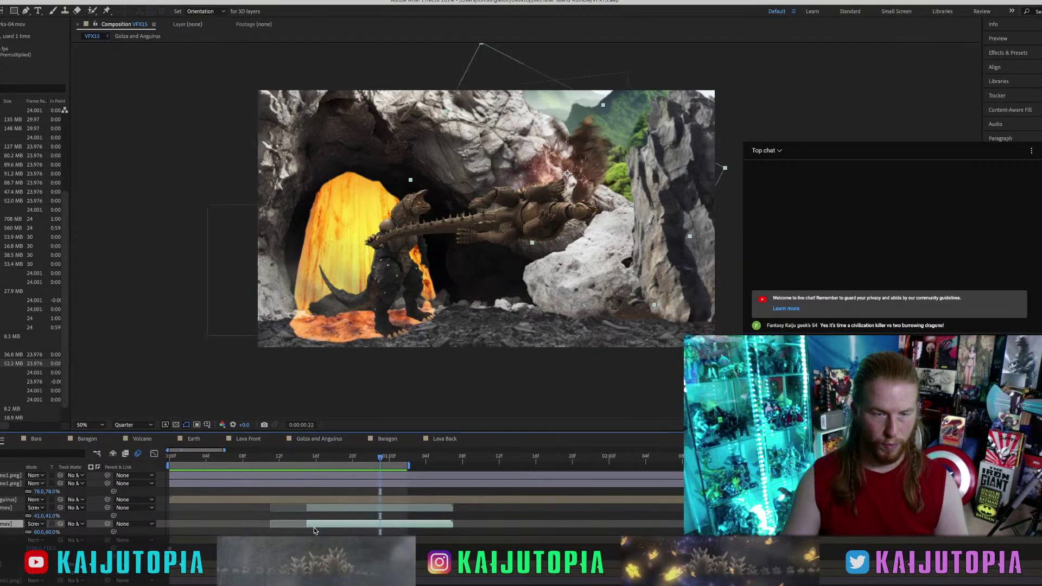
# Pre-compose both spark clips as "Sparks" and set the new layer's blending mode to Screen.
pyautogui.keyDown('shift'); pyautogui.click(3, 509); pyautogui.keyUp('shift')
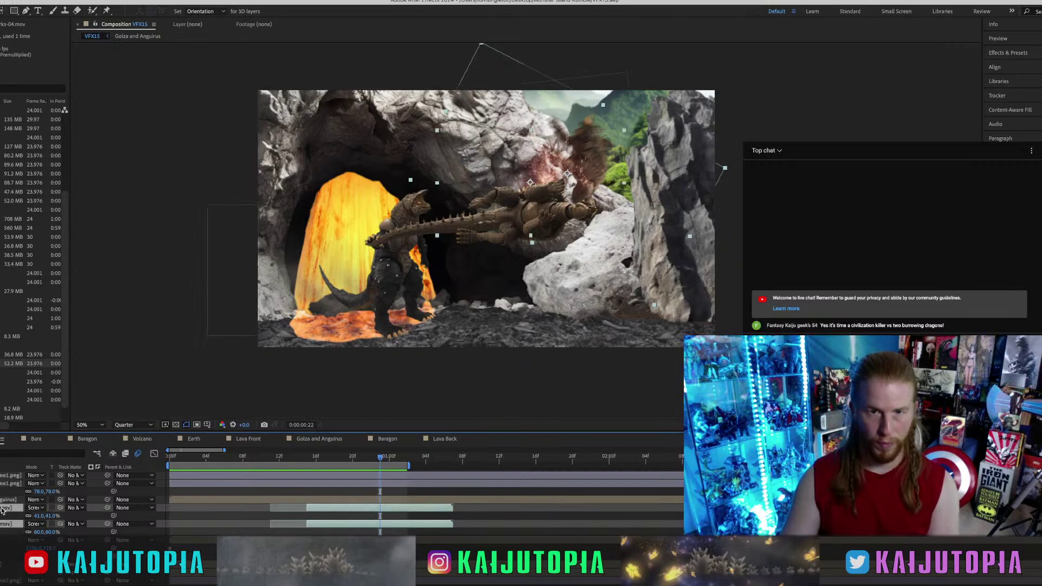
pyautogui.click(64, 2)
pyautogui.click(93, 328)
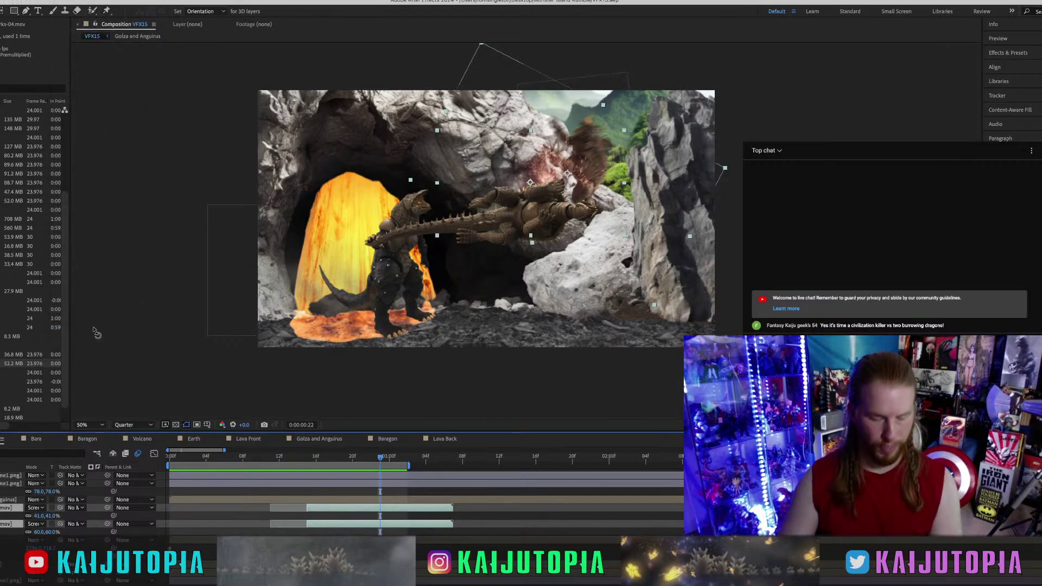
pyautogui.write('Sparks')
pyautogui.press('Return')
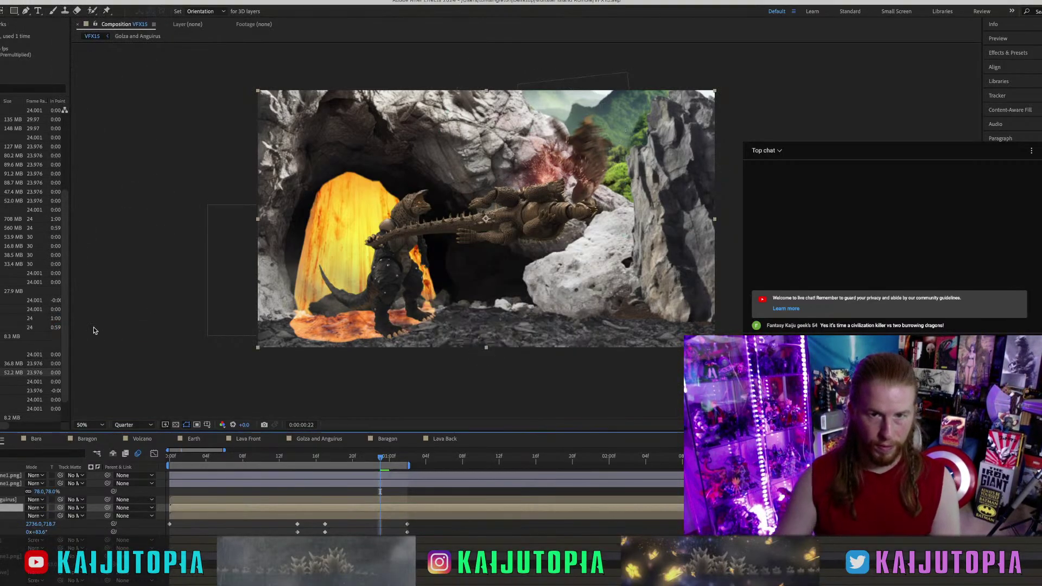
pyautogui.click(34, 510)
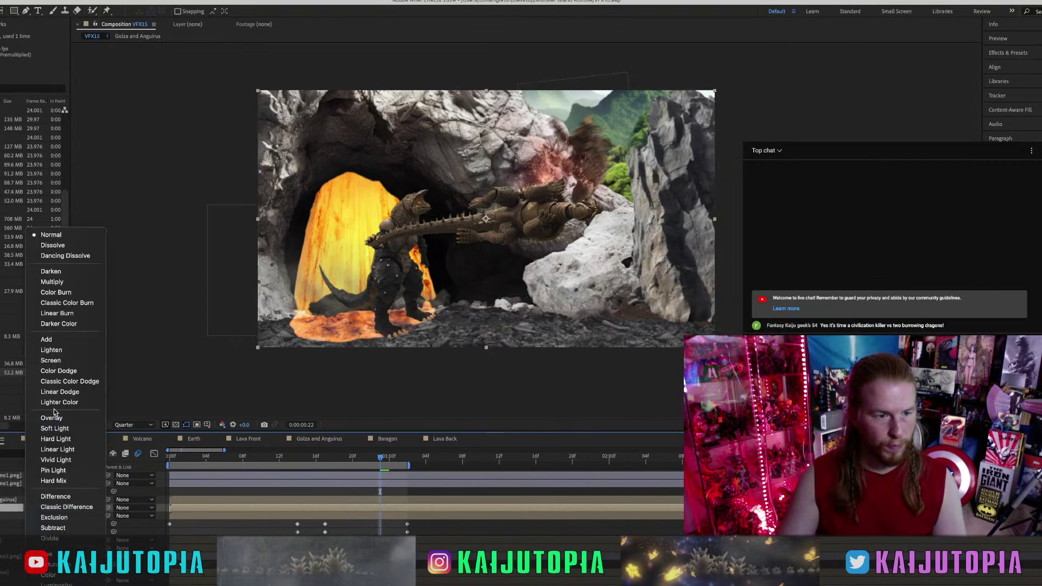
pyautogui.click(52, 361)
# Add a tritone color correction to the Sparks layer with a yellow midtone, fine-tune its blend amount, and preview from the first frame.
pyautogui.click(92, 1)
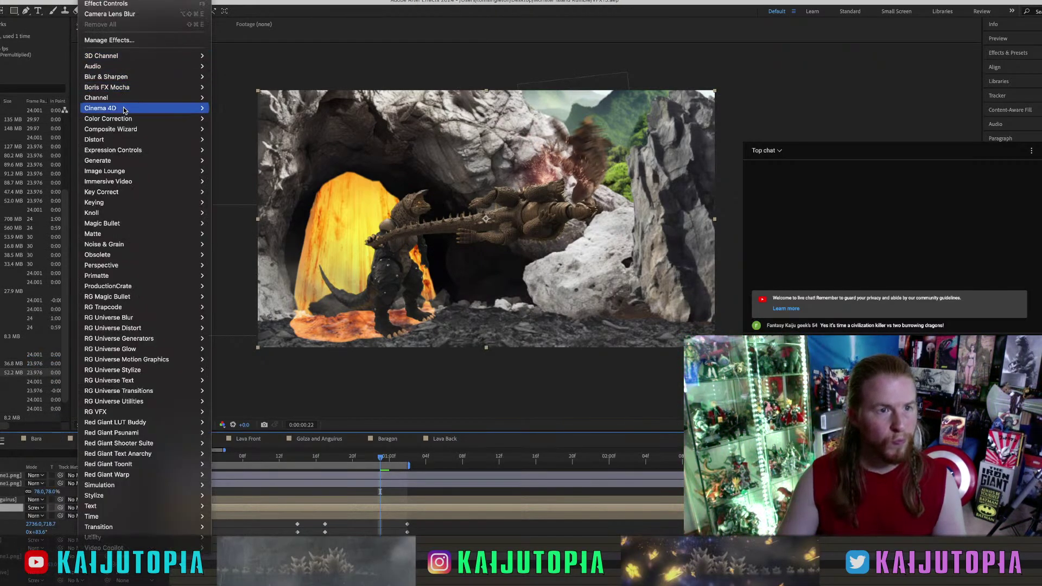
pyautogui.moveTo(125, 118)
pyautogui.click(240, 216)
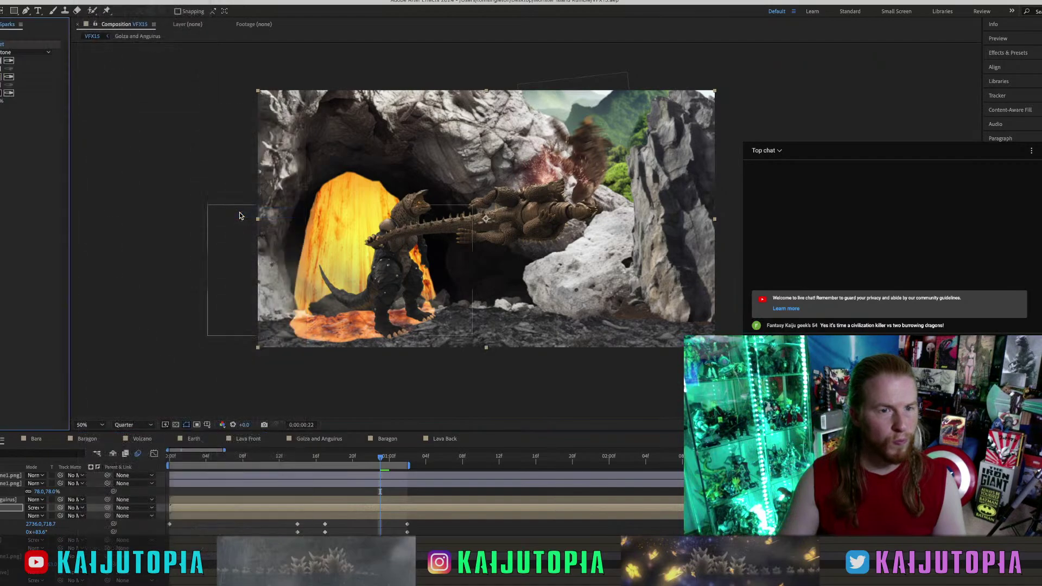
pyautogui.click(0, 77)
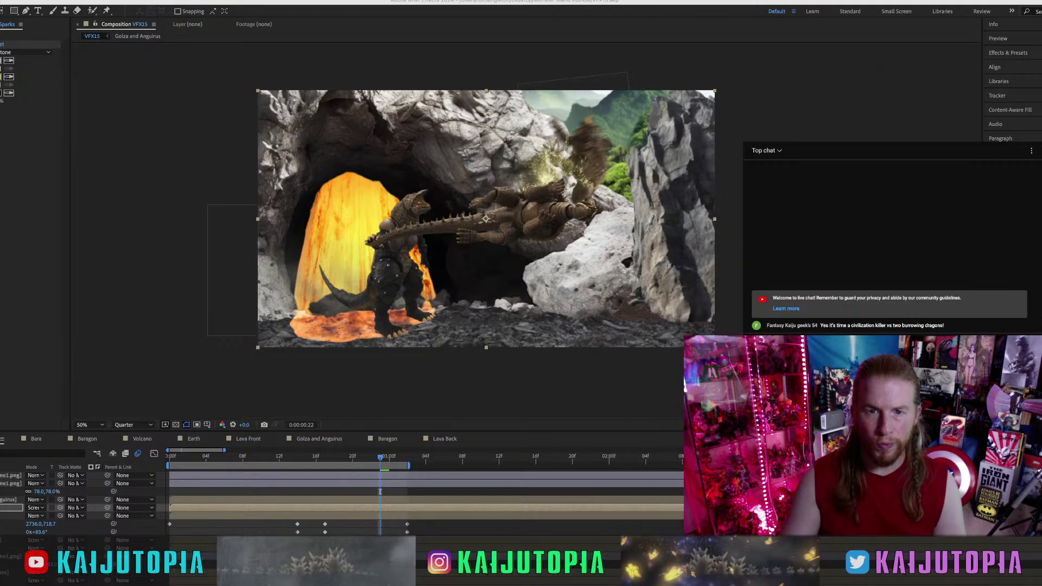
pyautogui.press('Return')
pyautogui.moveTo(3, 101); pyautogui.dragTo(8, 103)
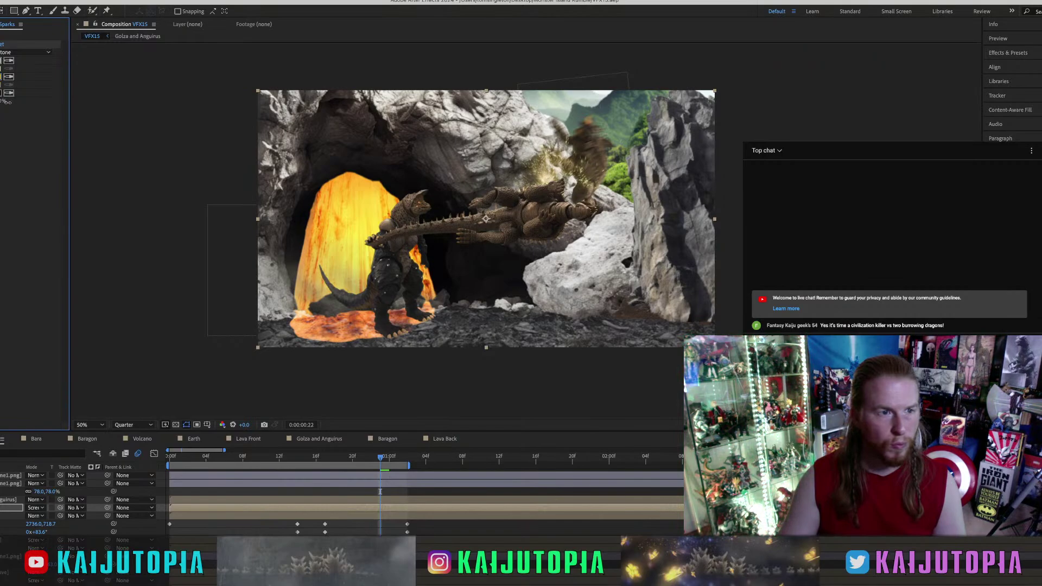
pyautogui.moveTo(325, 457); pyautogui.dragTo(153, 458)
pyautogui.press('F2')
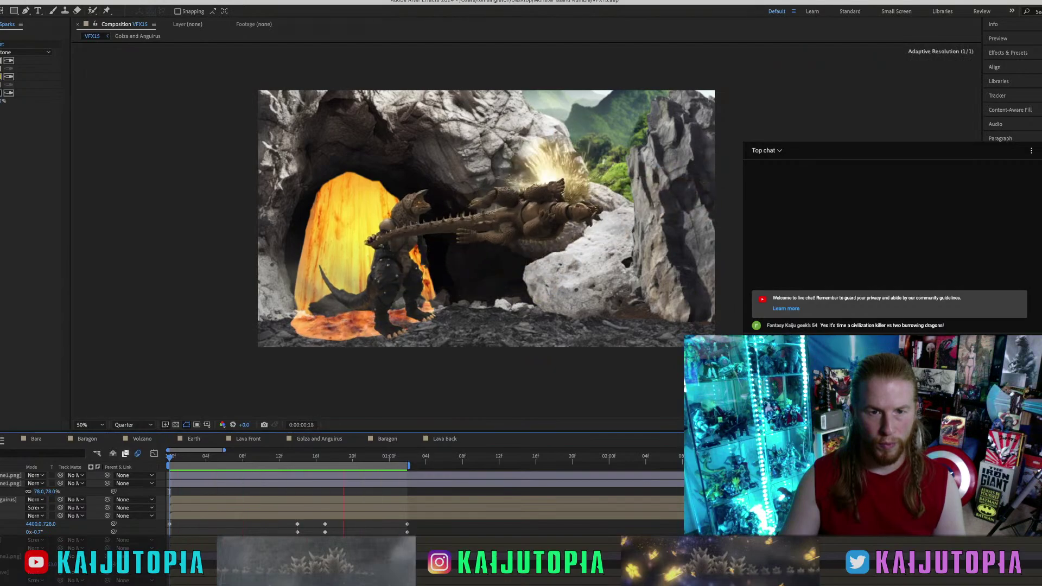
pyautogui.press('space')
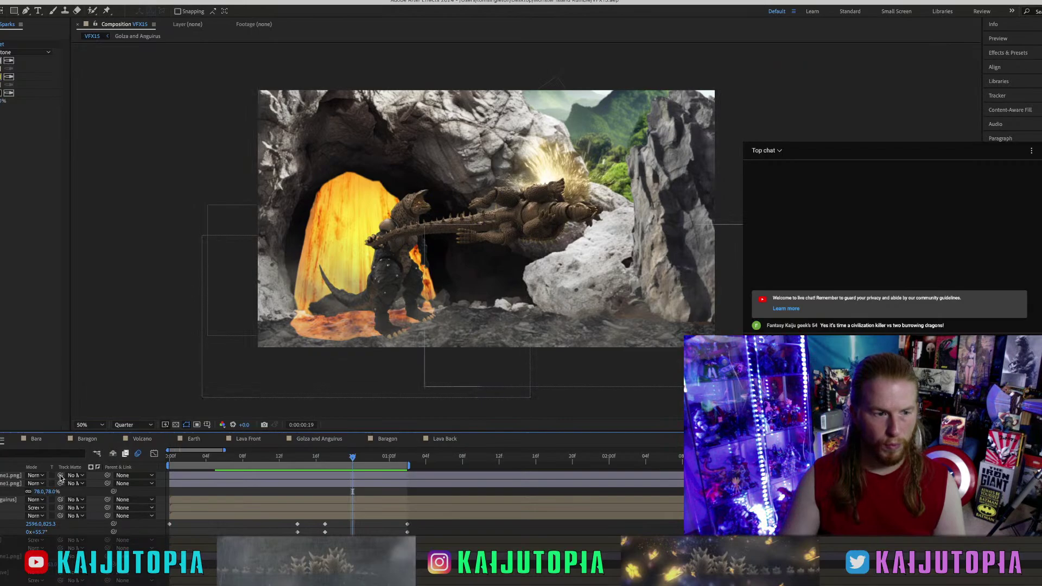
# Pre-compose the two uppermost SmokePlume1.png layers as "Smoke Plumes Front".
pyautogui.click(11, 483)
pyautogui.keyDown('shift'); pyautogui.click(10, 475); pyautogui.keyUp('shift')
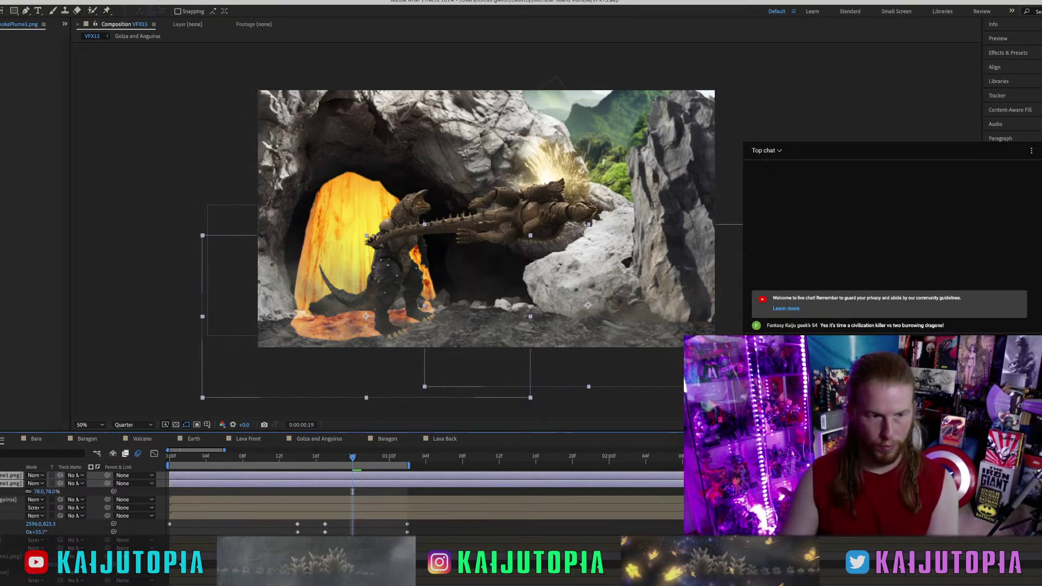
pyautogui.rightClick(61, 477)
pyautogui.click(117, 329)
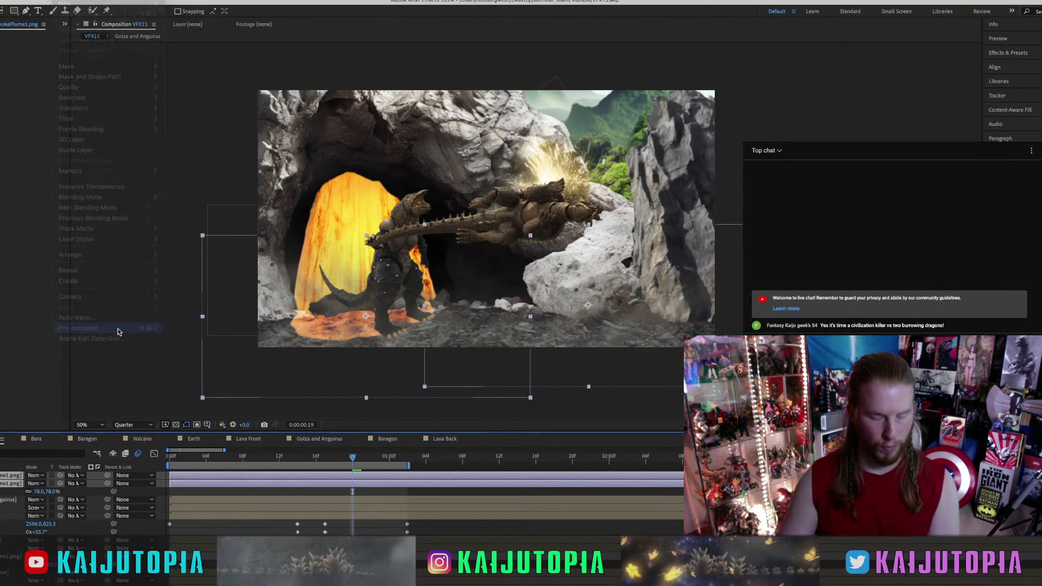
pyautogui.write('Smoke Plumes F')
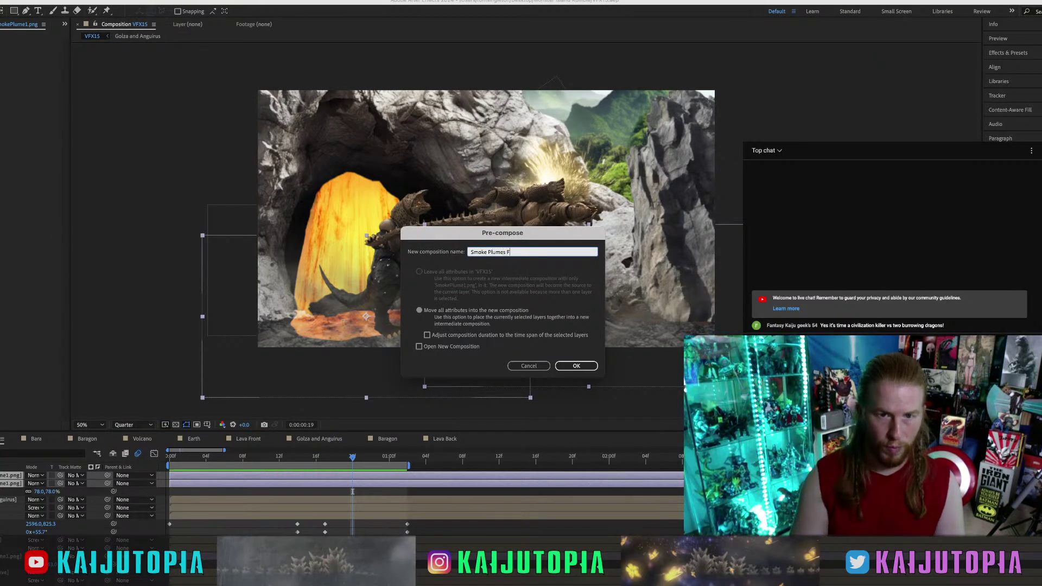
pyautogui.write('ront')
pyautogui.press('Return')
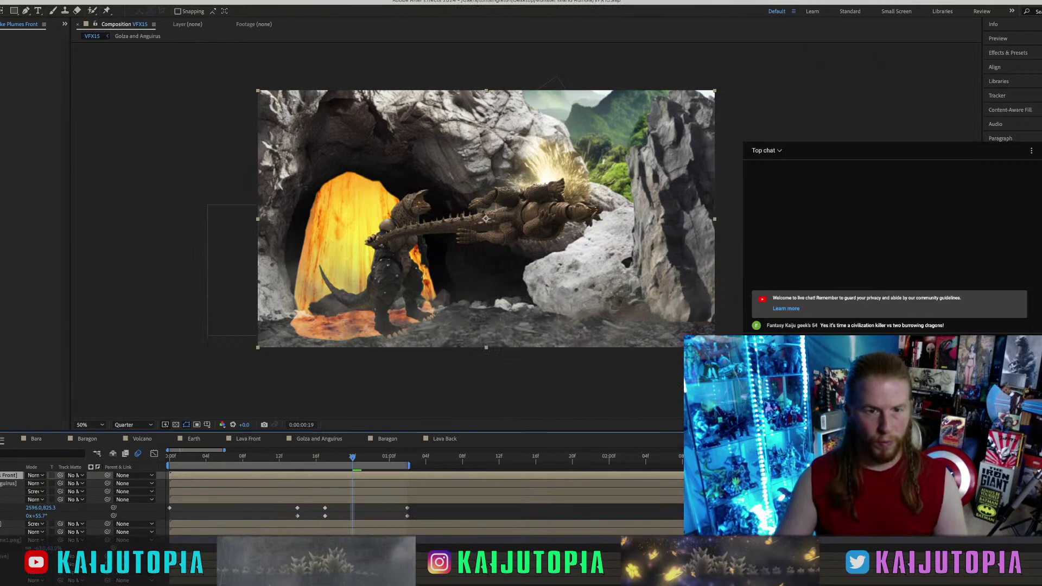
# Pre-compose the remaining SmokePlume1.png layer behind the monsters as "Plume Back" and return to the first frame.
pyautogui.click(3, 540)
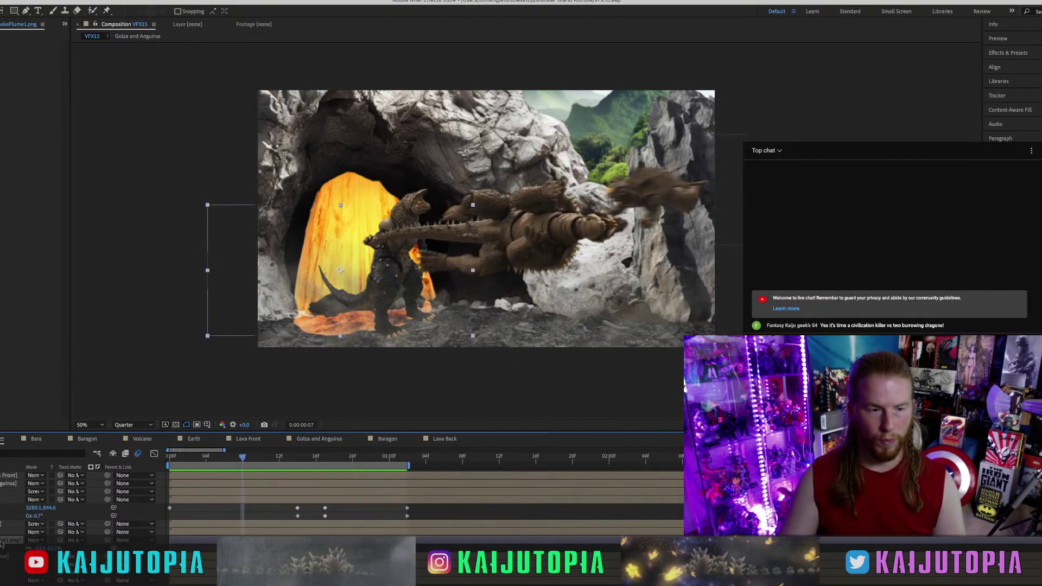
pyautogui.click(65, 0)
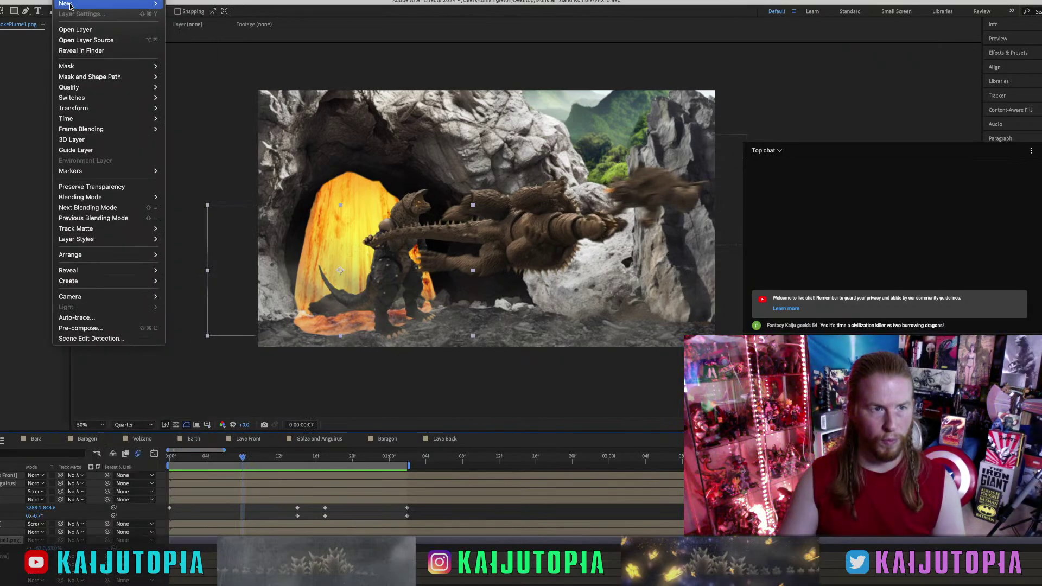
pyautogui.click(105, 336)
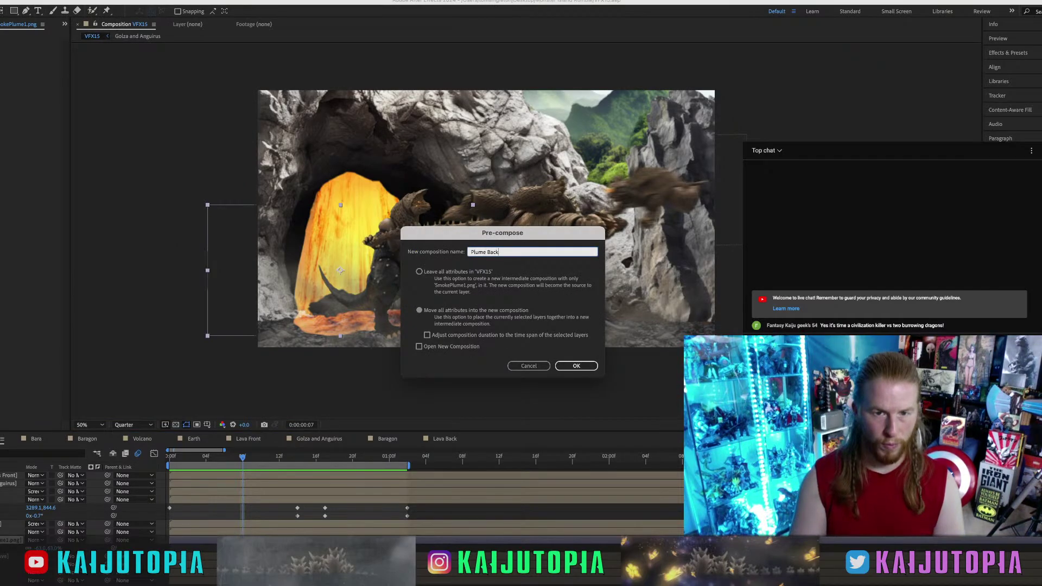
pyautogui.press('Return')
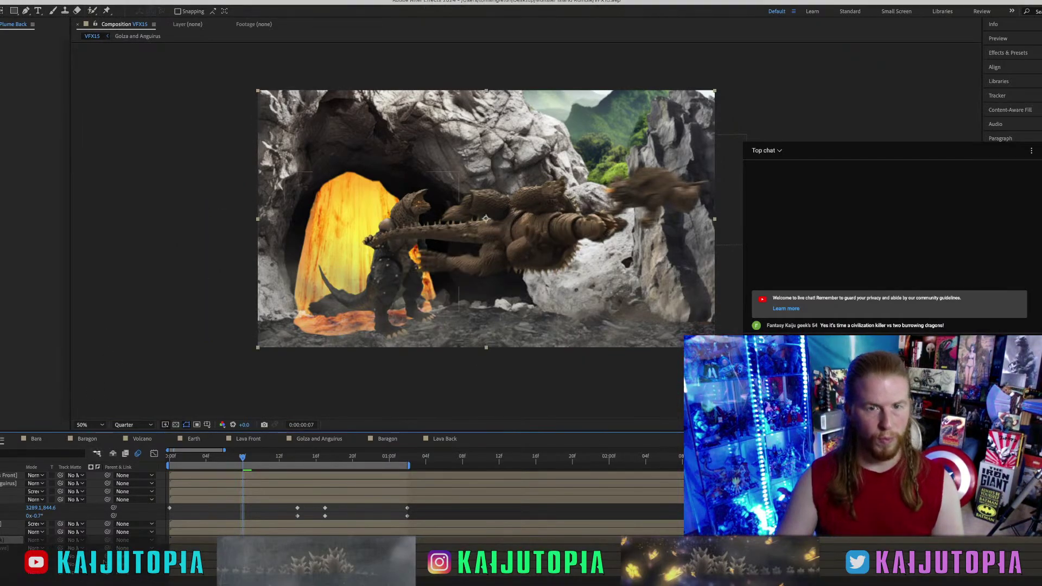
pyautogui.press('super+shift+a')
pyautogui.click(166, 457)
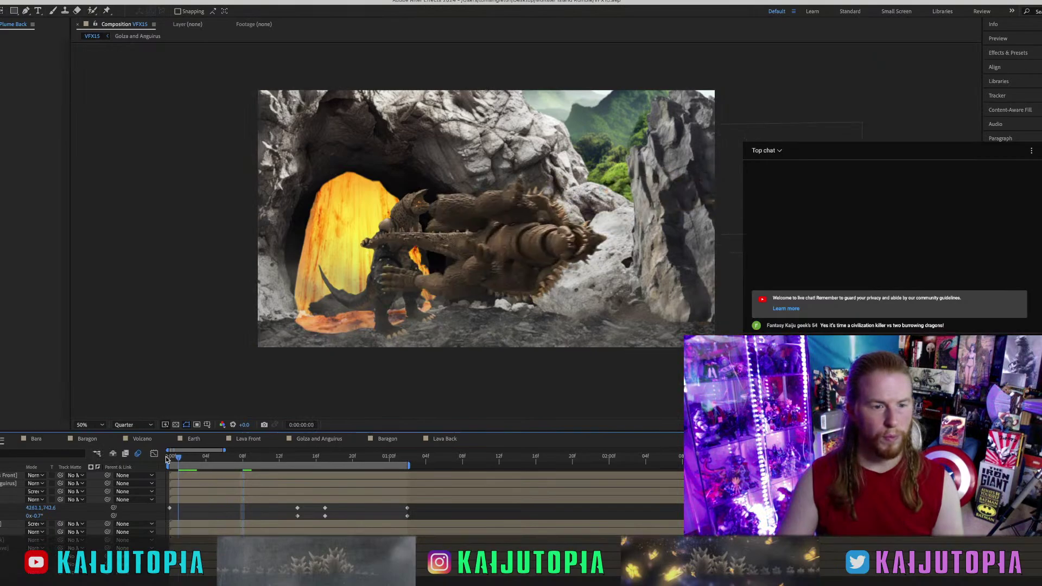
# Play back the composite from the first frame and examine the moment just before the monsters collide.
pyautogui.press('space')
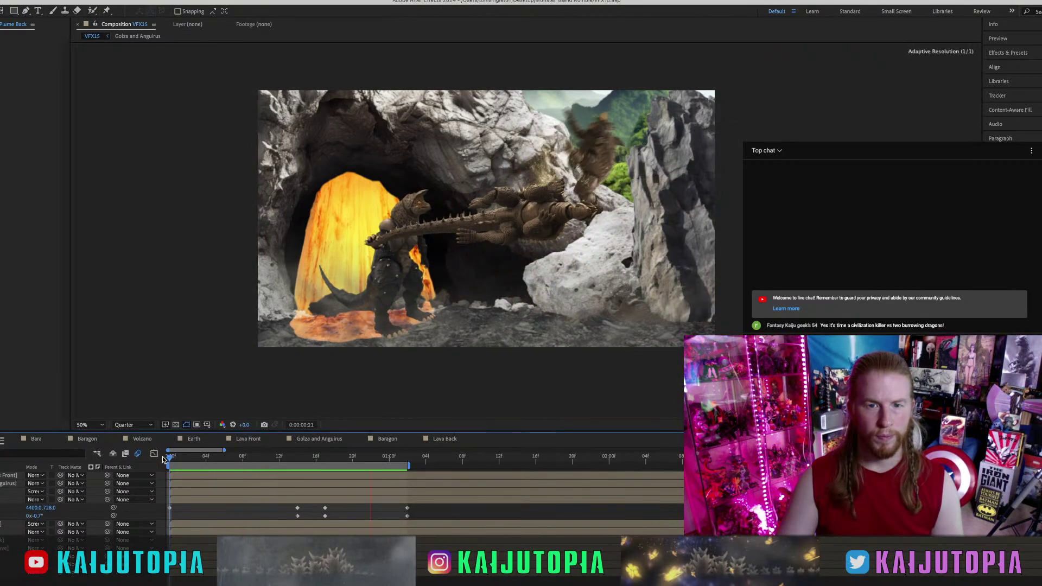
pyautogui.press('space')
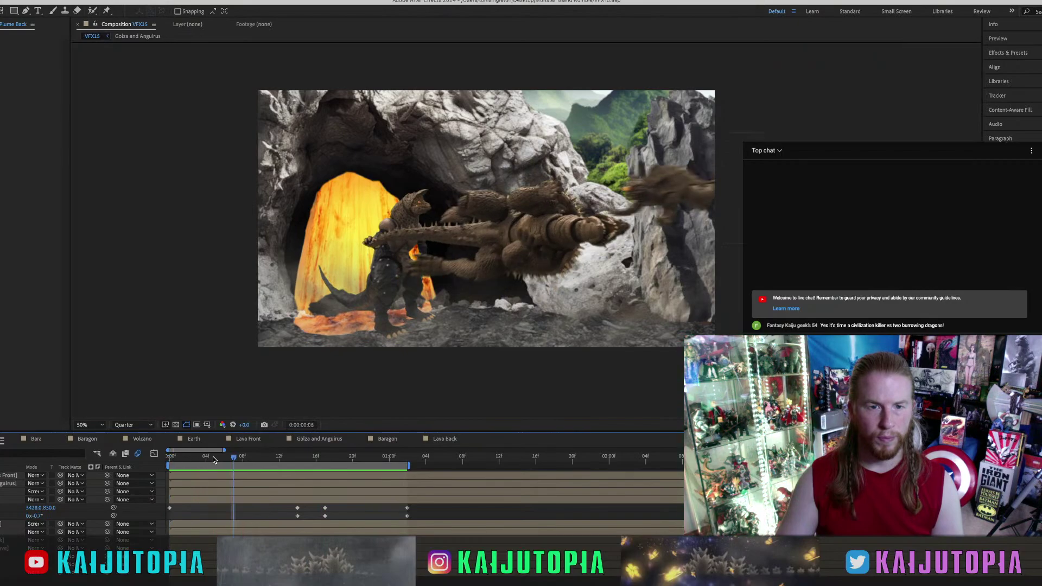
pyautogui.moveTo(212, 457); pyautogui.dragTo(235, 457)
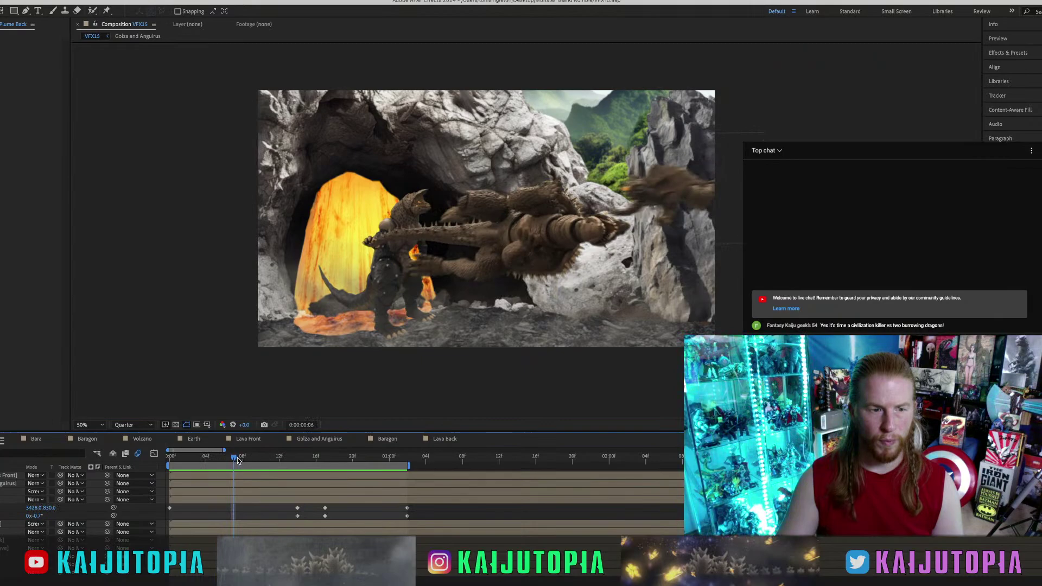
# In the Golza and Anguirus pre-comp, nudge the Anguirus layer slightly and adjust its scale, keyframing both at frame 6.
pyautogui.doubleClick(8, 483)
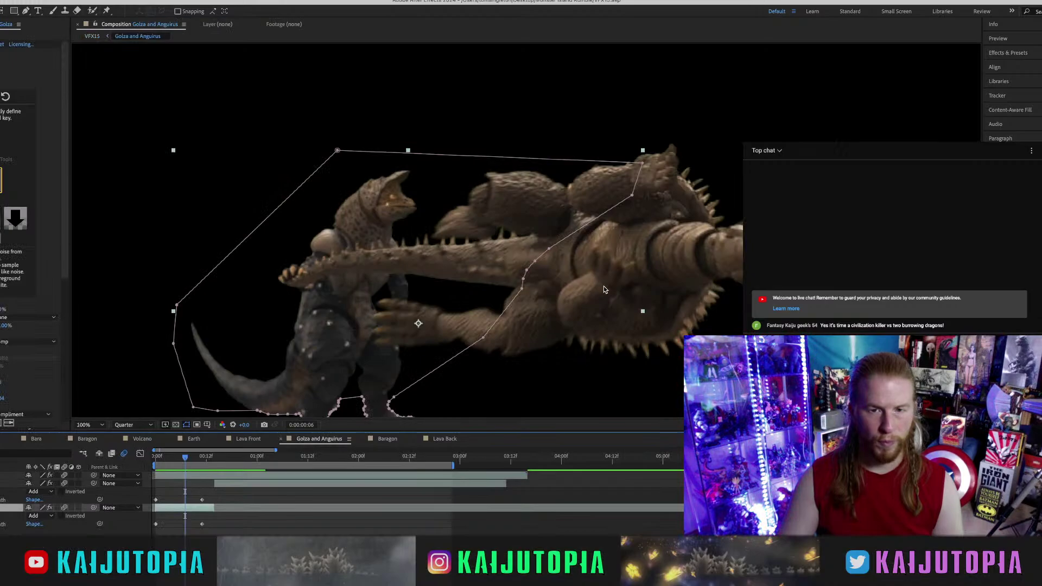
pyautogui.moveTo(604, 286); pyautogui.dragTo(620, 282)
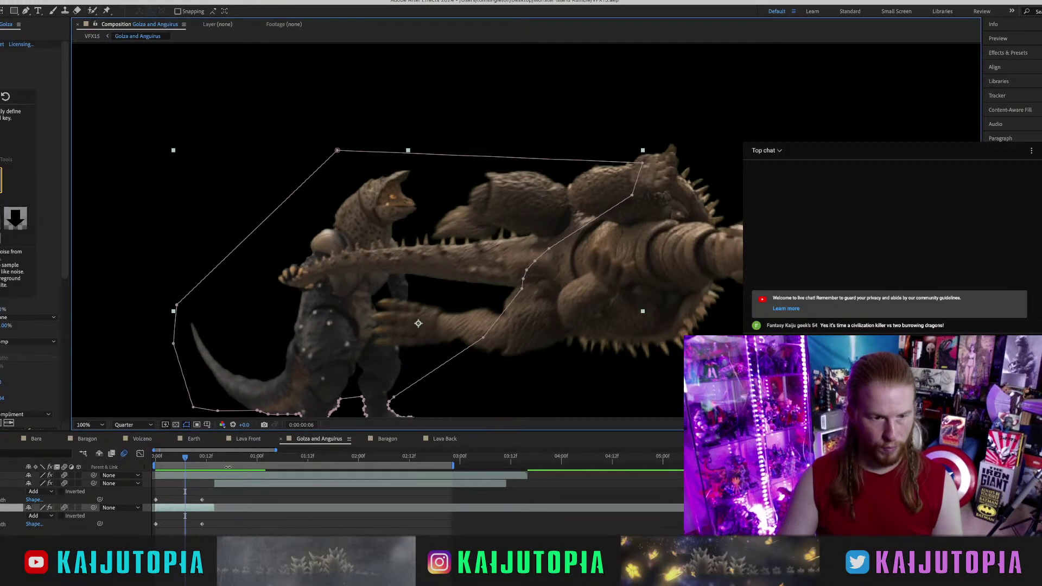
pyautogui.click(212, 476)
pyautogui.press('p')
pyautogui.hotkey('shift', 's')
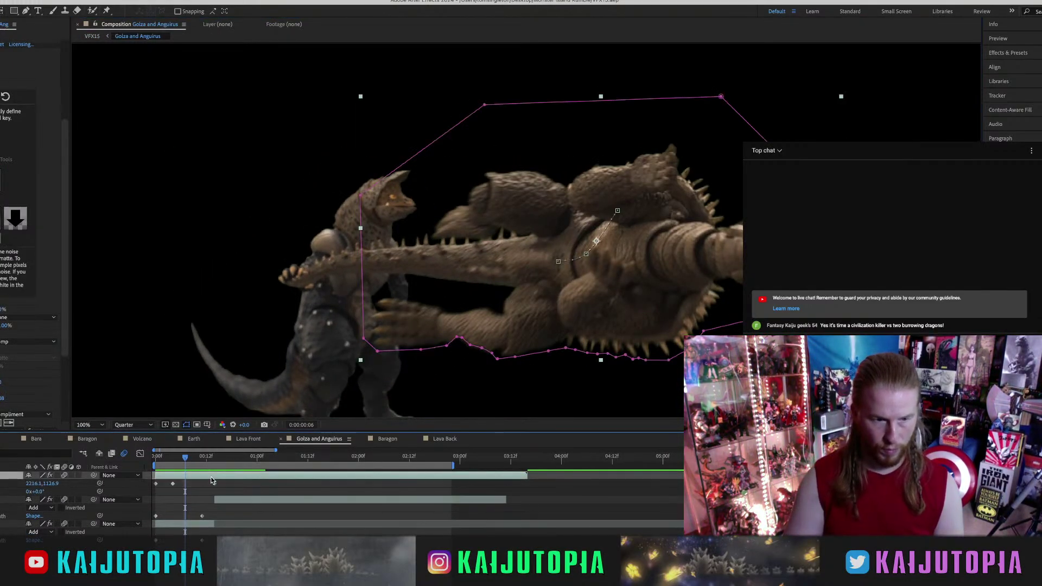
pyautogui.hotkey('shift', 'r')
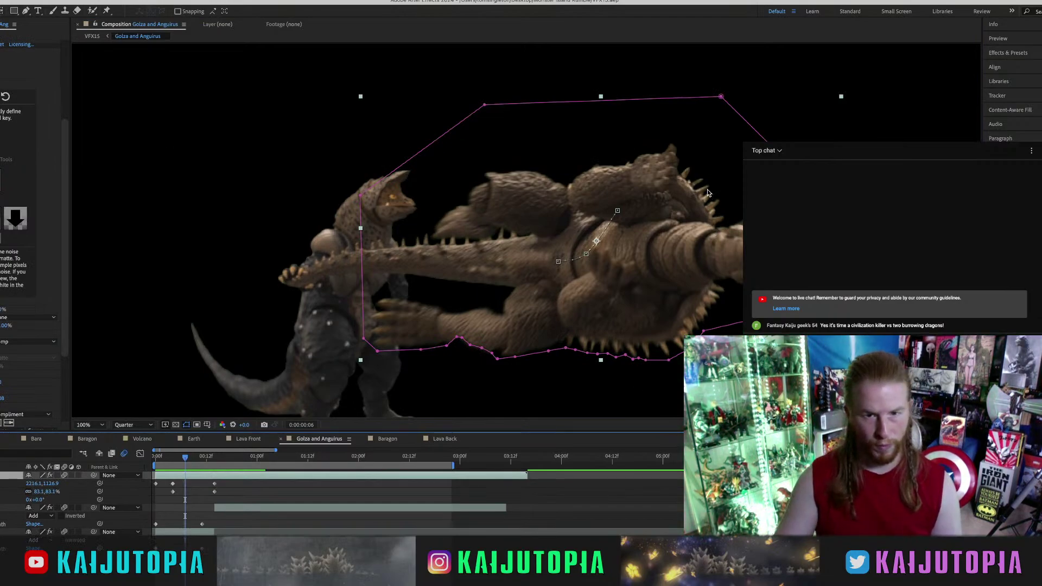
pyautogui.moveTo(686, 249)
pyautogui.mouseDown()
pyautogui.moveTo(704, 249)
pyautogui.moveTo(686, 250)
pyautogui.mouseUp()
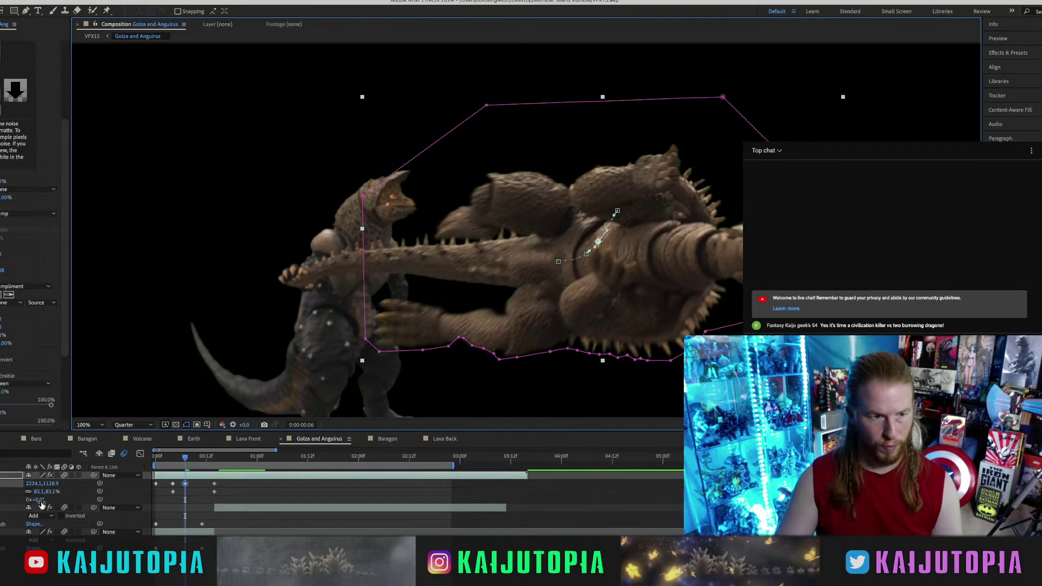
pyautogui.moveTo(39, 495); pyautogui.dragTo(40, 493)
# Preview Anguirus's revised motion in the pre-comp from the first frame.
pyautogui.moveTo(189, 456); pyautogui.dragTo(126, 458)
pyautogui.click(191, 582)
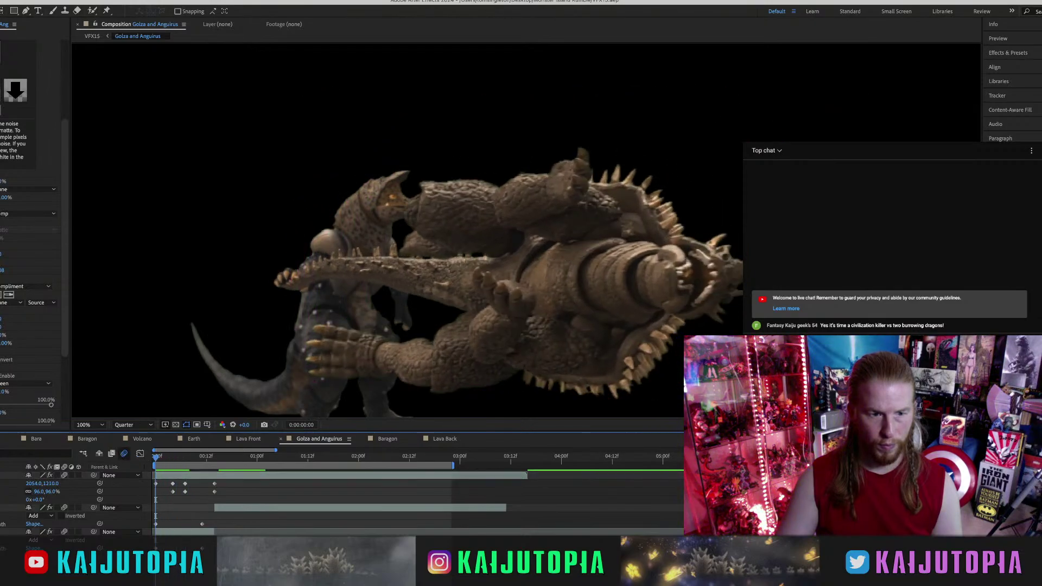
pyautogui.press('space')
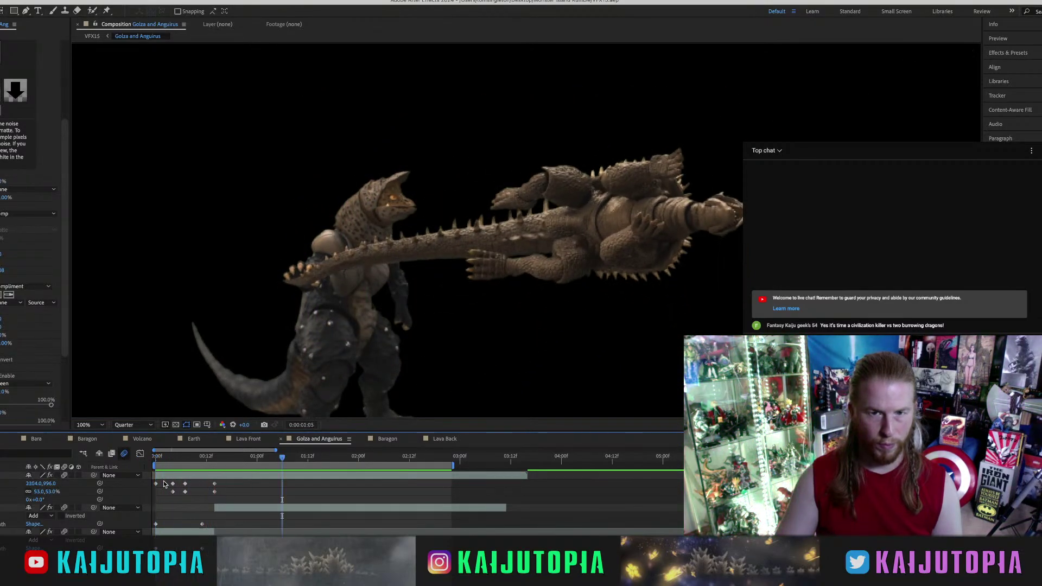
# Return to the VFX15 composition and play back the whole shot from the first frame.
pyautogui.click(6, 439)
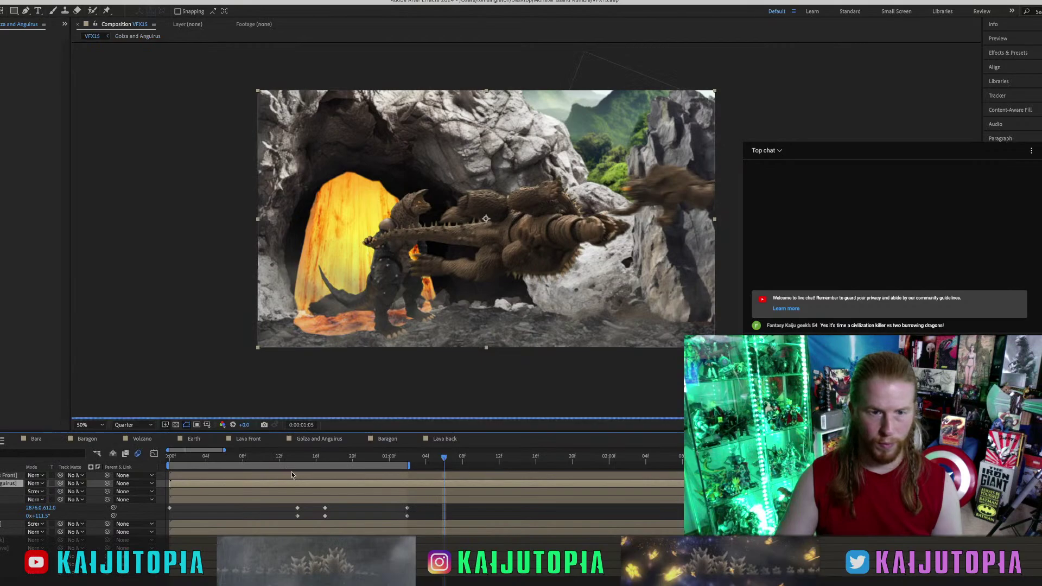
pyautogui.moveTo(243, 459); pyautogui.dragTo(171, 459)
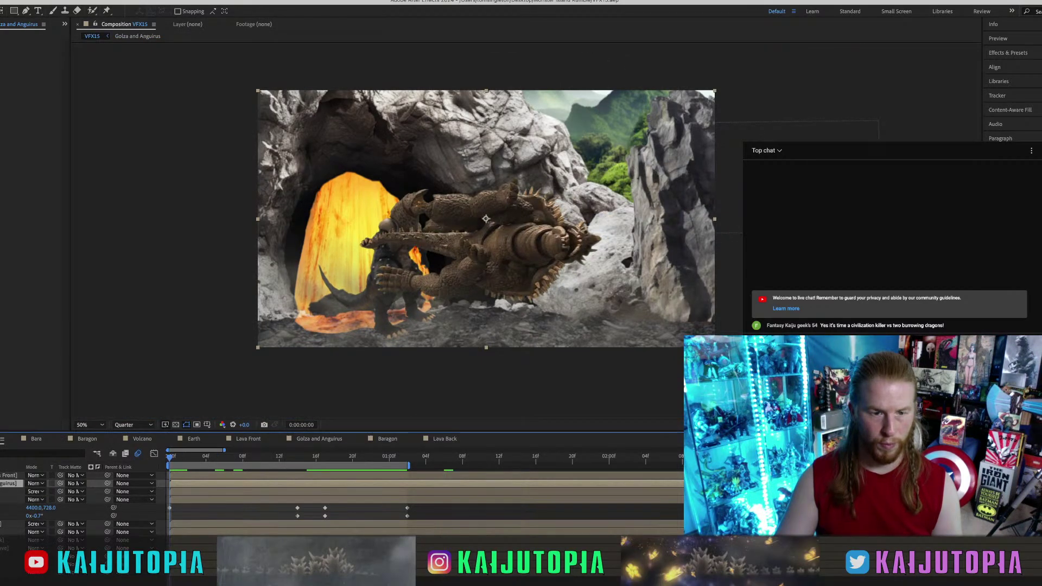
pyautogui.press('space')
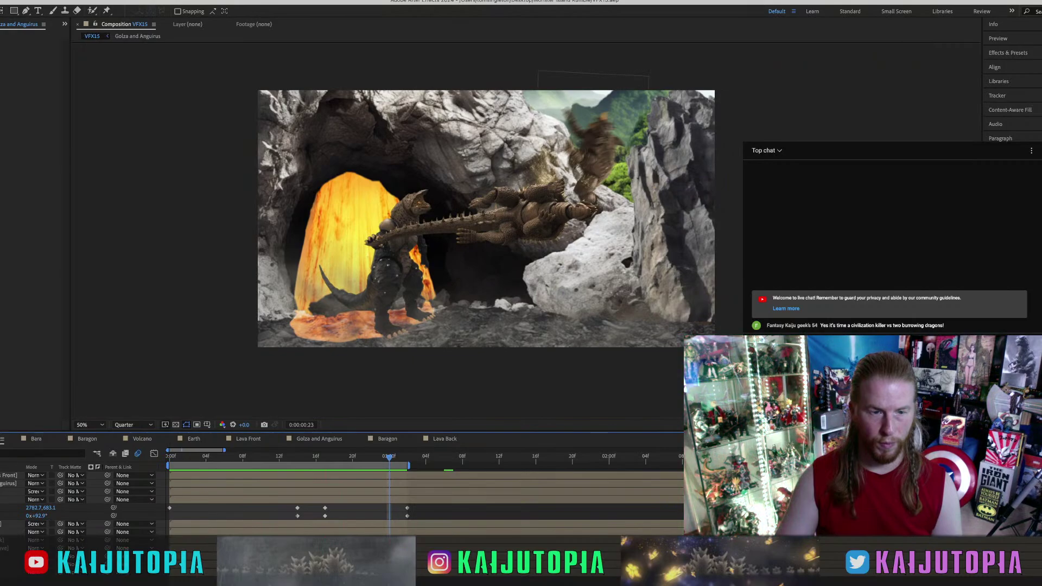
pyautogui.moveTo(187, 457); pyautogui.dragTo(167, 457)
pyautogui.press('space')
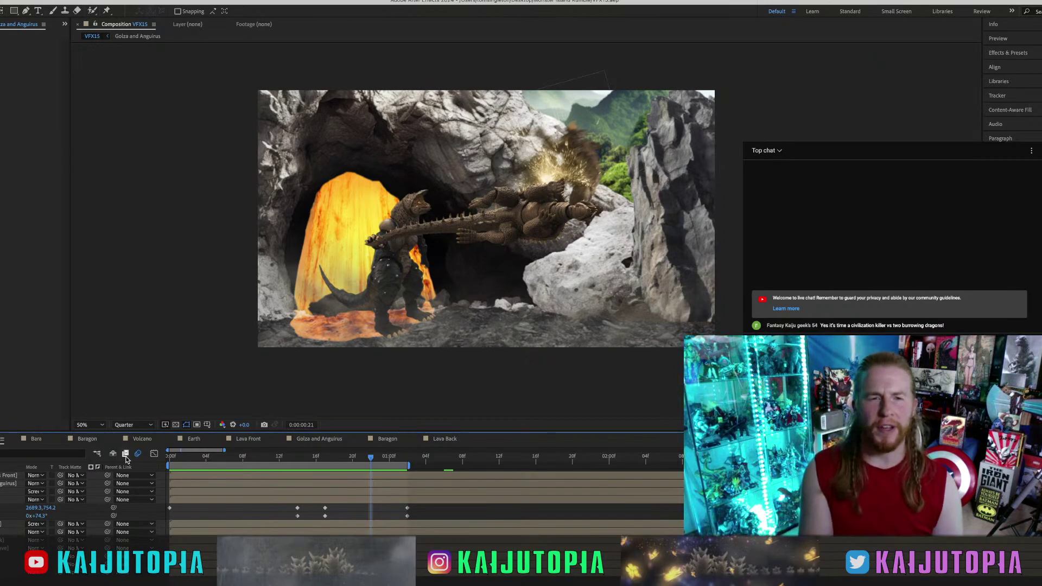
pyautogui.press('space')
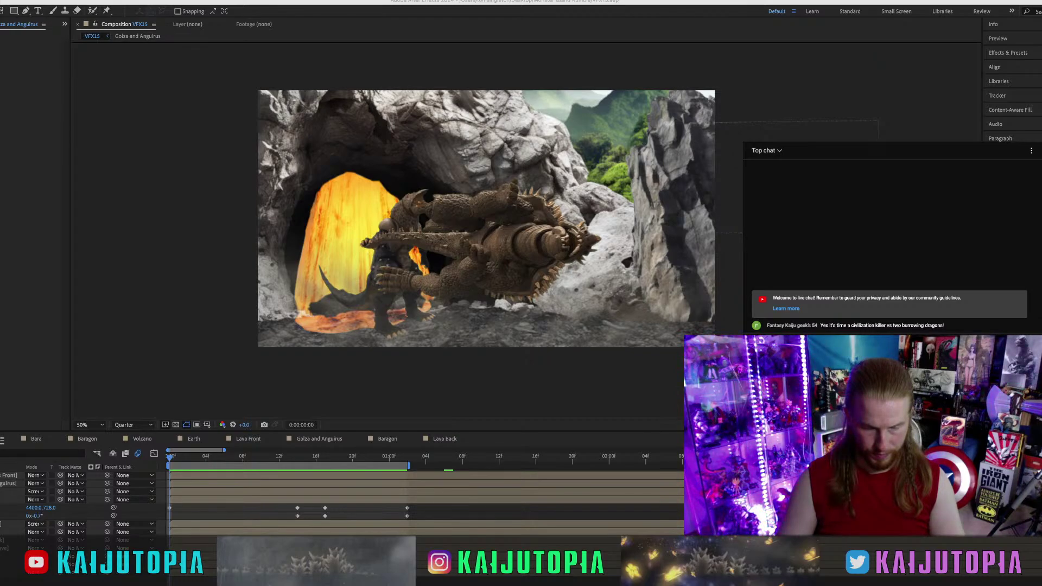
# Replay and scrub through the shot to examine Baragon's approach and the timing of the impact sparks.
pyautogui.click(181, 463)
pyautogui.press('space')
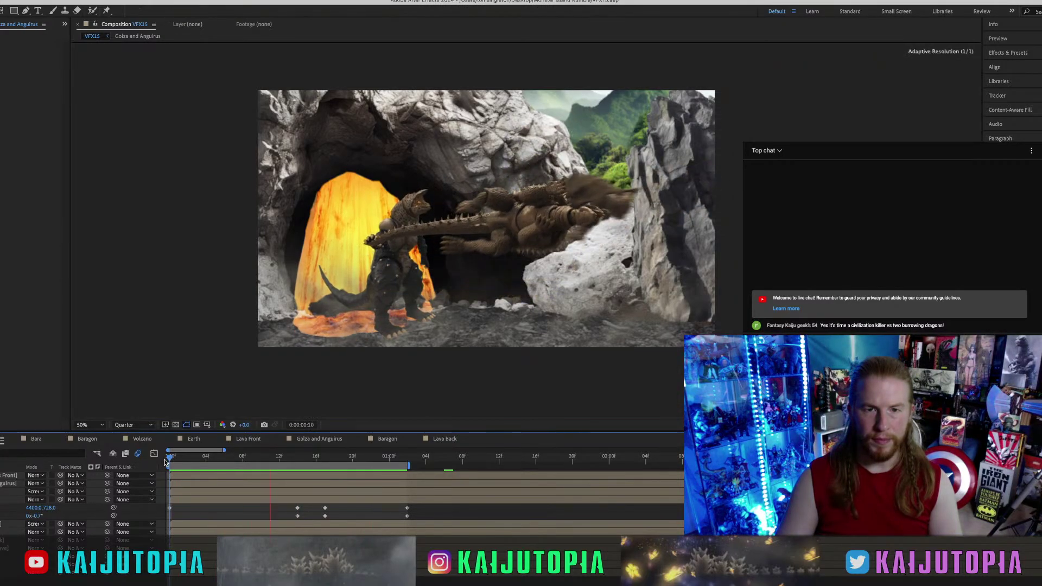
pyautogui.press('space')
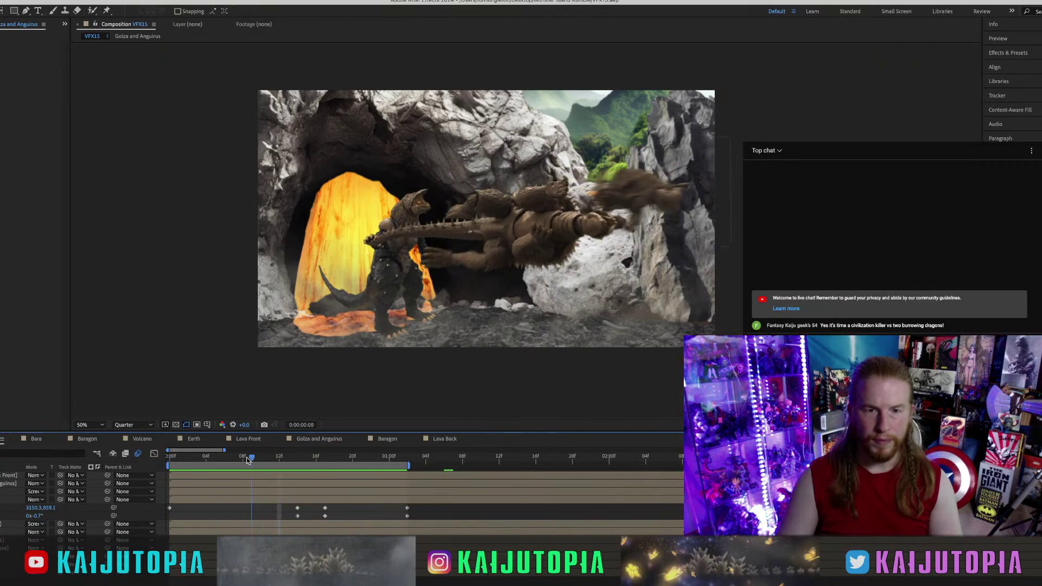
pyautogui.moveTo(247, 457); pyautogui.dragTo(288, 458)
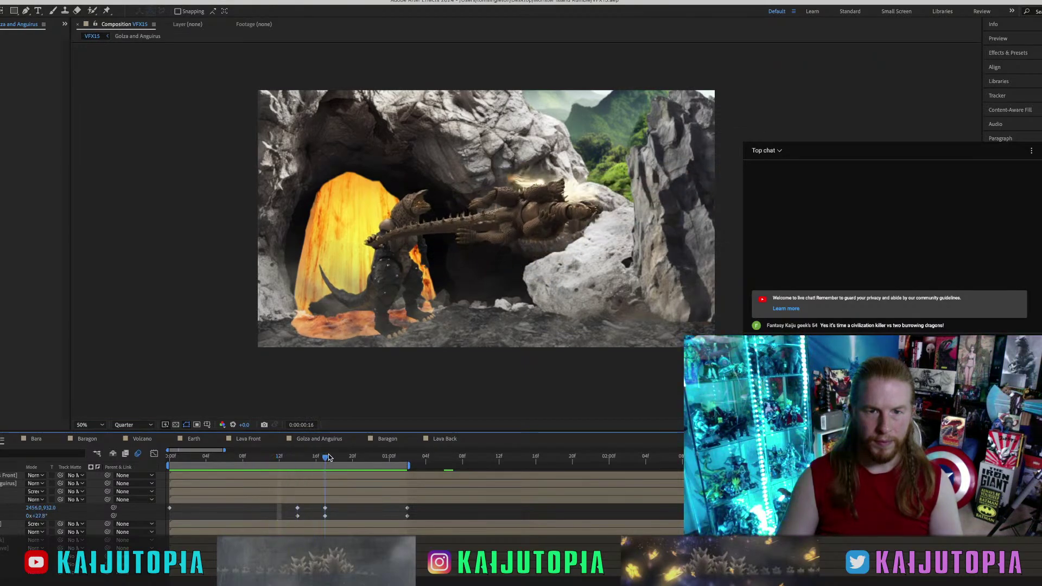
pyautogui.moveTo(260, 455); pyautogui.dragTo(159, 458)
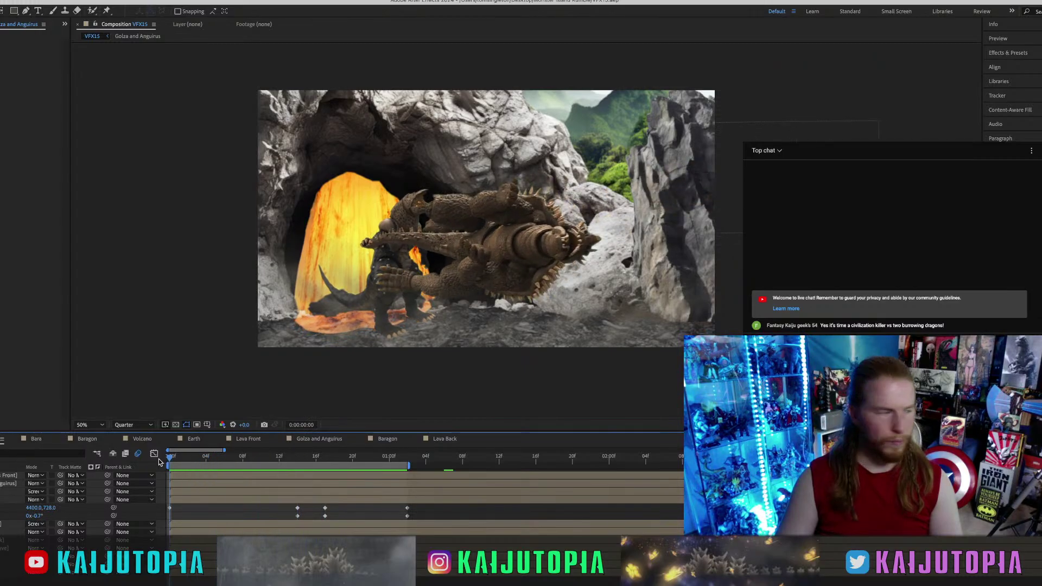
pyautogui.press('space')
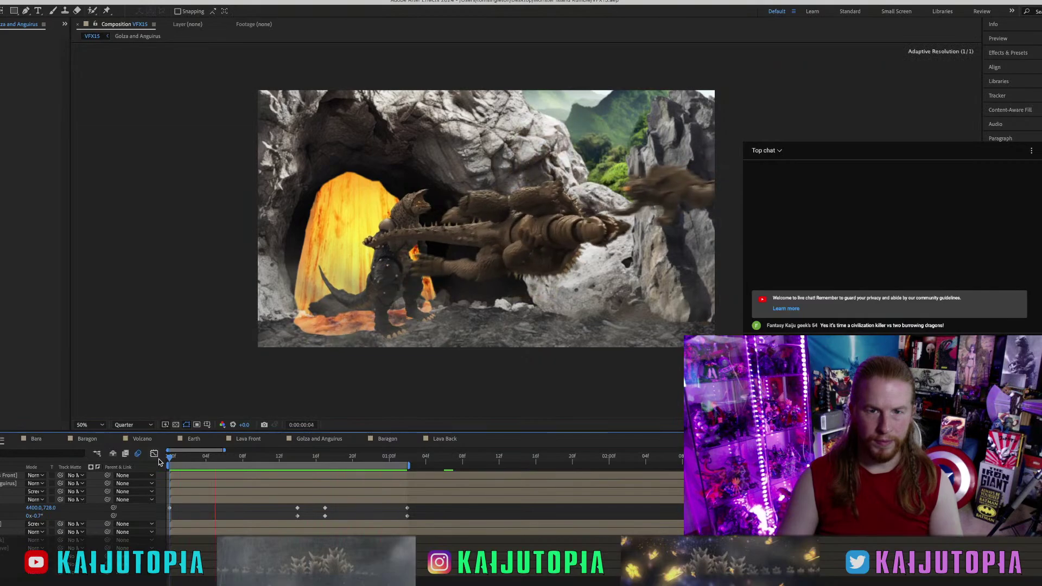
pyautogui.press('space')
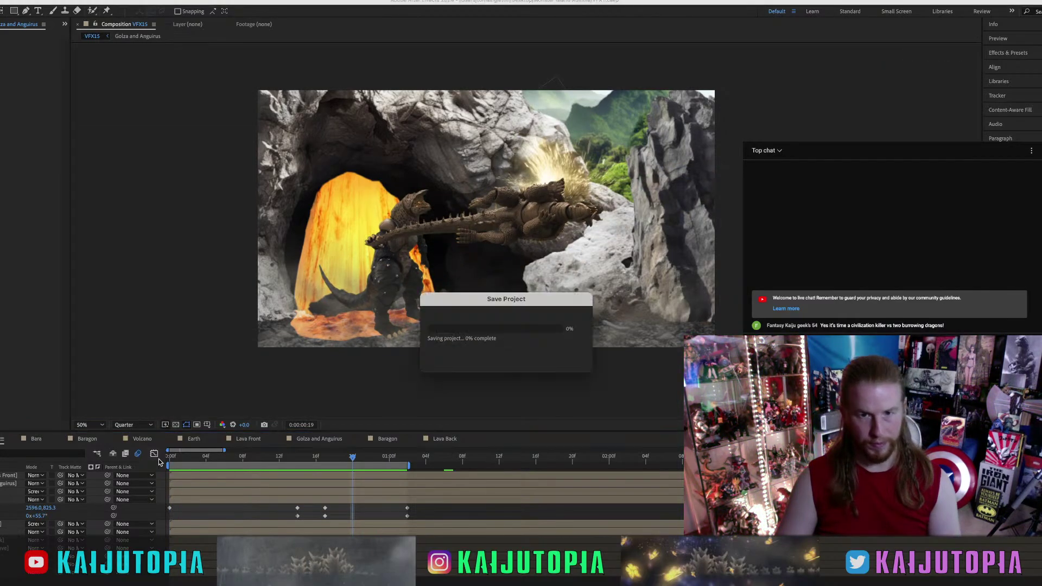
pyautogui.press('space')
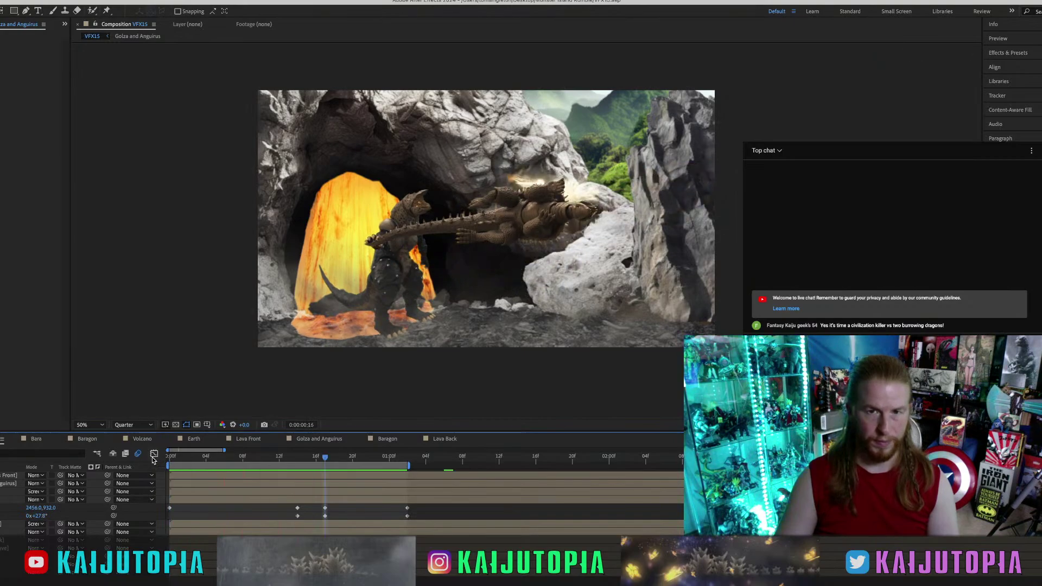
pyautogui.press('space')
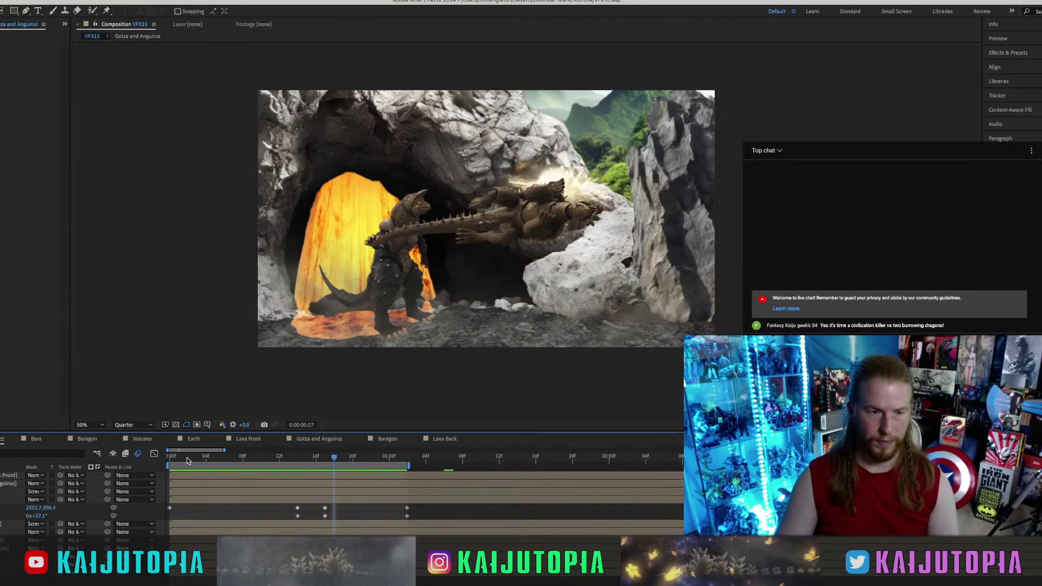
pyautogui.moveTo(187, 457)
pyautogui.mouseDown()
pyautogui.moveTo(171, 457)
pyautogui.moveTo(207, 457)
pyautogui.mouseUp()
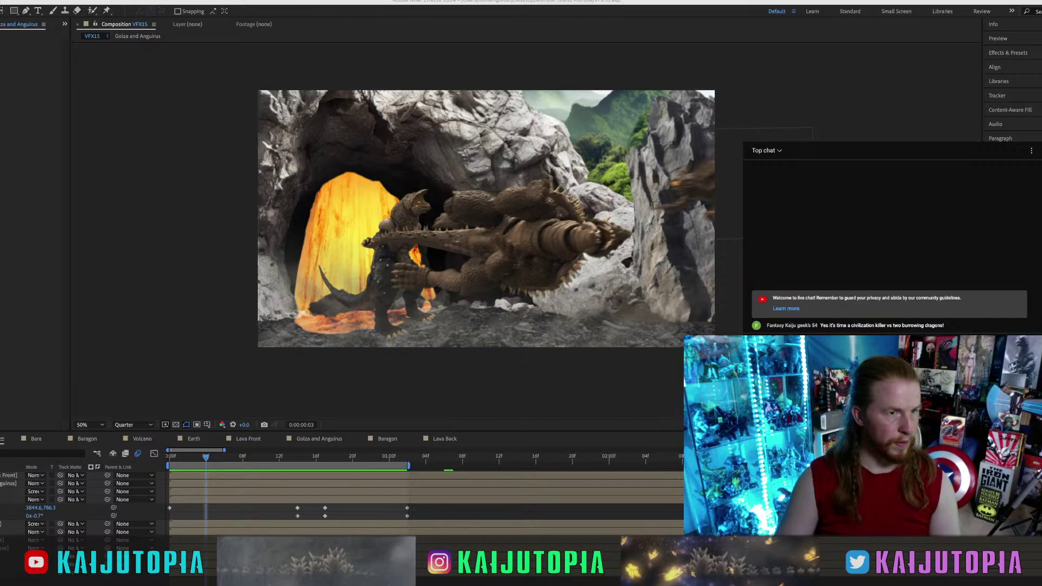
# Add the Shockwave-02.mov clip above the Baragon layer, starting at frame 14, and set its blending mode to Screen.
pyautogui.press('super+0')
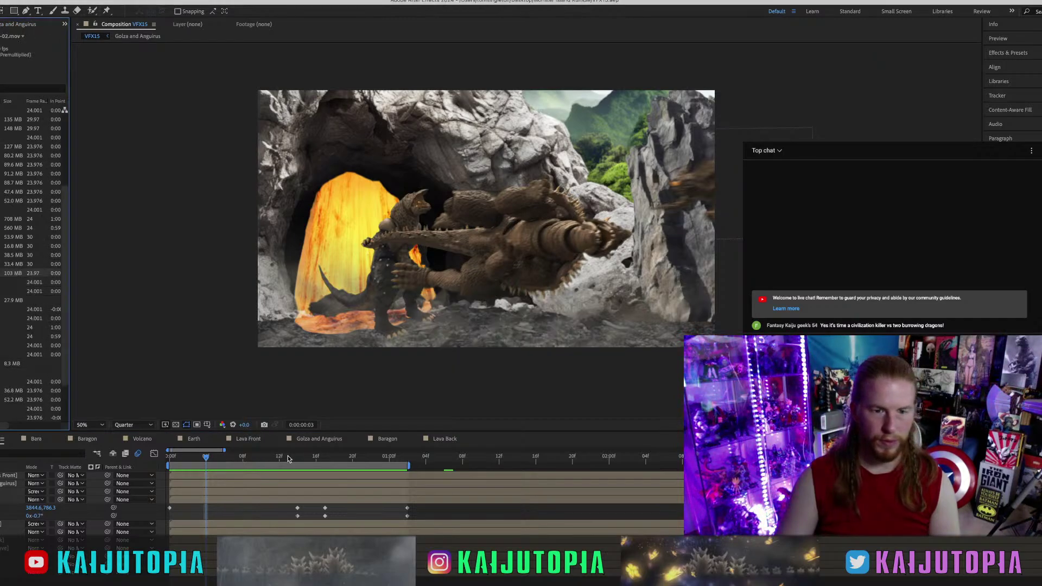
pyautogui.moveTo(288, 457); pyautogui.dragTo(307, 457)
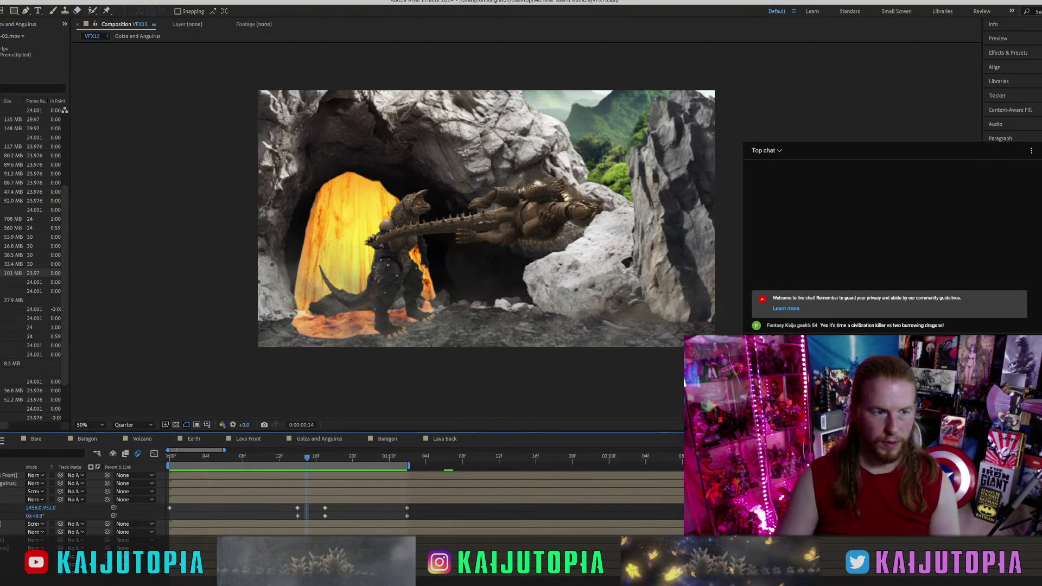
pyautogui.moveTo(5, 273); pyautogui.dragTo(309, 499)
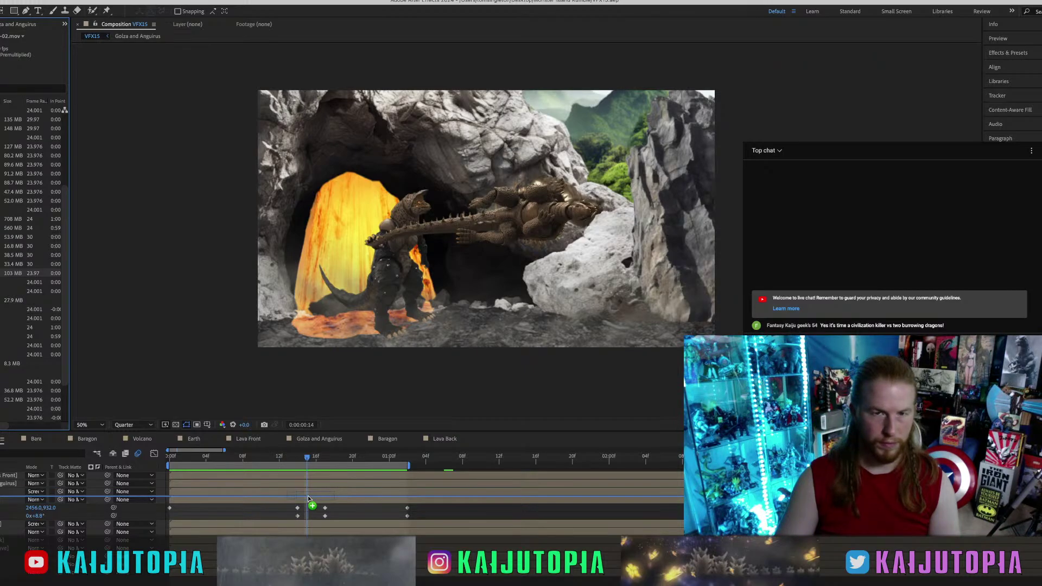
pyautogui.moveTo(308, 496); pyautogui.dragTo(308, 496)
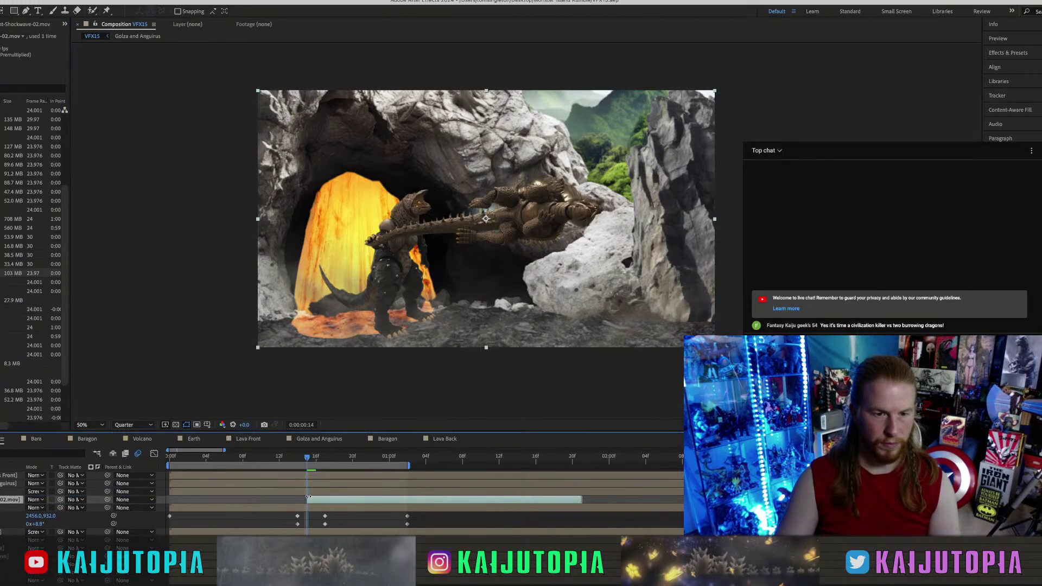
pyautogui.click(36, 499)
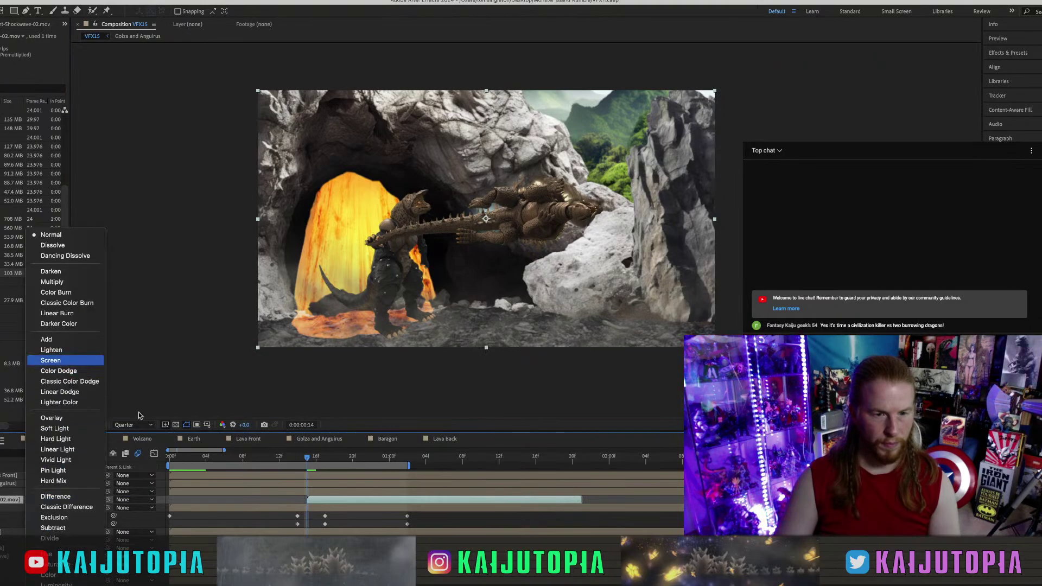
pyautogui.click(51, 361)
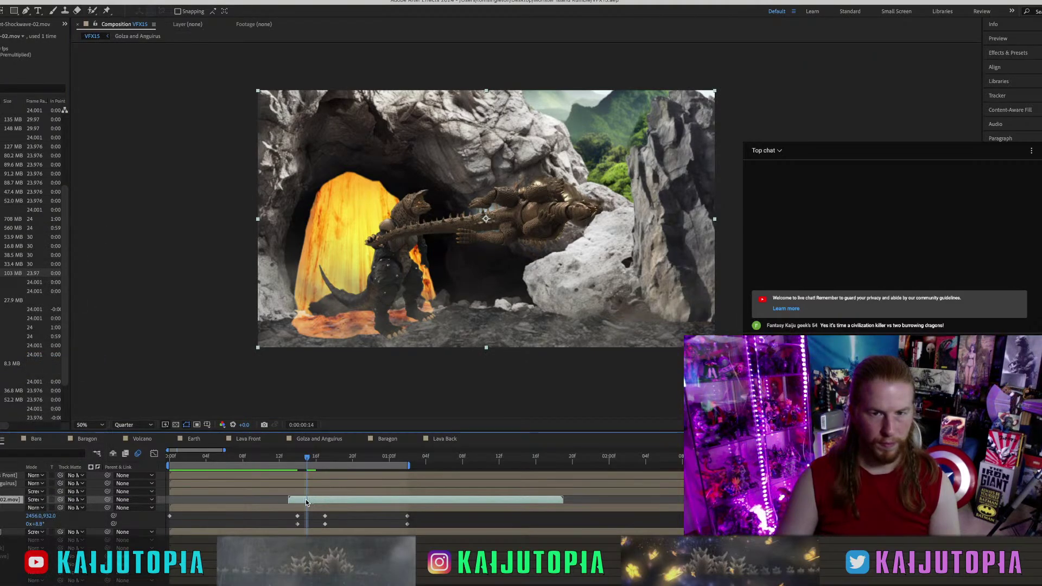
pyautogui.moveTo(318, 502); pyautogui.dragTo(322, 502)
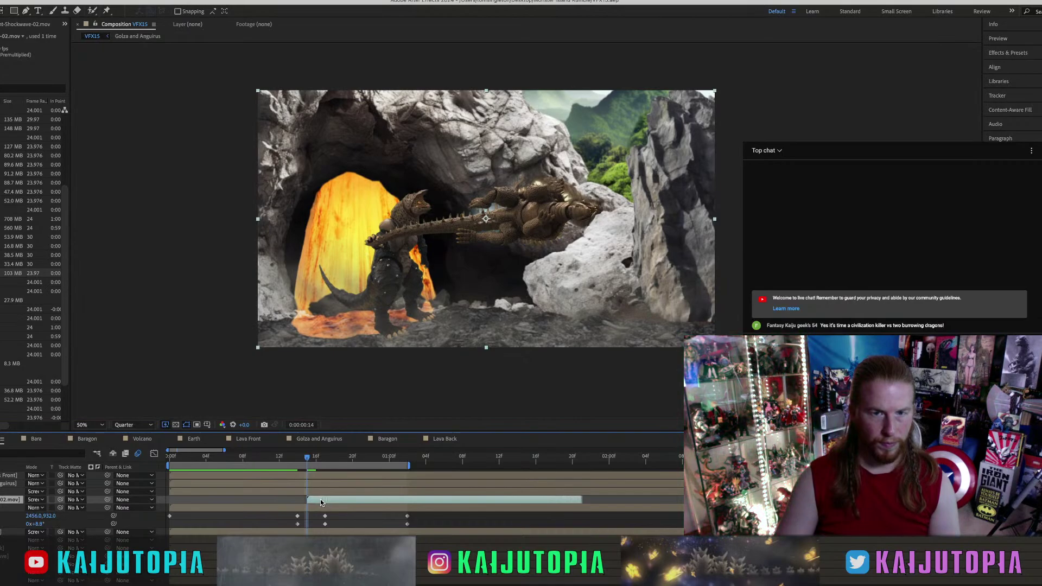
# Time-stretch the Shockwave-02.mov layer with a stretch factor of 50, holding its in-point.
pyautogui.click(61, 1)
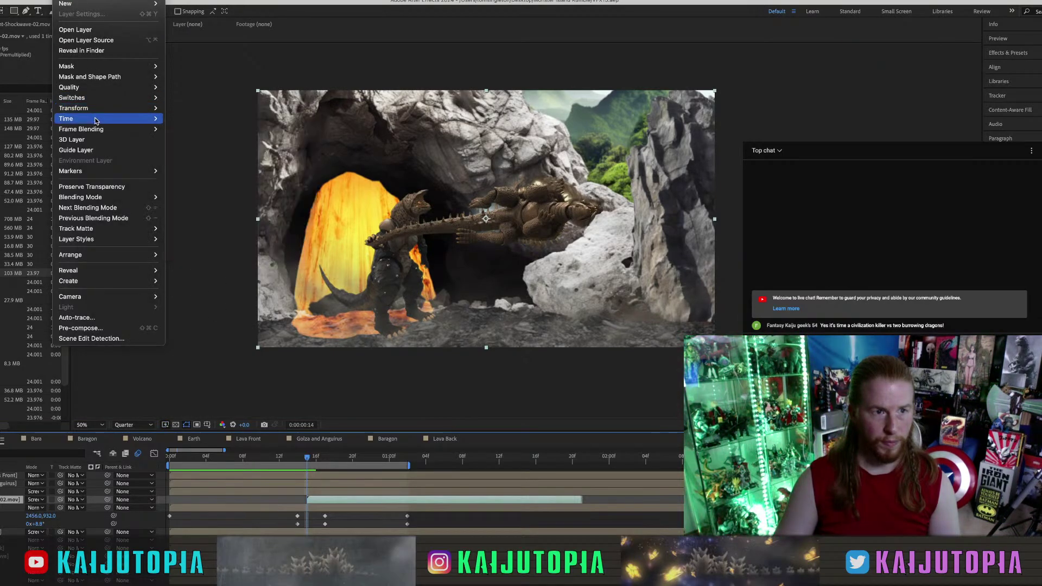
pyautogui.moveTo(96, 119)
pyautogui.click(182, 140)
pyautogui.write('50')
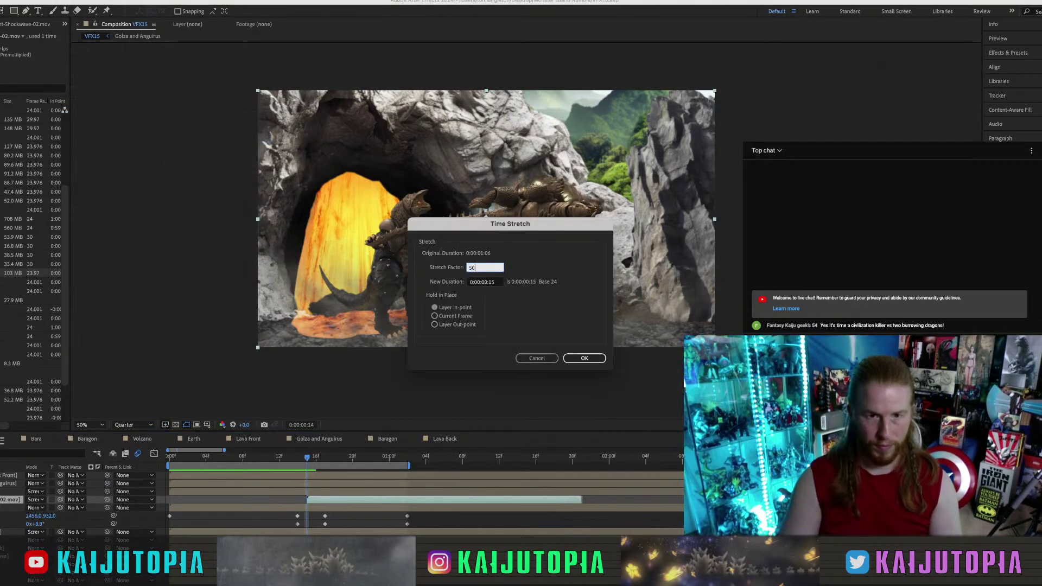
pyautogui.press('Return')
# Scale the Shockwave-02.mov layer up to about 128%.
pyautogui.hotkey('shift', 's')
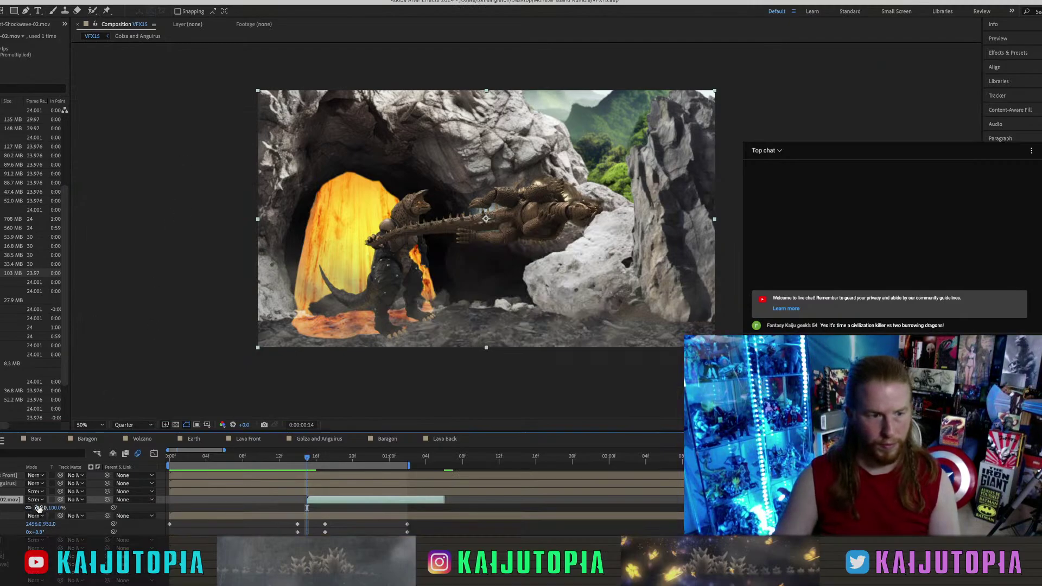
pyautogui.moveTo(39, 508); pyautogui.dragTo(575, 263)
pyautogui.moveTo(40, 508); pyautogui.dragTo(46, 508)
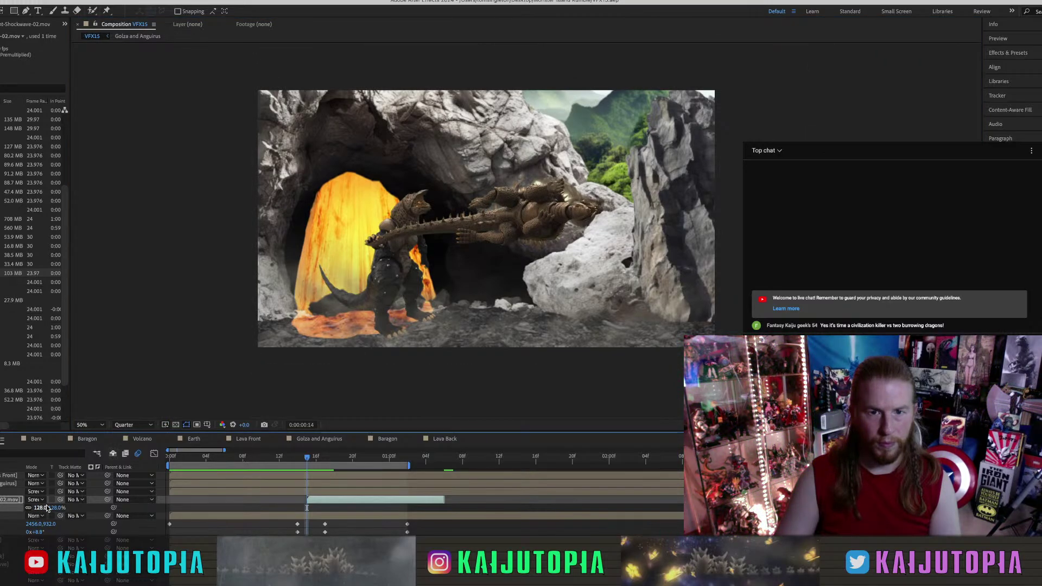
# Replay and scrub through the shot to examine the shockwave and the timing of Baragon's impact on Anguirus.
pyautogui.press('space')
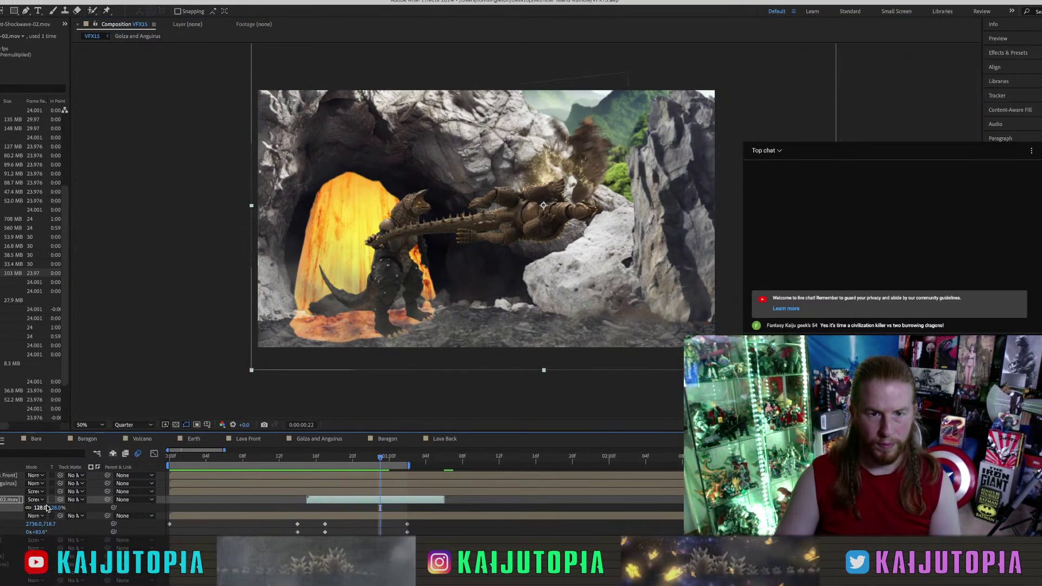
pyautogui.click(302, 457)
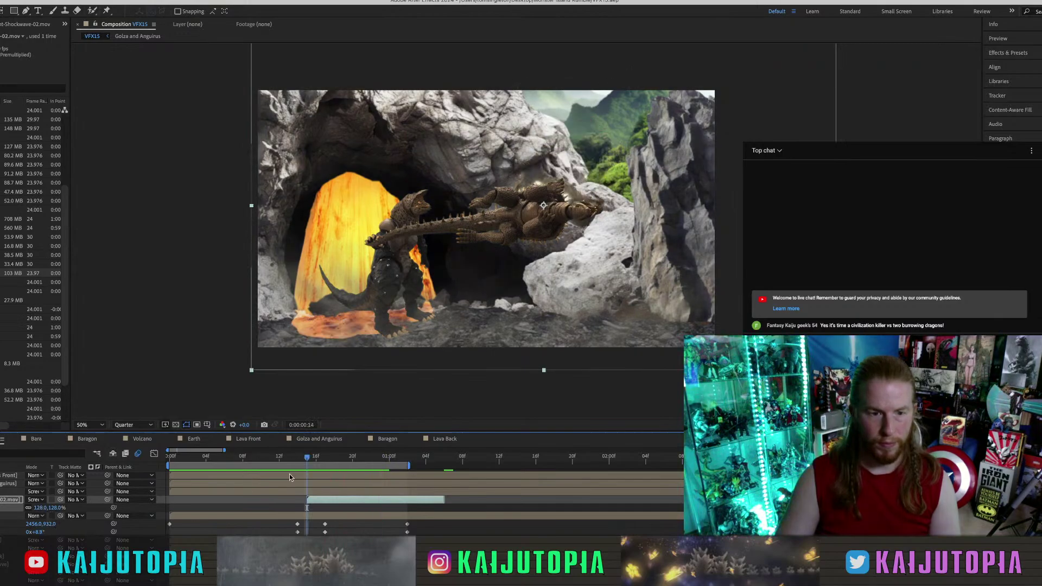
pyautogui.press('space')
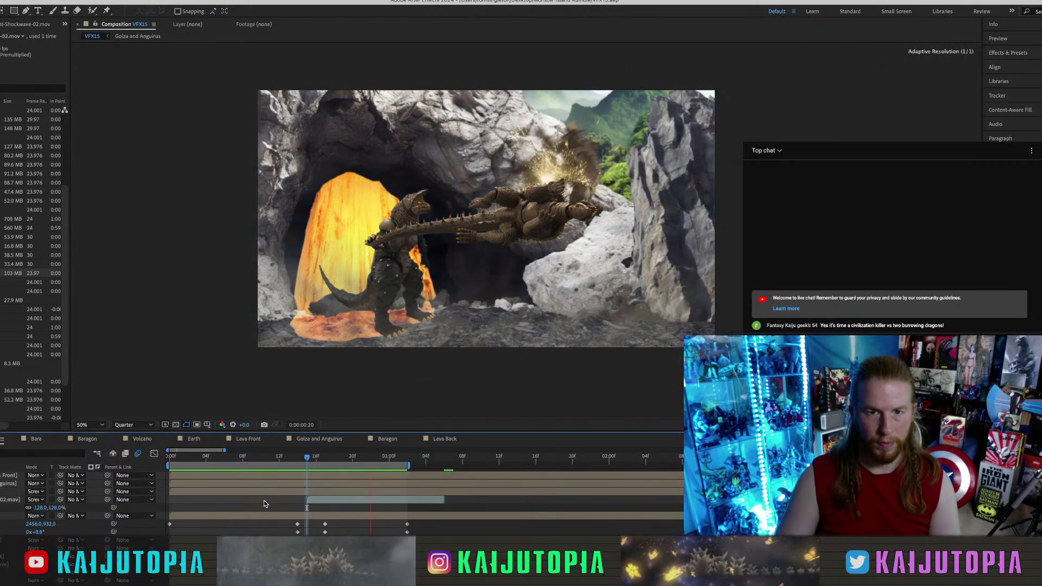
pyautogui.click(274, 459)
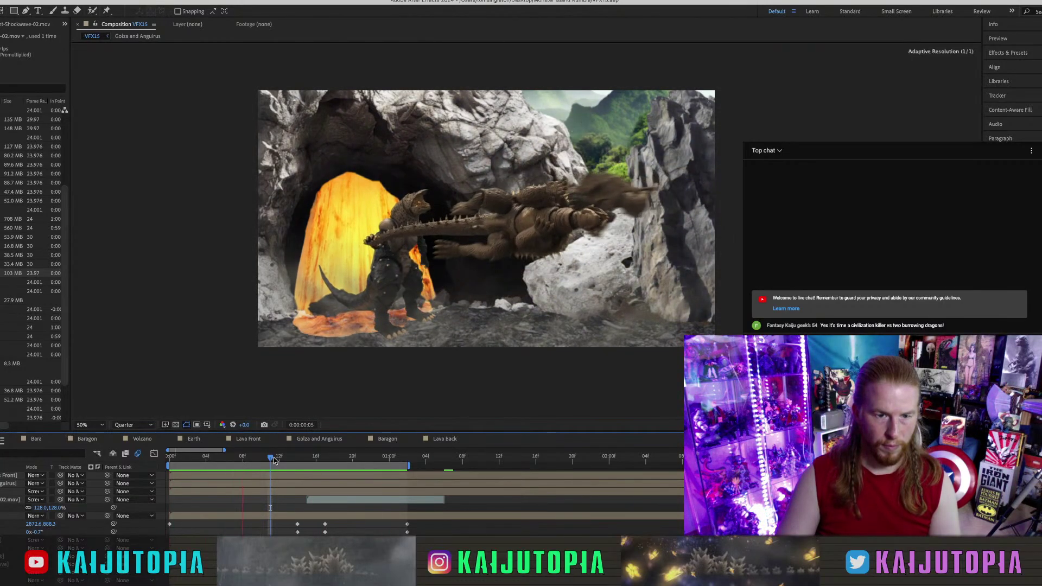
pyautogui.moveTo(342, 460); pyautogui.dragTo(297, 461)
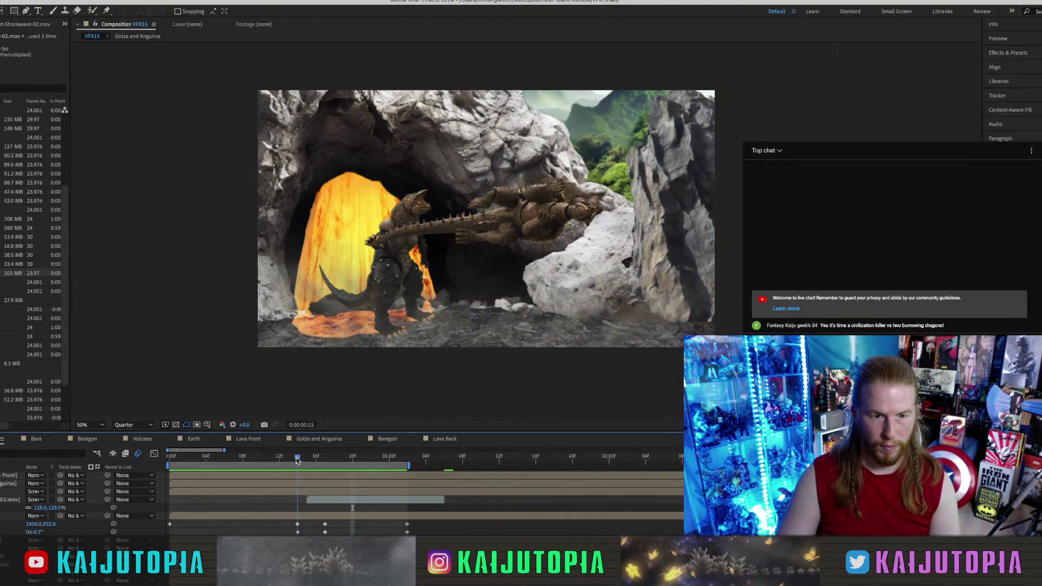
# Open the Golza and Anguirus pre-comp at frame 13, select the Anguirus body layer and preview its motion.
pyautogui.doubleClick(3, 483)
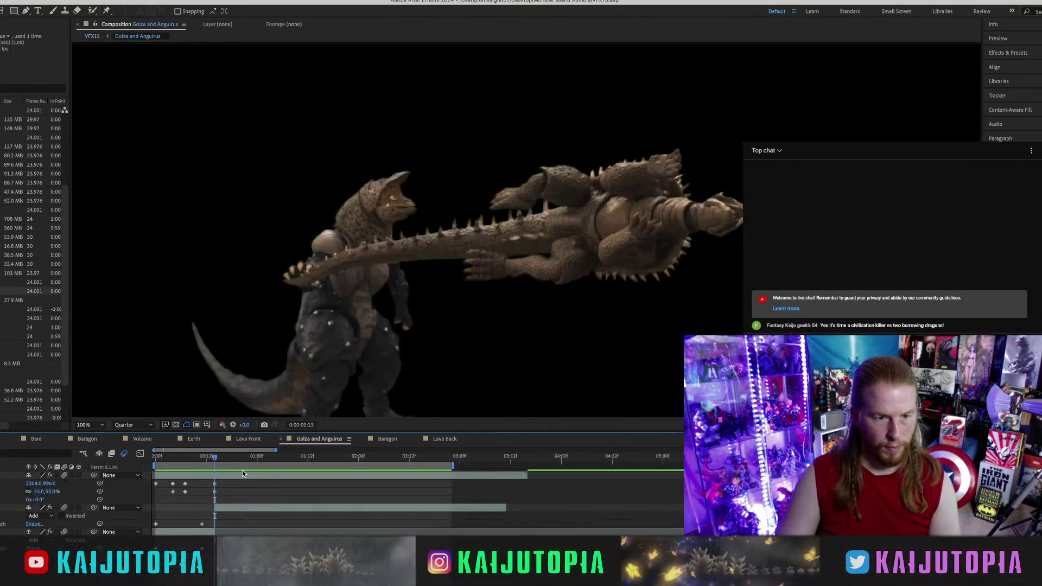
pyautogui.click(228, 478)
pyautogui.press('space')
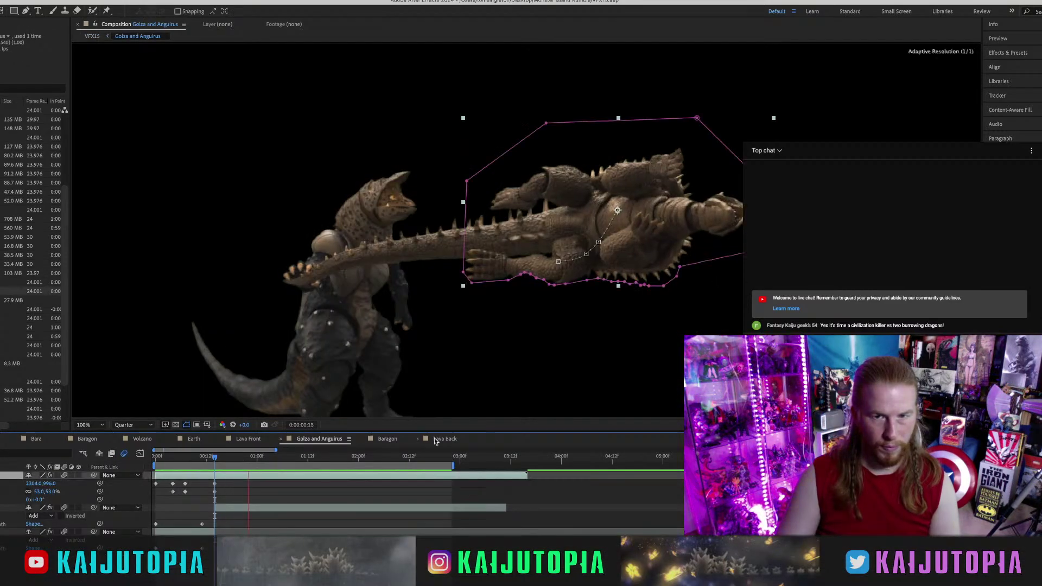
# Try to lower Anguirus's body slightly at frame 22 and tilt it to about 4.6°.
pyautogui.press('w')
pyautogui.moveTo(736, 214); pyautogui.dragTo(724, 220)
pyautogui.press('v')
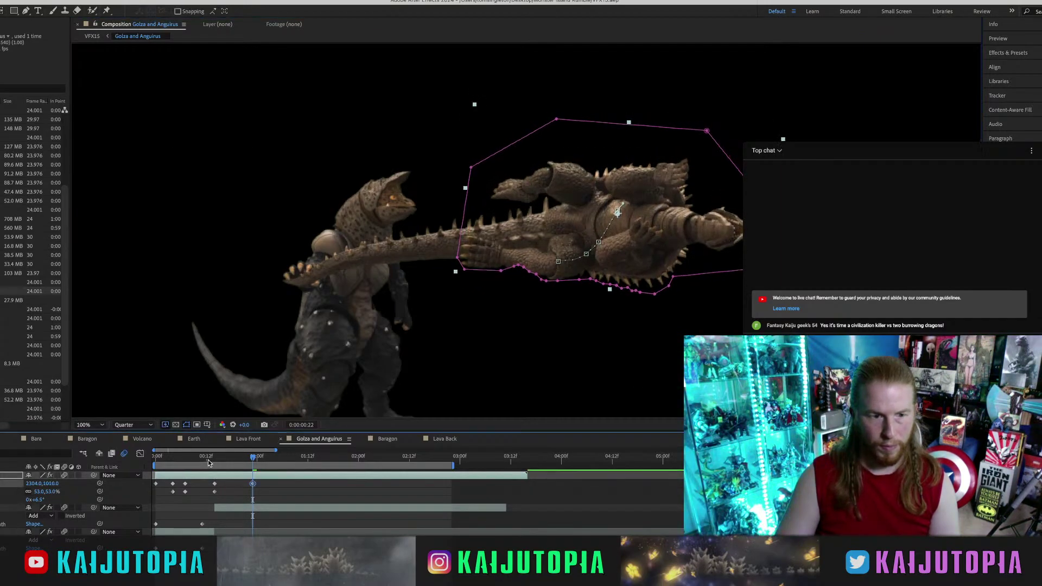
pyautogui.moveTo(206, 458)
pyautogui.mouseDown()
pyautogui.moveTo(278, 460)
pyautogui.moveTo(220, 460)
pyautogui.mouseUp()
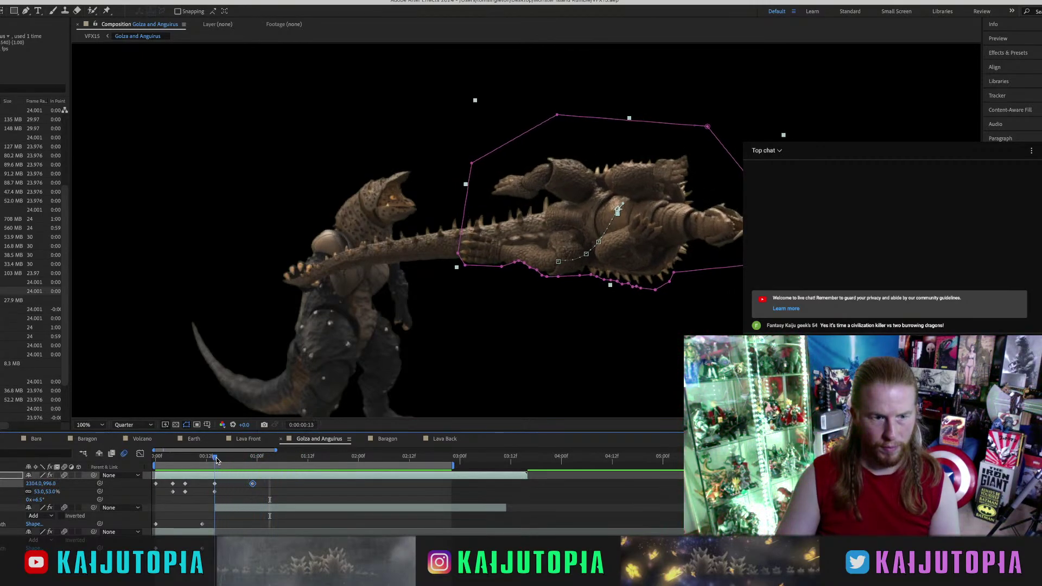
pyautogui.click(252, 461)
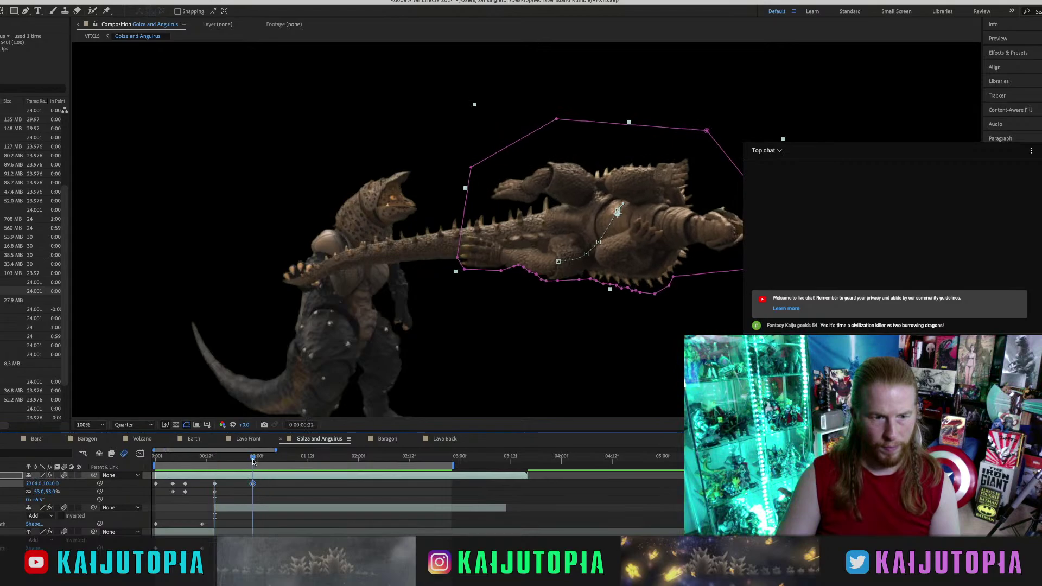
pyautogui.press('w')
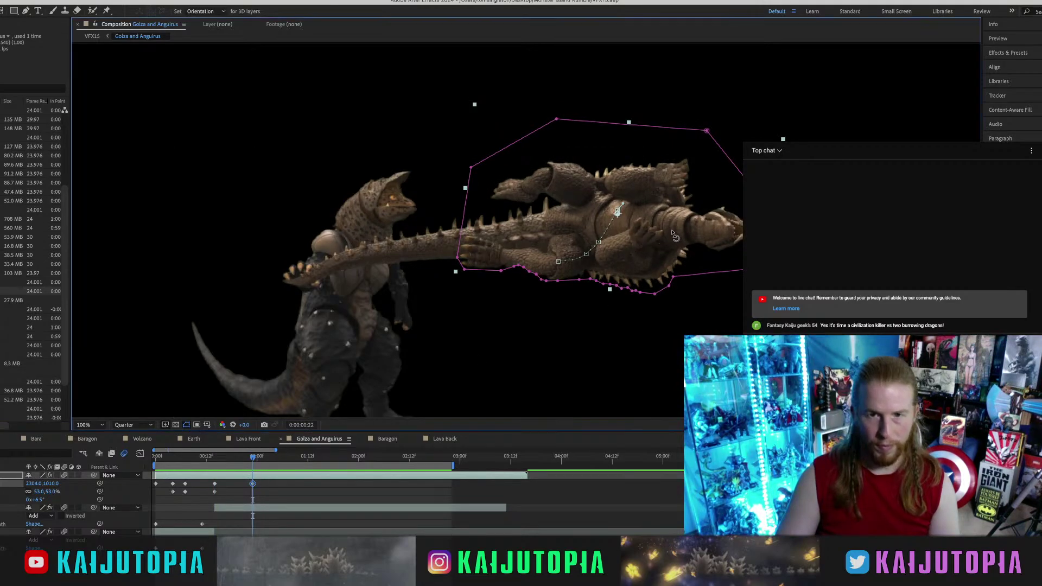
pyautogui.moveTo(674, 233); pyautogui.dragTo(675, 230)
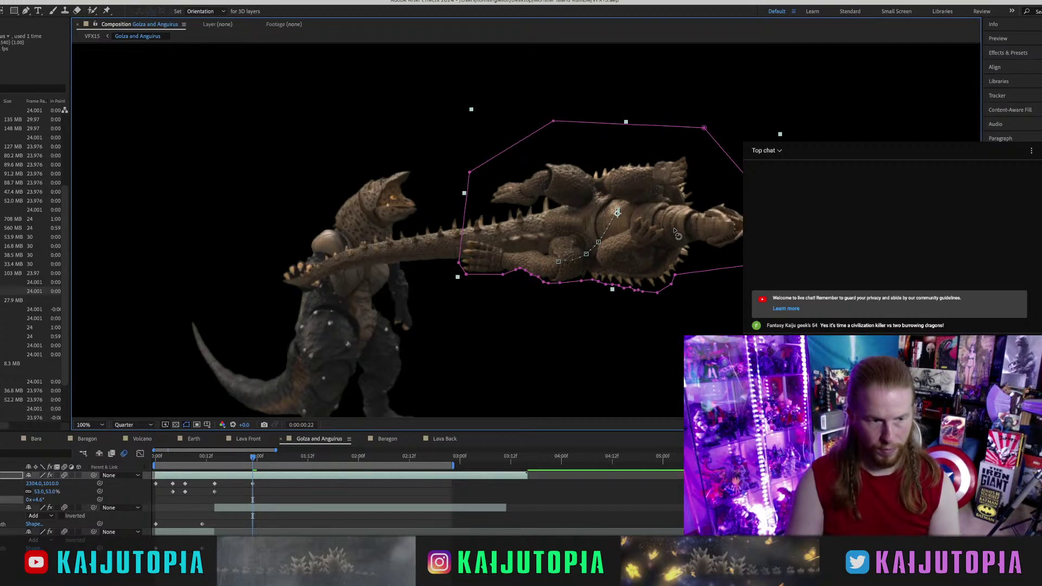
# Show Anguirus's position, scale and rotation properties, check the tilt in playback and undo the position and rotation changes.
pyautogui.hotkey('shift', 'r')
pyautogui.press('u')
pyautogui.press('p')
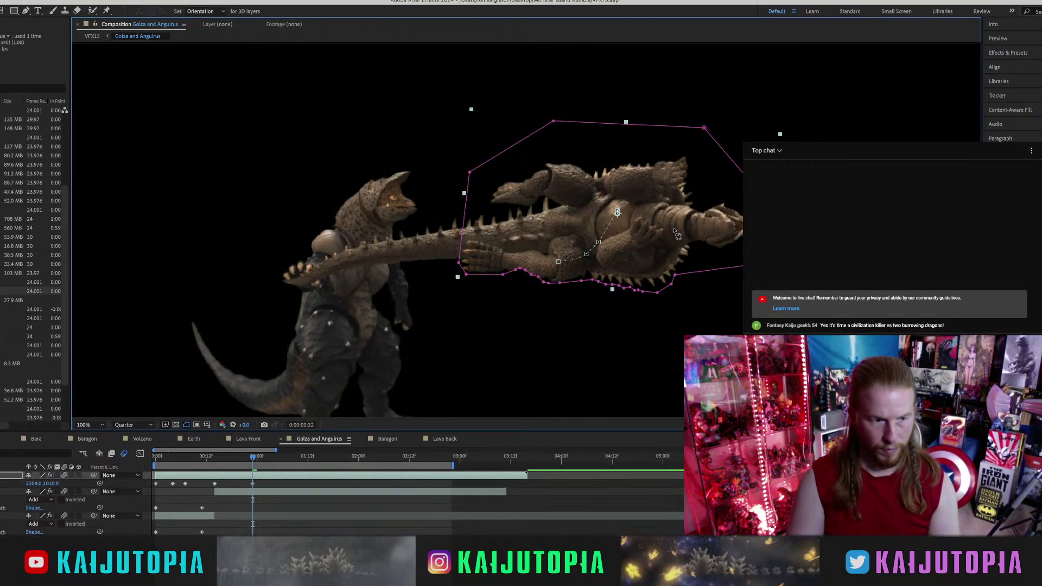
pyautogui.hotkey('shift', 's')
pyautogui.hotkey('shift', 'r')
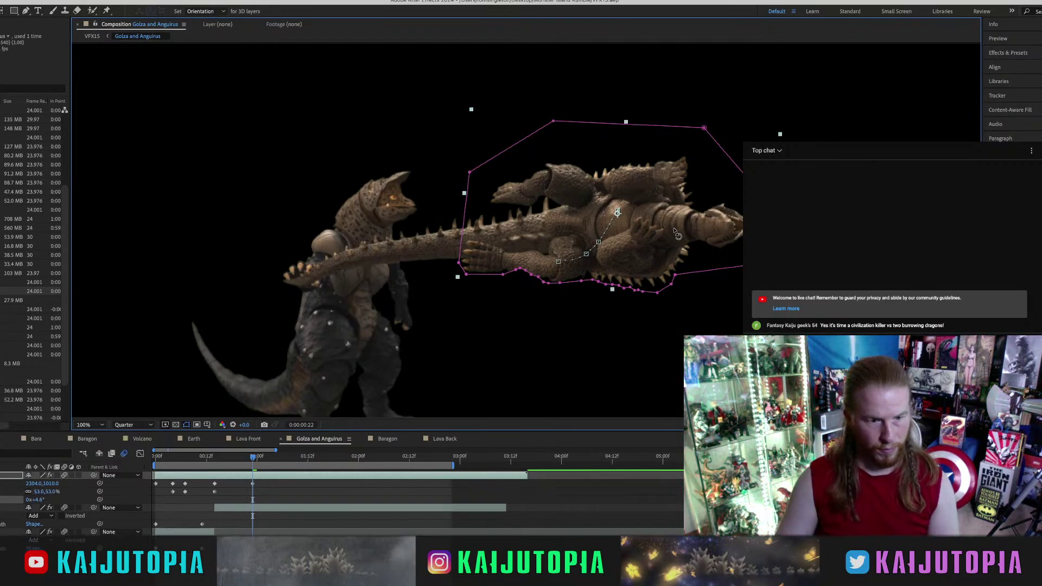
pyautogui.click(216, 459)
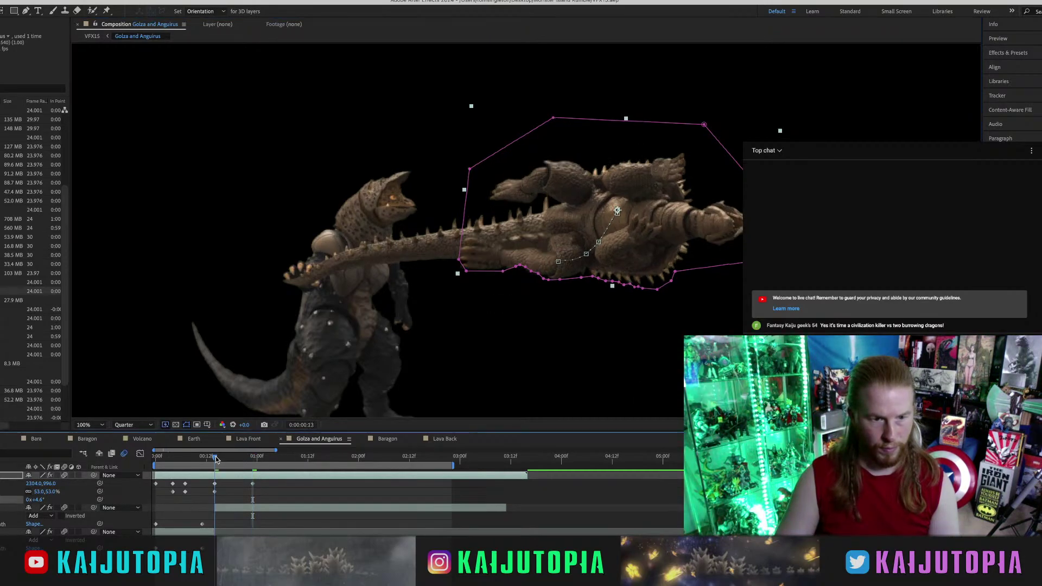
pyautogui.press('space')
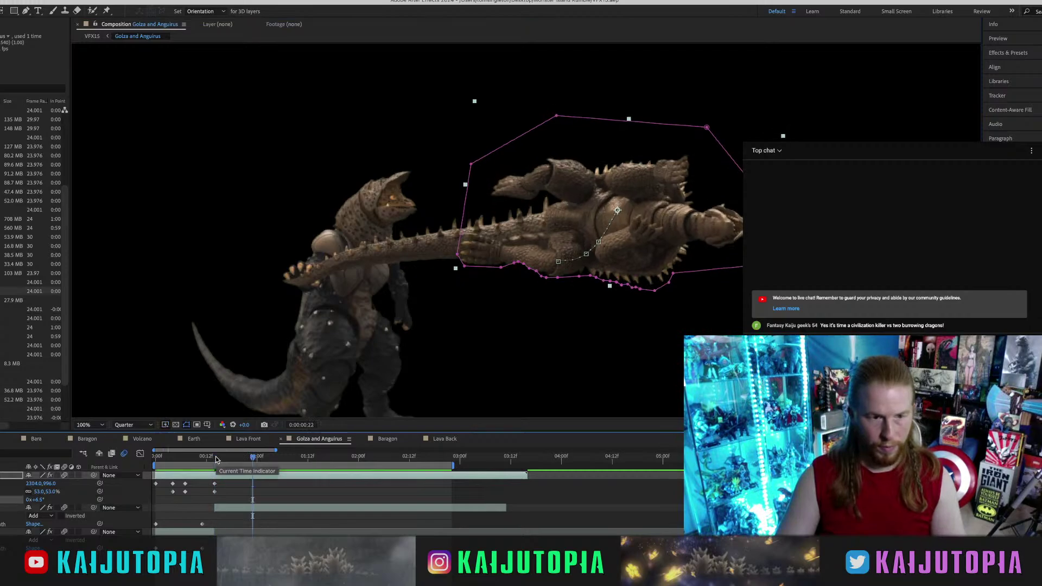
pyautogui.click(216, 459)
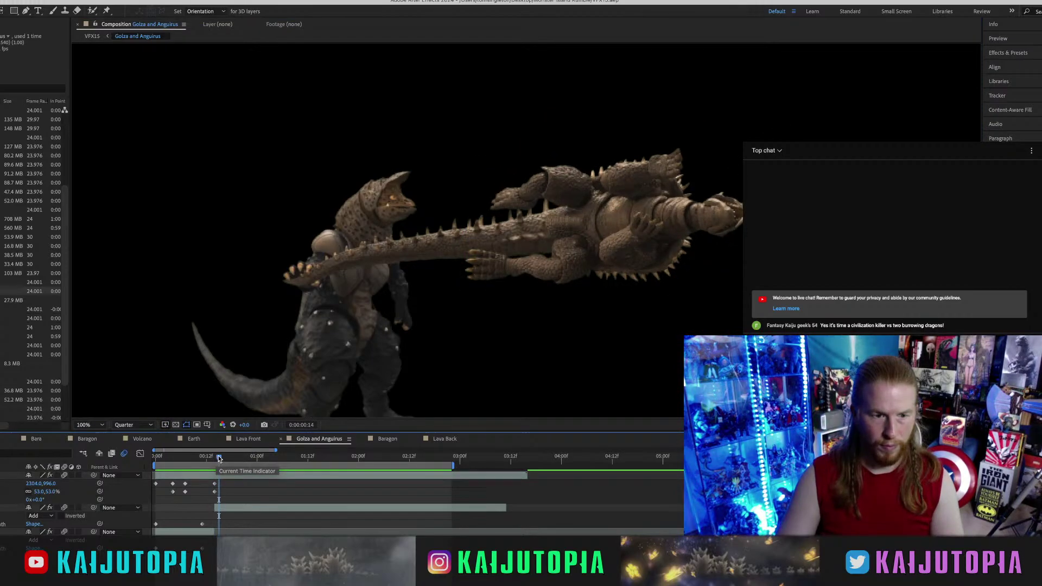
# Keyframe Anguirus's rotation at frame 13, and at frame 20 tilt the body to about 4.8° and lower its position to 2300, 1016.
pyautogui.moveTo(219, 460); pyautogui.dragTo(214, 459)
pyautogui.click(11, 499)
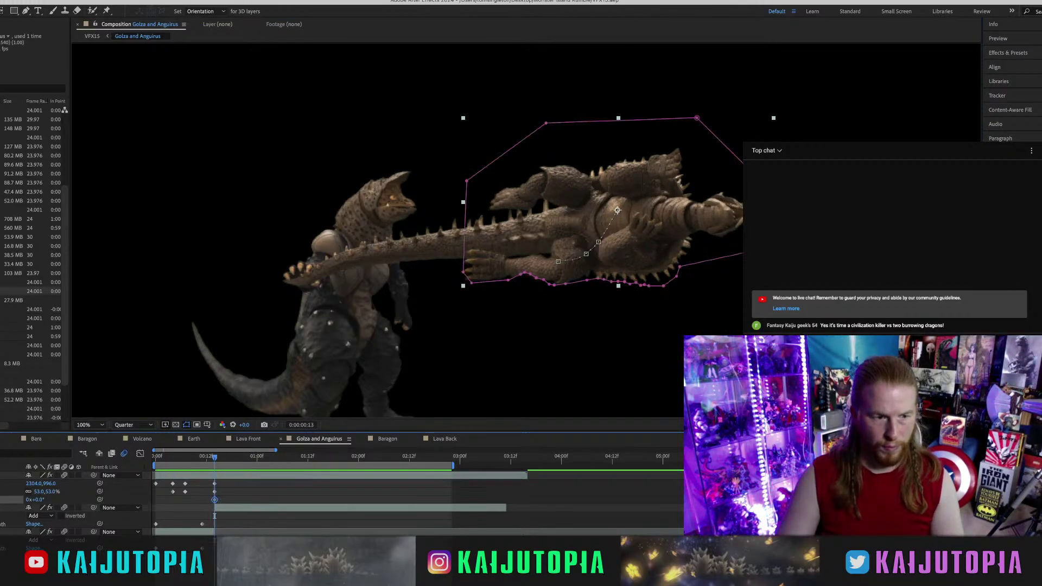
pyautogui.press('pagedown')
pyautogui.press('pagedown')
pyautogui.press('pagedown')
pyautogui.press('pagedown')
pyautogui.press('pagedown')
pyautogui.press('pagedown')
pyautogui.press('pagedown')
pyautogui.press('w')
pyautogui.moveTo(682, 208); pyautogui.dragTo(682, 210)
pyautogui.press('v')
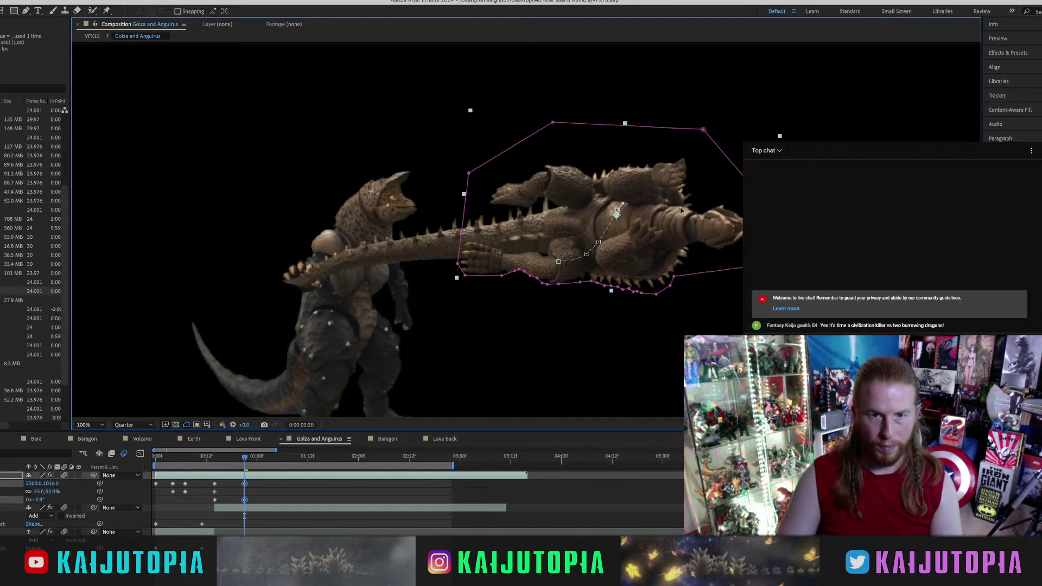
# Preview Anguirus's recoil in the pre-comp and in VFX15 to check it against the impact sparks and shockwave.
pyautogui.press('space')
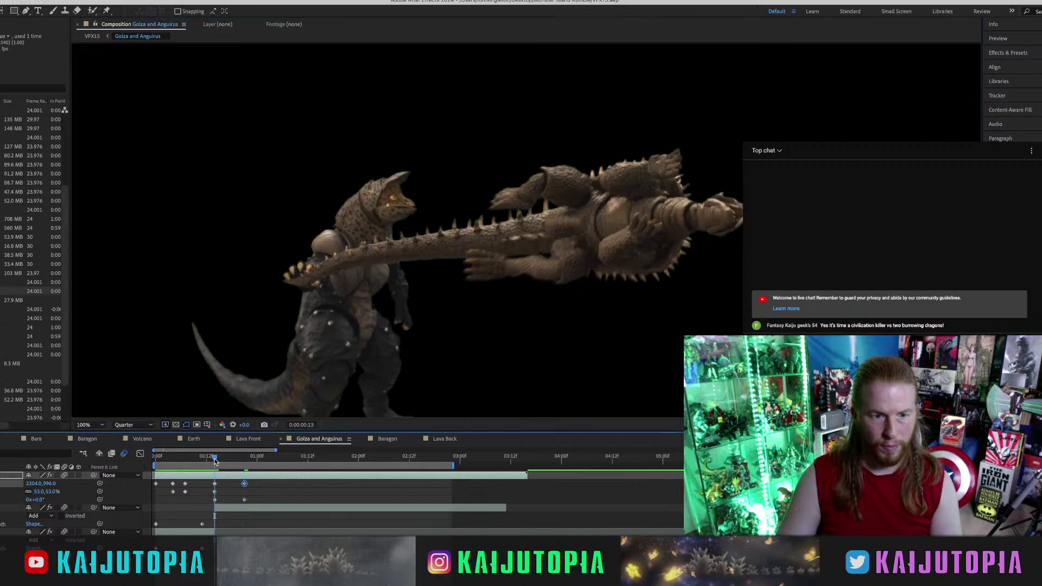
pyautogui.press('space')
pyautogui.click(2, 439)
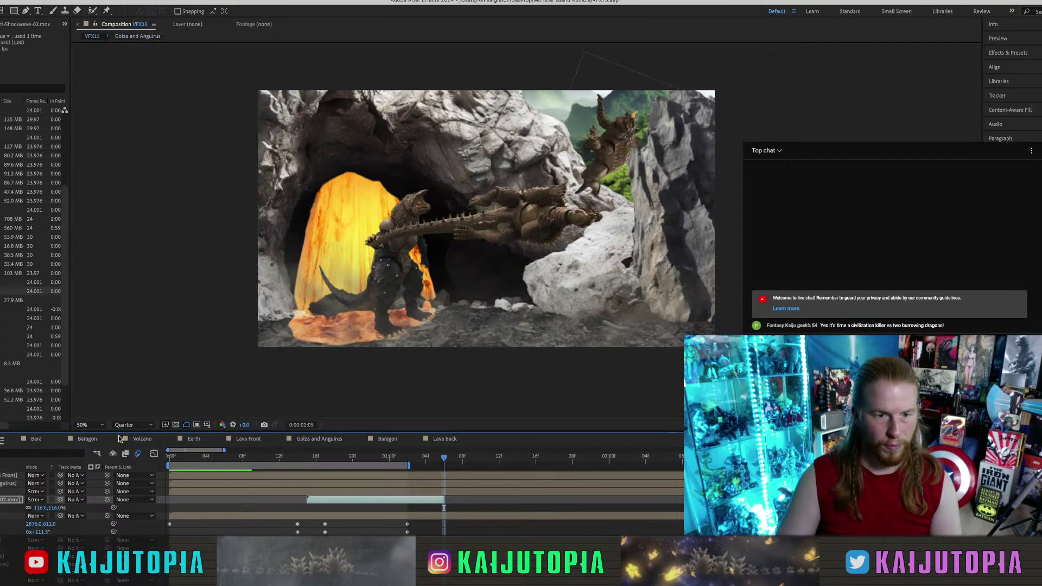
pyautogui.moveTo(381, 455); pyautogui.dragTo(312, 458)
pyautogui.press('space')
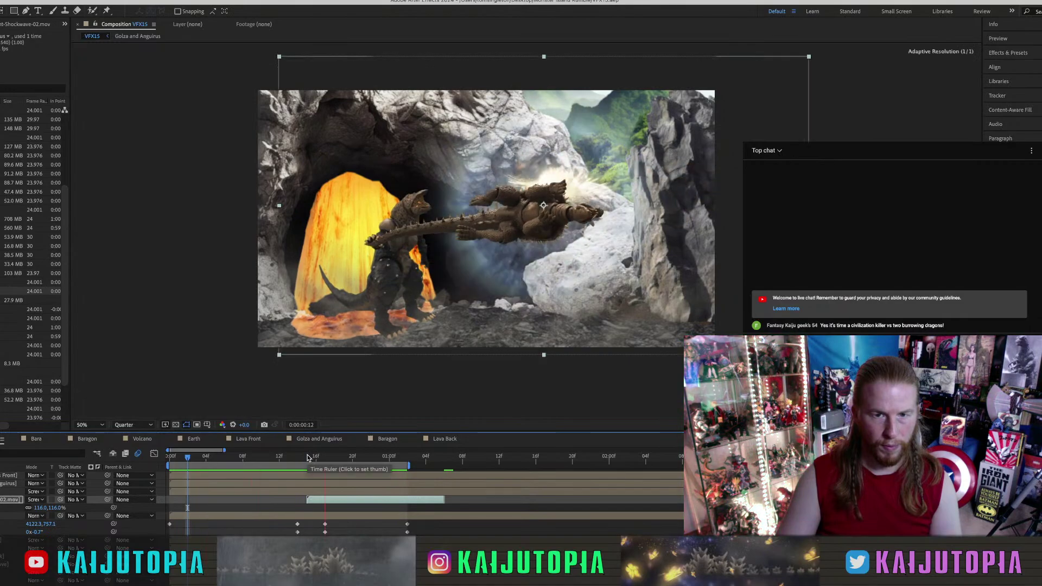
pyautogui.press('space')
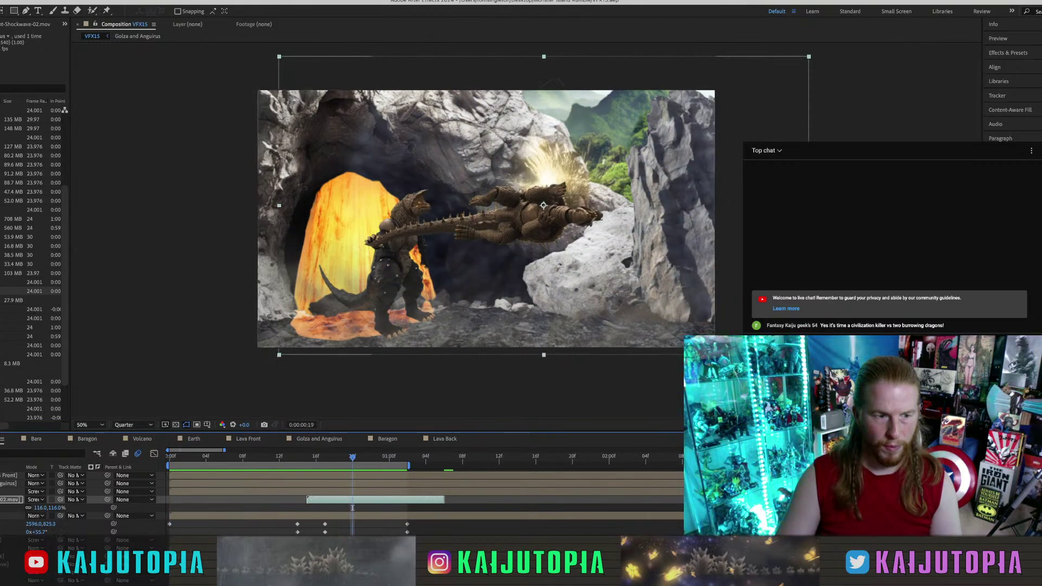
# Open the Golza and Anguirus pre-comp and shift the frame-13 keyframes of the Anguirus body layer one frame earlier.
pyautogui.doubleClick(352, 483)
pyautogui.moveTo(208, 457)
pyautogui.mouseDown()
pyautogui.moveTo(198, 457)
pyautogui.moveTo(229, 458)
pyautogui.moveTo(210, 459)
pyautogui.moveTo(211, 501)
pyautogui.moveTo(202, 456)
pyautogui.moveTo(224, 459)
pyautogui.mouseUp()
pyautogui.press('space')
pyautogui.press('space')
pyautogui.click(228, 494)
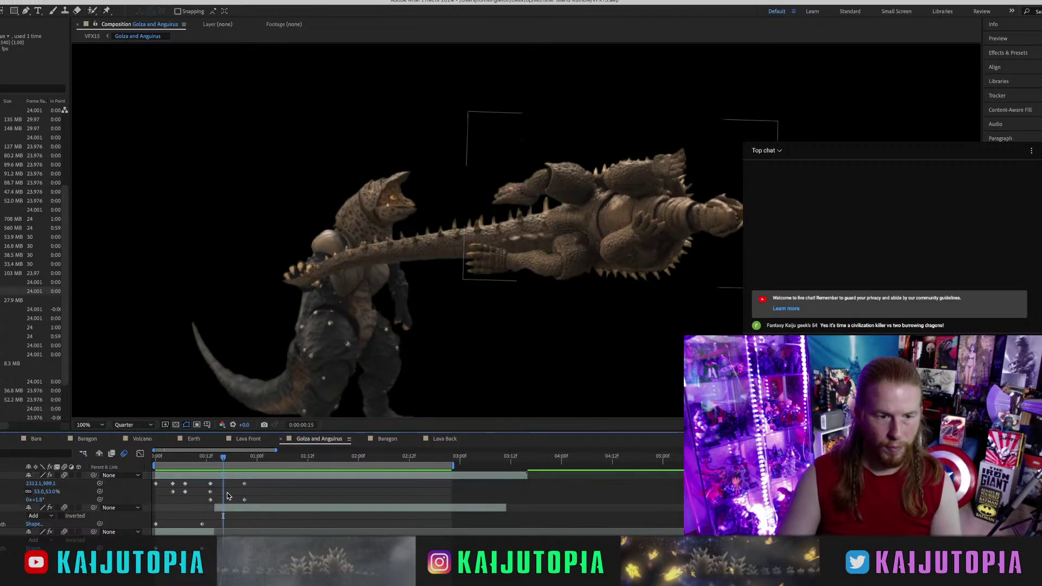
# Nudge Anguirus's frame-12 position keyframe slightly lower and add a position keyframe at frame 16 at about 2309.9, 1006.6.
pyautogui.click(230, 477)
pyautogui.click(617, 215)
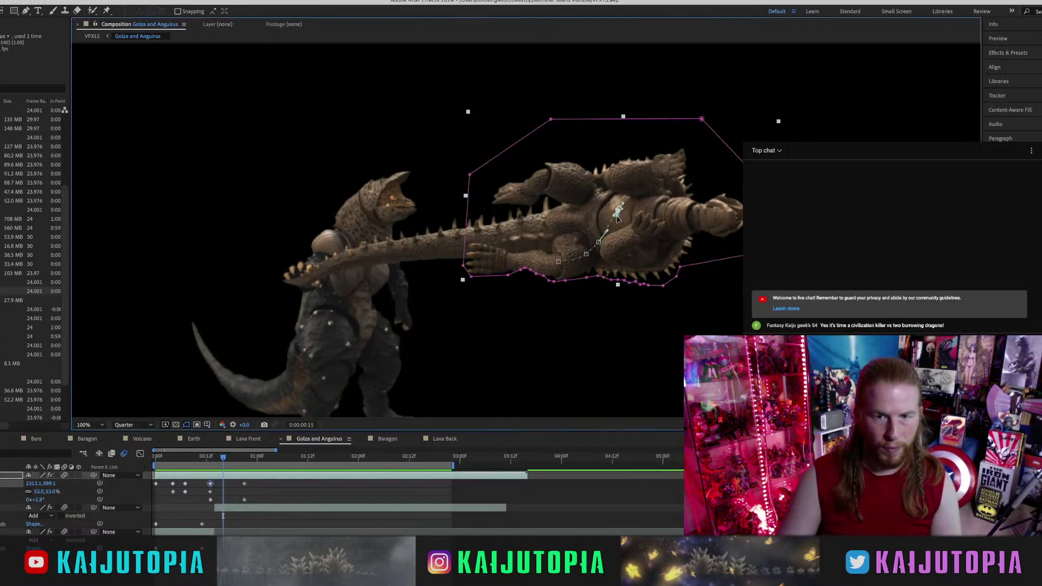
pyautogui.moveTo(617, 215); pyautogui.dragTo(616, 217)
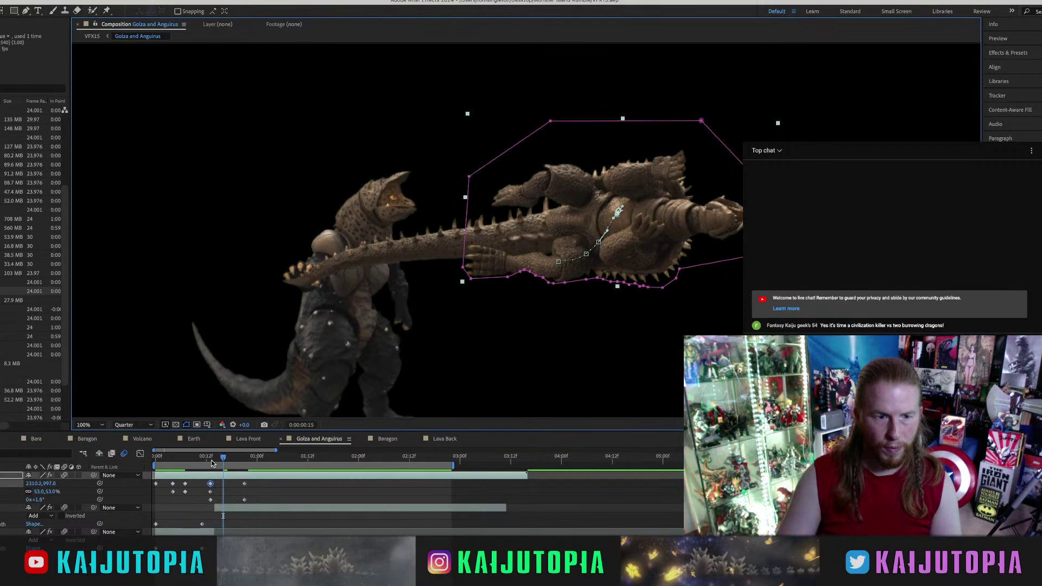
pyautogui.moveTo(226, 460)
pyautogui.mouseDown()
pyautogui.moveTo(192, 460)
pyautogui.moveTo(228, 460)
pyautogui.mouseUp()
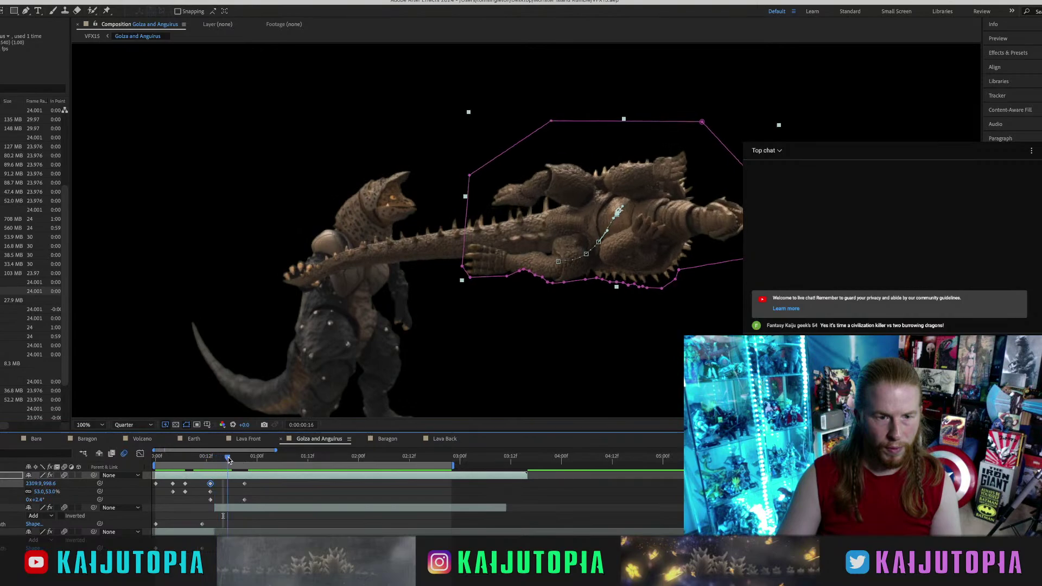
pyautogui.moveTo(617, 216); pyautogui.dragTo(617, 217)
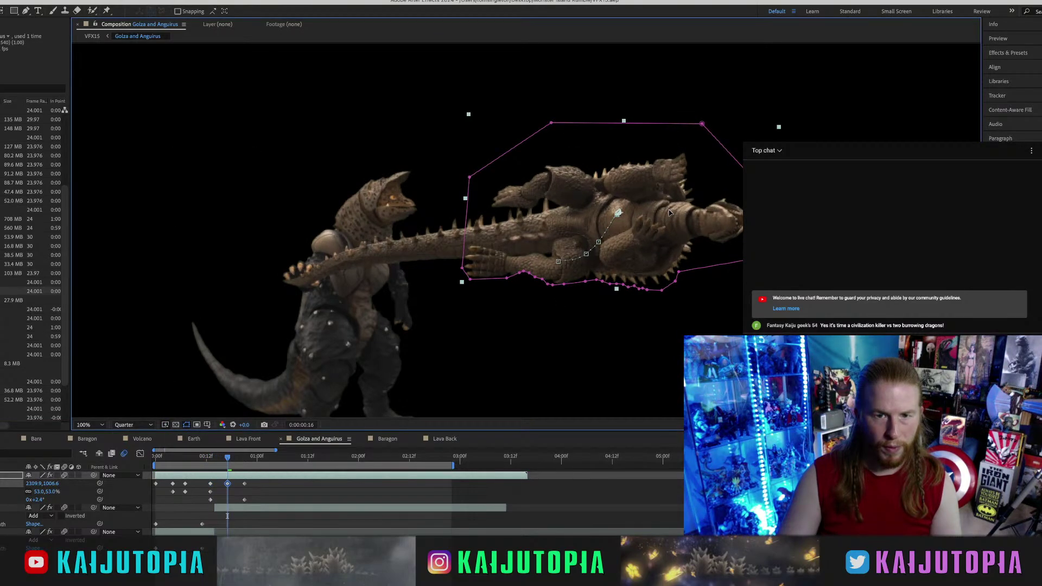
pyautogui.press('space')
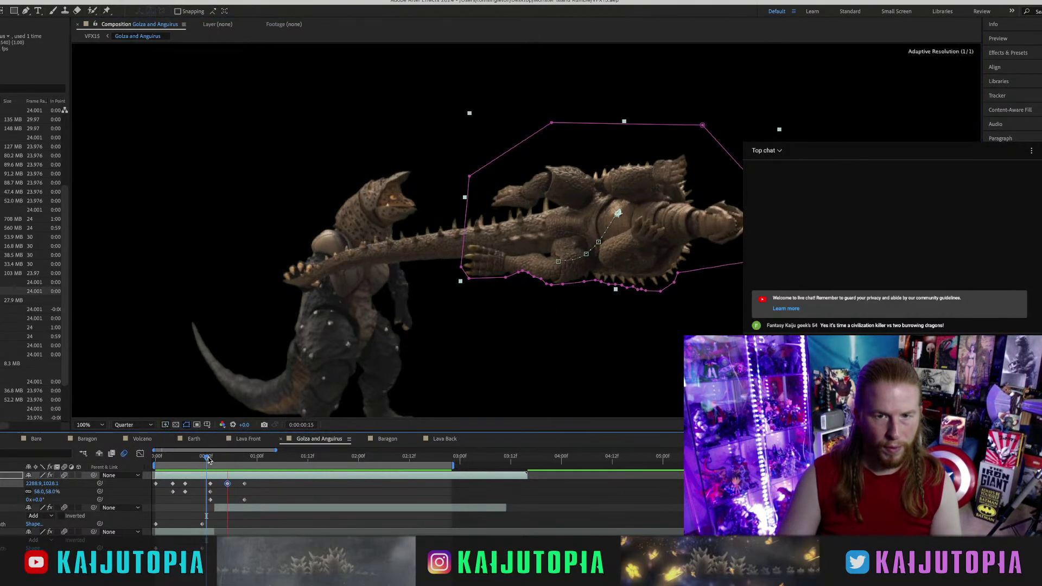
# Return to the VFX15 comp and, at 0:00:01:01, move Baragon up over the rocks to 3104, 468 and rotate it slightly further.
pyautogui.click(2, 438)
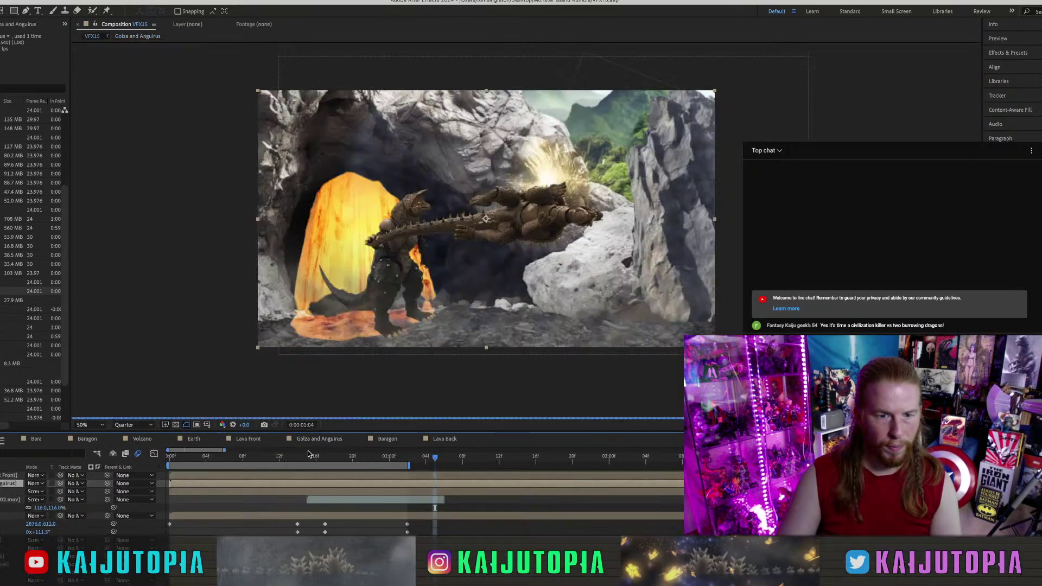
pyautogui.moveTo(285, 460); pyautogui.dragTo(430, 459)
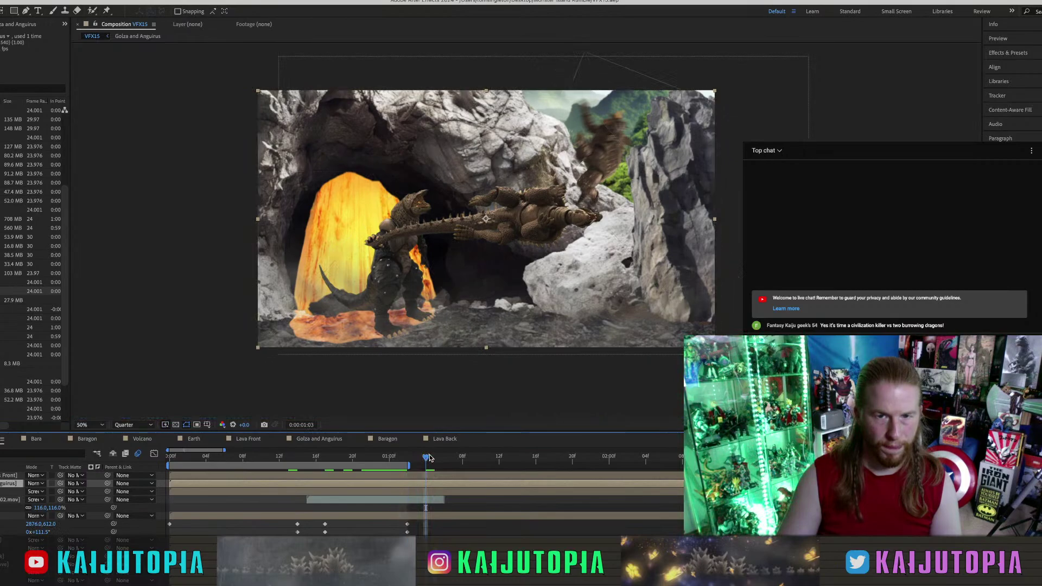
pyautogui.moveTo(424, 458); pyautogui.dragTo(407, 460)
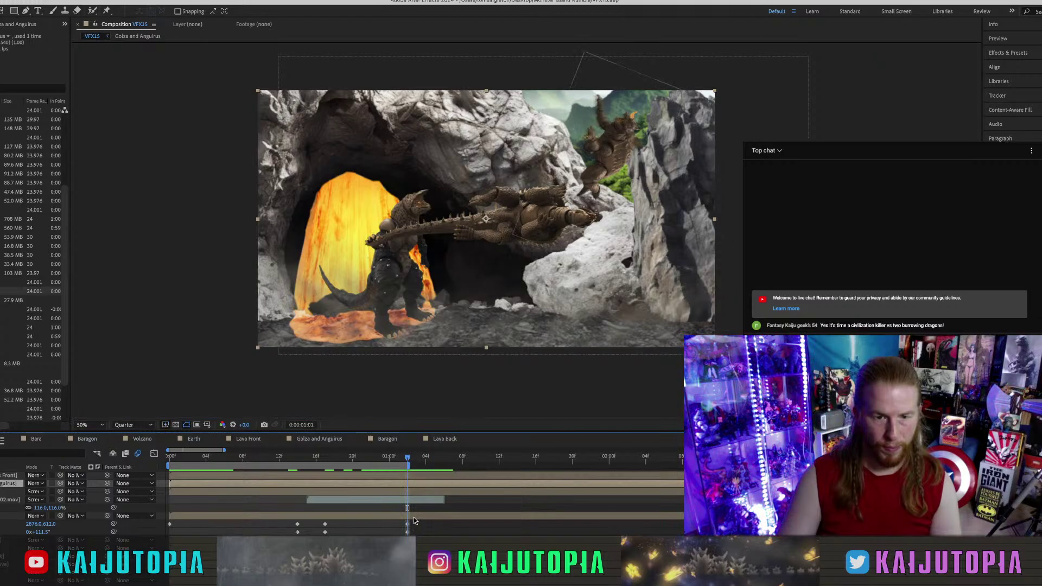
pyautogui.click(638, 131)
pyautogui.moveTo(638, 131); pyautogui.dragTo(659, 125)
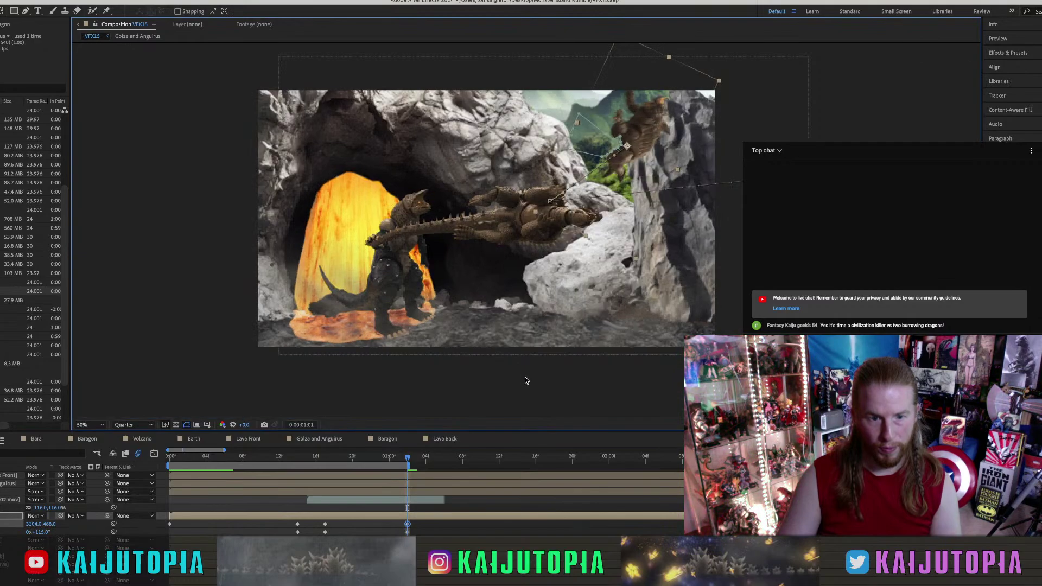
# Move Baragon's last position and rotation keyframes to 0:00:01:03 and extend the work area's end to the same frame.
pyautogui.click(422, 528)
pyautogui.moveTo(419, 522)
pyautogui.mouseDown()
pyautogui.moveTo(404, 535)
pyautogui.moveTo(426, 525)
pyautogui.mouseUp()
pyautogui.moveTo(411, 466); pyautogui.dragTo(426, 465)
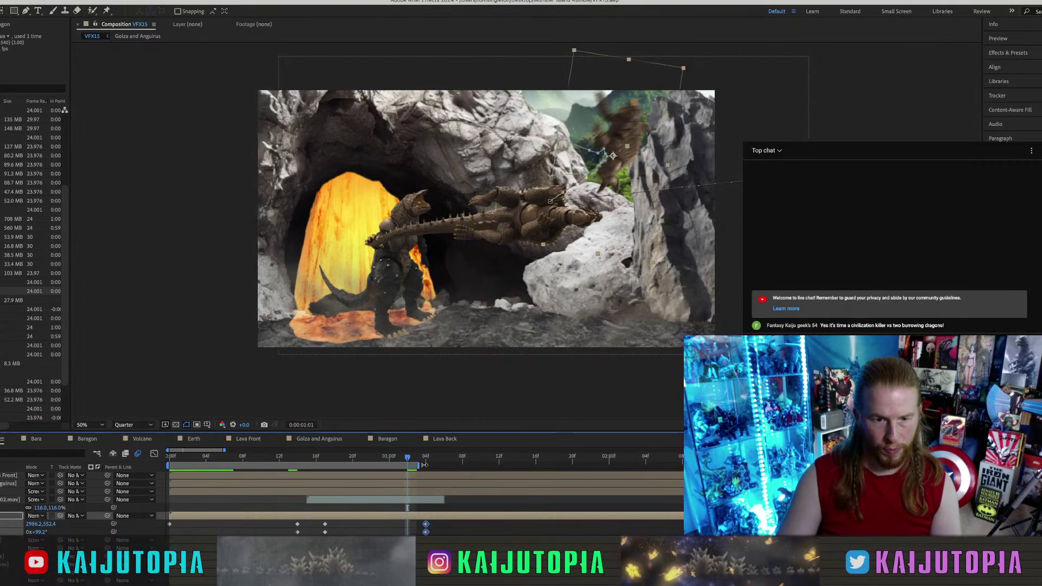
pyautogui.click(298, 458)
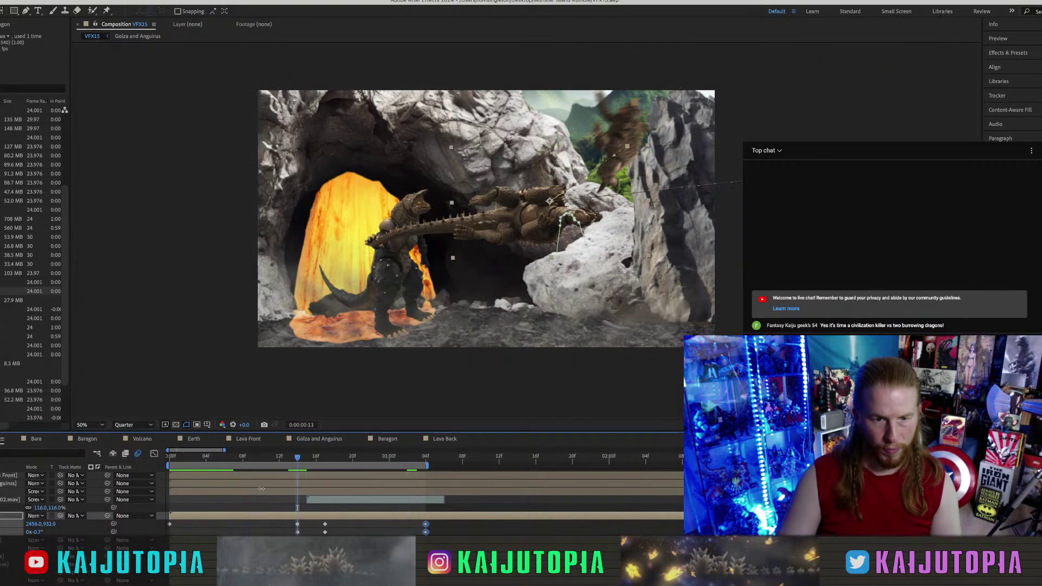
# Preview the VFX15 work area to review the timing of Baragon's knockback and Anguirus's recoil.
pyautogui.click(239, 504)
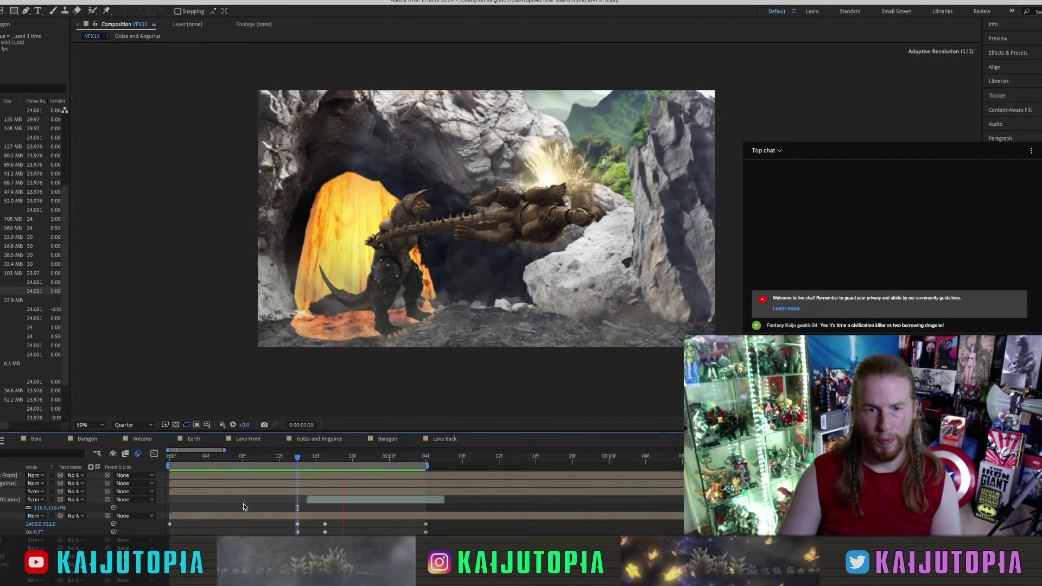
pyautogui.press('space')
pyautogui.press('space')
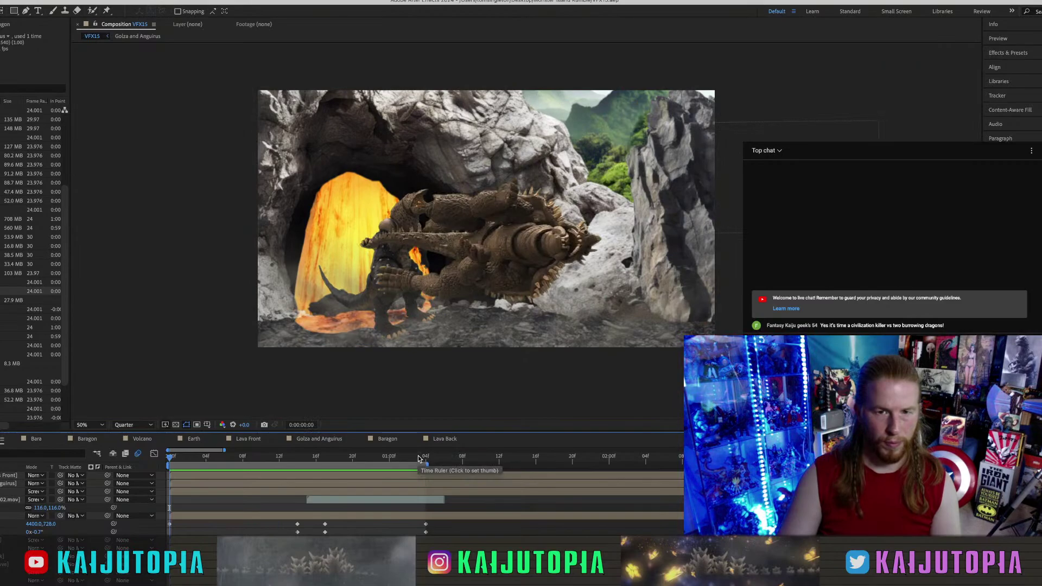
pyautogui.click(445, 458)
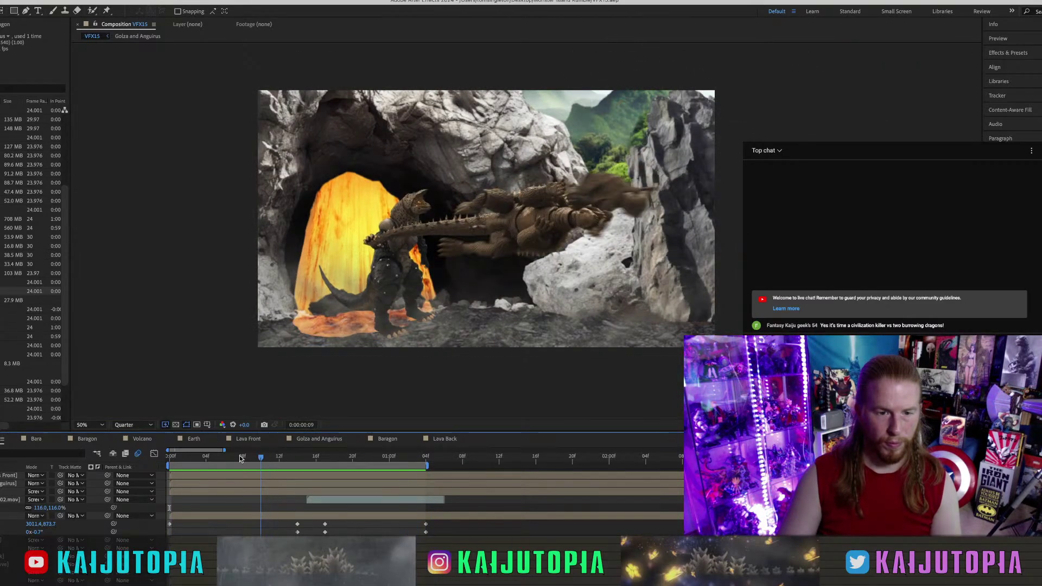
pyautogui.press('space')
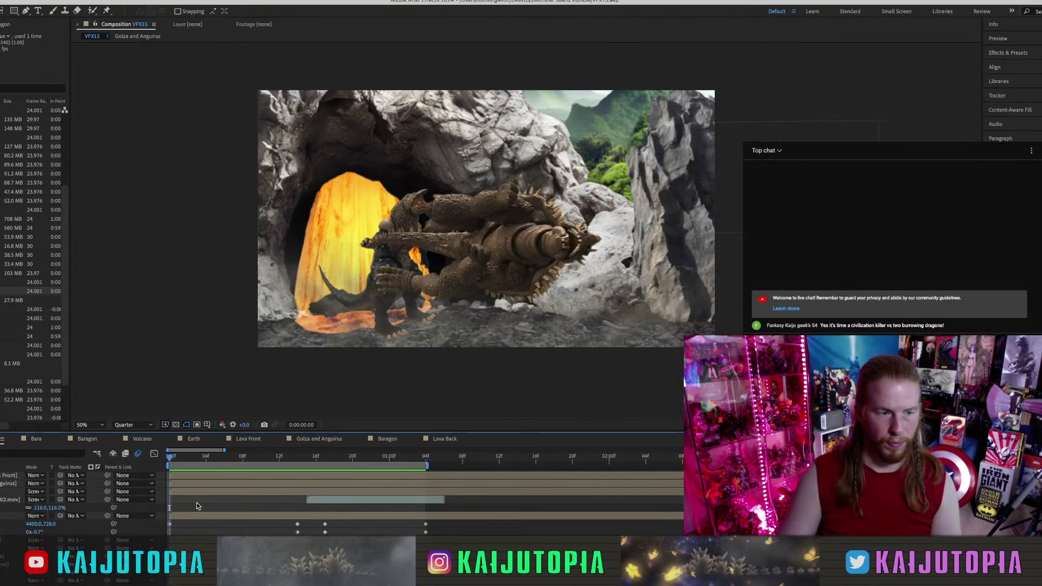
pyautogui.press('space')
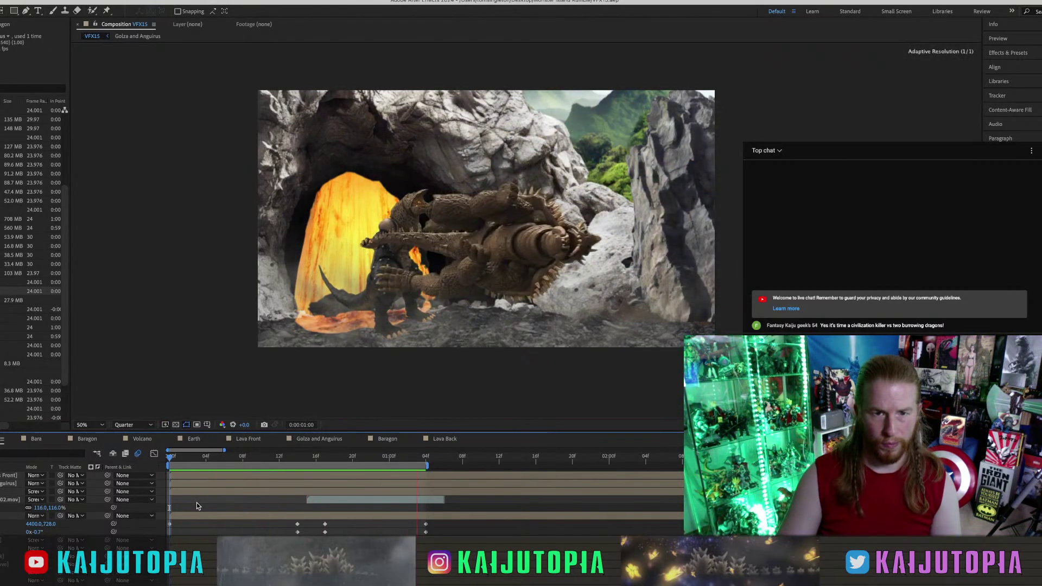
pyautogui.press('space')
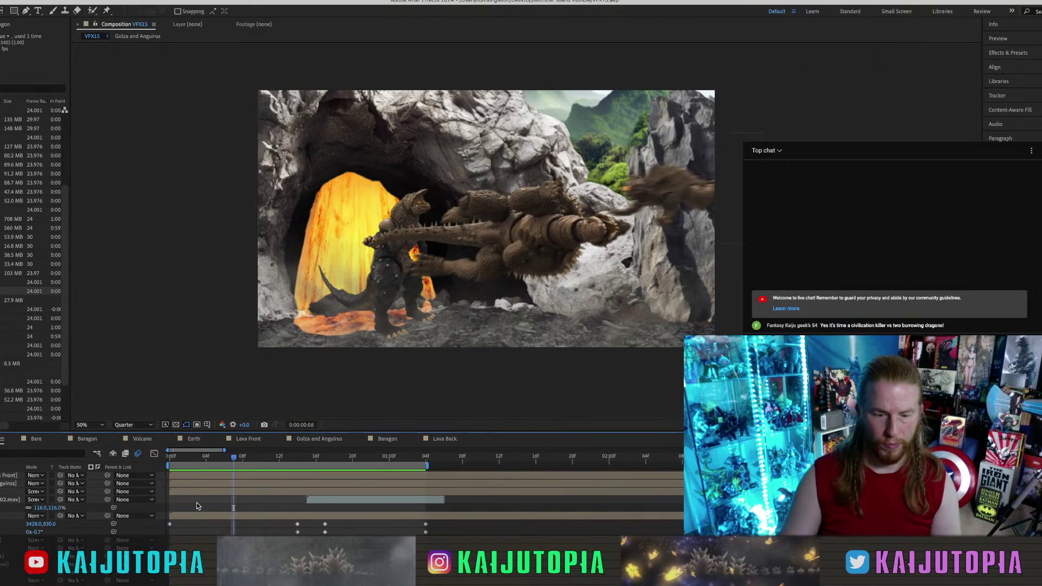
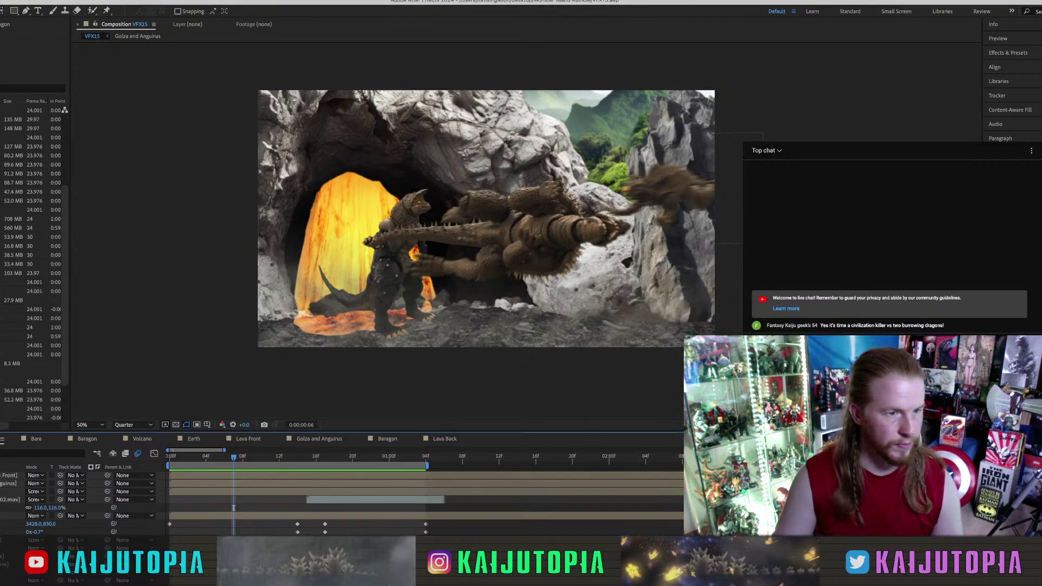
# Add the shockwave clip beneath the Baragon layer, starting at frame 14, and position its centre on the ground below Anguirus.
pyautogui.moveTo(261, 457); pyautogui.dragTo(310, 457)
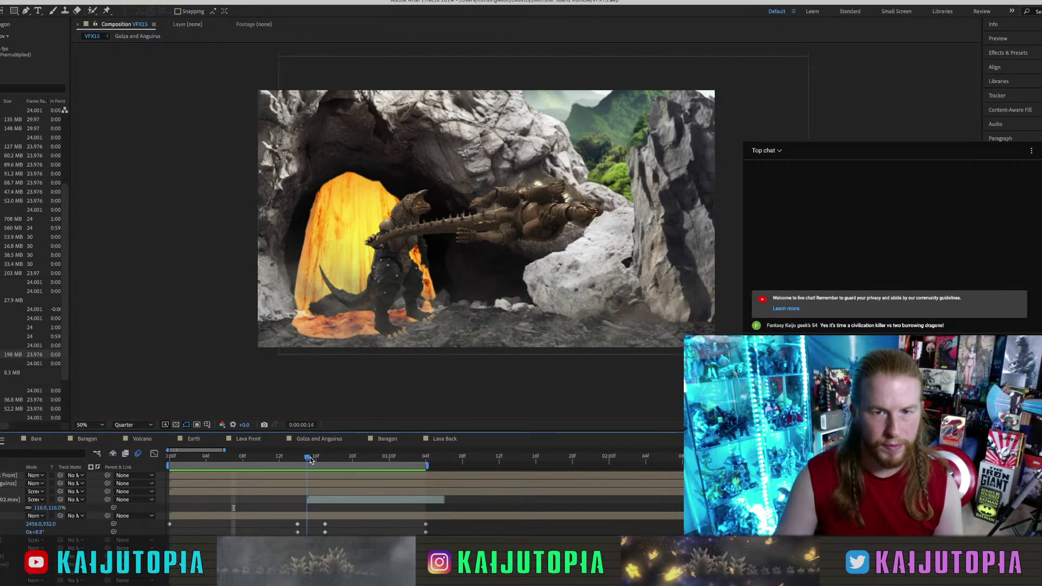
pyautogui.moveTo(12, 354)
pyautogui.mouseDown()
pyautogui.moveTo(198, 525)
pyautogui.moveTo(334, 560)
pyautogui.mouseUp()
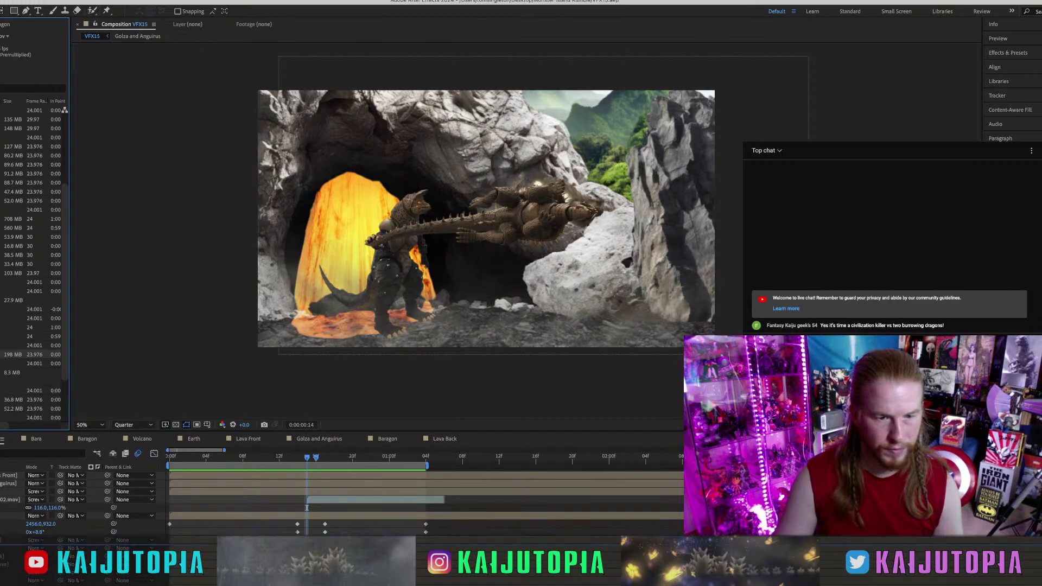
pyautogui.moveTo(307, 545); pyautogui.dragTo(307, 536)
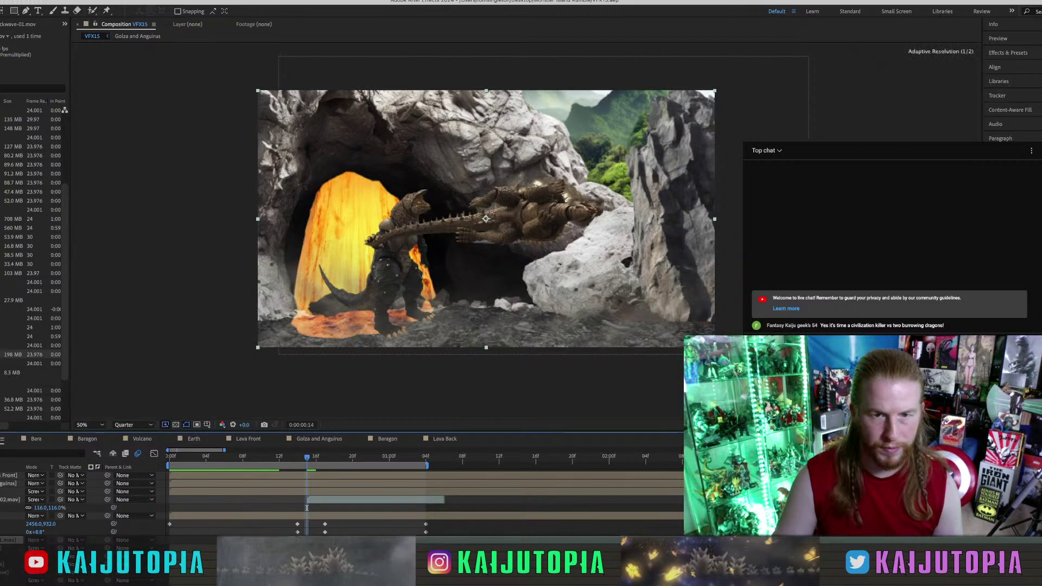
pyautogui.click(526, 259)
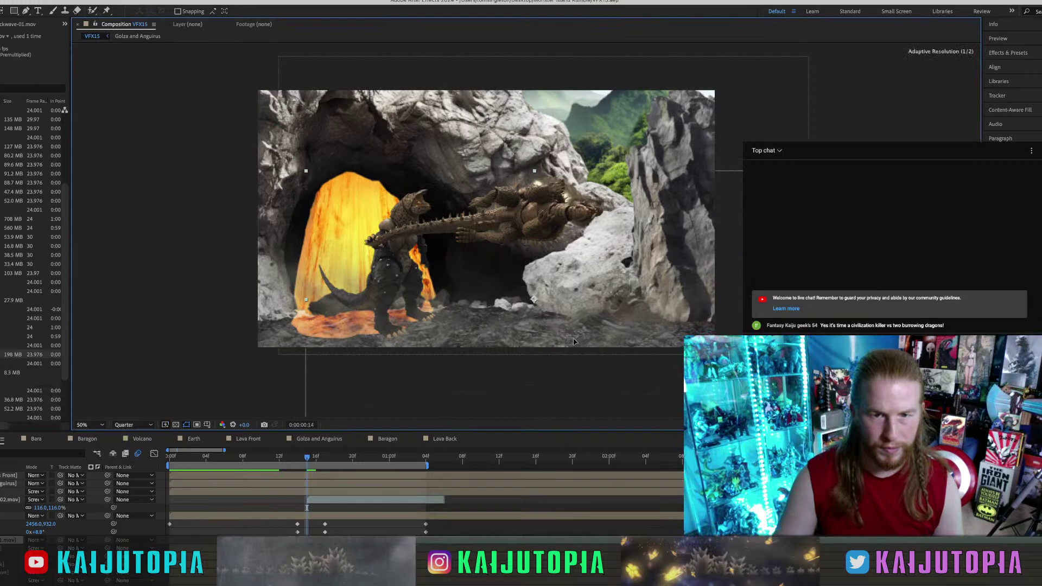
pyautogui.moveTo(572, 343); pyautogui.dragTo(564, 344)
pyautogui.click(307, 508)
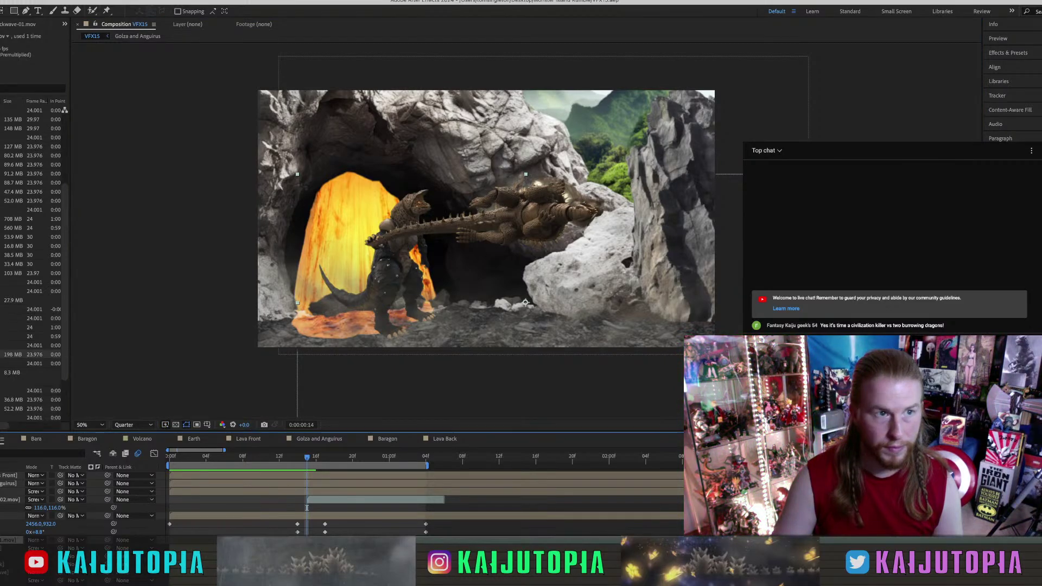
# Set the shockwave clip's time stretch factor to 5.
pyautogui.hotkey('ctrl', 'F2')
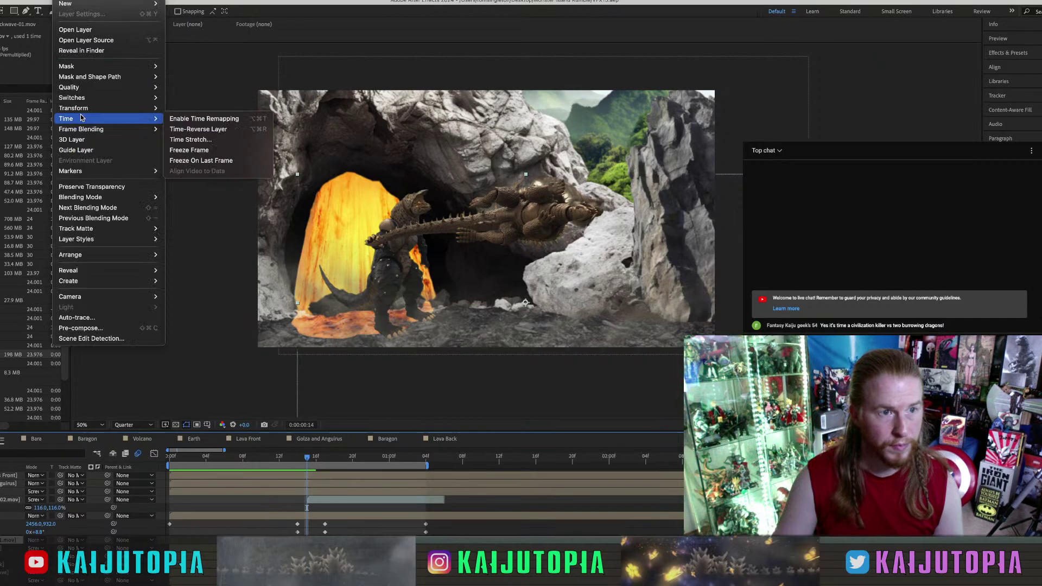
pyautogui.click(181, 139)
pyautogui.write('5')
pyautogui.press('Return')
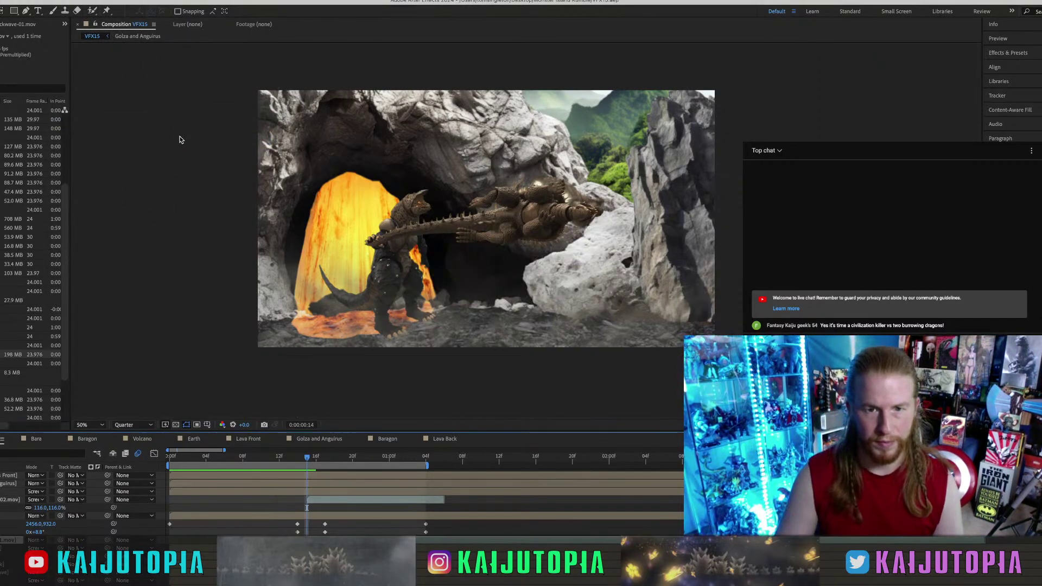
# Play and scrub the impact between frames 13 and 20 to check the shockwave's timing.
pyautogui.press('space')
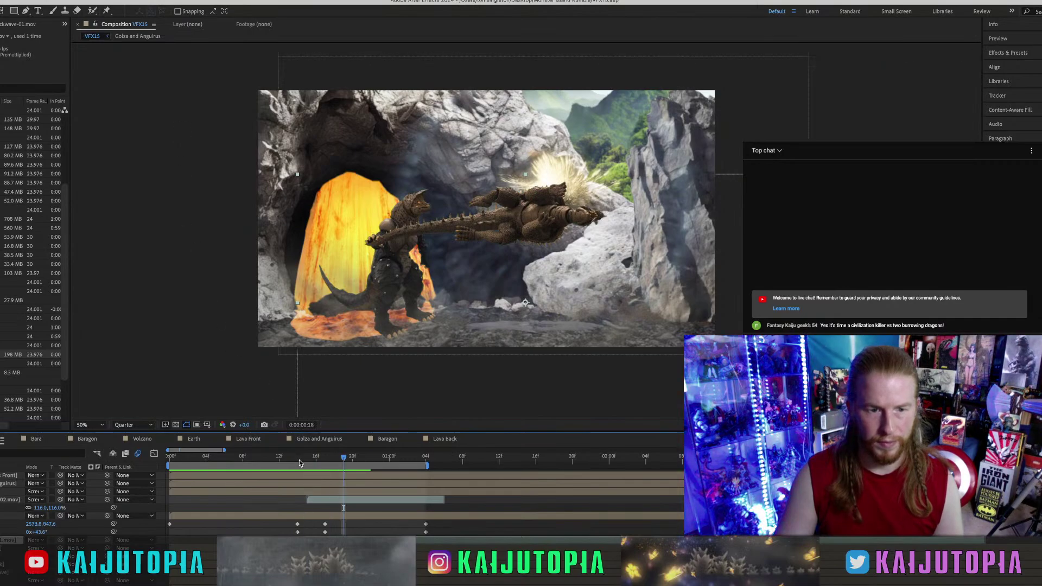
pyautogui.click(314, 461)
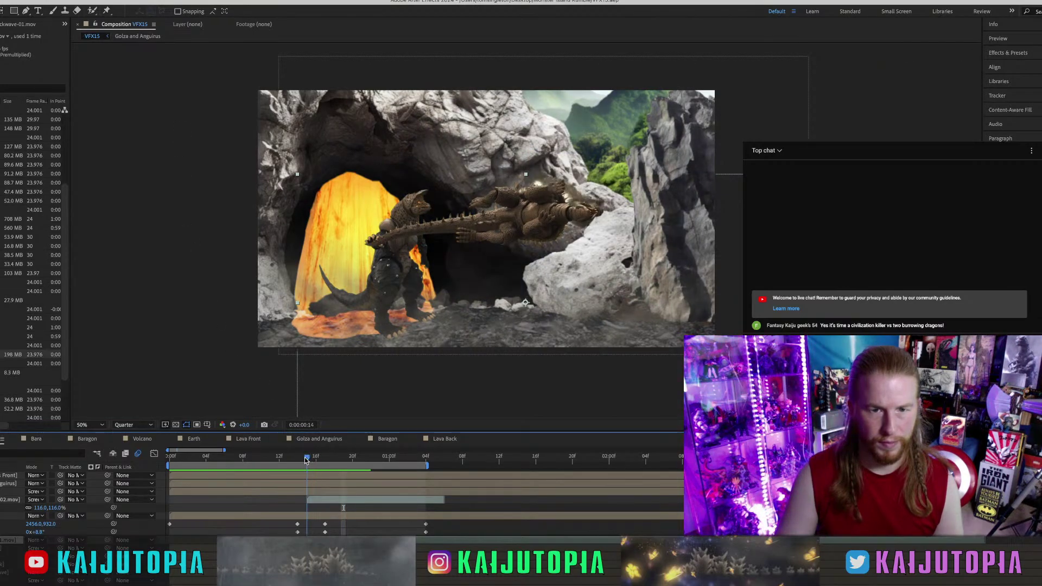
pyautogui.click(297, 461)
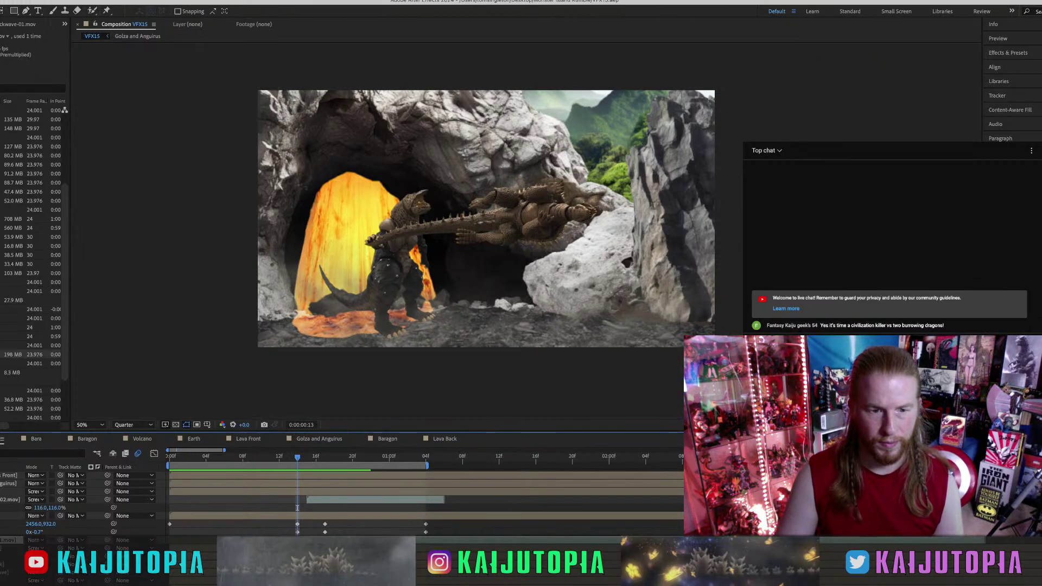
pyautogui.press('space')
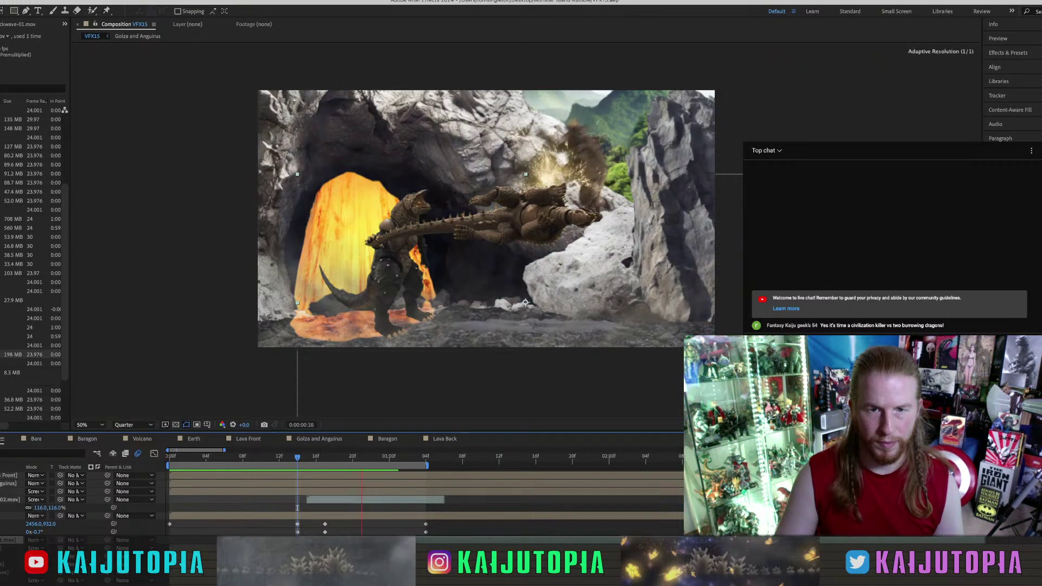
pyautogui.press('space')
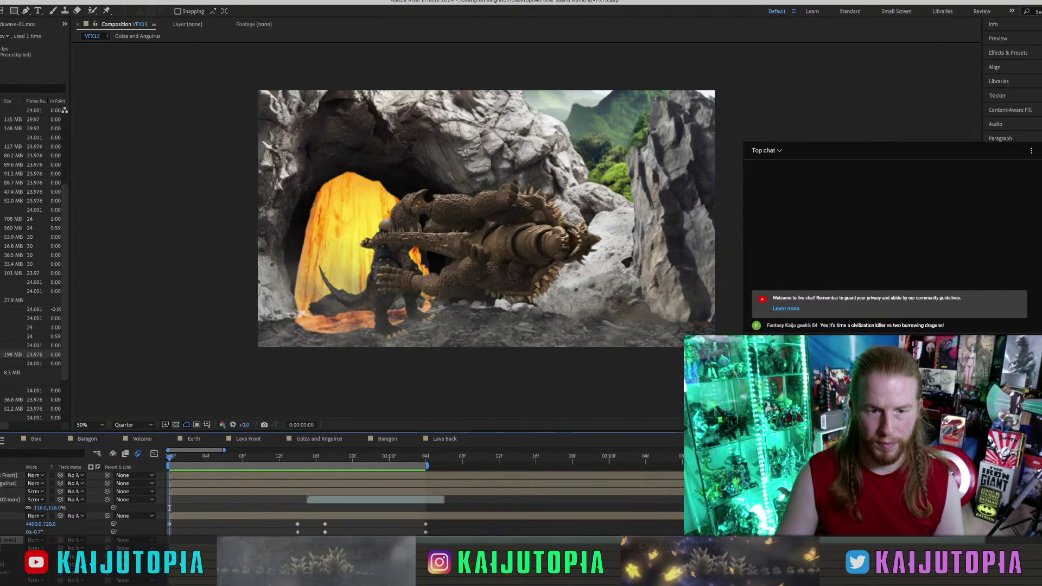
pyautogui.press('space')
pyautogui.press('space')
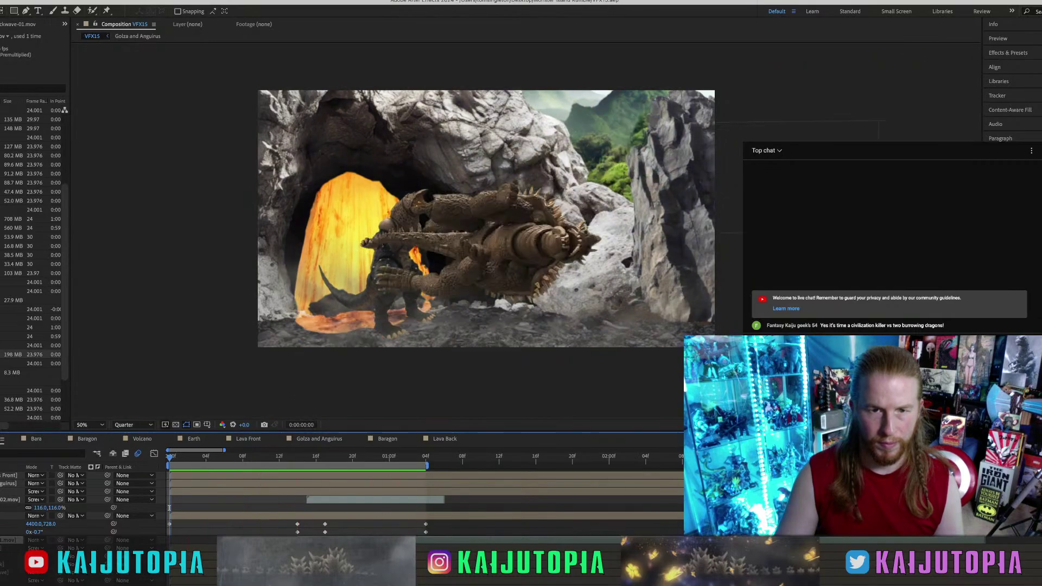
pyautogui.moveTo(294, 460); pyautogui.dragTo(332, 461)
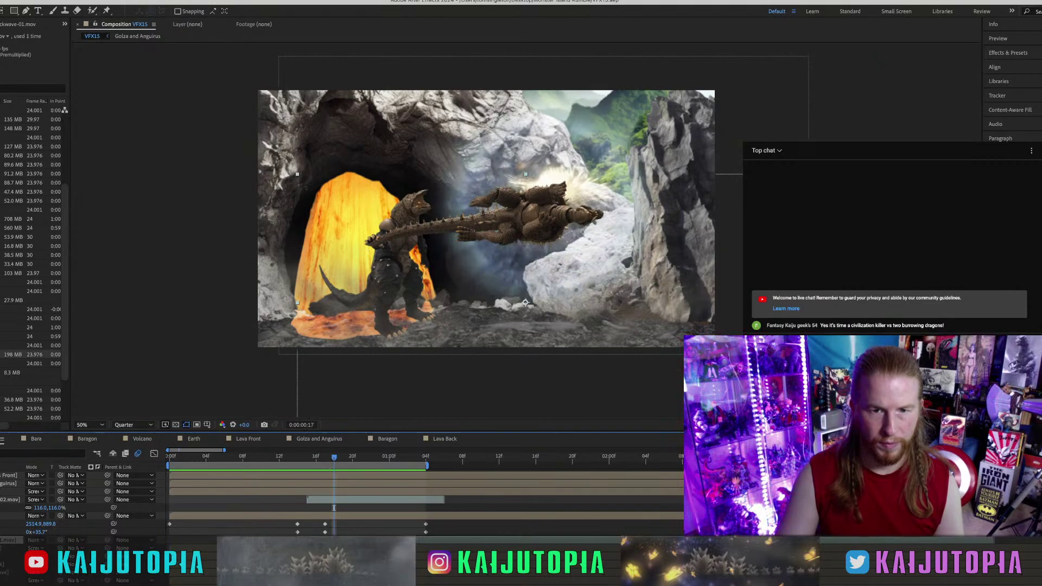
pyautogui.moveTo(333, 508); pyautogui.dragTo(362, 508)
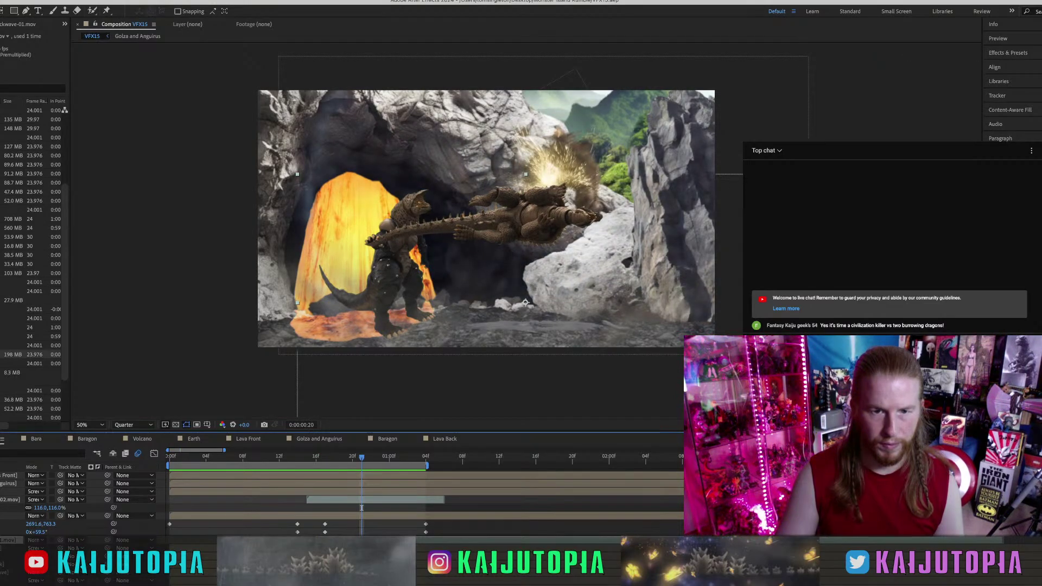
# Set the shockwave clip's time stretch factor to 50 and check the impact frames up to frame 20.
pyautogui.click(66, 1)
pyautogui.moveTo(105, 123)
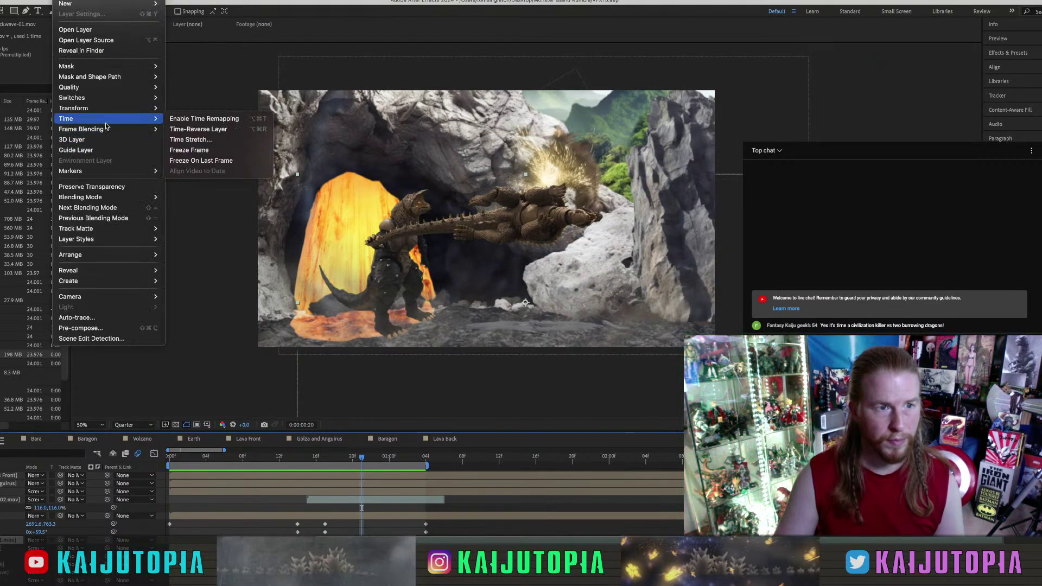
pyautogui.click(186, 142)
pyautogui.write('50')
pyautogui.press('Return')
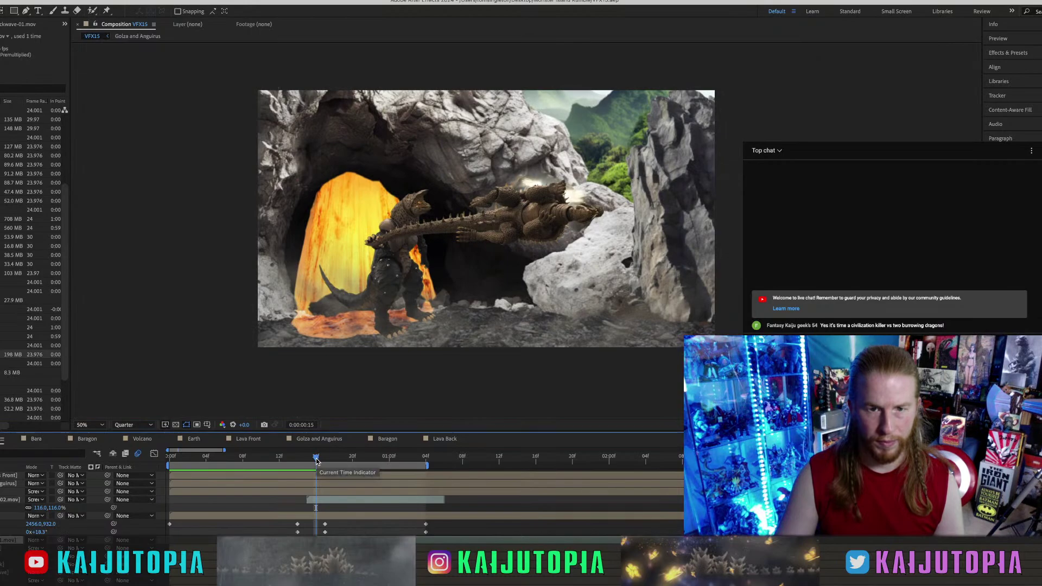
pyautogui.moveTo(316, 461); pyautogui.dragTo(333, 459)
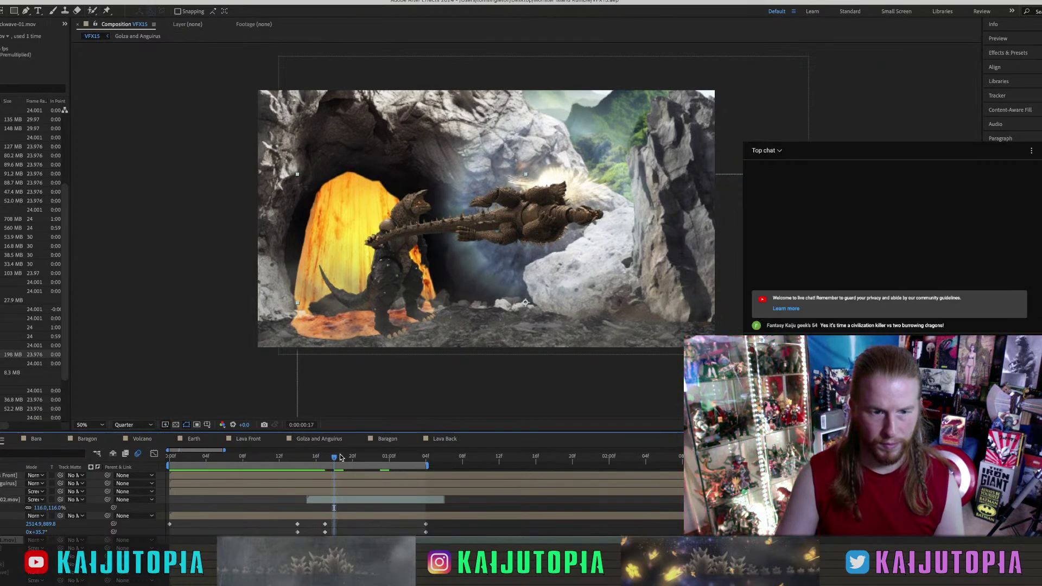
pyautogui.moveTo(335, 458); pyautogui.dragTo(366, 459)
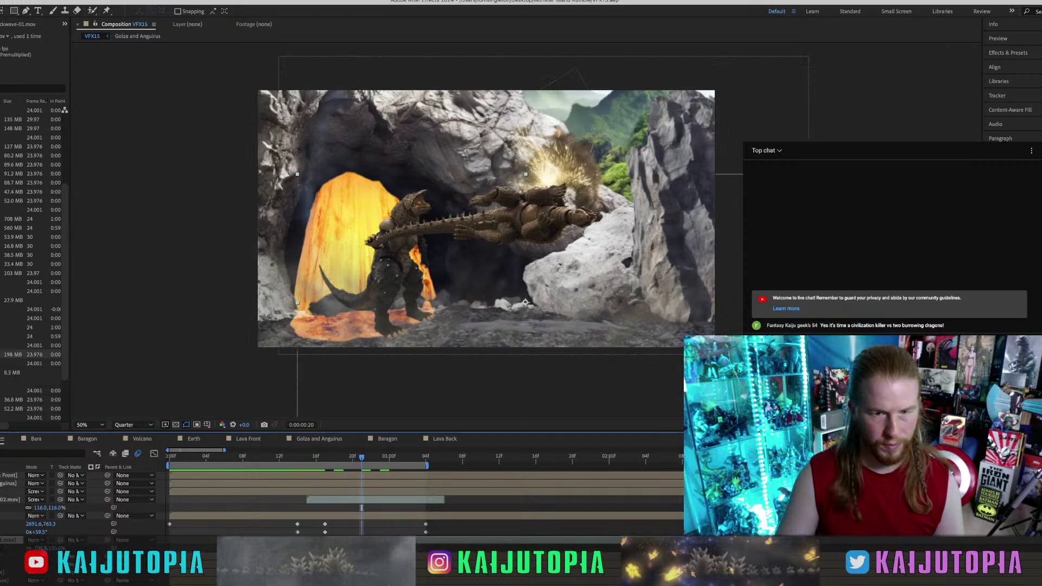
# Scale the shockwave layer up to about 131% and nudge it slightly higher on the ground.
pyautogui.moveTo(41, 548); pyautogui.dragTo(58, 548)
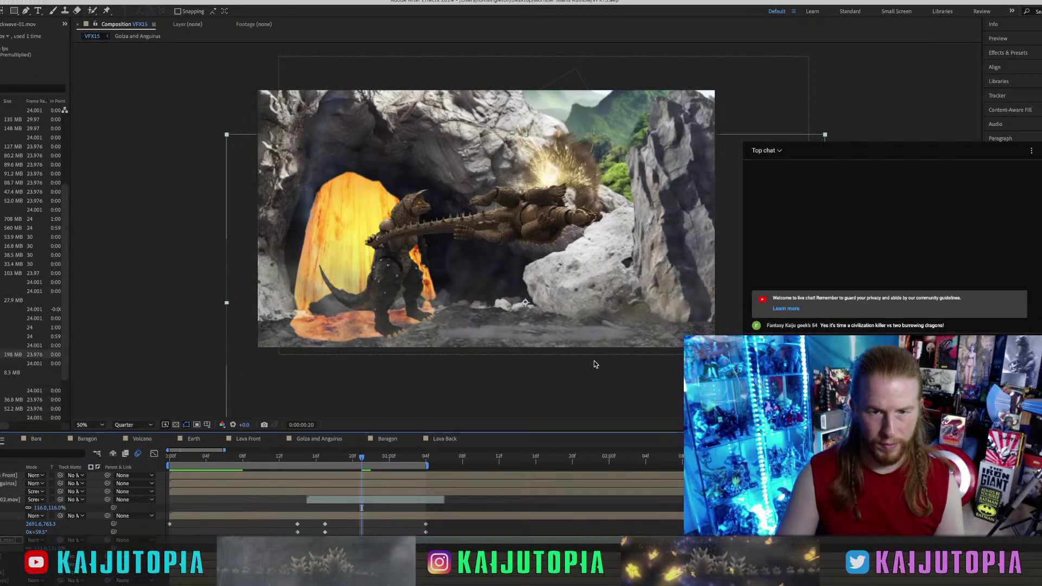
pyautogui.moveTo(612, 331); pyautogui.dragTo(611, 327)
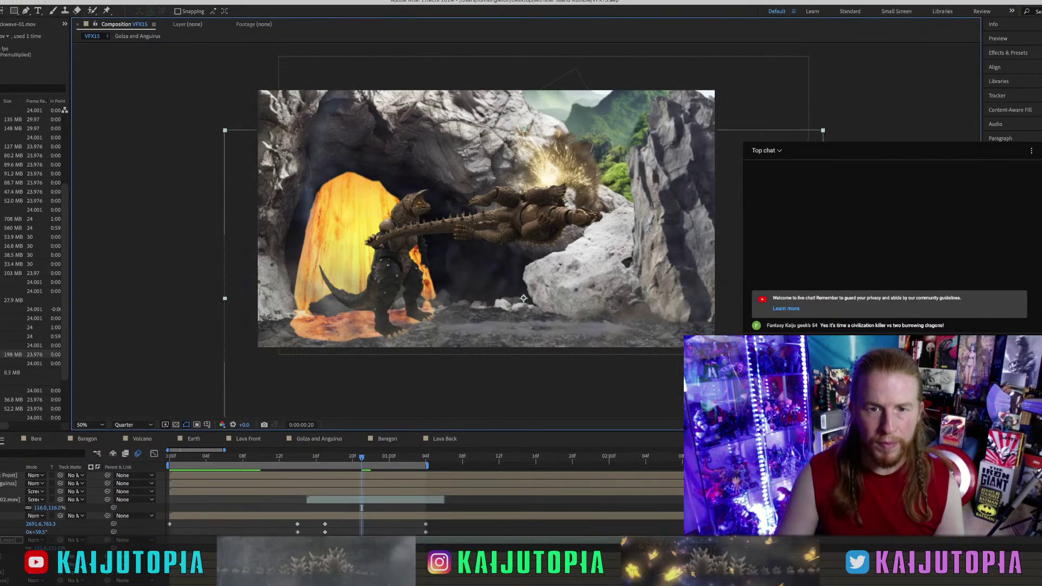
# Apply the CC Toner effect to the shockwave layer and pick a new midtones colour.
pyautogui.click(93, 1)
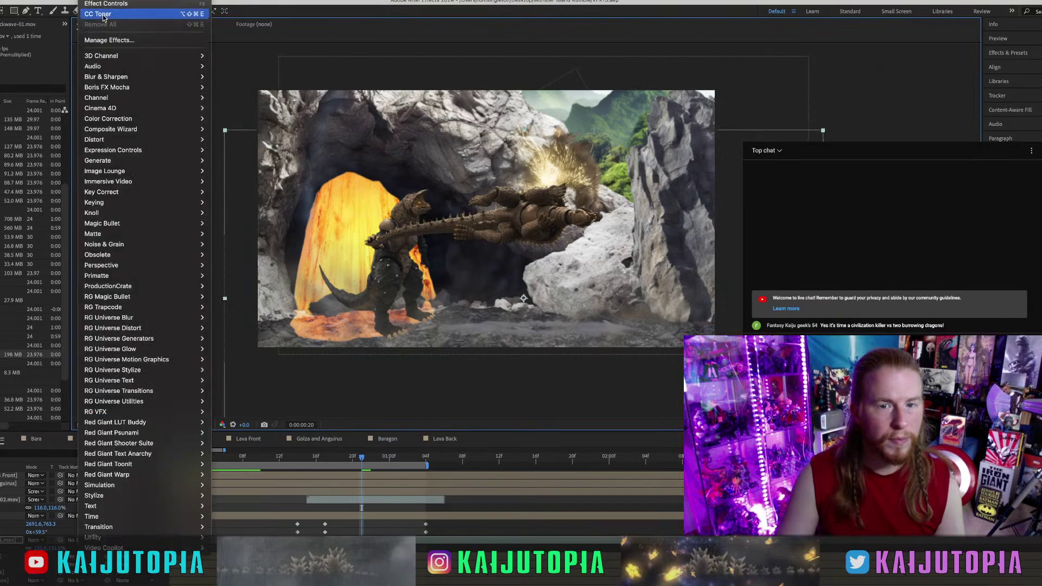
pyautogui.click(103, 16)
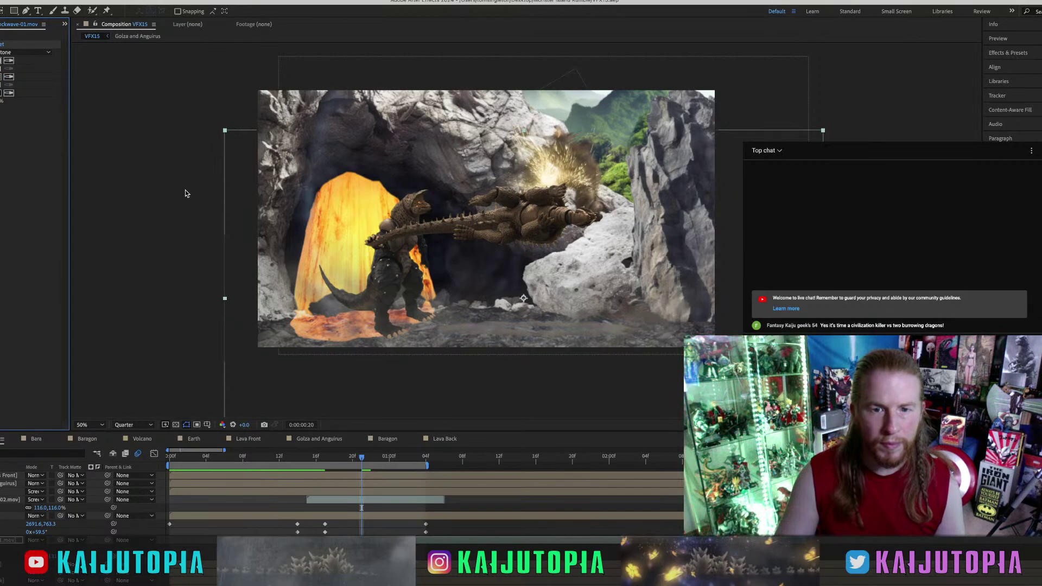
pyautogui.click(1, 77)
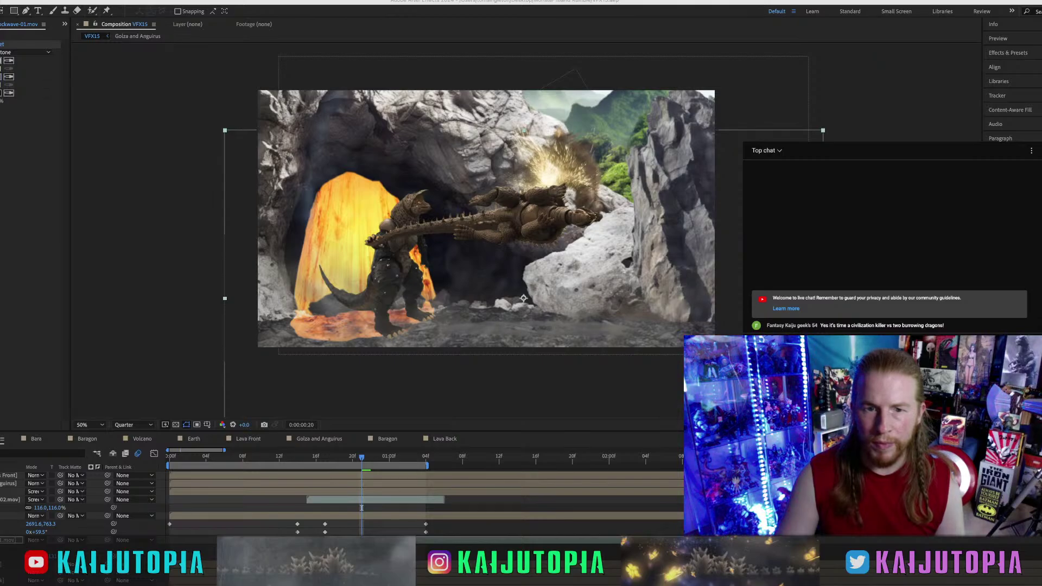
pyautogui.press('Return')
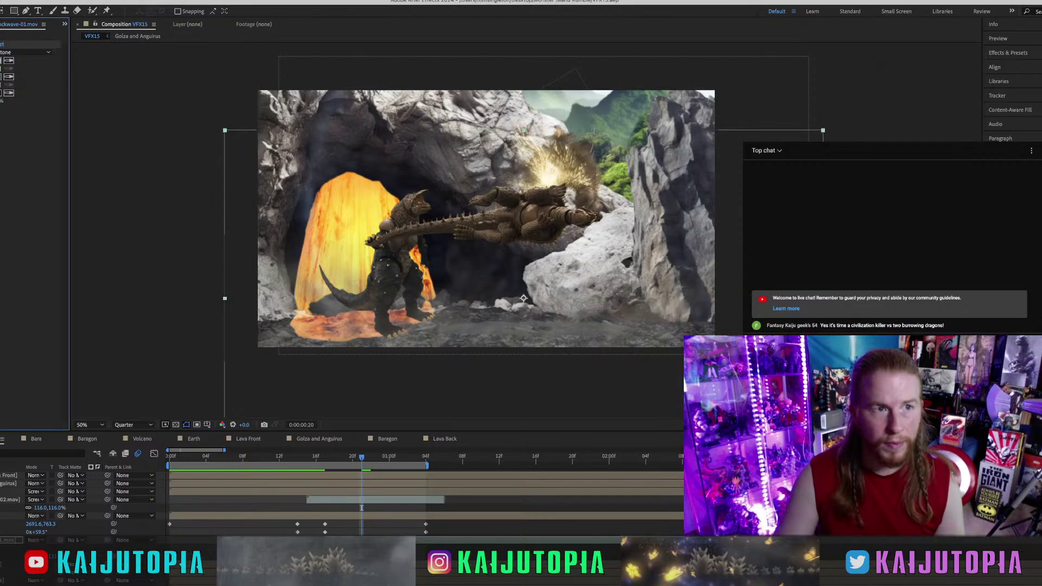
# Apply the Camera Lens Blur effect to the shockwave layer.
pyautogui.click(117, 1)
pyautogui.moveTo(90, 1)
pyautogui.moveTo(122, 76)
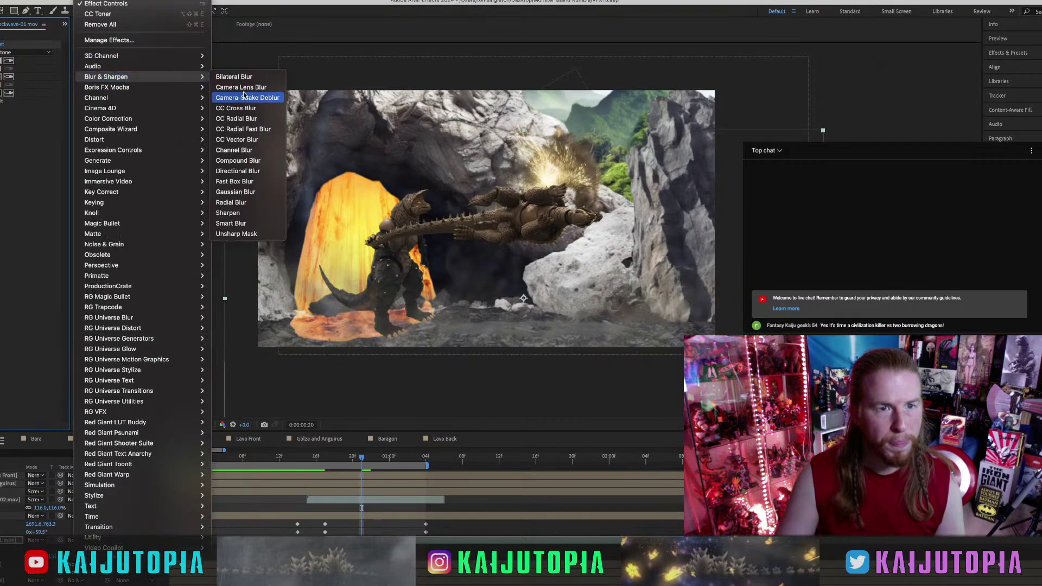
pyautogui.click(241, 87)
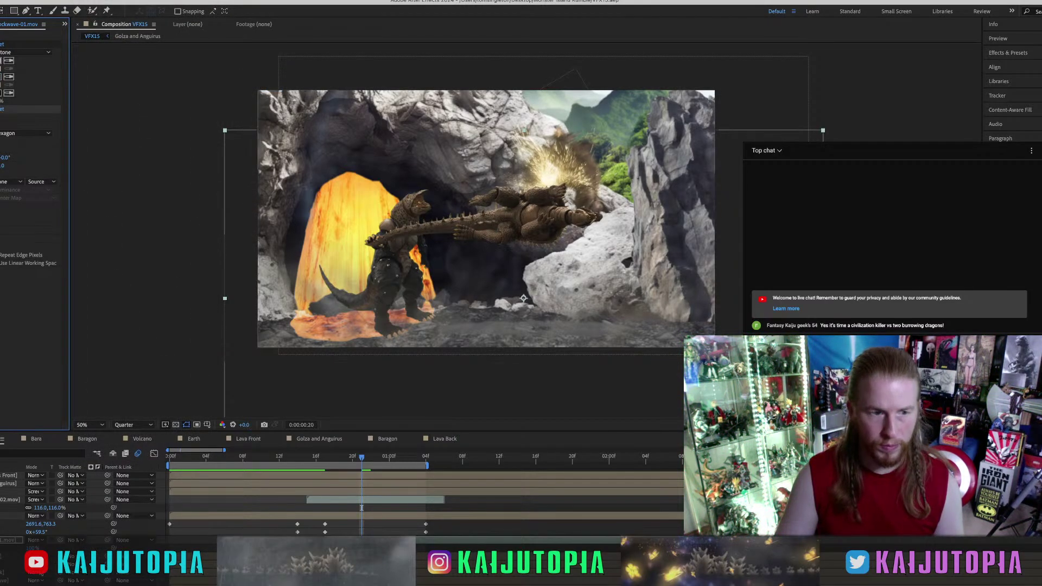
pyautogui.moveTo(34, 549); pyautogui.dragTo(19, 549)
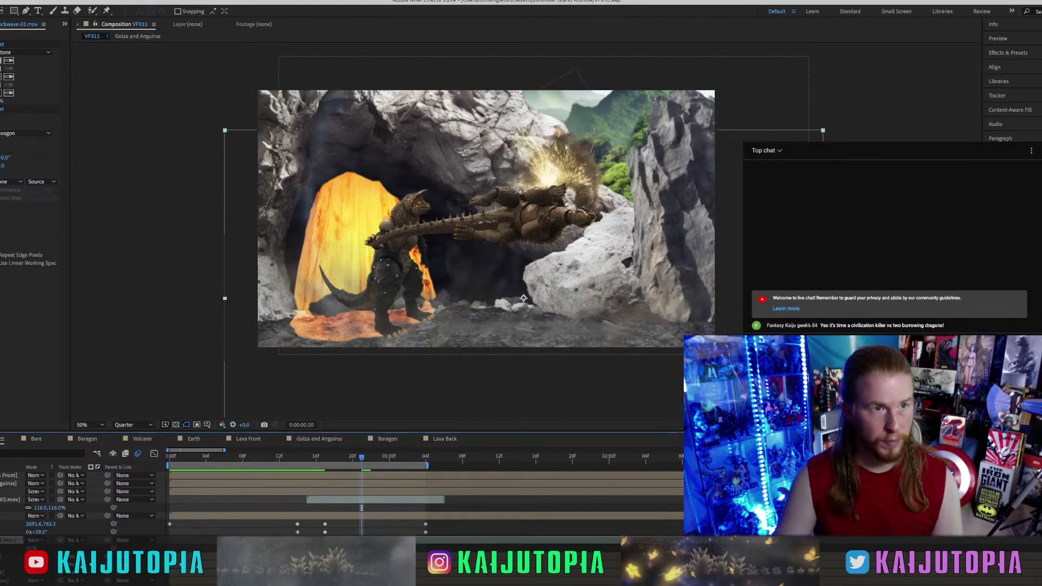
# Pre-compose the shockwave layer with all its attributes as Dirt Shockwave.
pyautogui.click(66, 1)
pyautogui.click(102, 328)
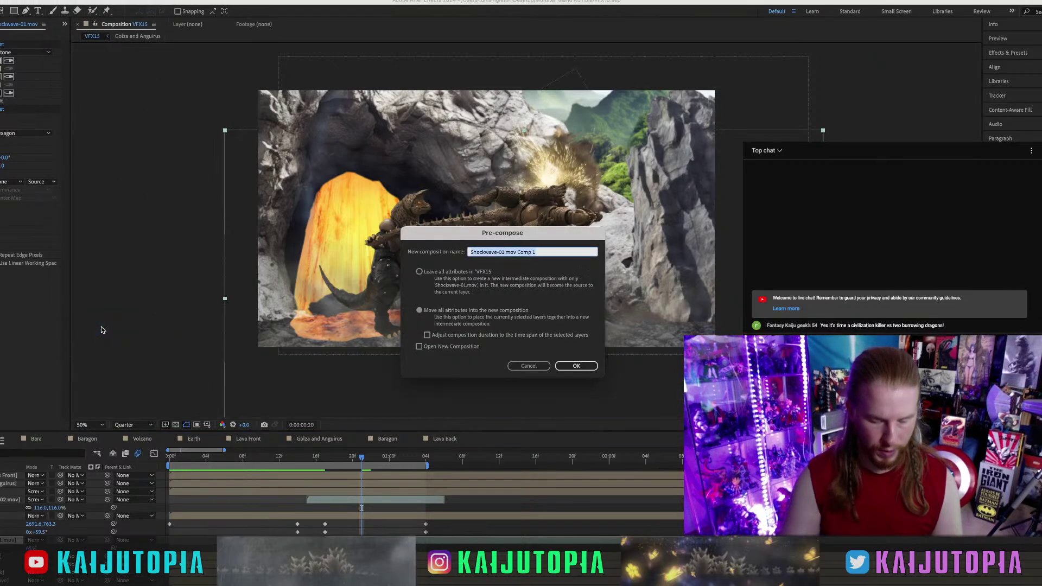
pyautogui.write('Dirt Shockwa')
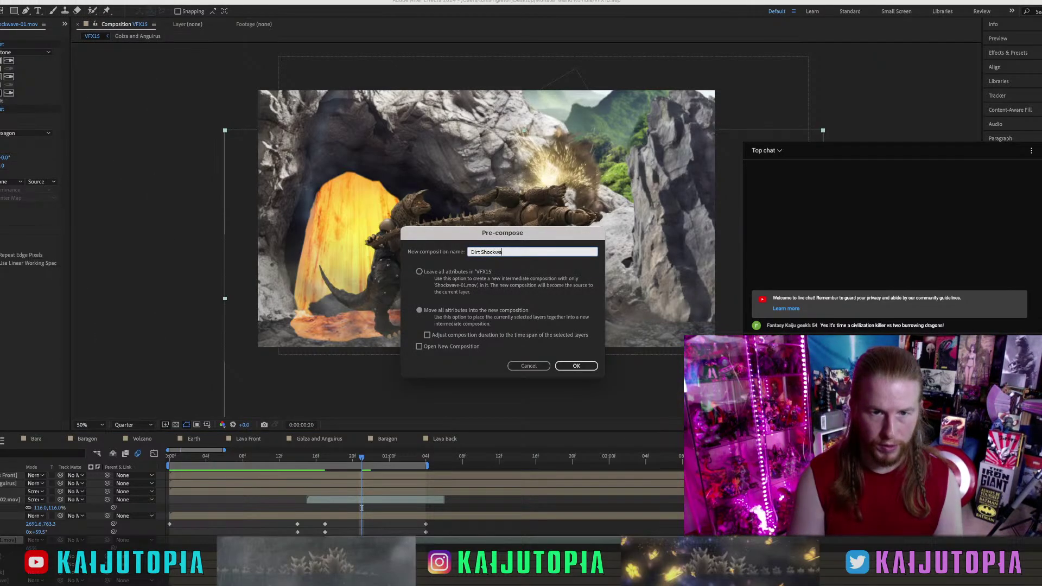
pyautogui.write('ve')
pyautogui.press('Return')
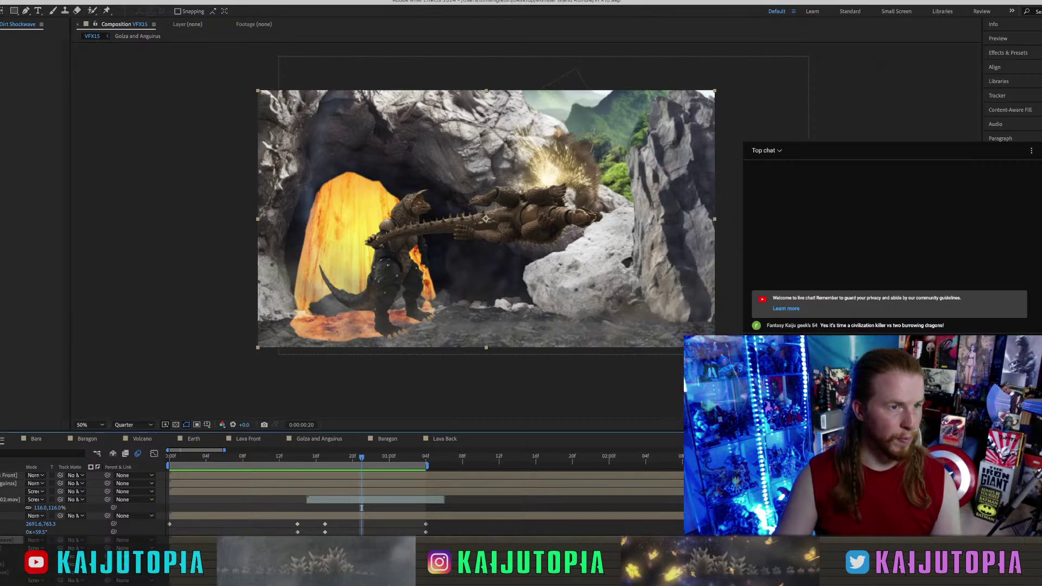
# Check the opening frames and add the Dust Blast 1.mov footage to the VFX15 timeline, starting at its first frame.
pyautogui.press('super+0')
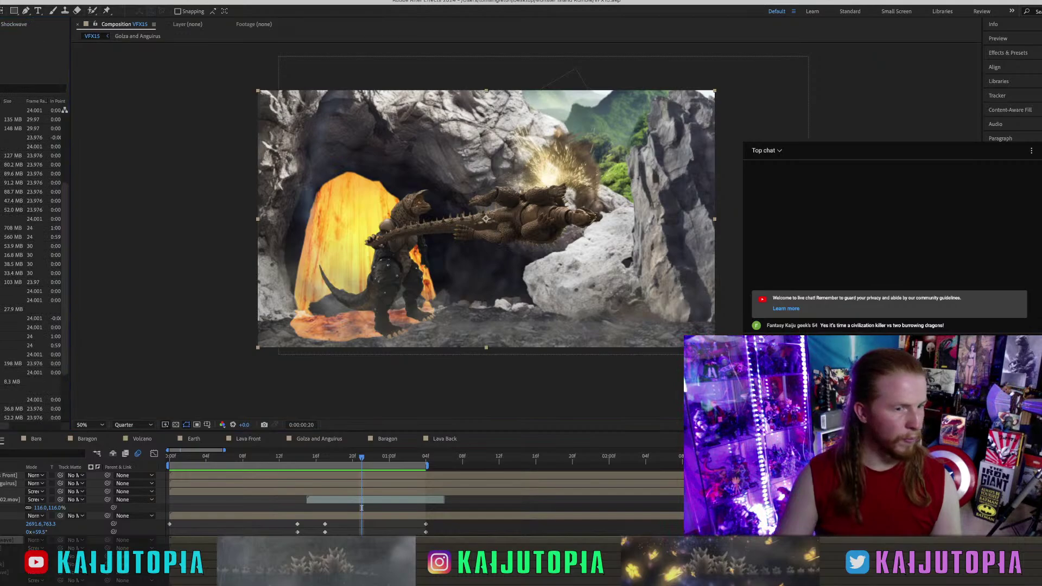
pyautogui.moveTo(0, 284); pyautogui.dragTo(22, 284)
pyautogui.press('space')
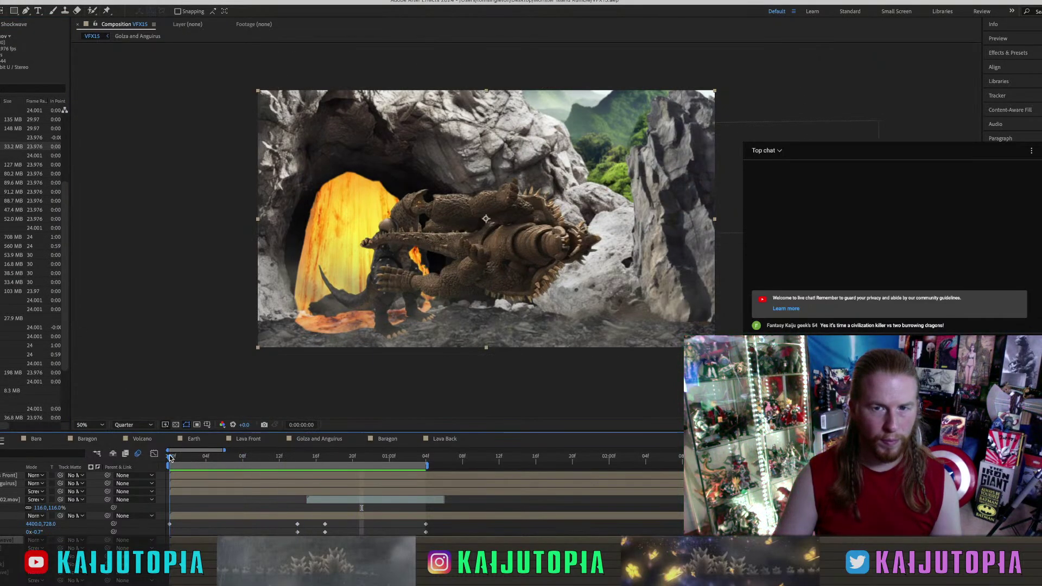
pyautogui.click(188, 456)
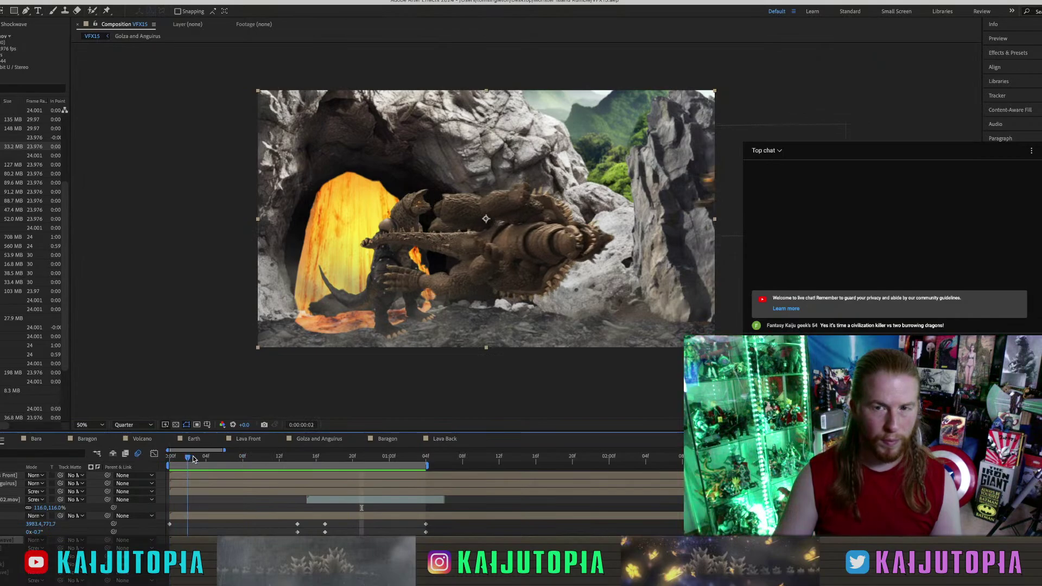
pyautogui.click(194, 456)
pyautogui.moveTo(10, 146); pyautogui.dragTo(143, 510)
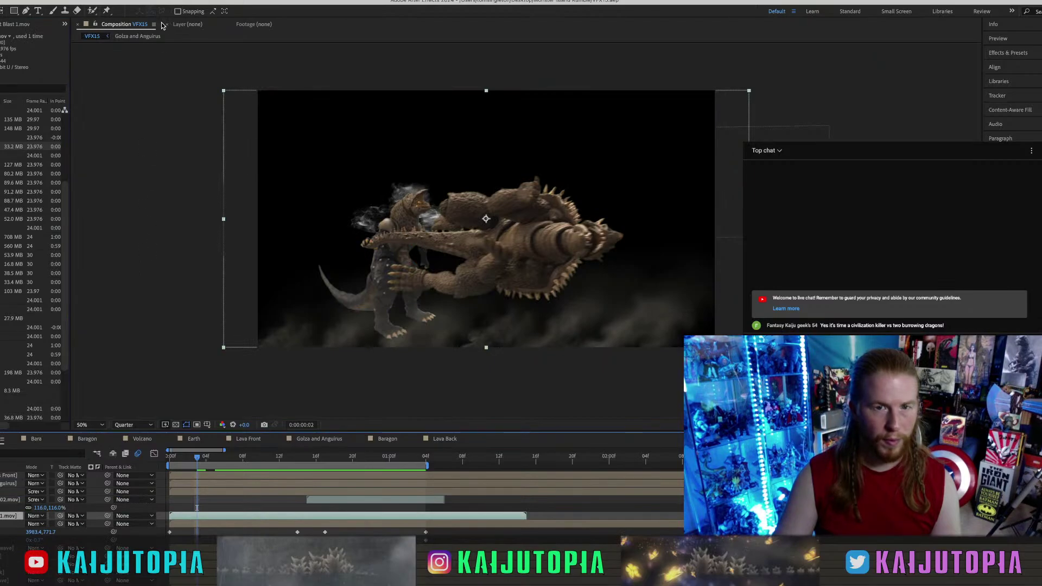
# Flip the dust blast layer horizontally and move it up over the rock wall behind Baragon.
pyautogui.click(65, 1)
pyautogui.moveTo(104, 113)
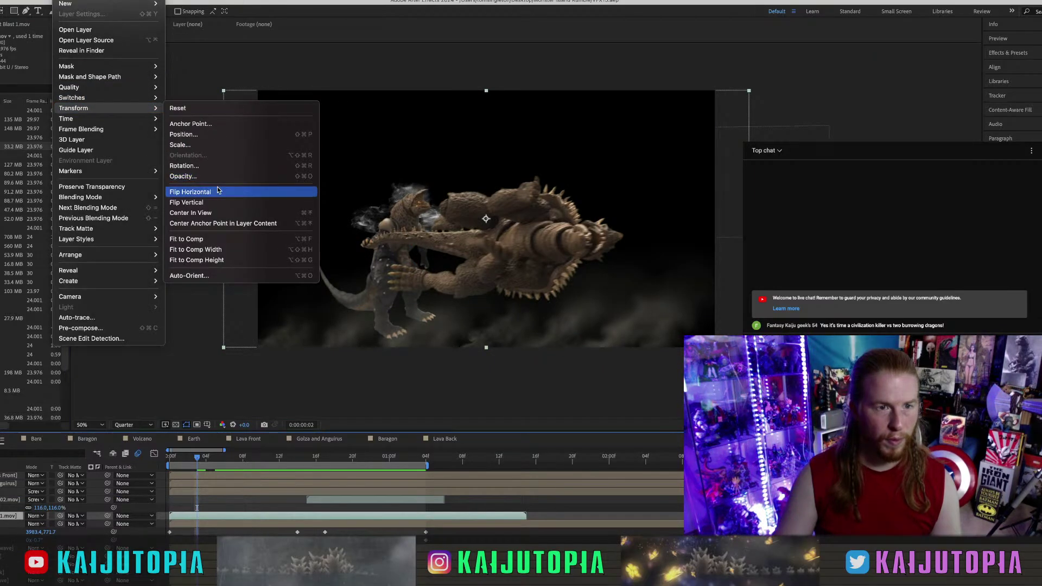
pyautogui.click(231, 196)
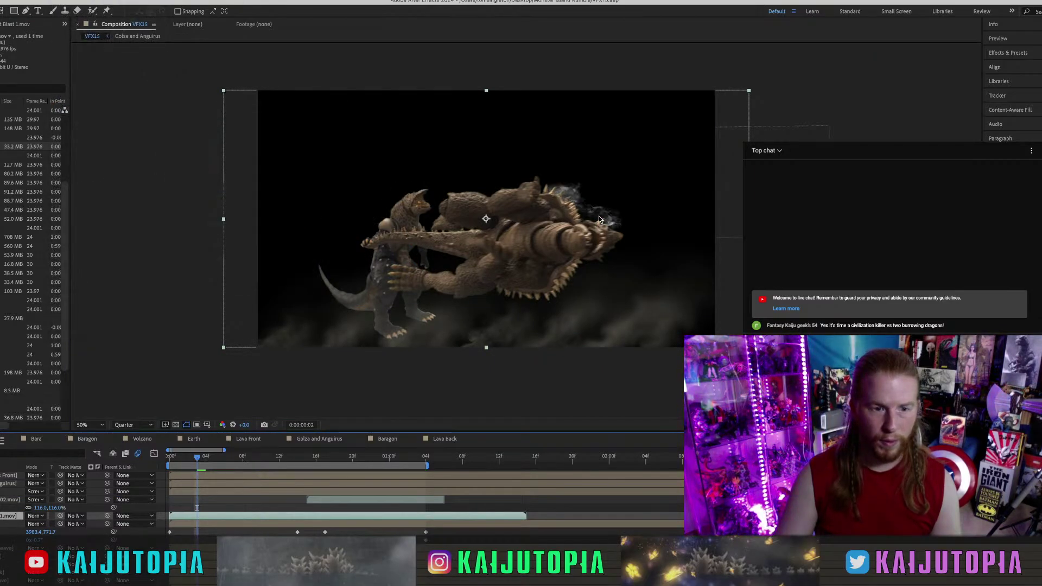
pyautogui.moveTo(598, 216); pyautogui.dragTo(702, 183)
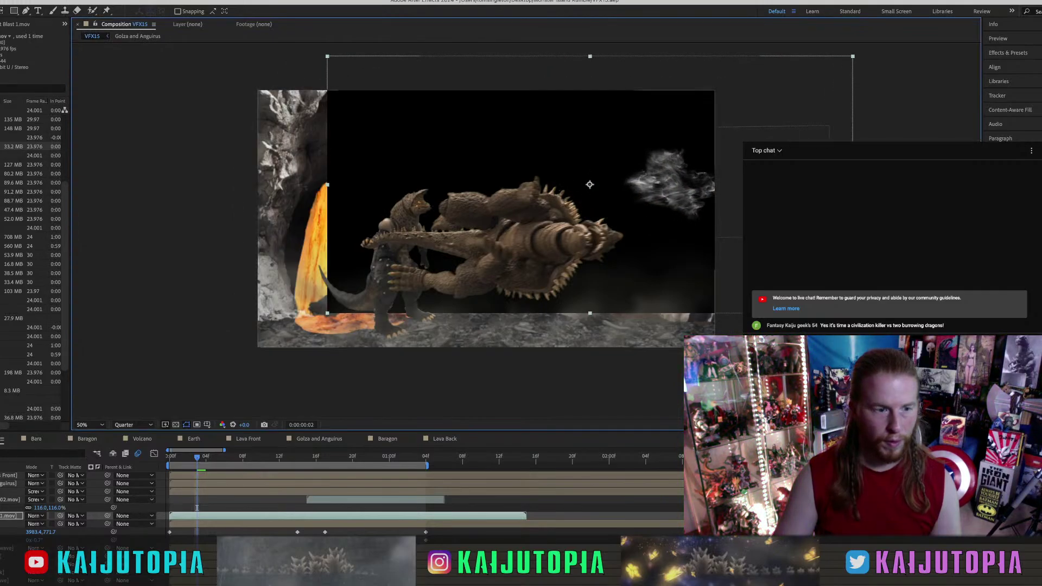
# Set the dust blast layer's blending mode to Screen and scale it down to 57%.
pyautogui.click(36, 516)
pyautogui.click(51, 360)
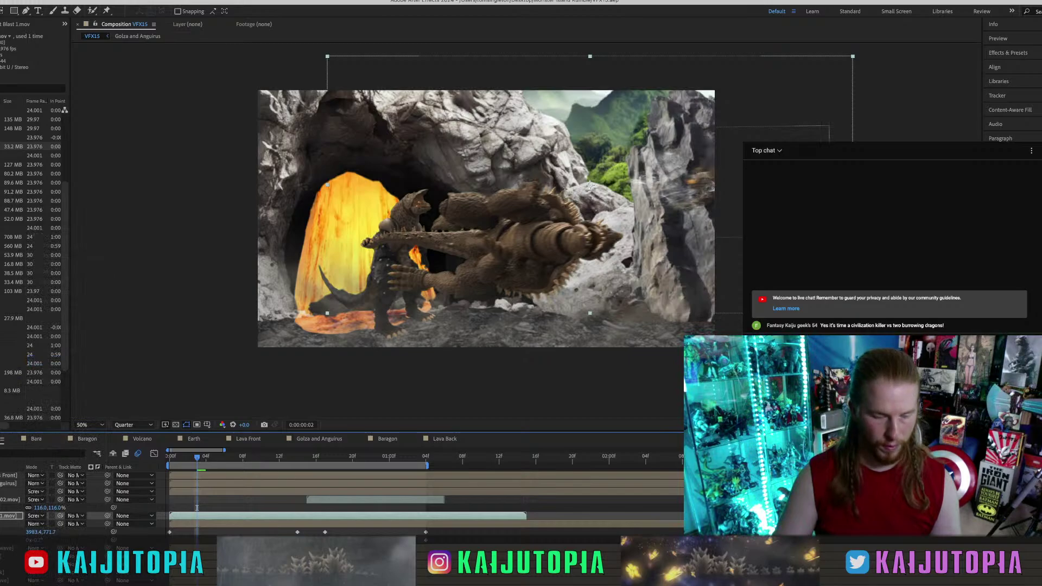
pyautogui.press('s')
pyautogui.moveTo(43, 524); pyautogui.dragTo(66, 524)
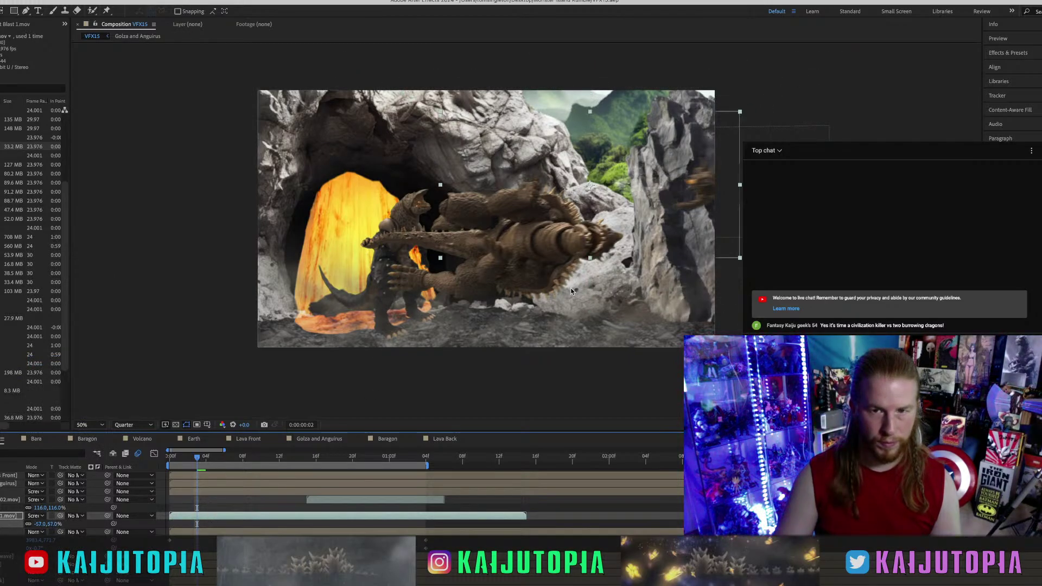
# Shift the dust blast onto the far rock wall and play the opening frames to check its placement.
pyautogui.moveTo(656, 188); pyautogui.dragTo(738, 197)
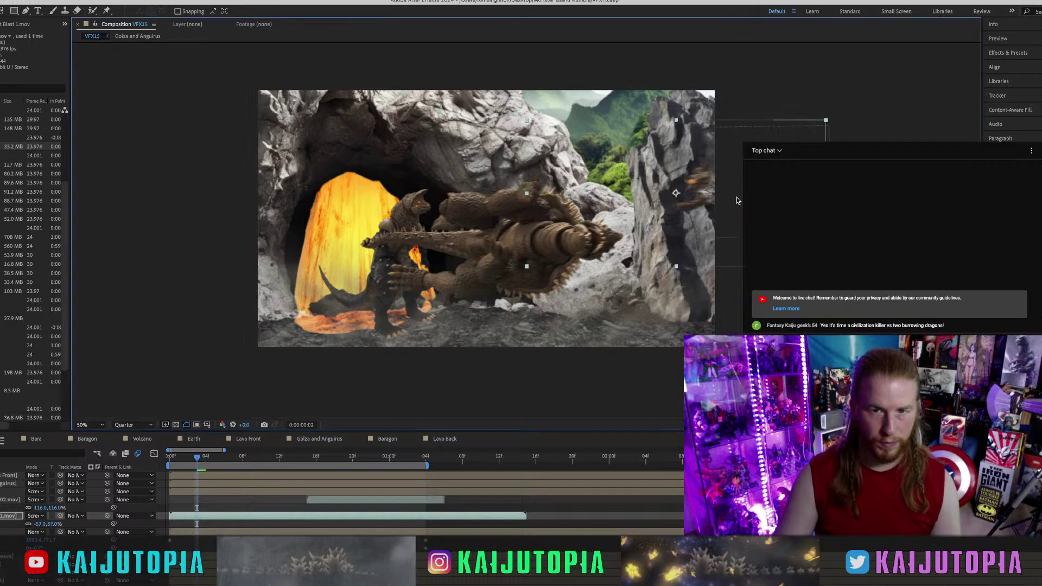
pyautogui.press('space')
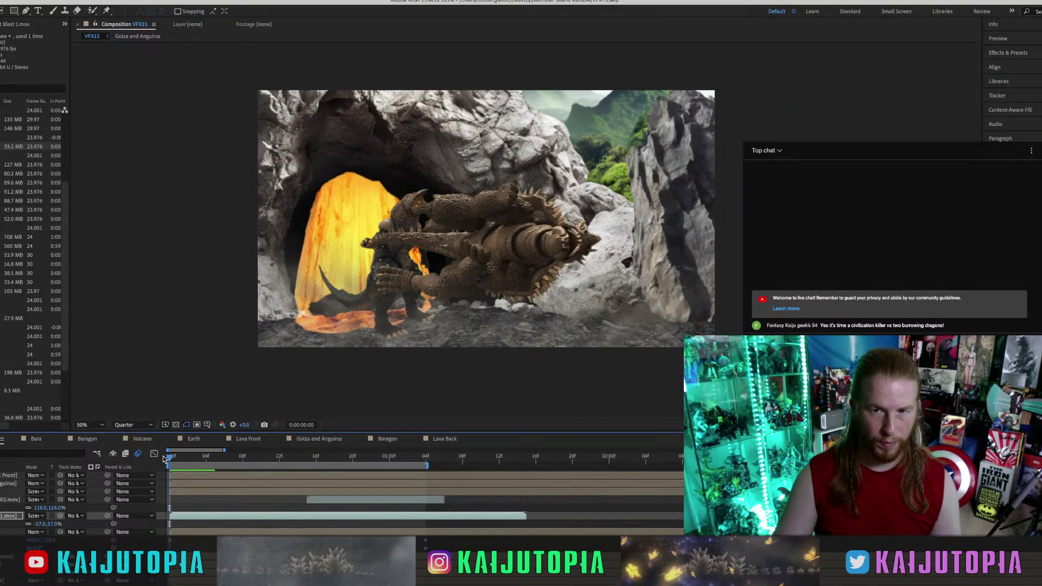
pyautogui.press('space')
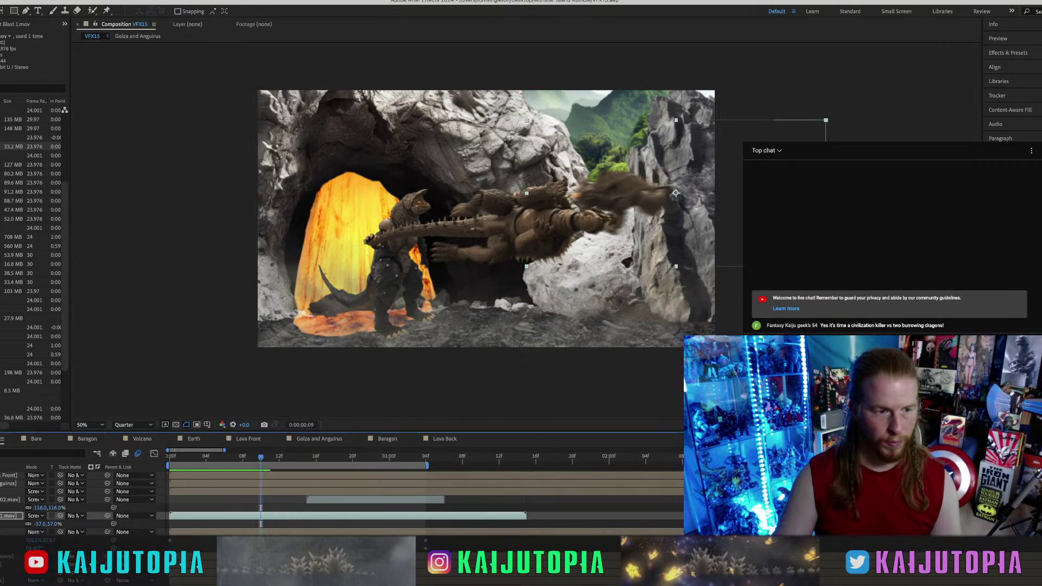
# Apply Camera Lens Blur and CC Toner to the dust blast layer and pick a new midtones colour.
pyautogui.click(93, 1)
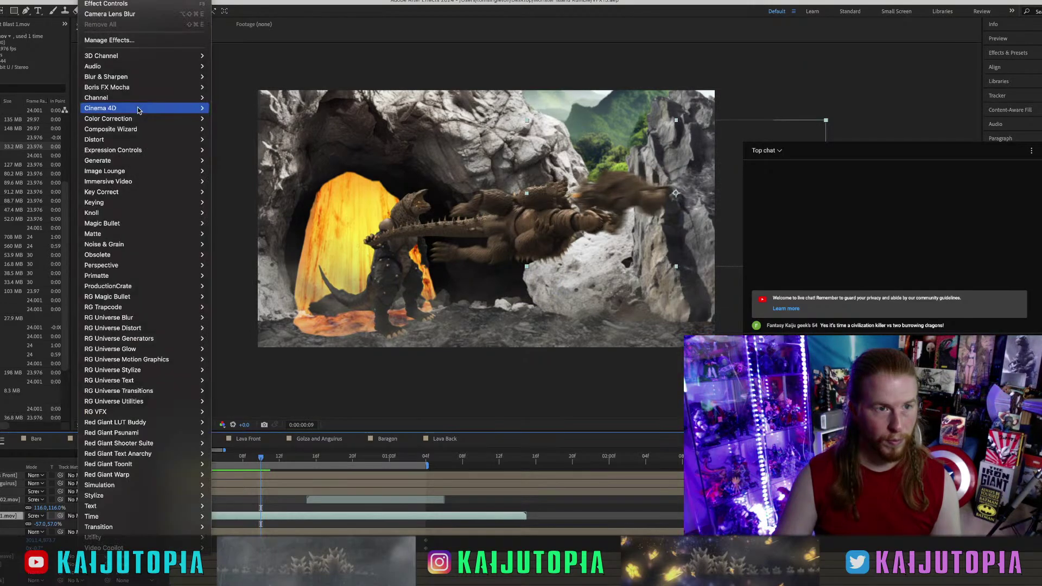
pyautogui.click(110, 13)
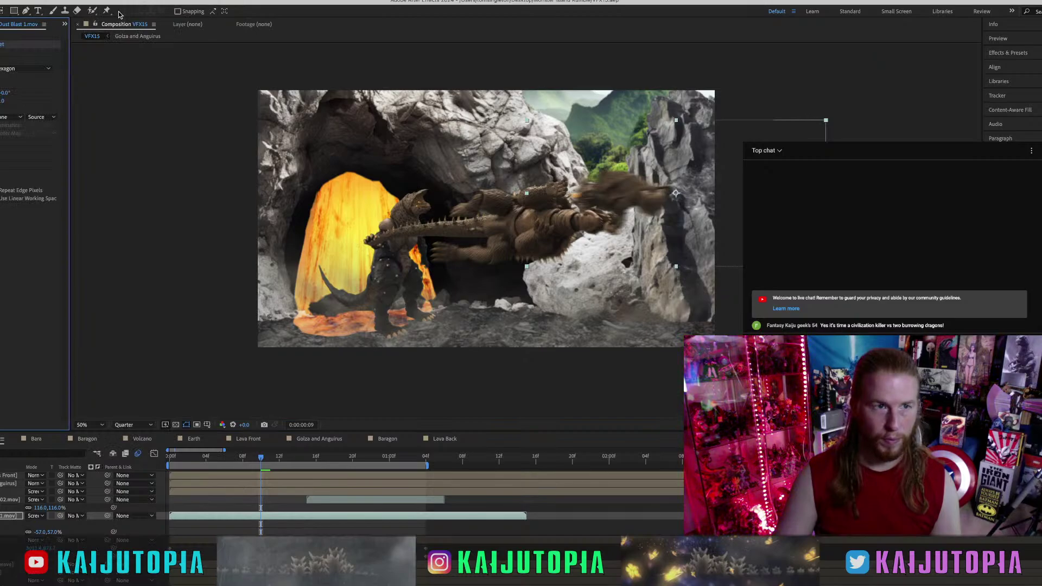
pyautogui.click(95, 1)
pyautogui.moveTo(121, 118)
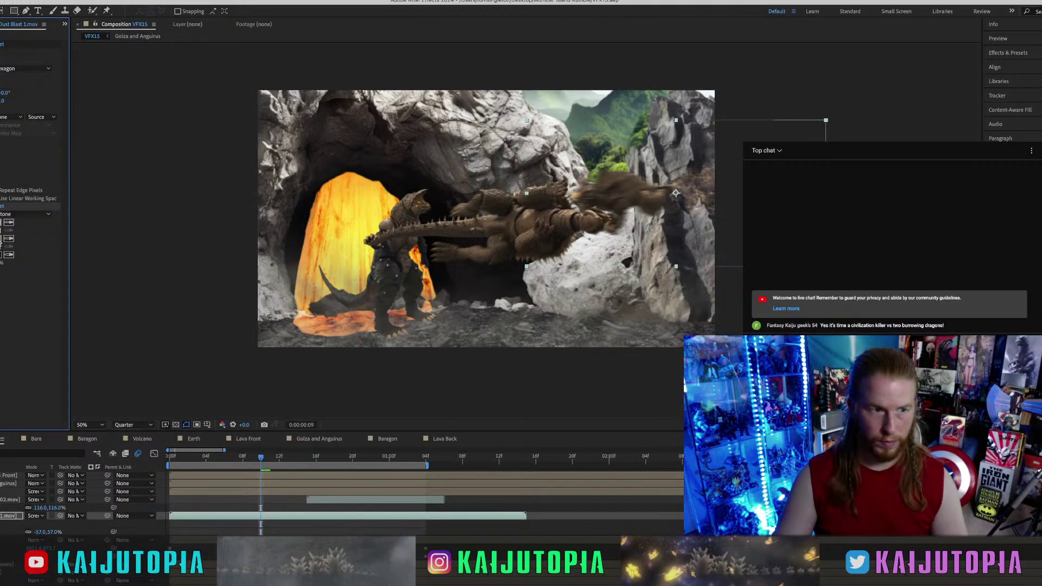
pyautogui.click(0, 239)
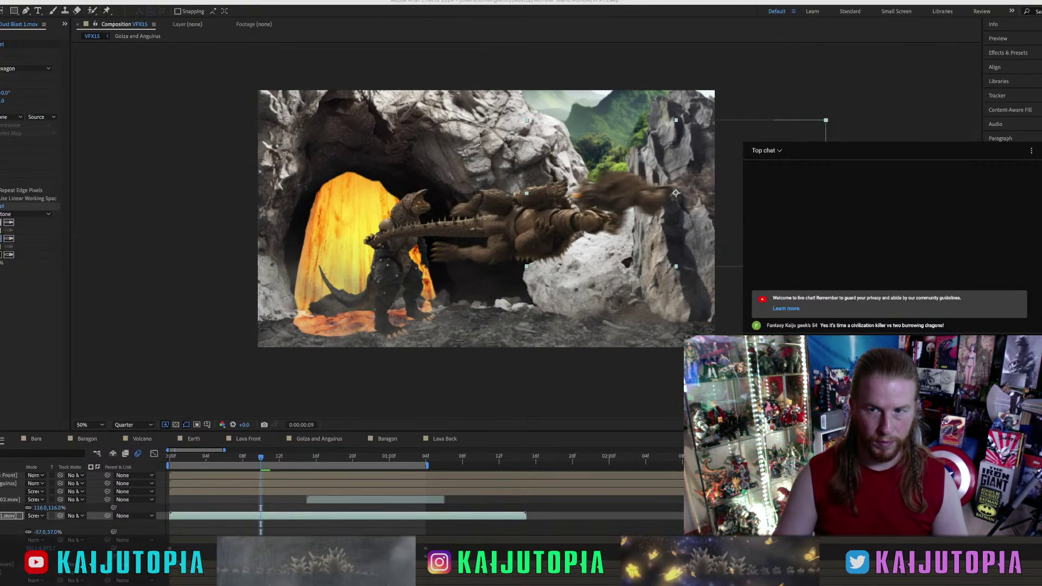
pyautogui.click(407, 296)
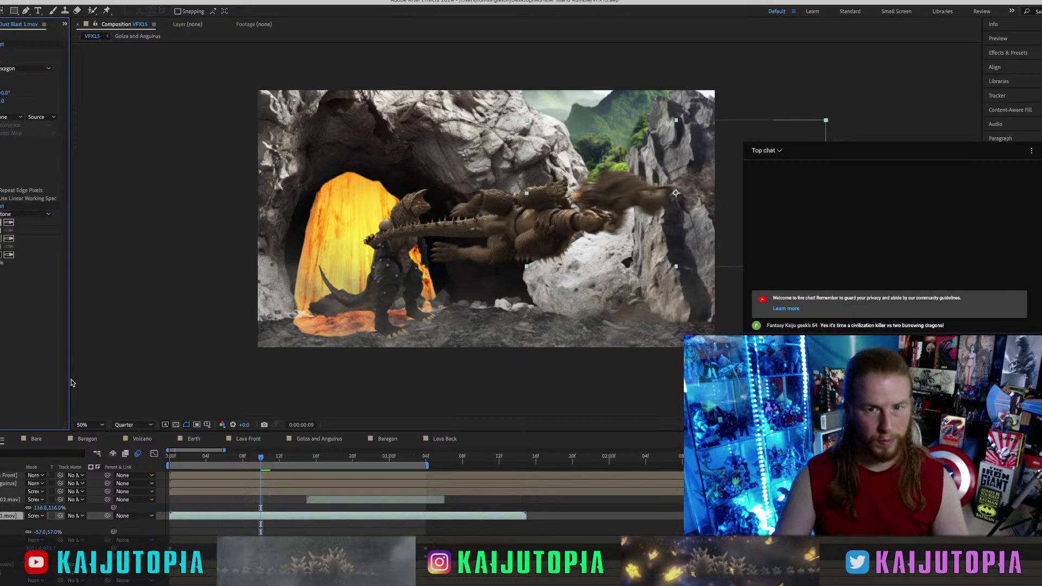
# Play and scrub the shot around frames 7 to 10 to check the toned dust blast.
pyautogui.press('space')
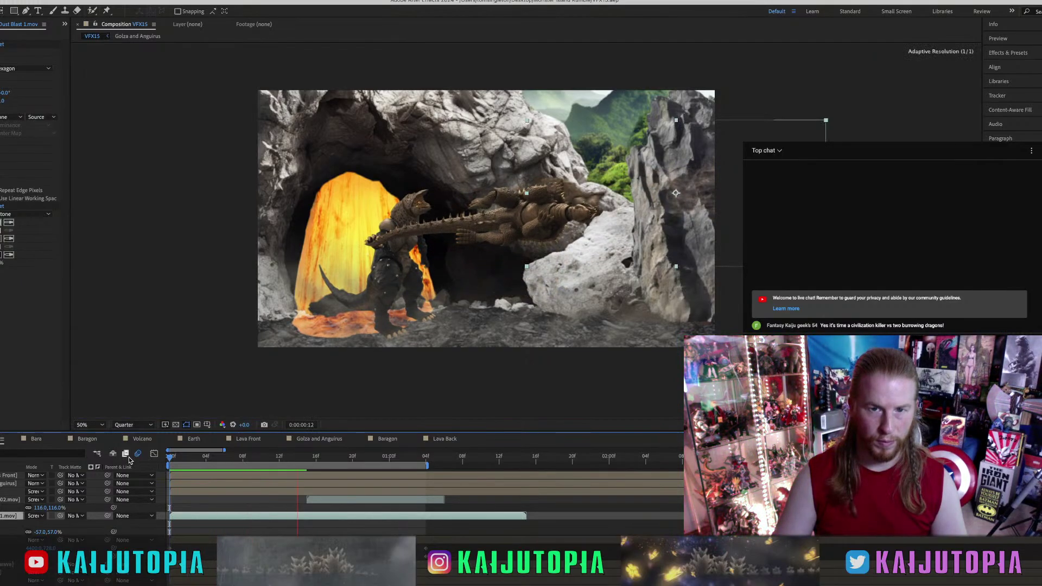
pyautogui.click(243, 457)
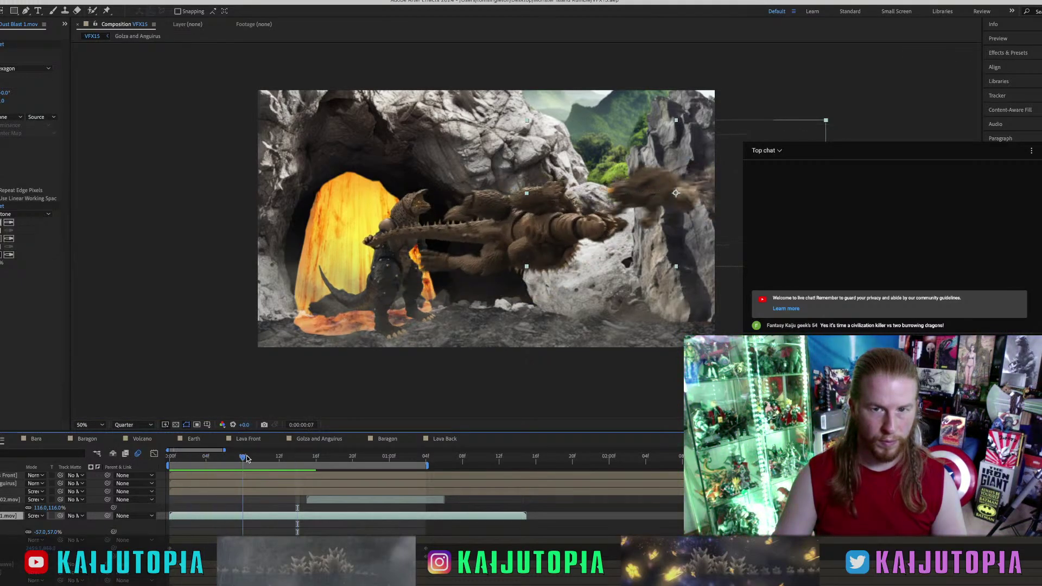
pyautogui.moveTo(246, 459); pyautogui.dragTo(271, 459)
pyautogui.press('space')
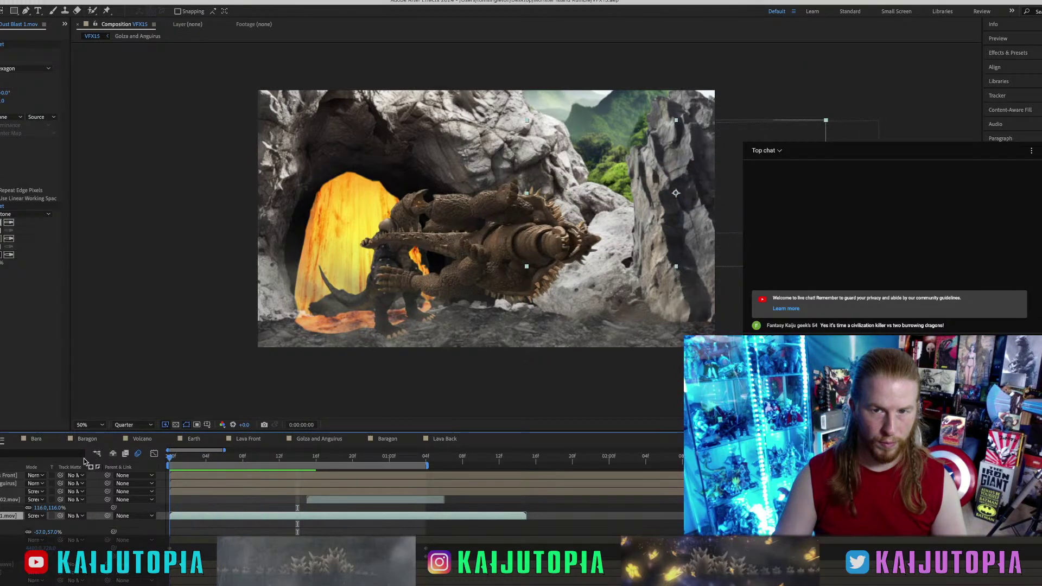
pyautogui.press('space')
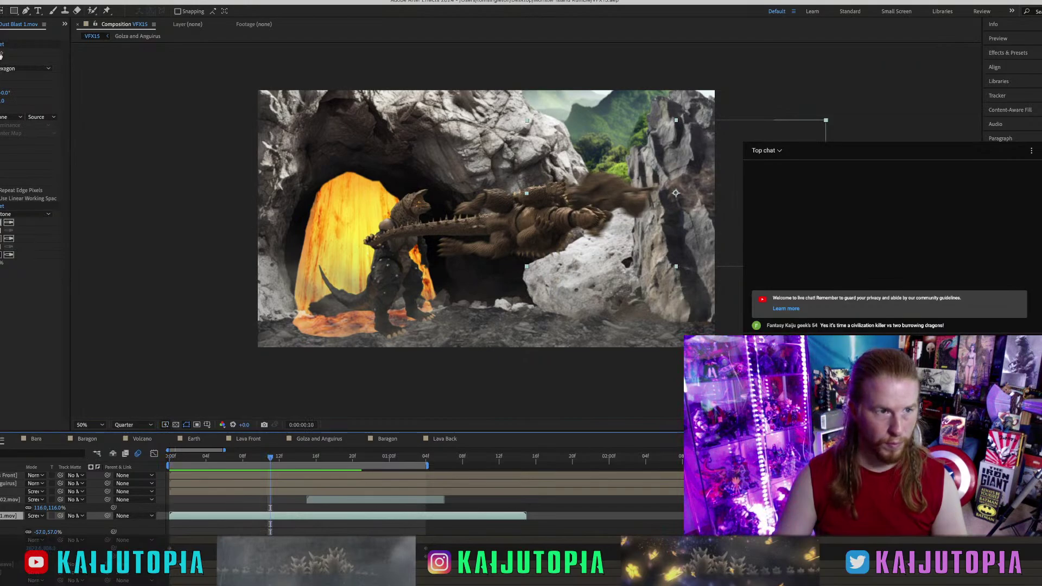
# Readjust the dust blast's CC Toner midtones colour and save the project.
pyautogui.click(1, 240)
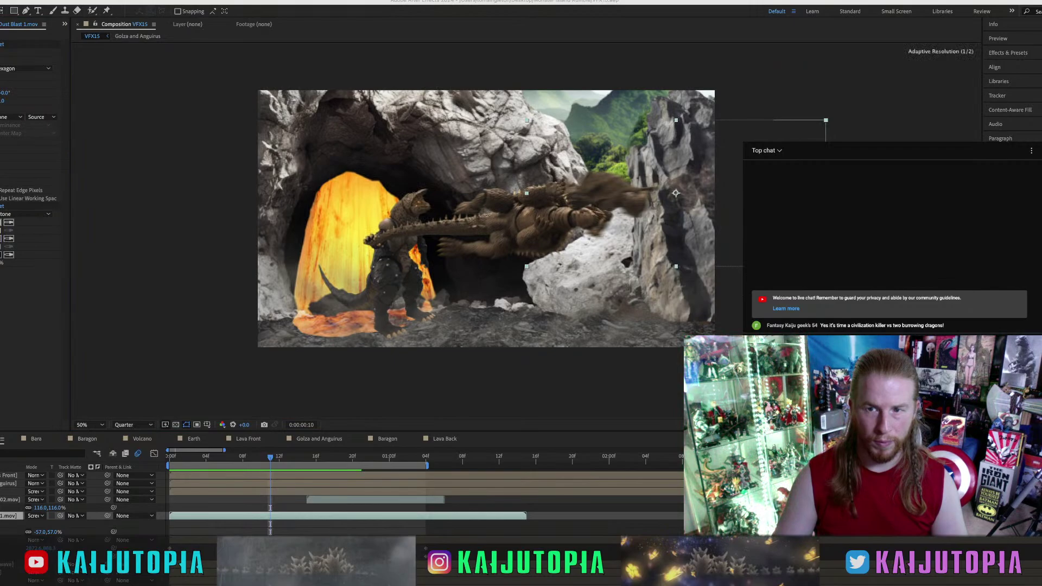
pyautogui.click(182, 214)
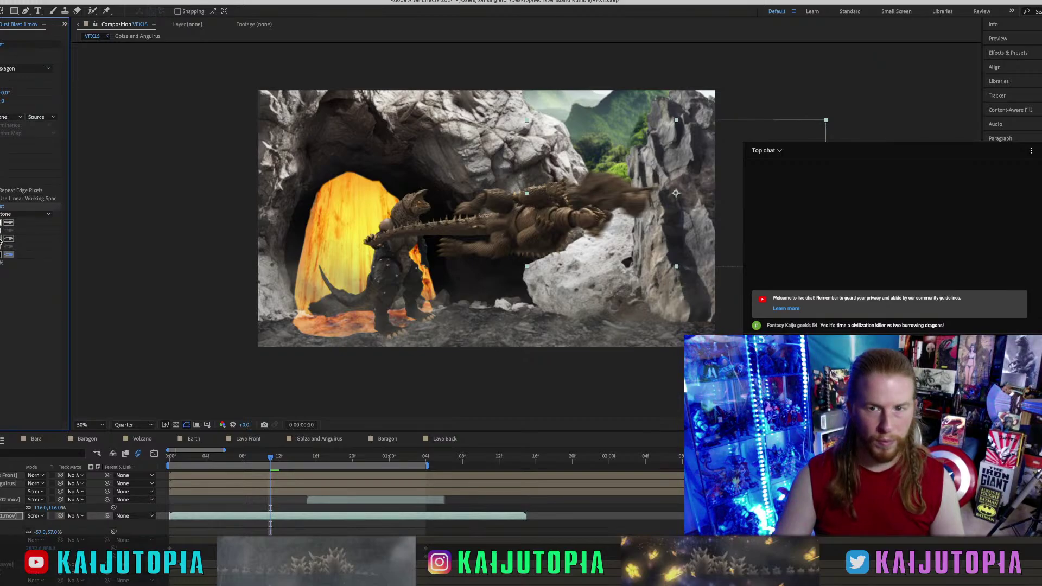
pyautogui.press('super+s')
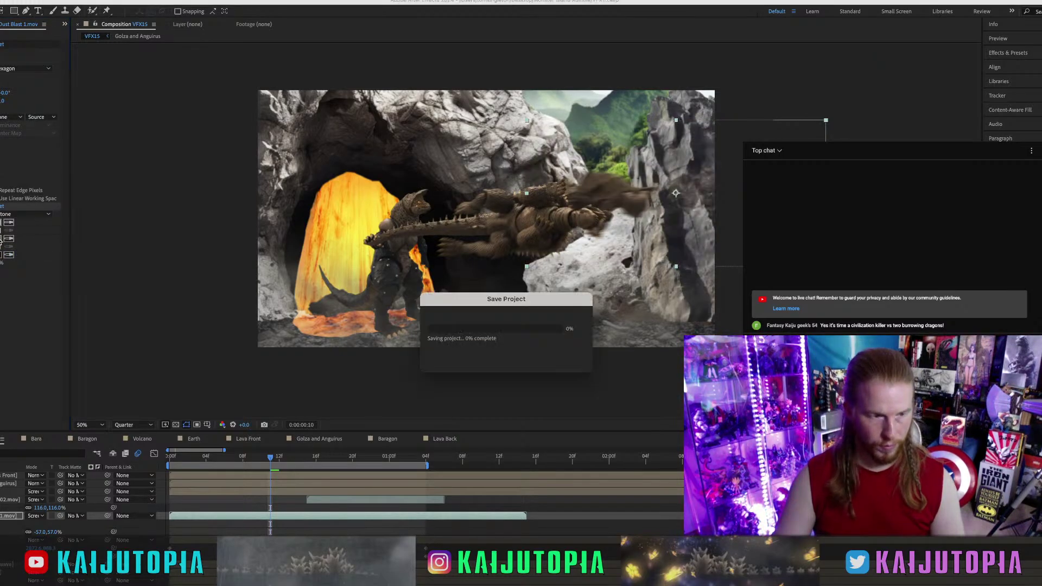
# Pre-compose the dust blast layer with all its attributes as Bara Dust.
pyautogui.rightClick(11, 515)
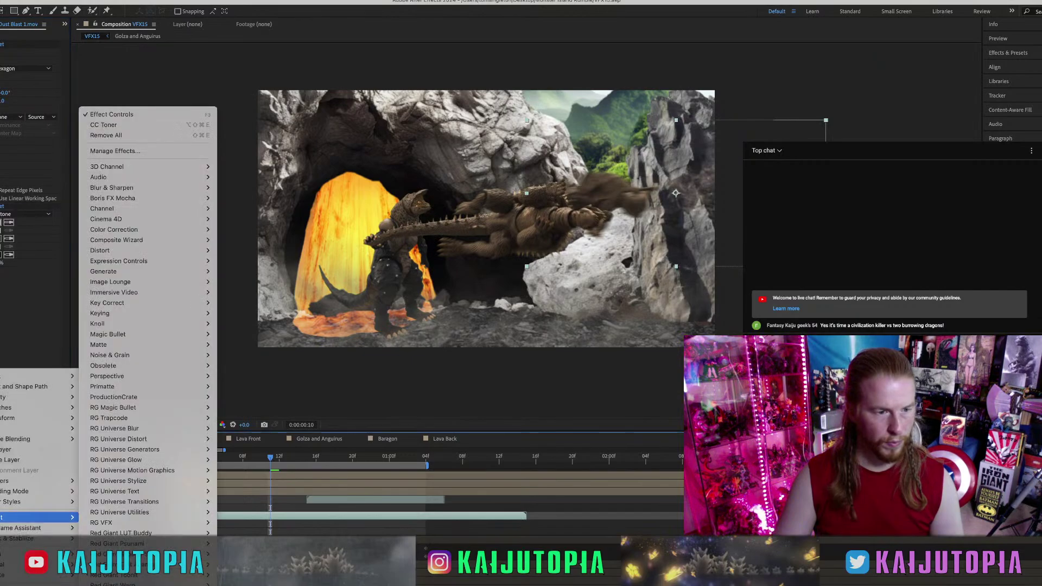
pyautogui.press('Escape')
pyautogui.click(65, 1)
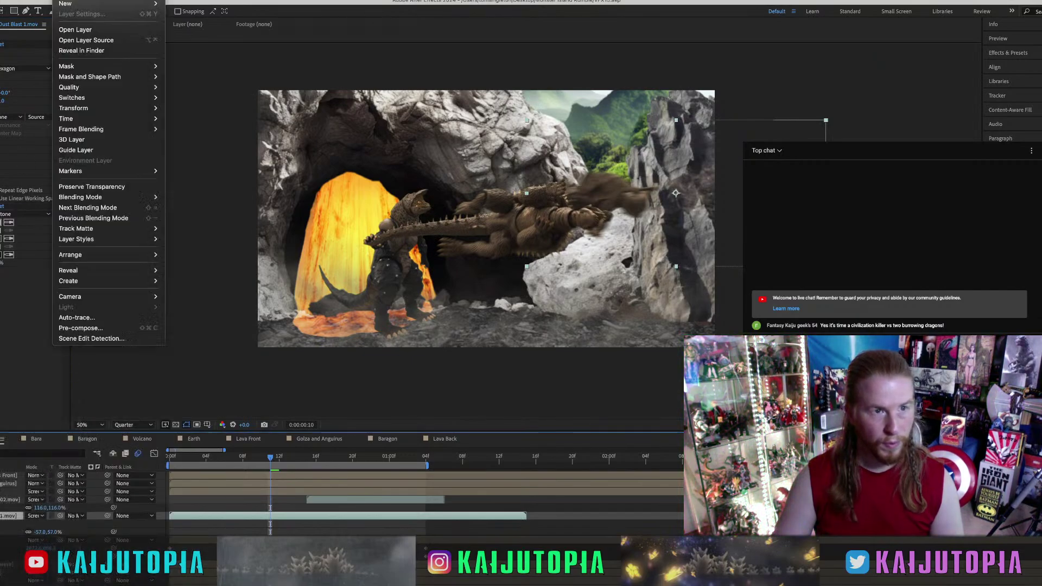
pyautogui.click(104, 328)
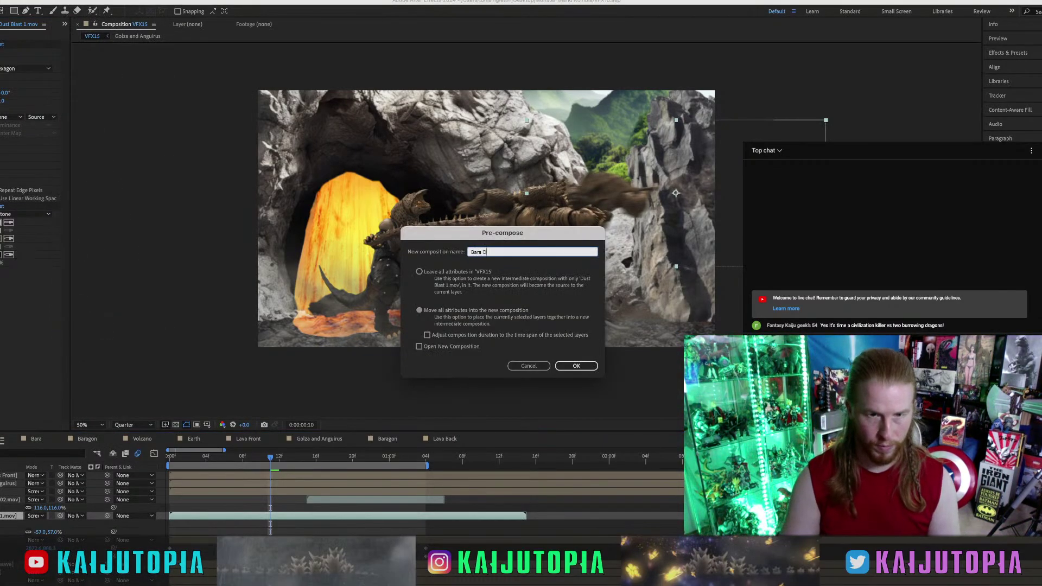
pyautogui.write('Bara Dust')
pyautogui.press('Return')
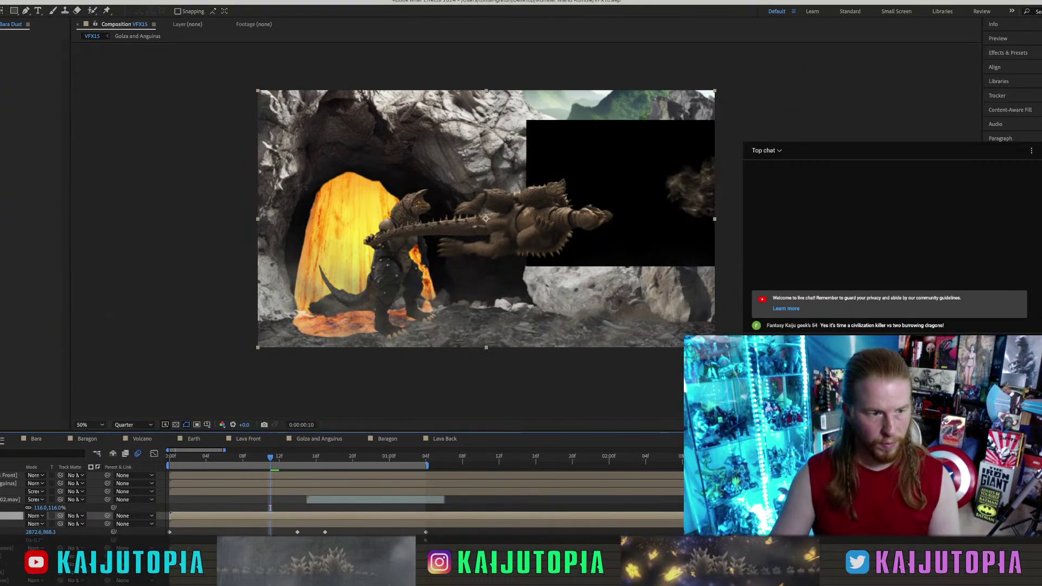
# Set the Bara Dust layer's blending mode to Screen and preview the shot from its first frame.
pyautogui.click(39, 520)
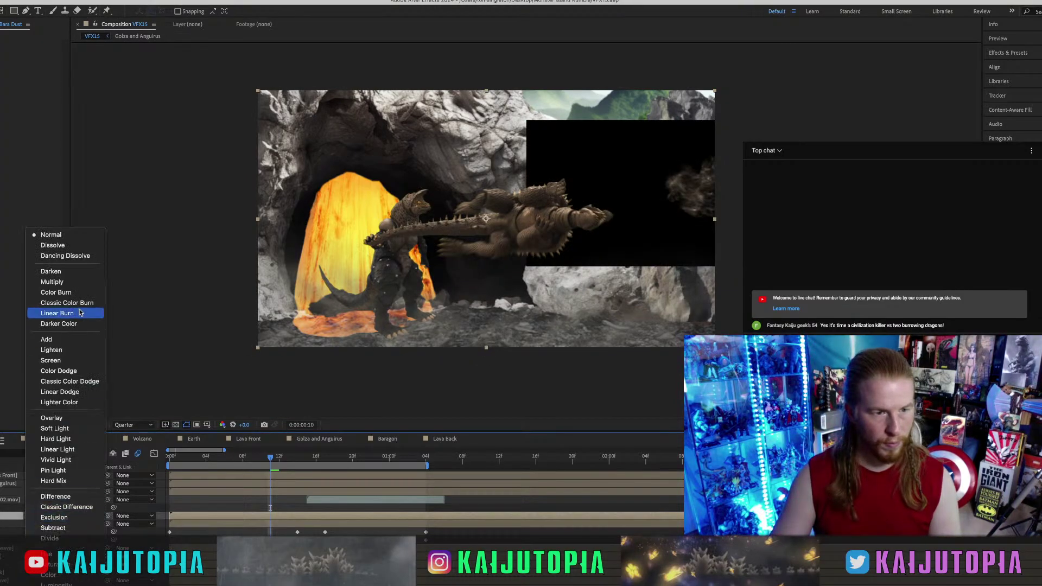
pyautogui.click(54, 361)
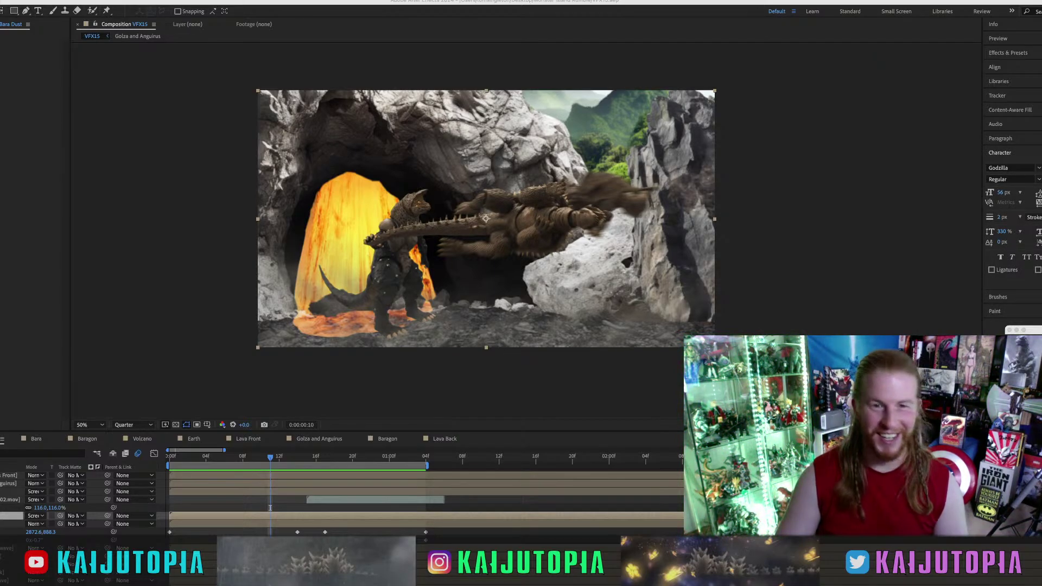
pyautogui.press('super+Tab')
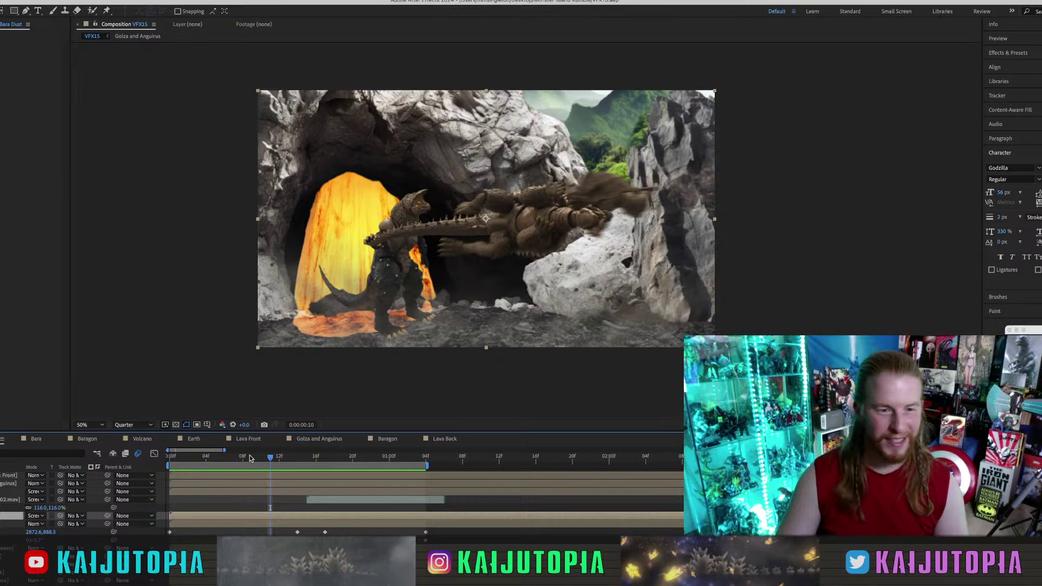
pyautogui.click(166, 458)
pyautogui.press('space')
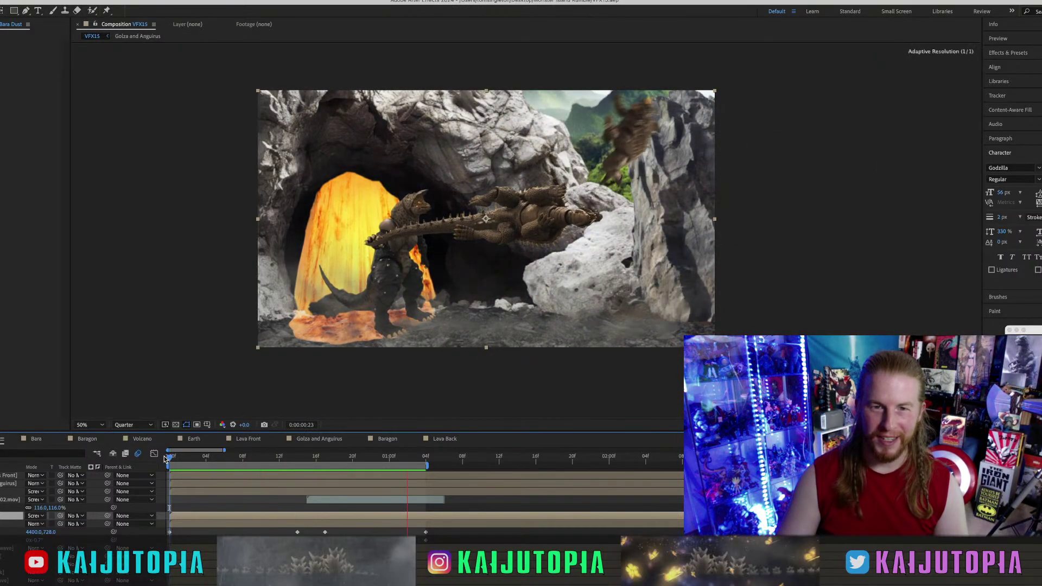
pyautogui.click(343, 458)
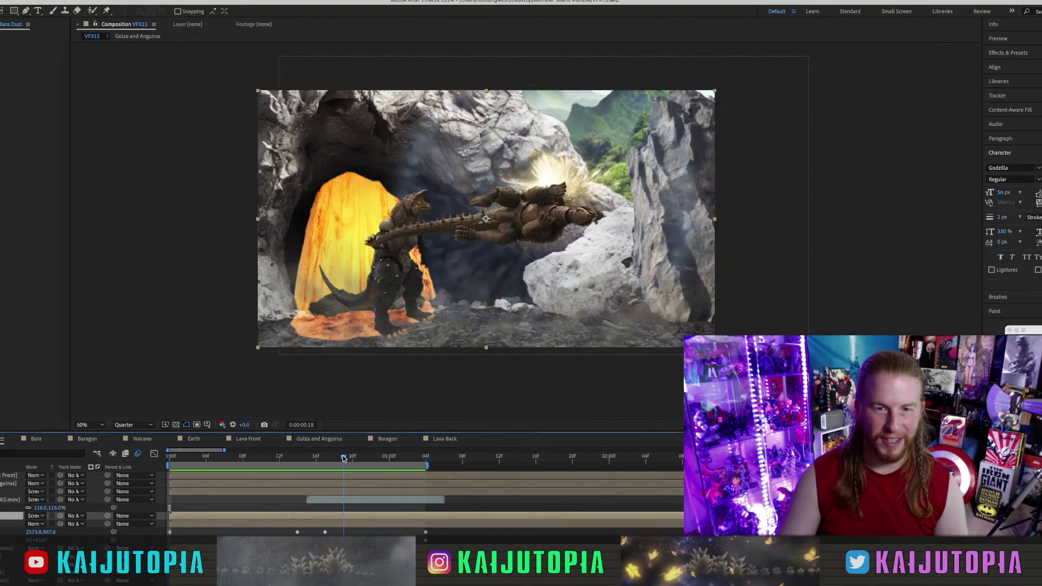
# Apply CC Toner to the Shockwave-02 footage layer and set its midtones to neutral grey (135, 135, 135).
pyautogui.click(343, 500)
pyautogui.click(87, 1)
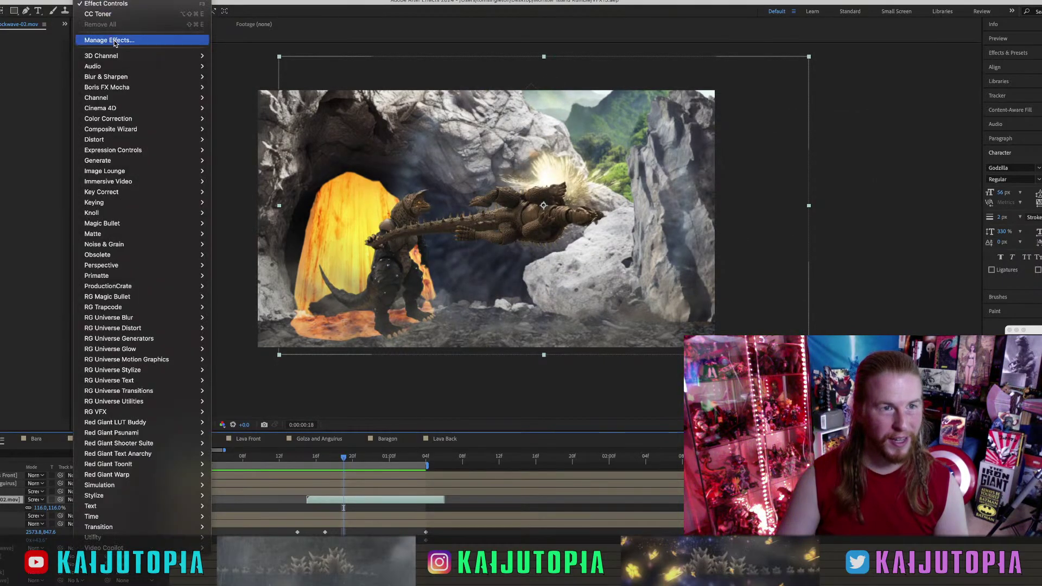
pyautogui.click(111, 15)
pyautogui.click(2, 76)
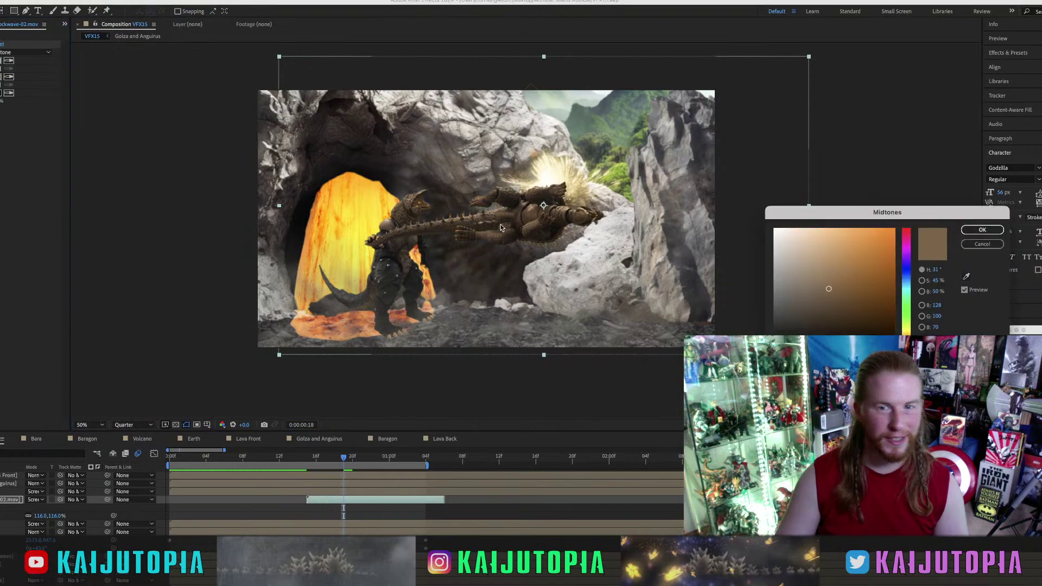
pyautogui.moveTo(757, 313); pyautogui.dragTo(752, 303)
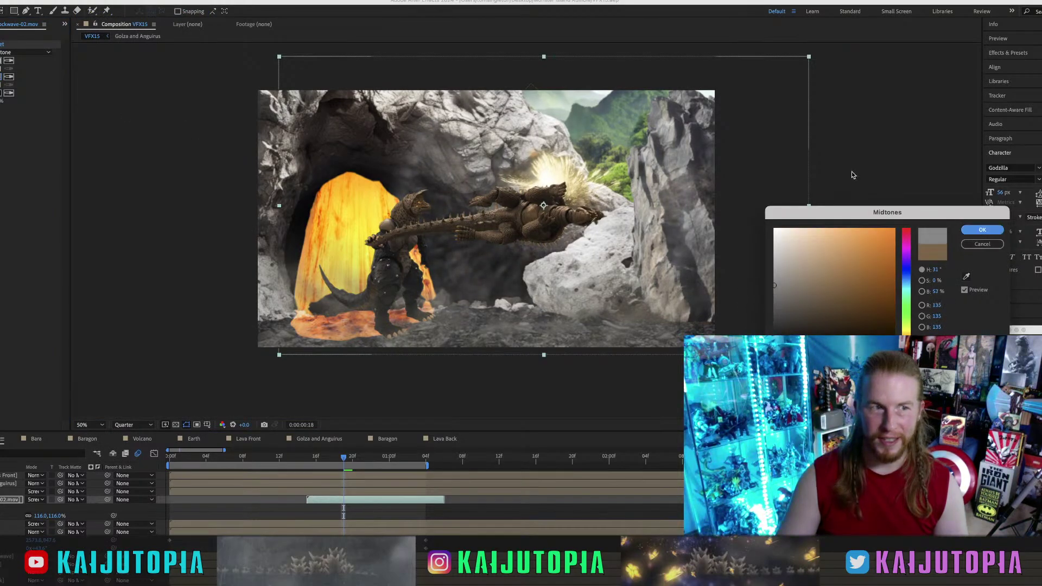
pyautogui.press('Return')
# Add a Camera Lens Blur effect to the Shockwave-02 footage layer.
pyautogui.click(87, 1)
pyautogui.moveTo(118, 77)
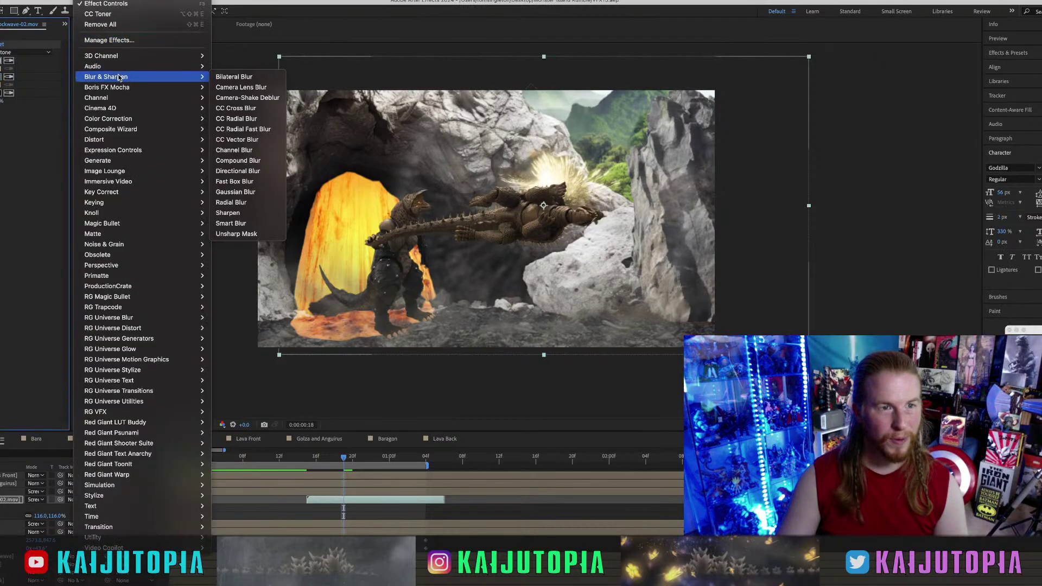
pyautogui.click(227, 90)
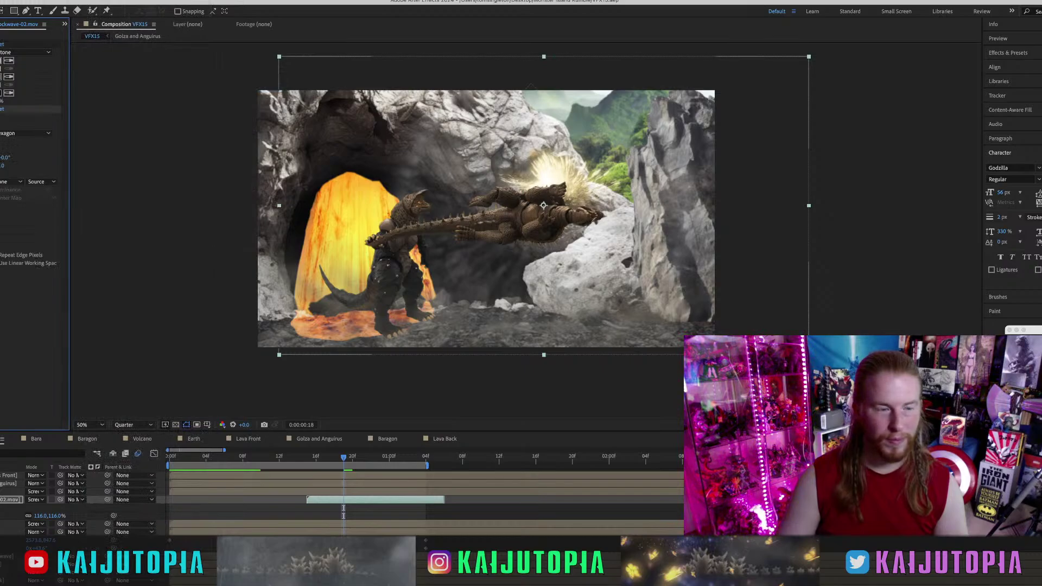
# Pre-compose the Shockwave-02 layer with all its attributes as Shockwave and set the new layer's blending mode to Screen.
pyautogui.click(1, 516)
pyautogui.click(61, 1)
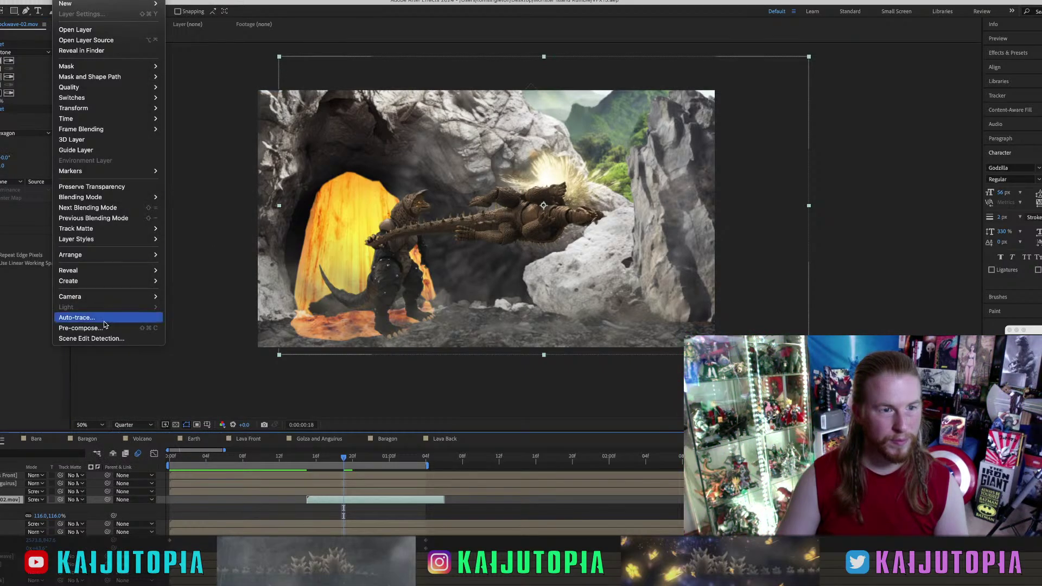
pyautogui.click(107, 331)
pyautogui.write('Shock')
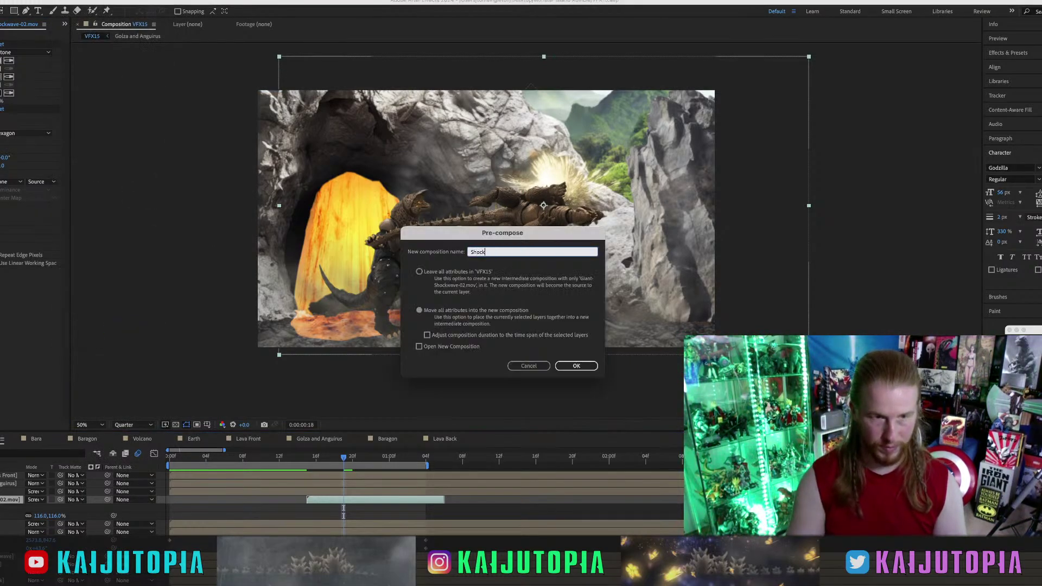
pyautogui.write('wave')
pyautogui.press('Return')
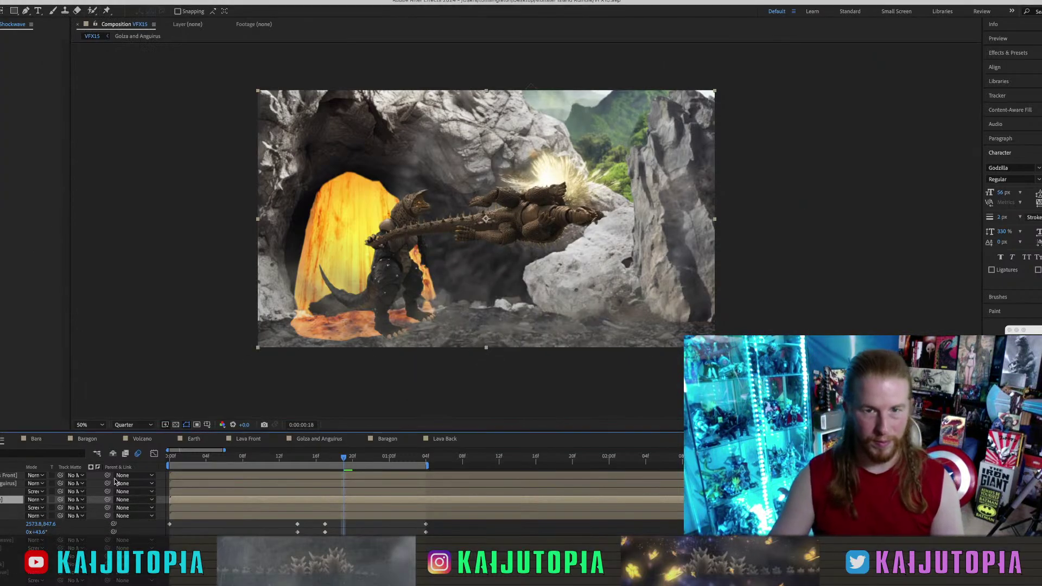
pyautogui.click(35, 497)
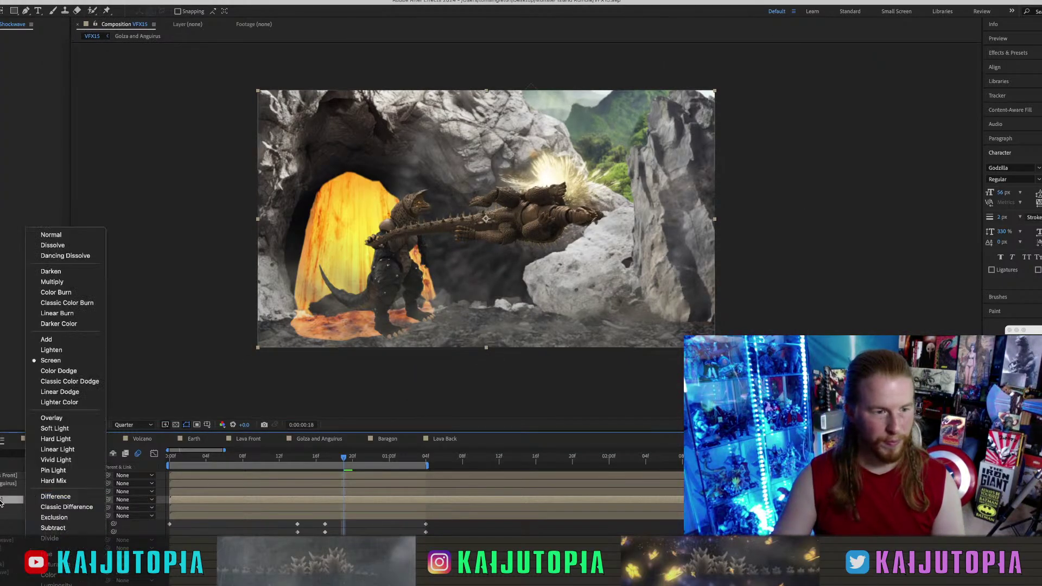
pyautogui.click(36, 499)
pyautogui.click(36, 500)
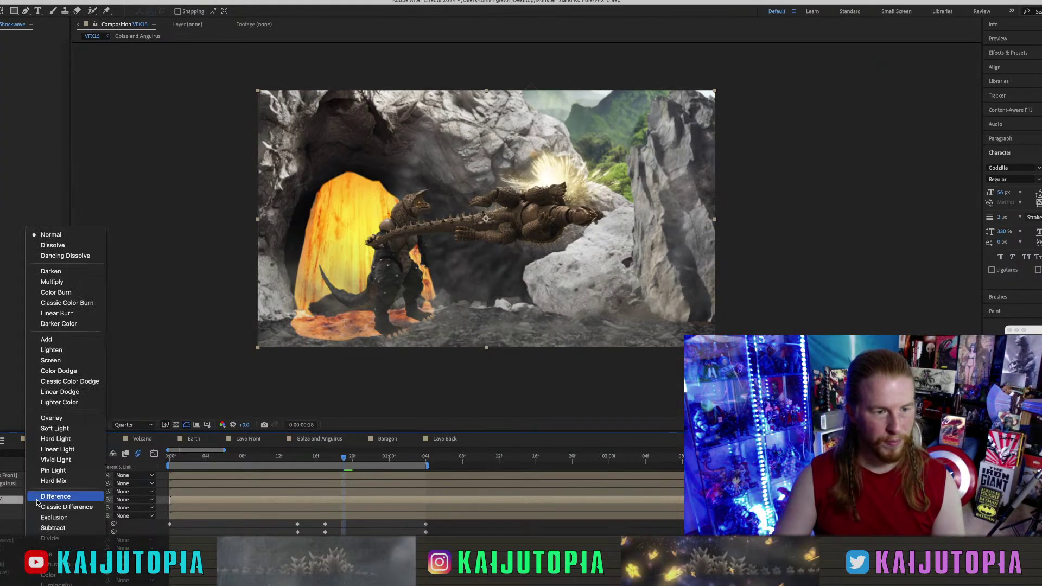
pyautogui.click(43, 360)
# Play the shot from the start and scrub to 0:00:01:00 to check the blended shockwave.
pyautogui.moveTo(216, 459); pyautogui.dragTo(169, 458)
pyautogui.press('F2')
pyautogui.press('space')
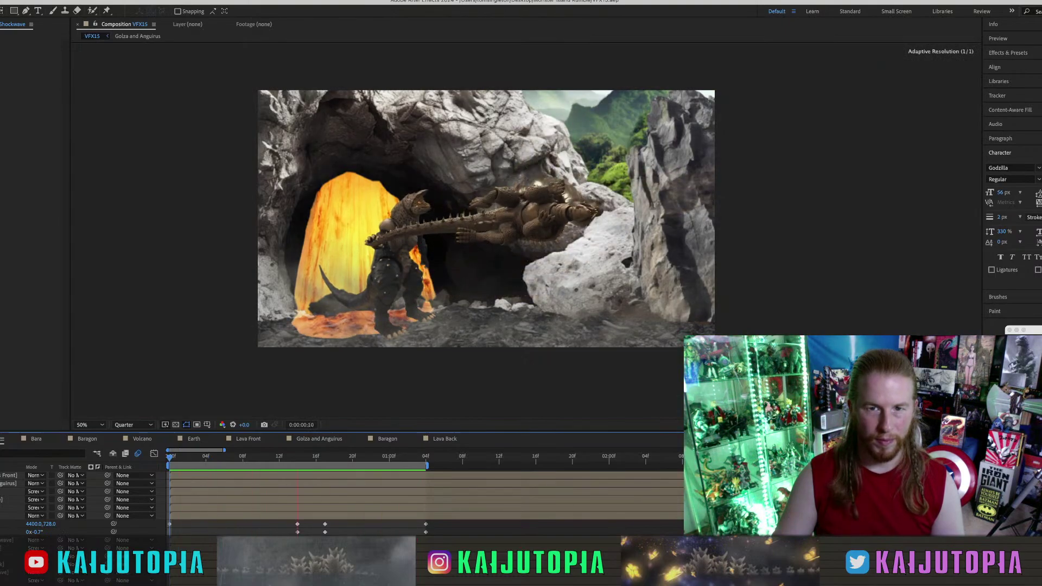
pyautogui.press('space')
pyautogui.press('space')
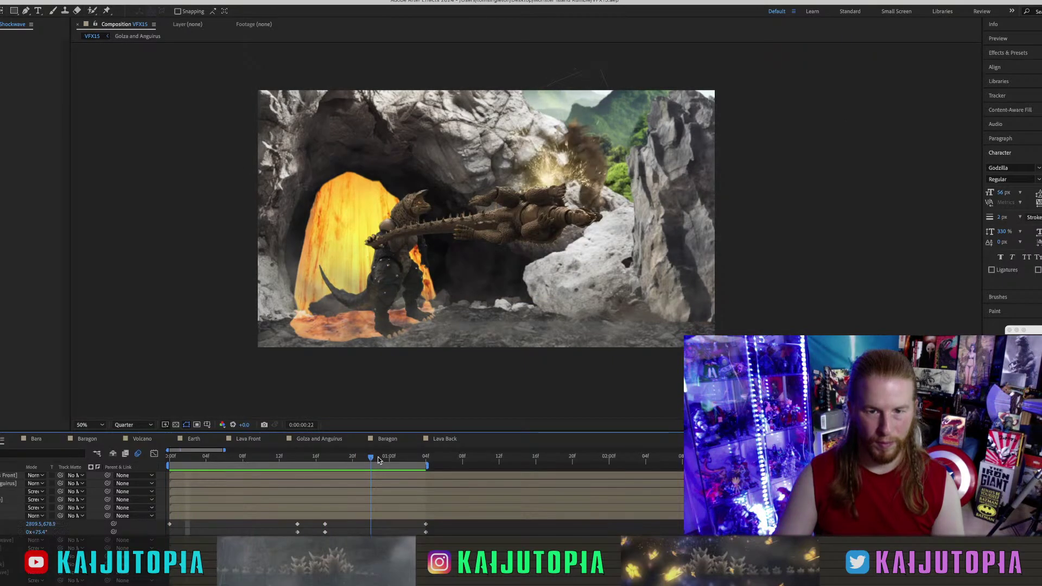
pyautogui.moveTo(378, 457); pyautogui.dragTo(400, 457)
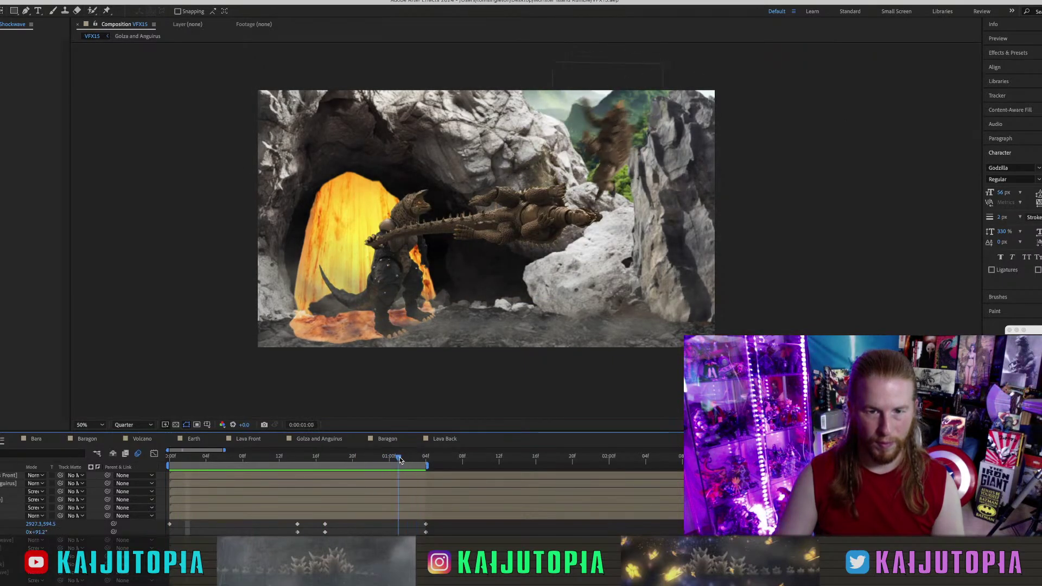
# Open the Dirt Shockwave composition, shift its shockwave footage to the right, and return to VFX15.
pyautogui.doubleClick(229, 540)
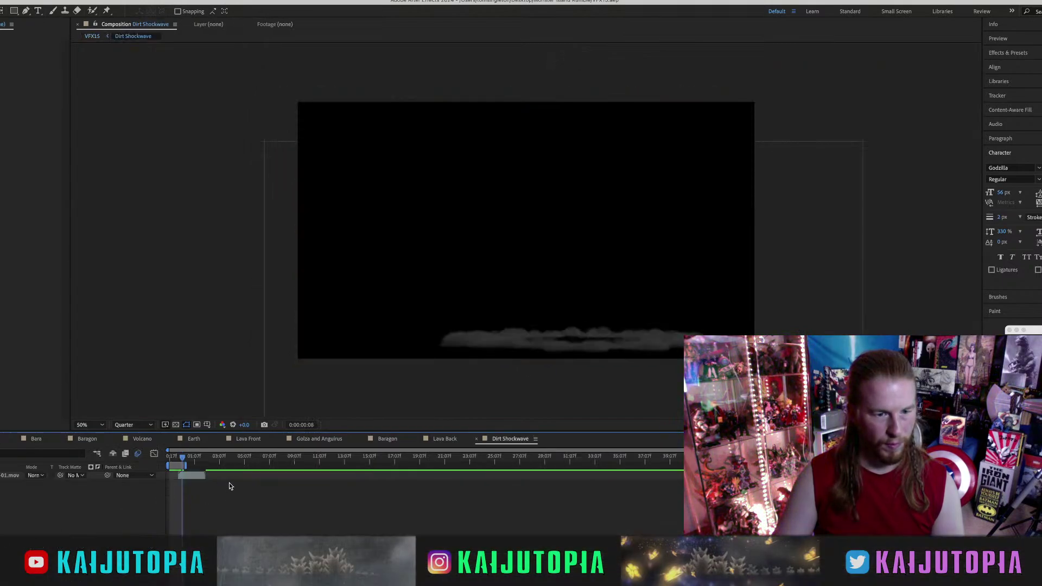
pyautogui.click(190, 476)
pyautogui.press('p')
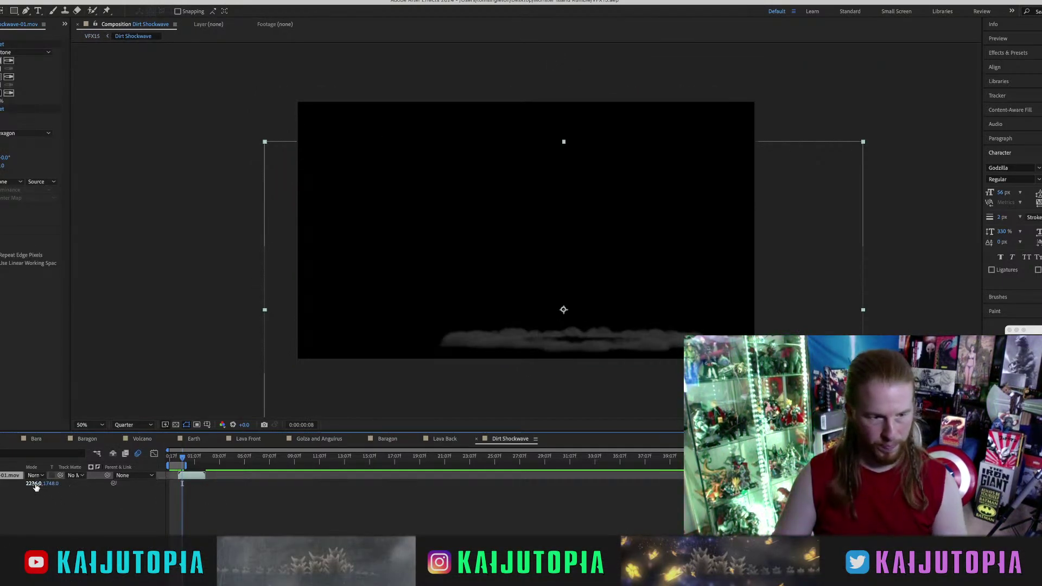
pyautogui.moveTo(34, 484); pyautogui.dragTo(83, 485)
pyautogui.click(2, 439)
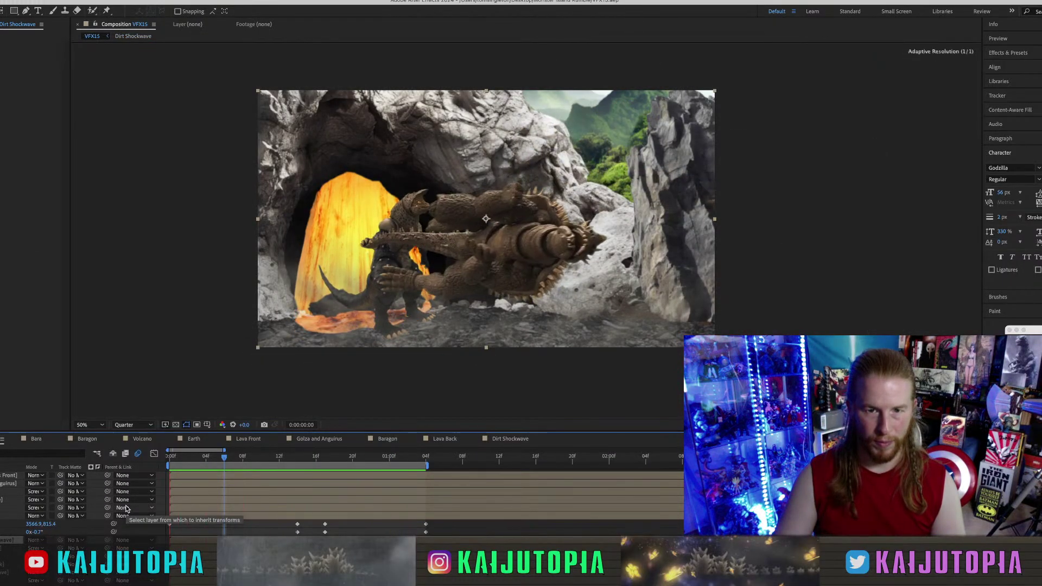
# Preview the shot with the moved dirt shockwave and extend the work area's end to 0:00:01:05.
pyautogui.press('space')
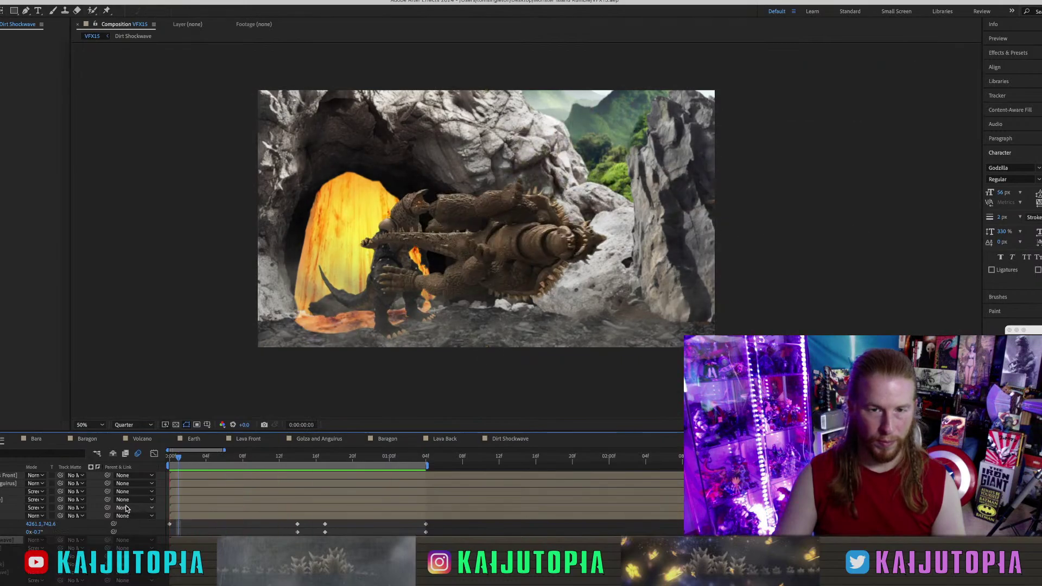
pyautogui.press('space')
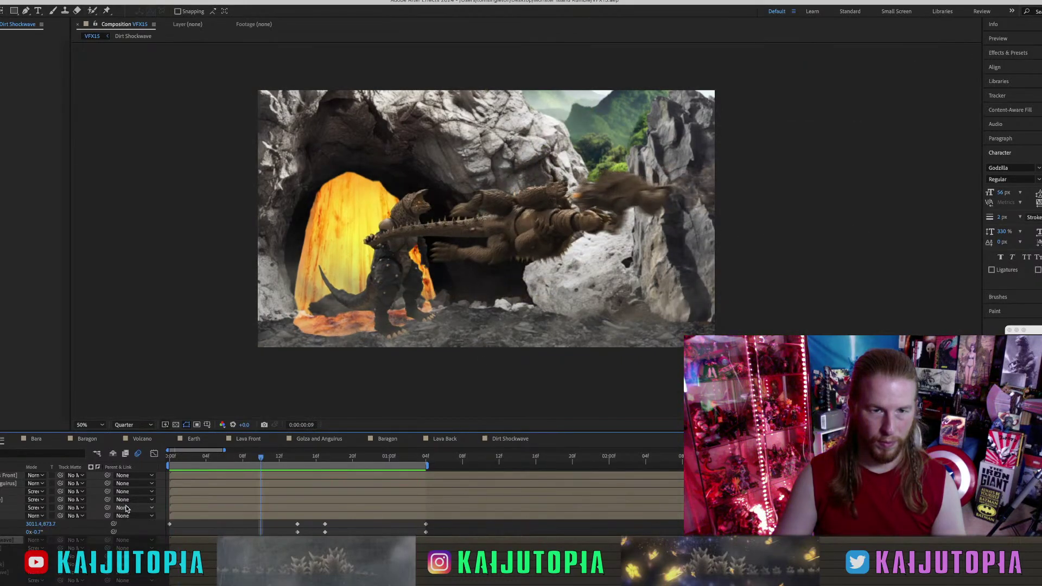
pyautogui.press('space')
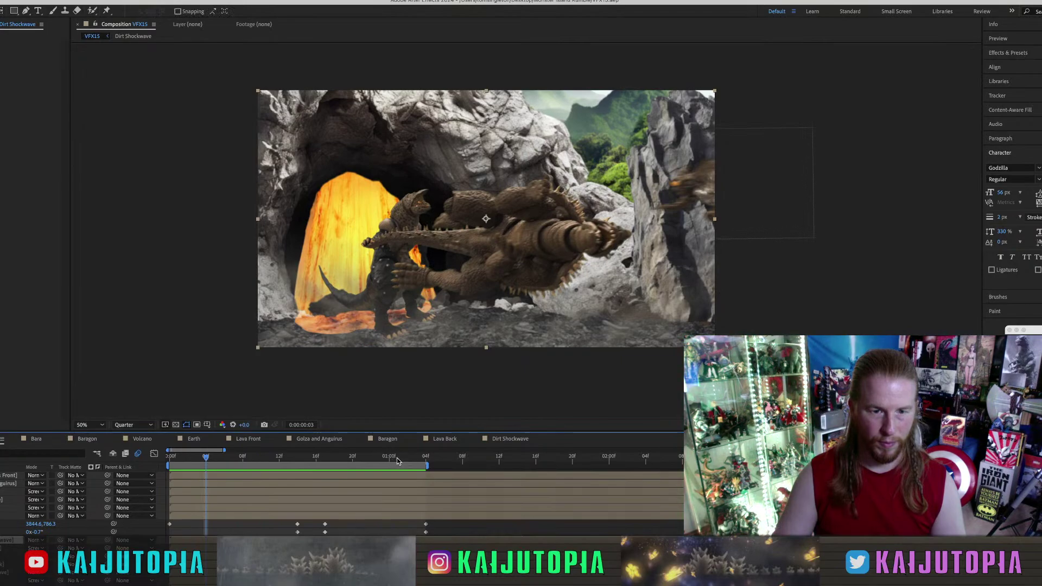
pyautogui.moveTo(397, 460); pyautogui.dragTo(431, 462)
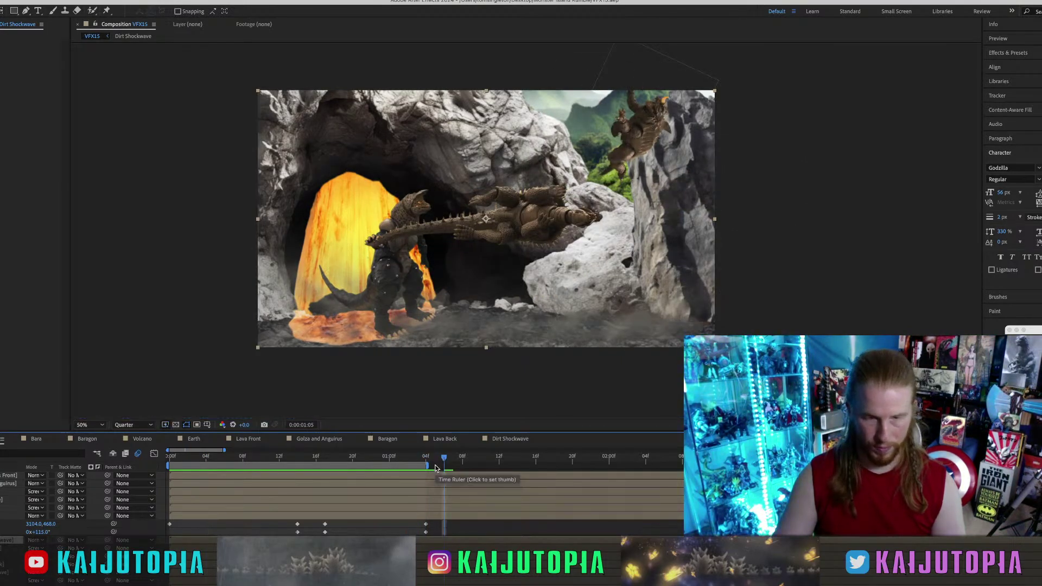
pyautogui.press('n')
# At 0:00:01:06, keyframe Baragon rotated to about 133° and moved up and outward to about 3608, 144.
pyautogui.click(426, 524)
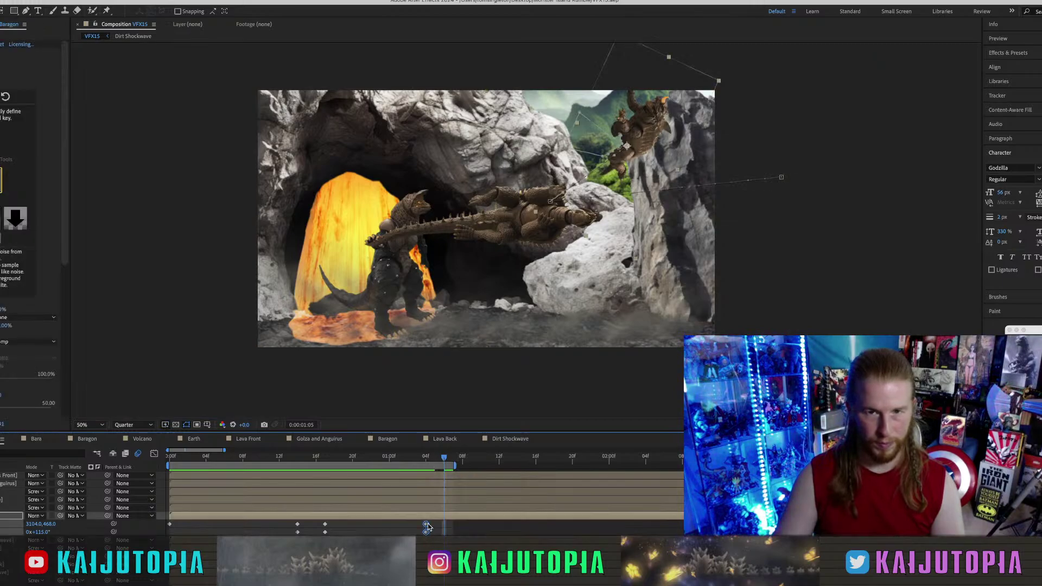
pyautogui.moveTo(444, 523); pyautogui.dragTo(421, 532)
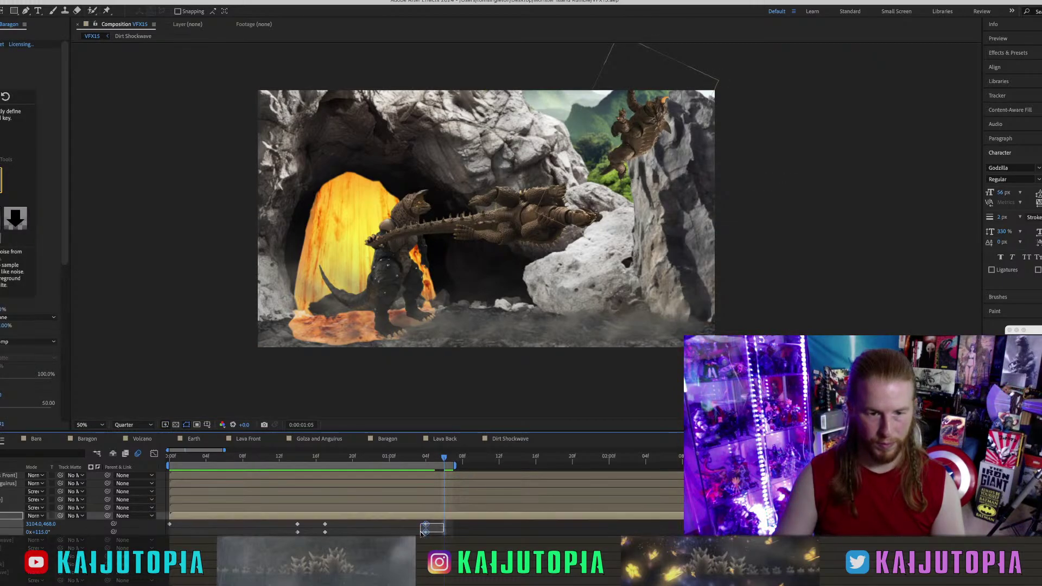
pyautogui.moveTo(405, 455); pyautogui.dragTo(453, 460)
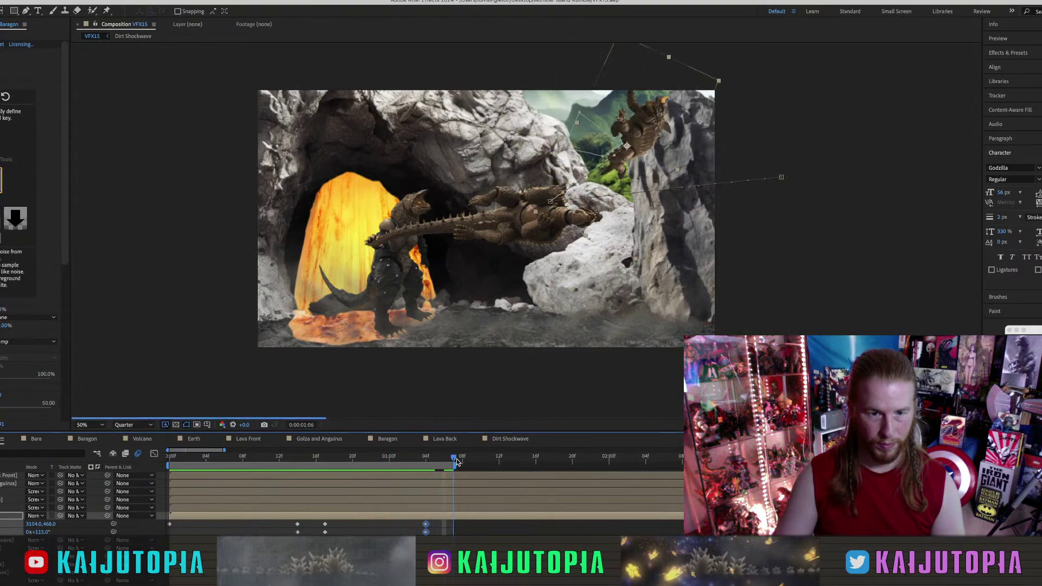
pyautogui.click(455, 522)
pyautogui.press('w')
pyautogui.click(673, 102)
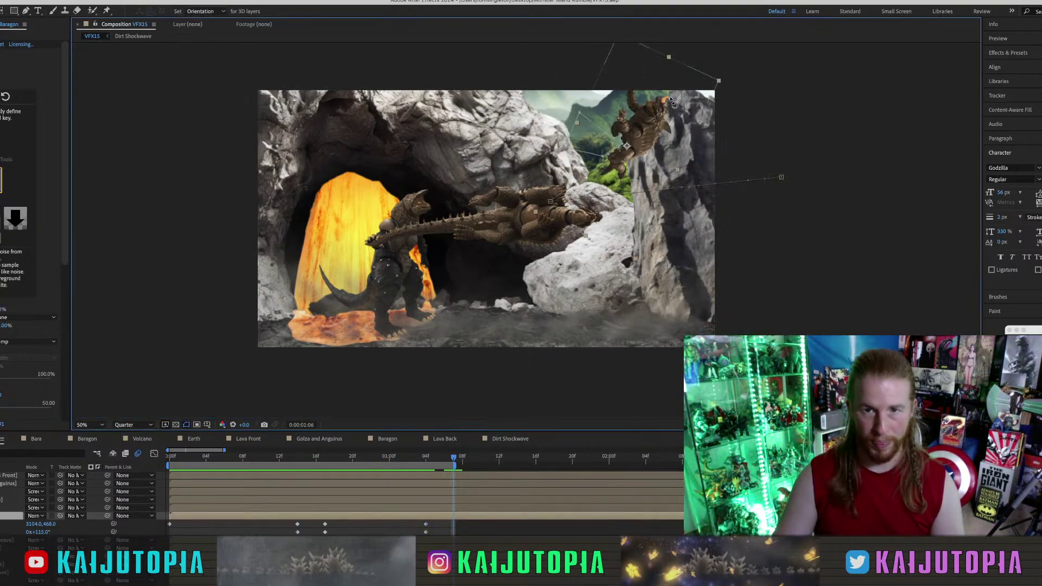
pyautogui.moveTo(675, 107); pyautogui.dragTo(732, 86)
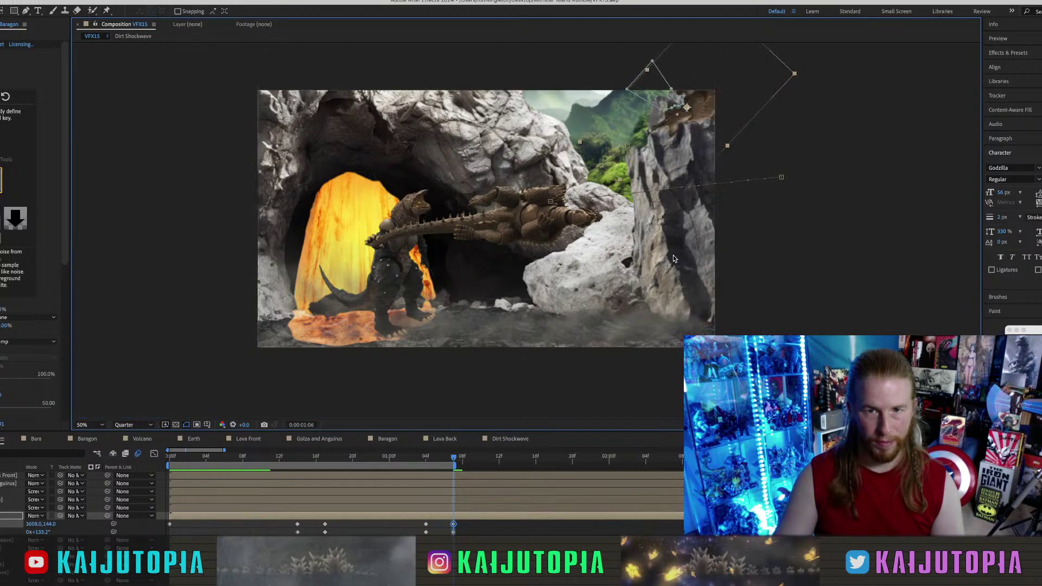
# Refine Baragon's end pose to about 160° rotation and position 3620, 80, and delete the previous end keyframes.
pyautogui.press('w')
pyautogui.moveTo(756, 139); pyautogui.dragTo(744, 100)
pyautogui.press('v')
pyautogui.moveTo(416, 522); pyautogui.dragTo(429, 534)
pyautogui.press('Delete')
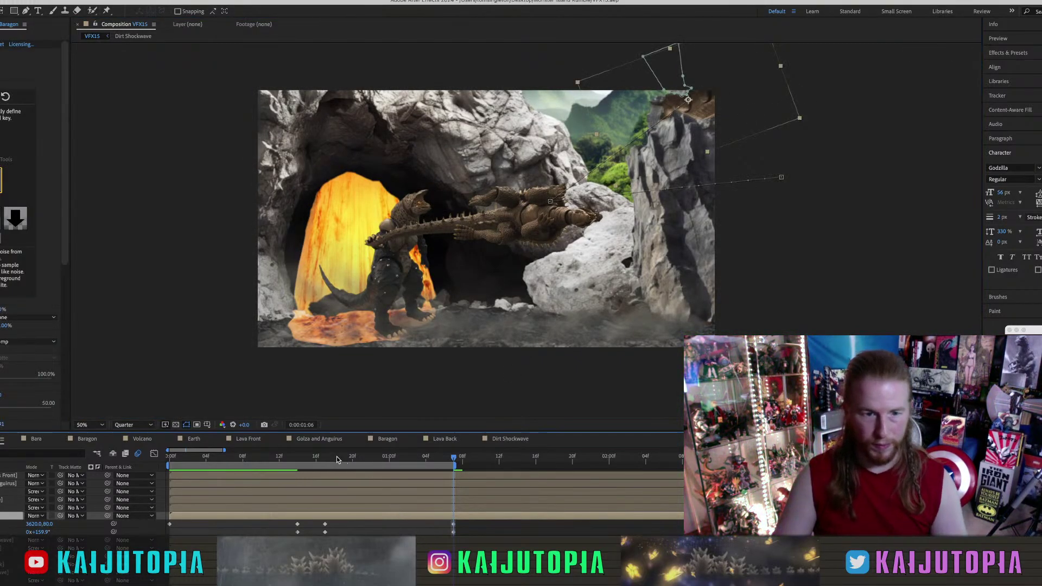
# Play the shot to review Baragon's extended knockback, and open the Golza and Anguirus composition.
pyautogui.moveTo(336, 457); pyautogui.dragTo(324, 456)
pyautogui.click(367, 531)
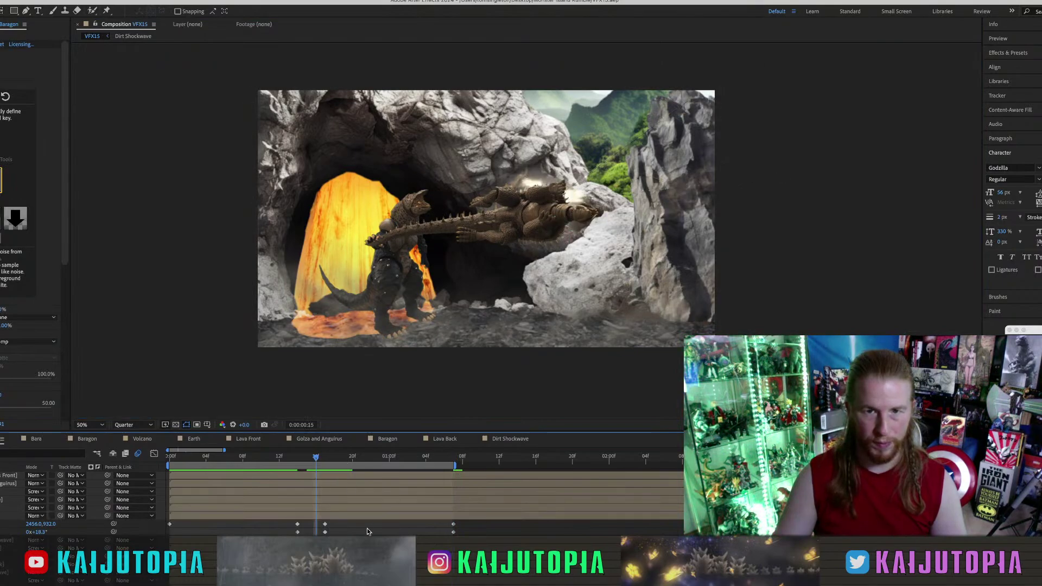
pyautogui.press('space')
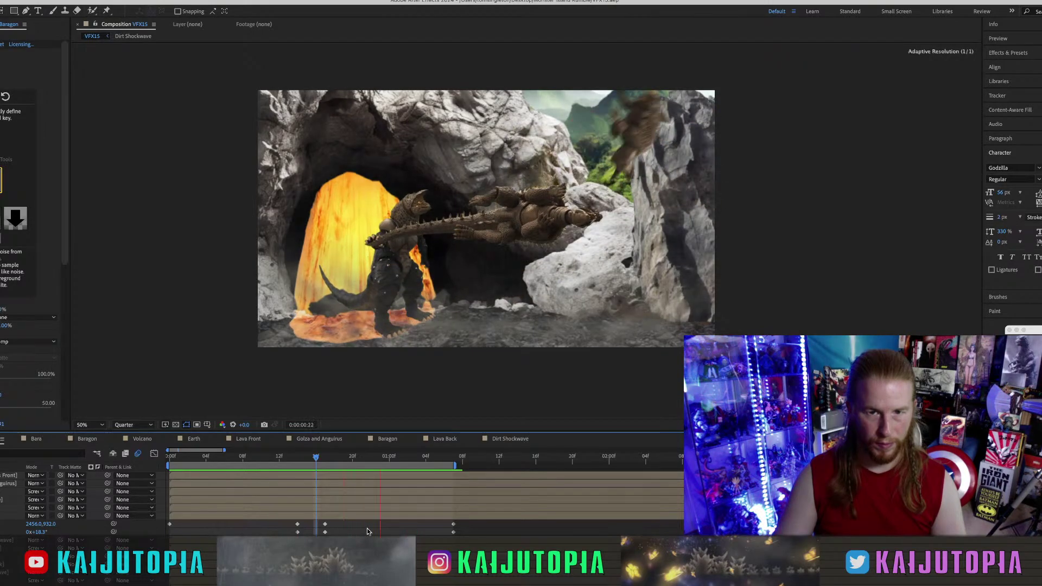
pyautogui.press('space')
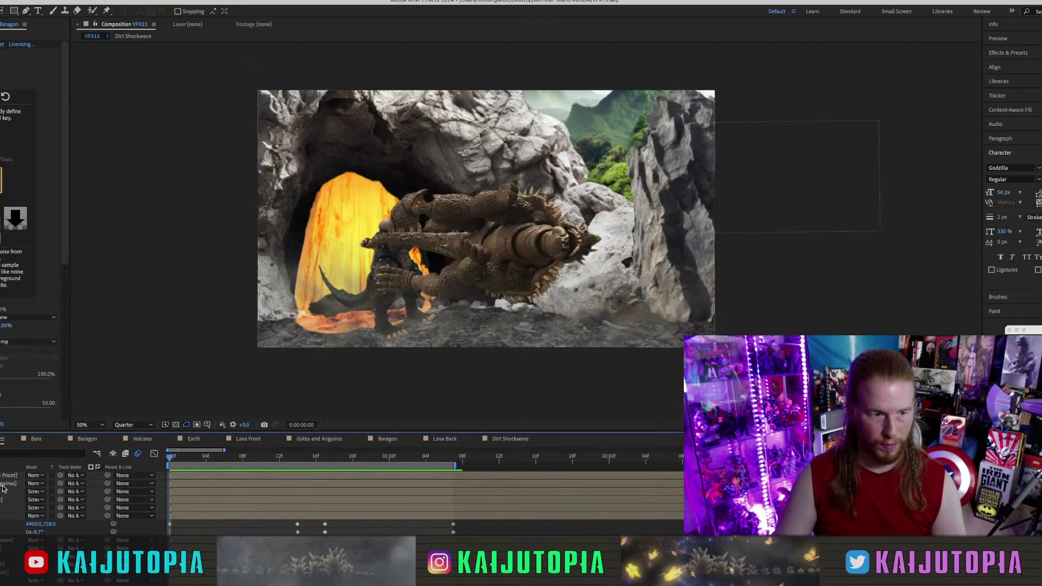
pyautogui.doubleClick(2, 486)
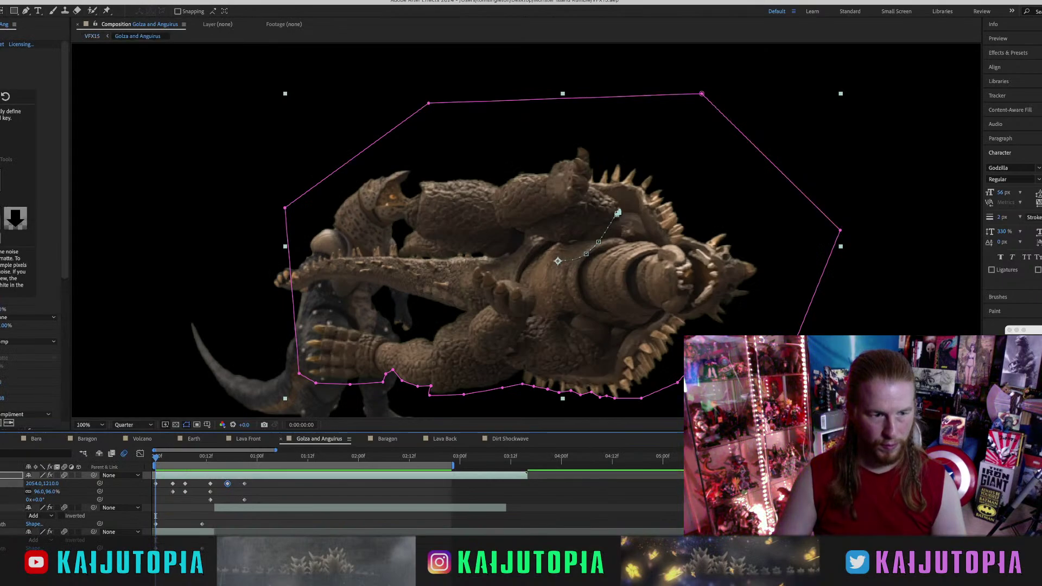
# At 0:00:01:06 in the Golza and Anguirus composition, keyframe Anguirus's rotation to about 8.8°, and return to VFX15.
pyautogui.click(3, 439)
pyautogui.click(452, 459)
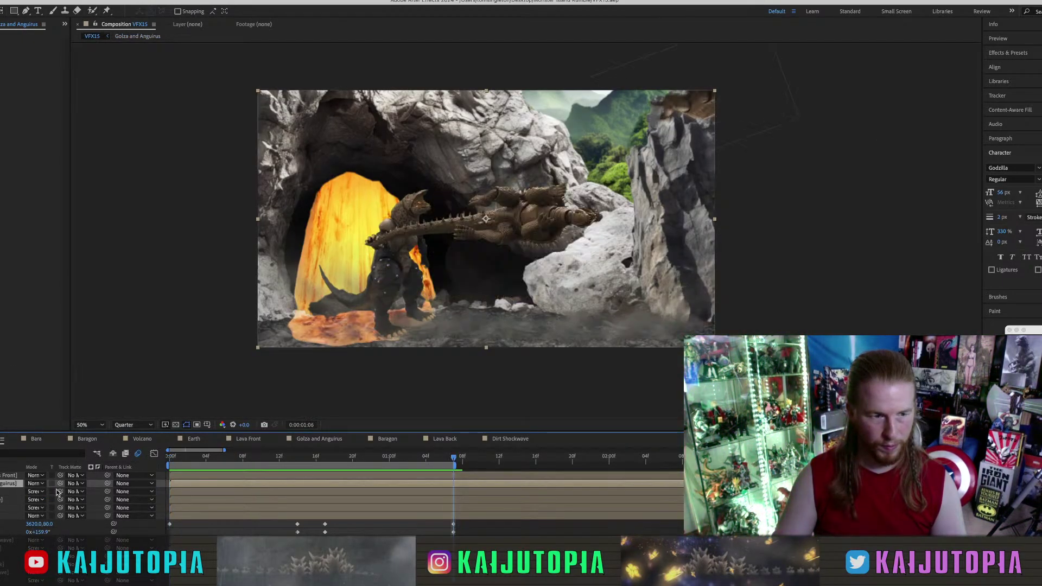
pyautogui.doubleClick(11, 486)
pyautogui.click(309, 487)
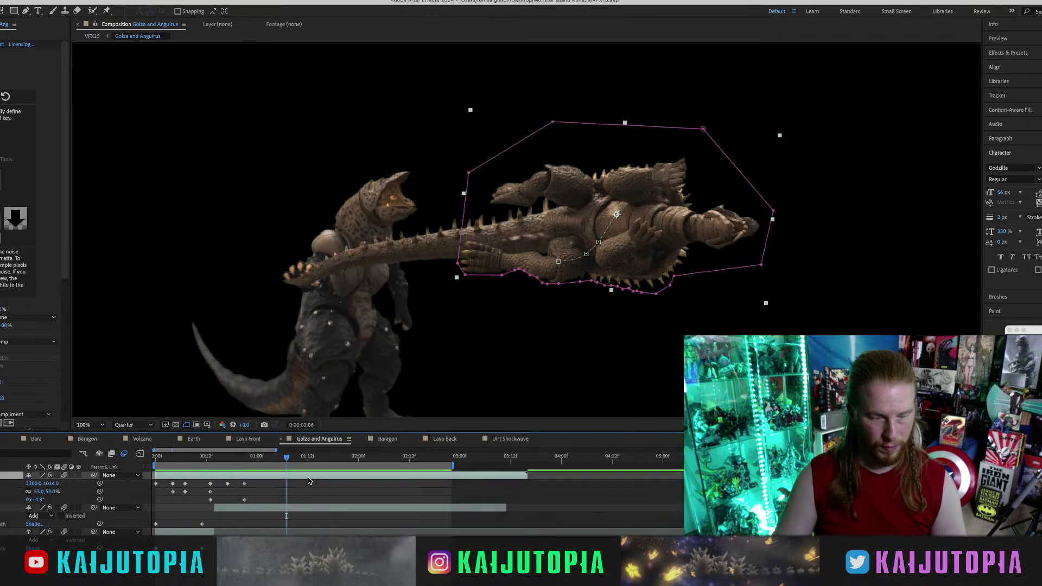
pyautogui.moveTo(717, 228); pyautogui.dragTo(716, 239)
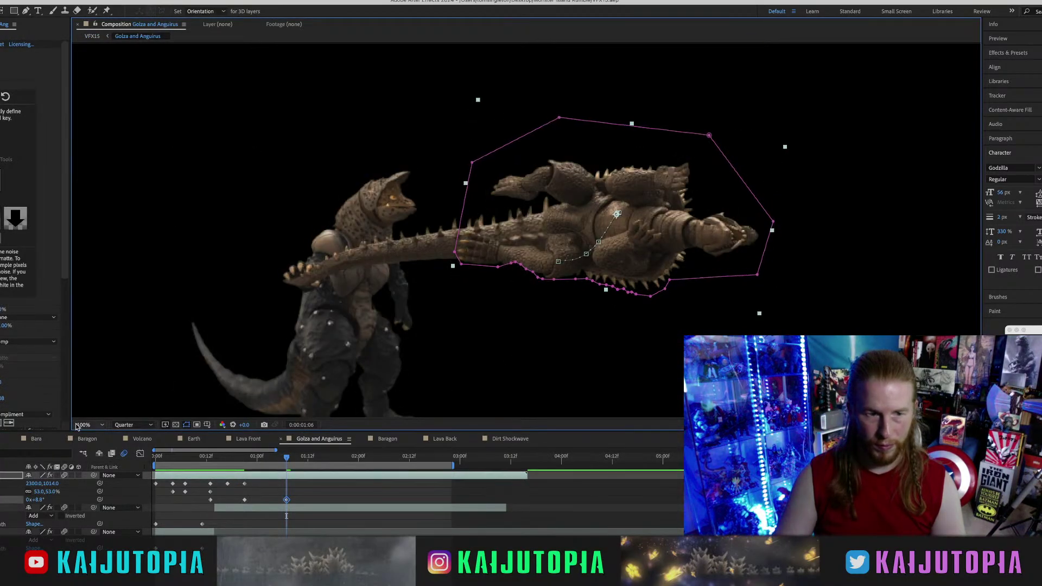
pyautogui.press('v')
pyautogui.click(2, 441)
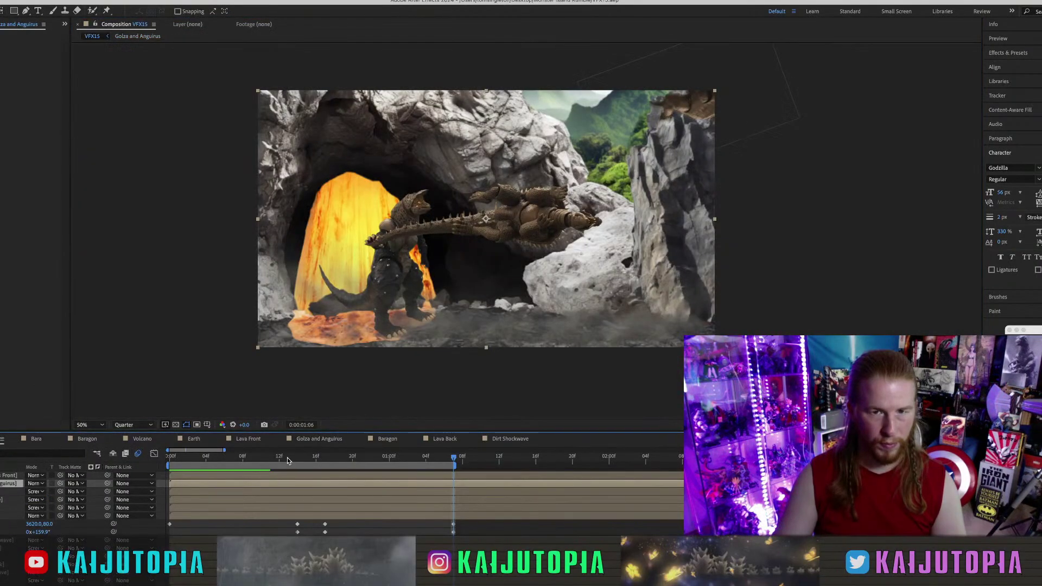
# Play VFX15 and the nested Golza and Anguirus composition to review Anguirus's extended rotation.
pyautogui.press('space')
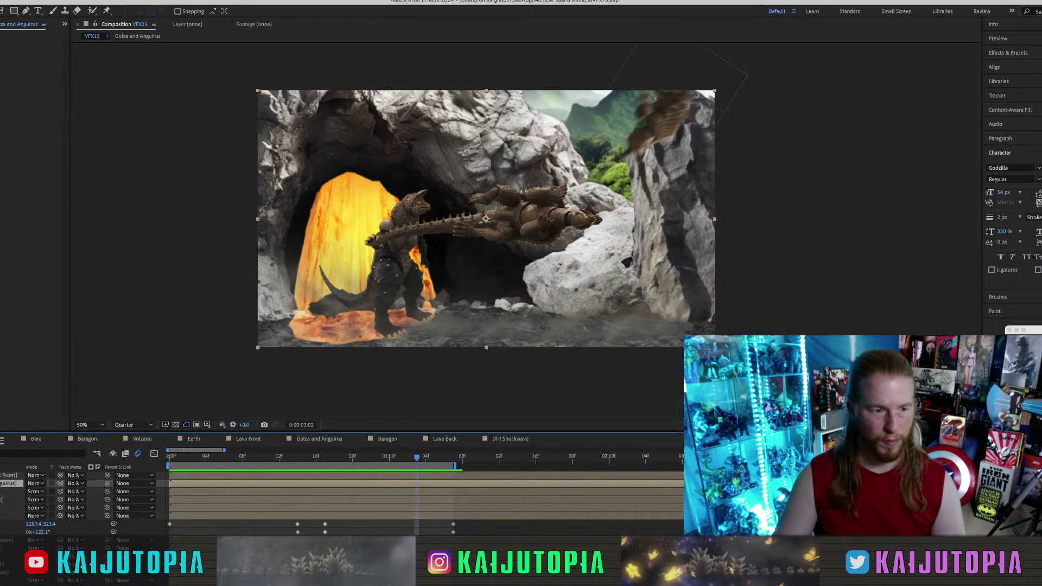
pyautogui.doubleClick(11, 483)
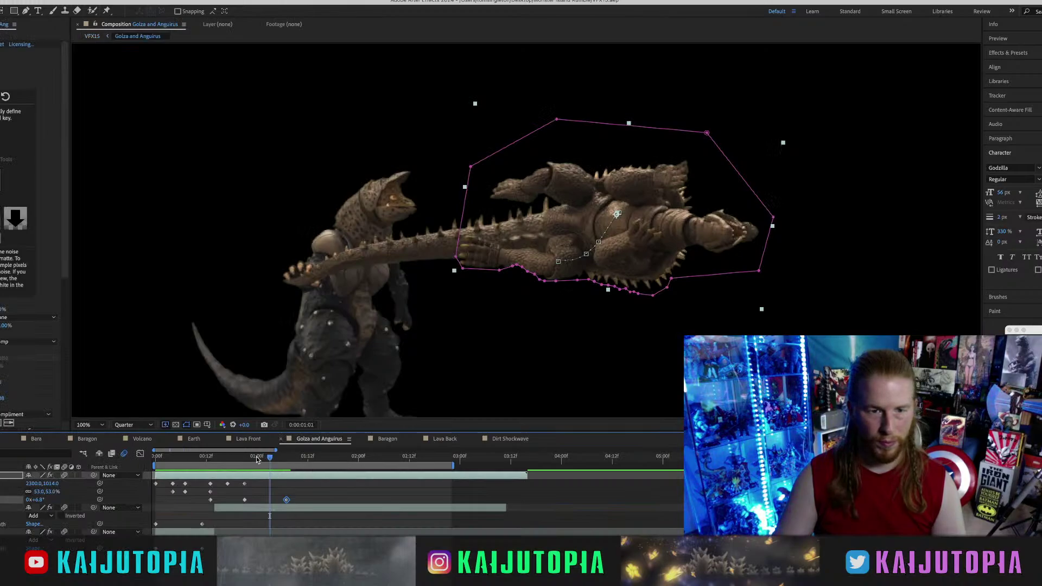
pyautogui.press('Home')
pyautogui.moveTo(156, 460); pyautogui.dragTo(230, 464)
pyautogui.press('space')
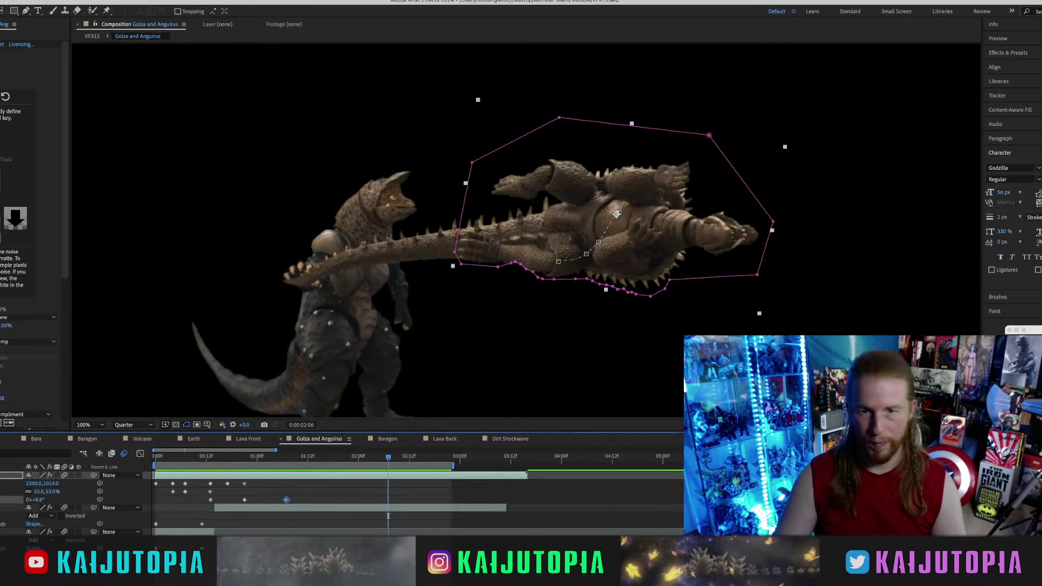
pyautogui.click(241, 458)
pyautogui.moveTo(242, 458); pyautogui.dragTo(79, 461)
pyautogui.press('space')
pyautogui.press('space')
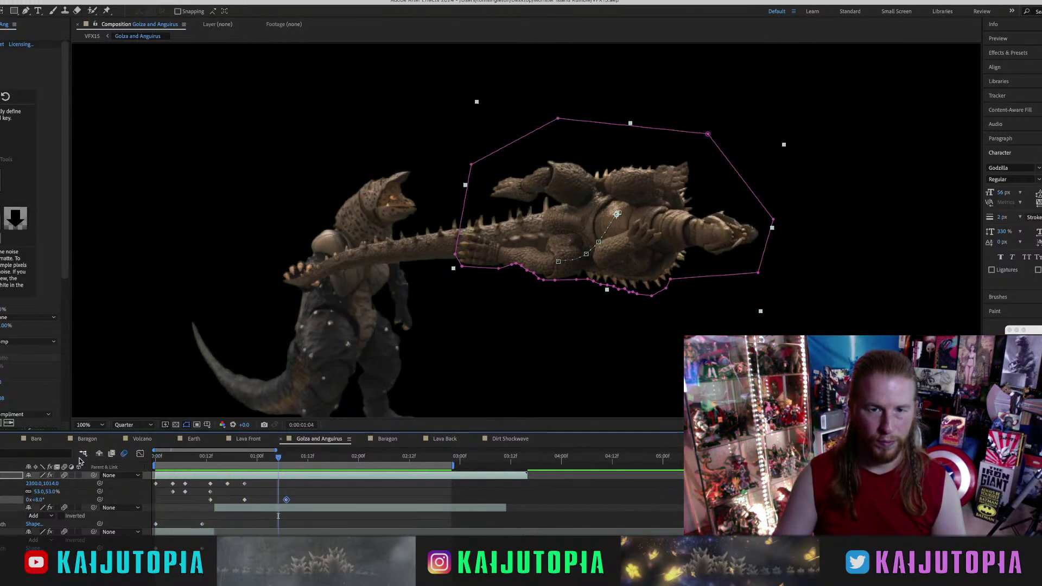
pyautogui.press('space')
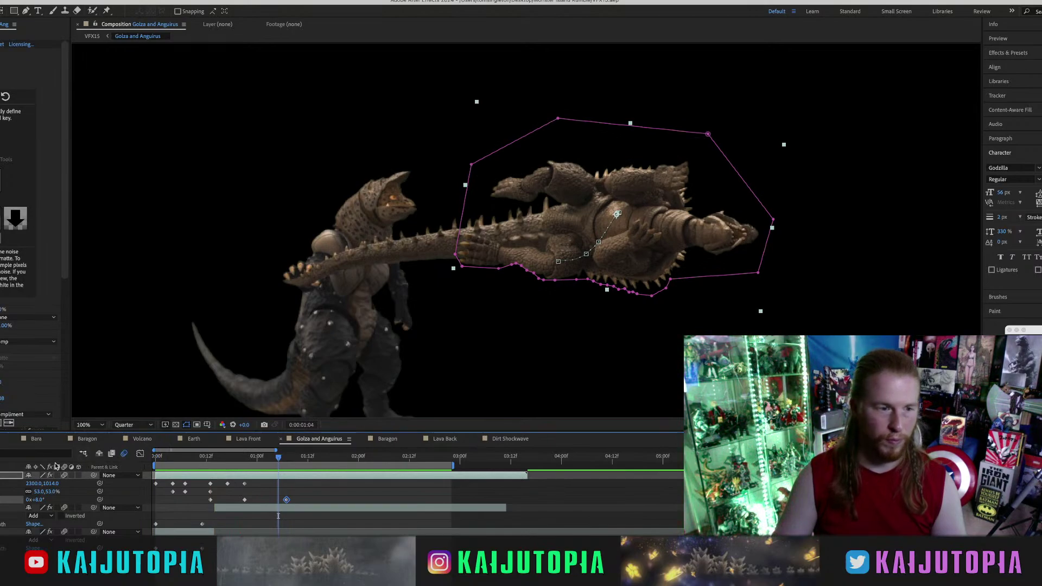
# Replay and step through the knockback in VFX15, and save the project.
pyautogui.click(2, 438)
pyautogui.click(264, 530)
pyautogui.press('space')
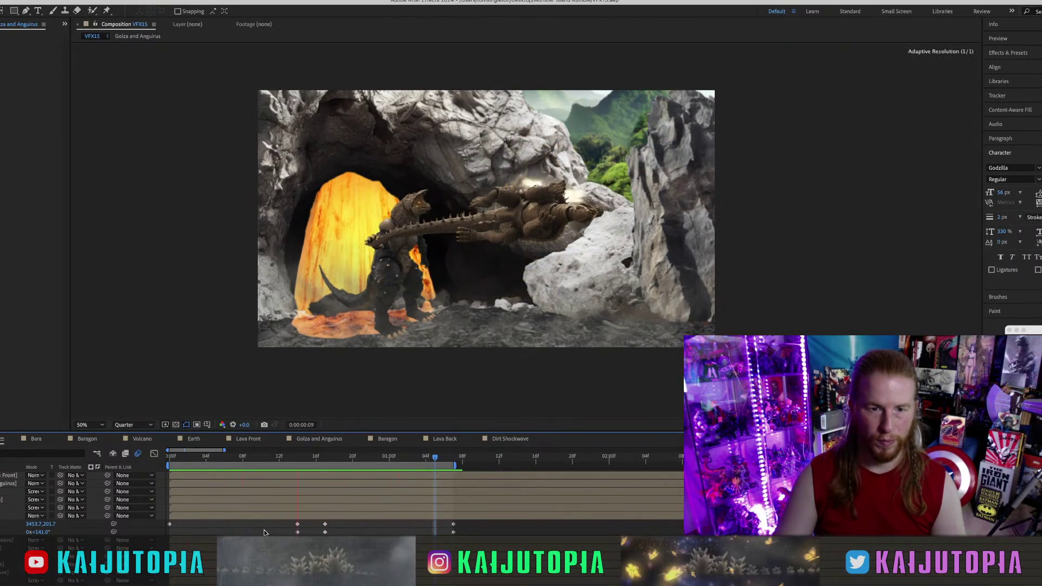
pyautogui.press('space')
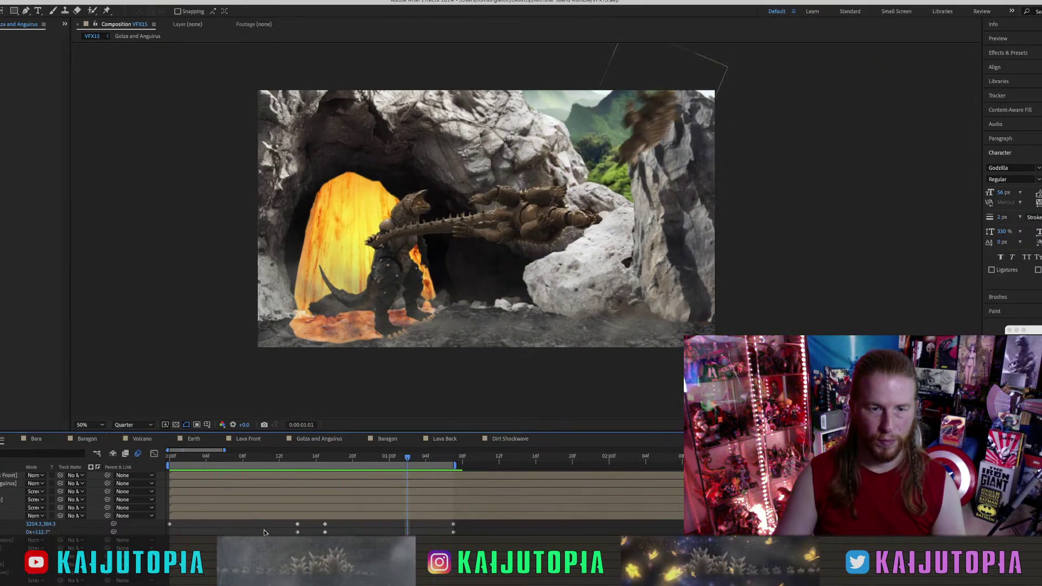
pyautogui.press('pageup')
pyautogui.press('pageup')
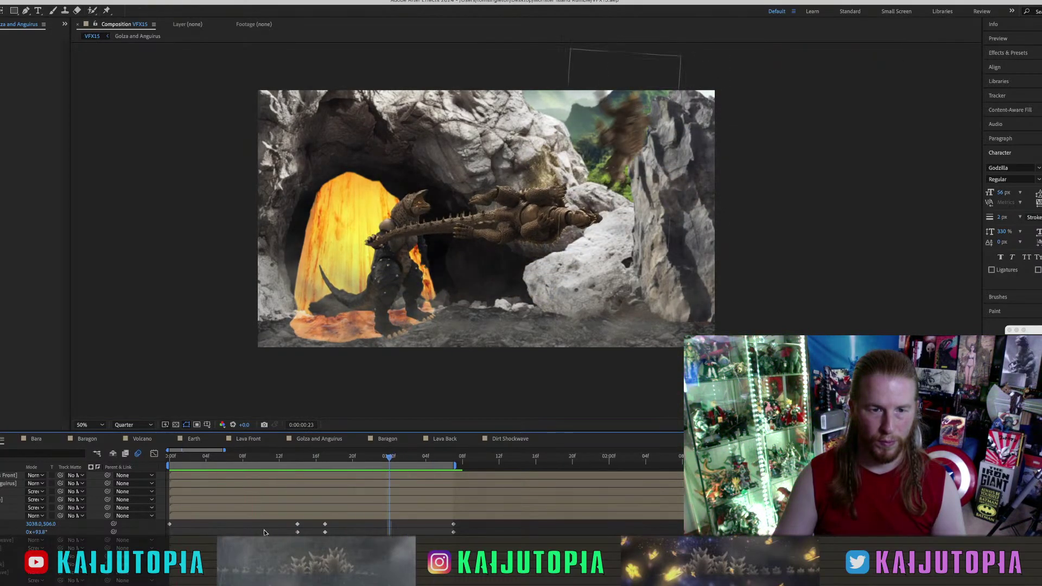
pyautogui.press('Home')
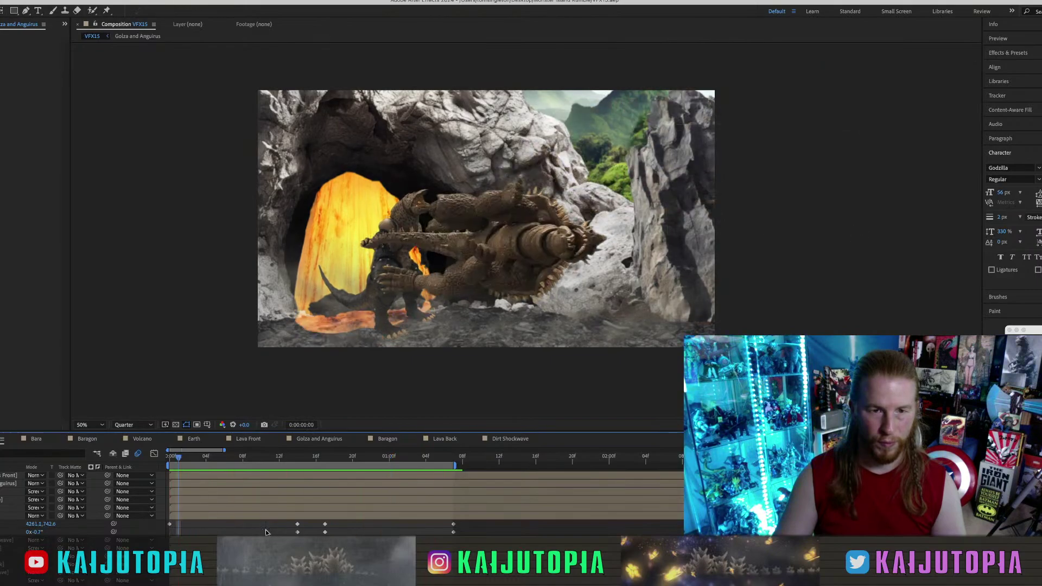
pyautogui.press('space')
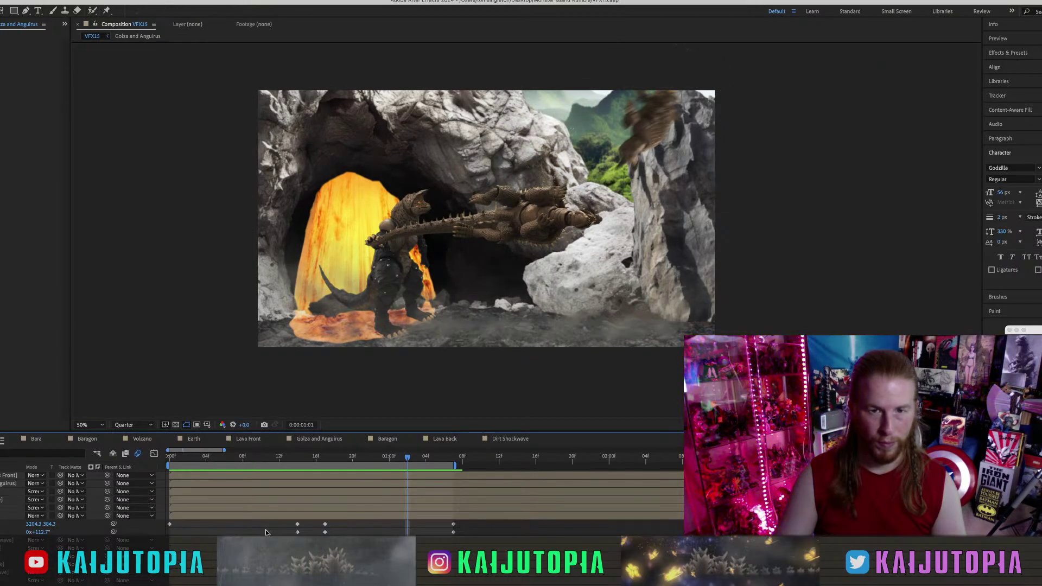
pyautogui.press('space')
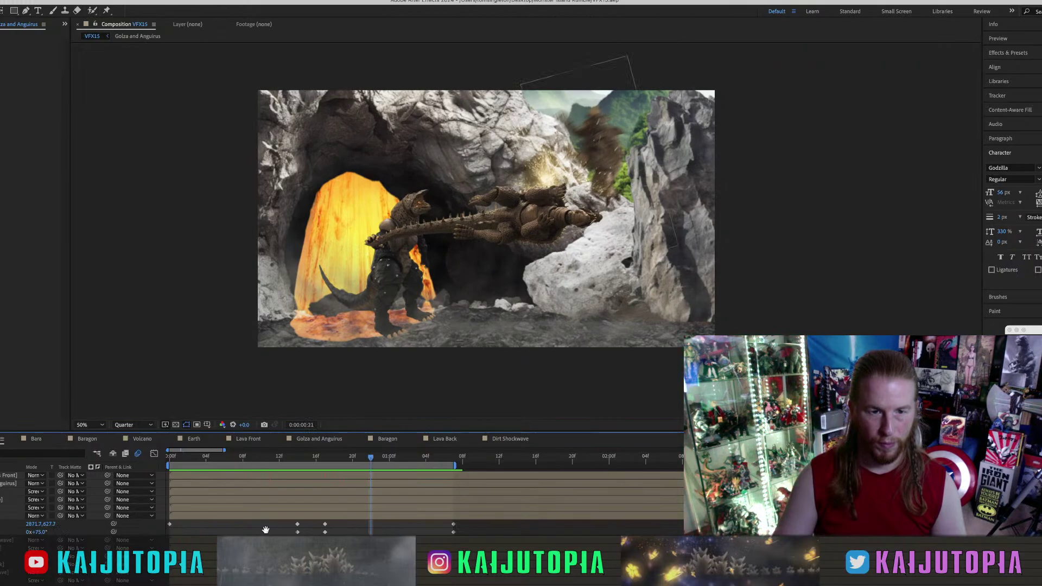
pyautogui.press('space')
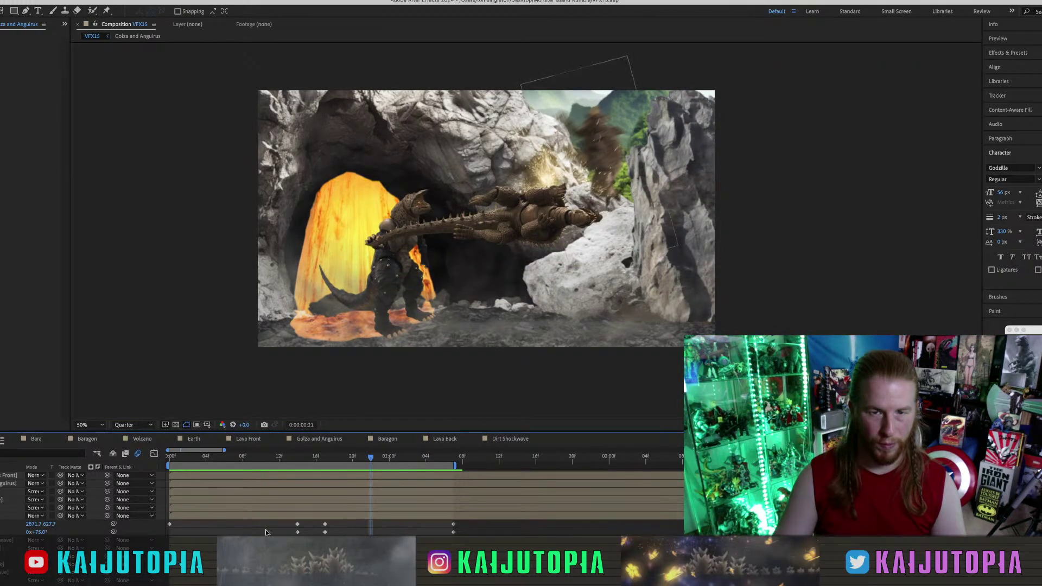
pyautogui.press('super+s')
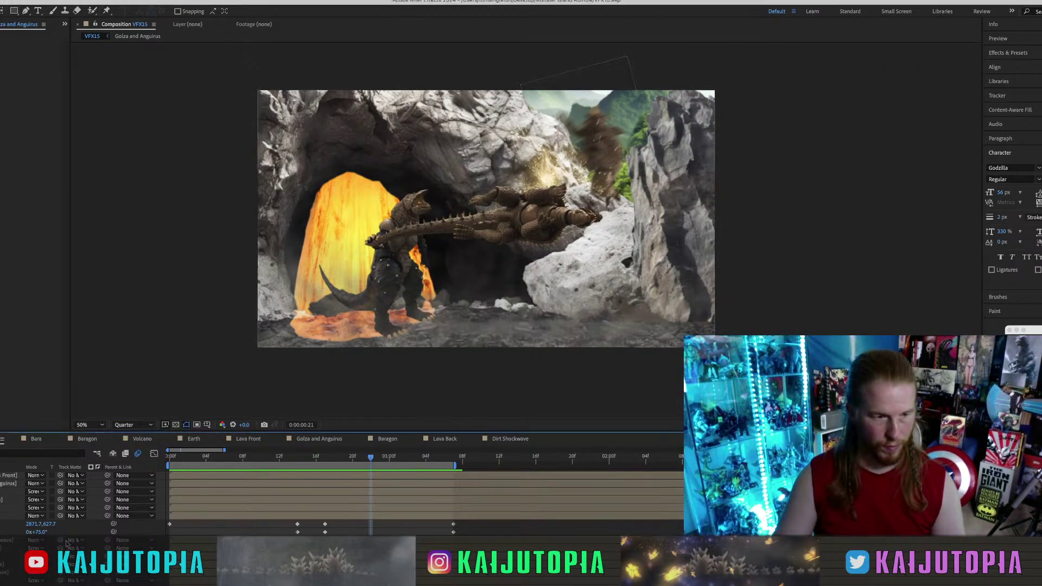
# Apply a Camera Lens Blur effect to the Golza and Anguirus layer in VFX15.
pyautogui.click(12, 483)
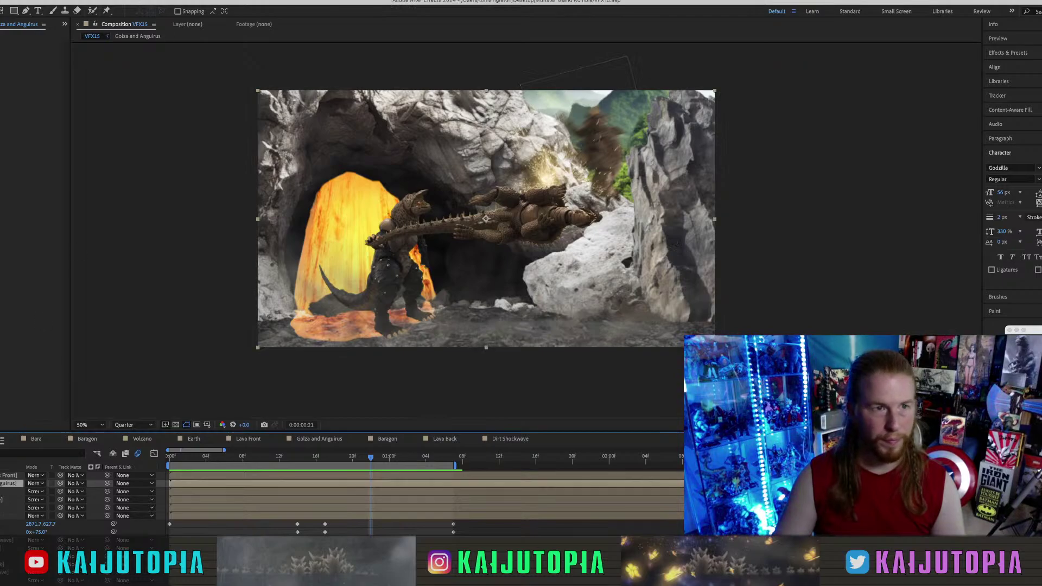
pyautogui.click(86, 1)
pyautogui.moveTo(108, 77)
pyautogui.click(245, 89)
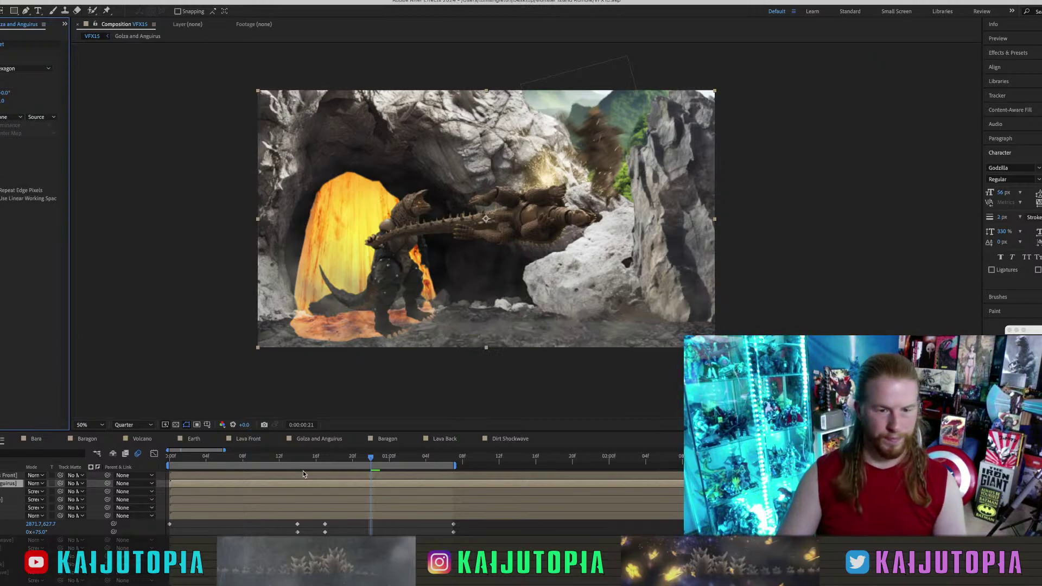
pyautogui.click(141, 529)
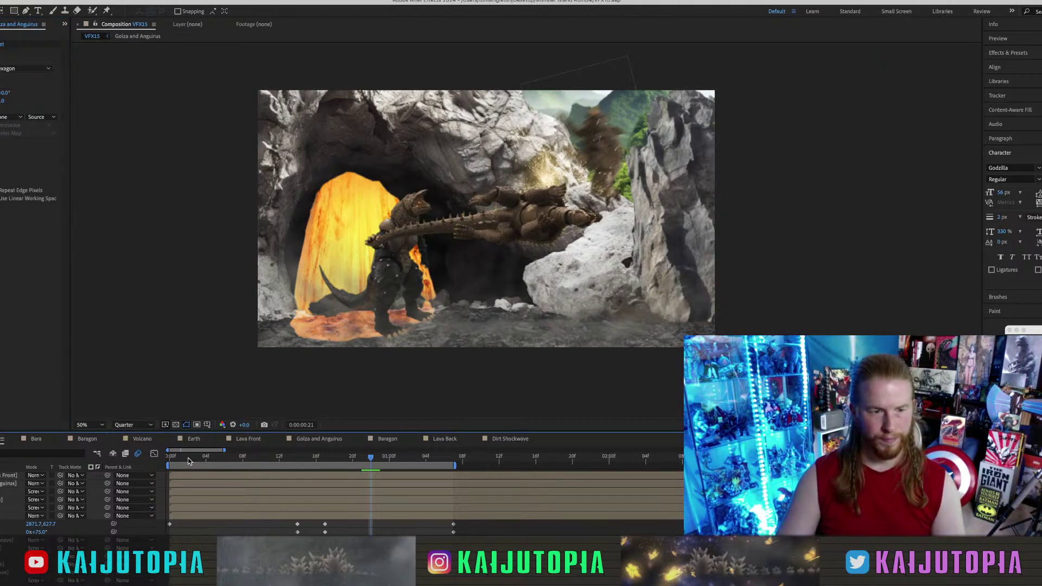
# Play the shot from the start to review the blurred Golza and Anguirus layer, scrubbing around 0:00:00:22.
pyautogui.moveTo(186, 458); pyautogui.dragTo(156, 457)
pyautogui.press('space')
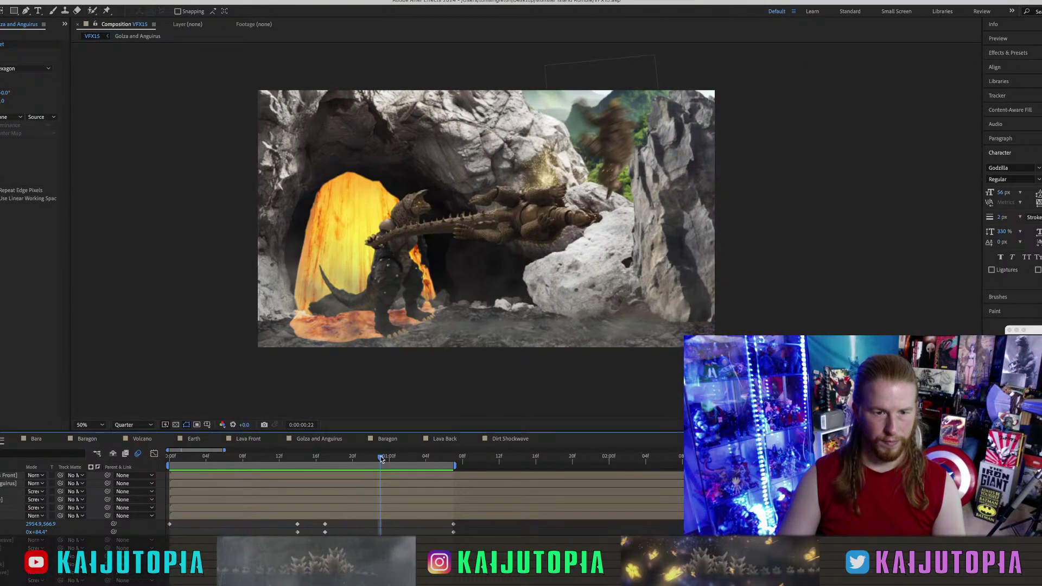
pyautogui.moveTo(373, 456)
pyautogui.mouseDown()
pyautogui.moveTo(299, 456)
pyautogui.moveTo(385, 459)
pyautogui.mouseUp()
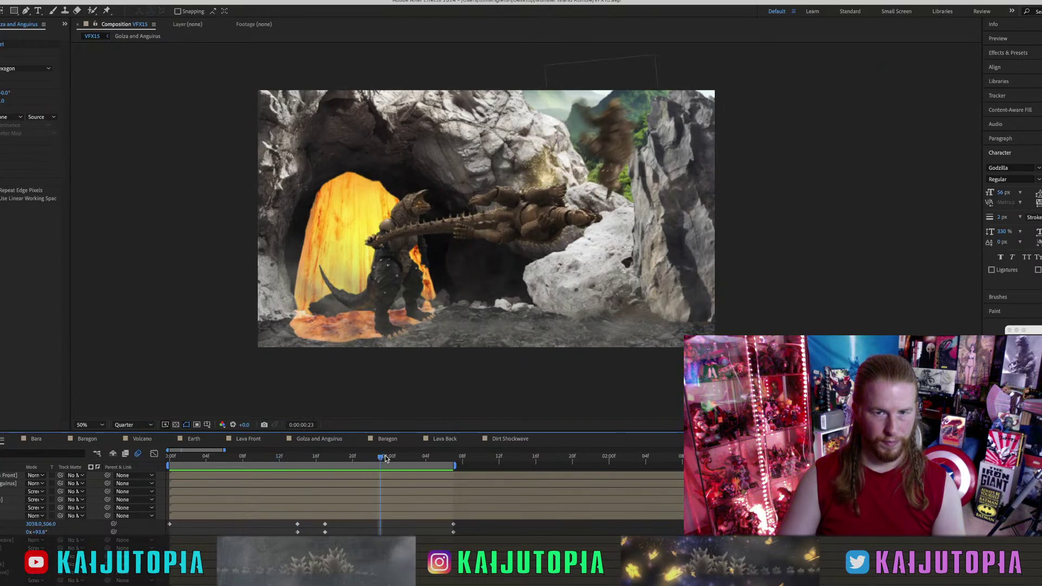
pyautogui.press('space')
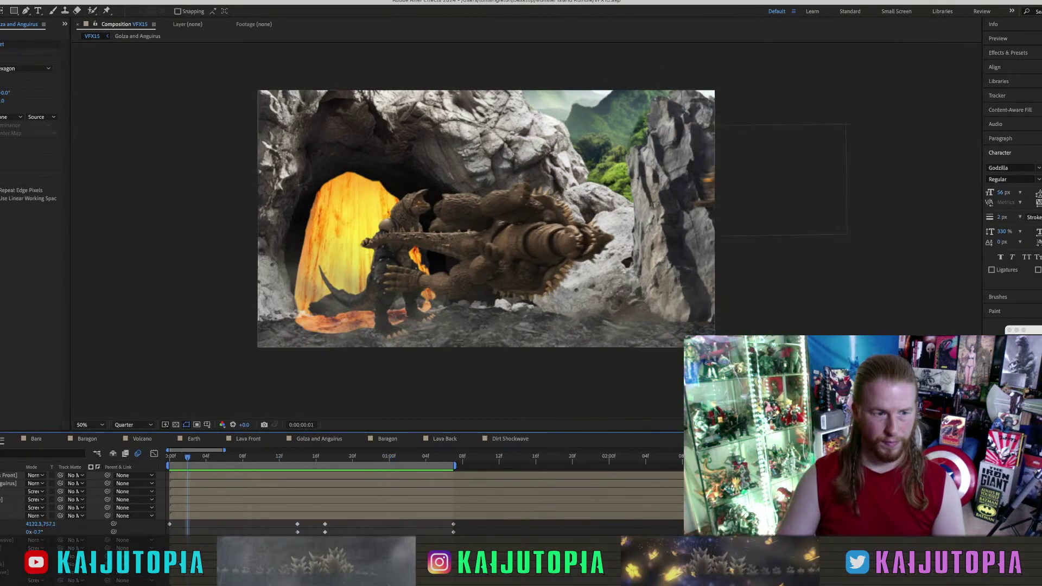
# Apply a Camera Lens Blur effect to the Sparks layer and set its blur radius.
pyautogui.click(11, 491)
pyautogui.click(87, 1)
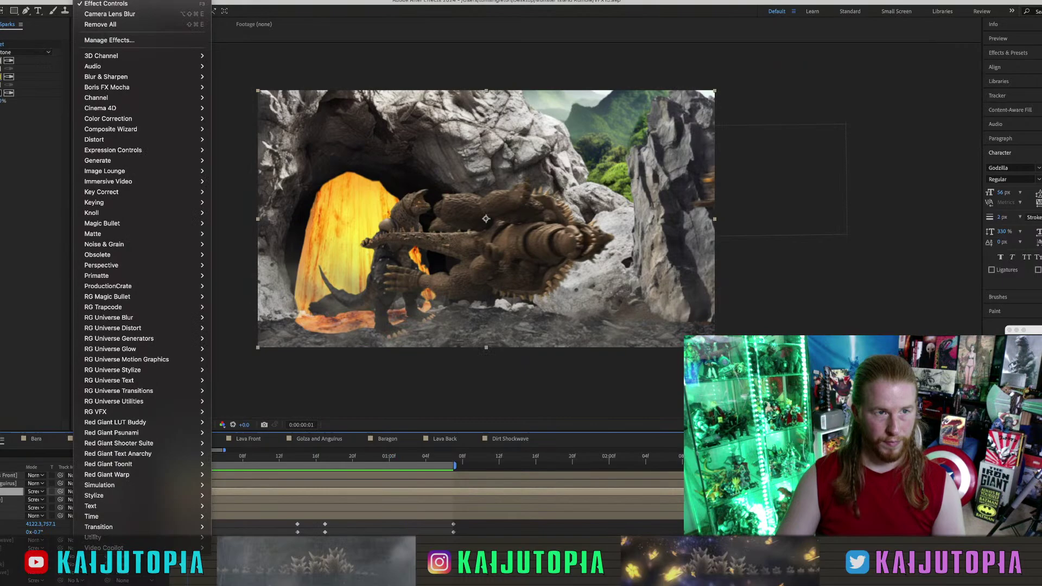
pyautogui.click(110, 15)
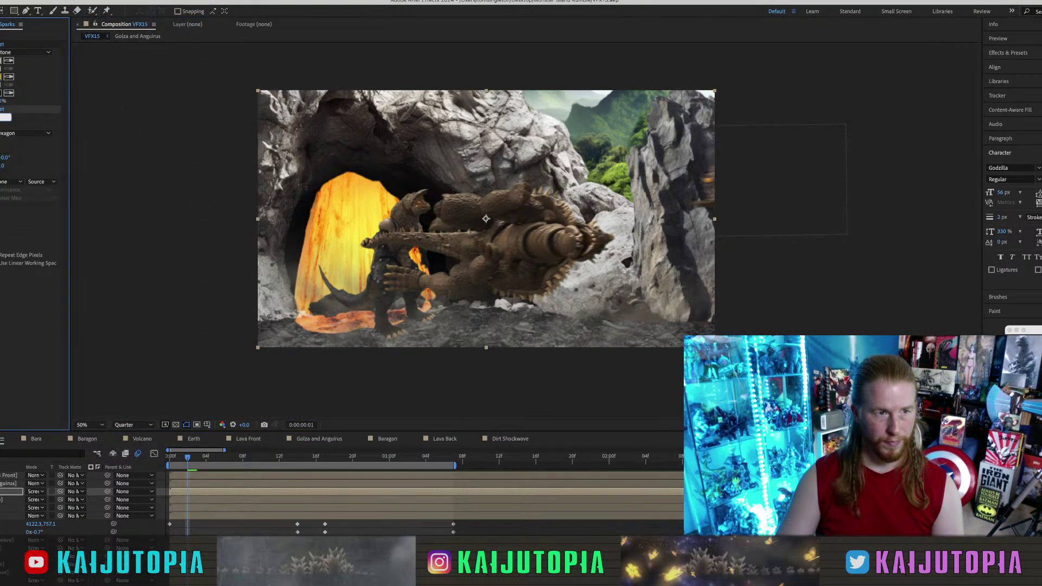
pyautogui.press('Return')
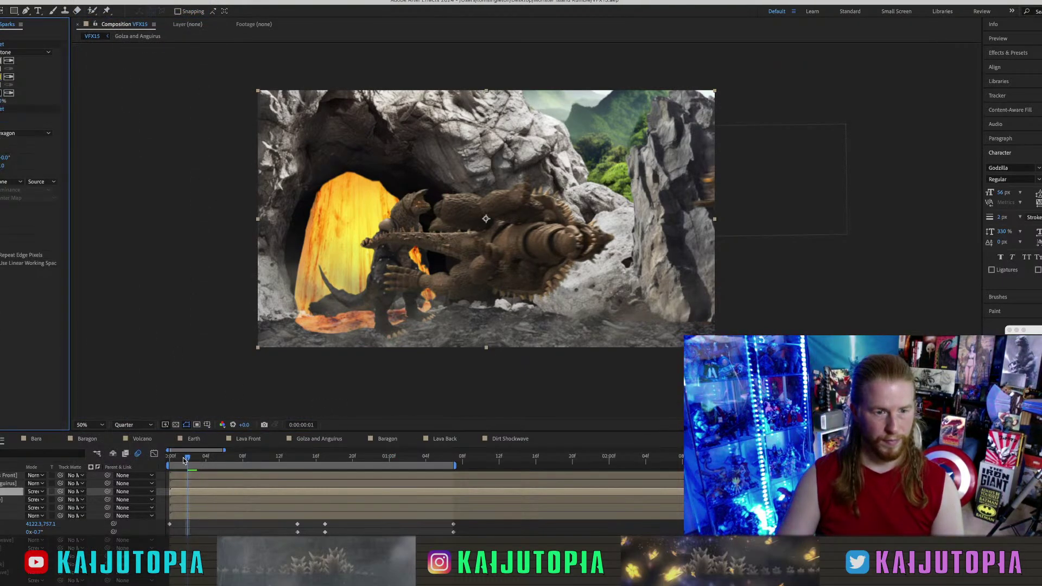
# Return to the shot's first frame and apply a Camera Lens Blur effect to the Lava Front layer.
pyautogui.moveTo(188, 458); pyautogui.dragTo(158, 458)
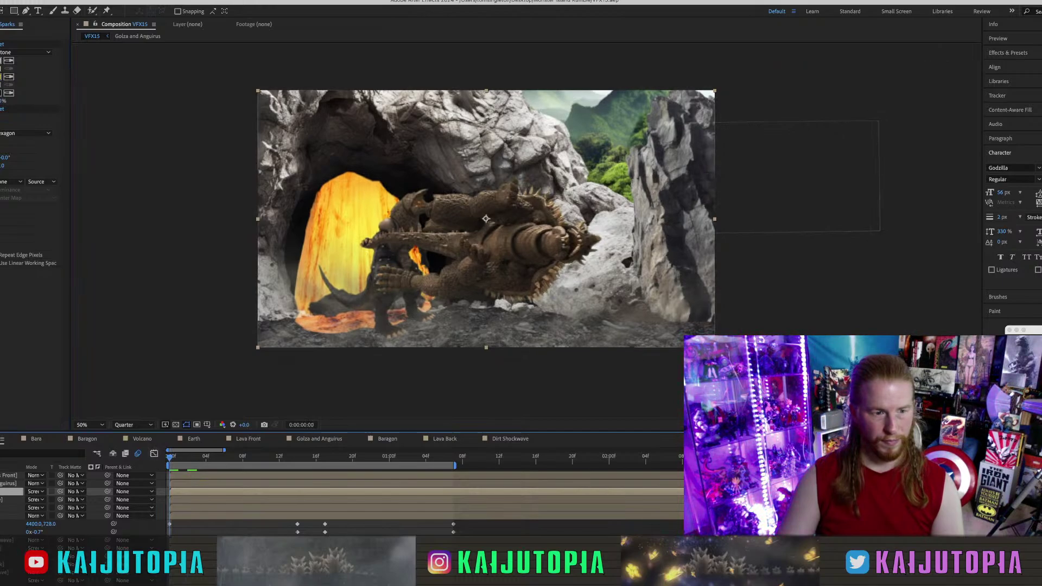
pyautogui.click(11, 549)
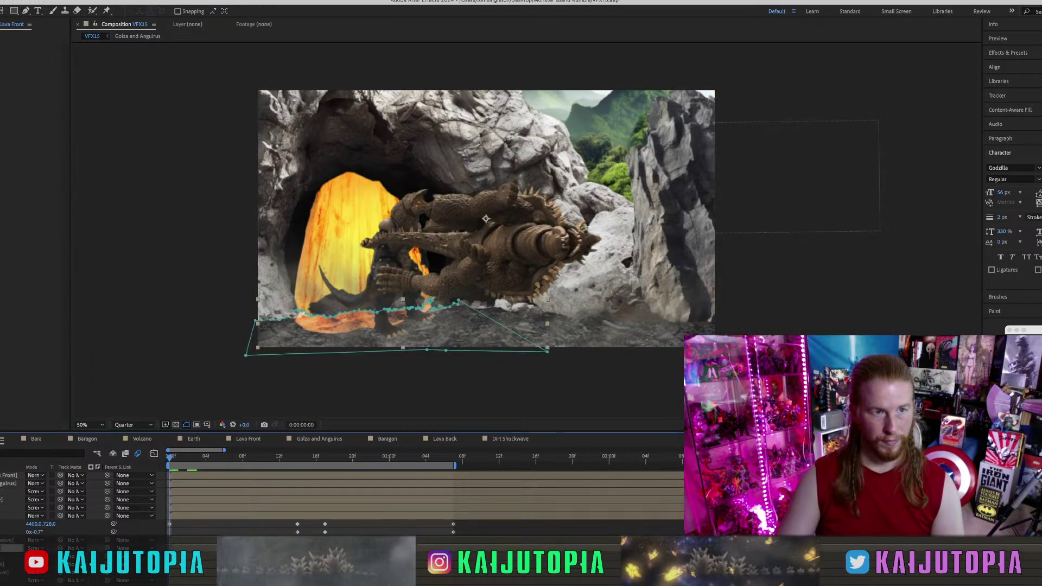
pyautogui.click(87, 0)
pyautogui.click(111, 15)
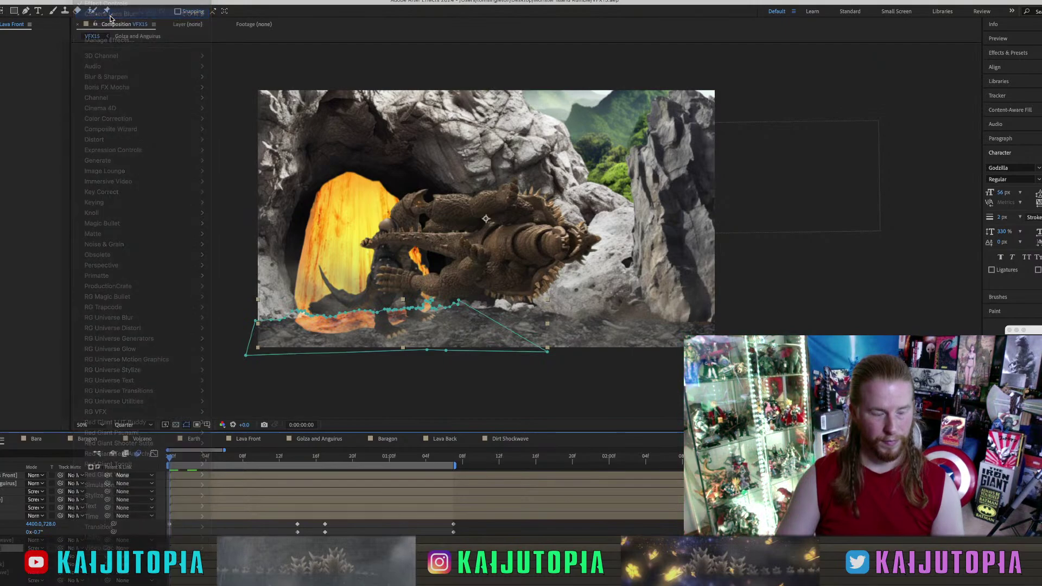
pyautogui.click(110, 16)
pyautogui.press('Return')
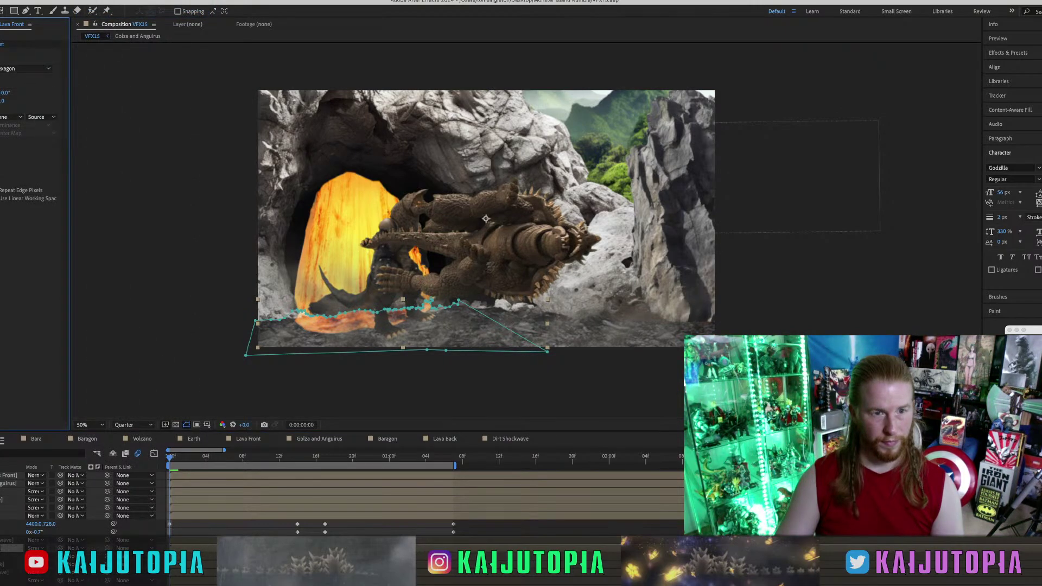
# Check the contents of the Lava Front composition and preview VFX15 with the blurred sparks and lava.
pyautogui.doubleClick(1, 549)
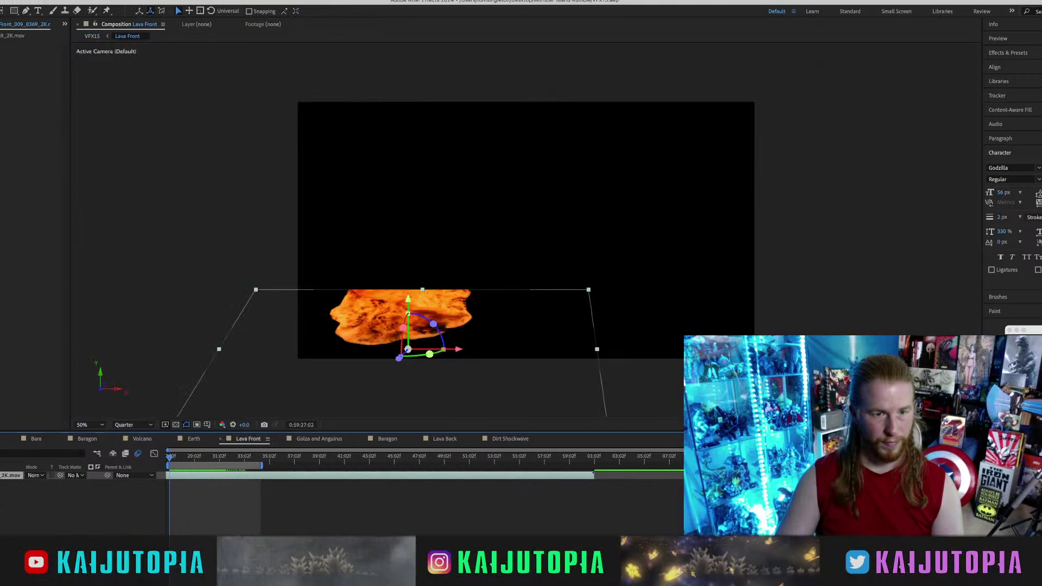
pyautogui.hotkey('shift', 'Escape')
pyautogui.press('space')
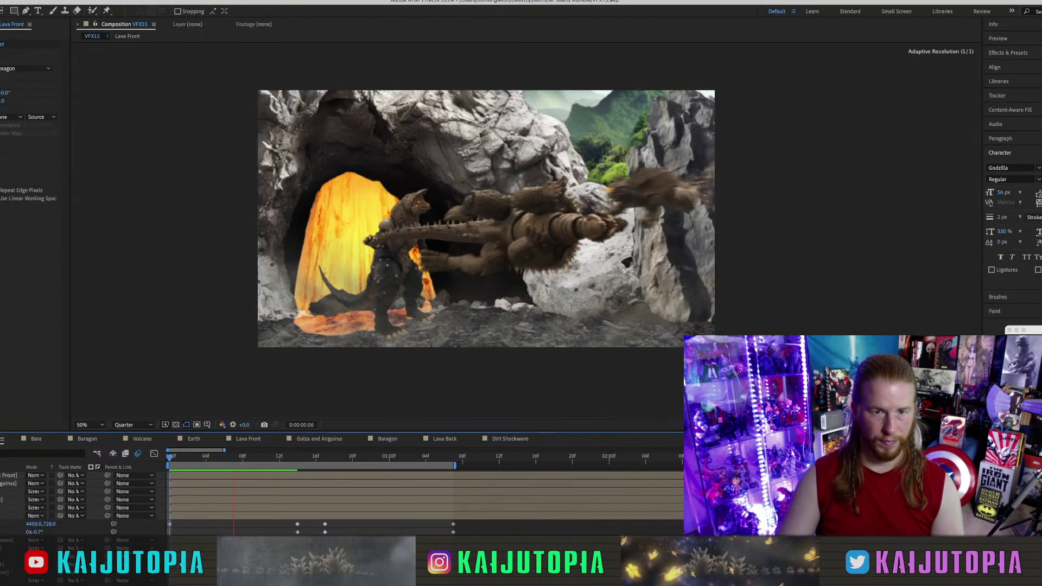
pyautogui.press('space')
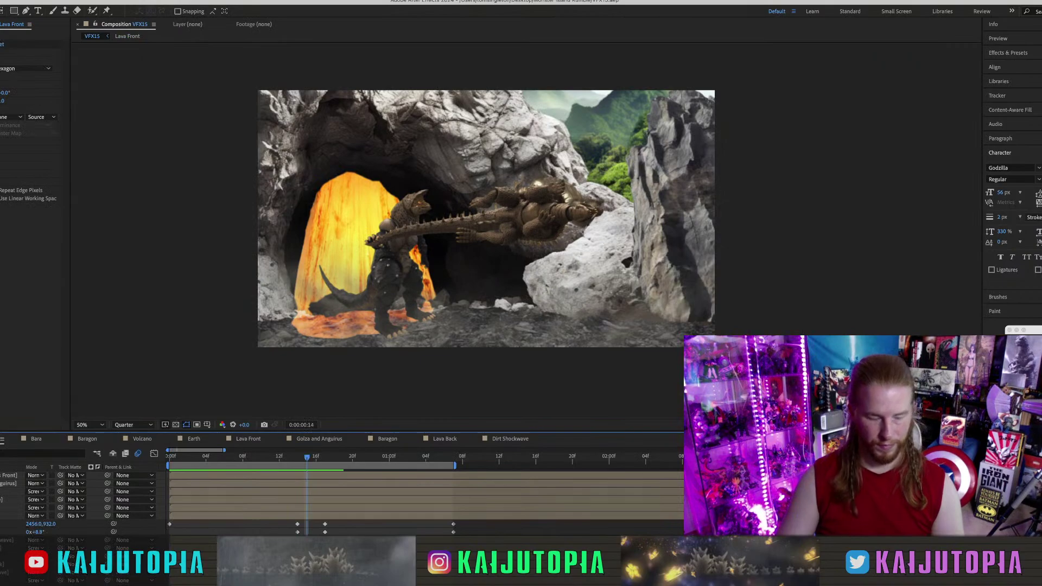
# Apply the RG VFX Supercomp effect to the Jungle layer in VFX15.
pyautogui.click(30, 496)
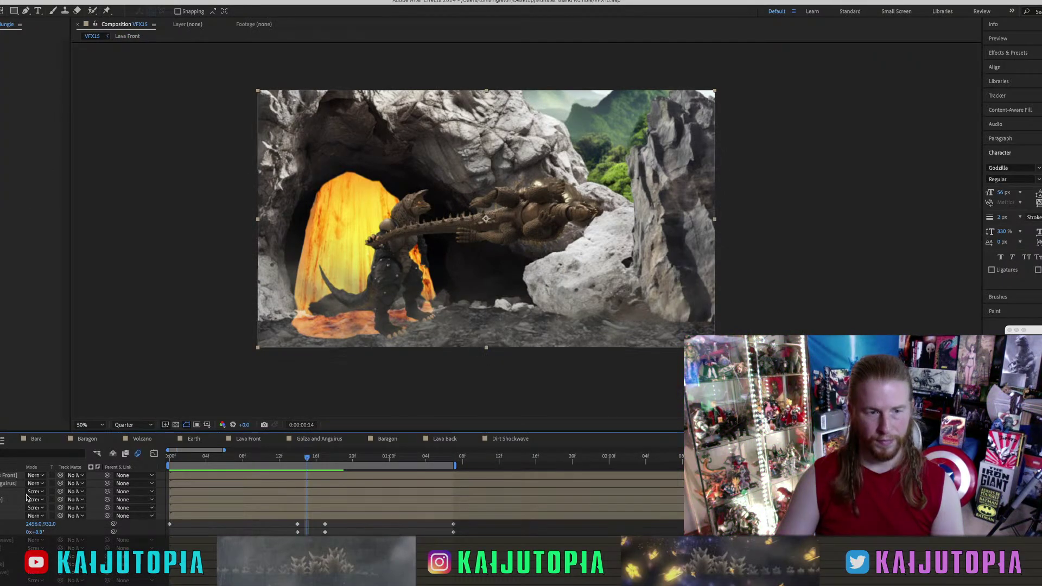
pyautogui.click(112, 1)
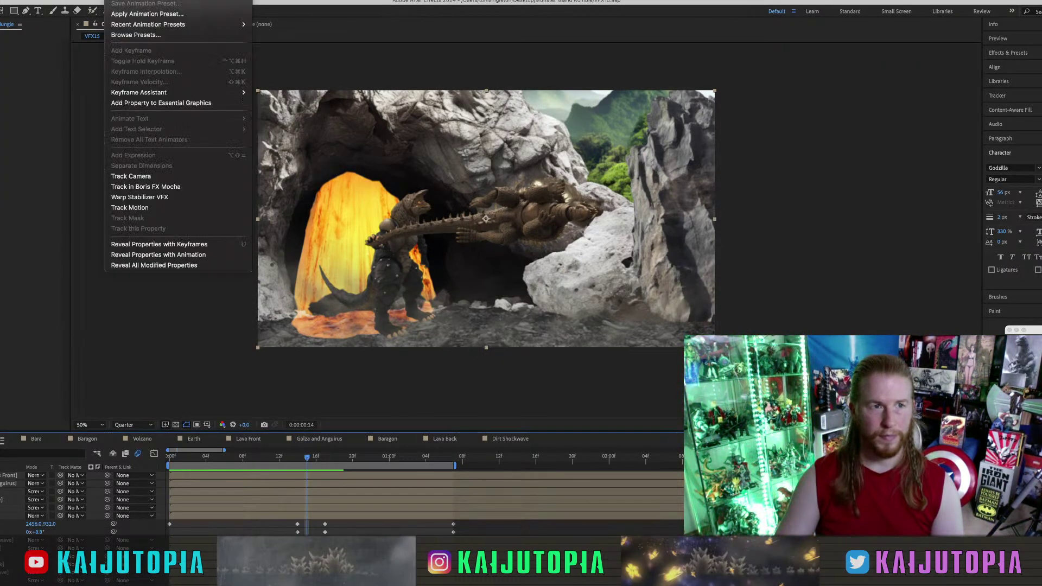
pyautogui.moveTo(87, 1)
pyautogui.moveTo(139, 374)
pyautogui.moveTo(119, 412)
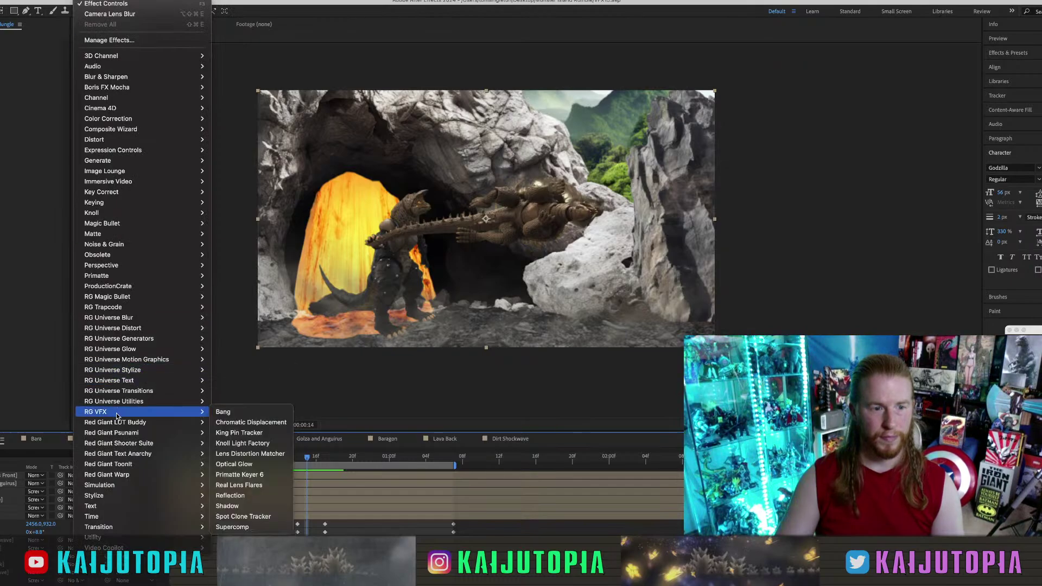
pyautogui.click(258, 527)
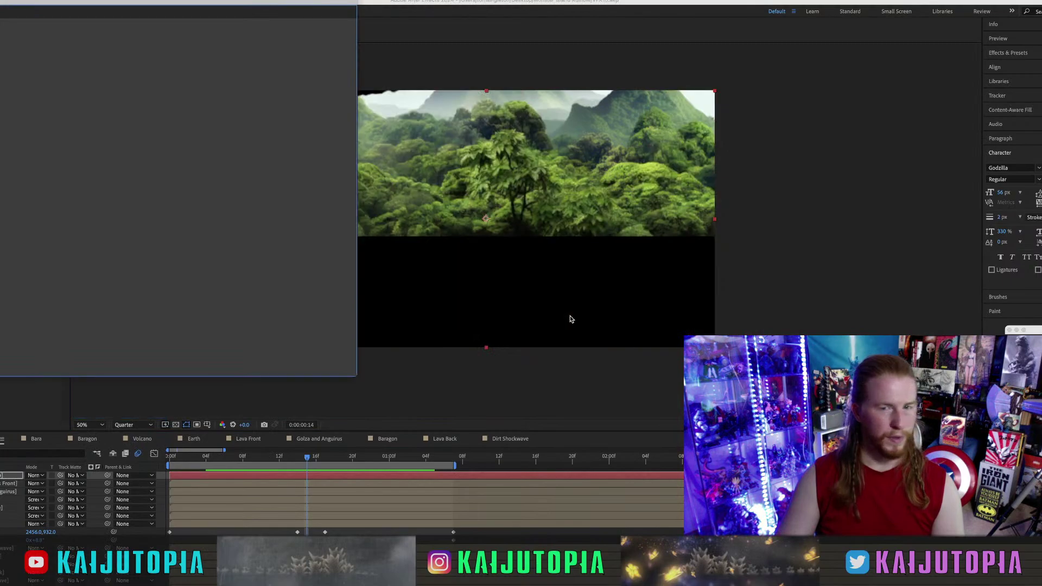
pyautogui.moveTo(551, 256); pyautogui.dragTo(732, 230)
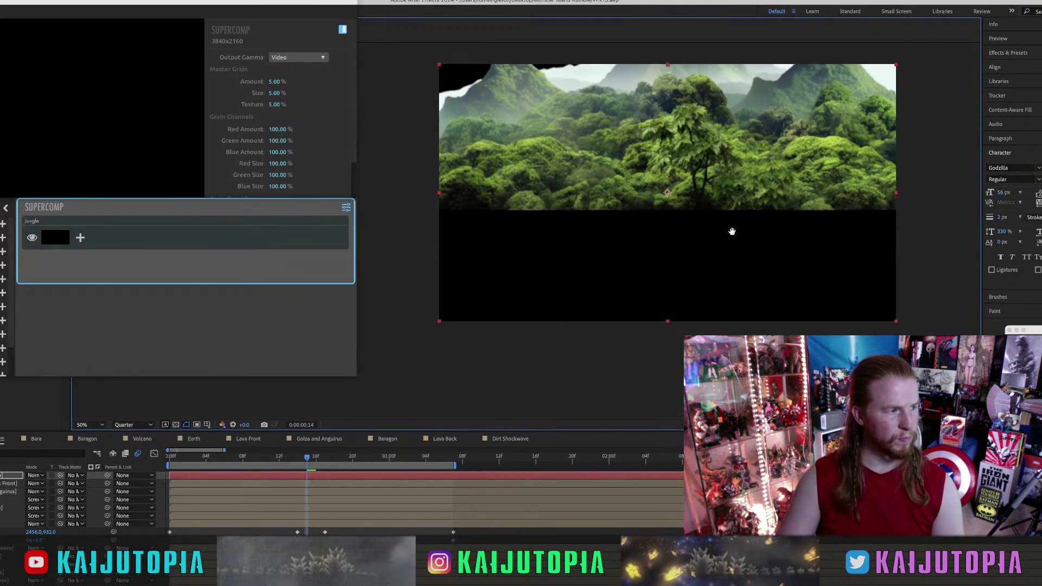
# Apply a layer preset with Haze to the Jungle layer inside the Supercomp.
pyautogui.click(81, 238)
pyautogui.click(24, 238)
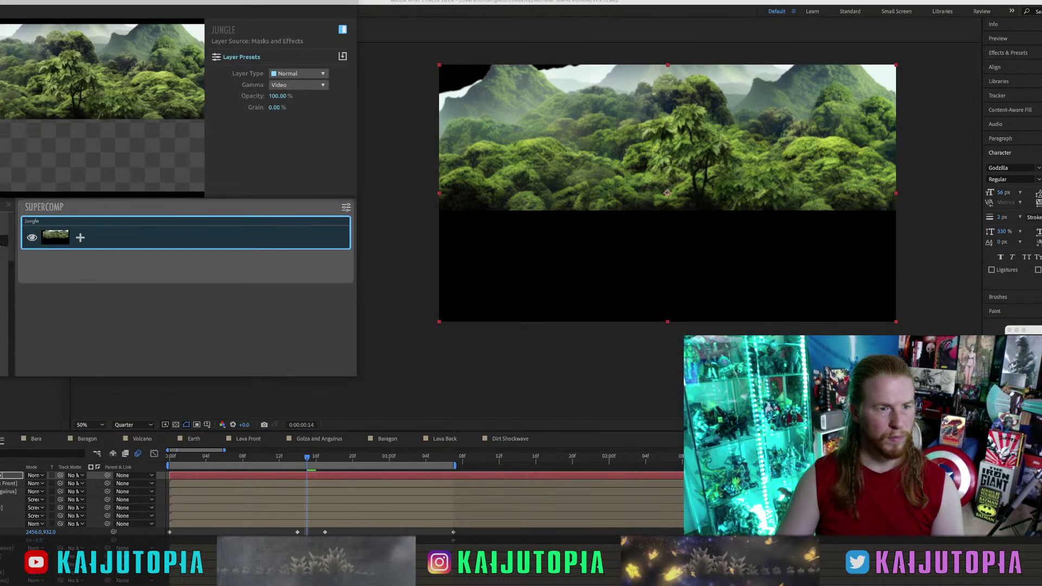
pyautogui.click(3, 215)
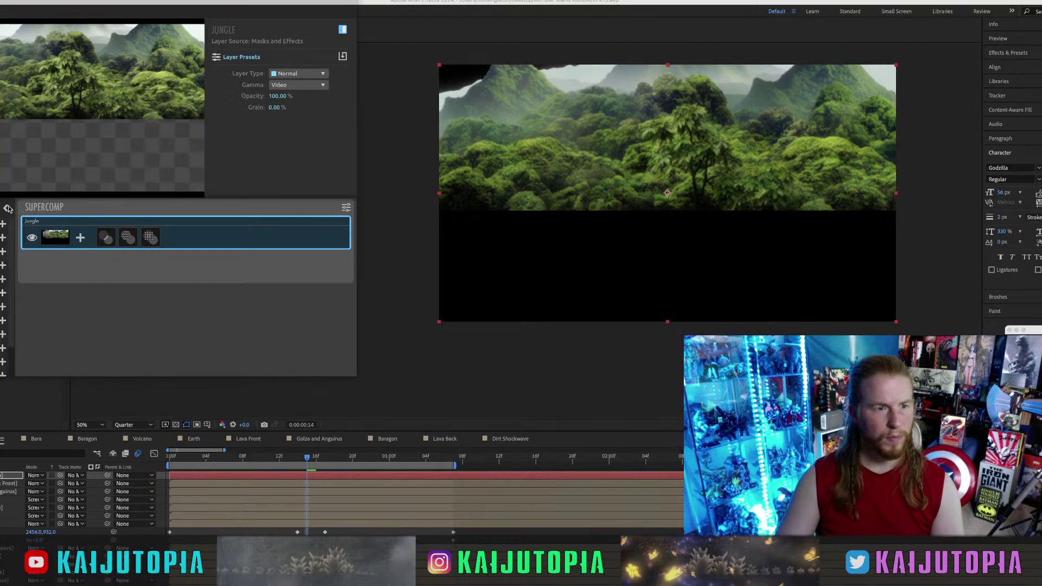
# Add the Volcano layer to the Supercomp, apply a layer preset to it and set its Haze amount to 15%.
pyautogui.click(3, 353)
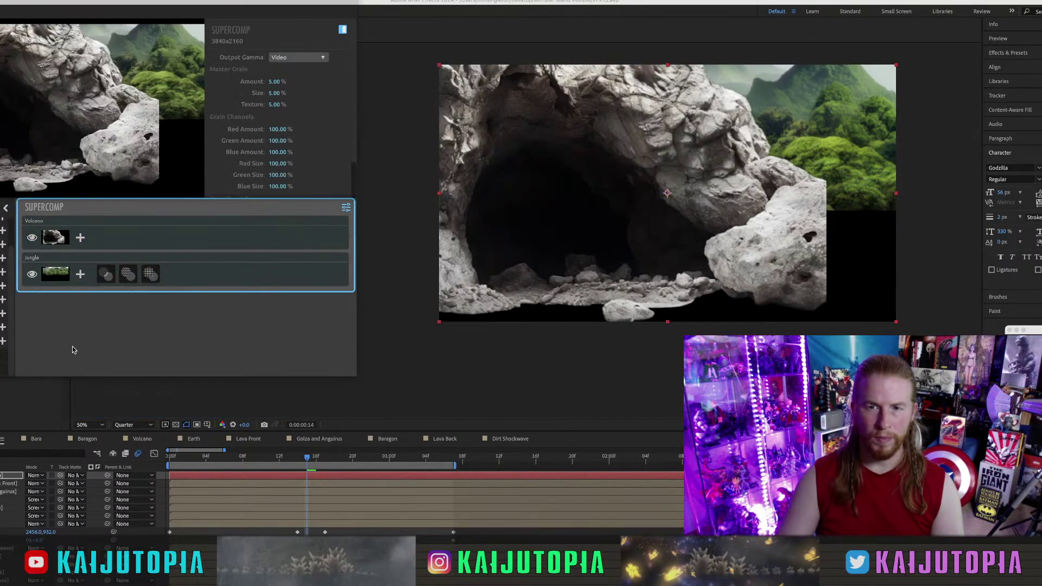
pyautogui.click(81, 240)
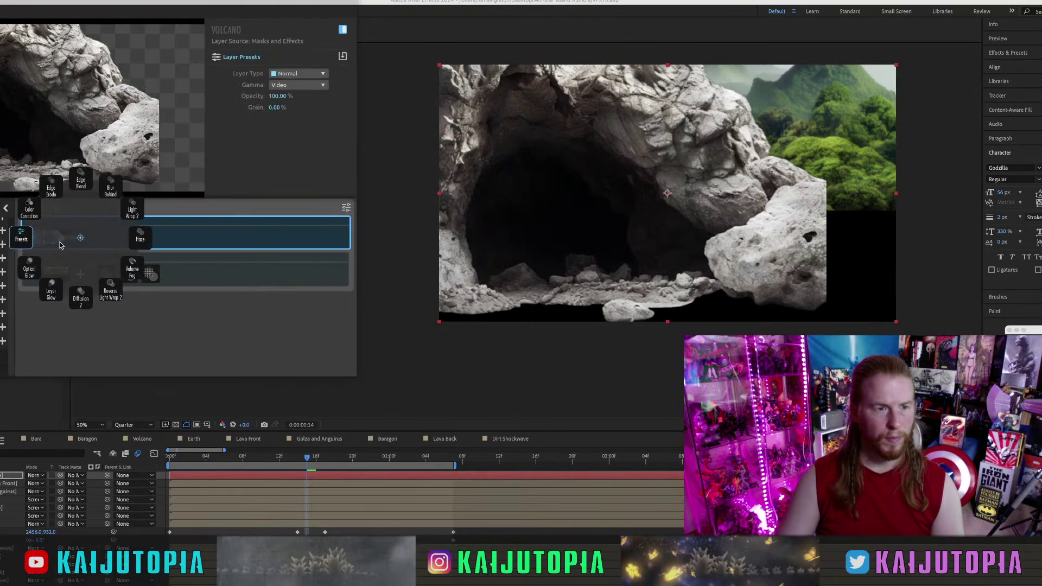
pyautogui.click(21, 238)
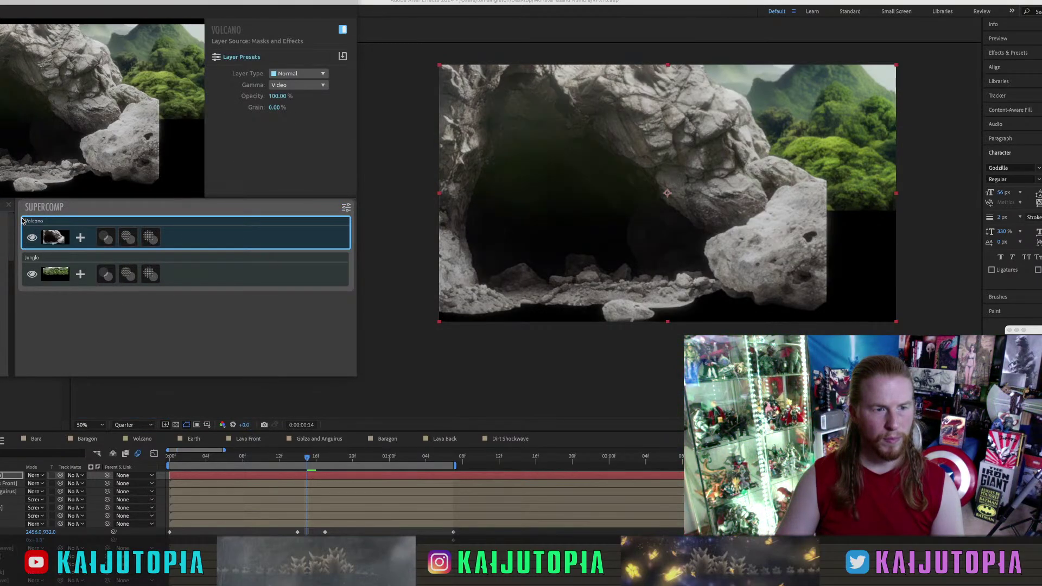
pyautogui.click(130, 238)
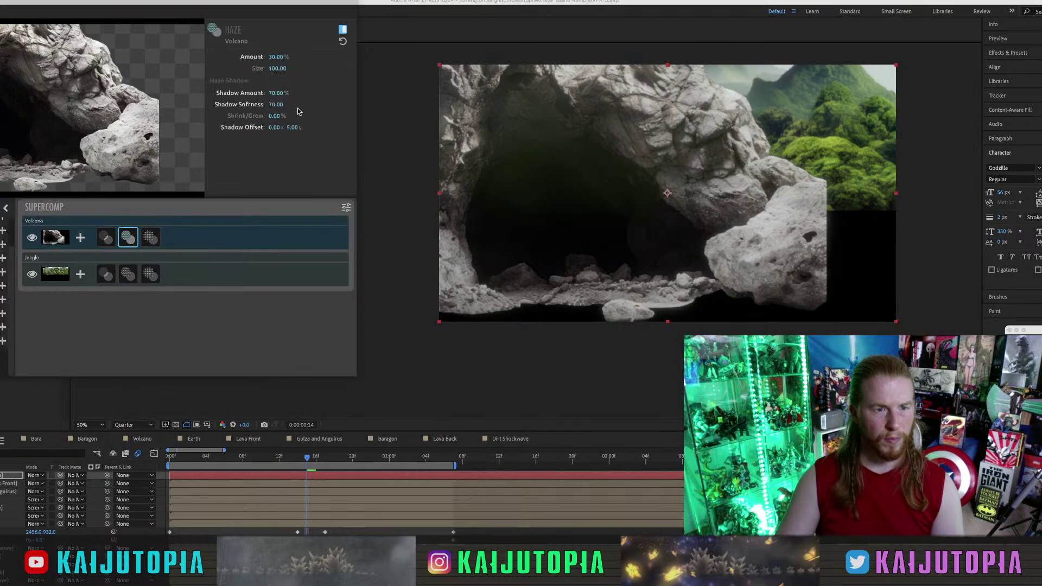
pyautogui.write('15')
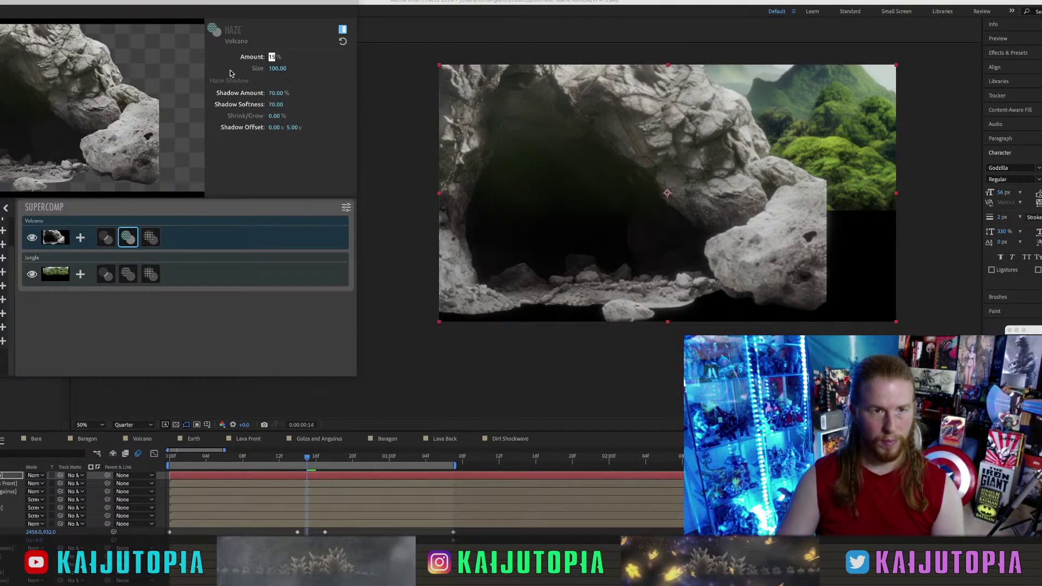
pyautogui.press('Return')
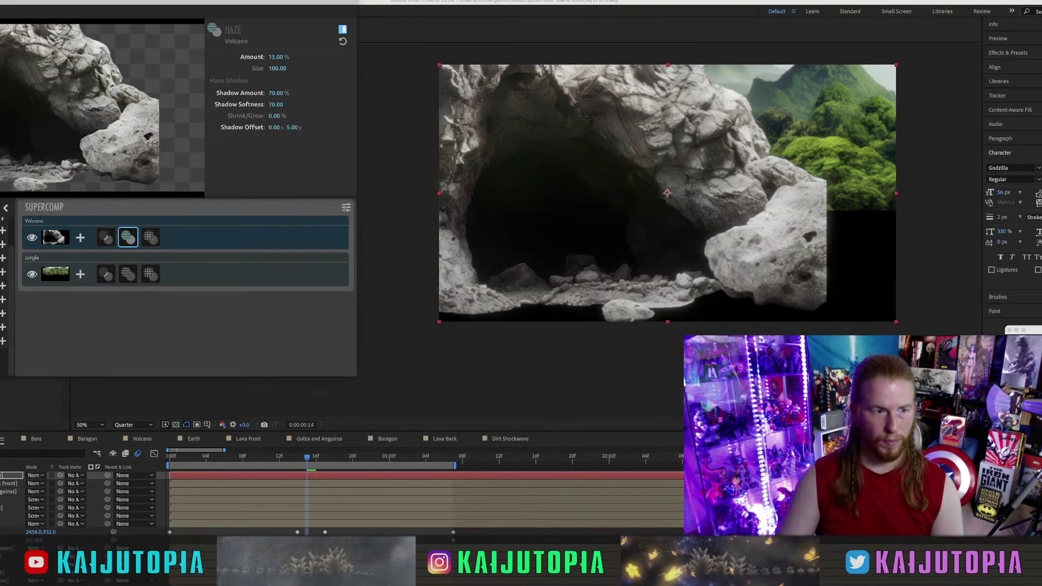
# Add the Lava Back layer to the Supercomp, apply a glow layer preset to it and open its Optical Glow settings.
pyautogui.click(4, 343)
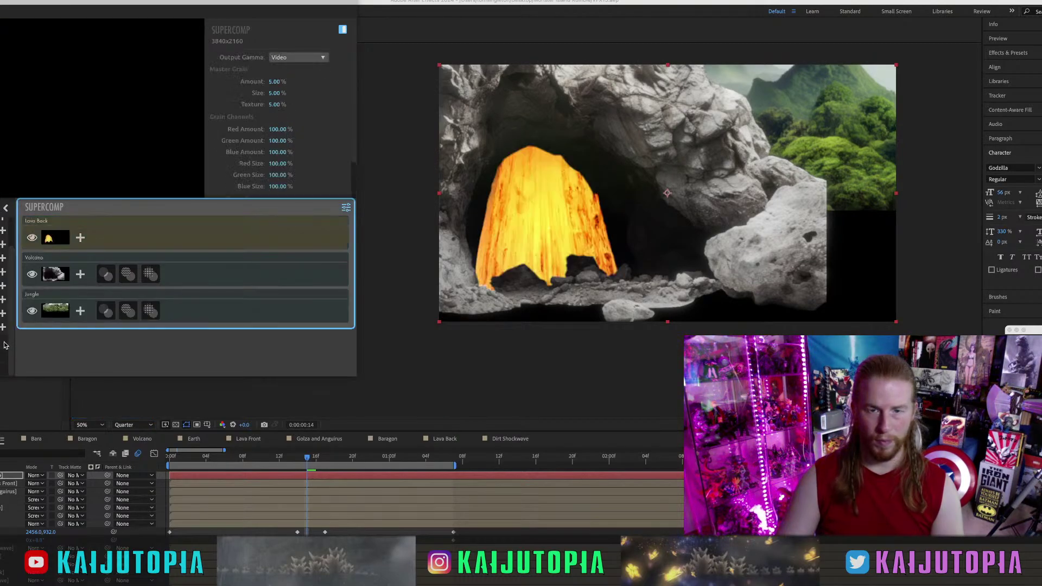
pyautogui.click(23, 243)
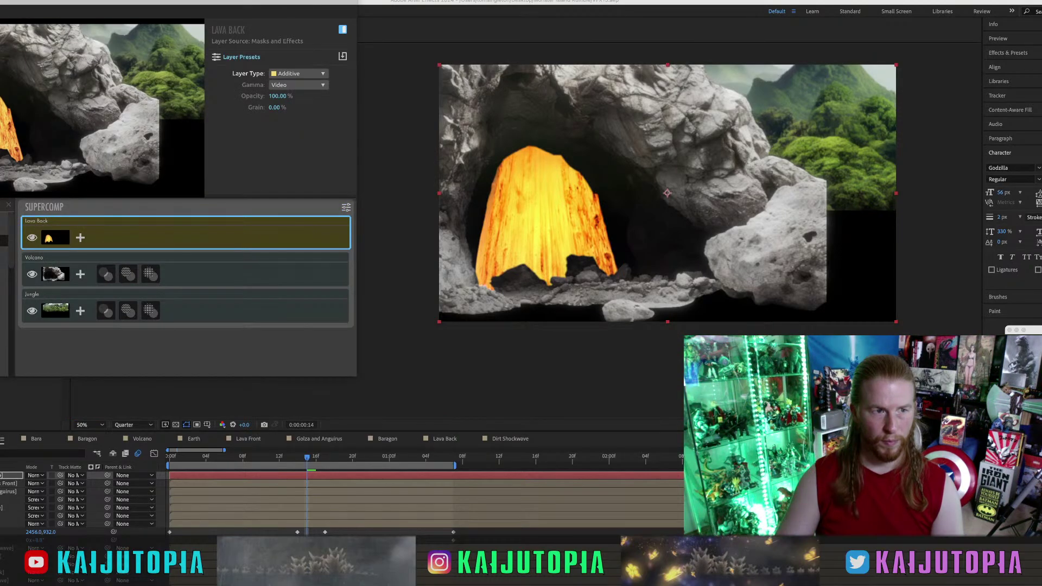
pyautogui.moveTo(87, 239)
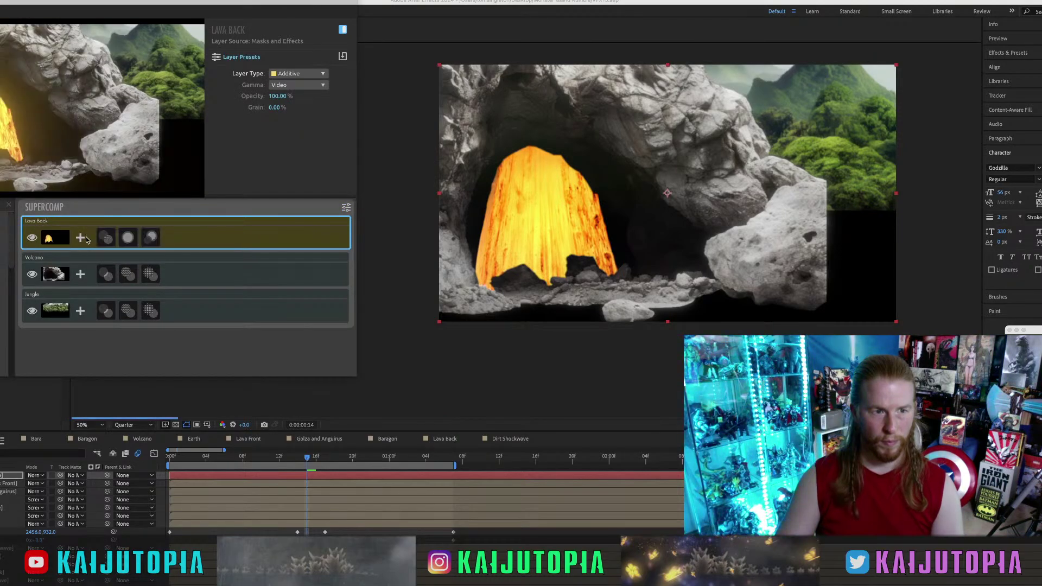
pyautogui.click(151, 237)
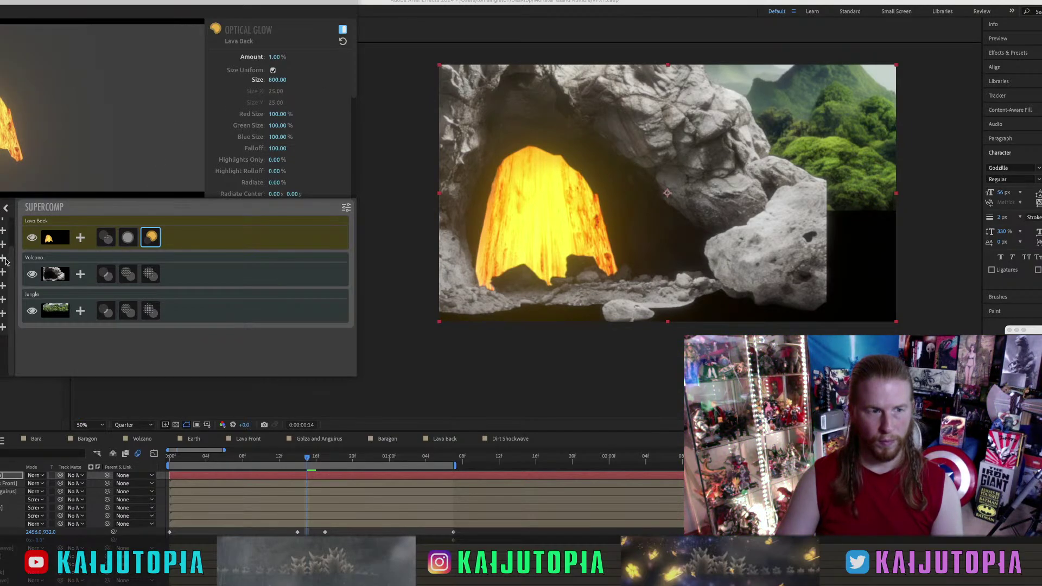
# Add the Godzilla Cave layer to the Supercomp, apply a layer preset to it and set its Haze amount to 15%.
pyautogui.click(2, 329)
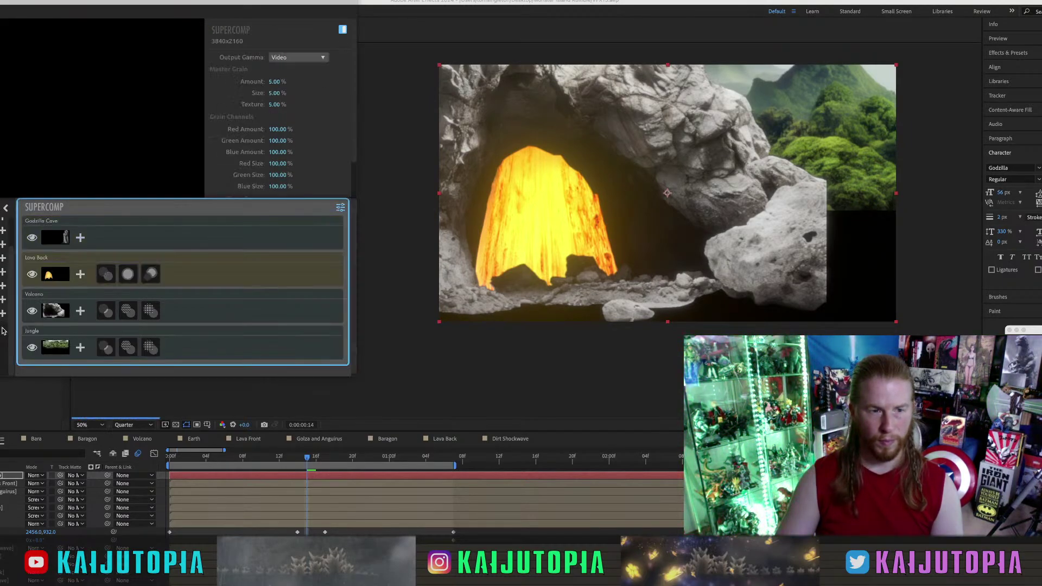
pyautogui.click(80, 237)
pyautogui.click(17, 243)
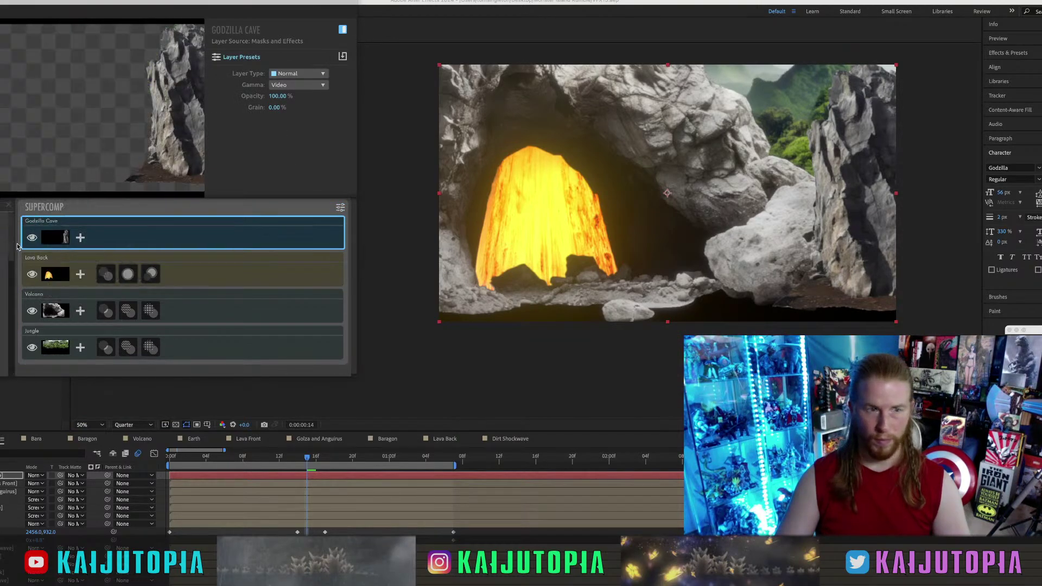
pyautogui.click(3, 240)
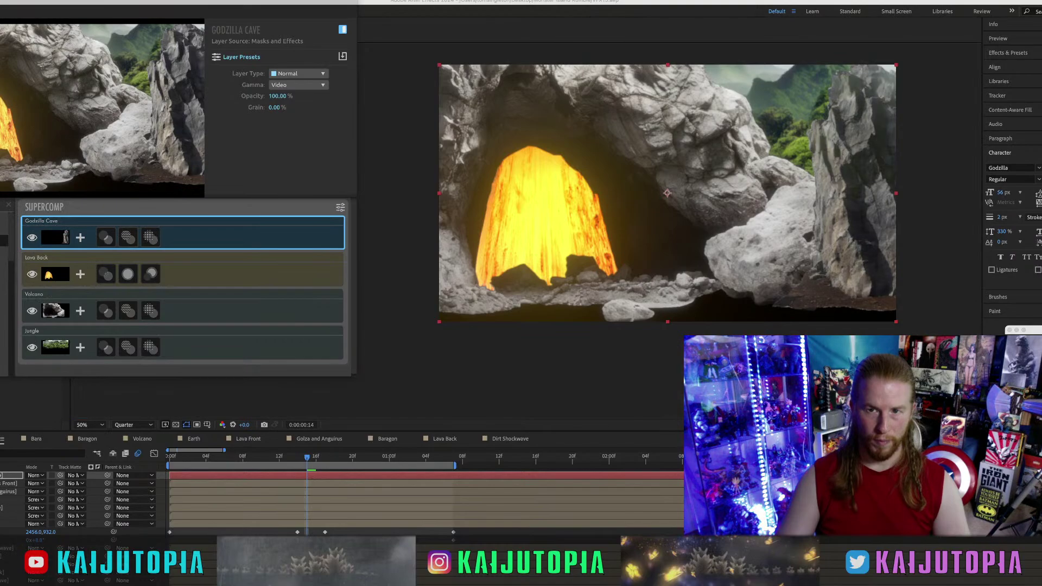
pyautogui.click(128, 237)
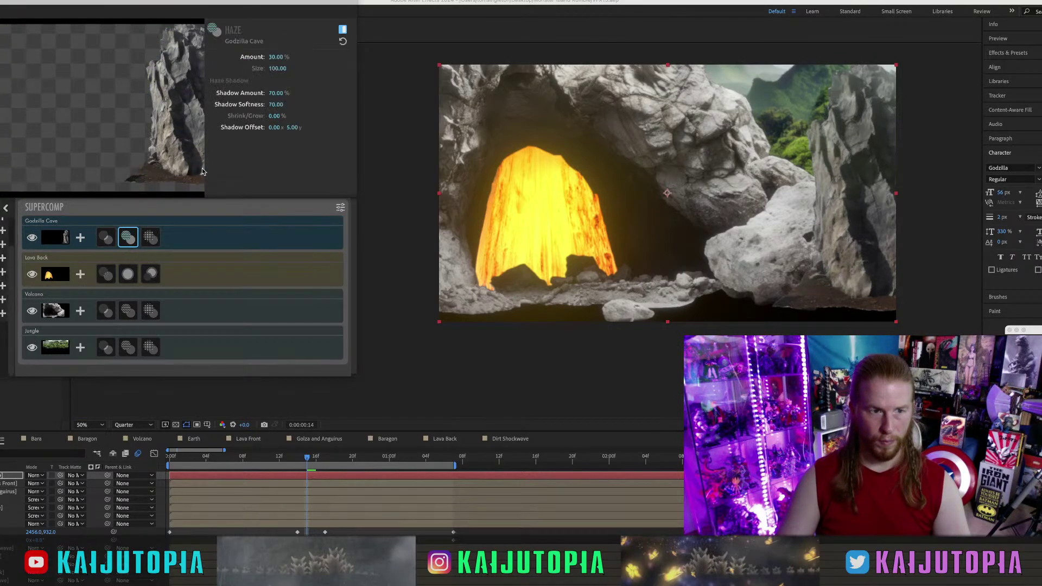
pyautogui.click(276, 57)
pyautogui.write('15')
pyautogui.press('Return')
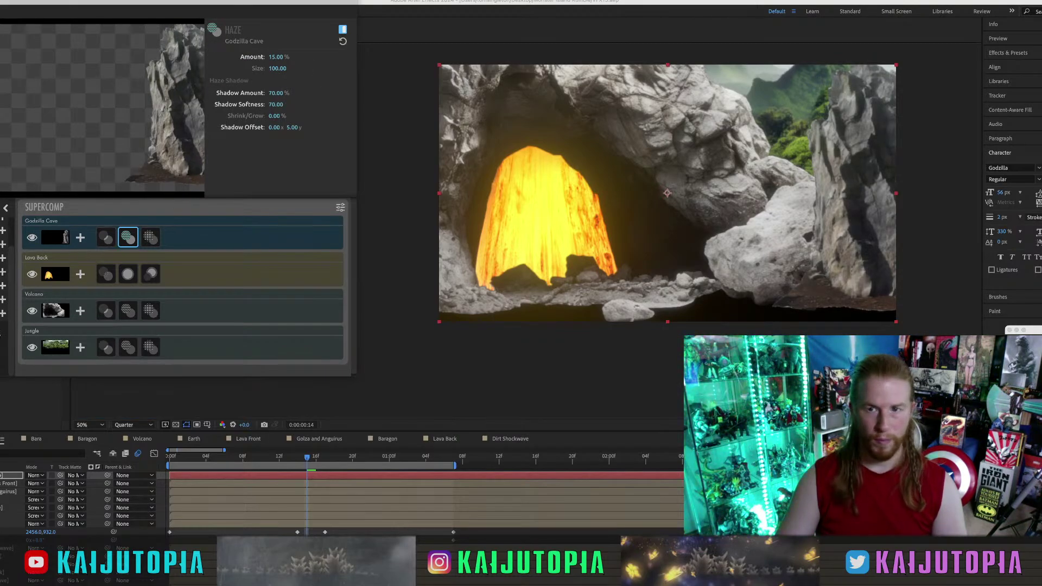
# Add the Plume Back layer to the Supercomp and apply a layer preset to it.
pyautogui.click(3, 315)
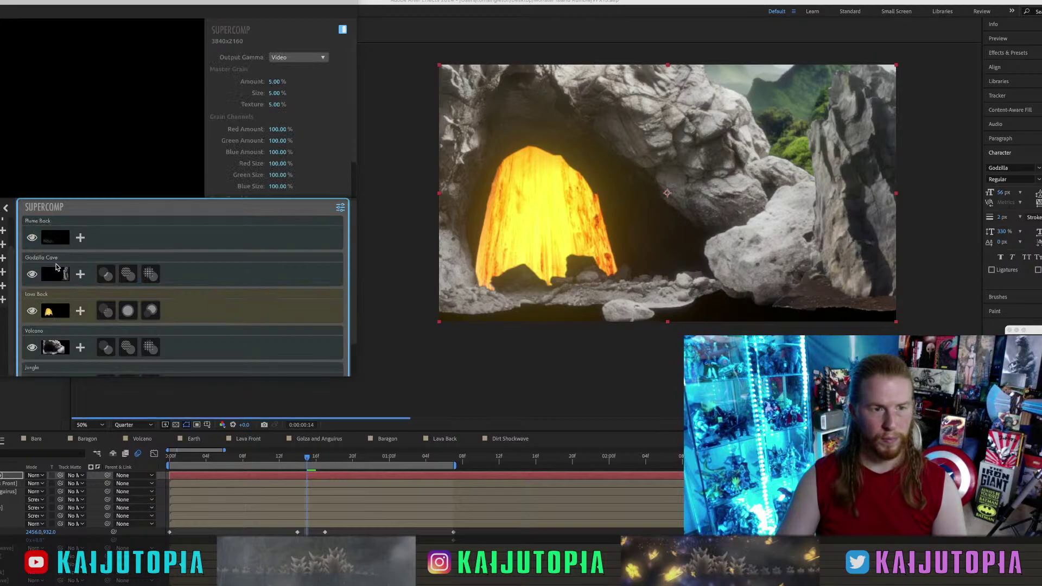
pyautogui.click(81, 238)
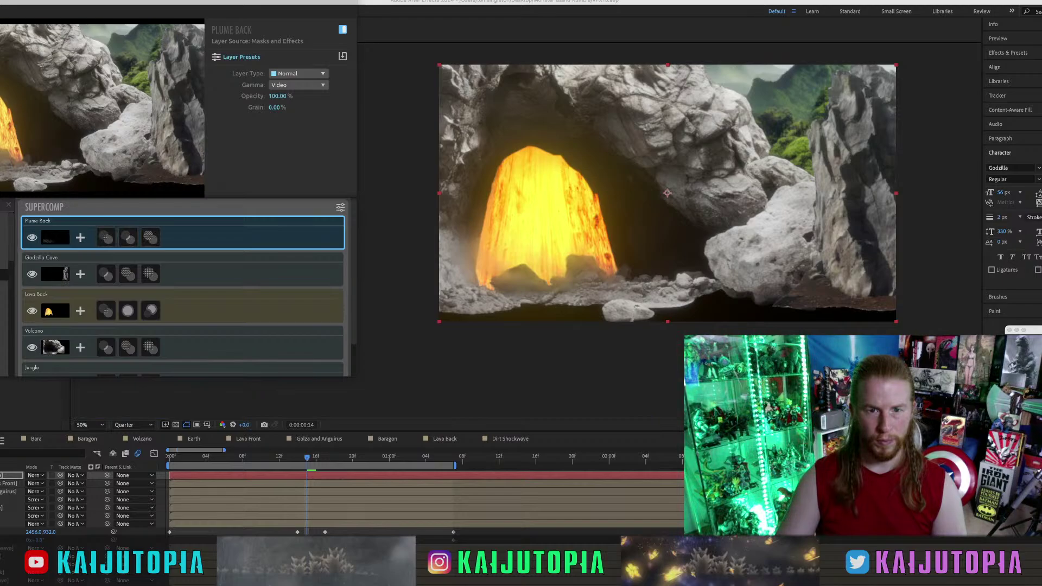
pyautogui.click(10, 210)
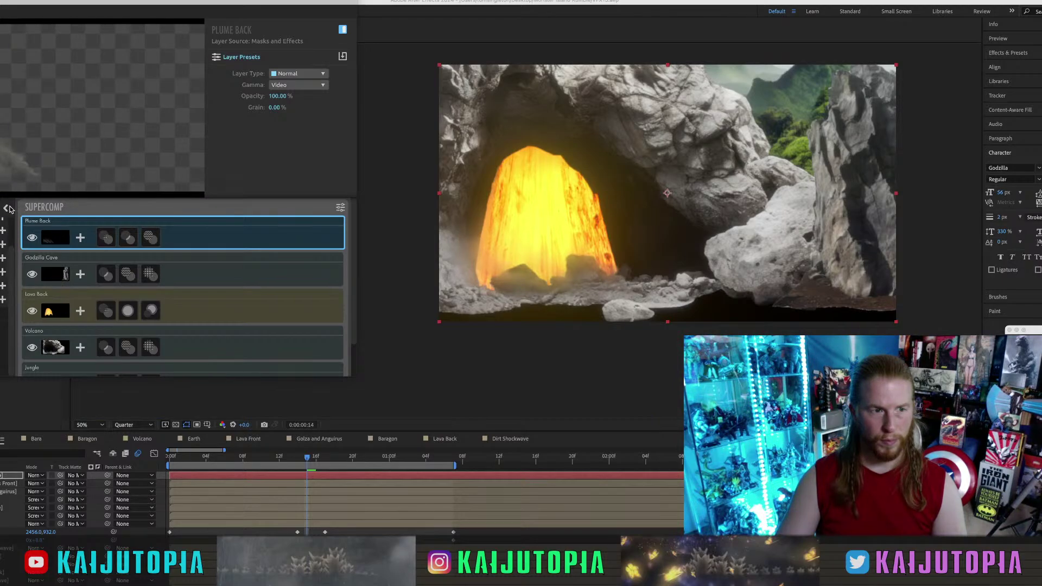
# Add the Earth layer to the Supercomp, apply a layer preset to it and set its Haze amount to 15%.
pyautogui.click(2, 302)
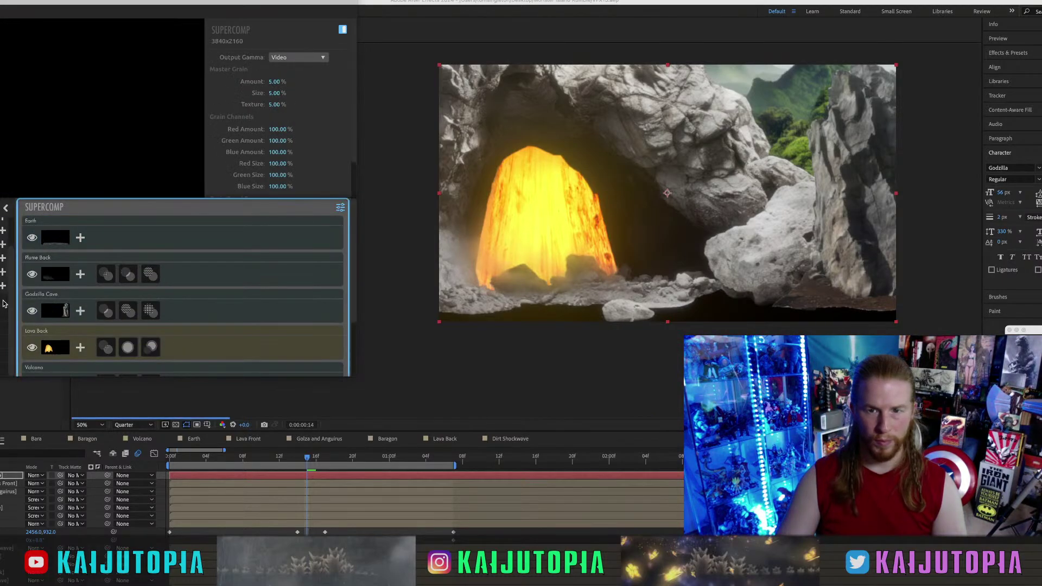
pyautogui.click(80, 237)
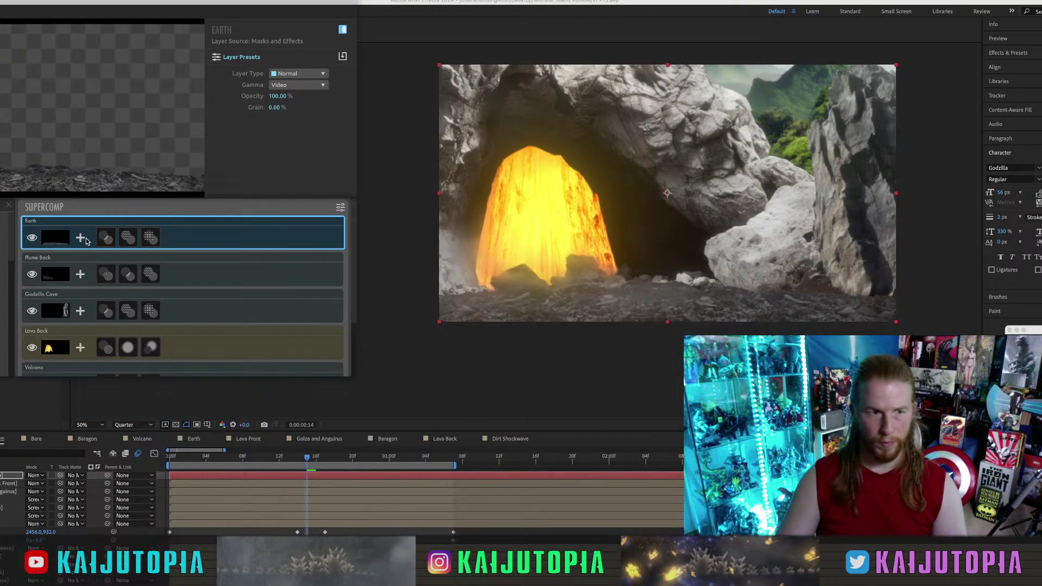
pyautogui.click(128, 238)
pyautogui.click(271, 56)
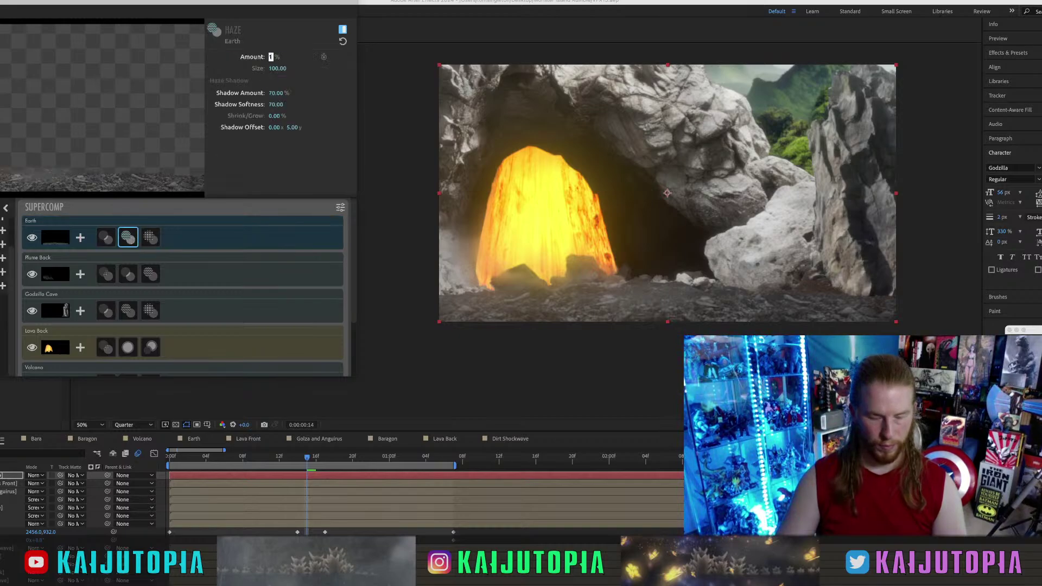
pyautogui.press('Return')
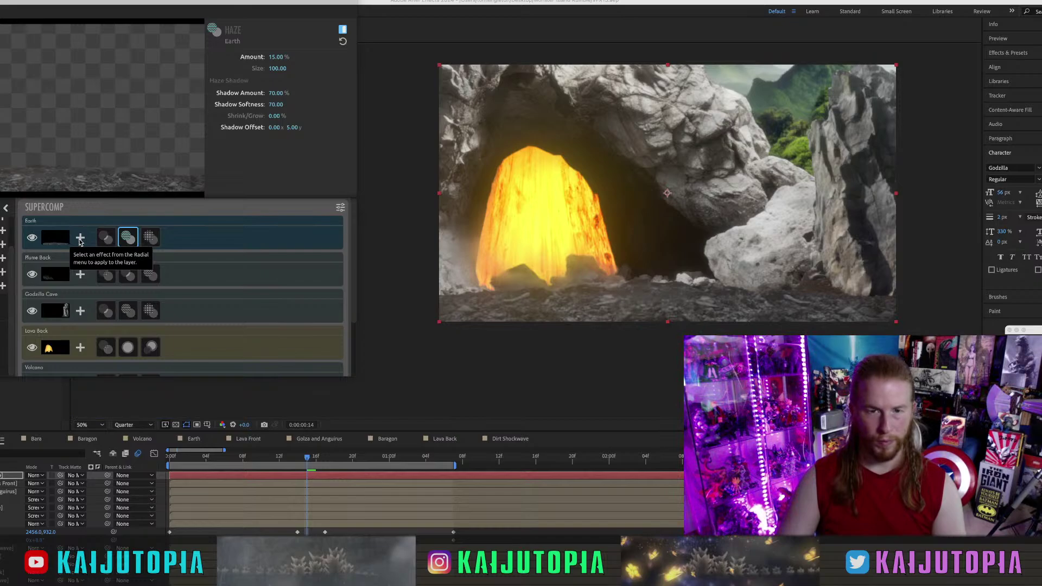
# Try adding a Volume Fog effect to the Earth layer, then remove it.
pyautogui.click(79, 239)
pyautogui.click(125, 267)
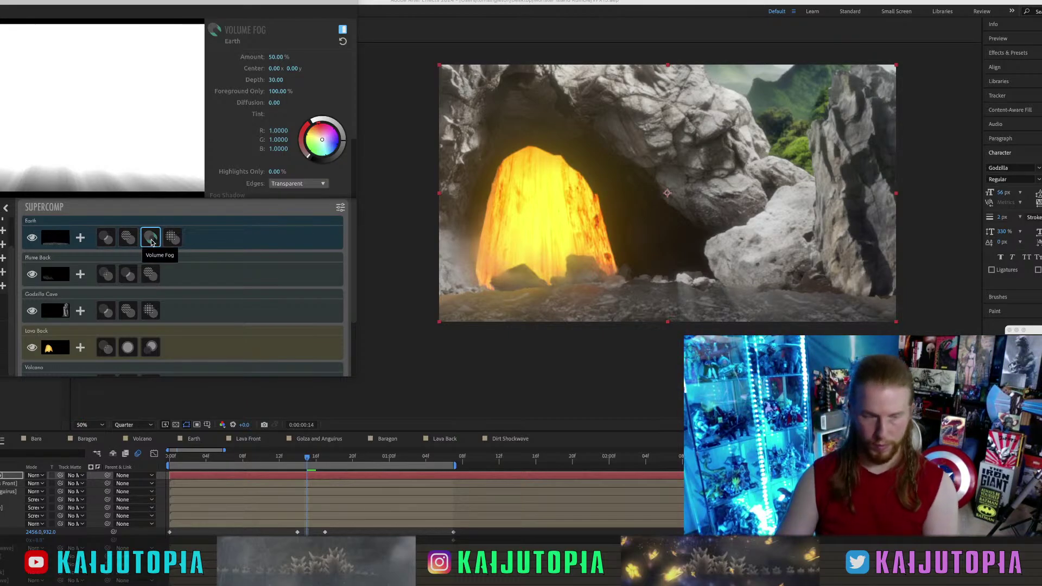
pyautogui.click(157, 243)
# Try a Volume Fog effect on the Volcano layer, then delete it from that layer.
pyautogui.scroll(-3, 160, 243)
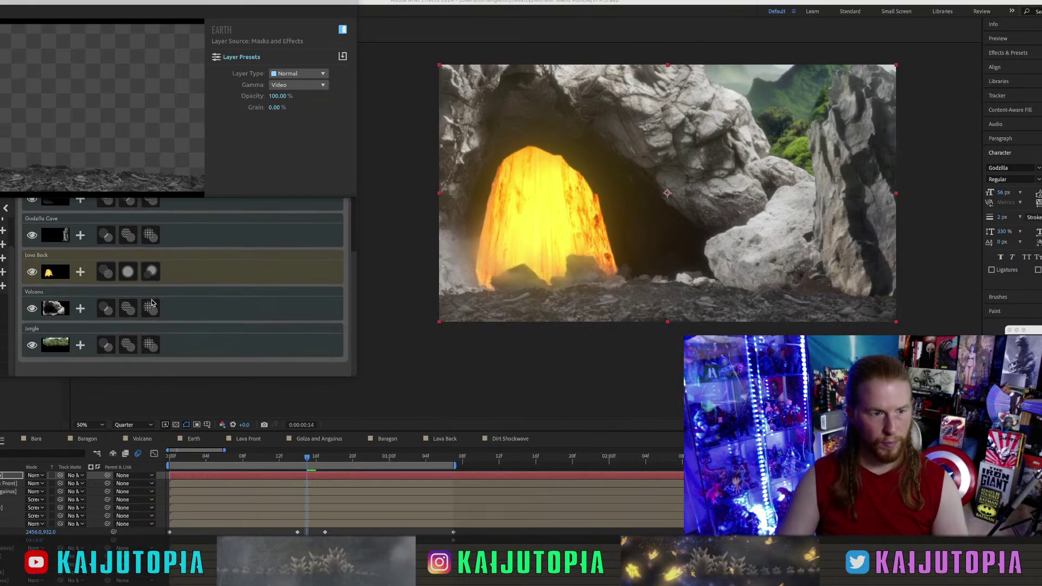
pyautogui.click(84, 313)
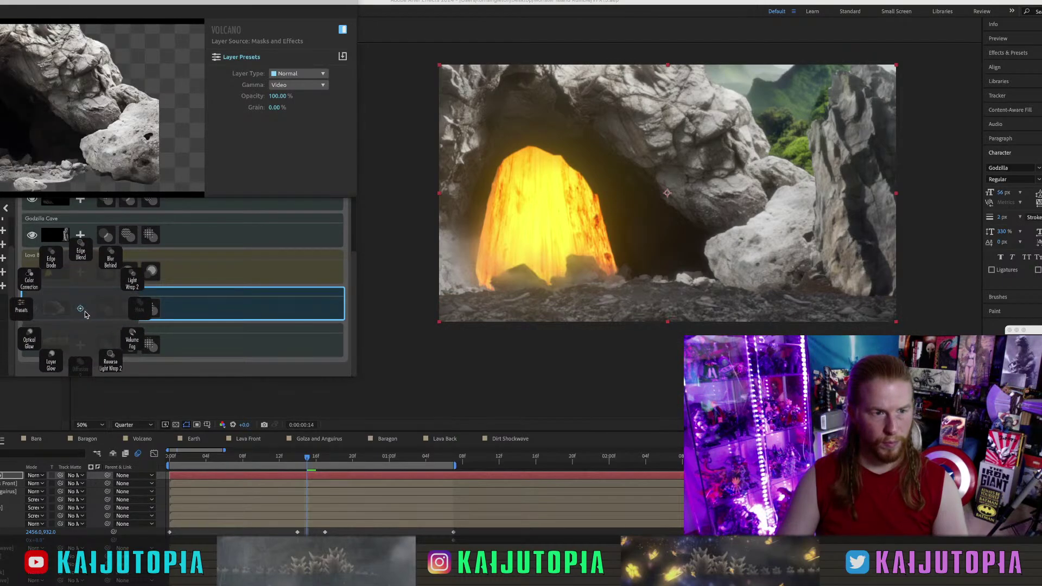
pyautogui.click(207, 296)
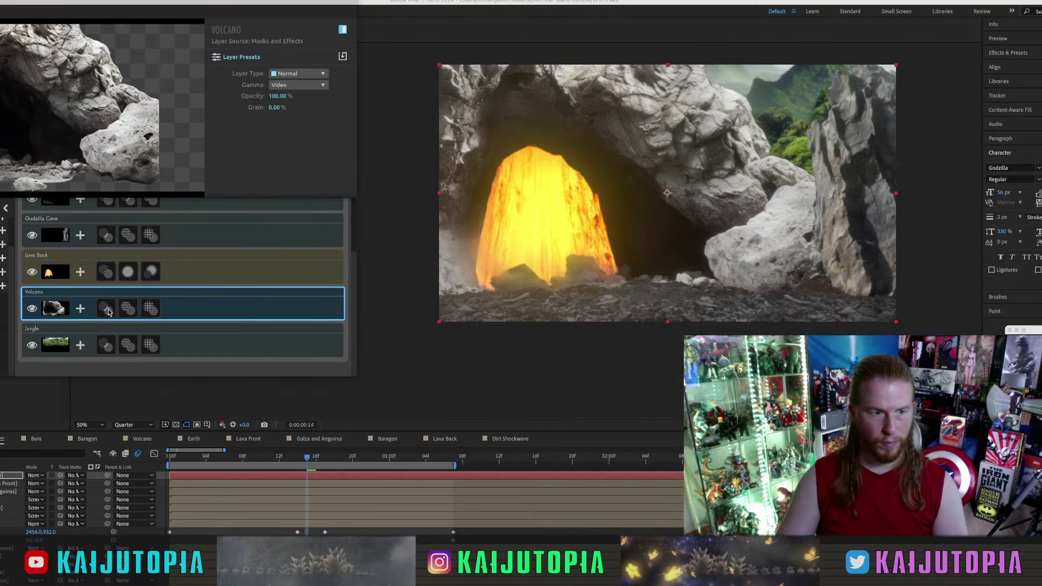
pyautogui.click(81, 311)
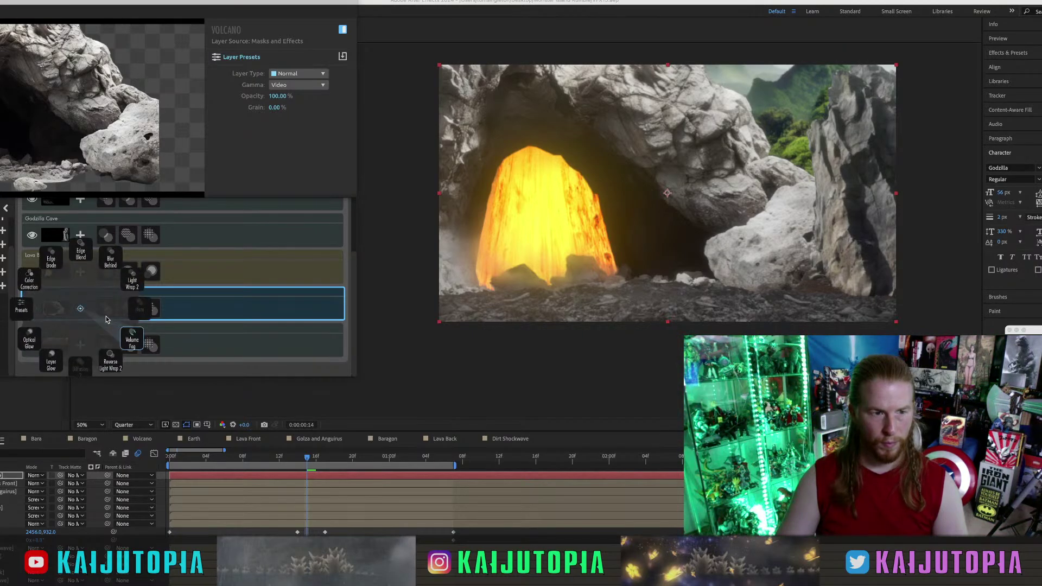
pyautogui.click(133, 341)
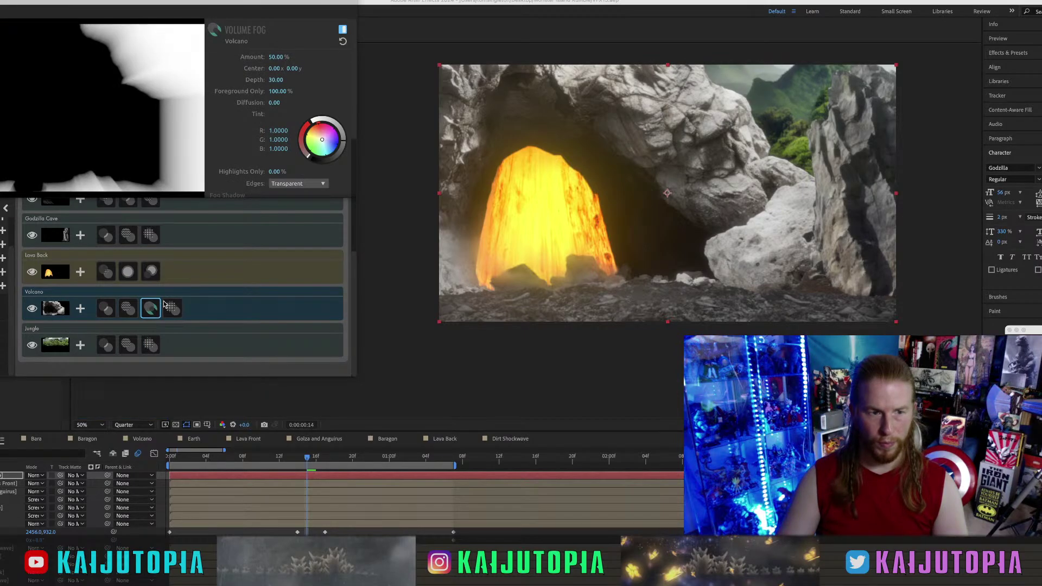
pyautogui.press('Delete')
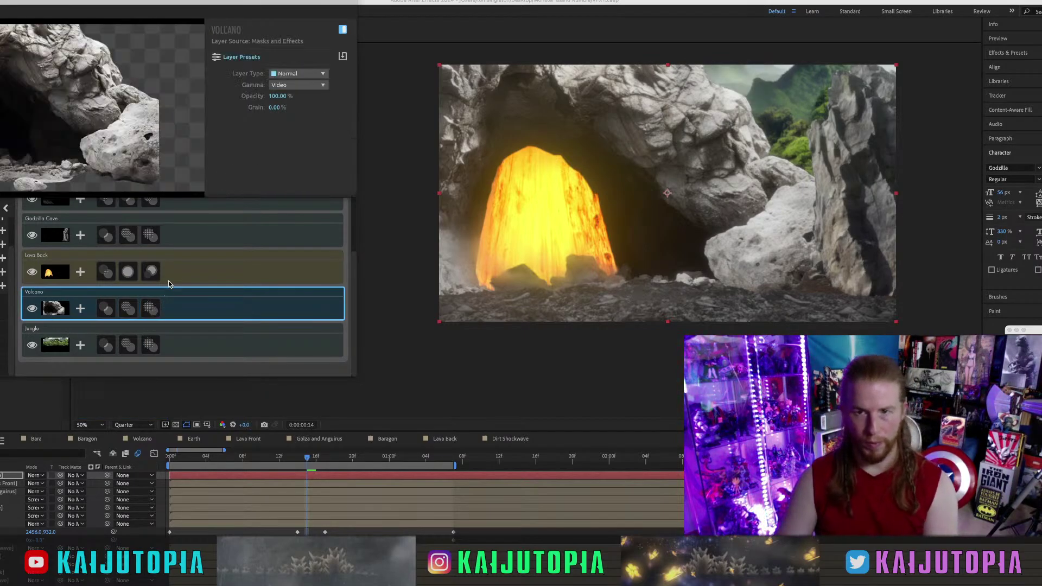
# Add the Lava Front layer above Earth in the Supercomp stack and apply the same three effects that Lava Back uses.
pyautogui.scroll(3, 168, 280)
pyautogui.scroll(-1, 168, 283)
pyautogui.click(217, 233)
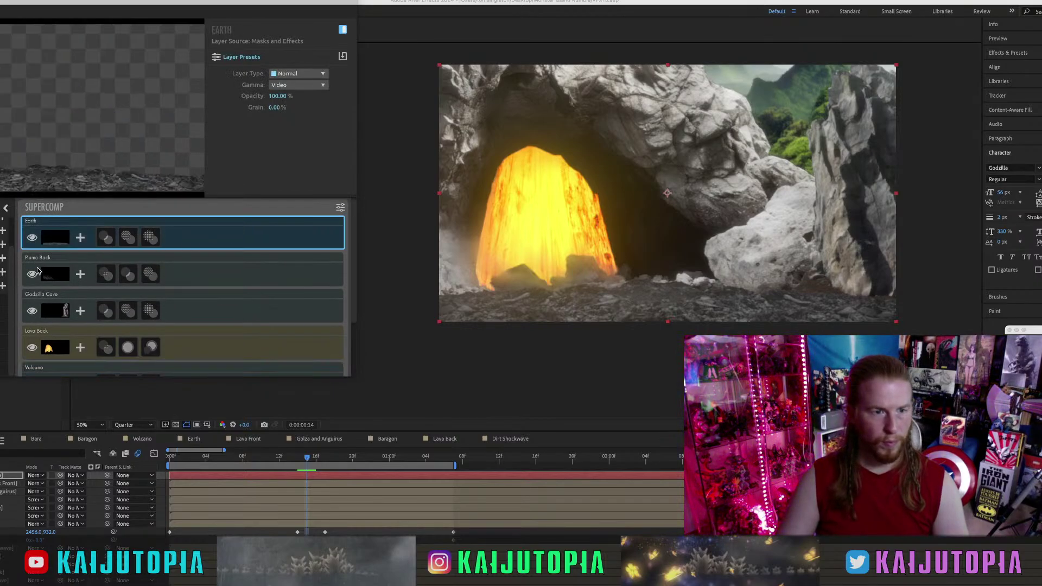
pyautogui.click(4, 286)
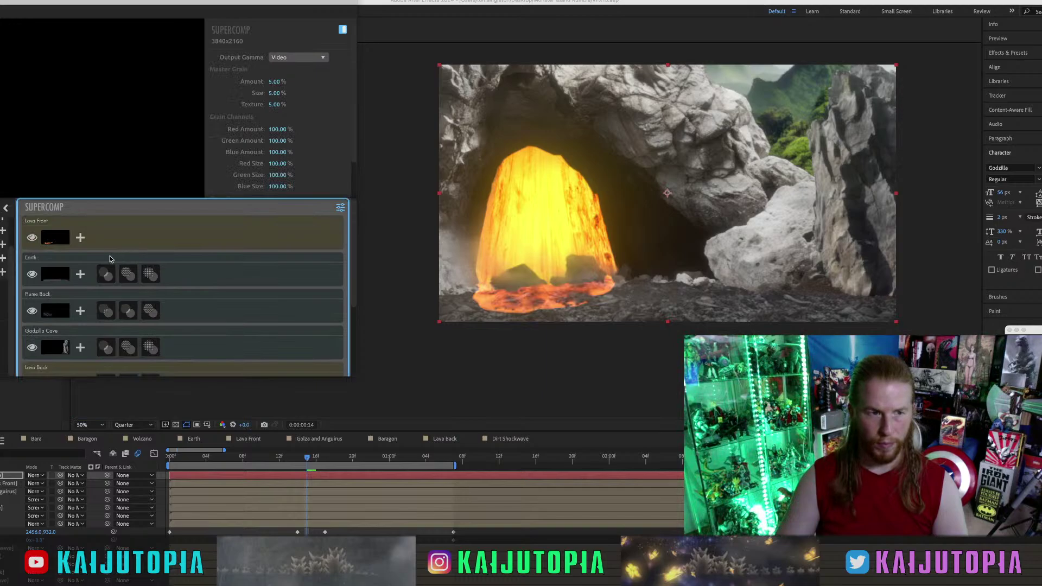
pyautogui.click(84, 241)
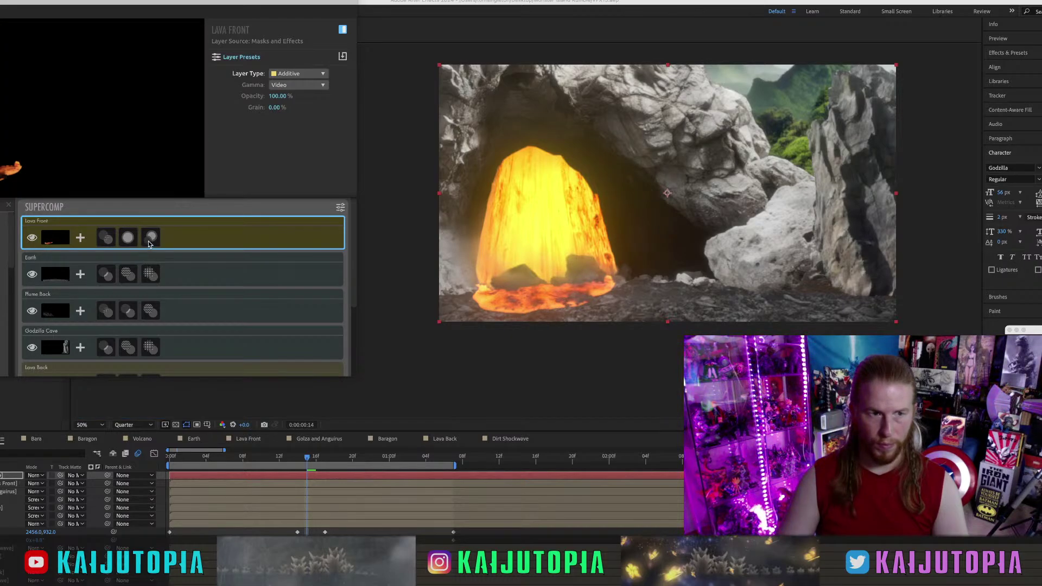
# Set the Lava Front layer's Optical Glow amount to 7%.
pyautogui.click(151, 239)
pyautogui.click(275, 57)
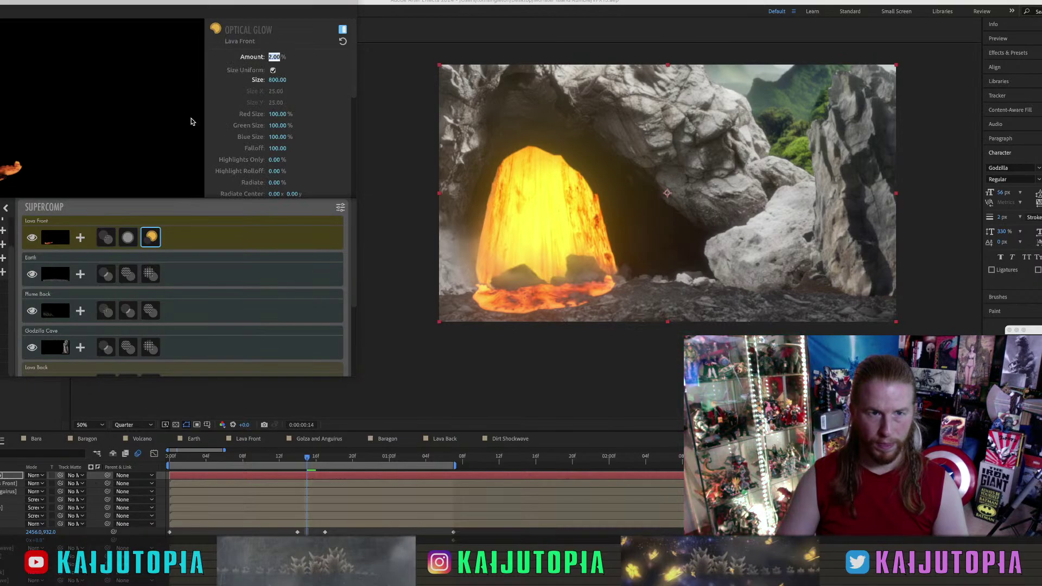
pyautogui.write('7')
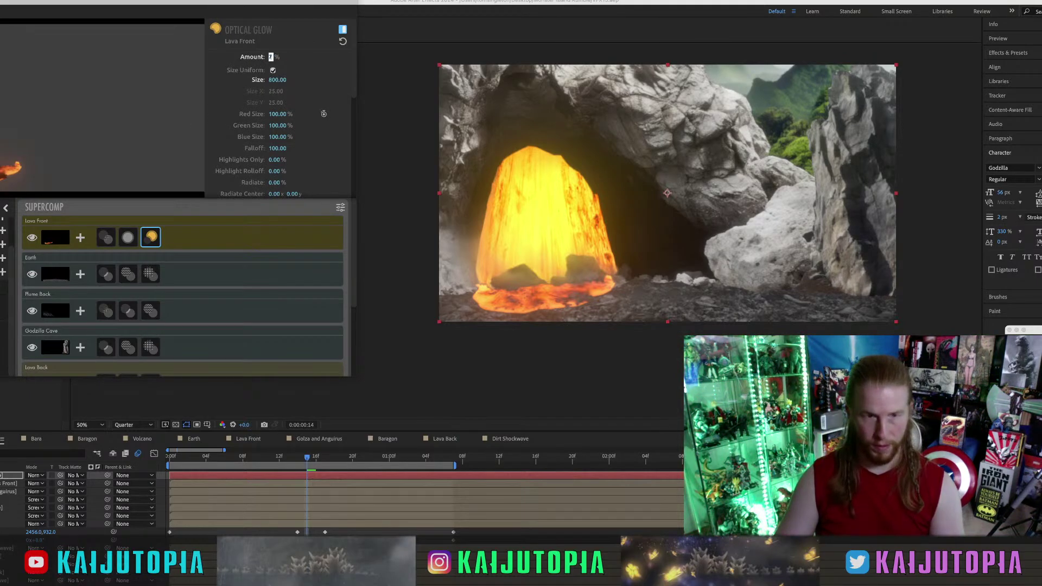
pyautogui.press('Return')
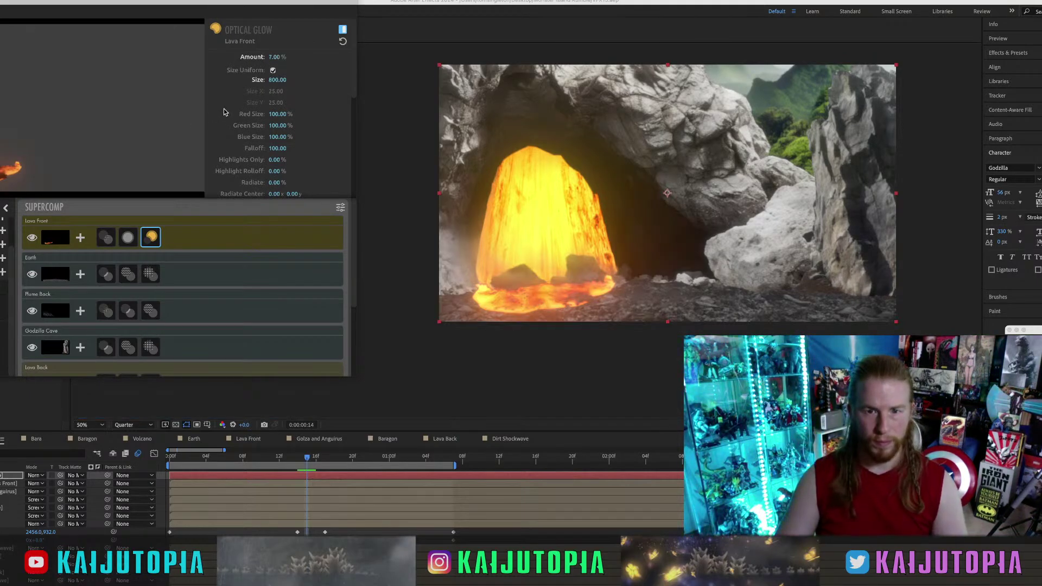
# At 0:00:01:02, add the Dirt Shockwave layer above Lava Front and apply the same three effects that Earth uses.
pyautogui.click(398, 460)
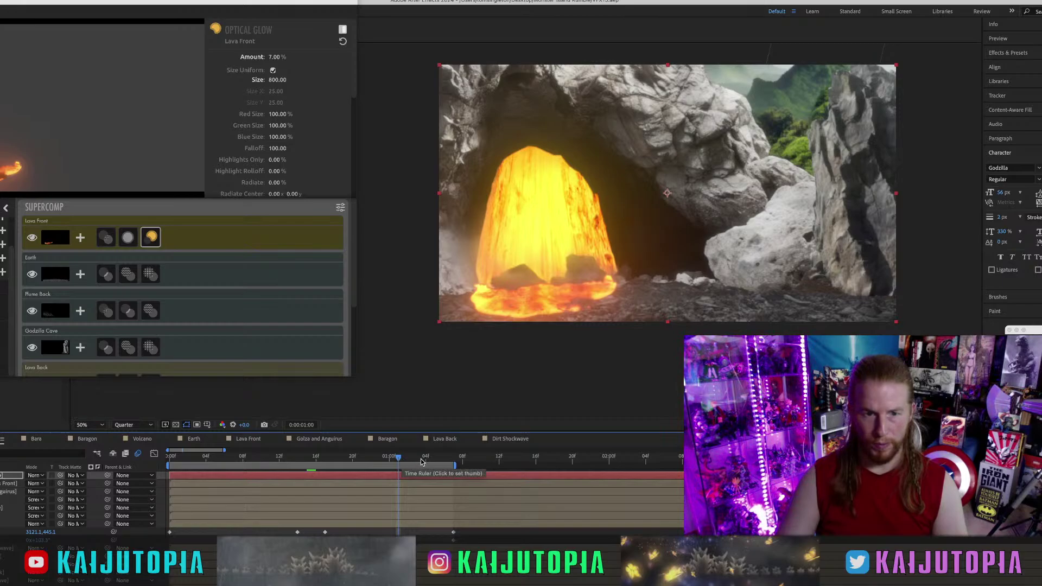
pyautogui.click(421, 462)
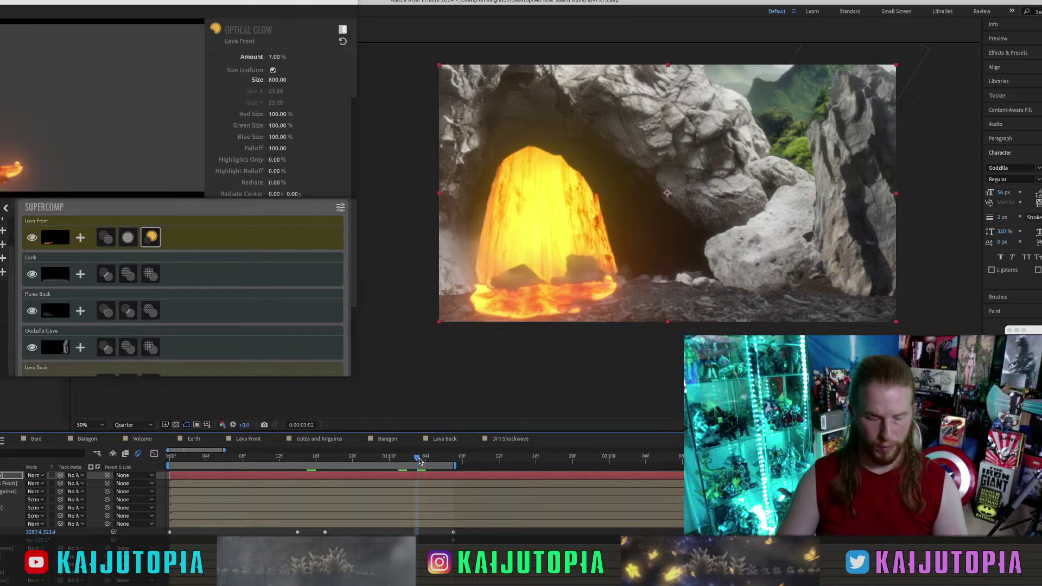
pyautogui.click(3, 273)
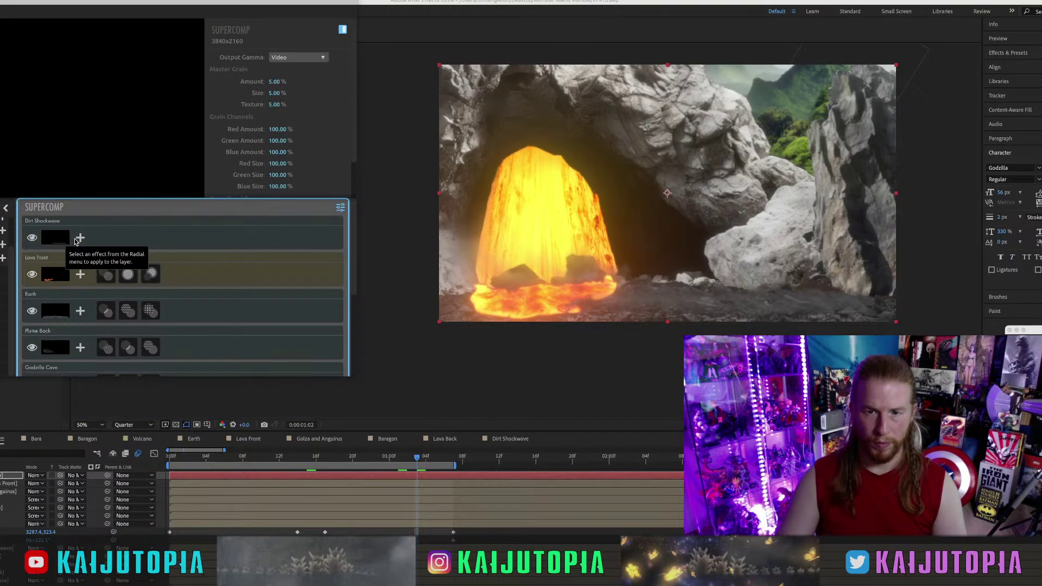
pyautogui.click(75, 241)
pyautogui.press('Escape')
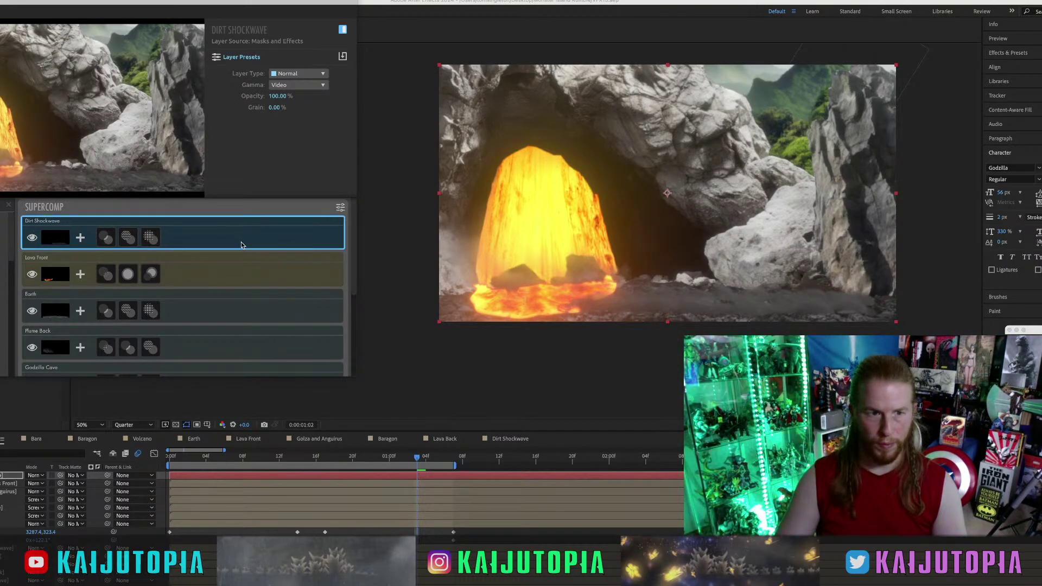
# Set the Dirt Shockwave layer's opacity to 88%.
pyautogui.write('75')
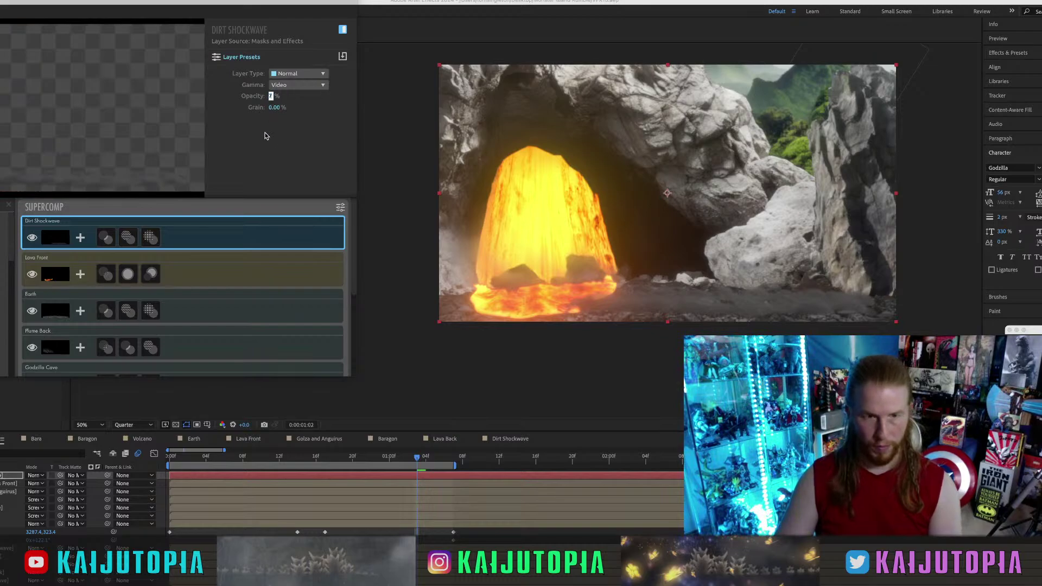
pyautogui.press('Return')
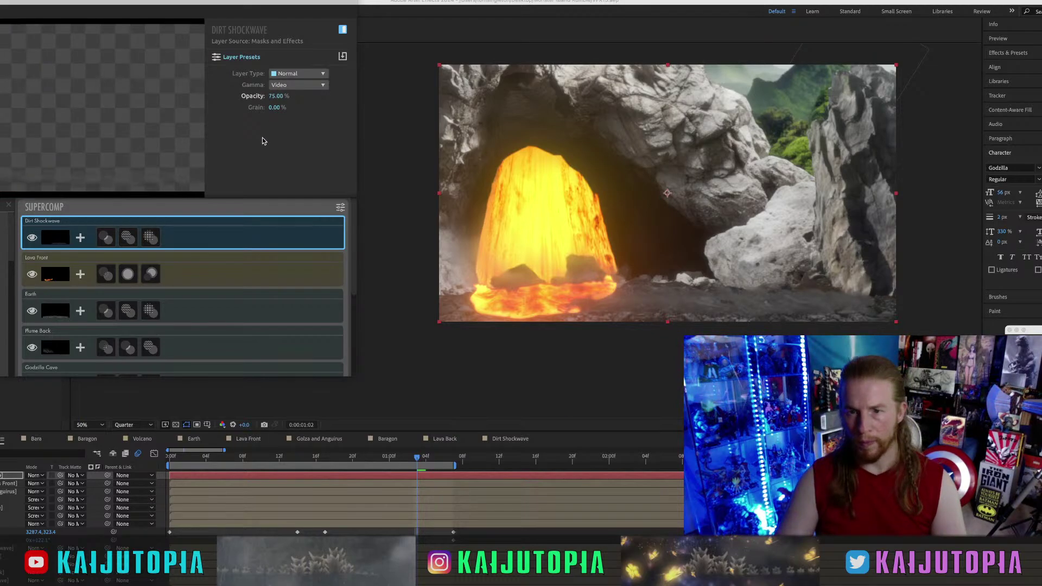
pyautogui.click(275, 95)
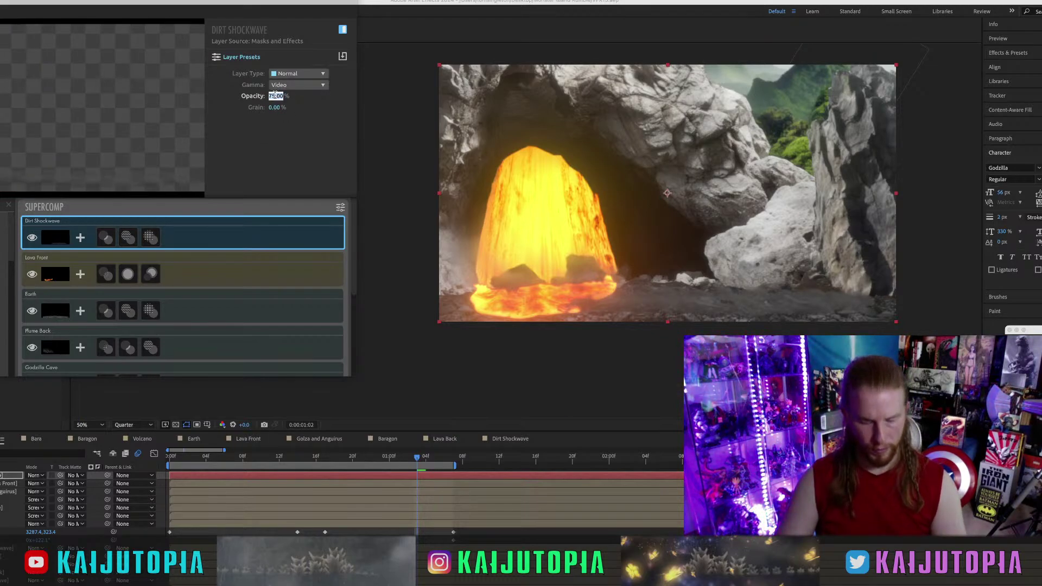
pyautogui.write('50')
pyautogui.write('88')
pyautogui.press('Return')
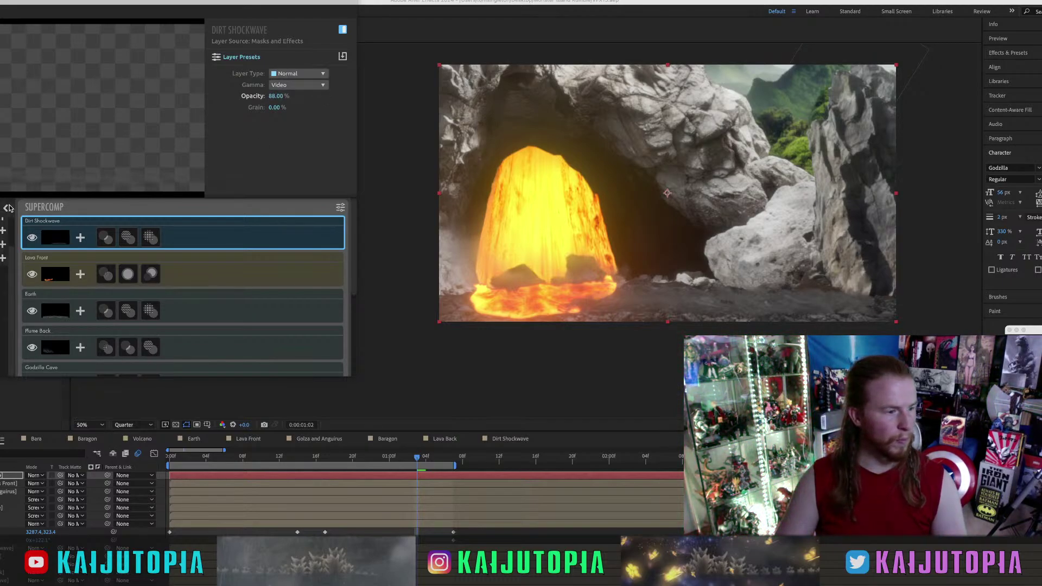
# Add the Baragon layer above Dirt Shockwave and pre-compose its timeline layer as "Baragon", moving all attributes into the new composition.
pyautogui.click(3, 259)
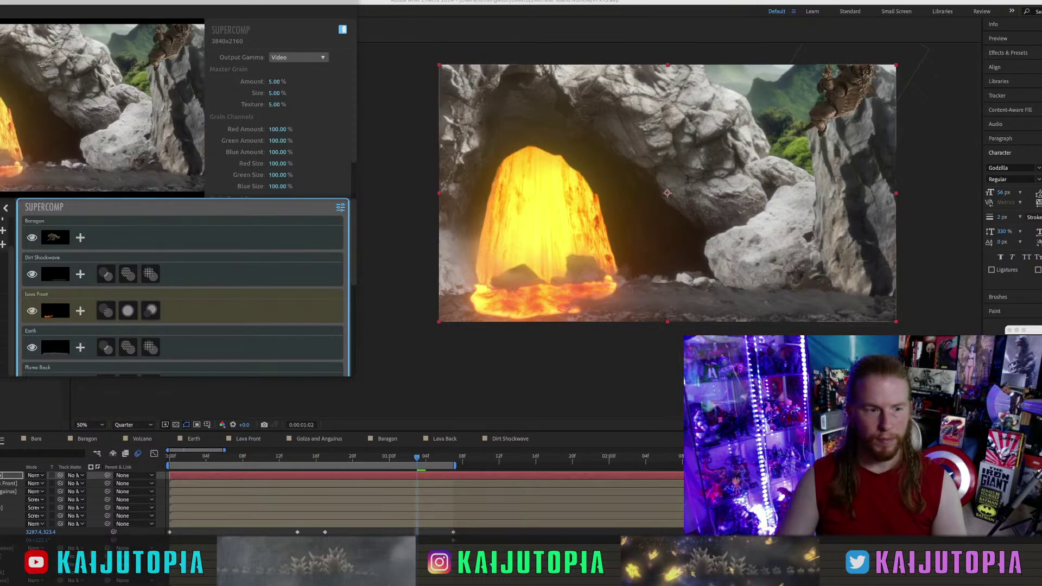
pyautogui.click(10, 524)
pyautogui.click(65, 1)
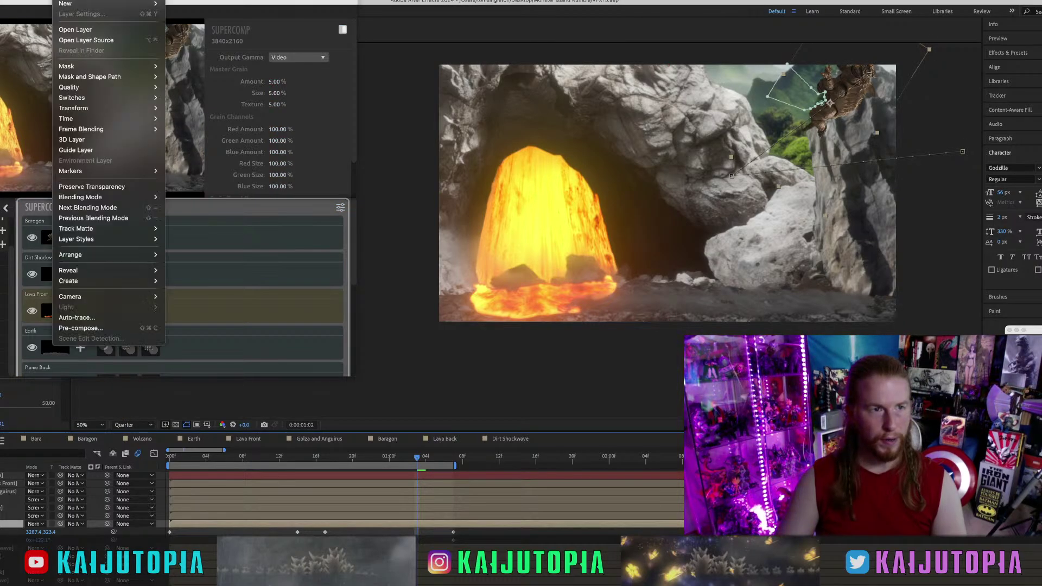
pyautogui.click(74, 328)
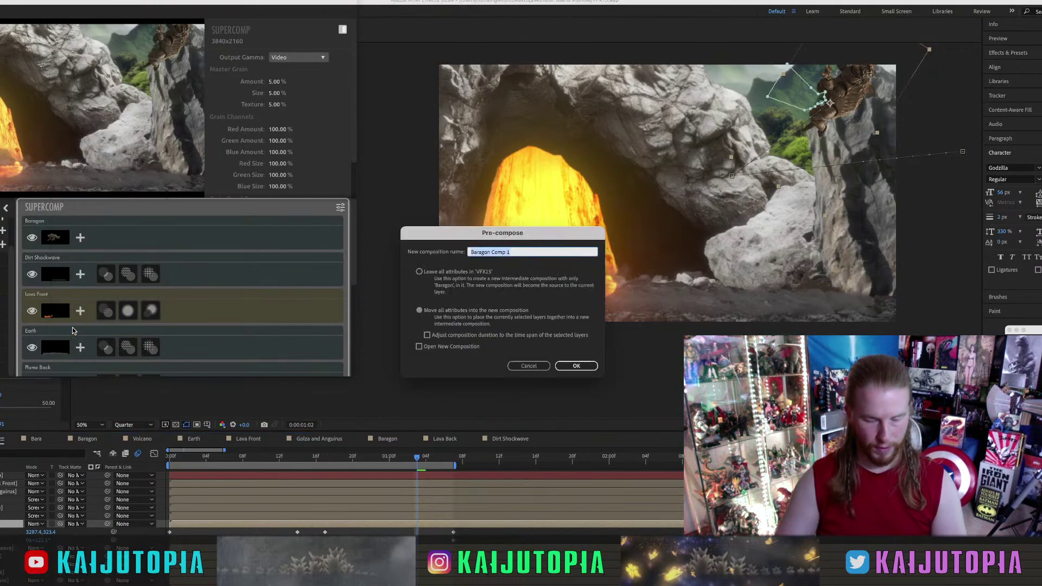
pyautogui.write('Baragon')
pyautogui.press('Return')
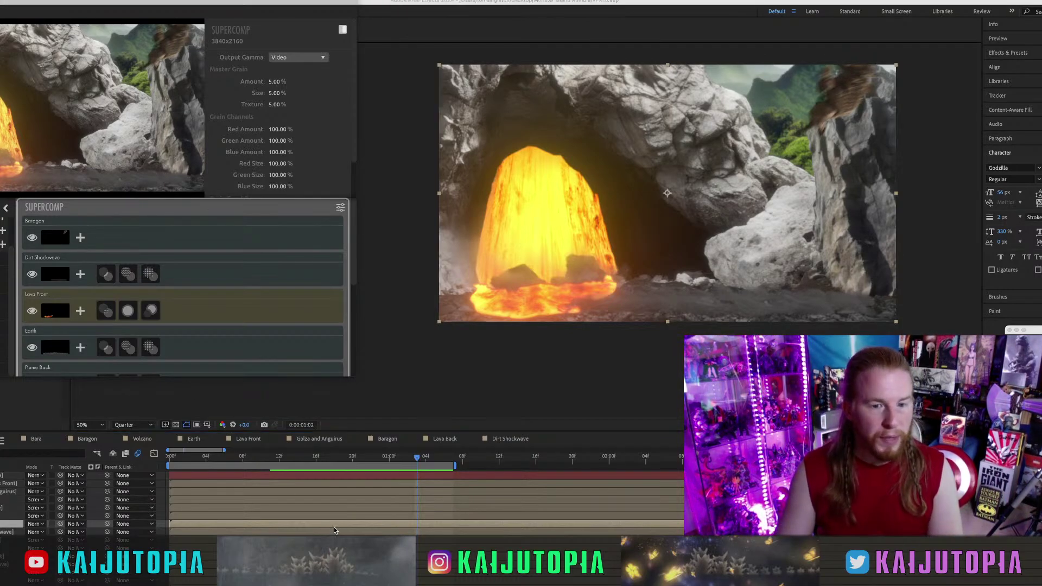
# At 0:00:00:14, apply the same three base effects as Dirt Shockwave plus Volume Fog to the Baragon layer.
pyautogui.click(306, 457)
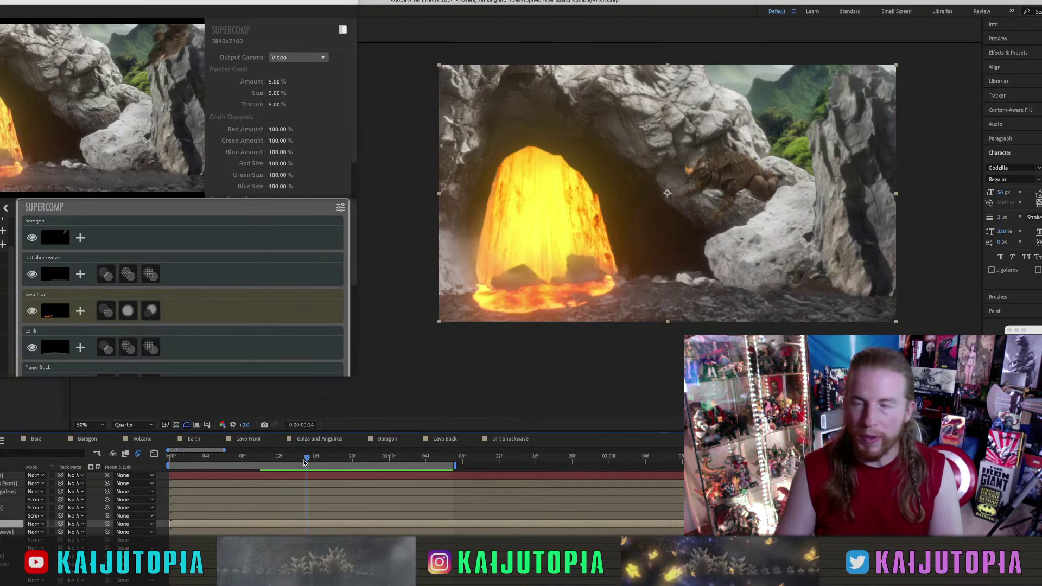
pyautogui.click(80, 239)
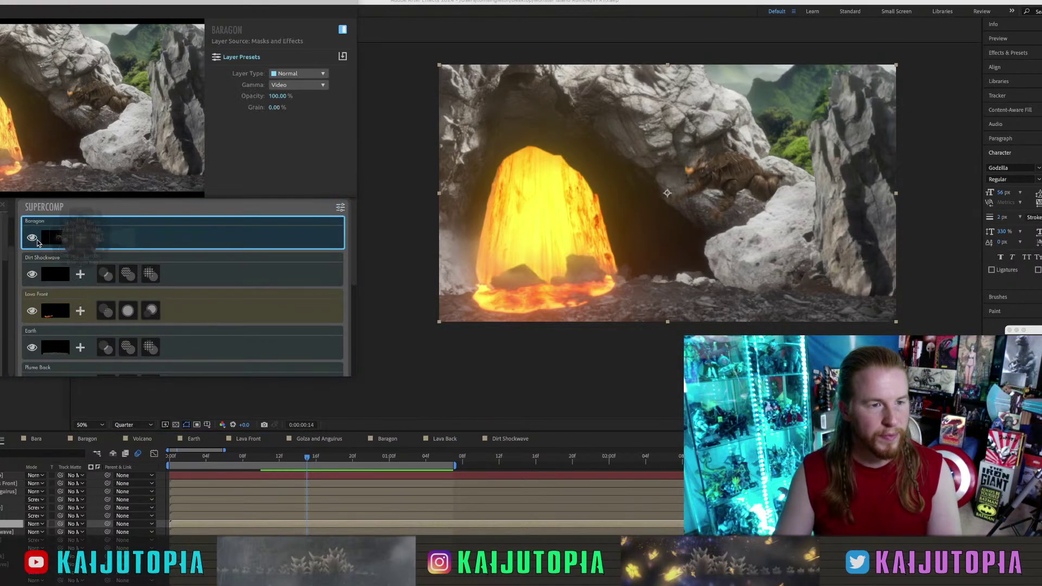
pyautogui.click(81, 238)
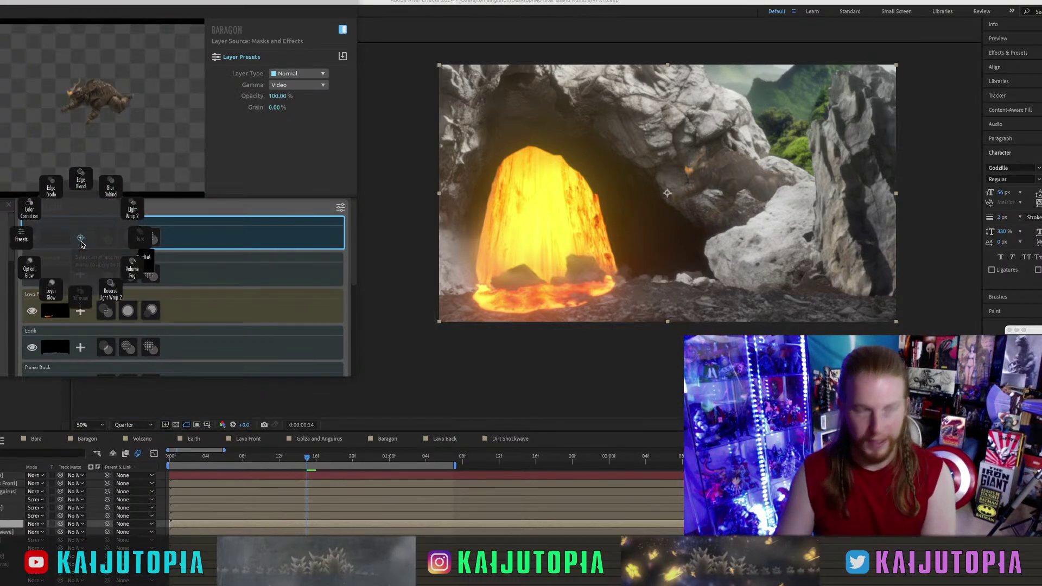
pyautogui.click(135, 272)
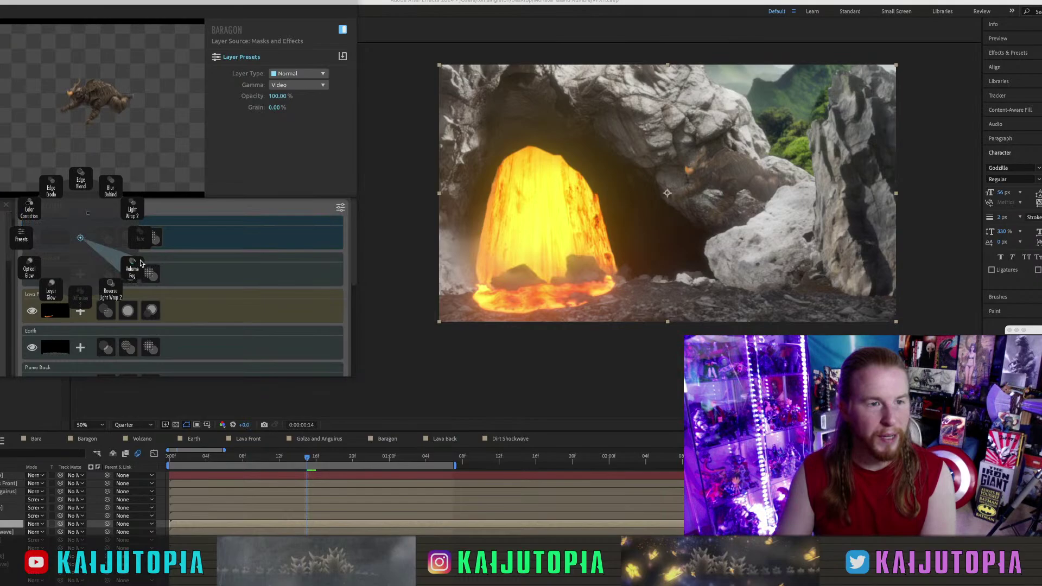
pyautogui.click(140, 263)
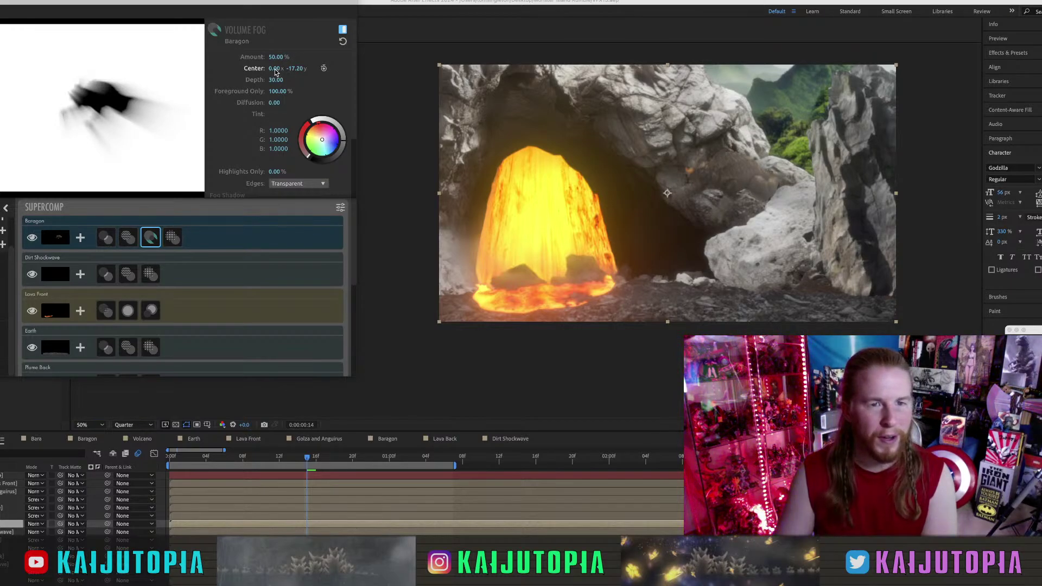
# Shift the center of Baragon's Volume Fog horizontally and set its amount to 33% and depth to 21.
pyautogui.moveTo(275, 71); pyautogui.dragTo(279, 72)
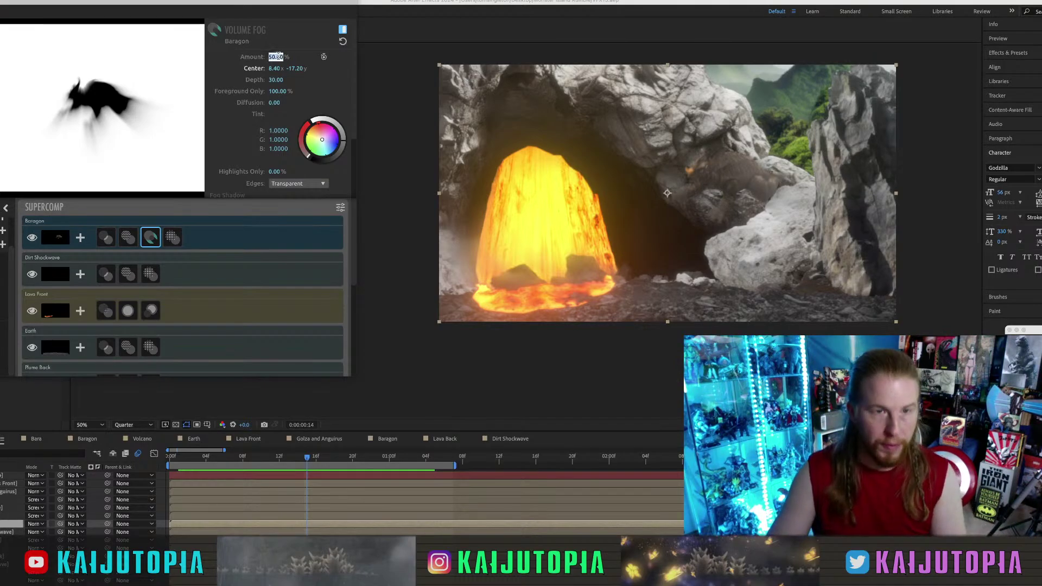
pyautogui.write('33')
pyautogui.click(278, 79)
pyautogui.write('21')
pyautogui.click(211, 79)
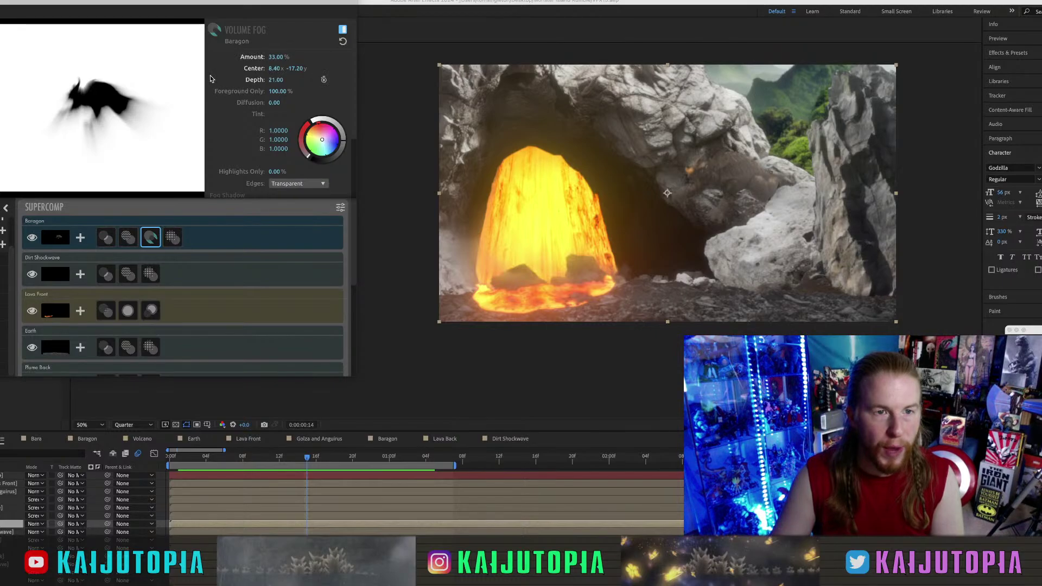
# Set the Baragon layer's Haze amount to 15%.
pyautogui.click(127, 238)
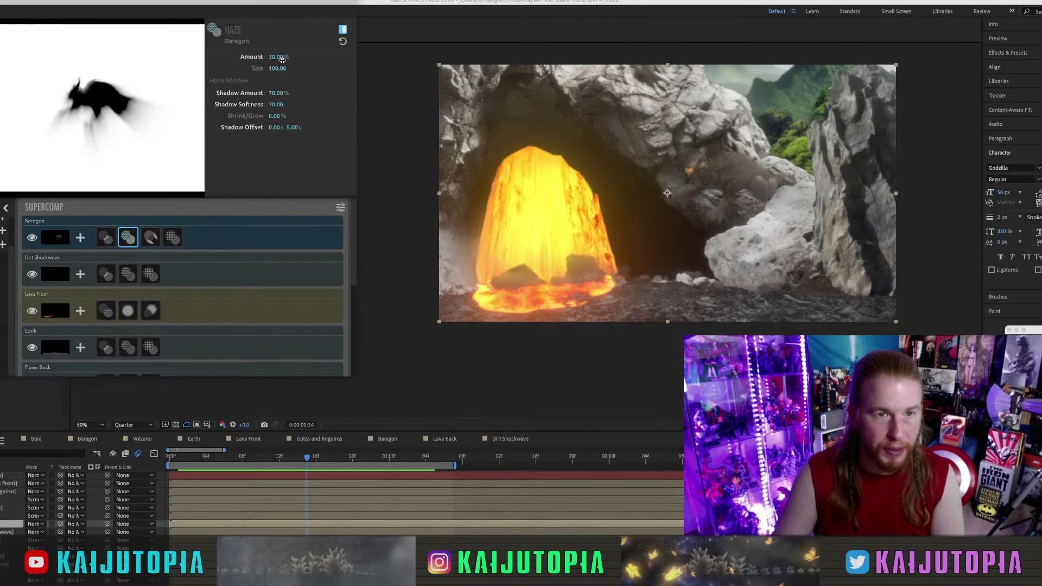
pyautogui.click(278, 56)
pyautogui.write('15')
pyautogui.press('Return')
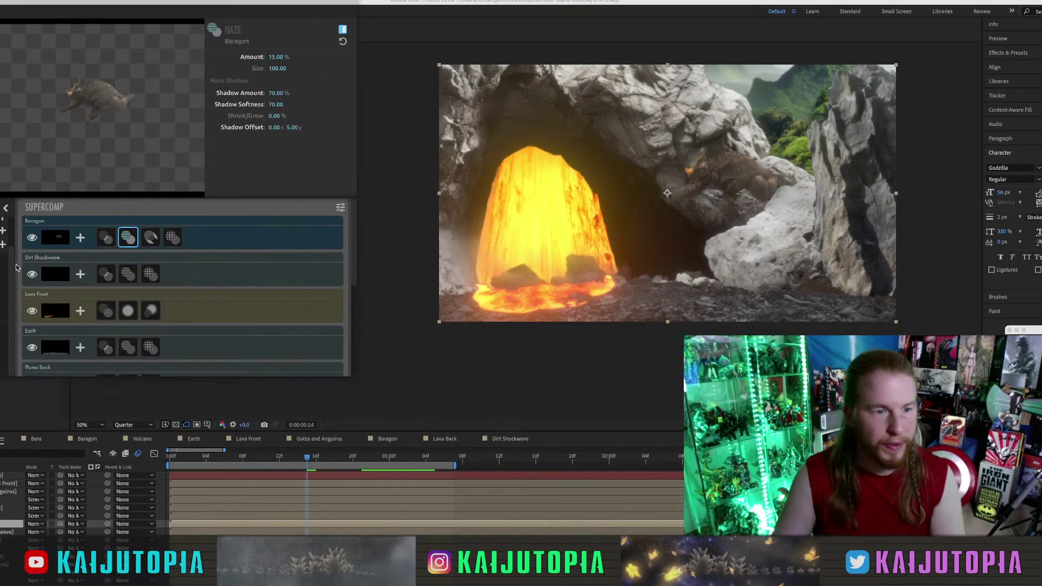
# Add the Bara Dust layer above Baragon in the Supercomp stack.
pyautogui.click(2, 244)
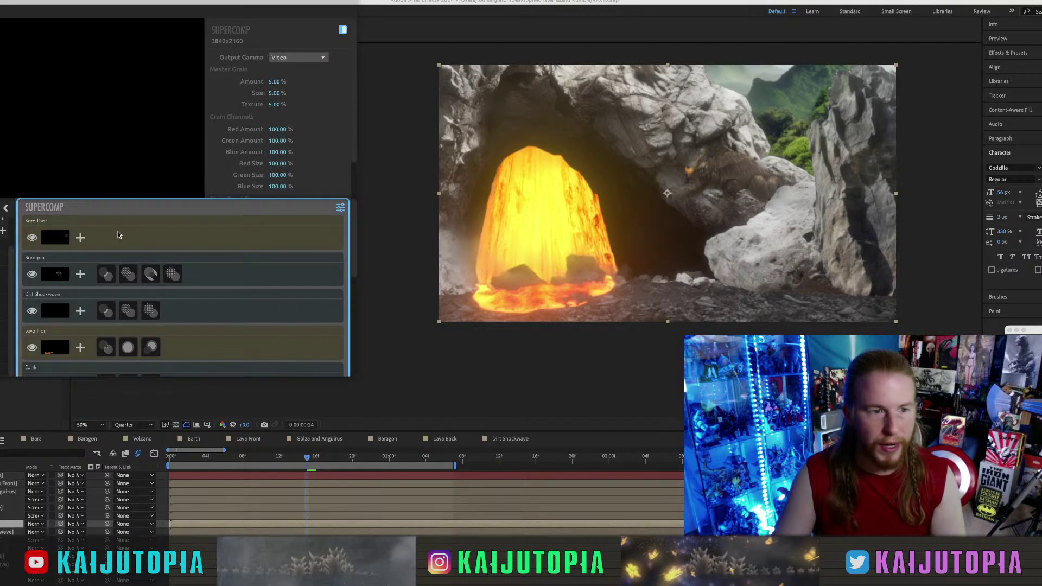
# Give Bara Dust the second effect used on Lava Front, and change the lens blur radius of the dust clip in its precomp.
pyautogui.click(73, 241)
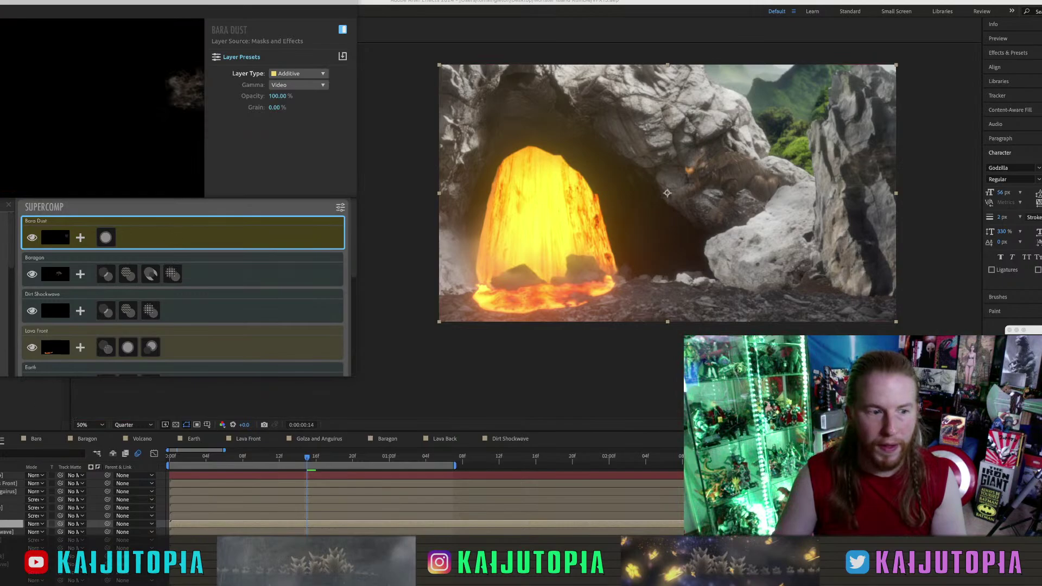
pyautogui.click(11, 515)
pyautogui.doubleClick(11, 516)
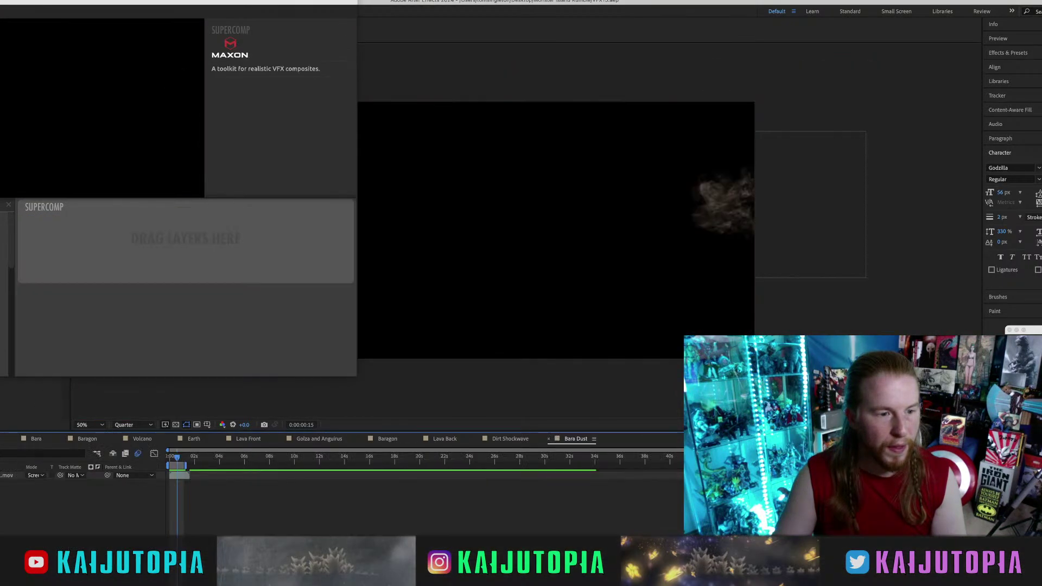
pyautogui.click(11, 475)
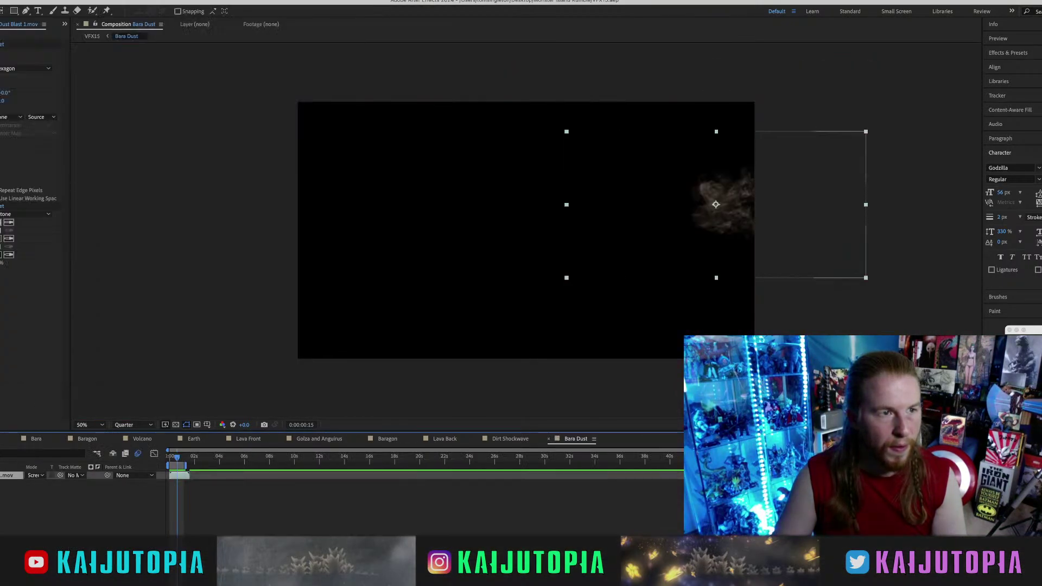
pyautogui.click(6, 52)
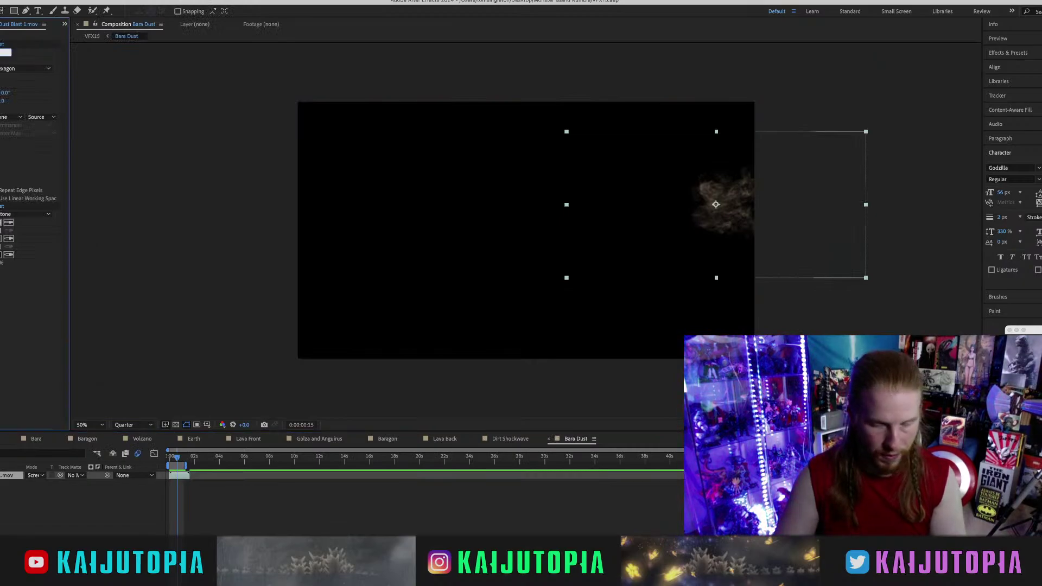
pyautogui.press('Return')
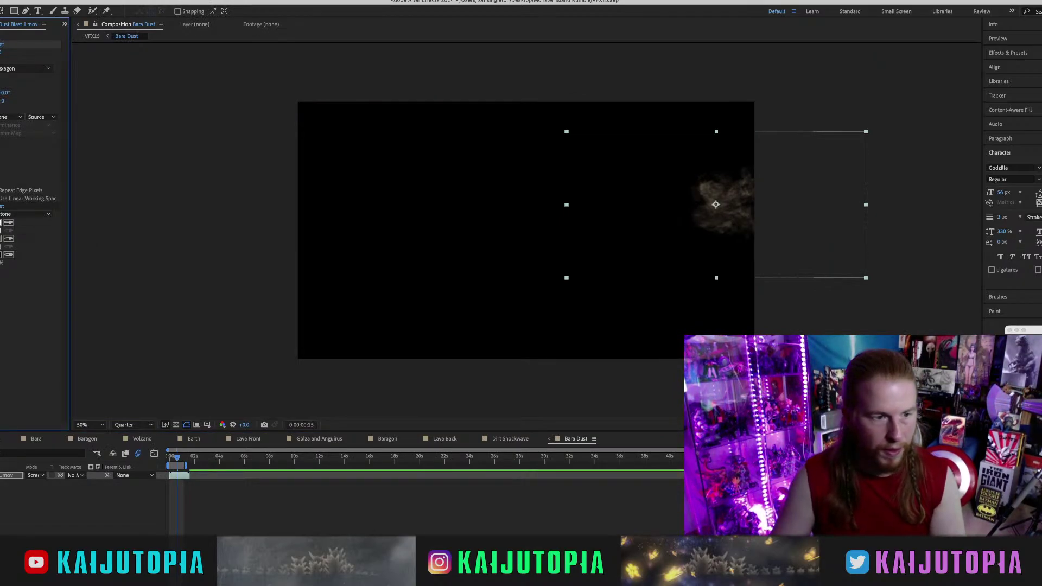
pyautogui.click(2, 439)
# Save the project and add the Shockwave layer above Bara Dust in the VFX15 Supercomp stack.
pyautogui.click(11, 475)
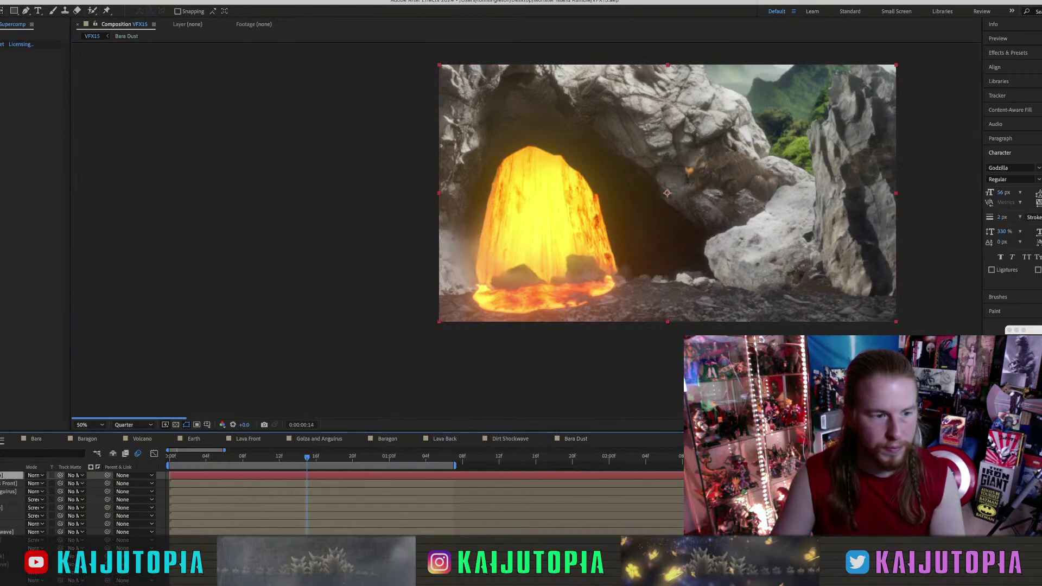
pyautogui.press('super+s')
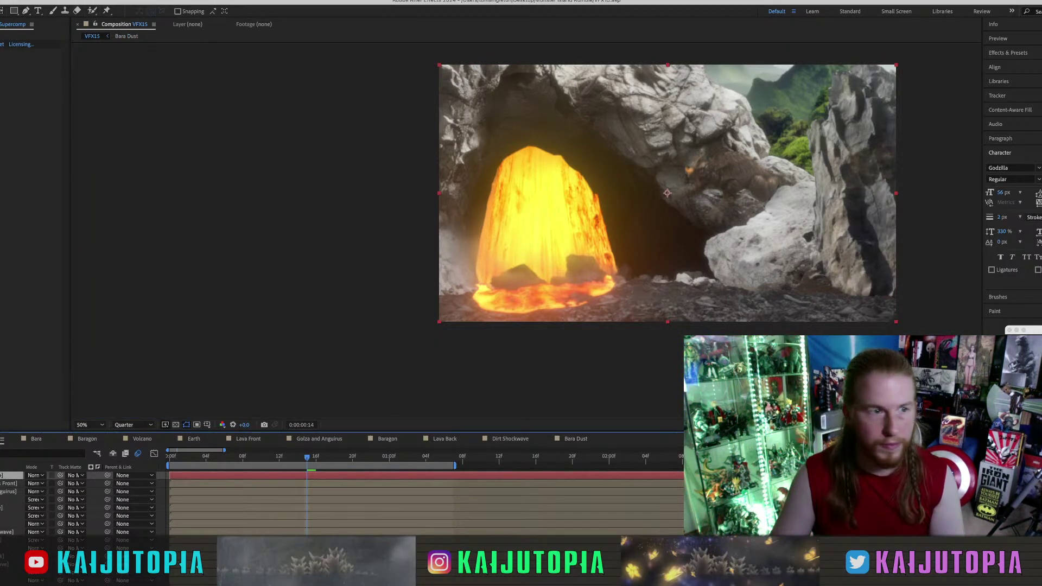
pyautogui.click(3, 54)
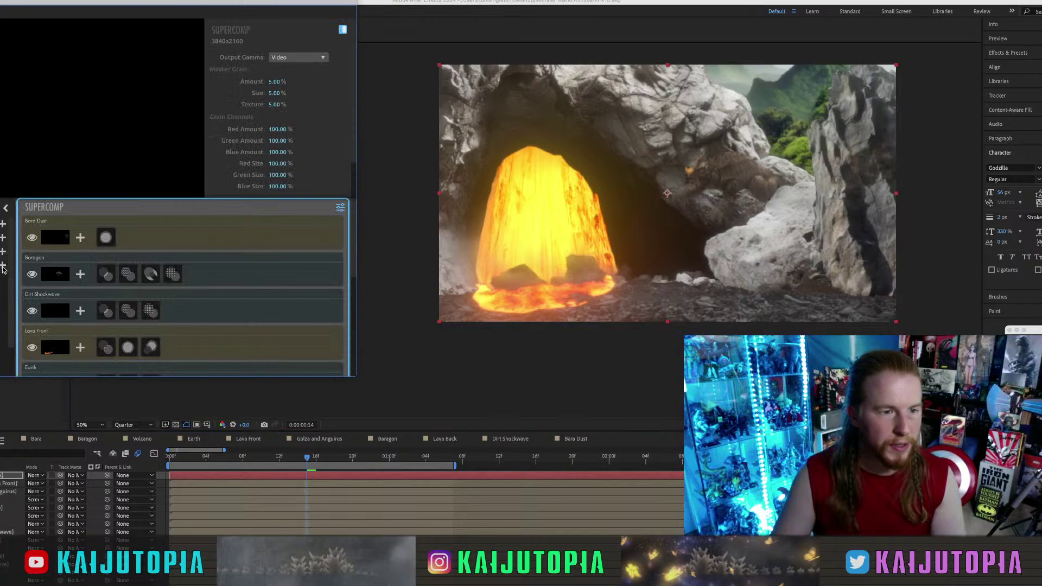
pyautogui.click(2, 267)
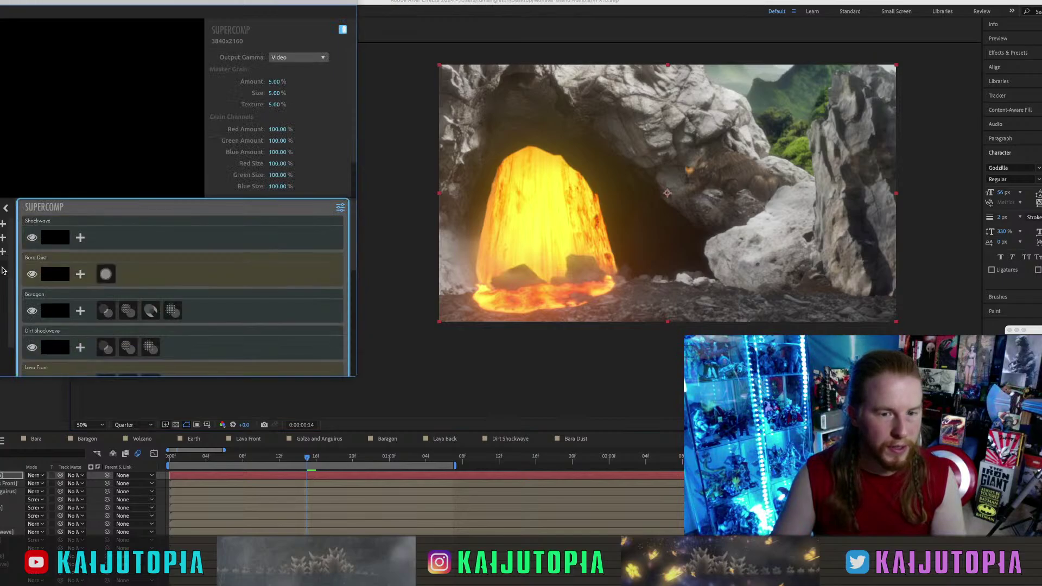
# At 0:00:00:20, make the Shockwave layer Additive and give it the third effect used on Lava Front.
pyautogui.click(335, 463)
pyautogui.click(362, 461)
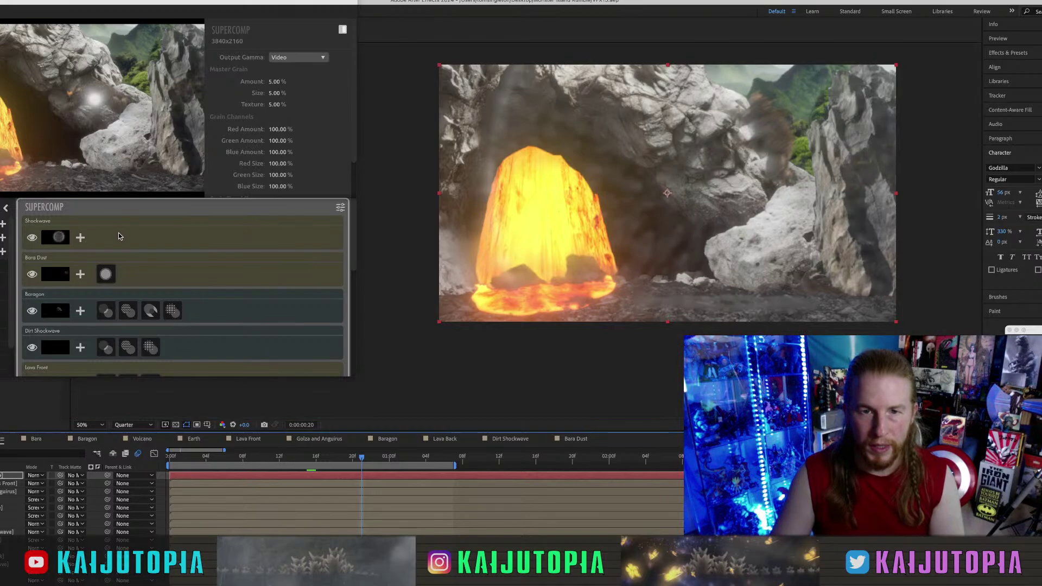
pyautogui.click(80, 241)
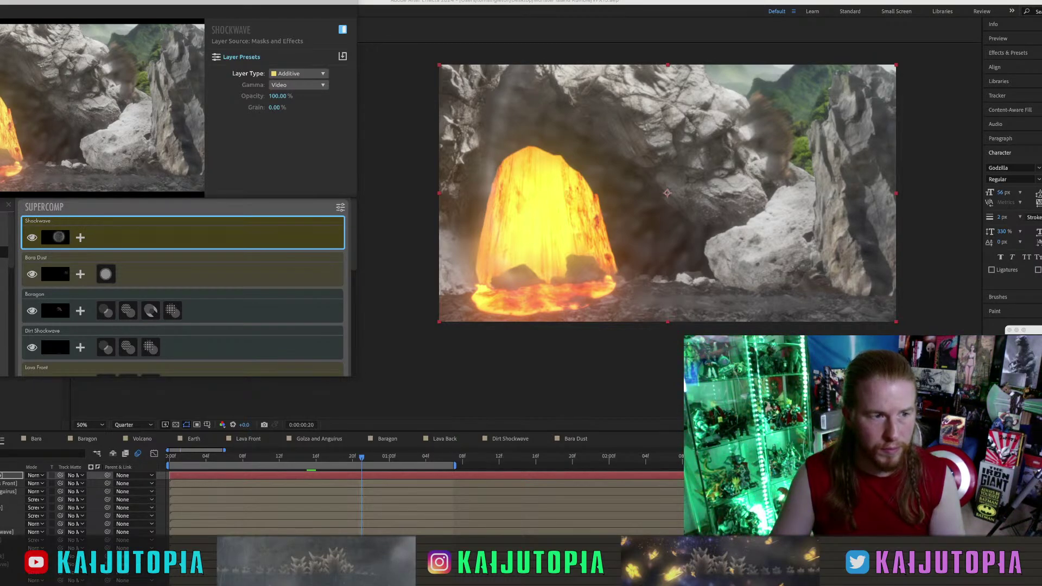
pyautogui.doubleClick(3, 256)
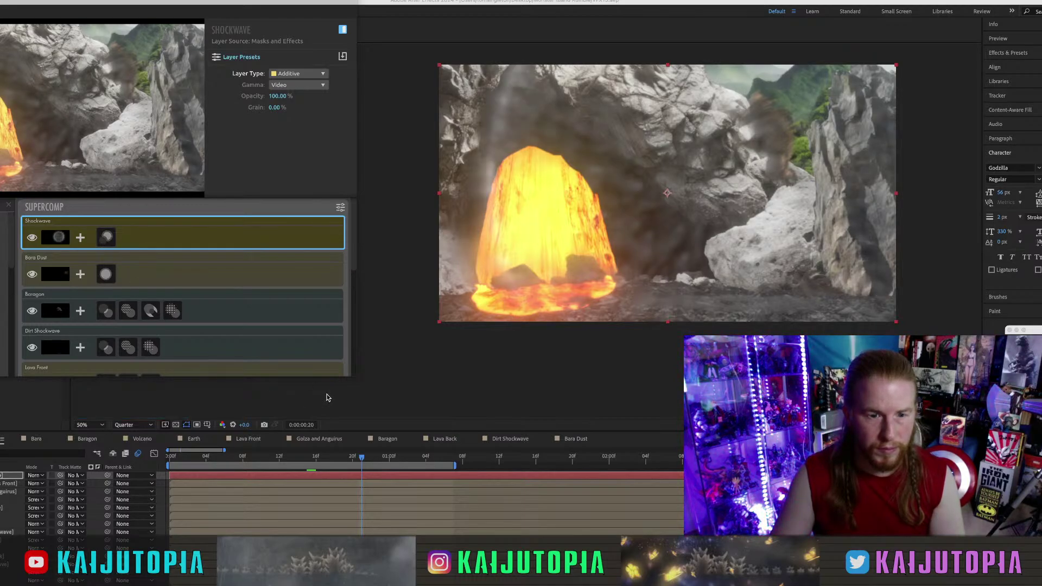
pyautogui.click(8, 205)
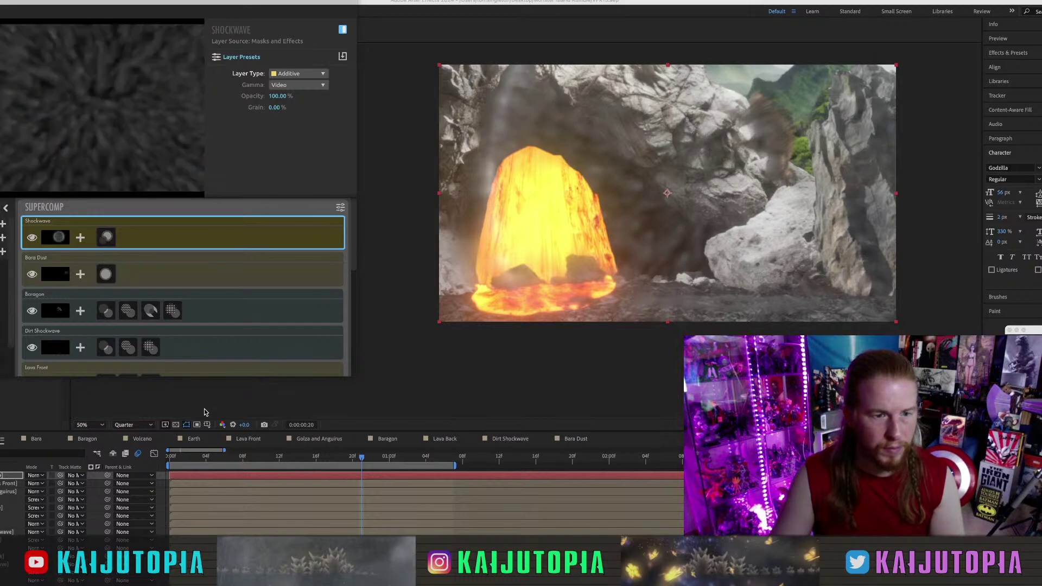
# Add the Sparks layer above Shockwave as Additive, checking it in its precomp and in VFX15 up to 0:00:00:20.
pyautogui.click(4, 252)
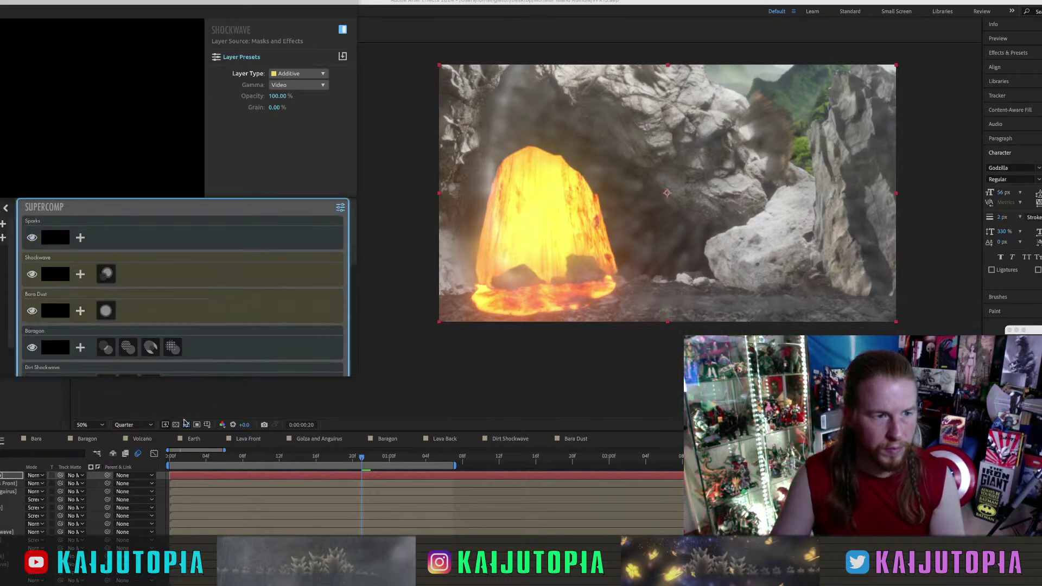
pyautogui.click(303, 459)
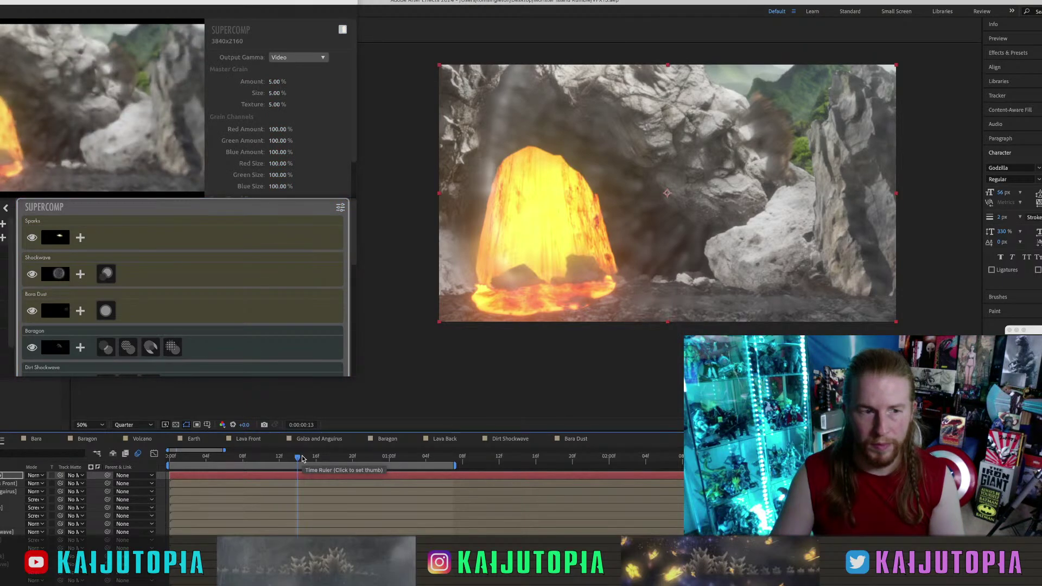
pyautogui.doubleClick(15, 499)
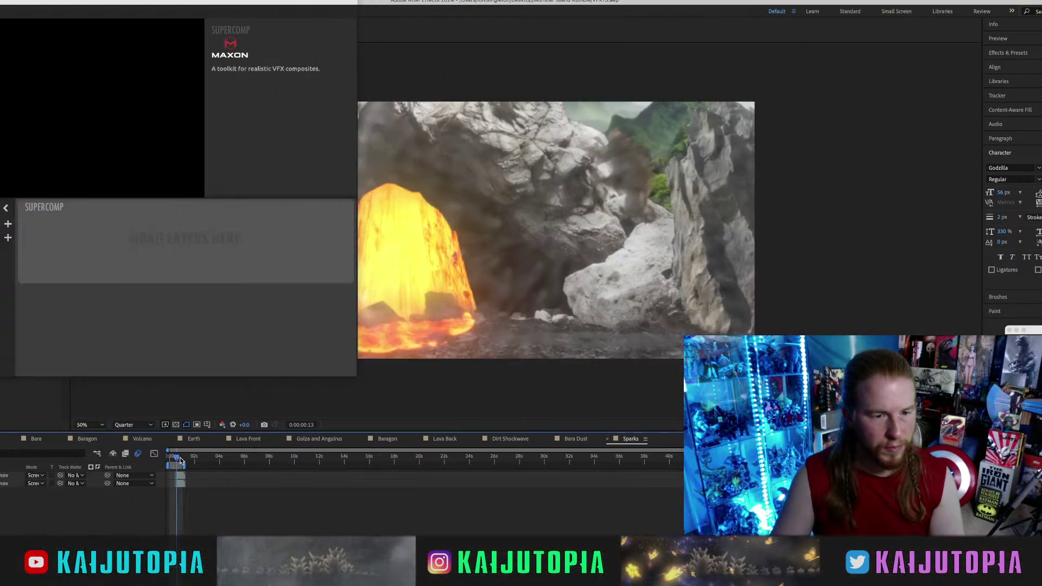
pyautogui.click(179, 458)
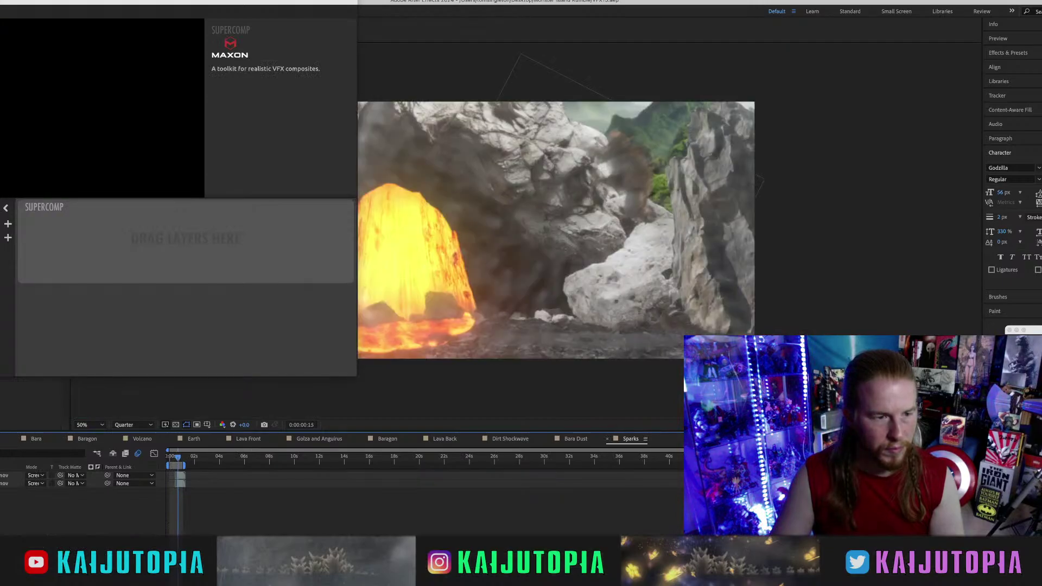
pyautogui.click(2, 438)
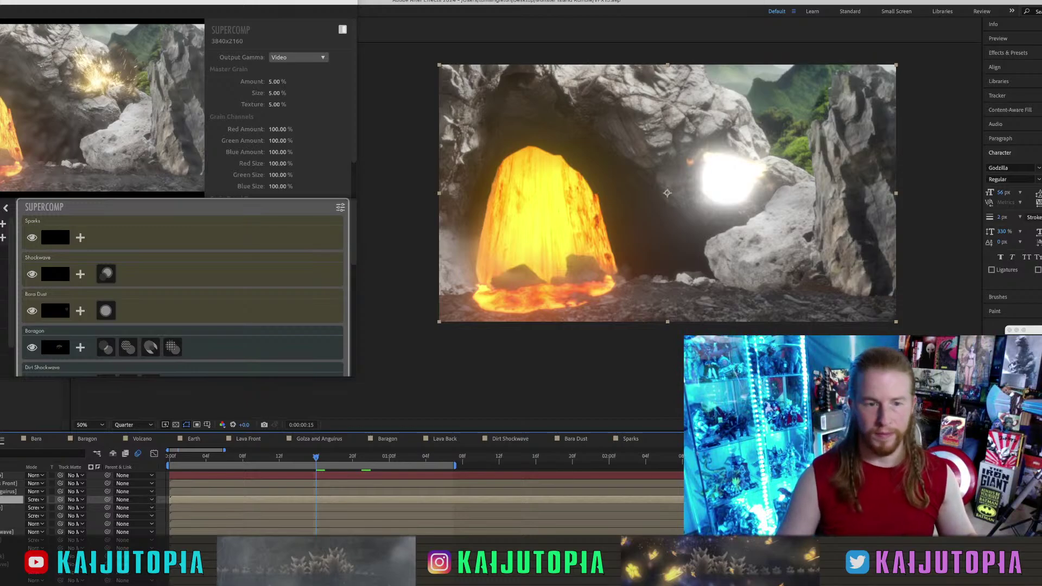
pyautogui.click(344, 457)
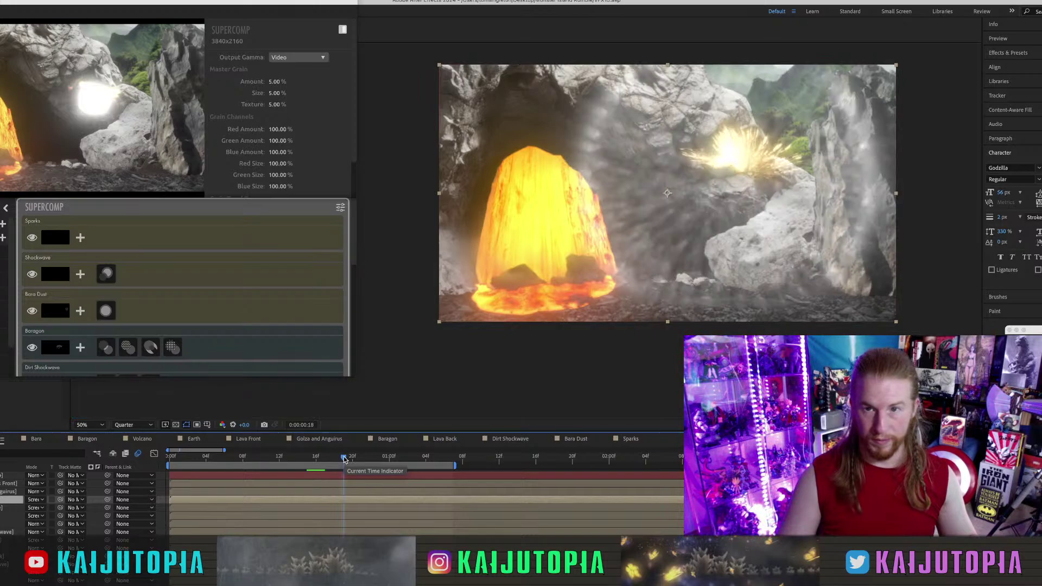
pyautogui.click(363, 458)
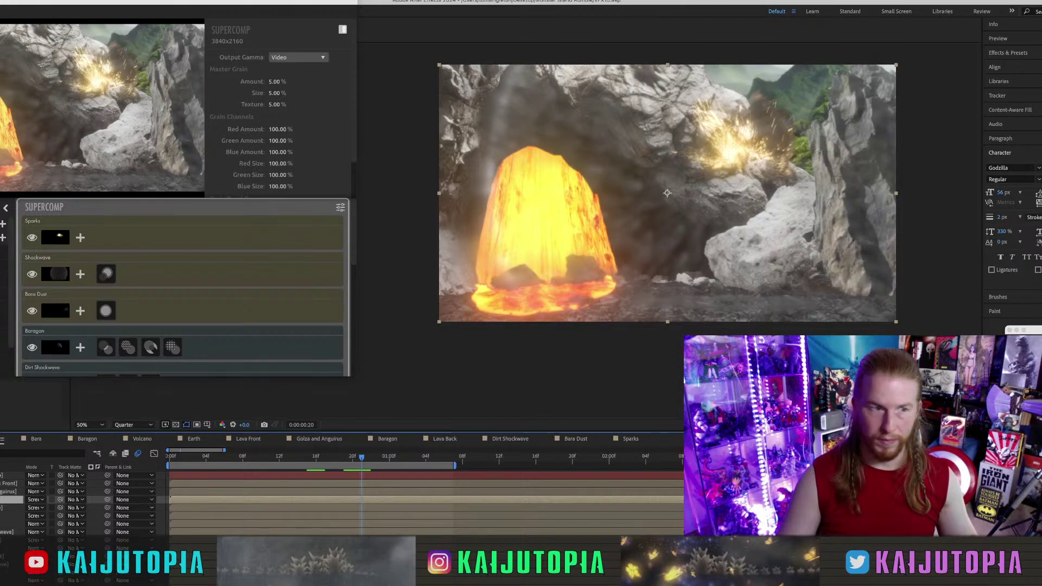
# Add the Golza and Anguirus layer above Sparks and apply the same three base effects as Baragon plus Volume Fog.
pyautogui.click(4, 240)
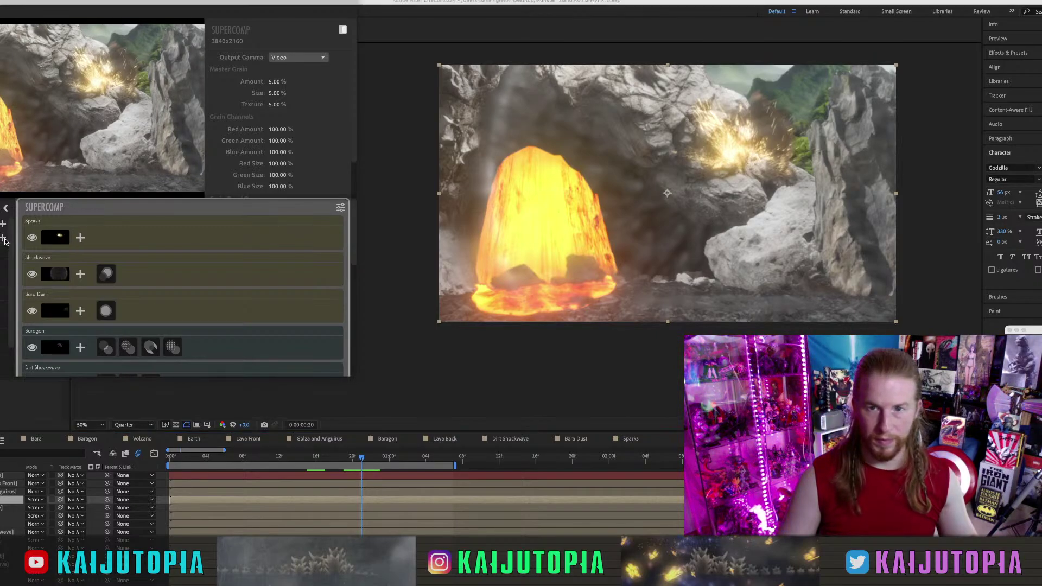
pyautogui.click(3, 239)
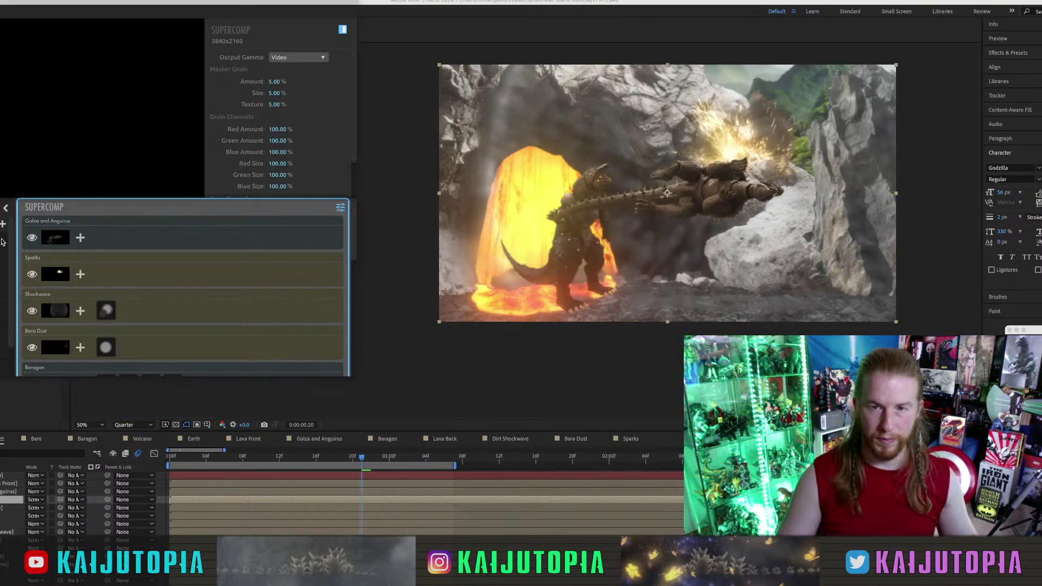
pyautogui.click(82, 239)
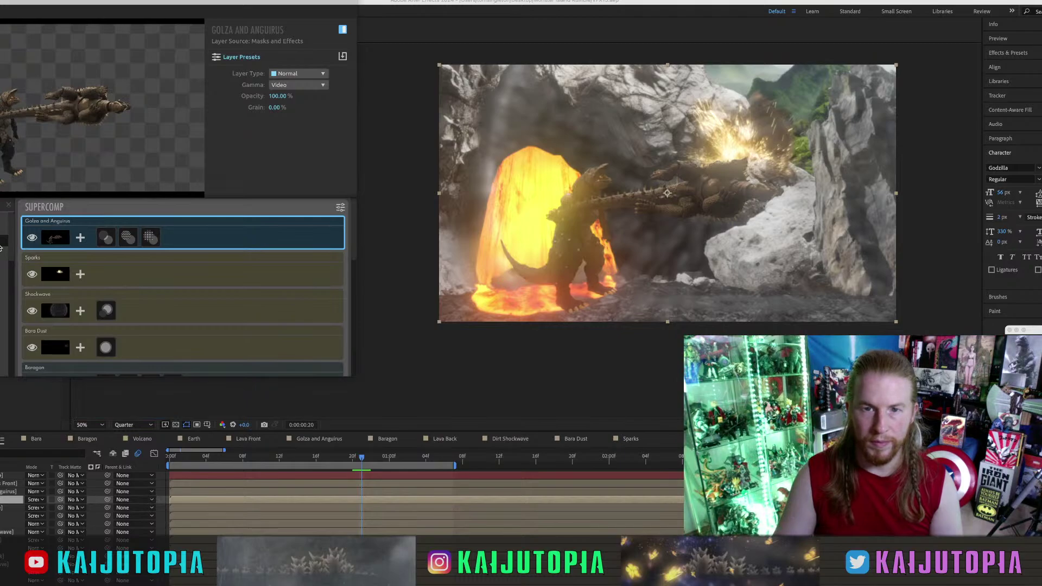
pyautogui.click(81, 239)
pyautogui.click(81, 240)
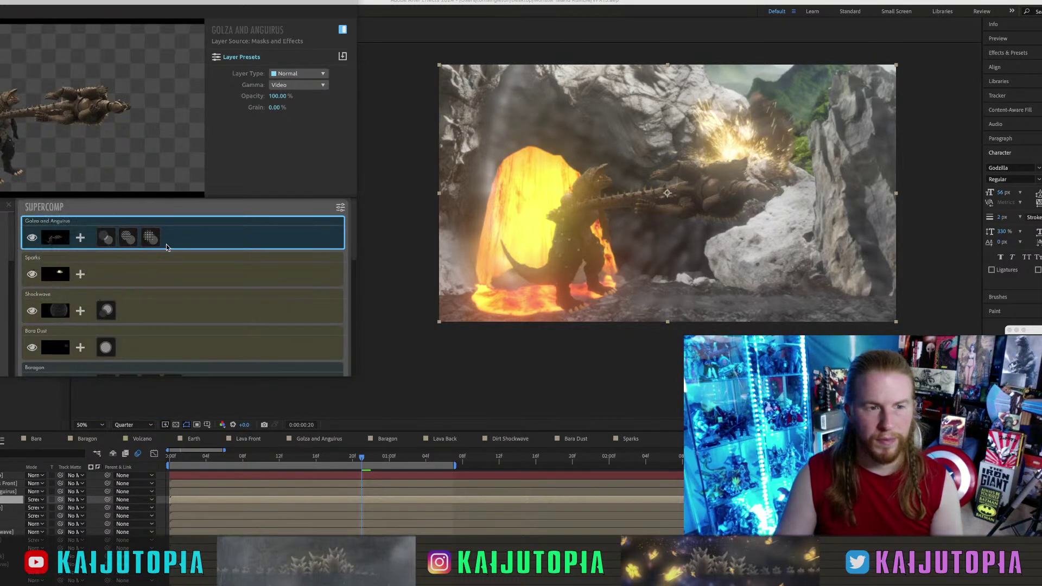
pyautogui.click(81, 240)
pyautogui.click(126, 271)
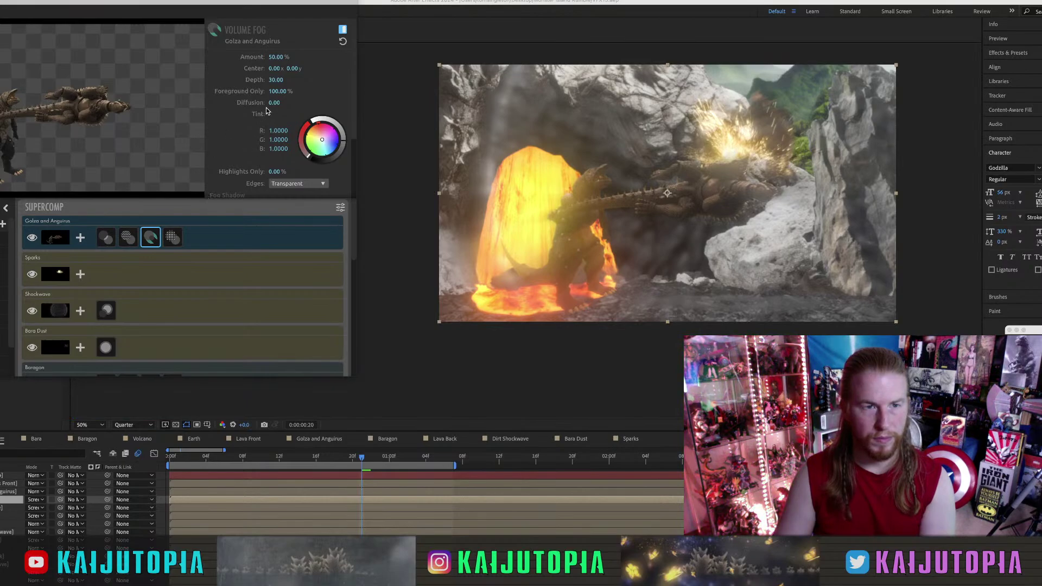
# Shift the center of the Golza and Anguirus Volume Fog to 8.00 x, -15.20 y.
pyautogui.moveTo(293, 69)
pyautogui.mouseDown()
pyautogui.moveTo(284, 68)
pyautogui.moveTo(294, 69)
pyautogui.mouseUp()
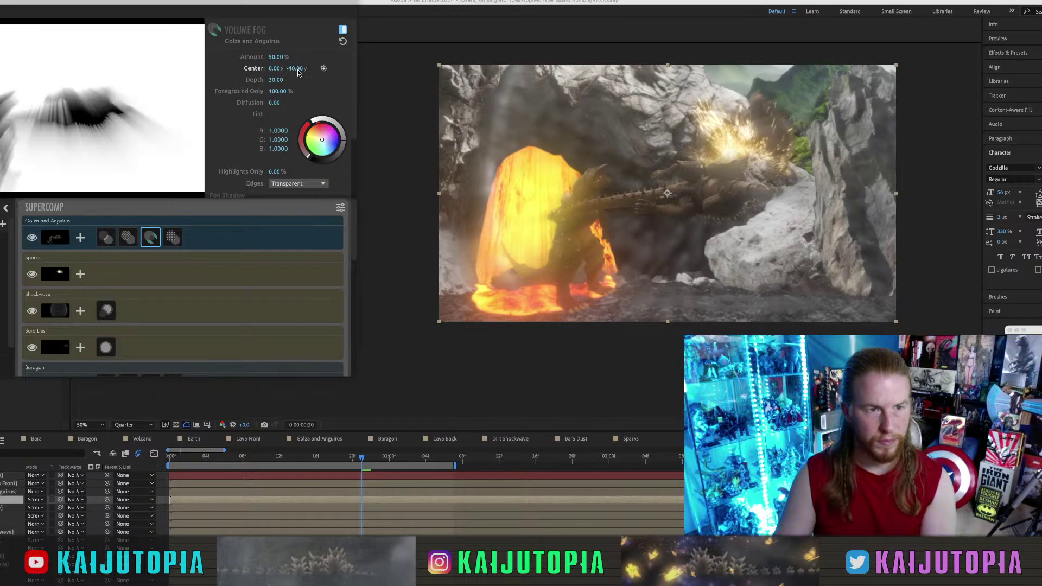
pyautogui.moveTo(298, 72); pyautogui.dragTo(299, 70)
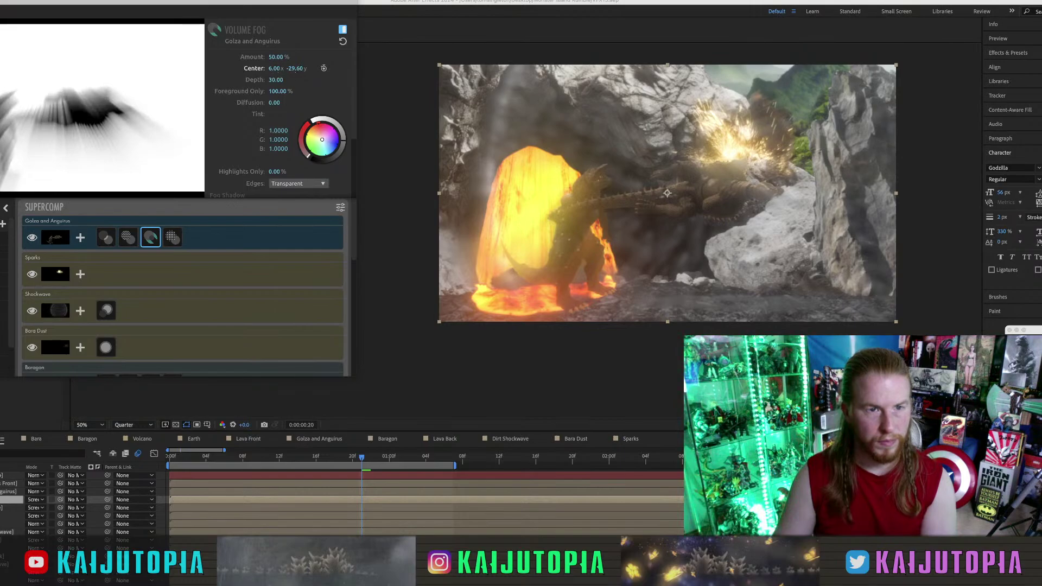
pyautogui.moveTo(274, 69); pyautogui.dragTo(285, 68)
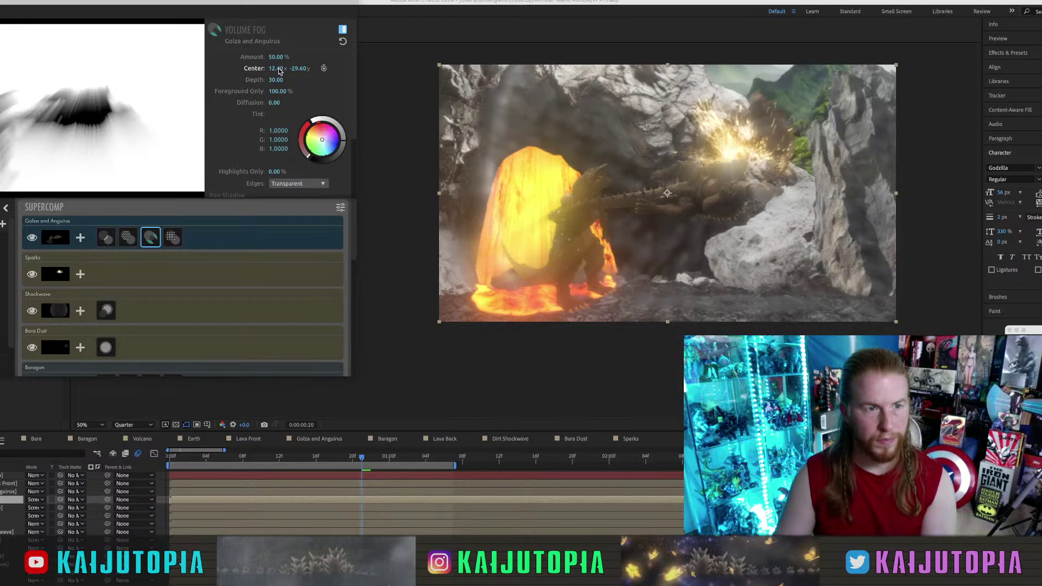
pyautogui.moveTo(295, 68); pyautogui.dragTo(300, 71)
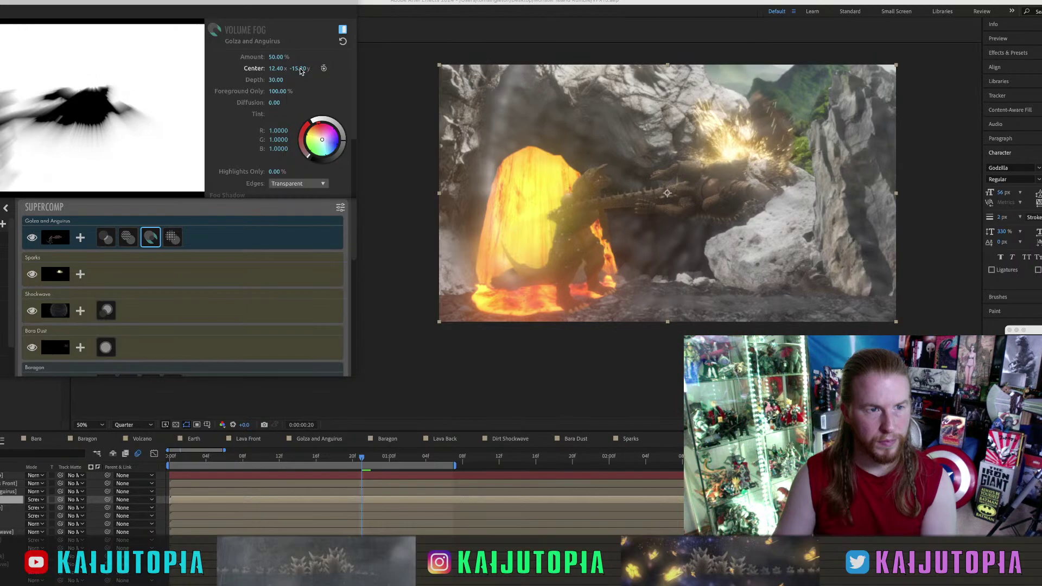
pyautogui.moveTo(275, 69); pyautogui.dragTo(269, 69)
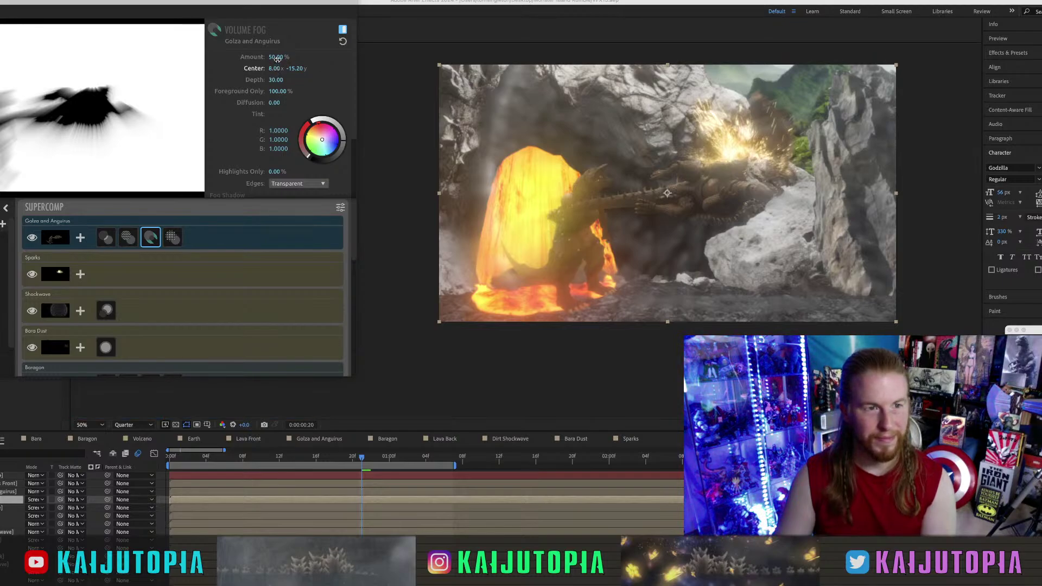
# Set the Golza and Anguirus Volume Fog amount to 33% and its depth to 21.
pyautogui.write('33')
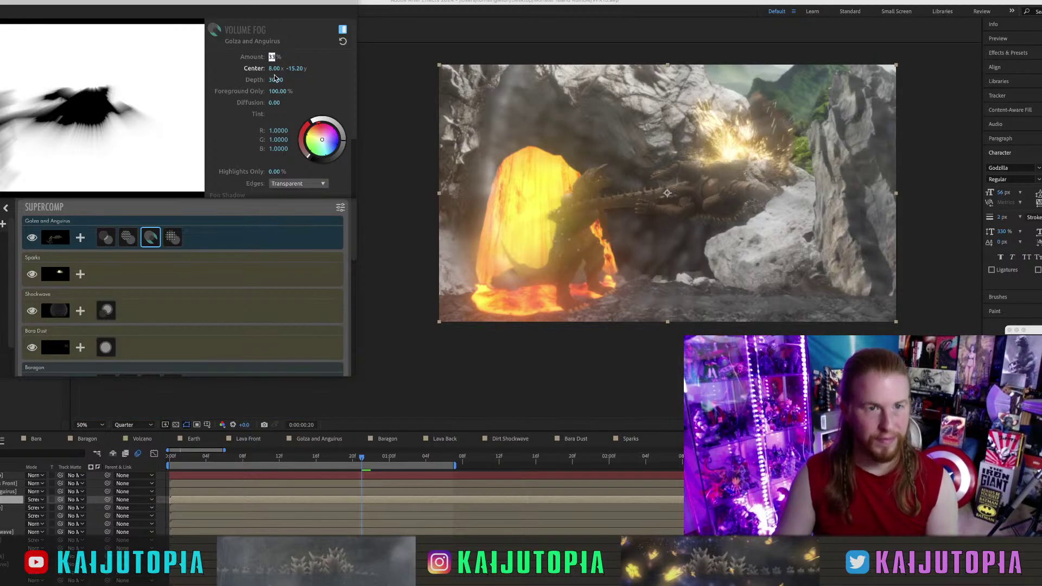
pyautogui.click(274, 79)
pyautogui.write('21')
pyautogui.press('Return')
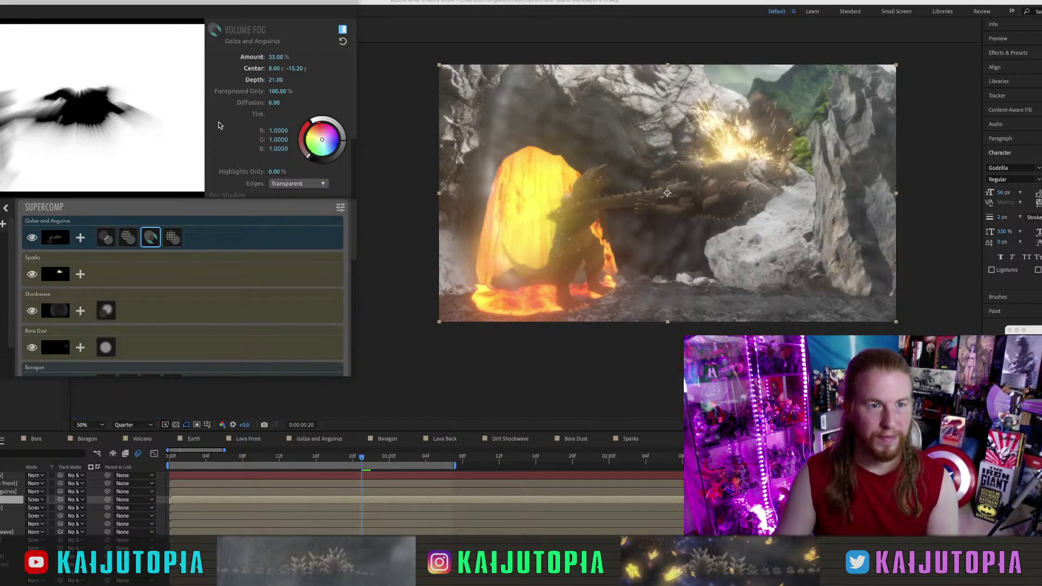
# Set the Haze amount of the Golza and Anguirus layer to 15%.
pyautogui.click(128, 237)
pyautogui.click(273, 57)
pyautogui.write('15')
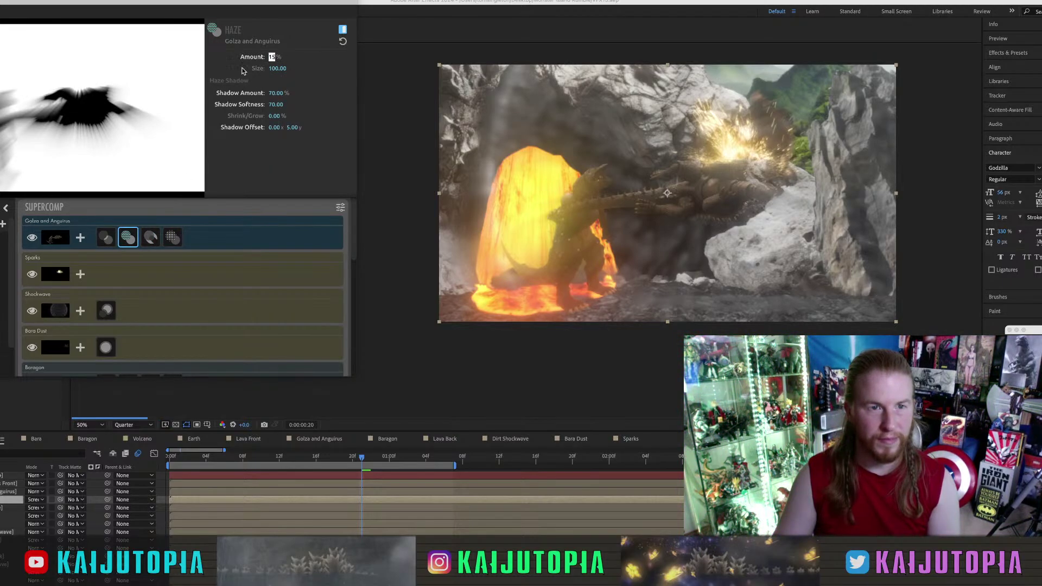
pyautogui.press('Return')
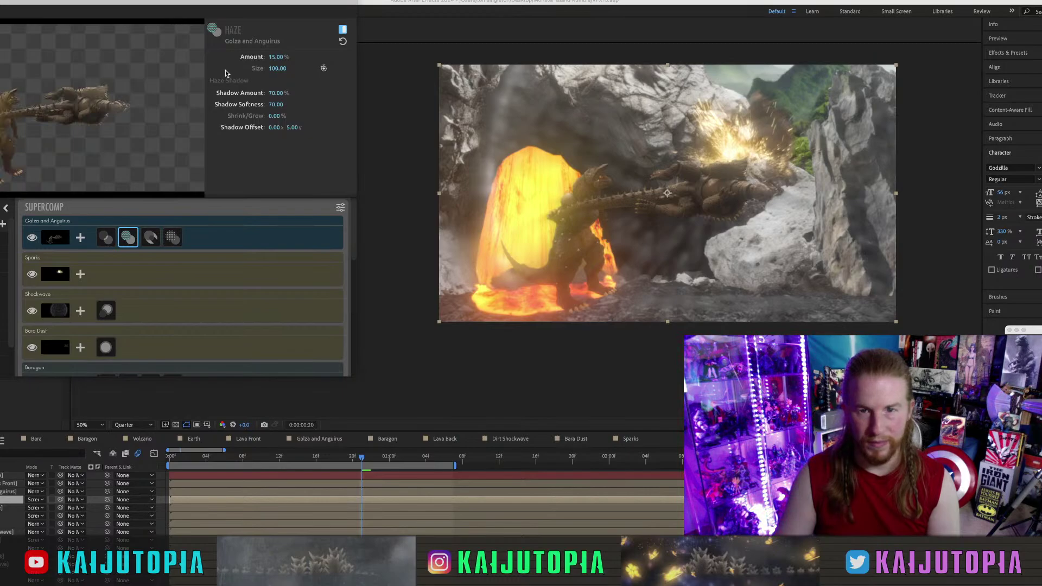
# Add the Smoke Plumes Front layer above Golza and Anguirus in the Supercomp stack.
pyautogui.click(3, 224)
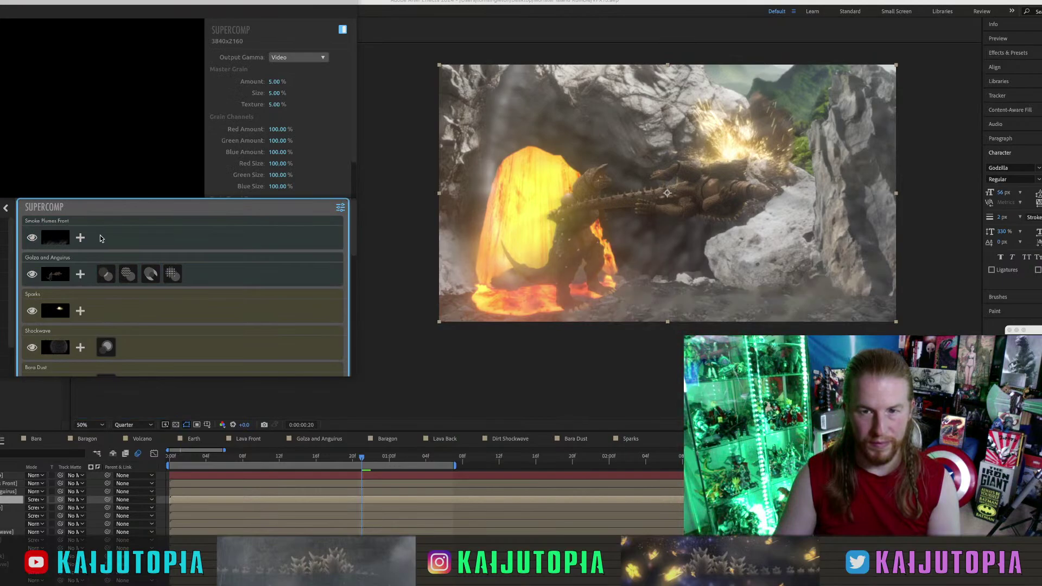
# Add four compositing effects to the Smoke Plumes Front layer in the Supercomp stack.
pyautogui.click(114, 239)
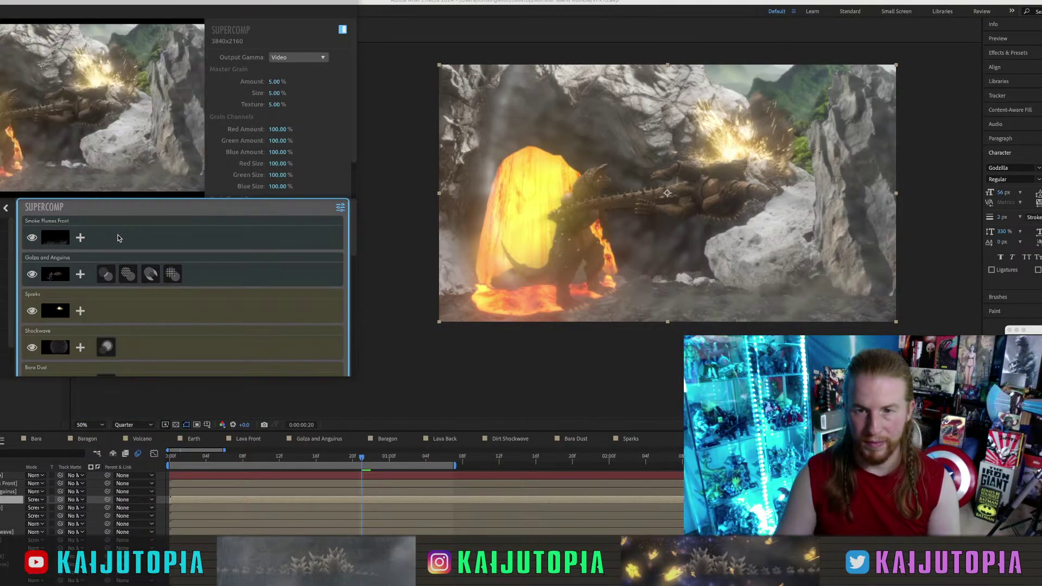
pyautogui.click(80, 237)
pyautogui.click(21, 237)
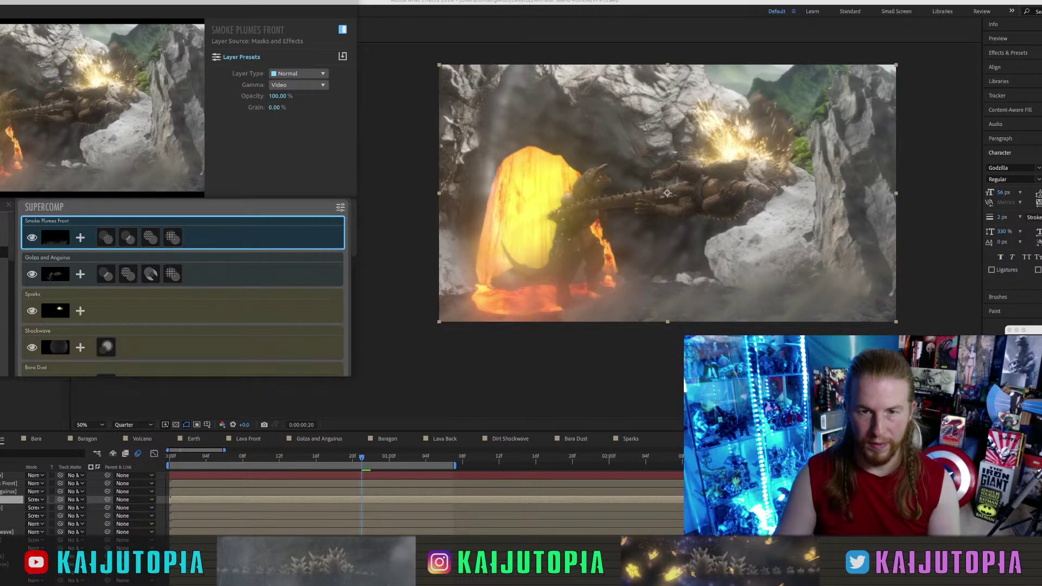
# Set the opacity of the Smoke Plumes Front layer to 65%, reduce it to 35%, and close Supercomp.
pyautogui.click(240, 243)
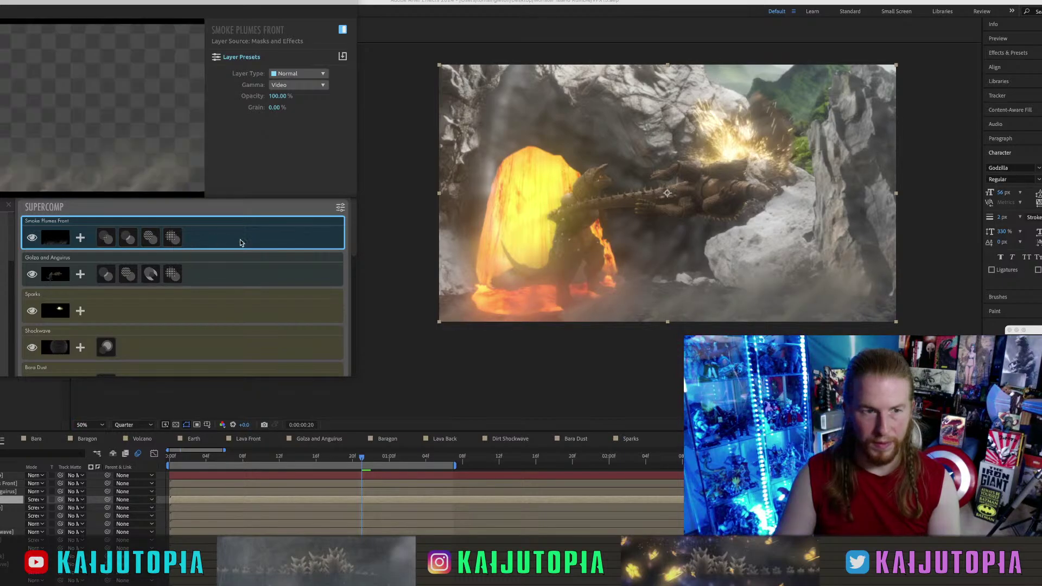
pyautogui.click(278, 96)
pyautogui.write('65')
pyautogui.press('Return')
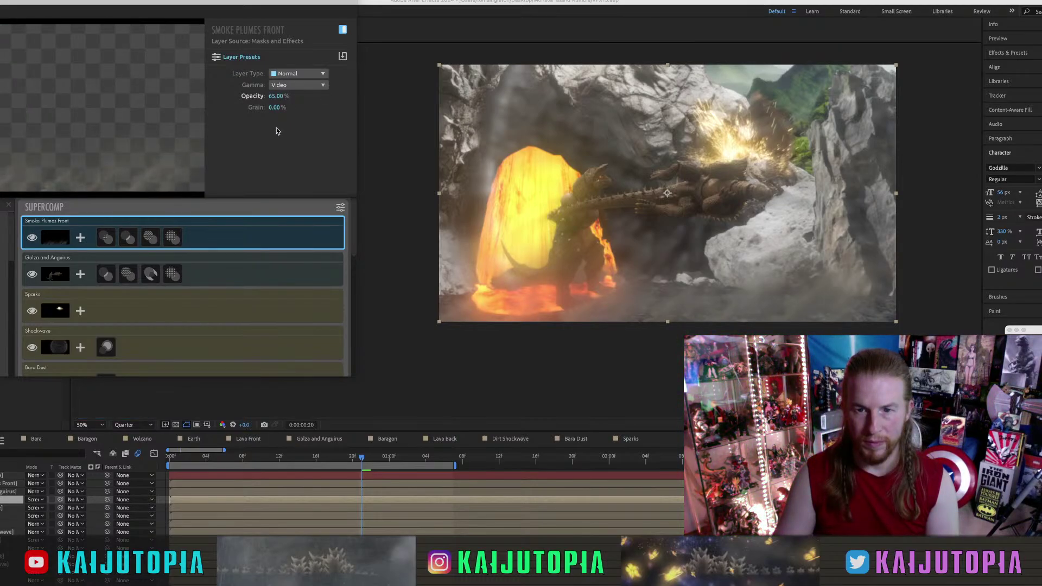
pyautogui.click(275, 96)
pyautogui.write('35')
pyautogui.press('Return')
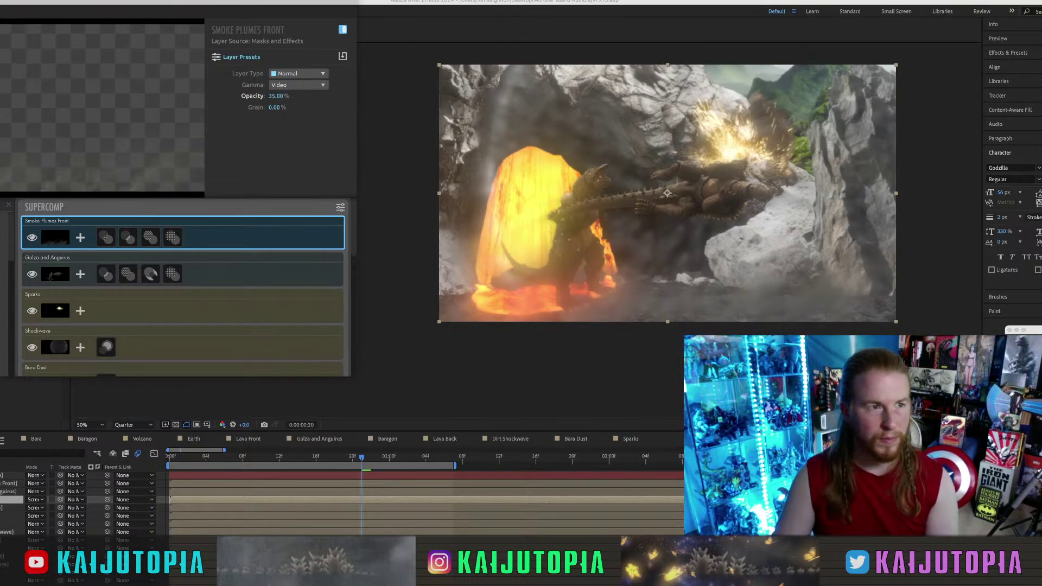
pyautogui.press('super+w')
# Deselect all layers and preview the VFX15 composition from its first frame.
pyautogui.press('super+shift+a')
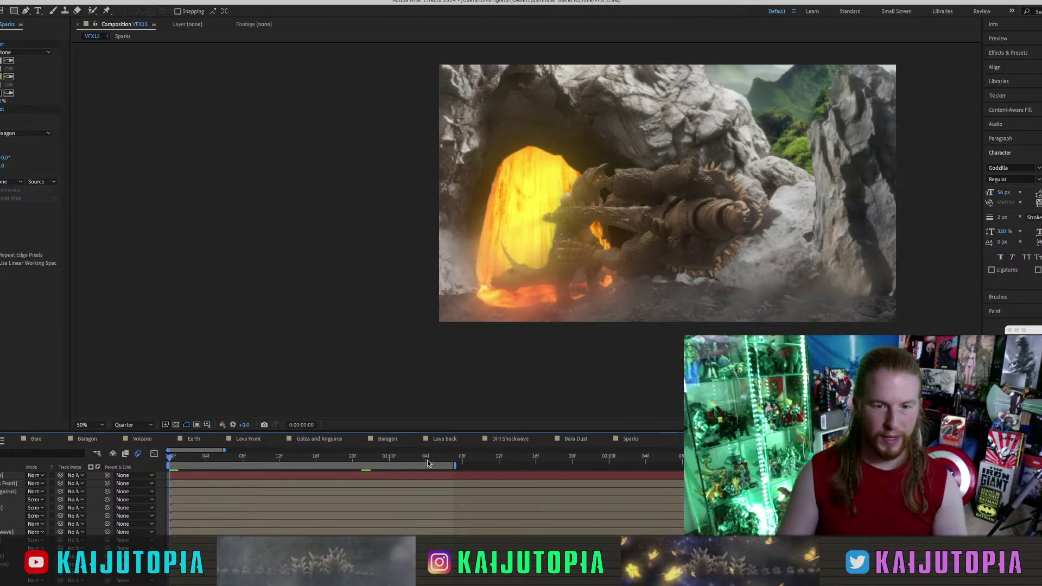
pyautogui.click(453, 460)
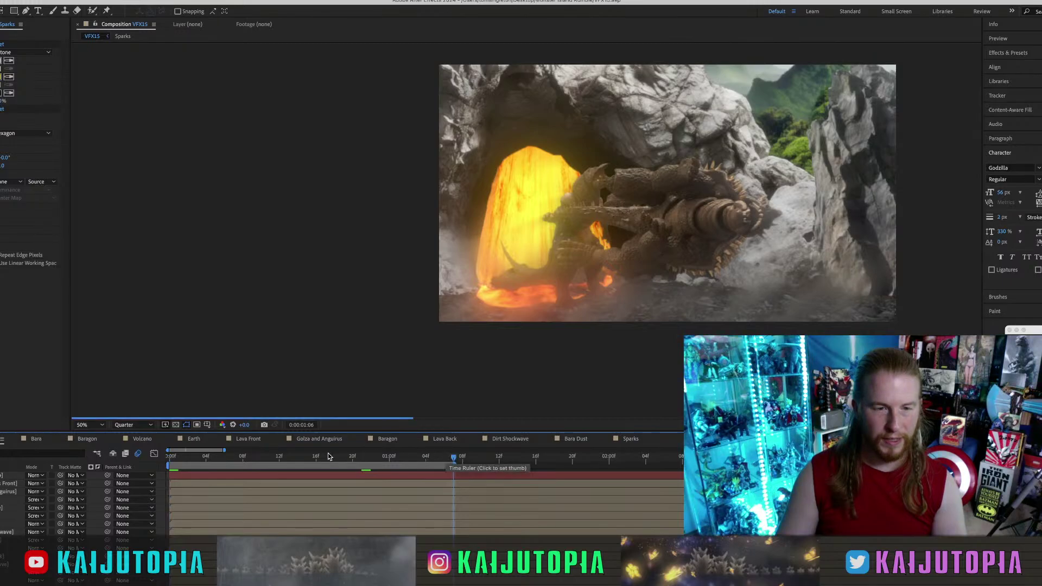
pyautogui.click(170, 461)
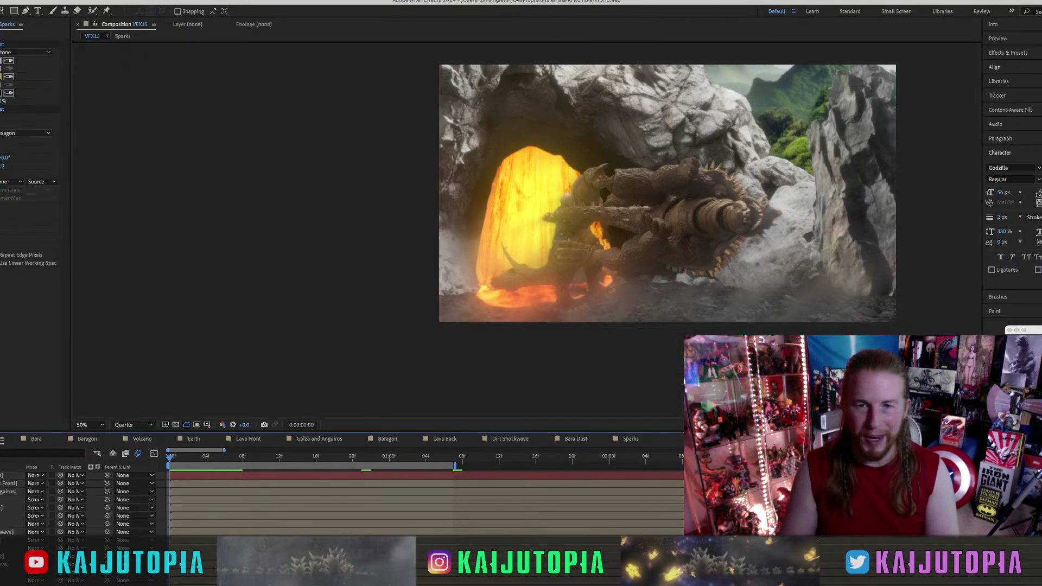
pyautogui.press('space')
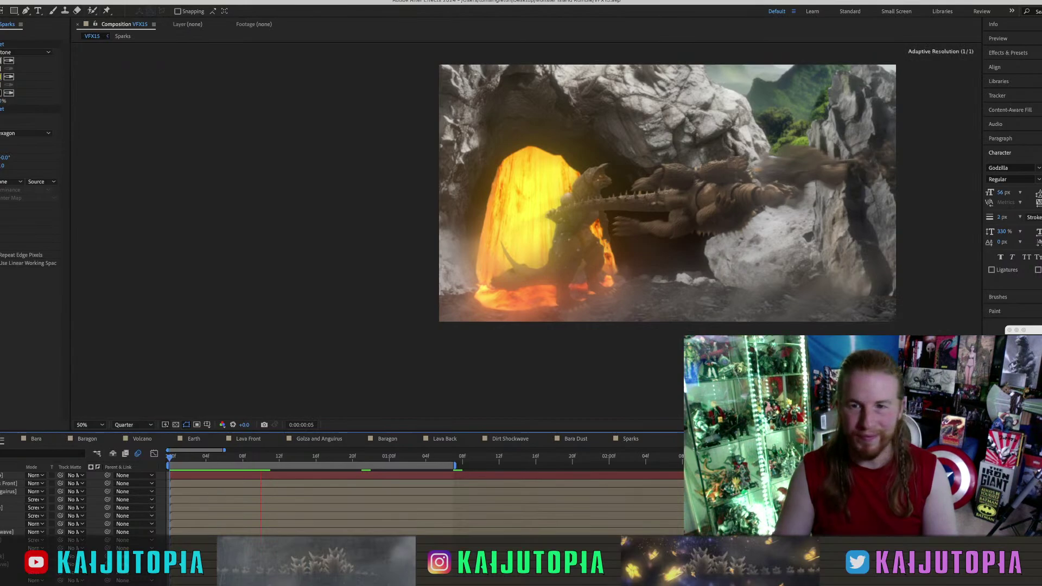
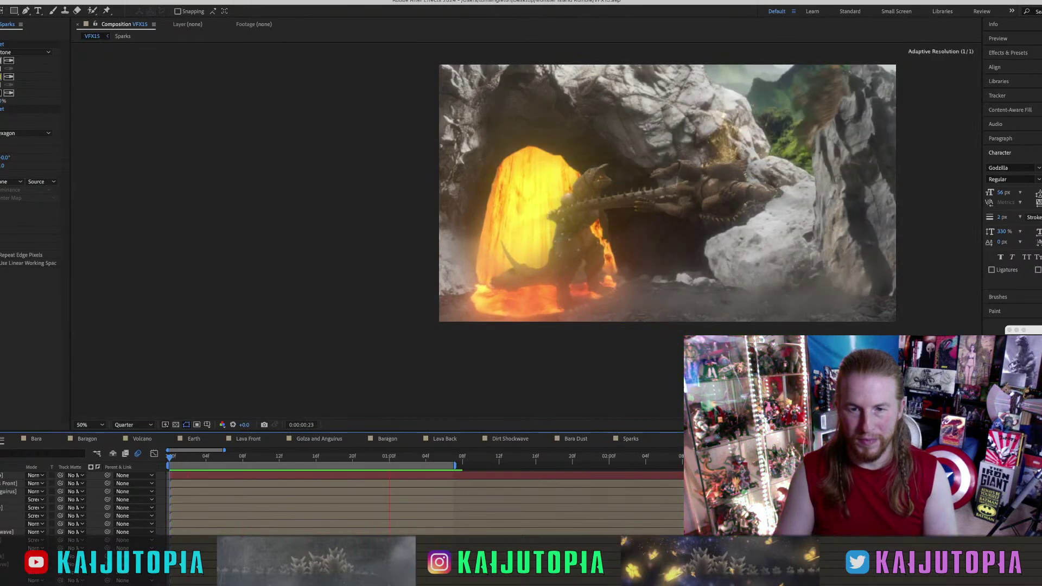
pyautogui.press('space')
# Lower the clip in the Dirt Shockwave composition to a Y position of about 1836, return to VFX15 and save the project.
pyautogui.doubleClick(4, 508)
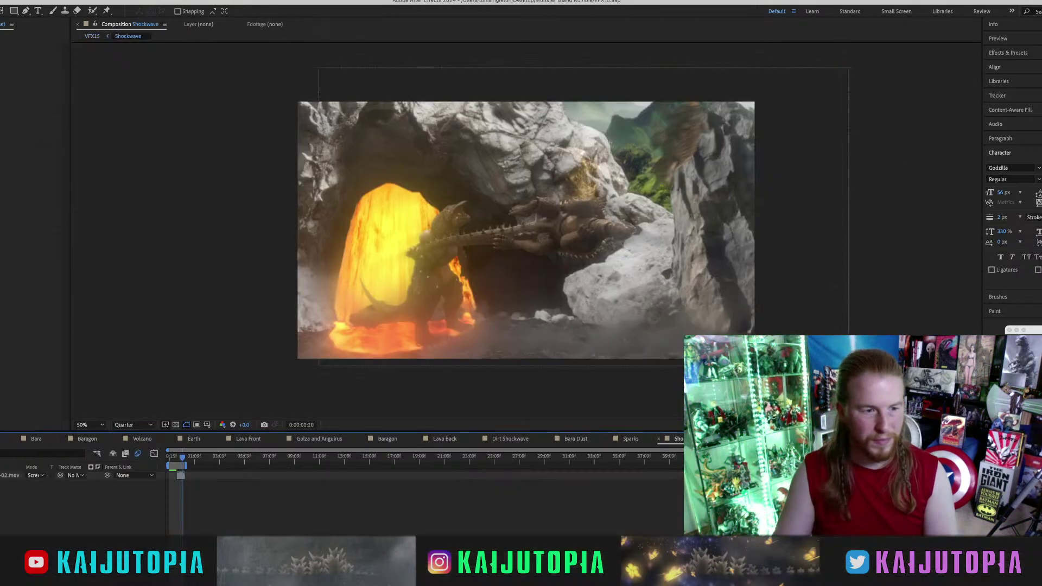
pyautogui.hotkey('shift', 'Escape')
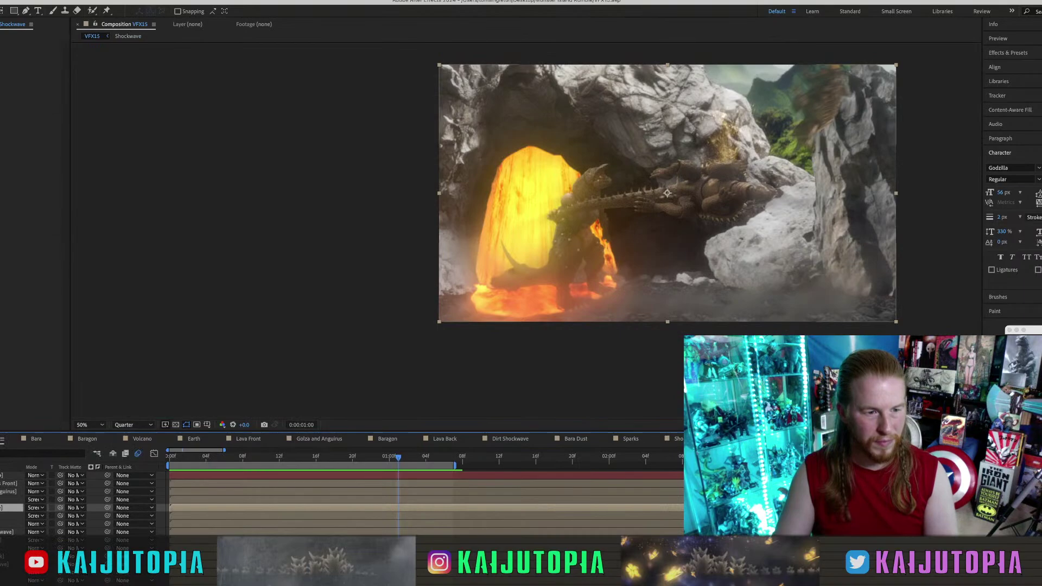
pyautogui.doubleClick(6, 532)
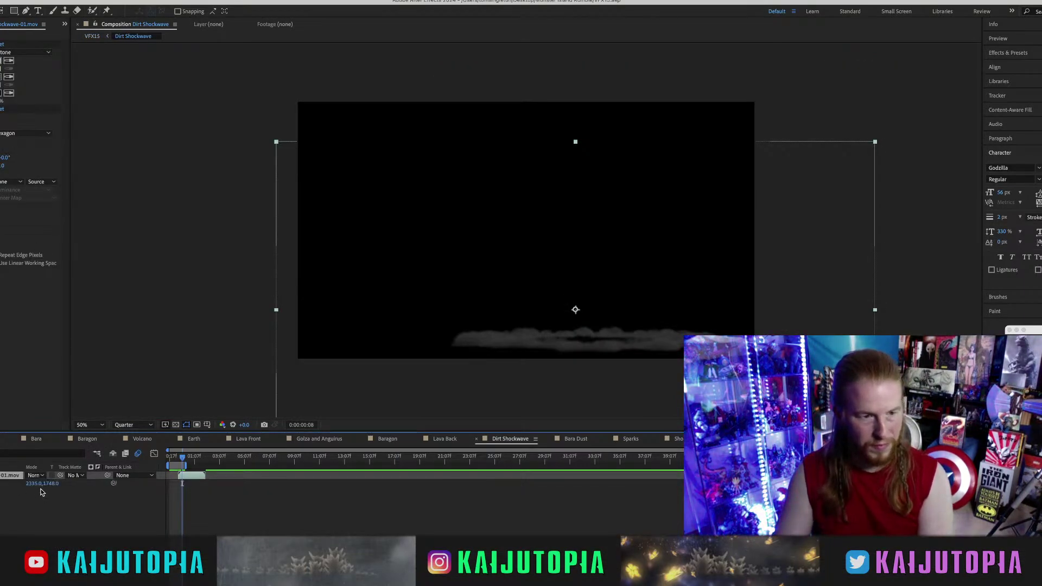
pyautogui.moveTo(53, 484); pyautogui.dragTo(90, 486)
pyautogui.press('space')
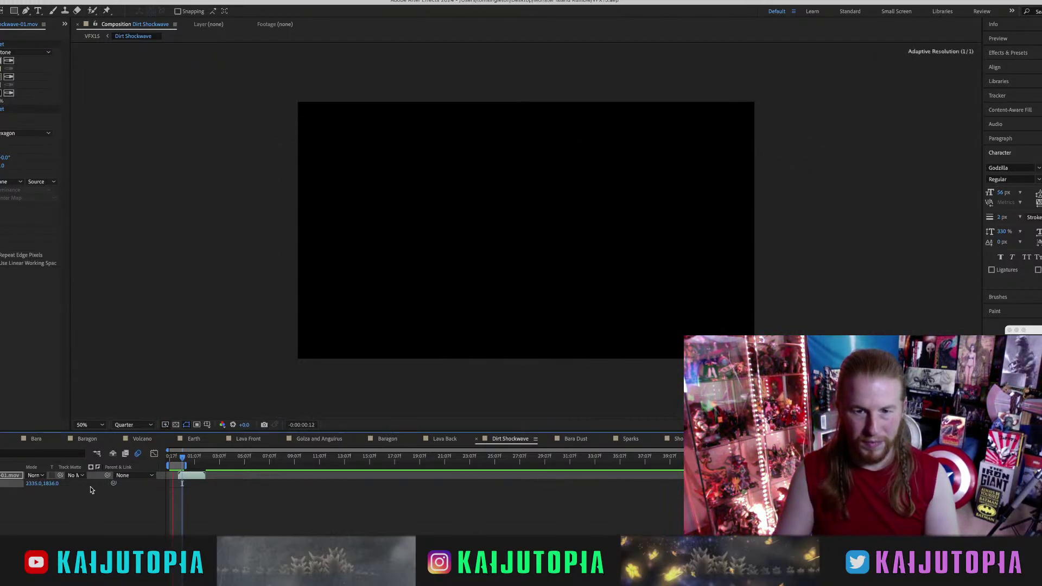
pyautogui.press('Home')
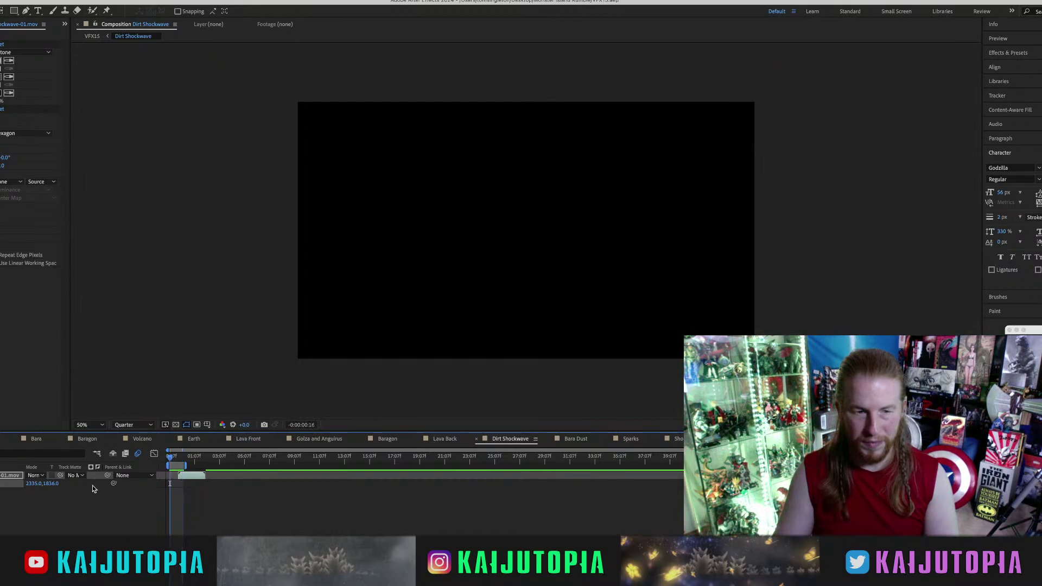
pyautogui.click(179, 460)
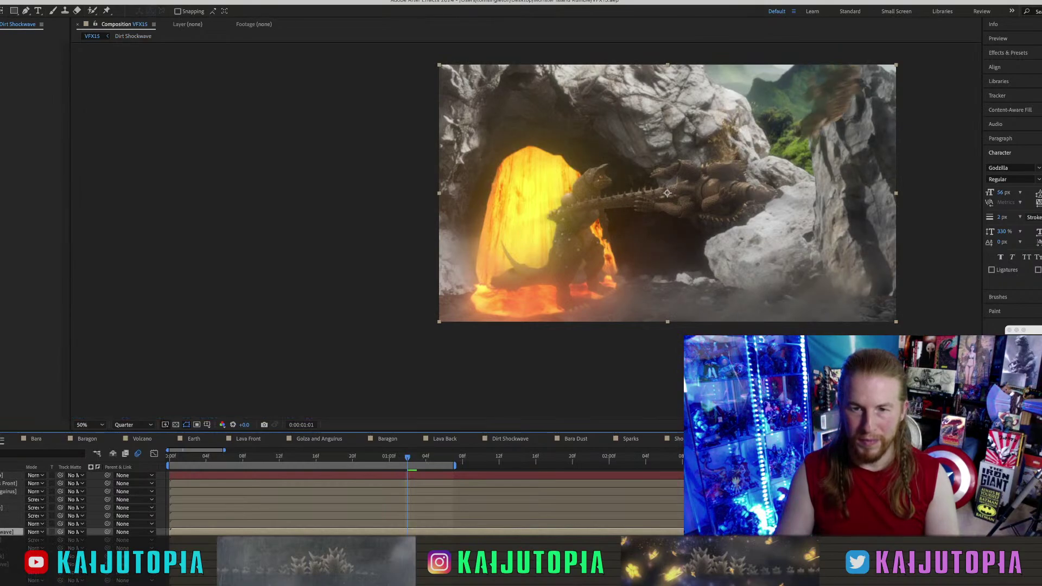
pyautogui.hotkey('ctrl', 's')
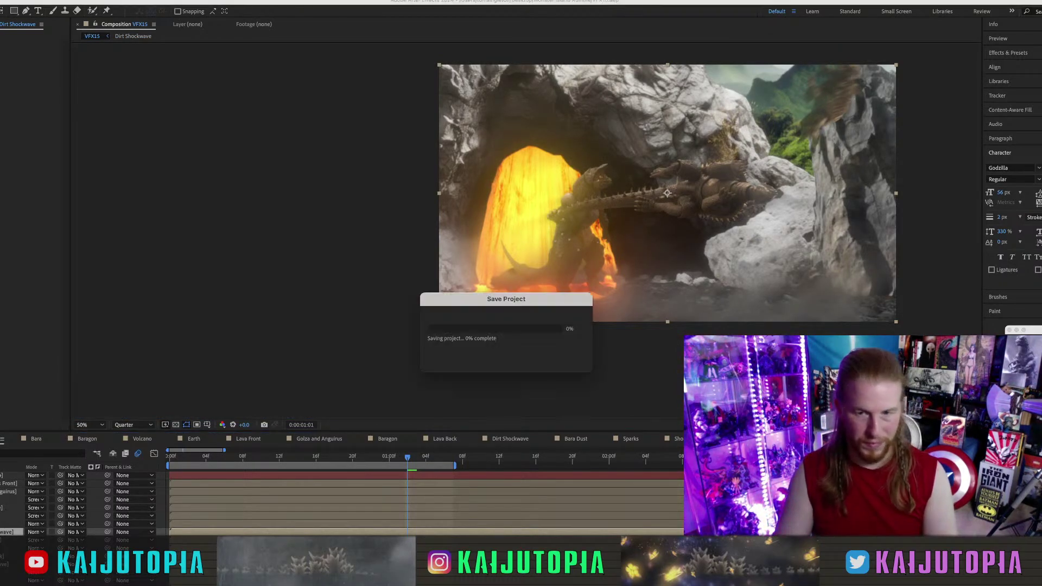
pyautogui.click(172, 460)
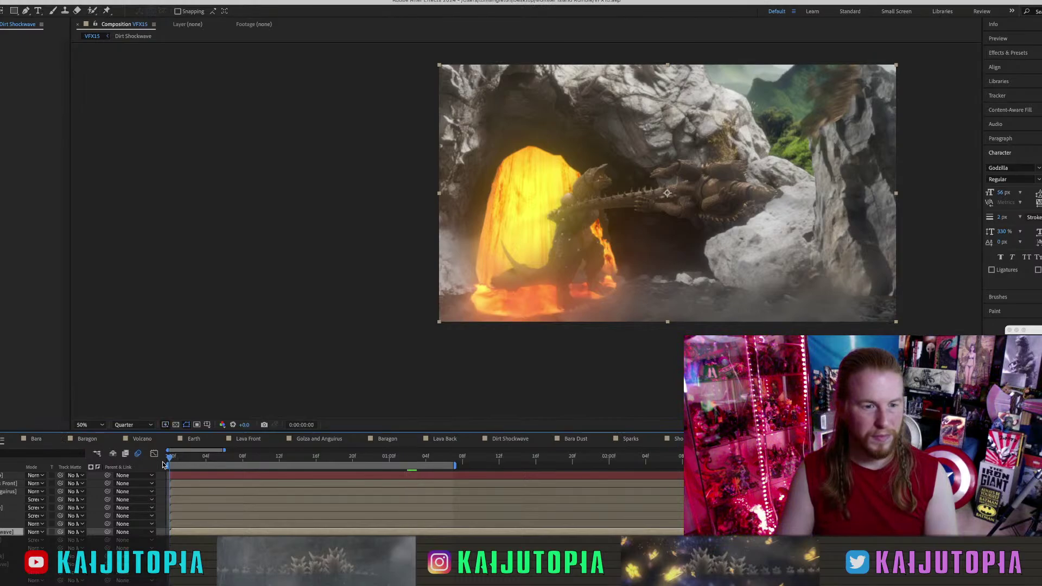
# Switch to the video player, watch the finished VFX3.mov clip in full screen, and close it.
pyautogui.click(194, 581)
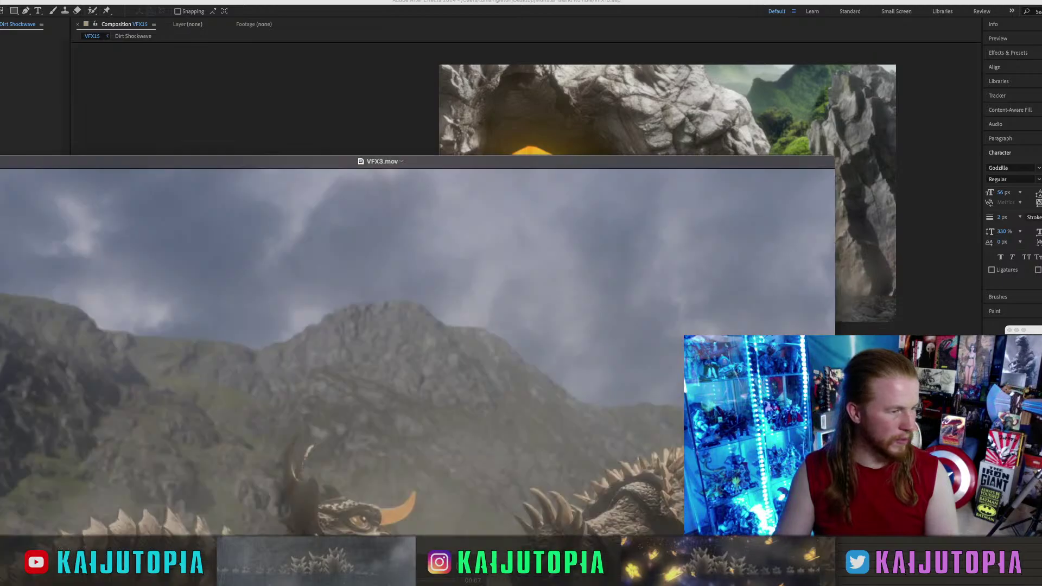
pyautogui.press('ctrl+super+f')
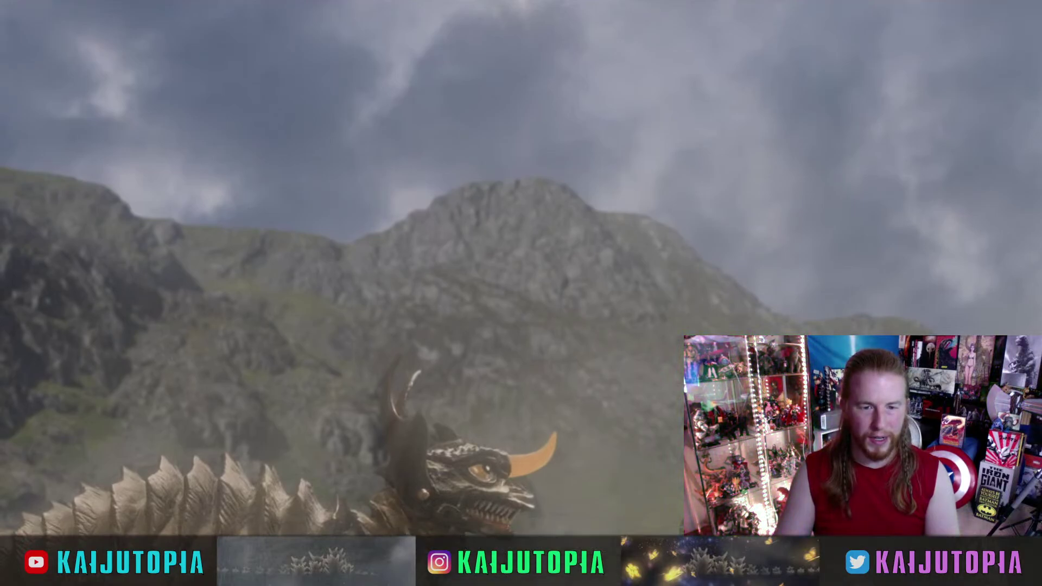
pyautogui.press('space')
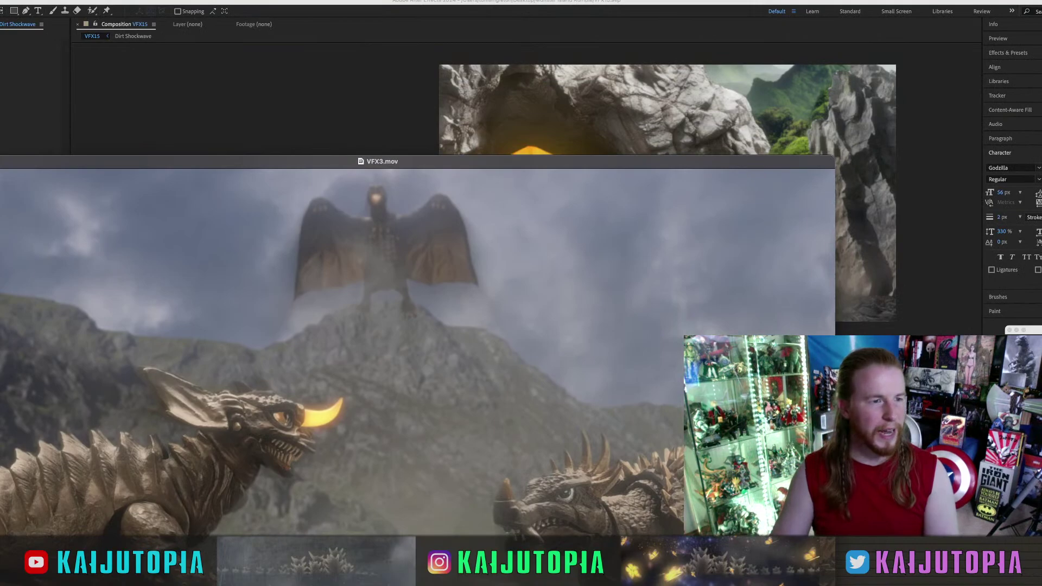
pyautogui.press('super+w')
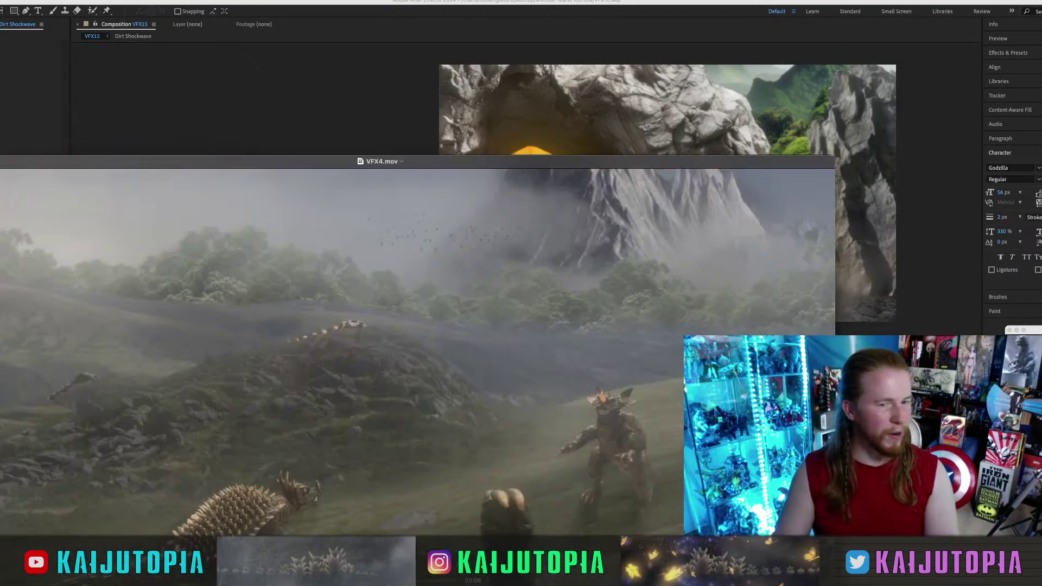
# Watch the finished VFX4.mov clip in full screen and close it.
pyautogui.press('super+f')
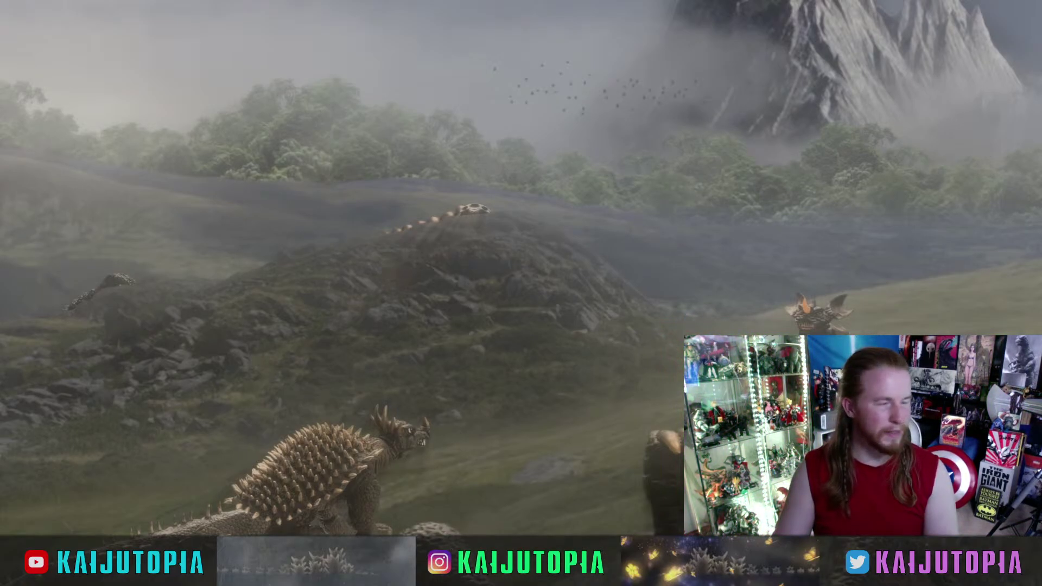
pyautogui.press('space')
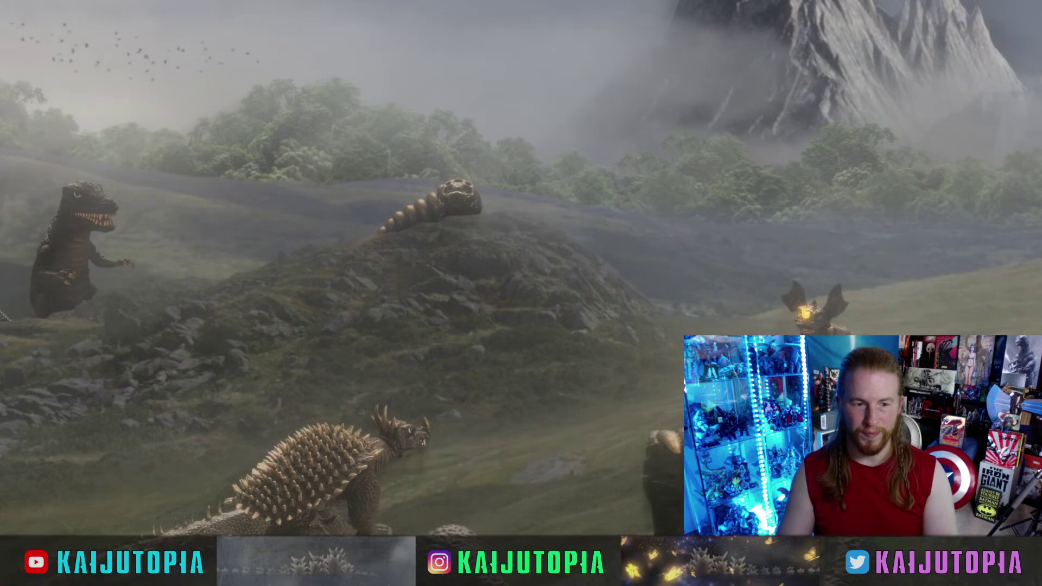
pyautogui.press('Escape')
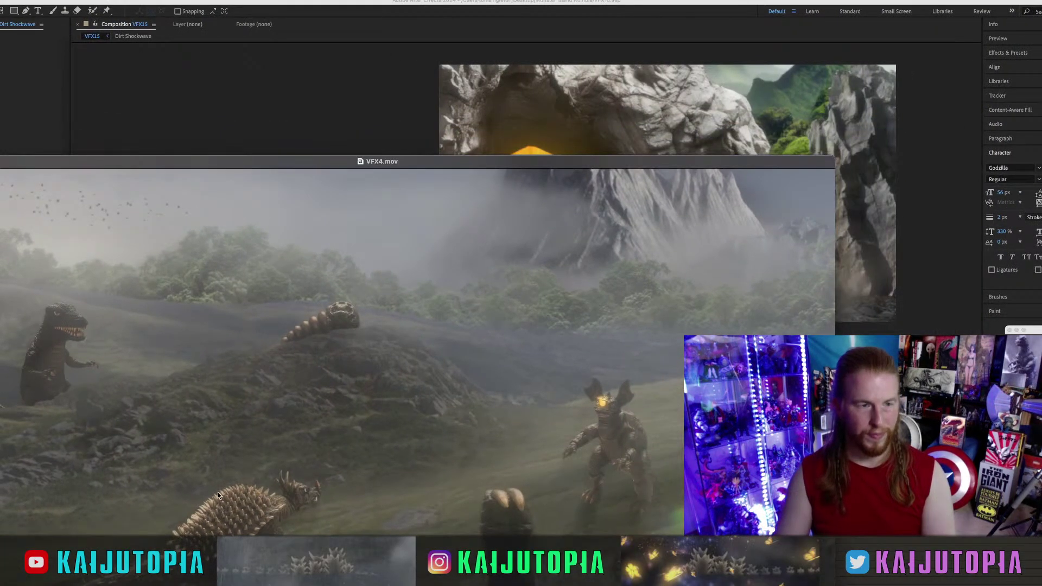
pyautogui.press('super+w')
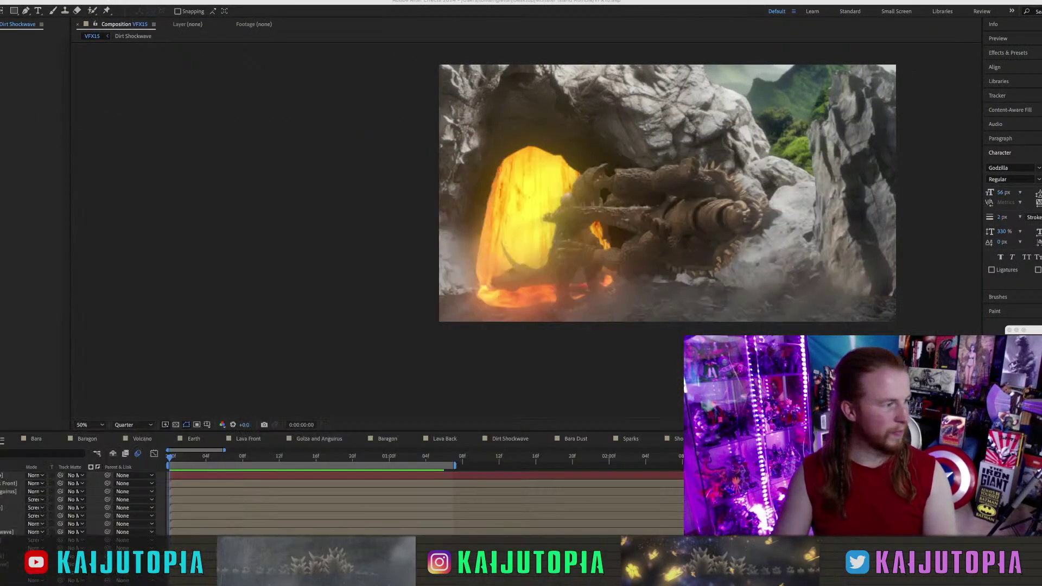
# Play the VFX6.mov clip in full screen, pausing it to examine the fire blast, and close the player window.
pyautogui.press('space')
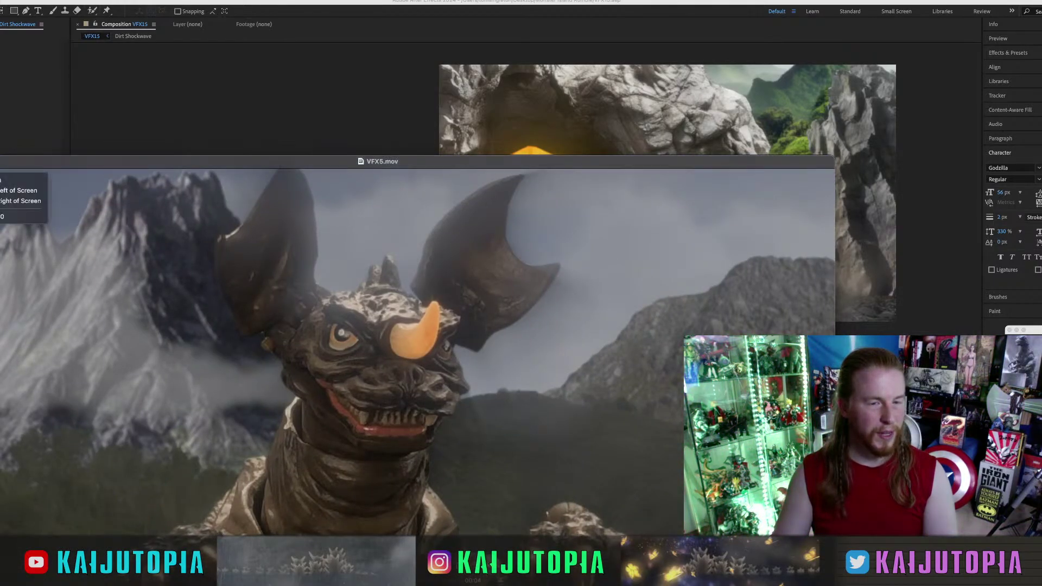
pyautogui.click(1, 162)
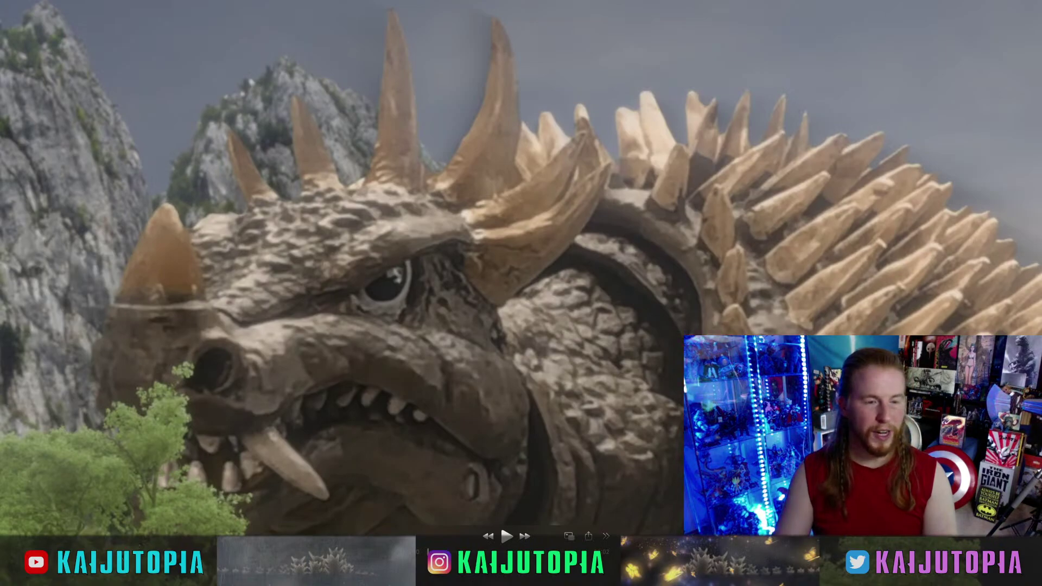
pyautogui.press('space')
pyautogui.press('space')
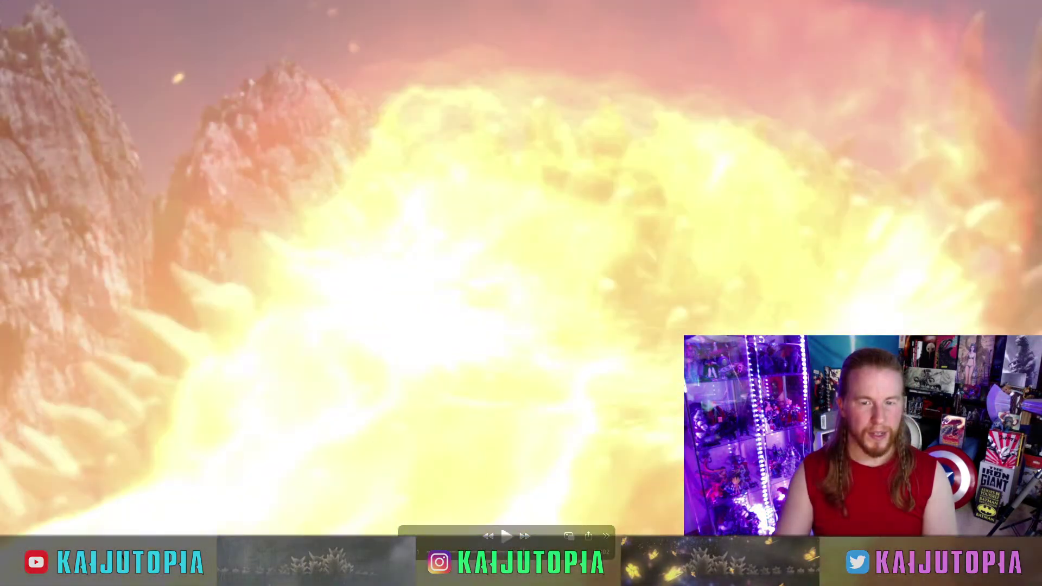
pyautogui.press('space')
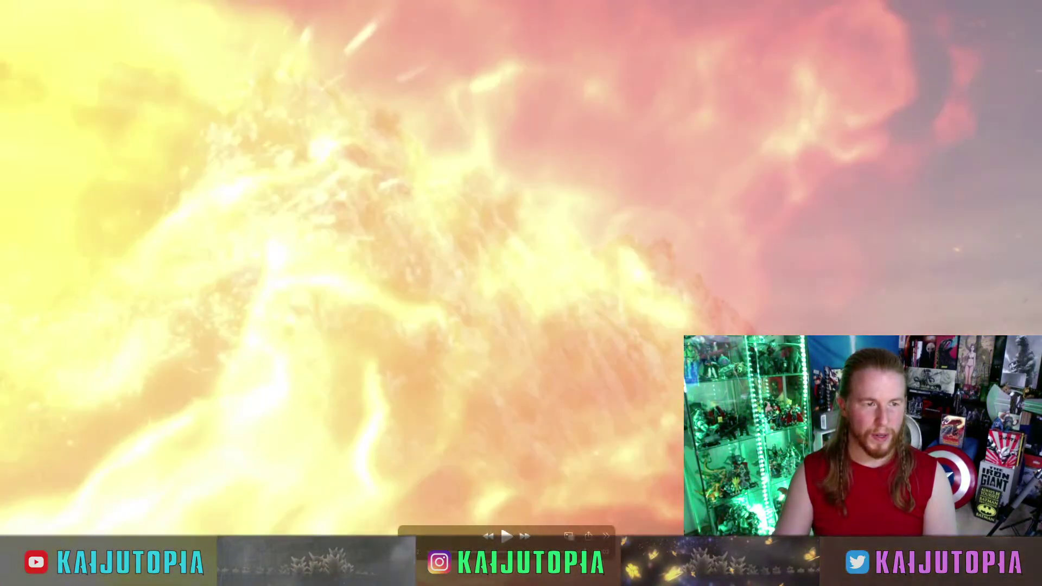
pyautogui.press('Escape')
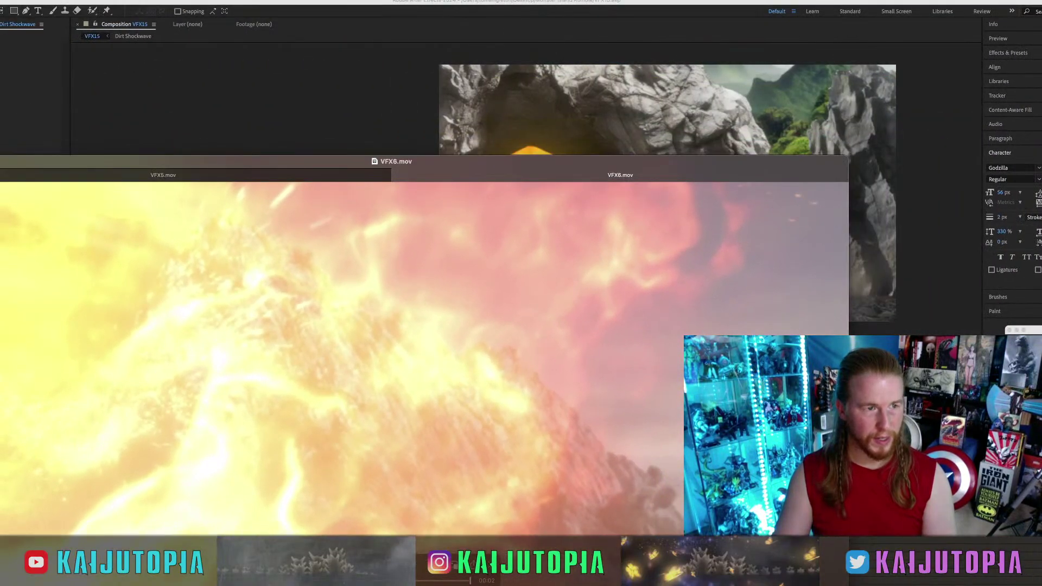
pyautogui.press('super+w')
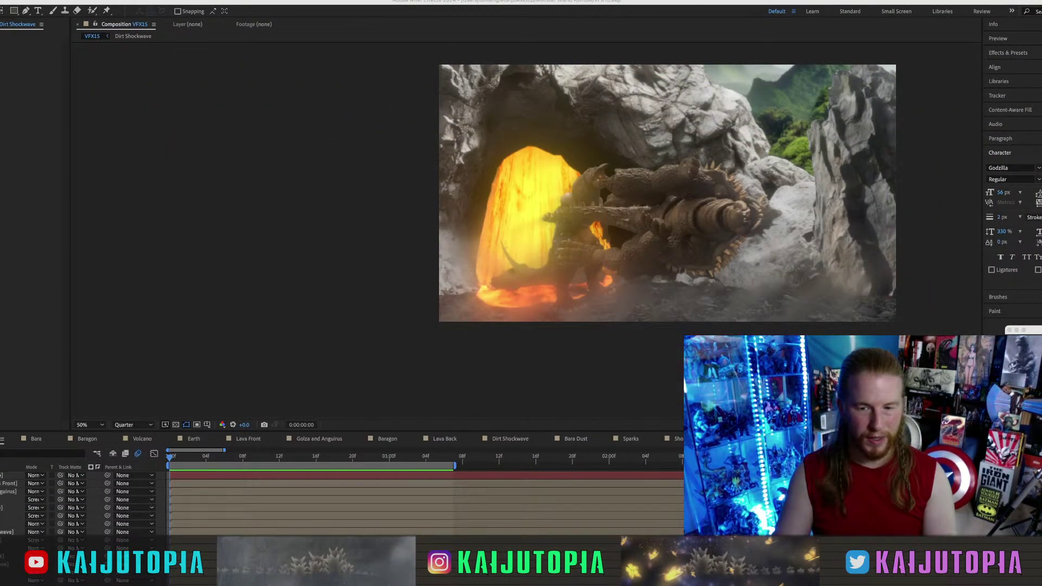
# Play the finished VFX5.mov clip in full screen.
pyautogui.press('super+o')
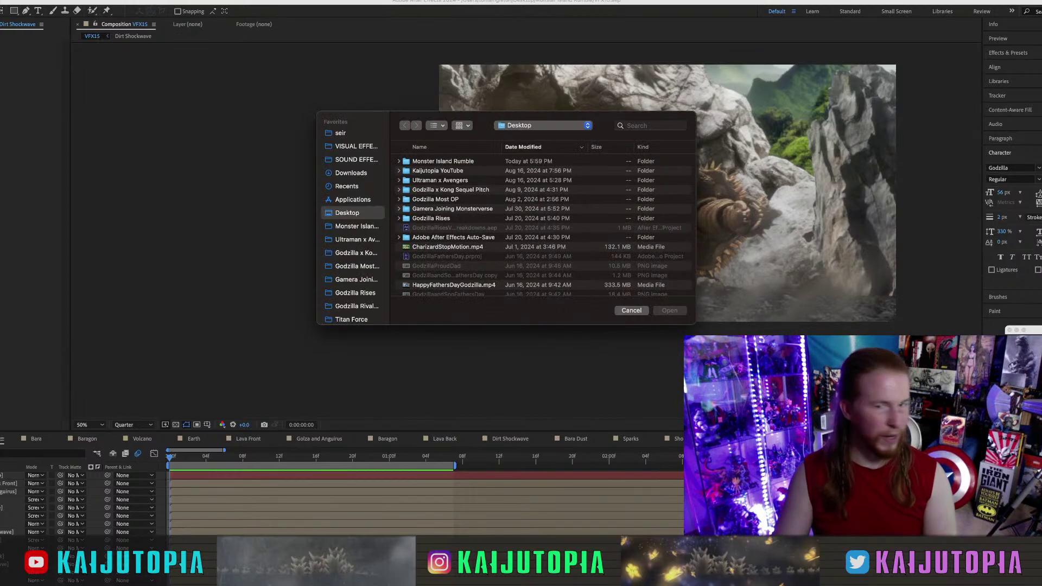
pyautogui.click(631, 310)
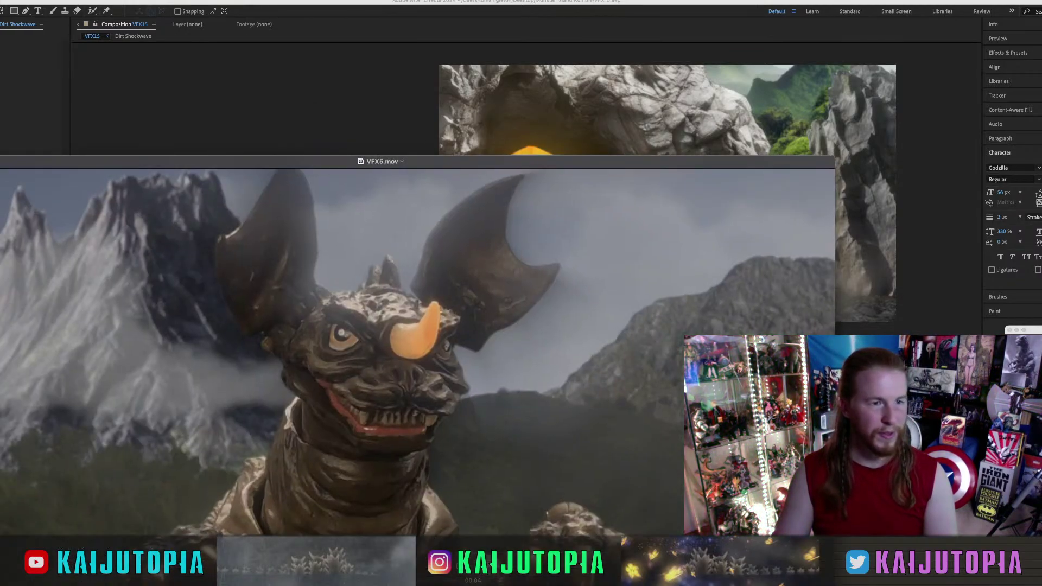
pyautogui.press('ctrl+super+f')
pyautogui.press('space')
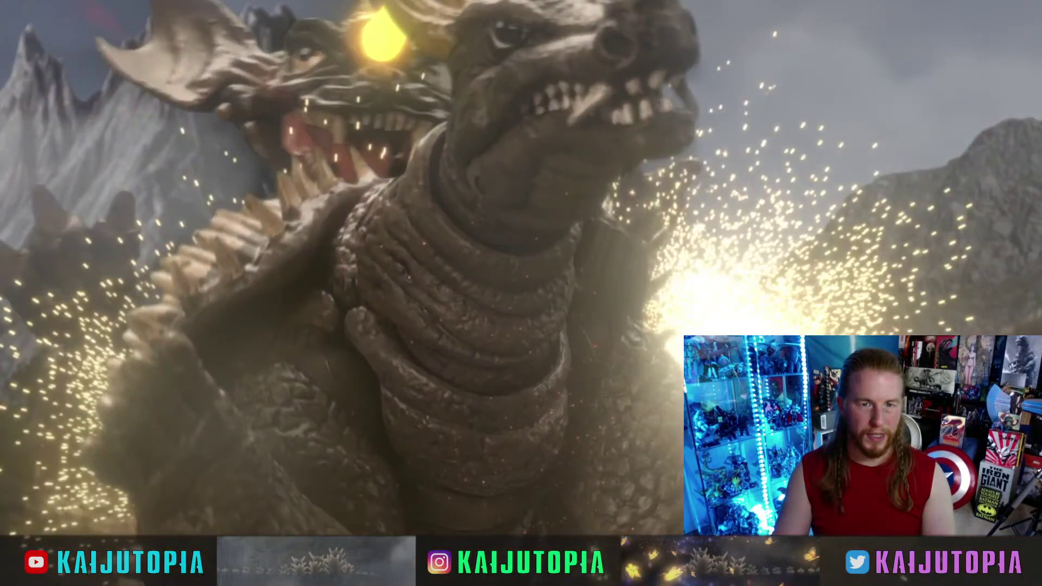
# Close the VFX5.mov clip, watch the finished VFX7.mov clip in full screen, and close it.
pyautogui.doubleClick(28, 208)
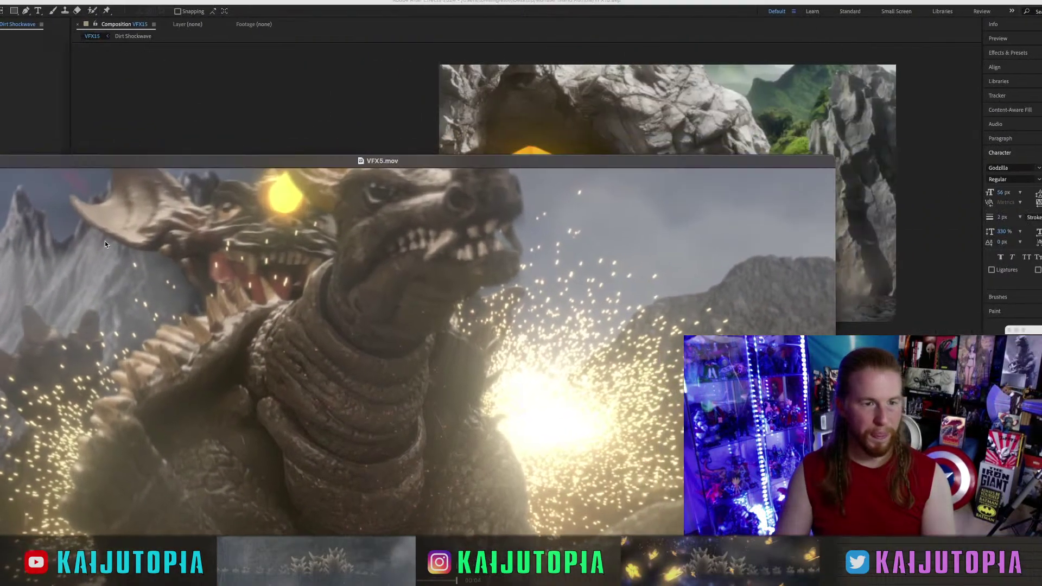
pyautogui.press('super+w')
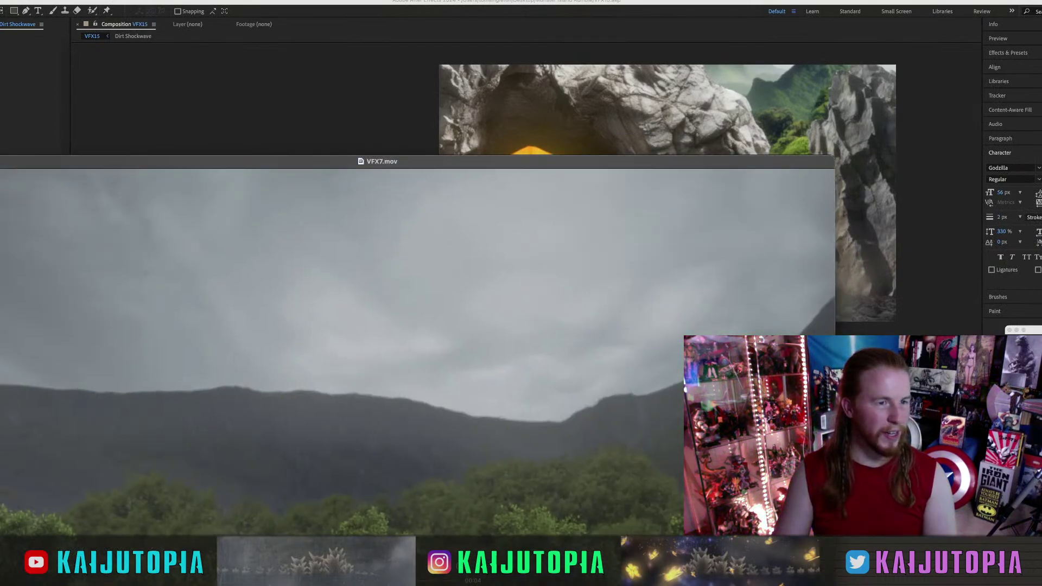
pyautogui.doubleClick(105, 326)
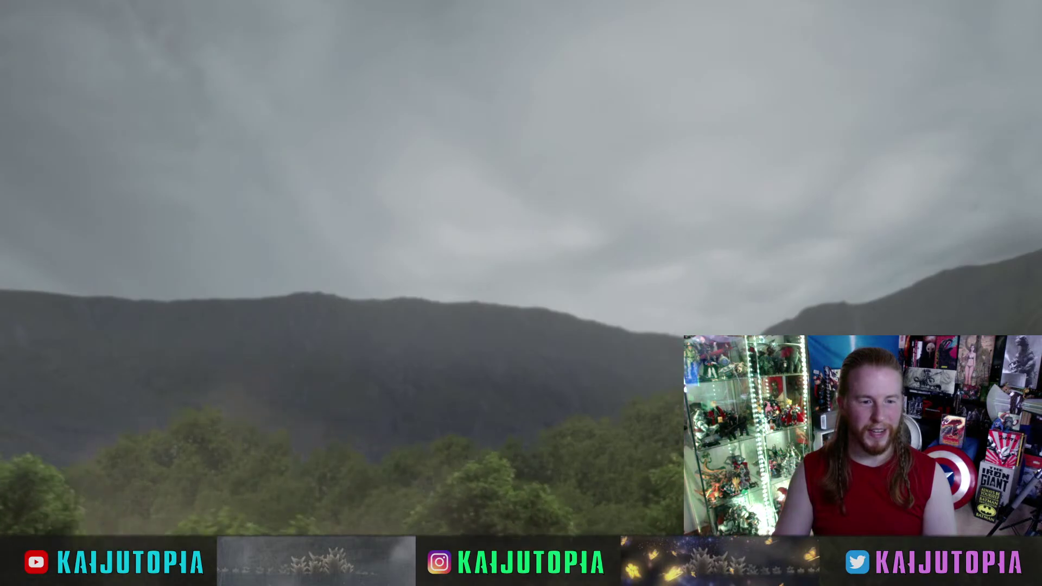
pyautogui.press('Escape')
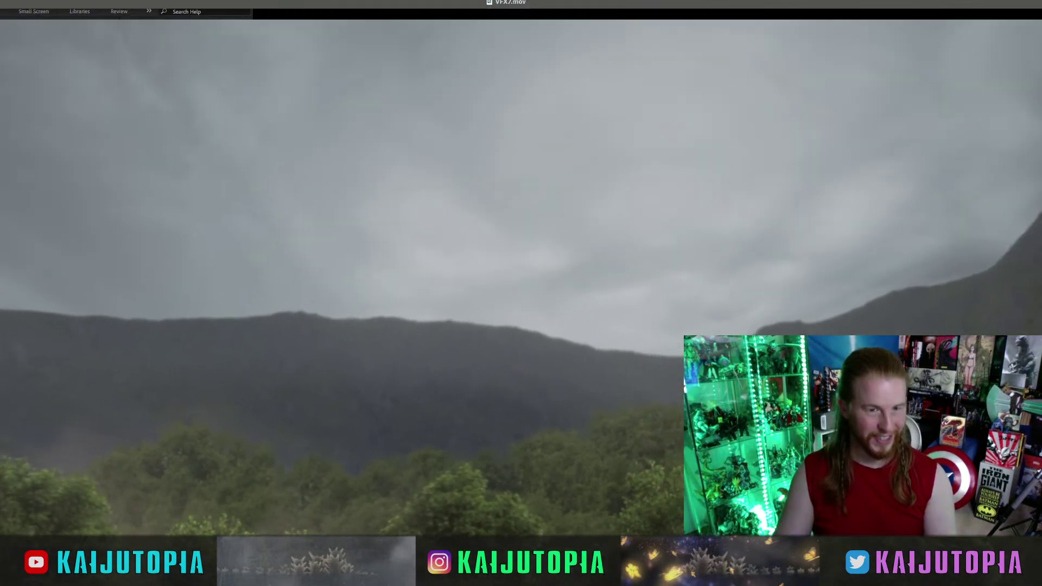
pyautogui.press('super+w')
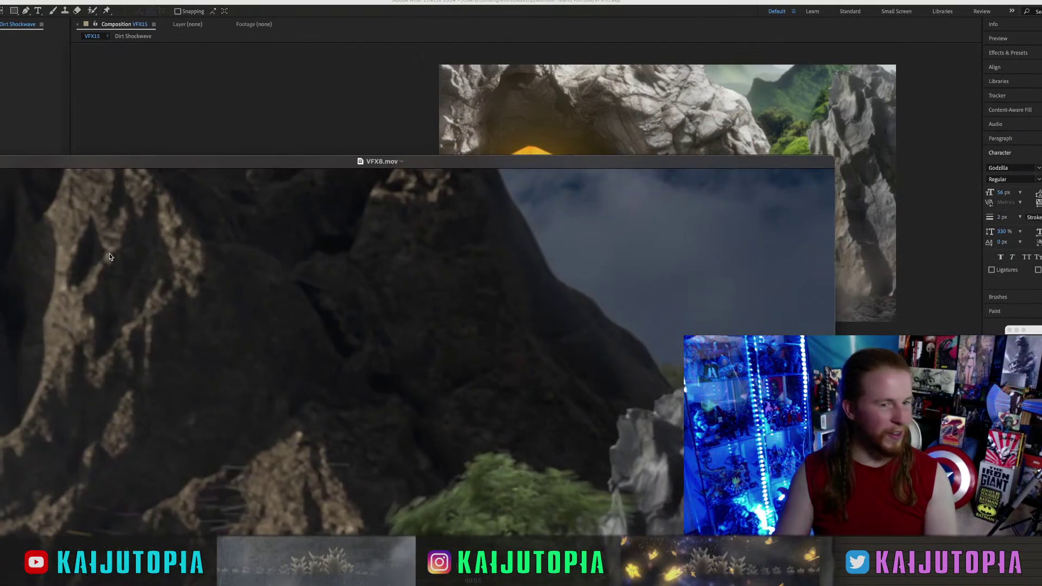
# Play the finished VFX8.mov clip in full screen and close its player window.
pyautogui.press('ctrl+super+f')
pyautogui.press('space')
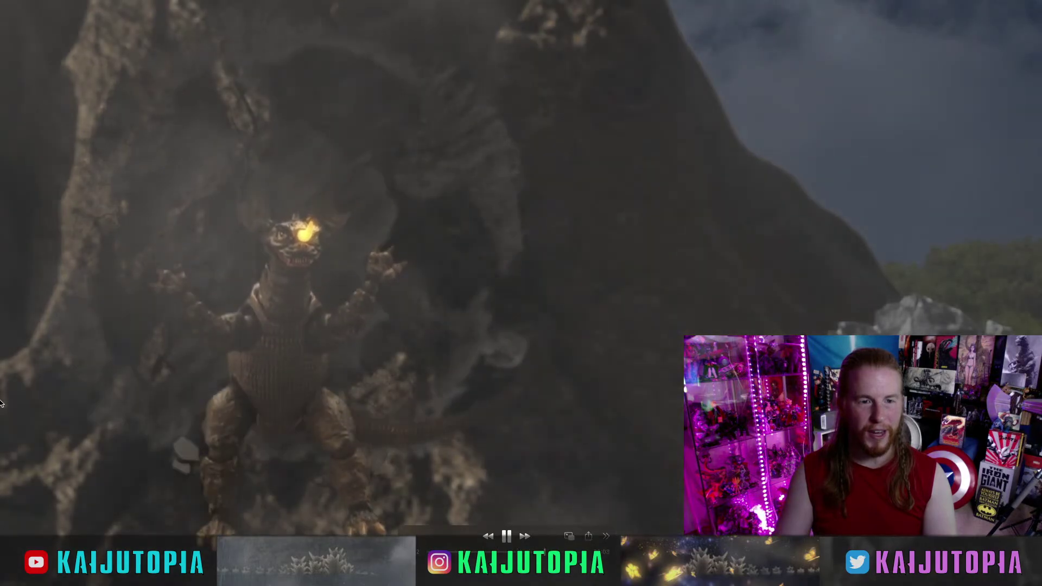
pyautogui.press('ctrl+super+f')
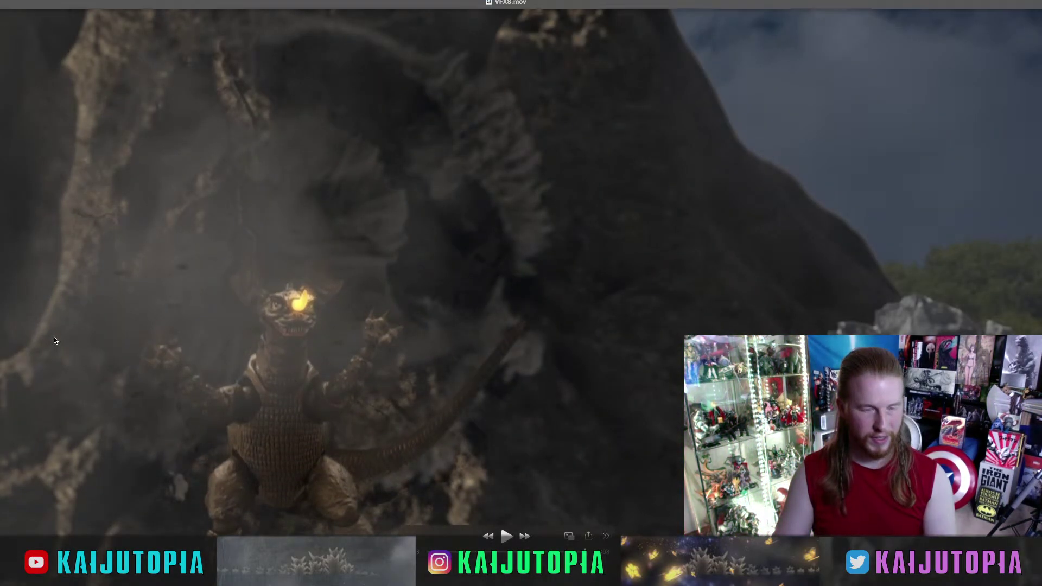
pyautogui.press('super+w')
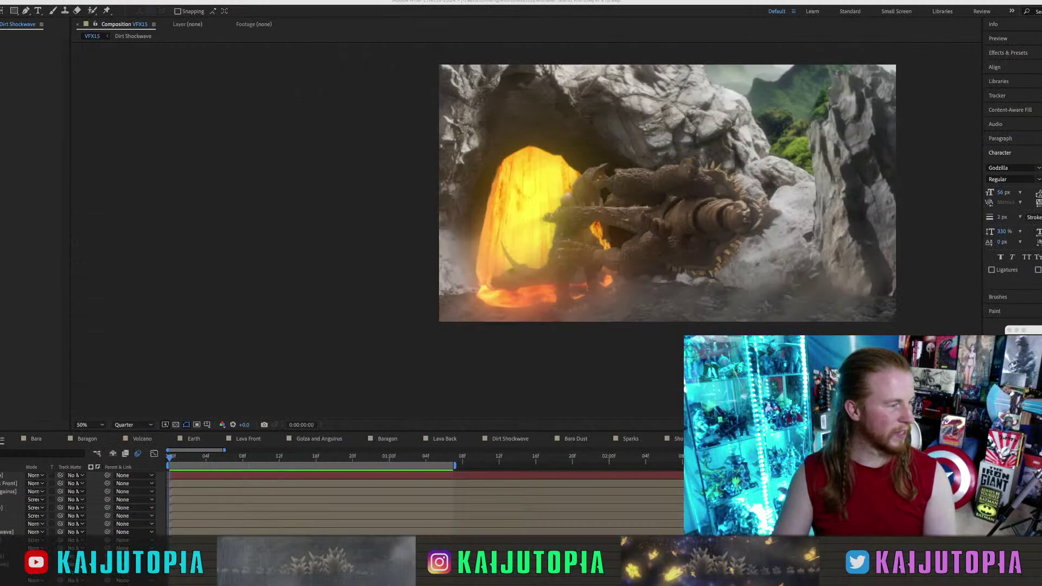
# Open the finished VFX9.mov clip, watch it in full screen, and close it.
pyautogui.press('super+o')
pyautogui.press('ctrl+super+f')
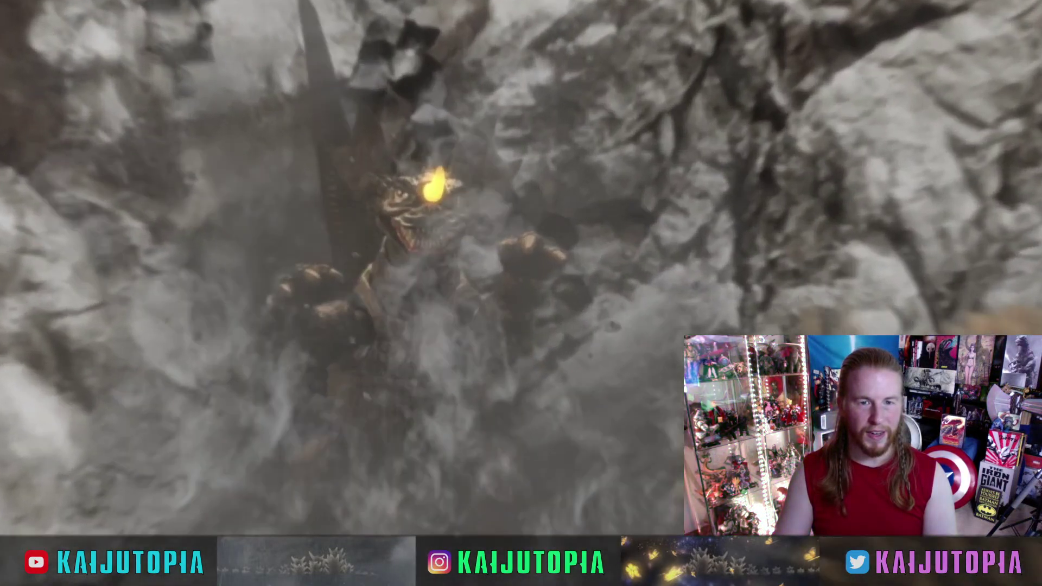
pyautogui.press('Escape')
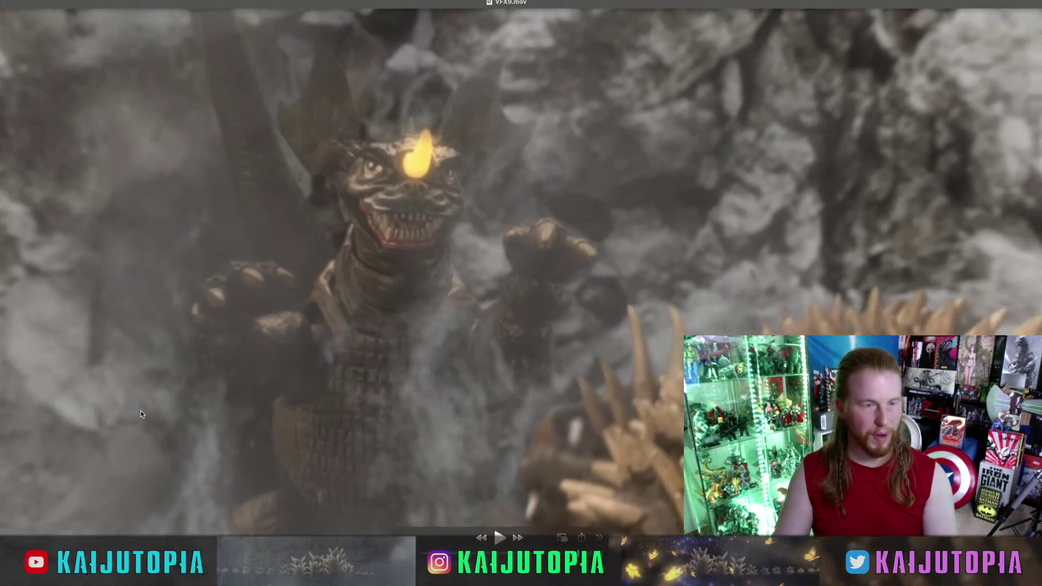
pyautogui.press('super+w')
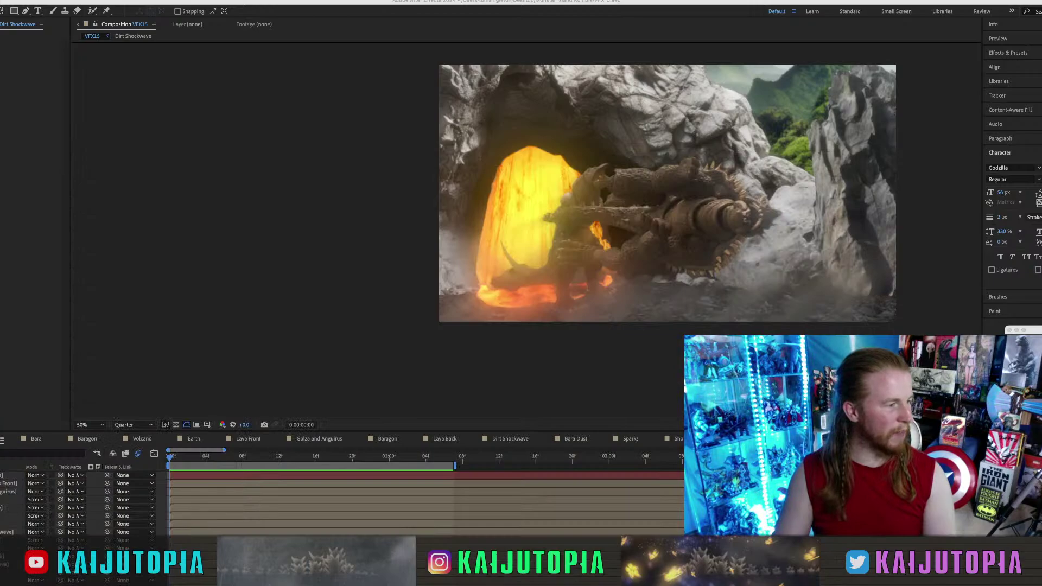
# Watch the finished VFX10.mov clip in full screen and close its player window.
pyautogui.press('ctrl+super+f')
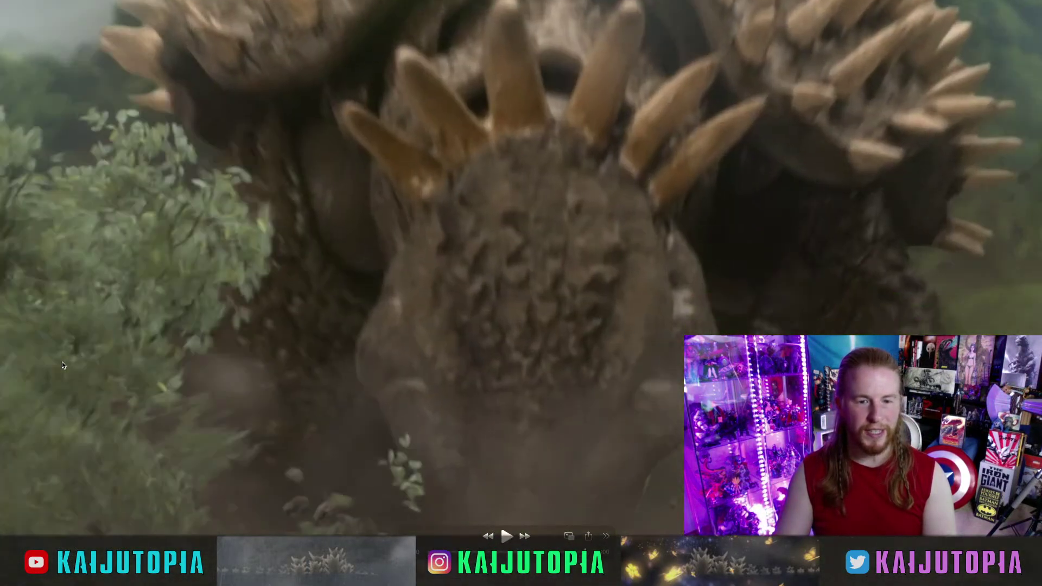
pyautogui.press('space')
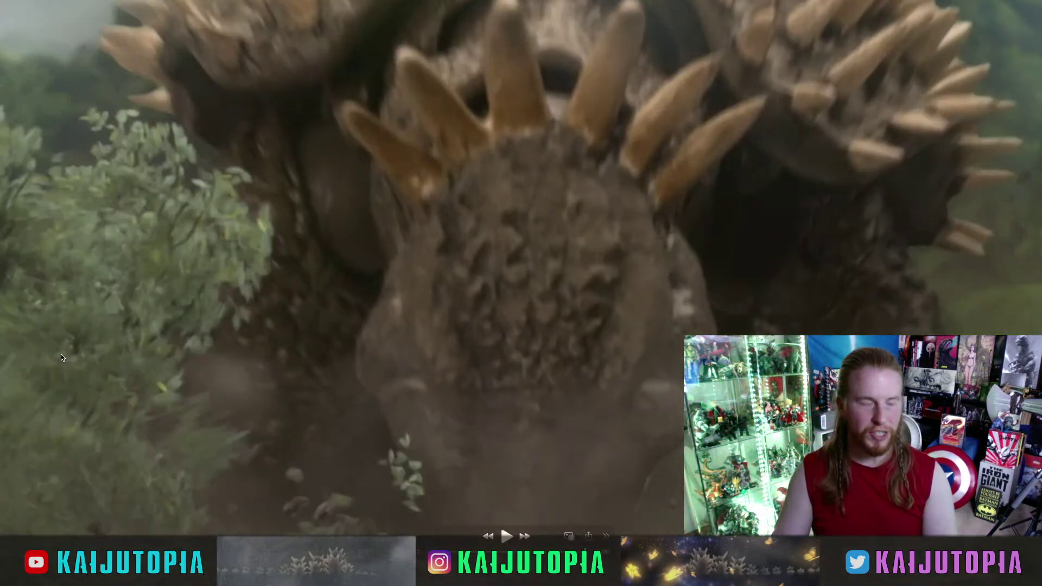
pyautogui.doubleClick(60, 354)
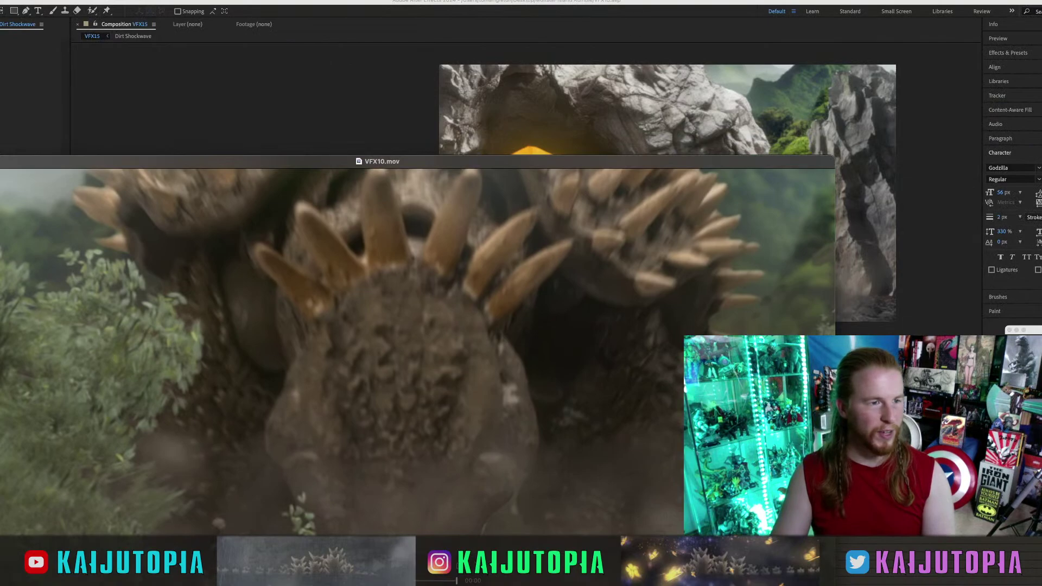
pyautogui.press('super+w')
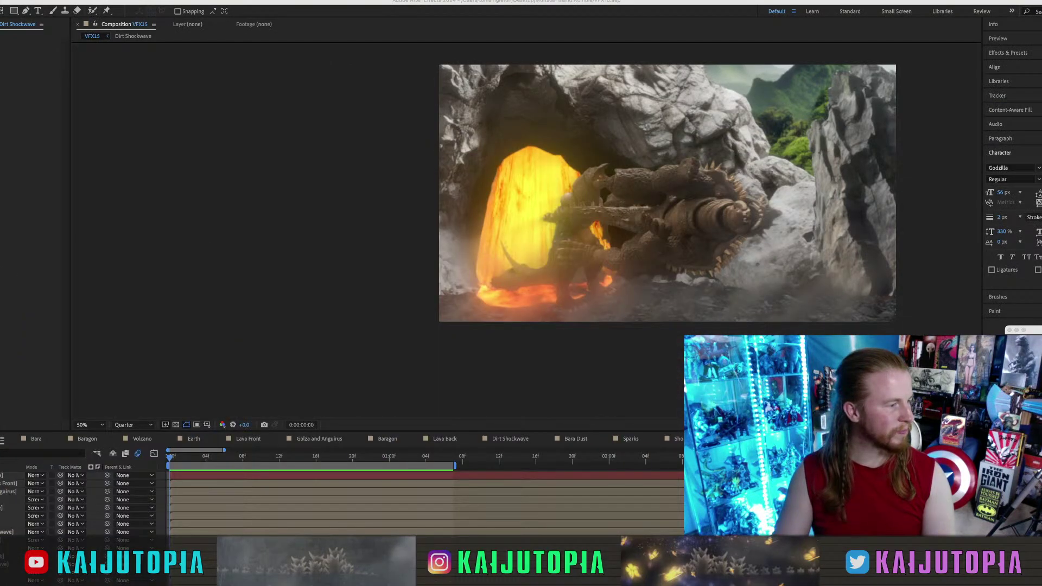
# Open the finished VFX11.mov clip, play it in full screen, and close it.
pyautogui.press('super+o')
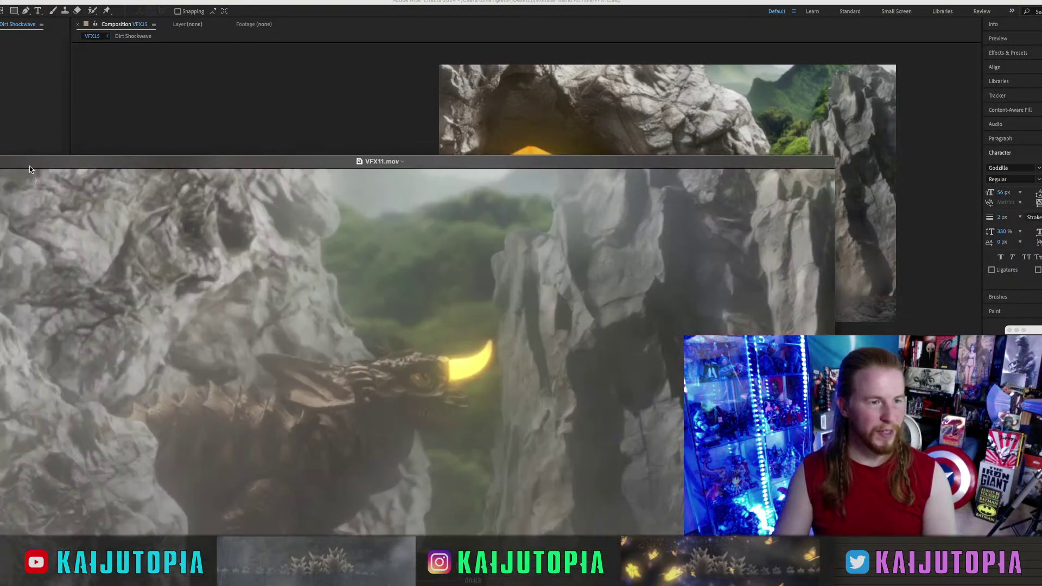
pyautogui.click(30, 163)
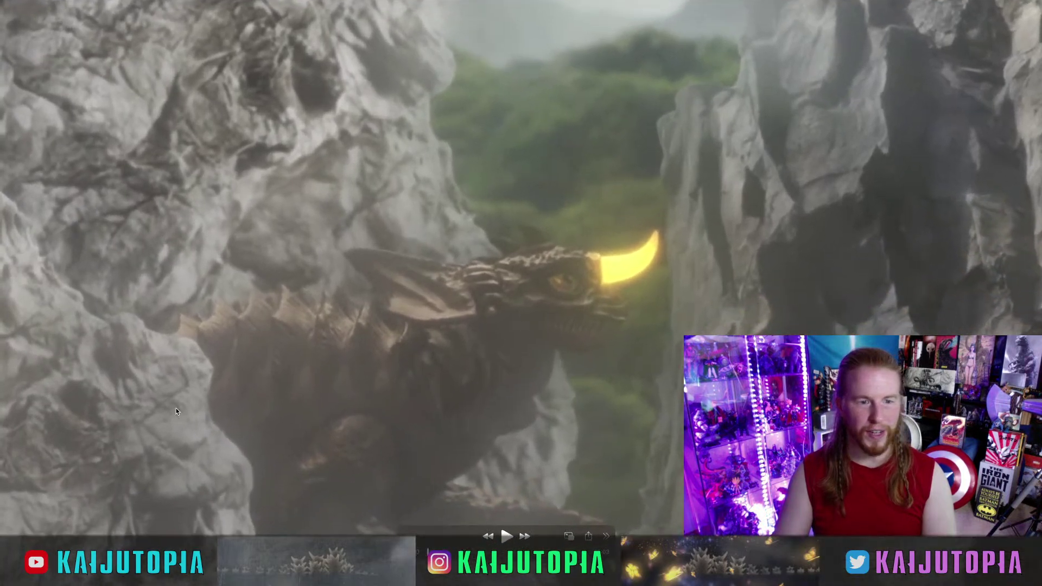
pyautogui.press('space')
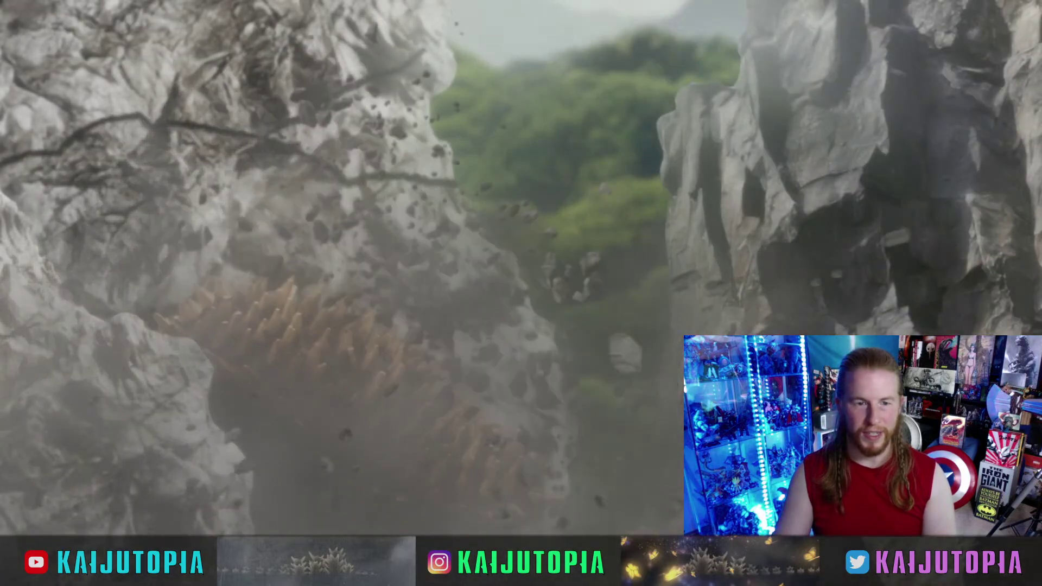
pyautogui.press('Escape')
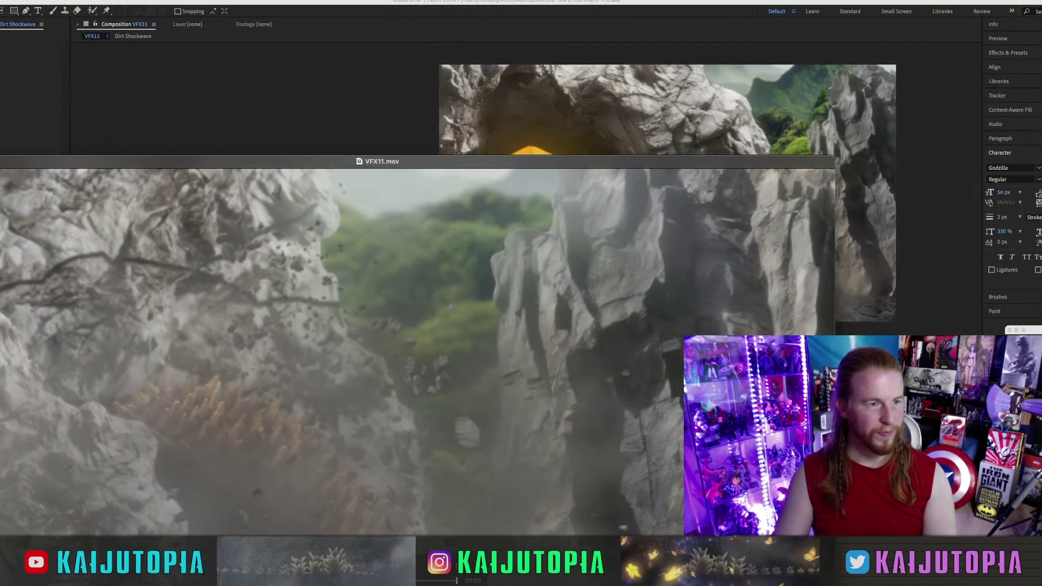
pyautogui.press('super+w')
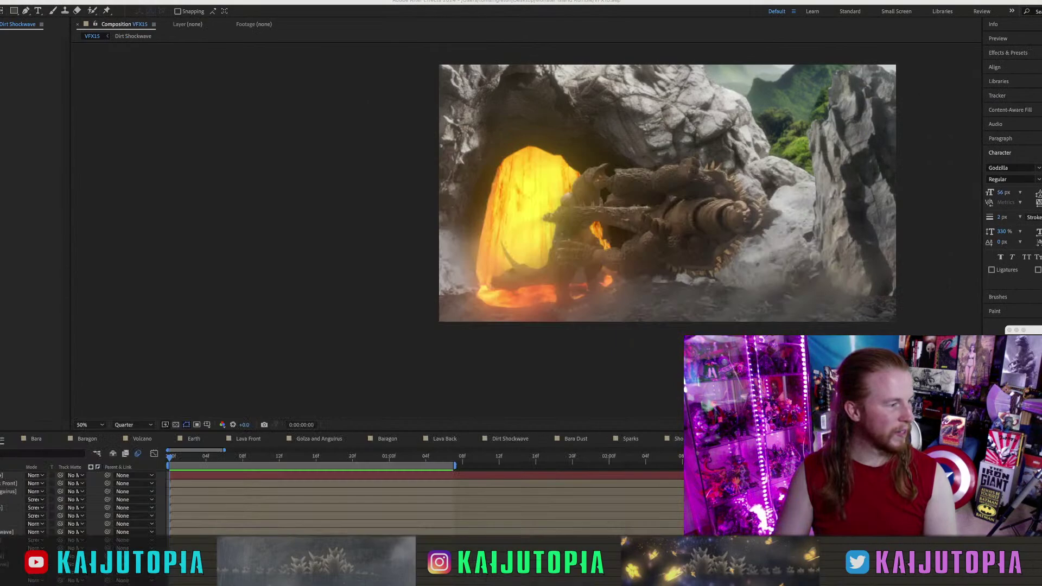
# Open the finished VFX12.mov clip, watch the fire blast on the rocks in full screen, and close it.
pyautogui.press('super+o')
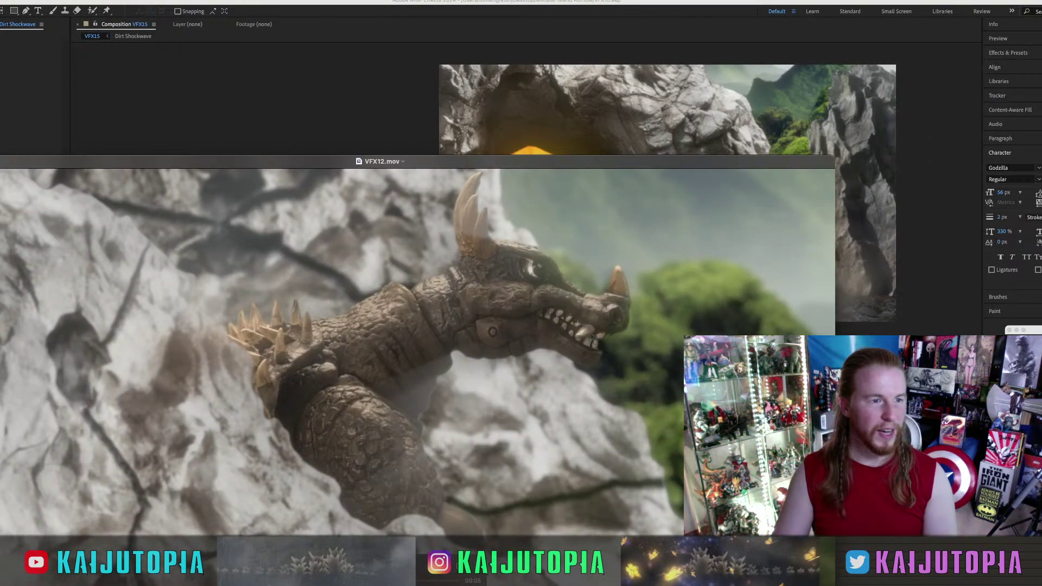
pyautogui.press('ctrl+super+f')
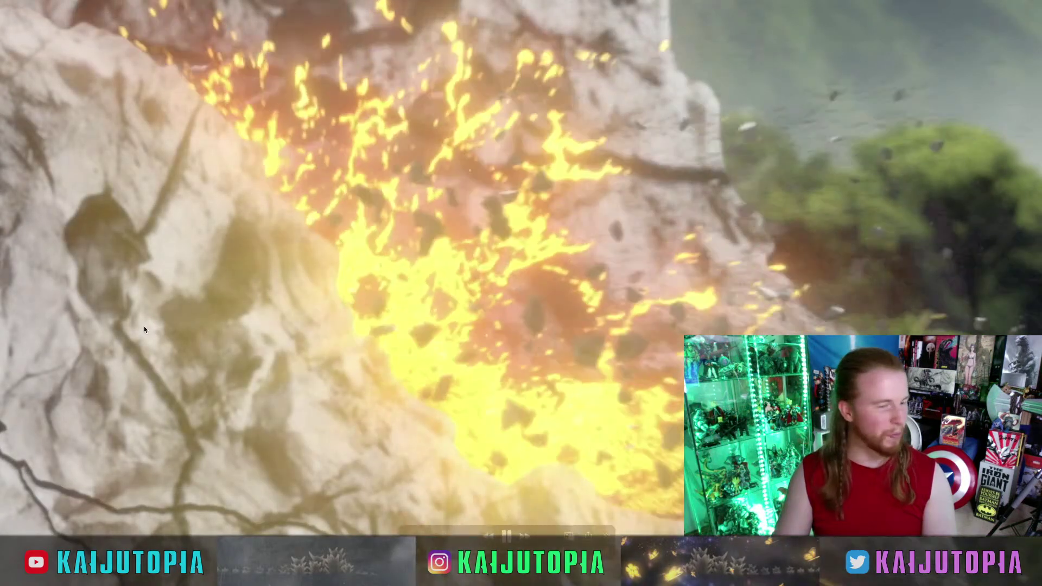
pyautogui.moveTo(144, 329)
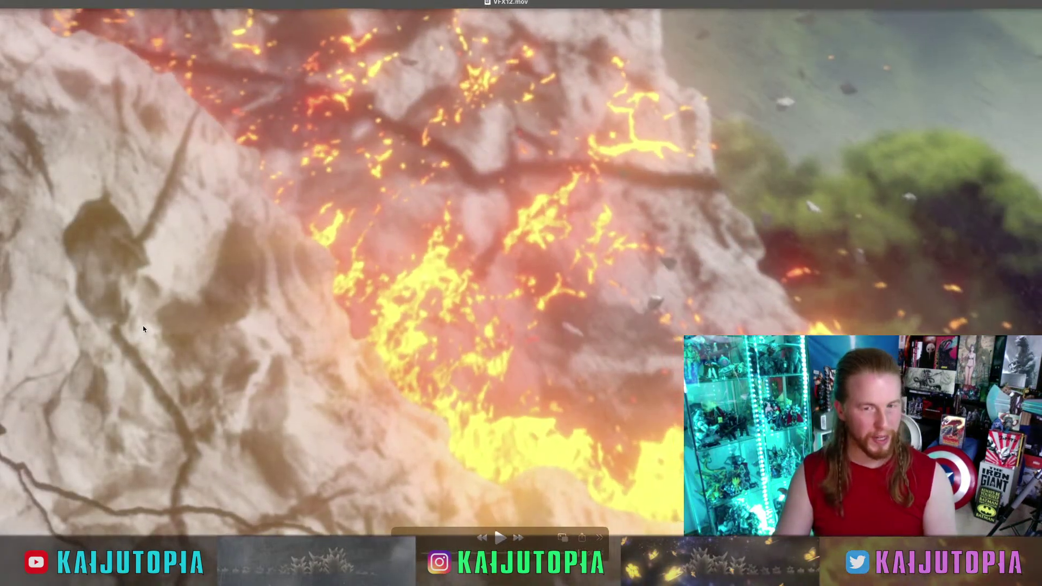
pyautogui.press('Escape')
pyautogui.press('super+w')
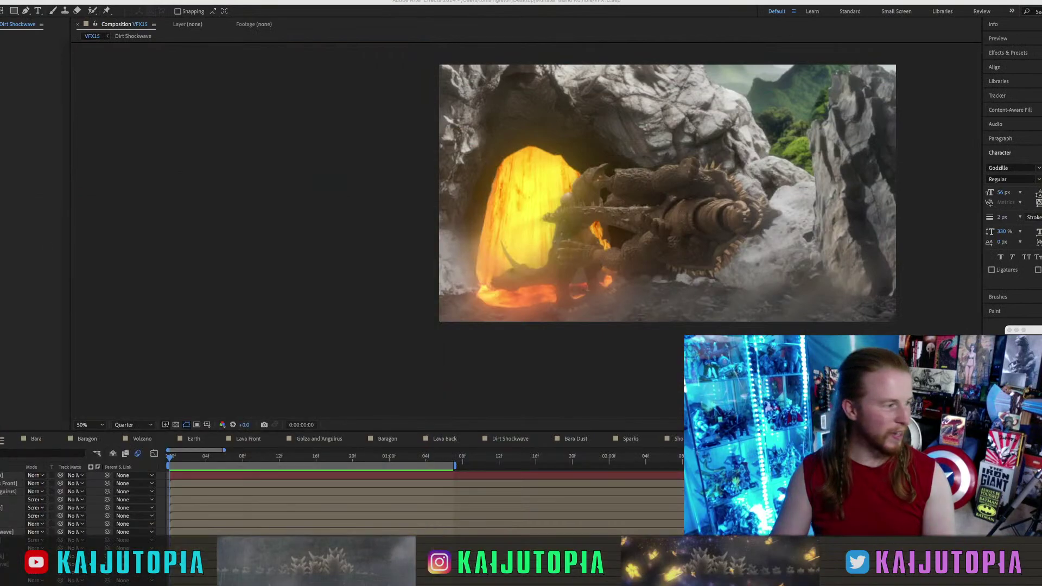
# Open the finished VFX13.mov clip, play it in full screen, and close it.
pyautogui.press('super+o')
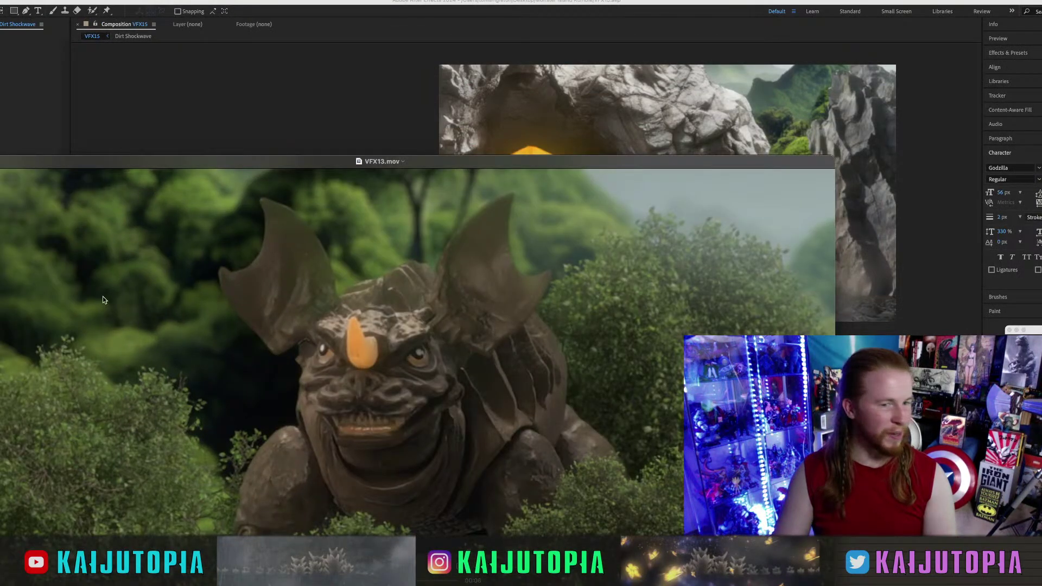
pyautogui.press('ctrl+super+f')
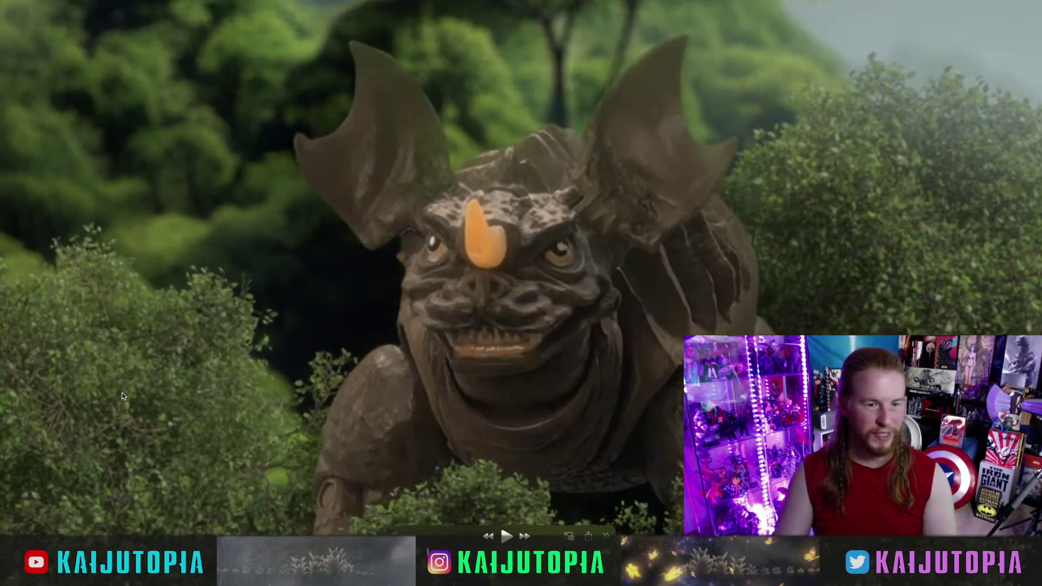
pyautogui.press('space')
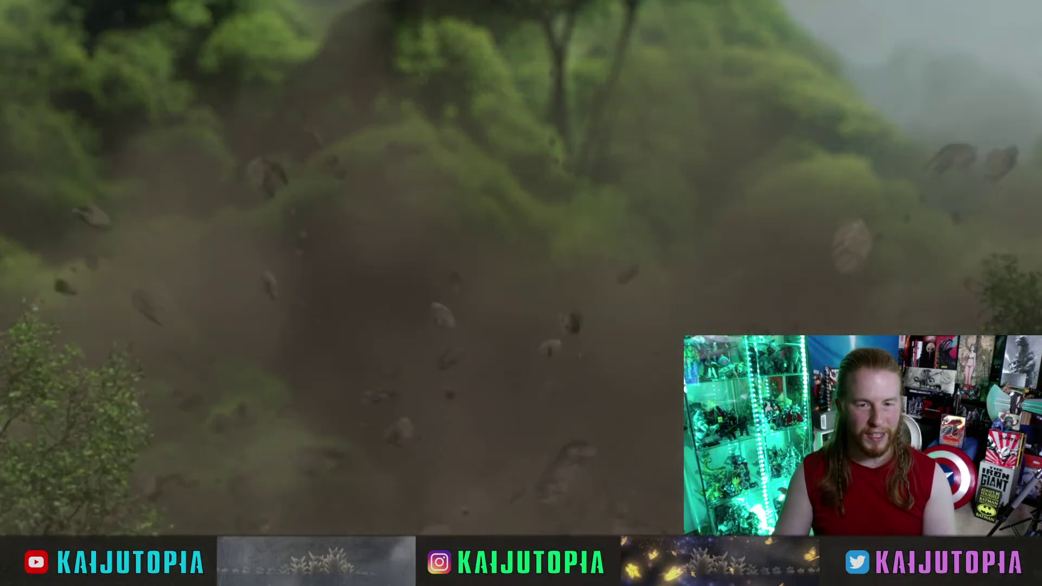
pyautogui.press('Escape')
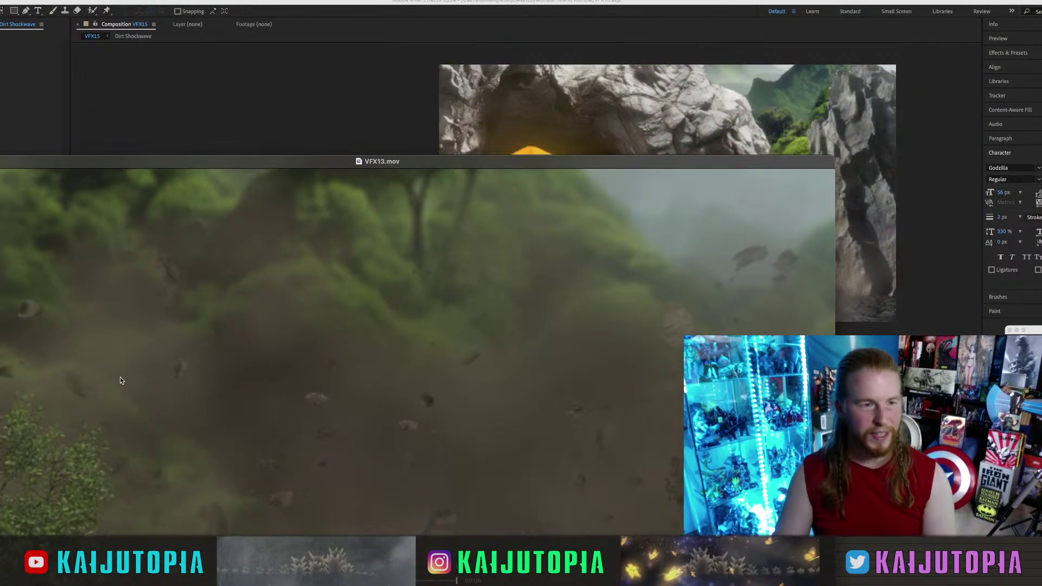
pyautogui.press('super+w')
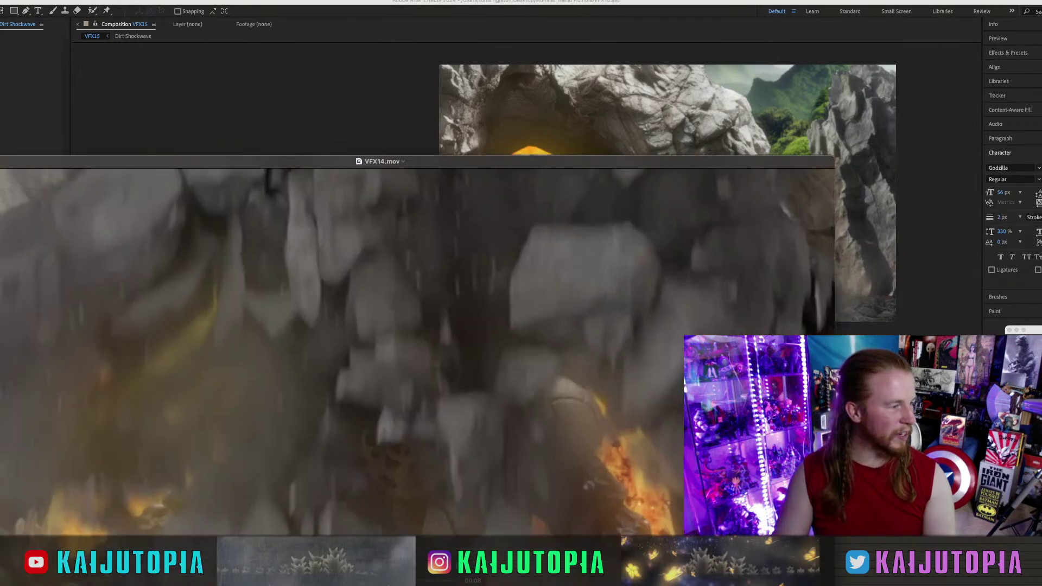
# Watch the finished VFX14.mov lava cave clip in full screen and close it to return to the VFX15 composition.
pyautogui.press('ctrl+super+f')
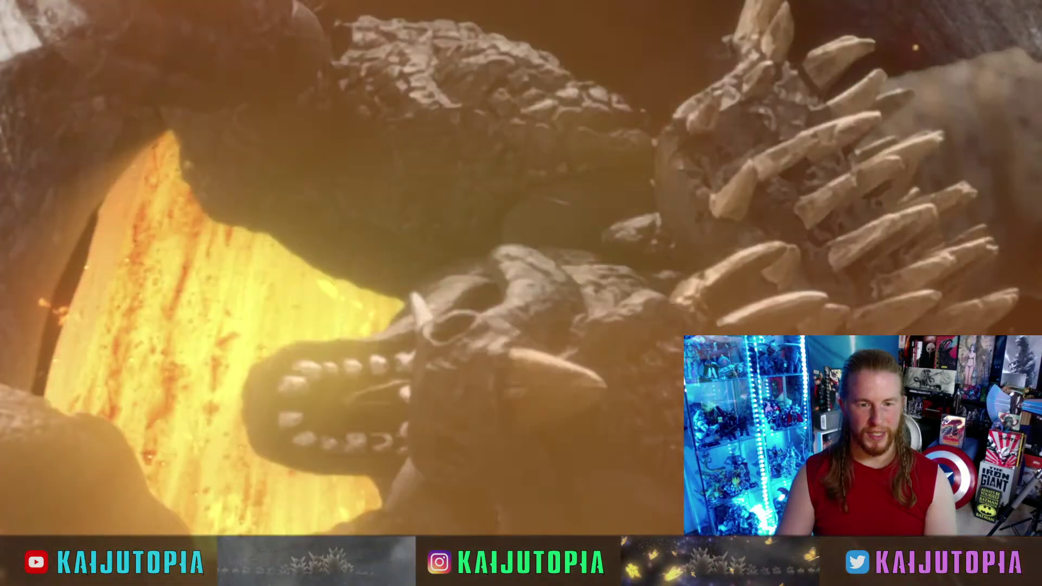
pyautogui.press('Escape')
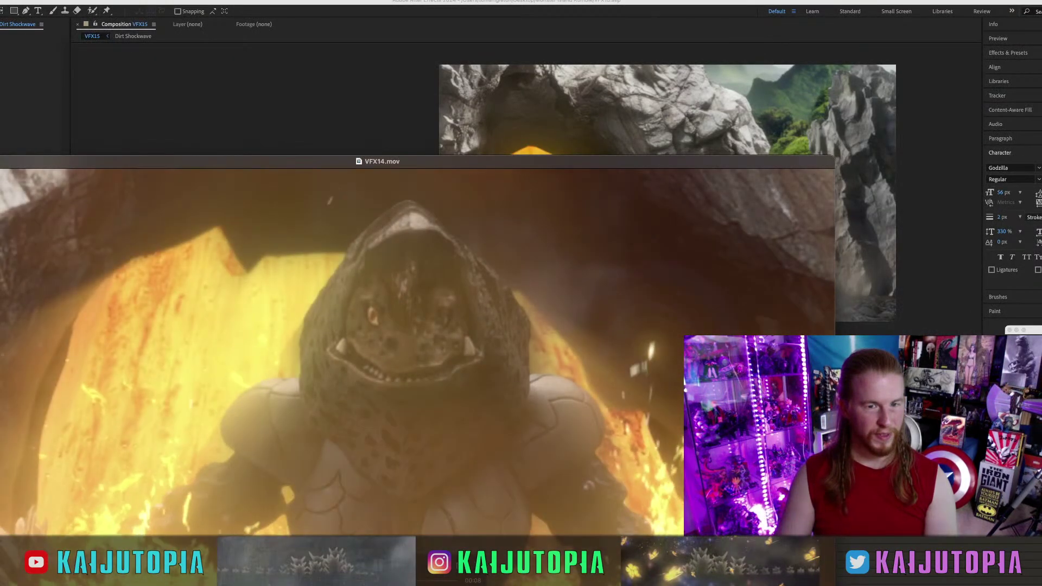
pyautogui.press('super+w')
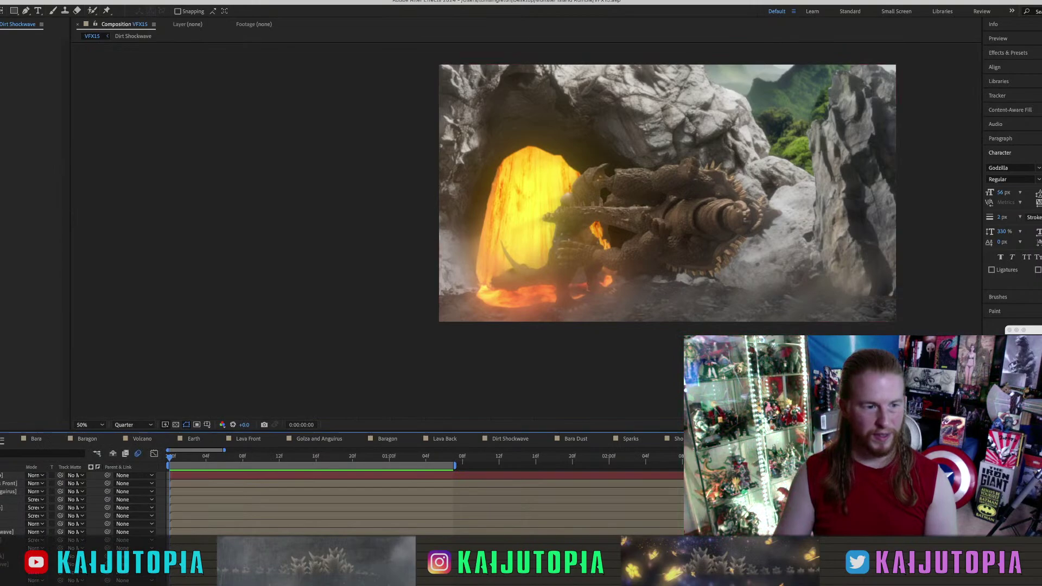
# Pre-compose the Lava Front layer as "Lava Front" with all attributes moved into it, and set its blending mode to Screen.
pyautogui.click(0, 525)
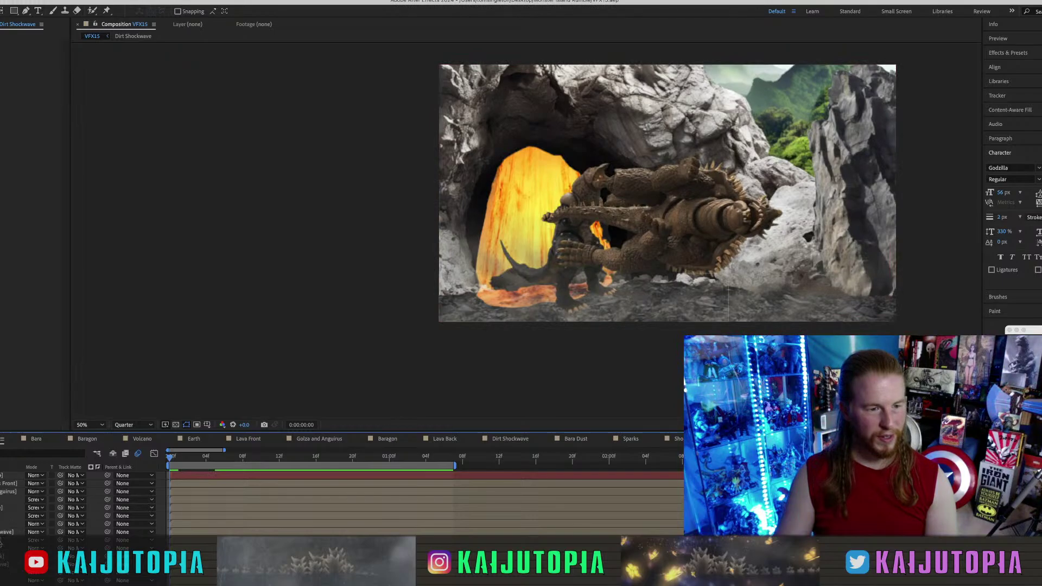
pyautogui.click(1, 540)
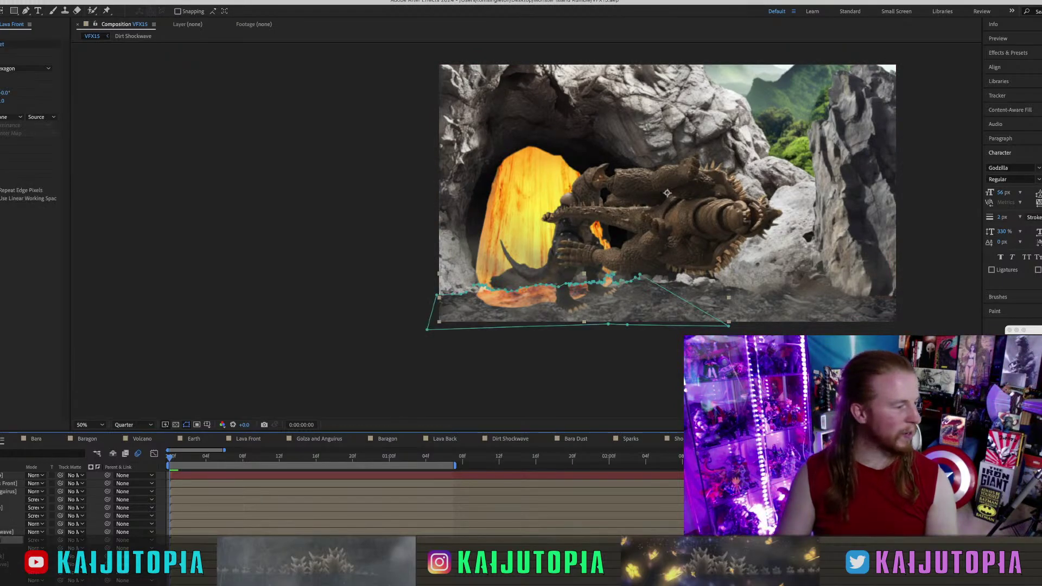
pyautogui.click(61, 0)
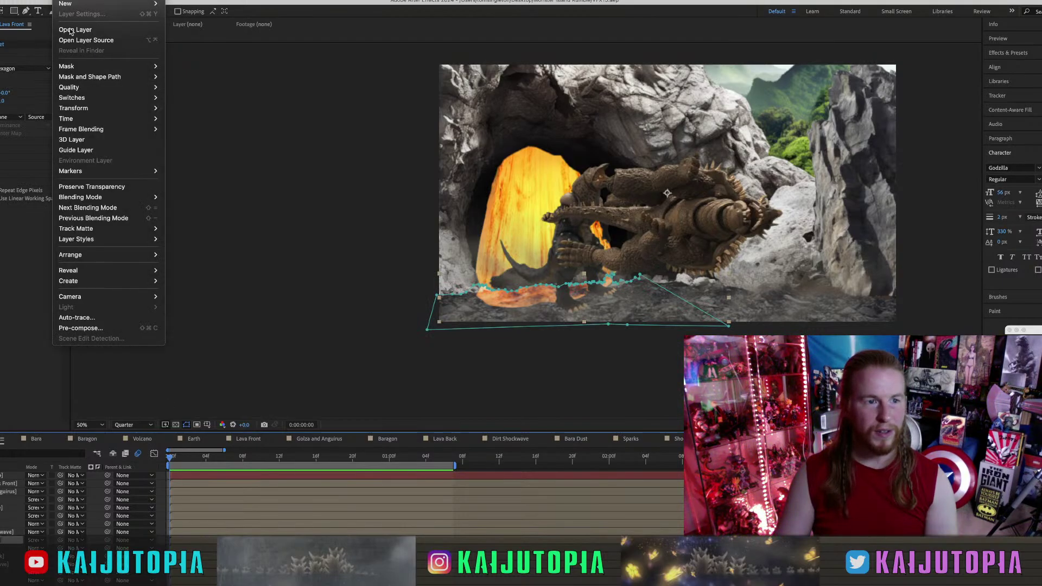
pyautogui.click(86, 327)
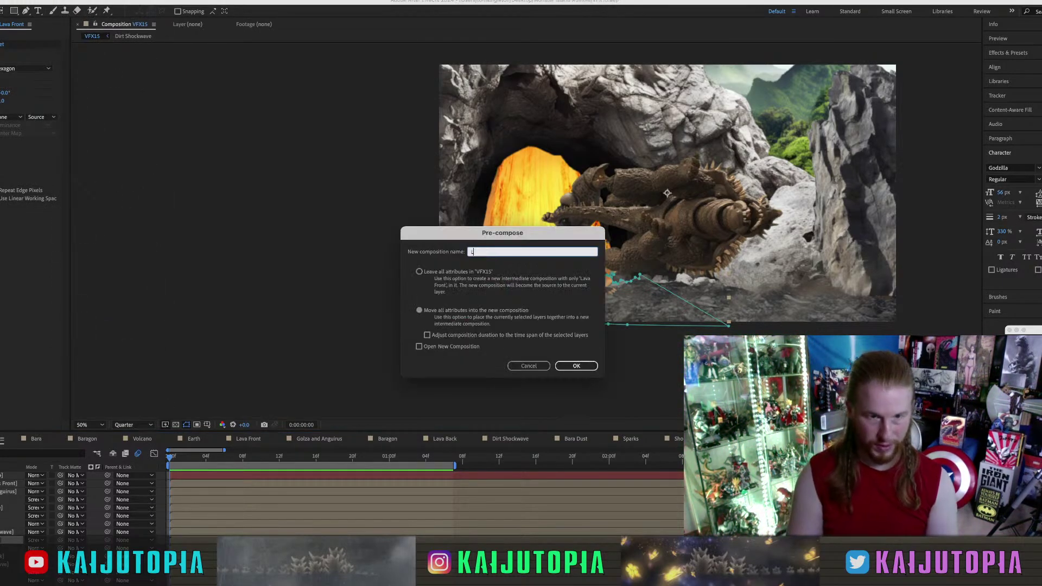
pyautogui.write('Lava Front')
pyautogui.press('Return')
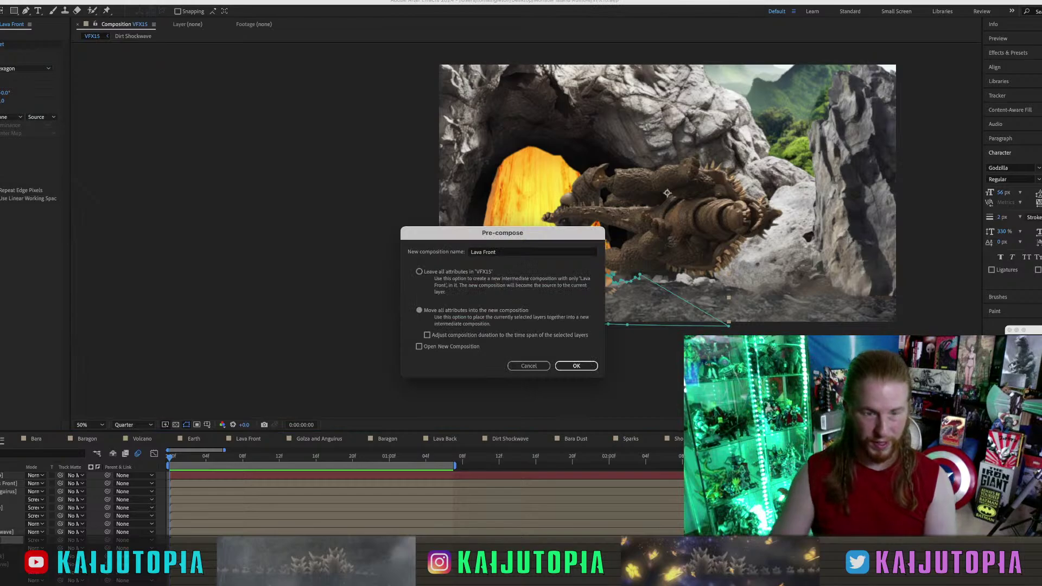
pyautogui.click(38, 541)
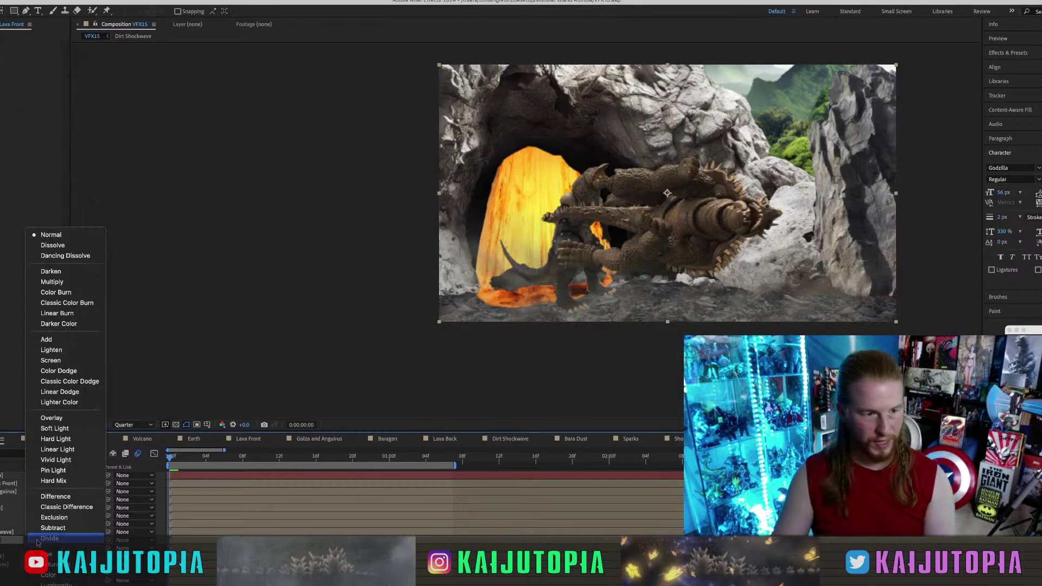
pyautogui.click(49, 361)
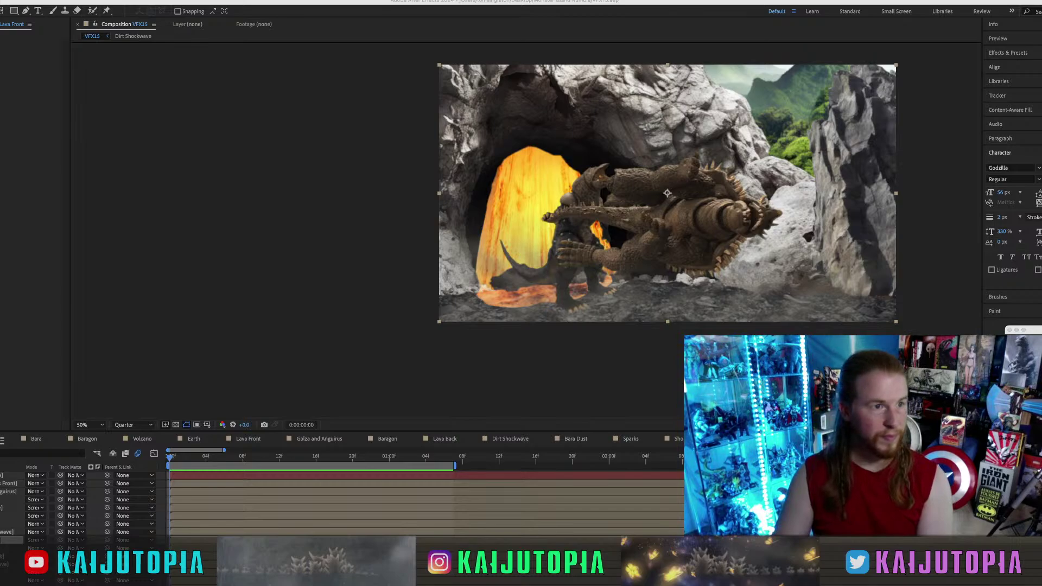
# Add the three Lava-Burst clips from the project to the VFX15 timeline directly beneath the Dirt Shockwave layer.
pyautogui.press('super+0')
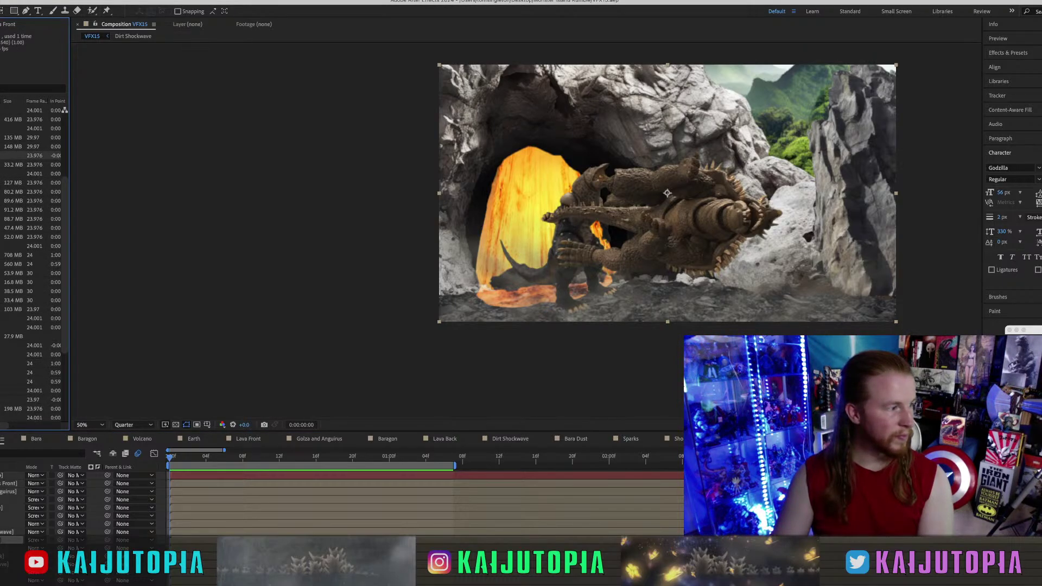
pyautogui.press('super+shift+a')
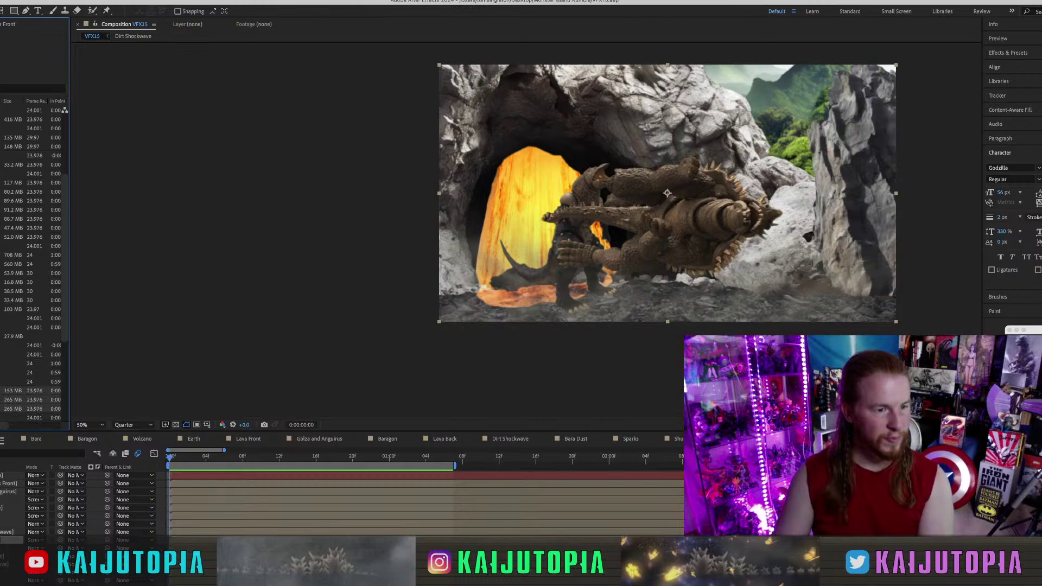
pyautogui.moveTo(12, 400); pyautogui.dragTo(35, 542)
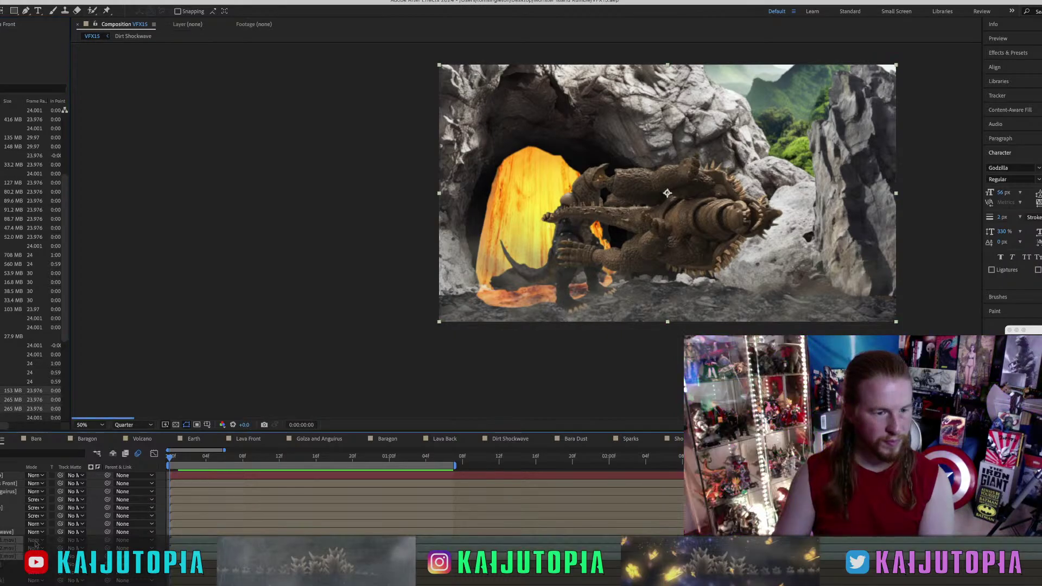
# Hide the monster, dust, cave and back lava layers, keeping only the ground and front lava pool for placing the bursts.
pyautogui.click(13, 532)
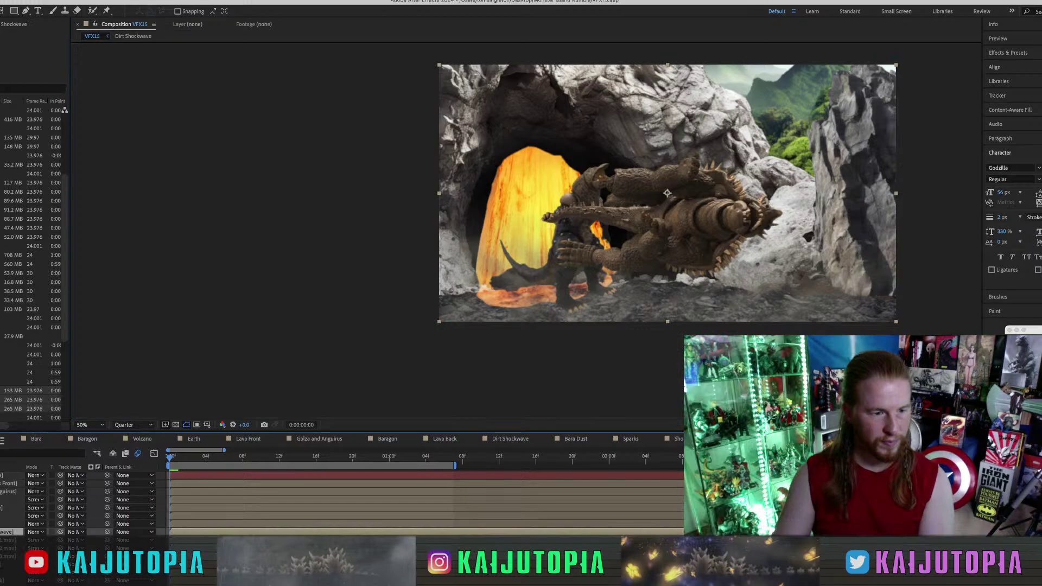
pyautogui.keyDown('shift'); pyautogui.click(11, 483); pyautogui.keyUp('shift')
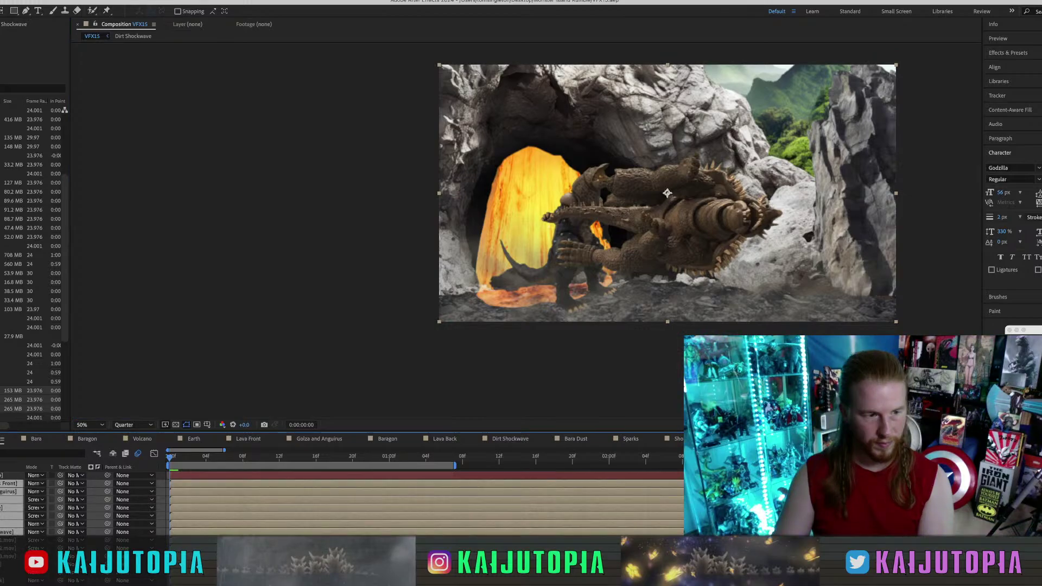
pyautogui.click(11, 572)
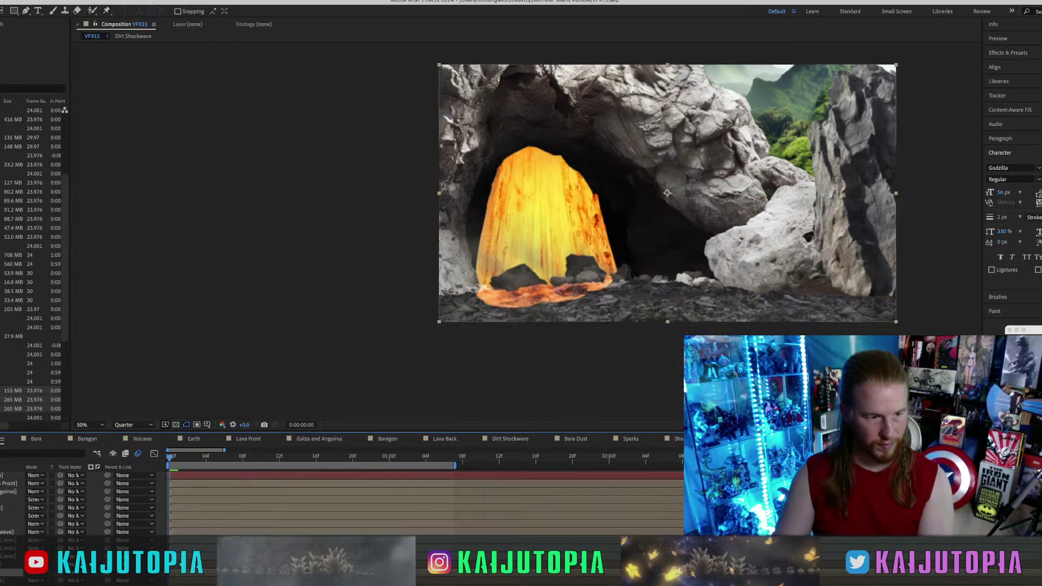
pyautogui.click(11, 580)
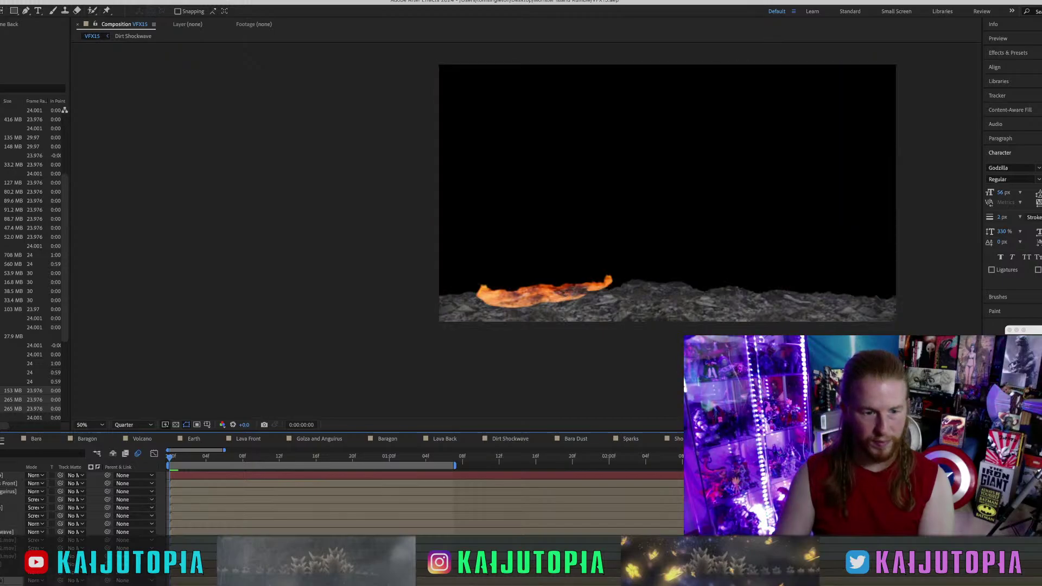
# Offset the Lava-Burst clips in time, sliding Lava-Burst-01.mov so that it is already erupting on the first frame.
pyautogui.press('=')
pyautogui.click(211, 548)
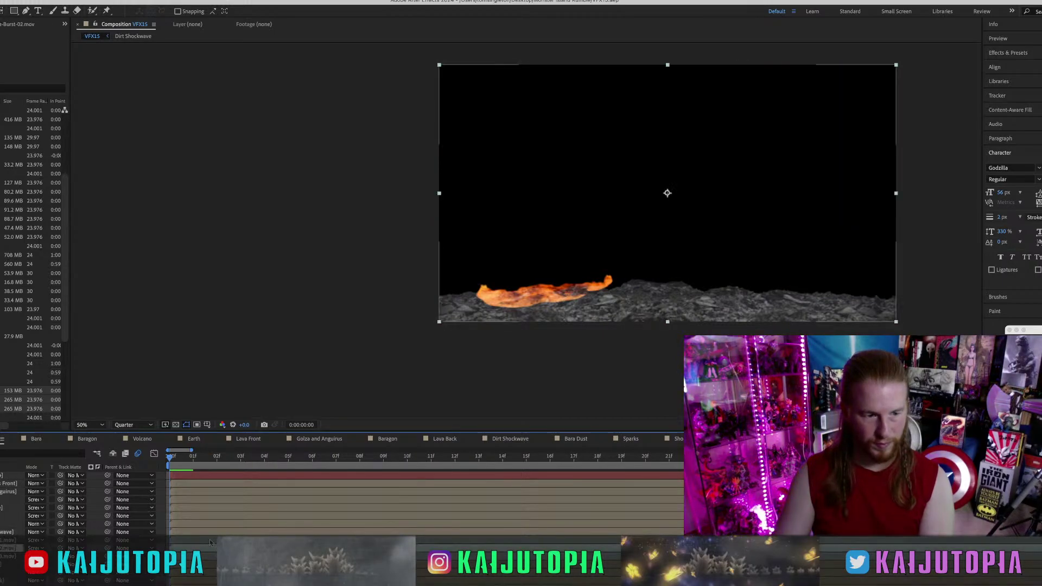
pyautogui.click(210, 542)
pyautogui.click(210, 555)
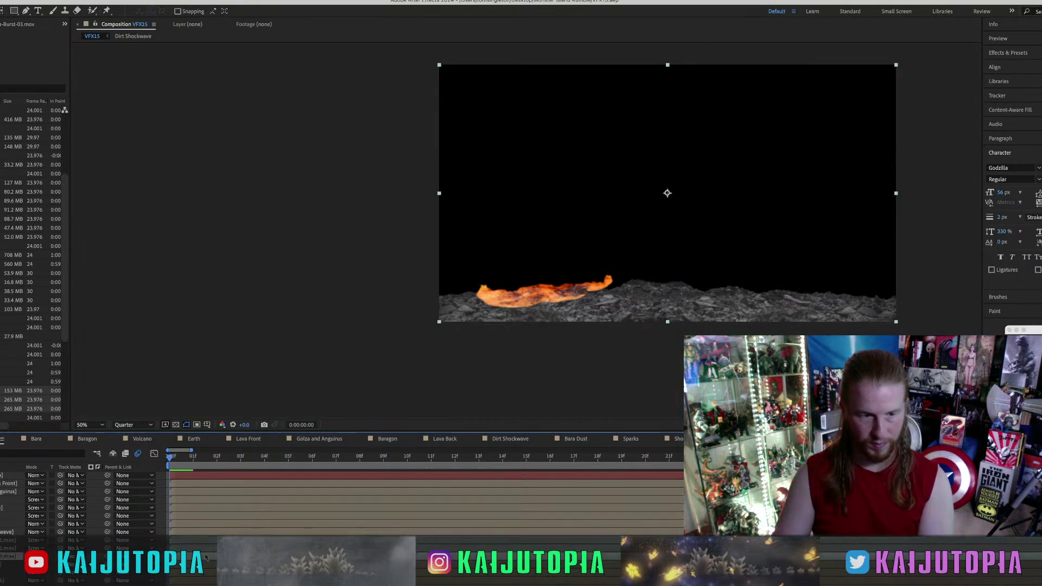
pyautogui.keyDown('shift'); pyautogui.click(210, 547); pyautogui.keyUp('shift')
pyautogui.moveTo(211, 548); pyautogui.dragTo(641, 548)
pyautogui.moveTo(472, 542); pyautogui.dragTo(474, 543)
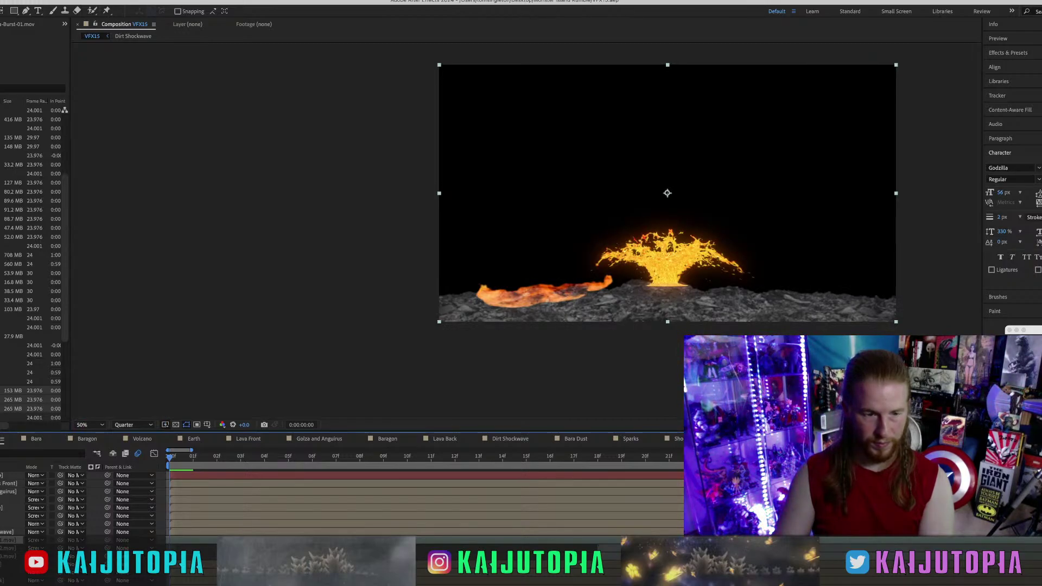
pyautogui.press('-')
pyautogui.press('-')
pyautogui.press('-')
pyautogui.moveTo(363, 541); pyautogui.dragTo(213, 543)
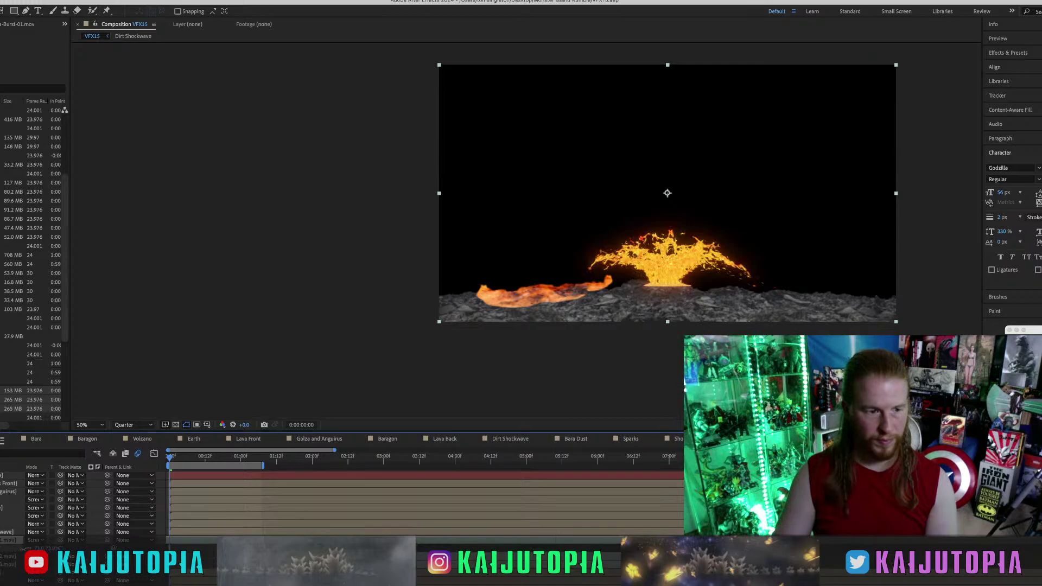
# Scale Lava-Burst-01.mov down to about a third, place it over the left part of the lava pool, and preview it.
pyautogui.moveTo(25, 549); pyautogui.dragTo(1, 549)
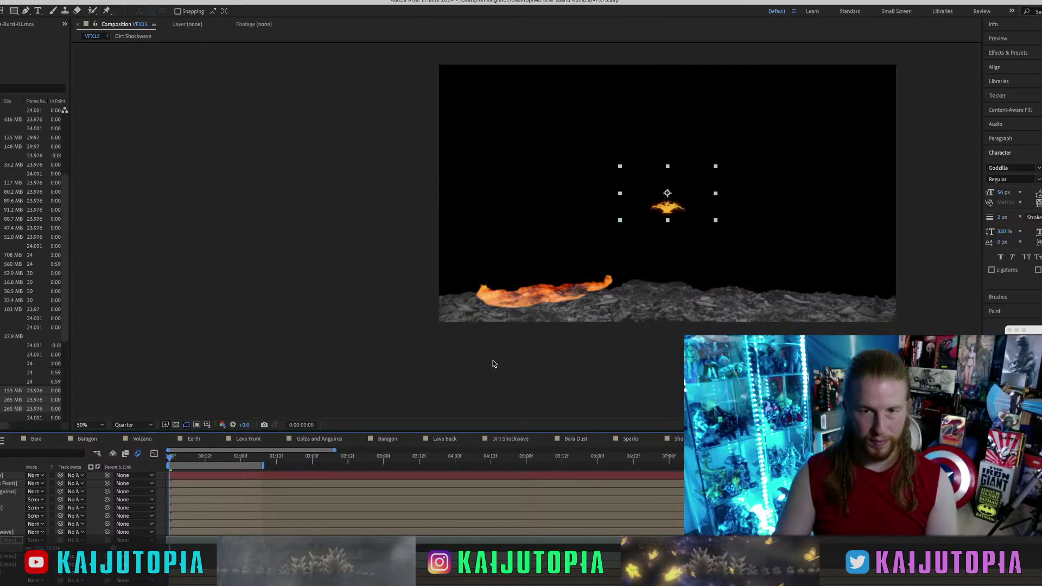
pyautogui.moveTo(674, 204)
pyautogui.mouseDown()
pyautogui.moveTo(505, 292)
pyautogui.moveTo(515, 290)
pyautogui.mouseUp()
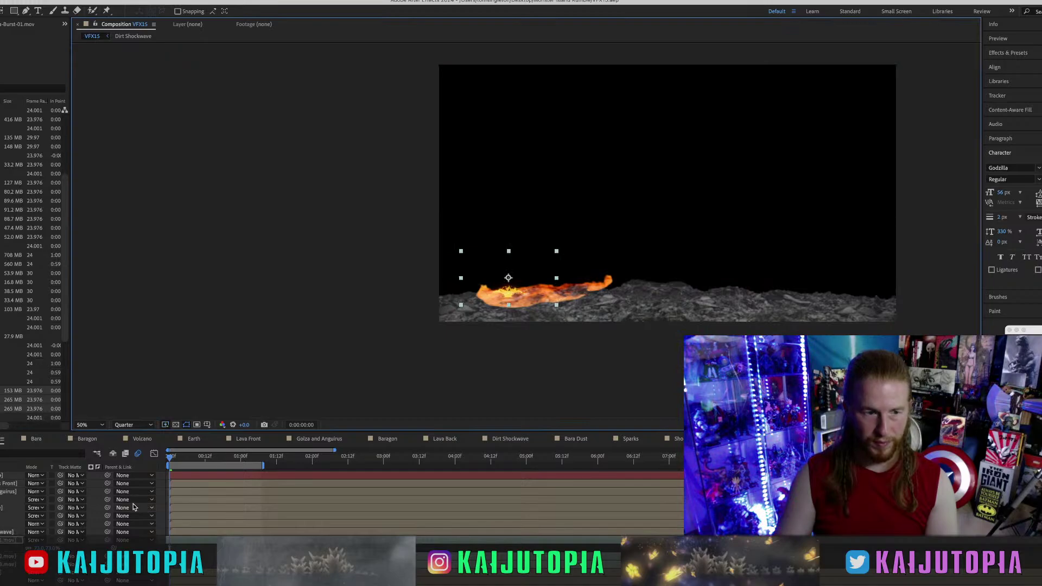
pyautogui.click(42, 548)
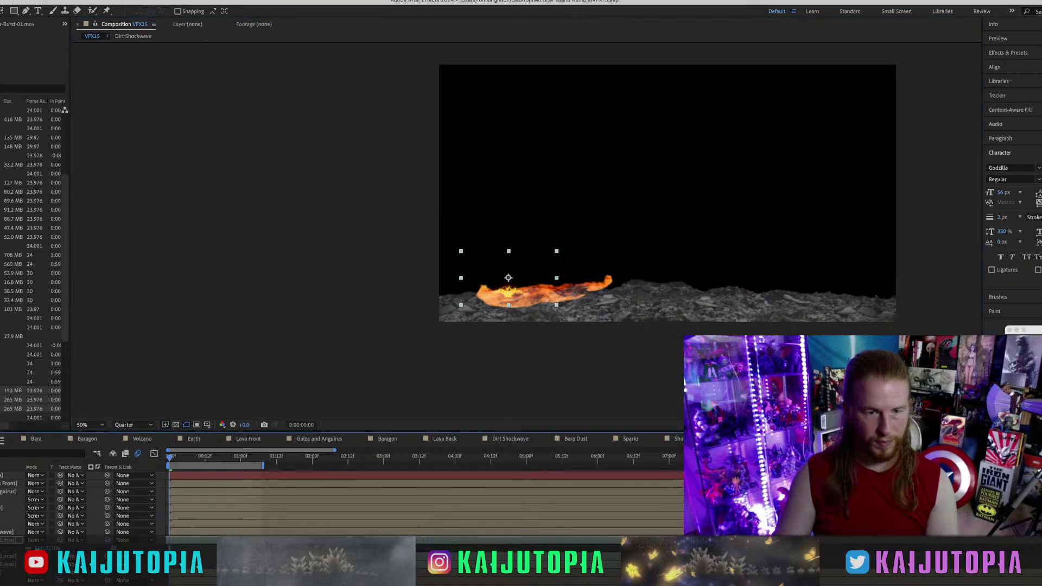
pyautogui.moveTo(42, 548); pyautogui.dragTo(49, 548)
pyautogui.moveTo(508, 300); pyautogui.dragTo(513, 286)
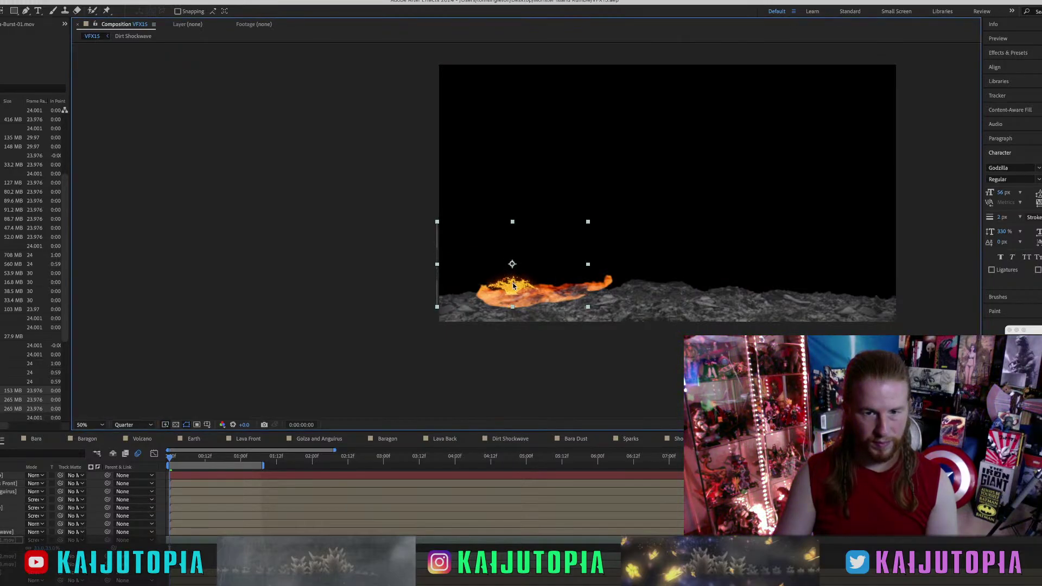
pyautogui.press('space')
pyautogui.click(513, 286)
pyautogui.press('space')
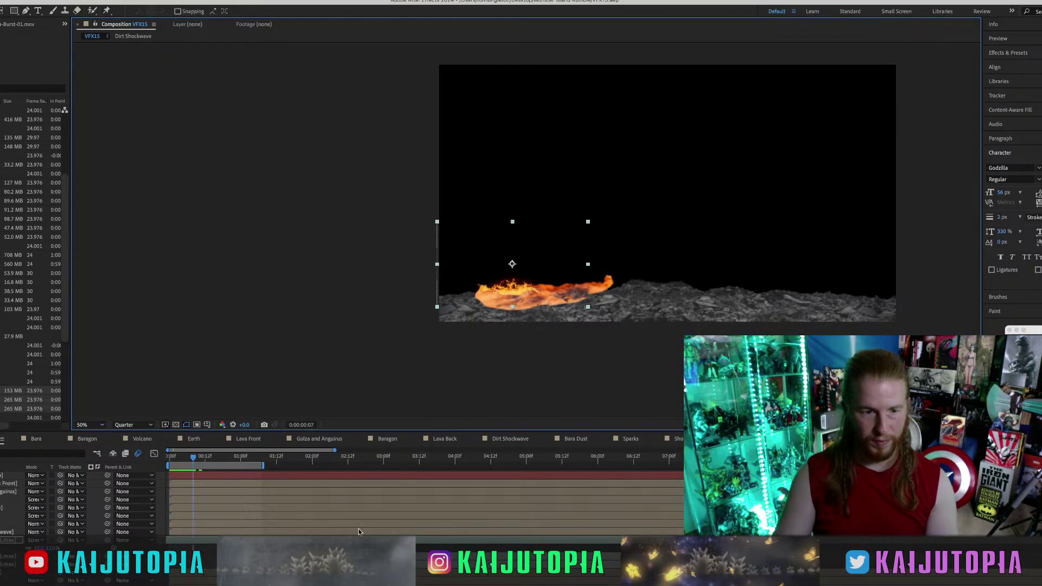
# Scale Lava-Burst-03.mov to 71%, move it onto the middle of the lava pool, and preview the splash.
pyautogui.click(417, 561)
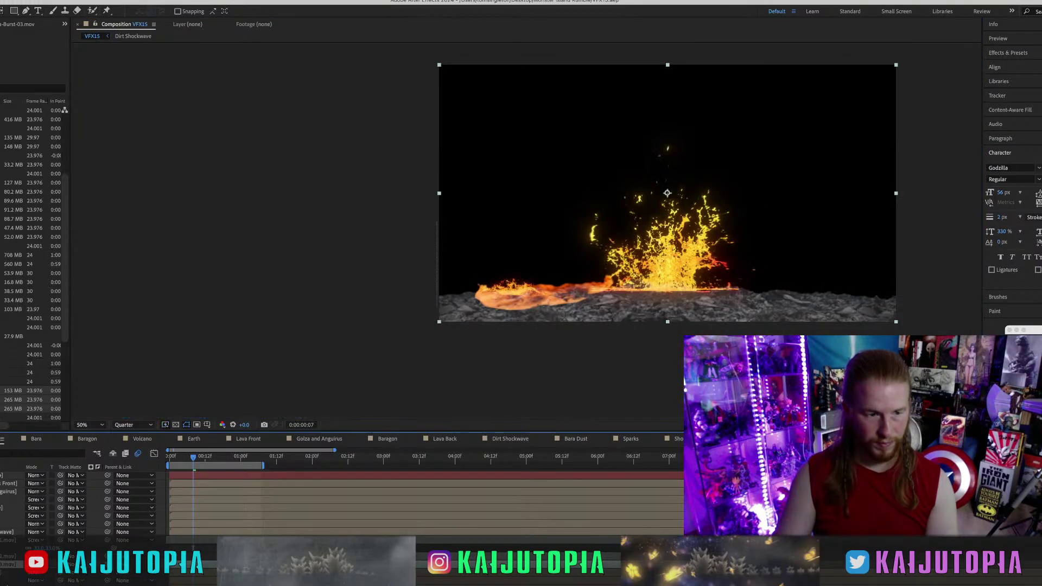
pyautogui.moveTo(44, 572); pyautogui.dragTo(36, 572)
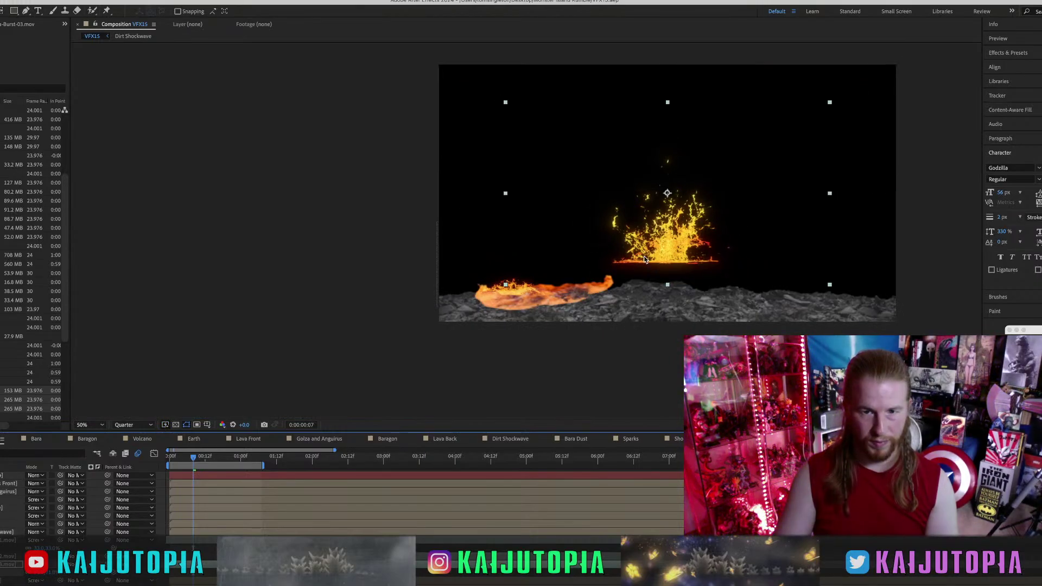
pyautogui.click(604, 245)
pyautogui.moveTo(603, 244); pyautogui.dragTo(569, 259)
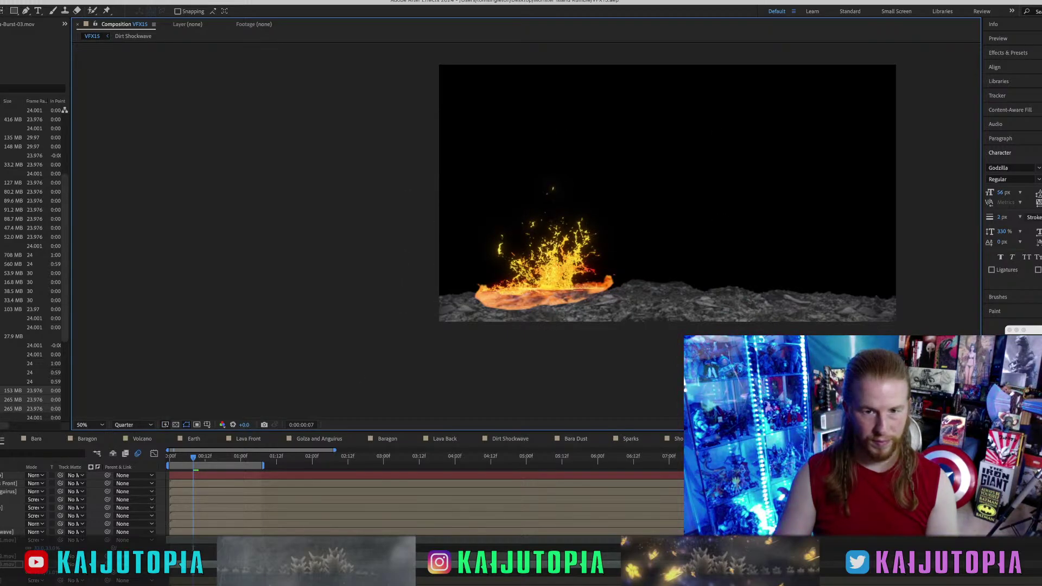
pyautogui.press('space')
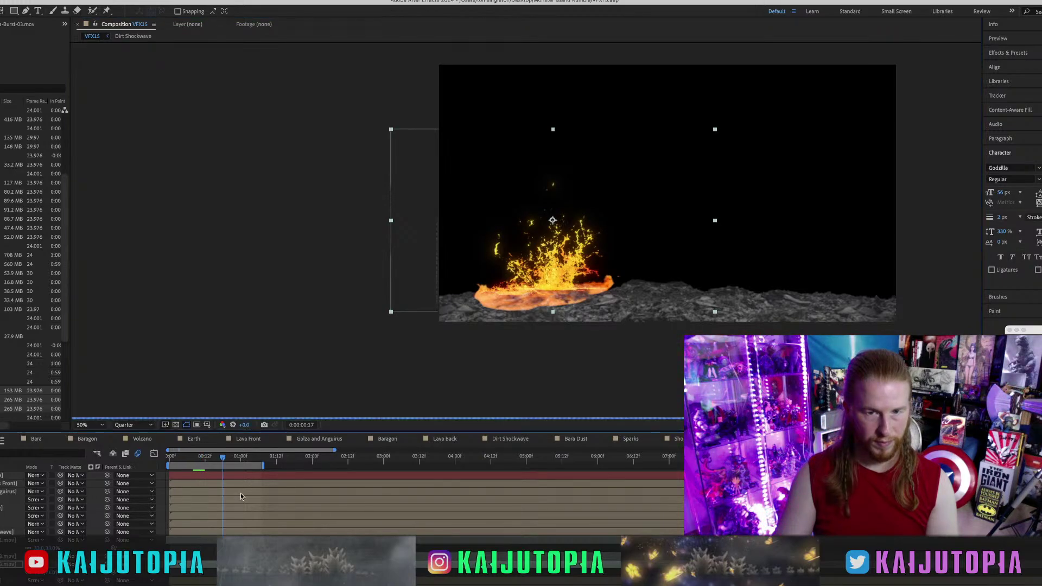
# Set the scale of Lava-Burst-02.mov to 72% and place its splash on the lava pool left of the Lava-Burst-03 splash.
pyautogui.press('super+Up')
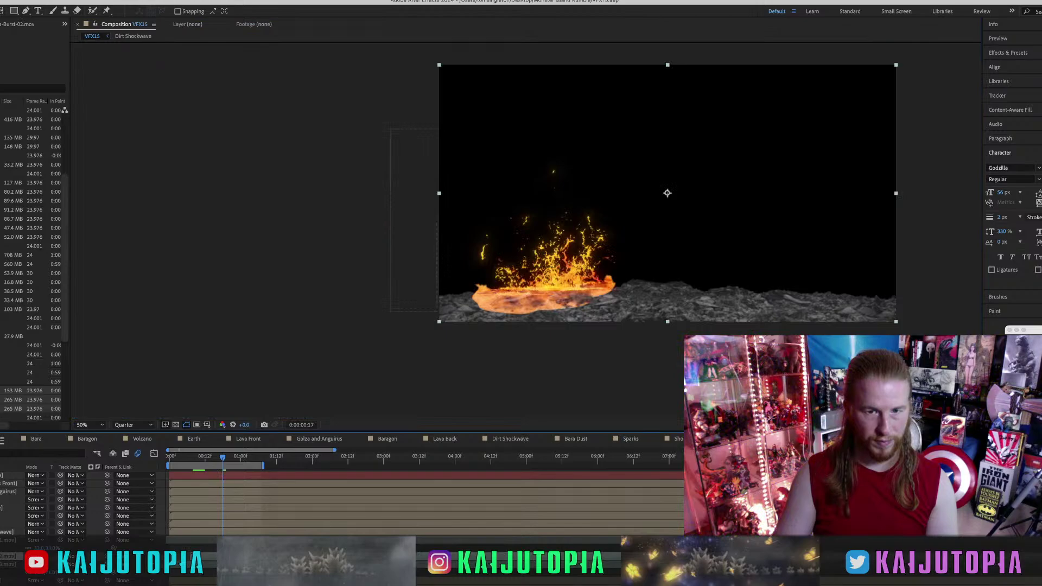
pyautogui.press('s')
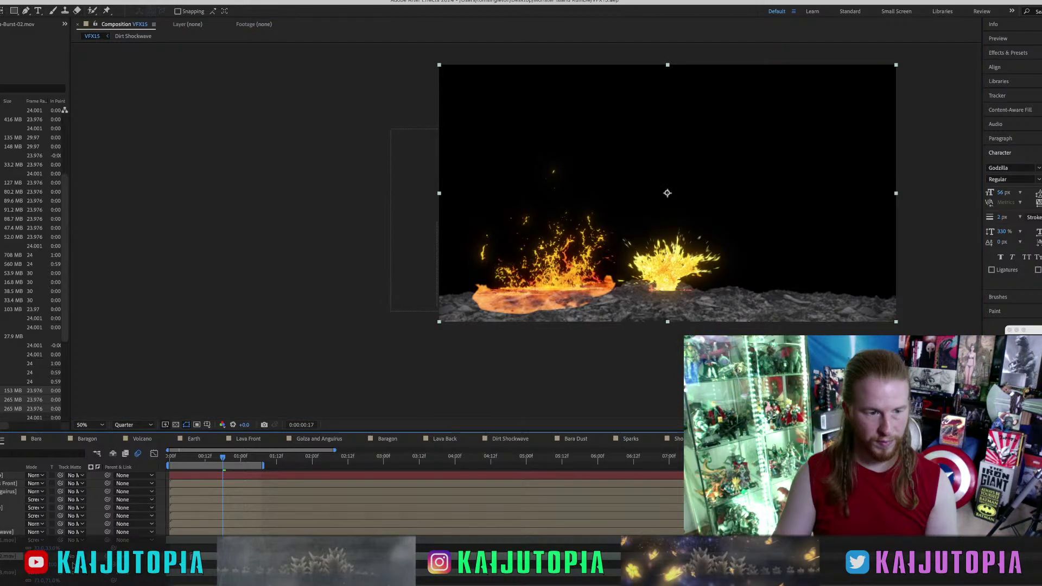
pyautogui.write('72')
pyautogui.press('Return')
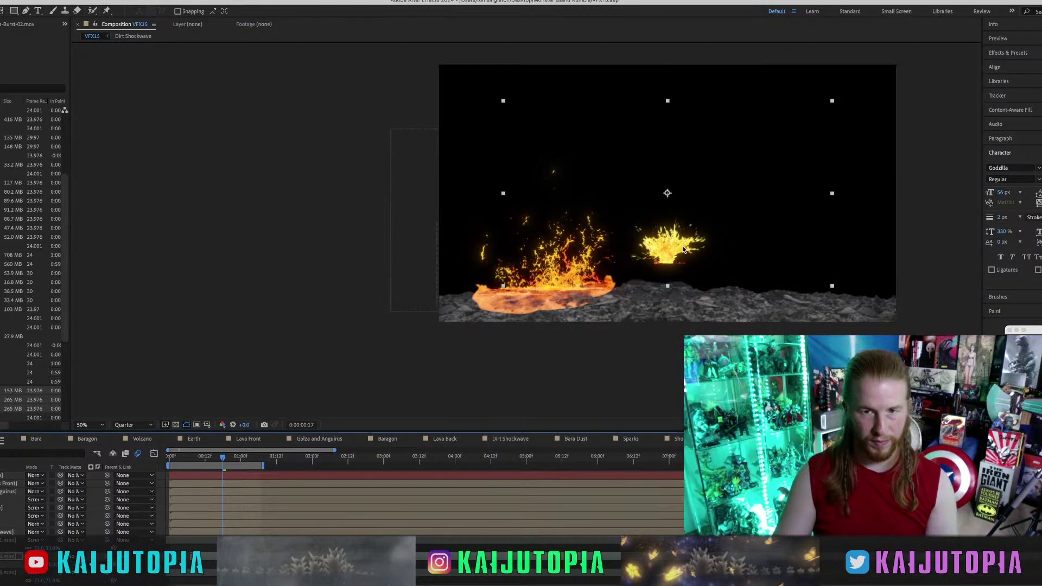
pyautogui.moveTo(683, 249); pyautogui.dragTo(543, 292)
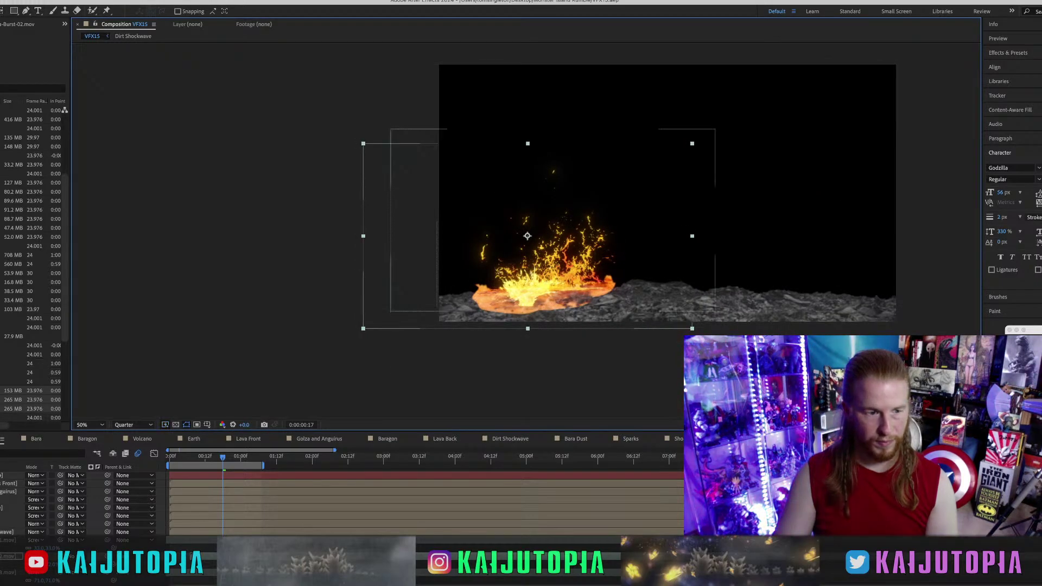
# Draw a thin rectangular mask around the flat red base strip of Lava-Burst-03.mov in its own layer view.
pyautogui.click(9, 572)
pyautogui.doubleClick(8, 572)
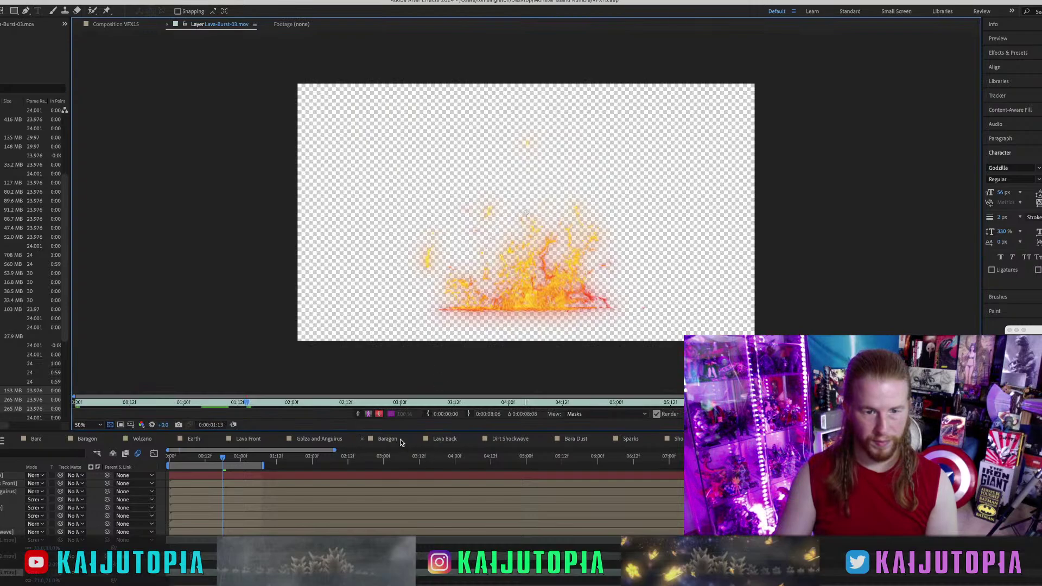
pyautogui.moveTo(339, 404); pyautogui.dragTo(683, 404)
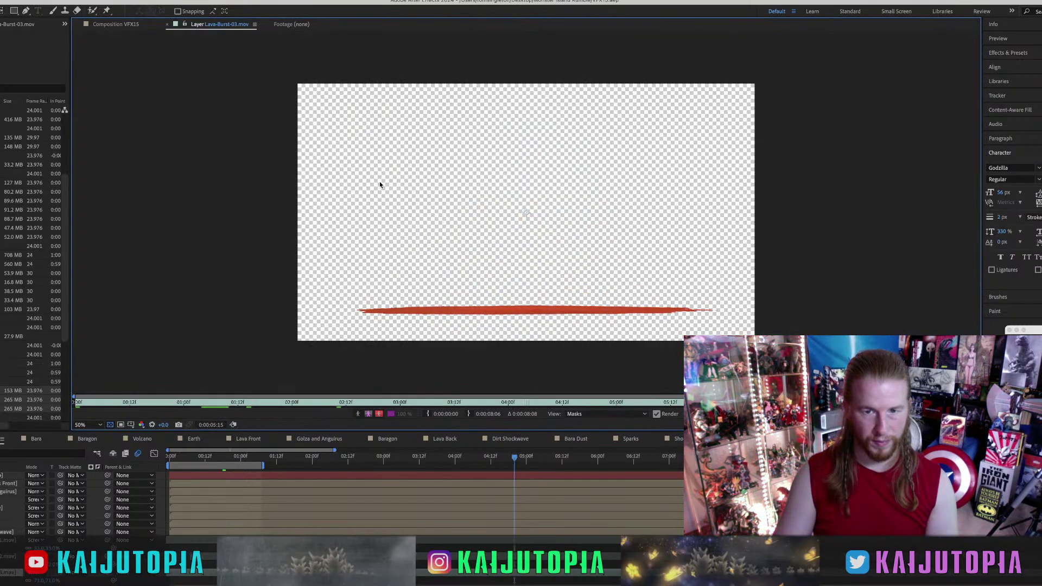
pyautogui.click(13, 10)
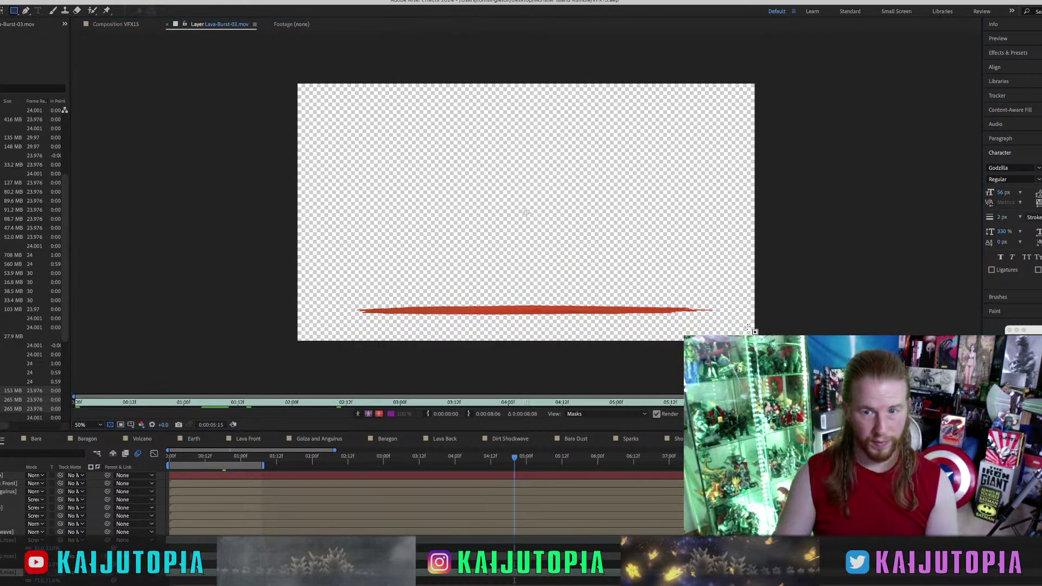
pyautogui.moveTo(771, 305); pyautogui.dragTo(275, 320)
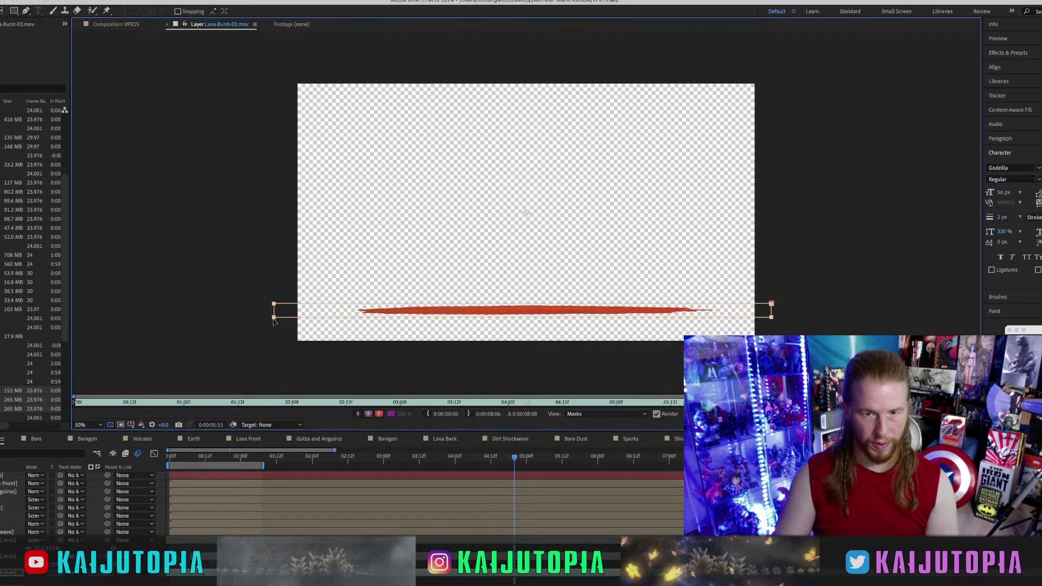
# Adjust the Lava-Burst-03.mov mask to cover the red base strip, extend it past the frame's lower edge, and set it to Subtract.
pyautogui.moveTo(274, 318); pyautogui.dragTo(273, 318)
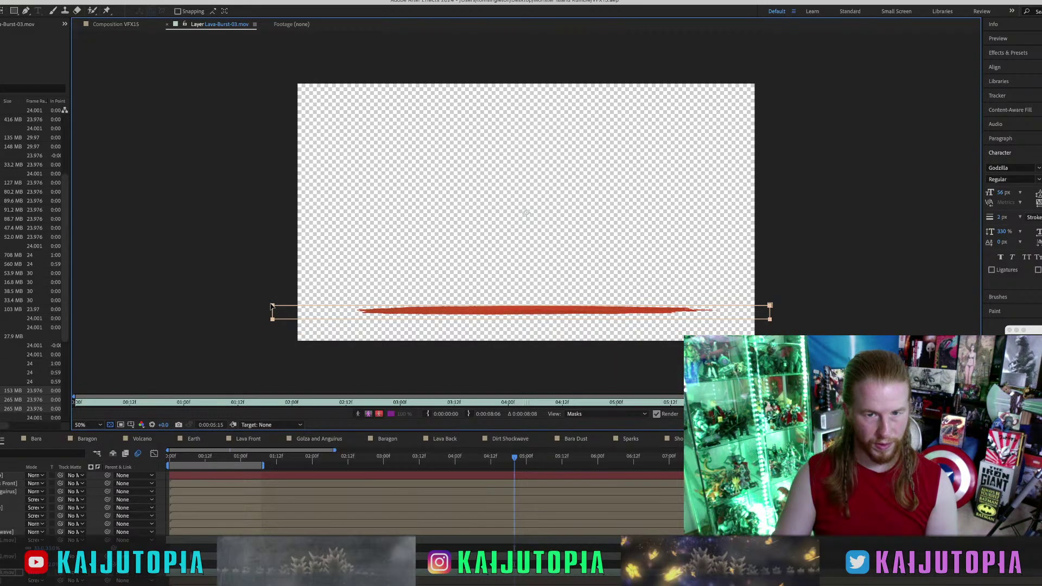
pyautogui.moveTo(272, 306); pyautogui.dragTo(272, 303)
pyautogui.click(205, 569)
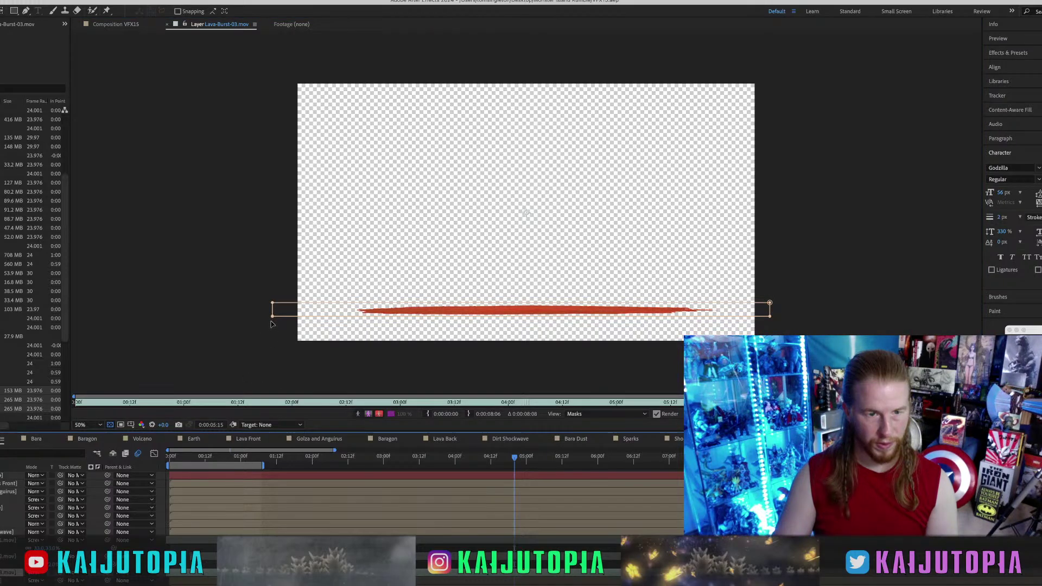
pyautogui.moveTo(272, 316); pyautogui.dragTo(265, 353)
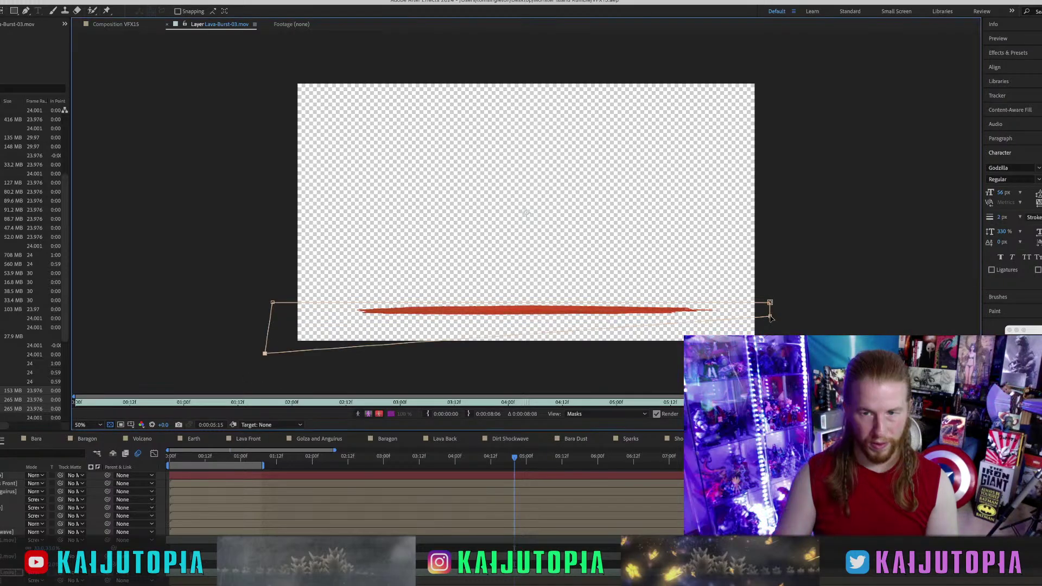
pyautogui.moveTo(771, 317); pyautogui.dragTo(770, 341)
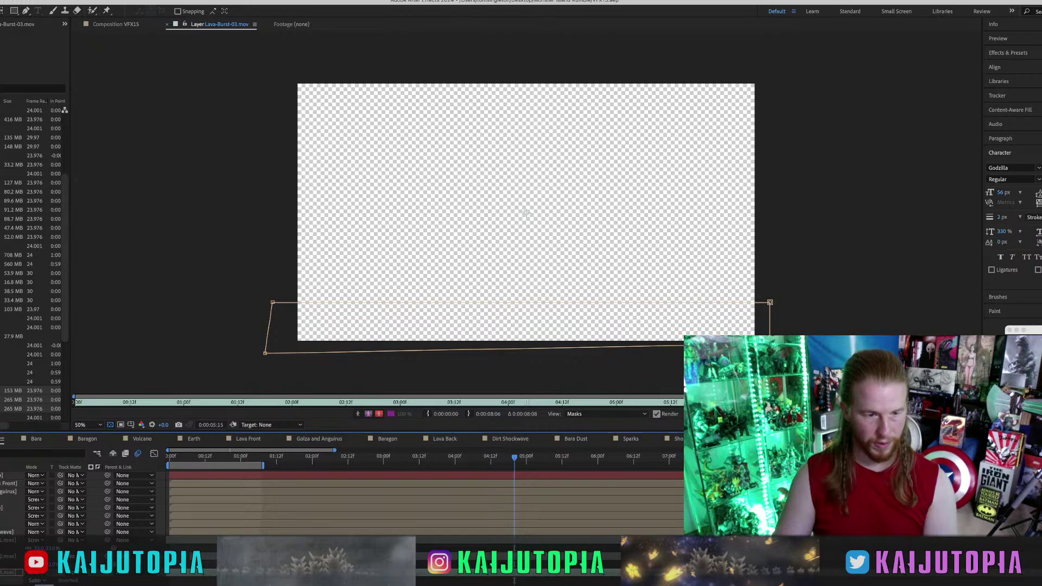
# Draw a rectangular mask around the red base strip of Lava-Burst-02.mov in its own layer view and set it to Subtract.
pyautogui.doubleClick(253, 505)
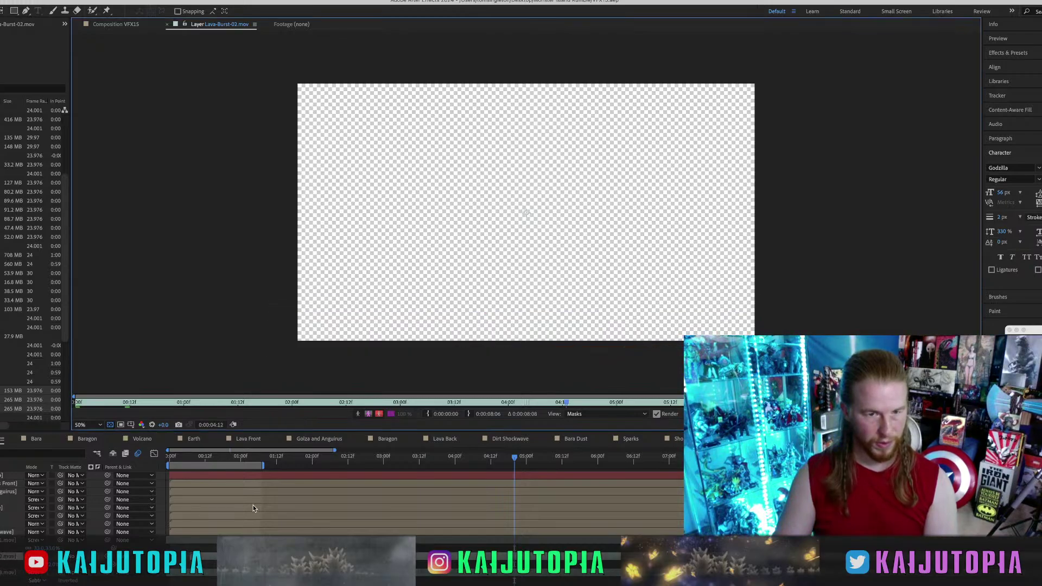
pyautogui.click(584, 402)
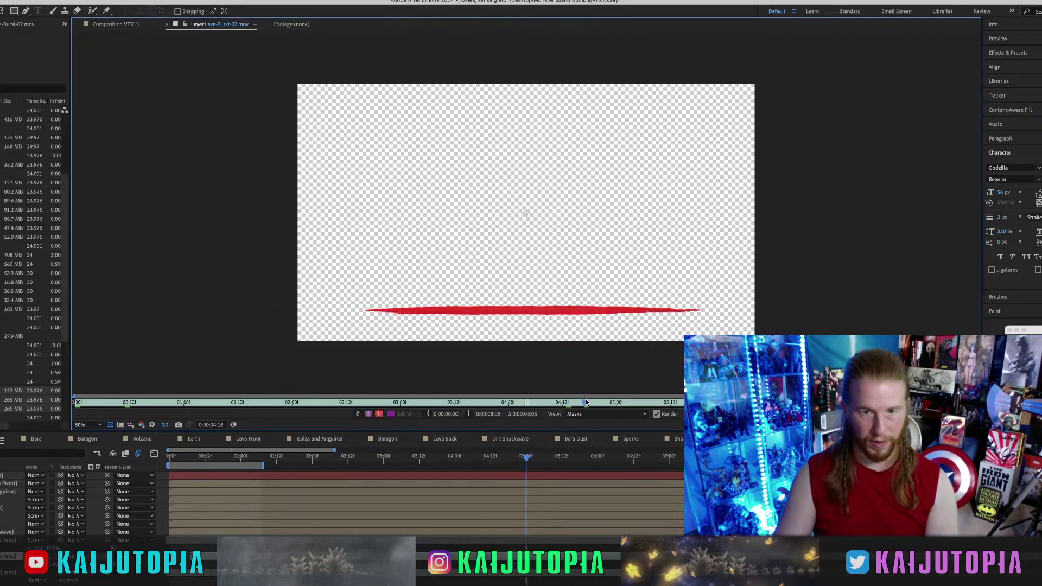
pyautogui.click(15, 12)
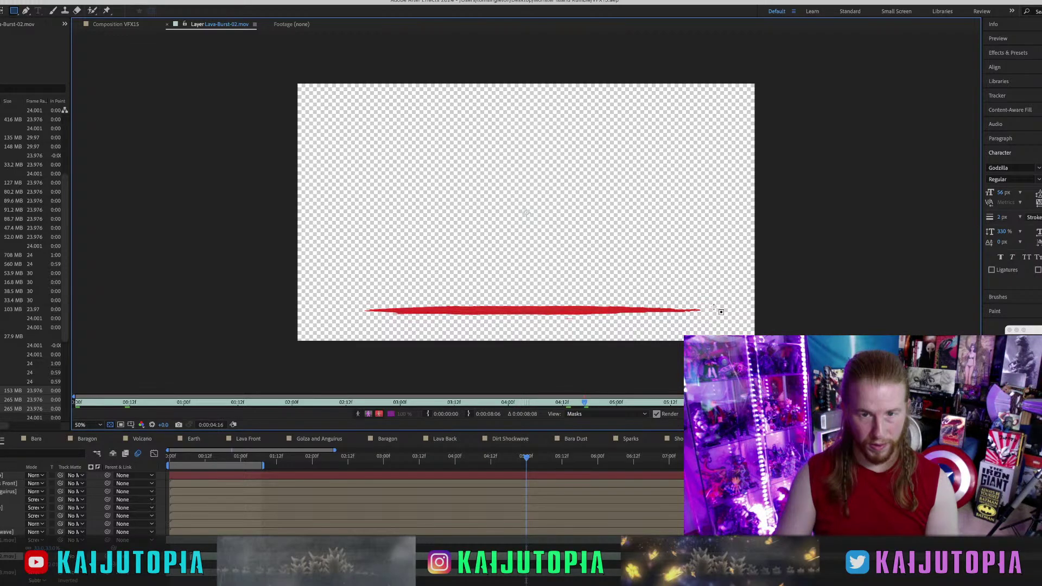
pyautogui.moveTo(760, 304); pyautogui.dragTo(265, 344)
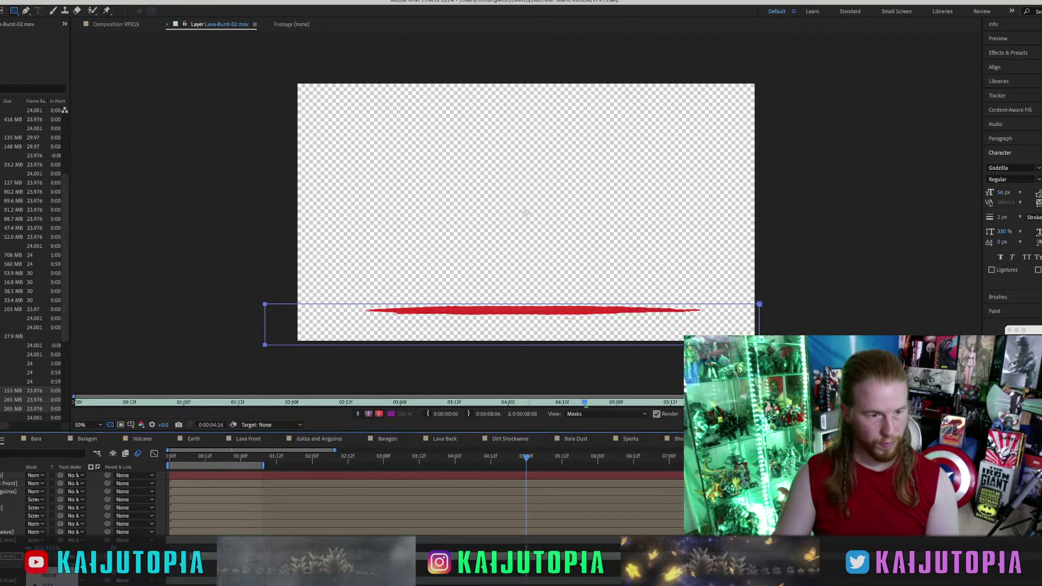
pyautogui.click(51, 585)
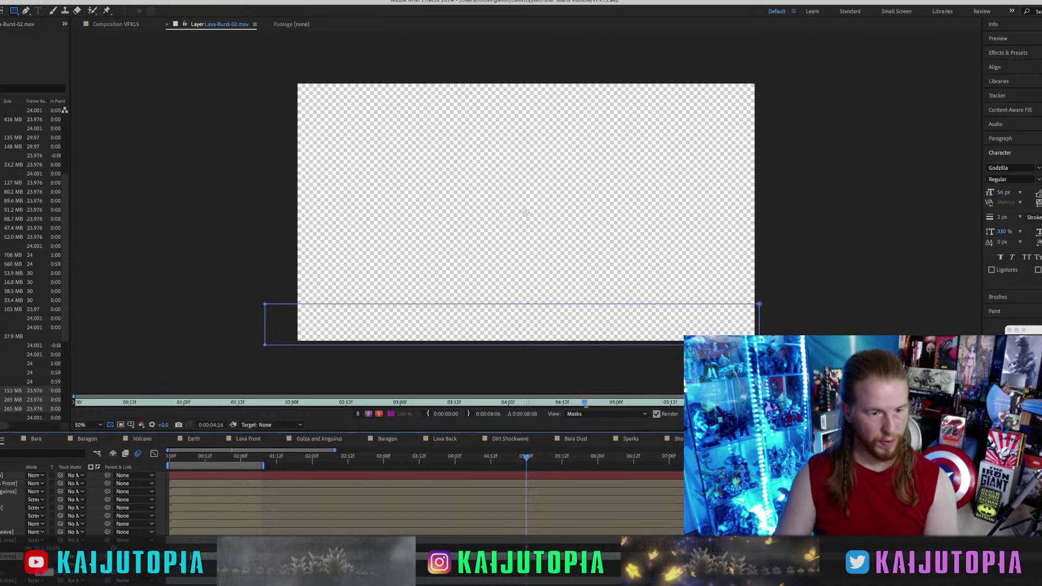
# Draw a rectangular mask over the base strip of Lava-Burst-01.mov and lower its upper corners to the strip's top edge.
pyautogui.doubleClick(364, 540)
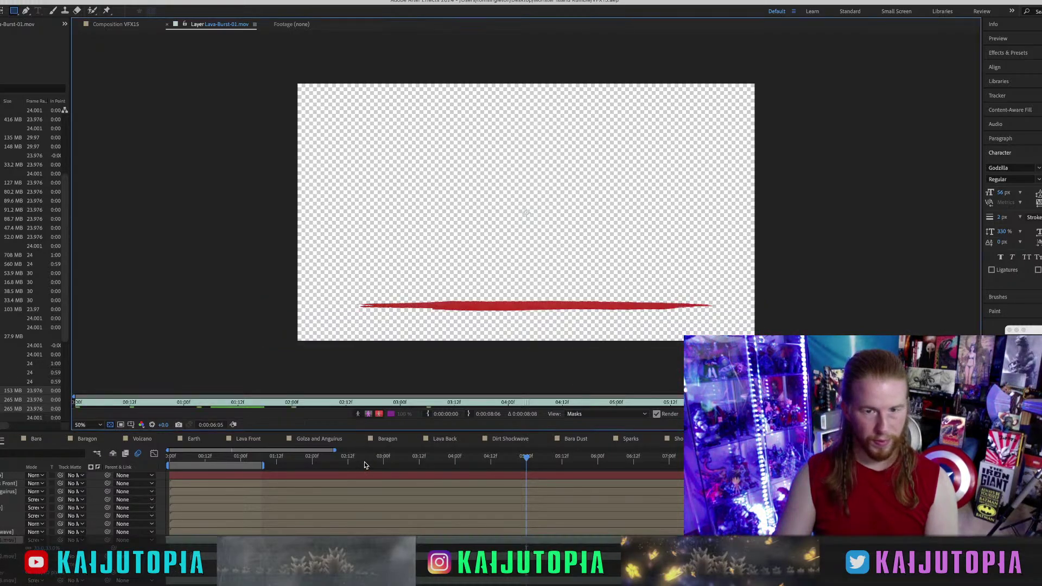
pyautogui.click(761, 297)
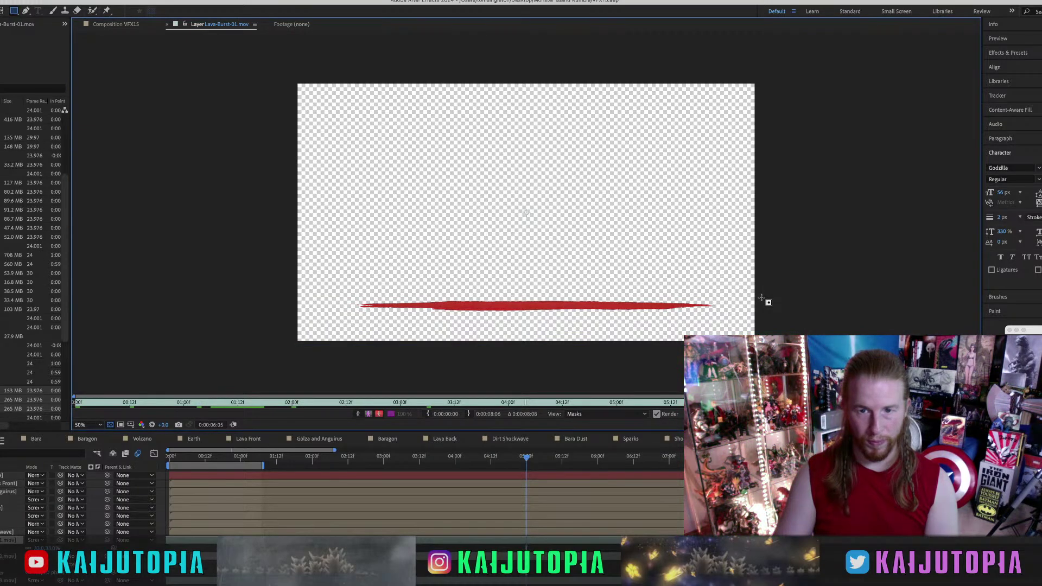
pyautogui.moveTo(761, 297); pyautogui.dragTo(285, 343)
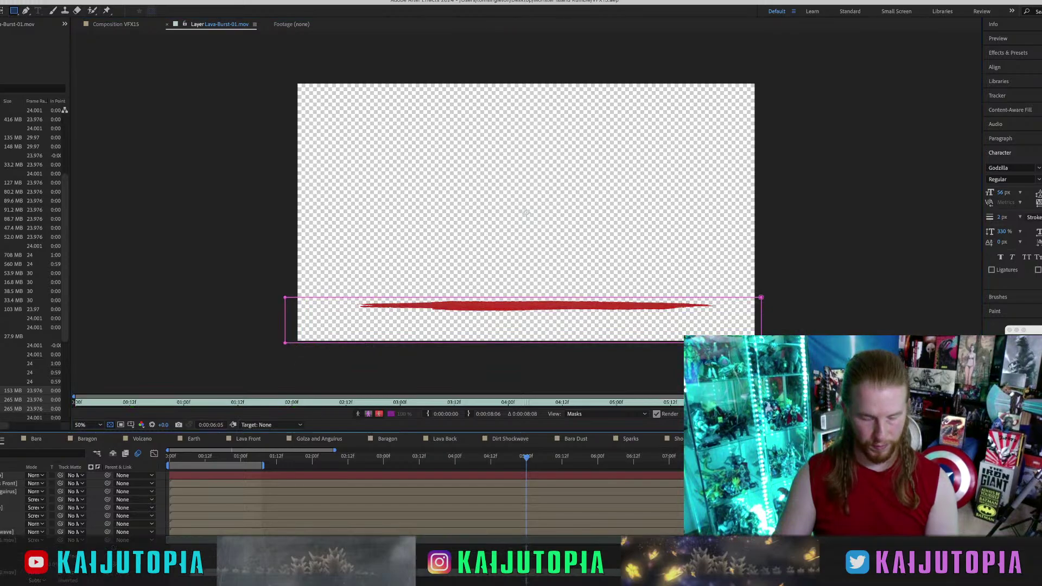
pyautogui.press('v')
pyautogui.moveTo(285, 298); pyautogui.dragTo(285, 301)
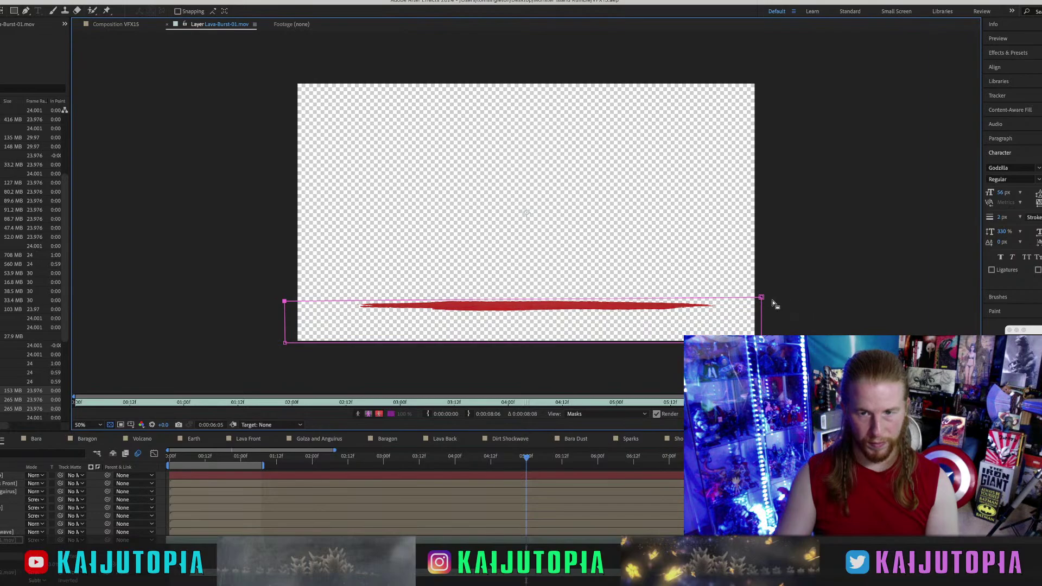
pyautogui.moveTo(761, 298); pyautogui.dragTo(762, 301)
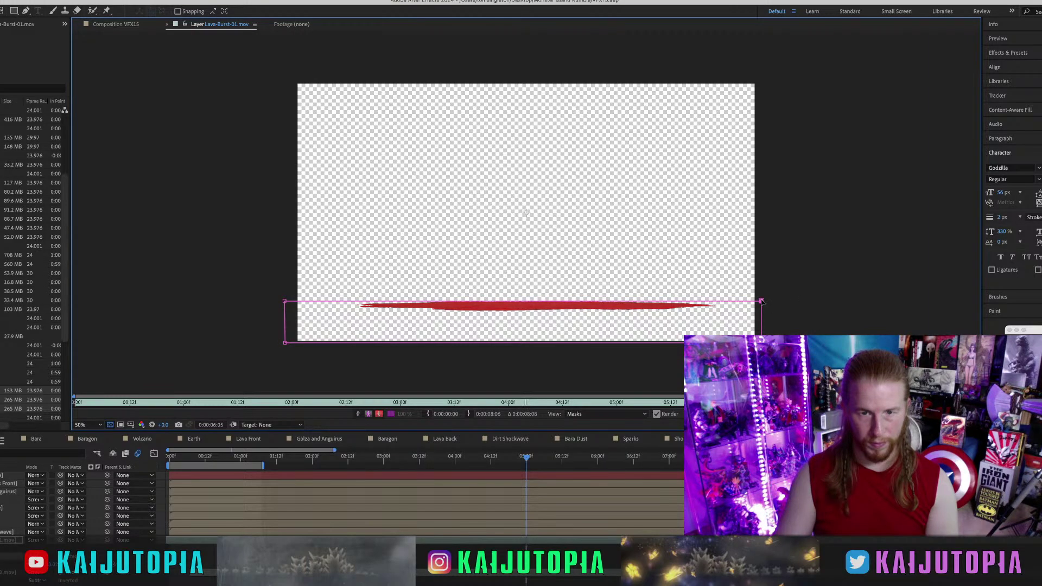
pyautogui.press('f')
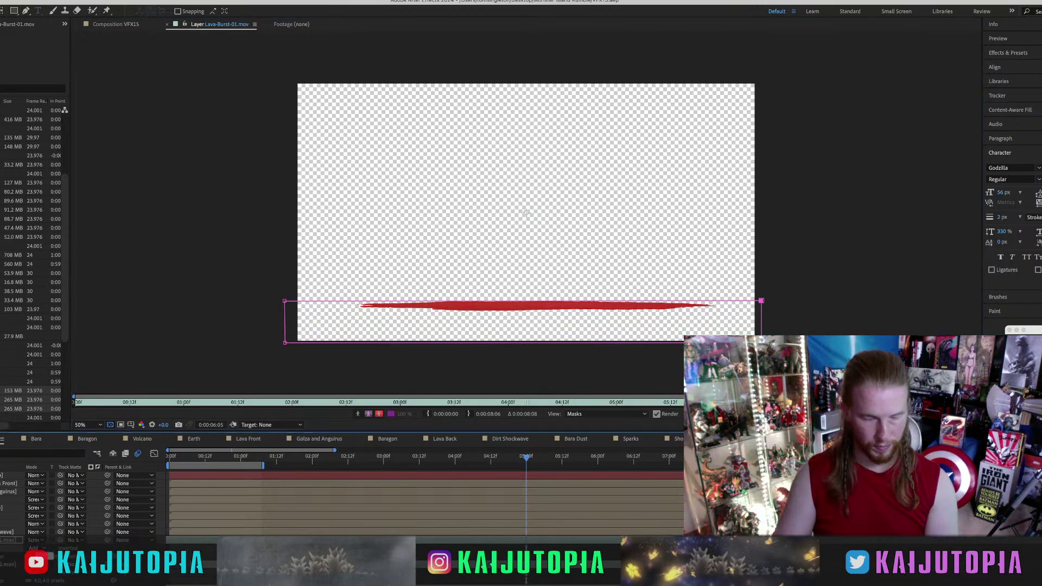
# Preview the VFX15 composition from the start and move the Lava-Burst-03.mov splash slightly lower onto the lava pool.
pyautogui.press('\\')
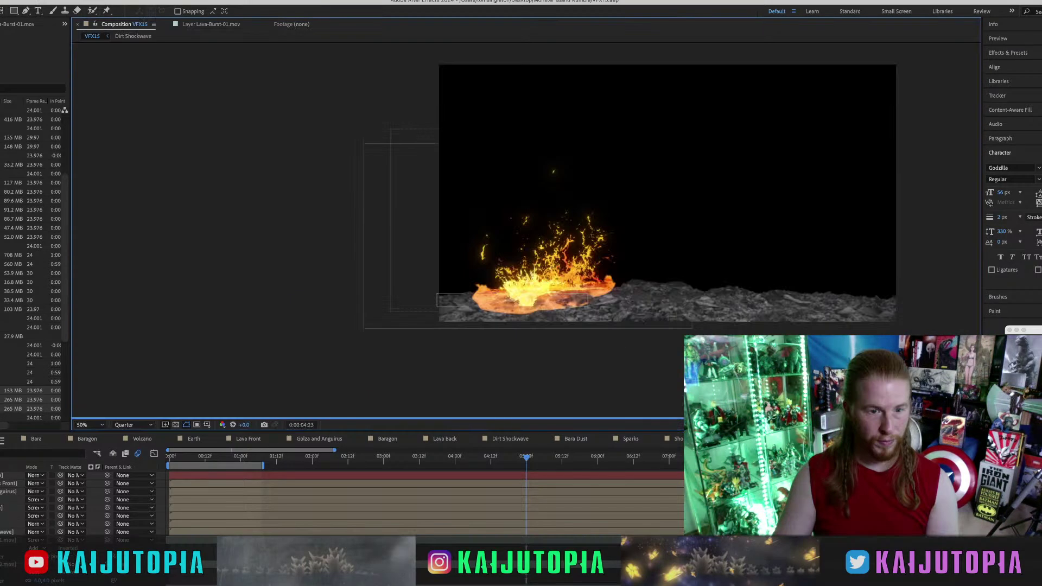
pyautogui.moveTo(185, 458); pyautogui.dragTo(146, 458)
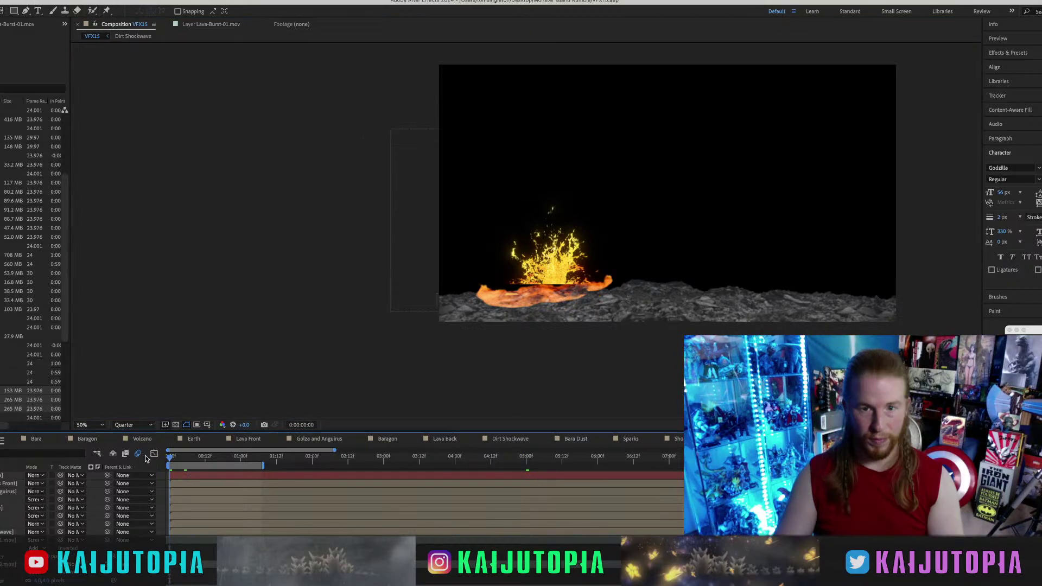
pyautogui.press('space')
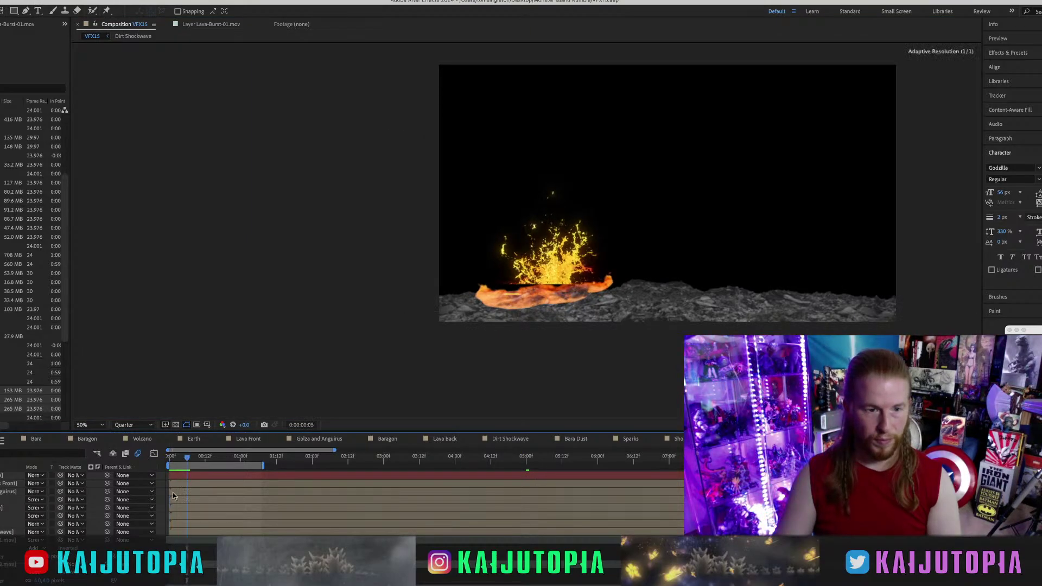
pyautogui.click(553, 261)
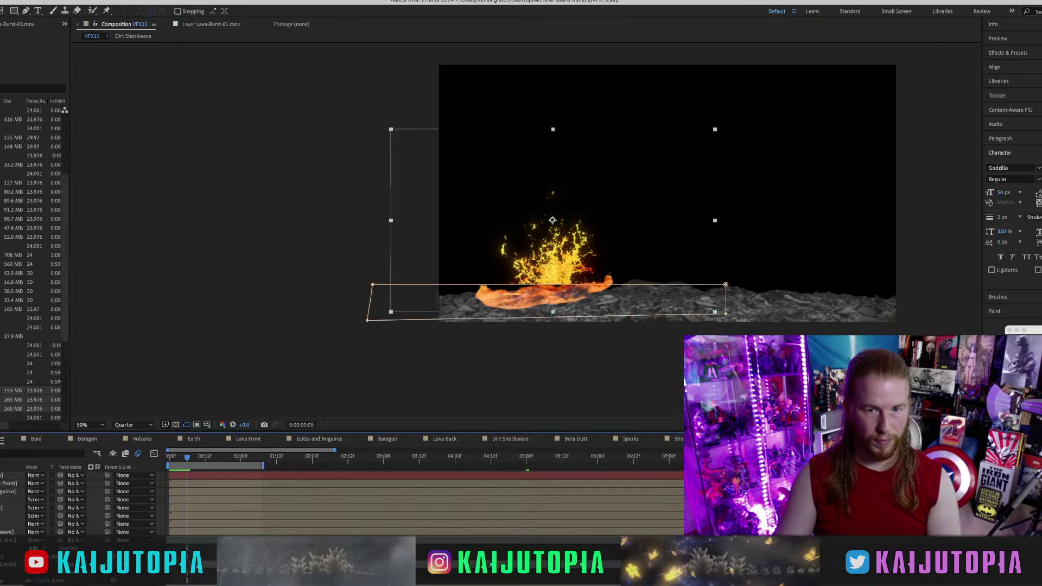
pyautogui.moveTo(564, 255); pyautogui.dragTo(565, 262)
# Set the Lava-Burst-01.mov mask to Subtract and preview the combined splashes from the first frame.
pyautogui.click(191, 541)
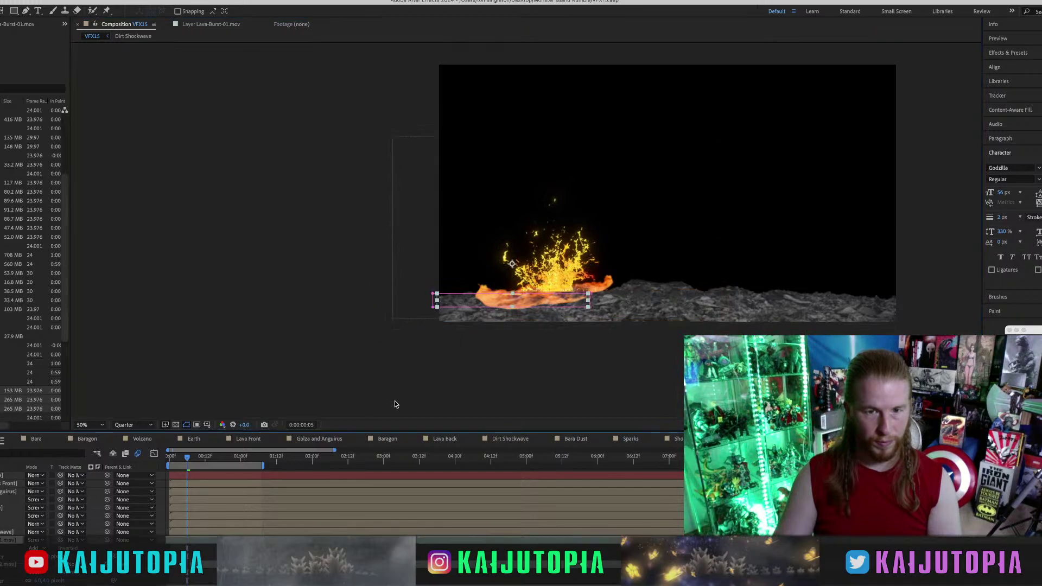
pyautogui.click(44, 548)
pyautogui.click(51, 578)
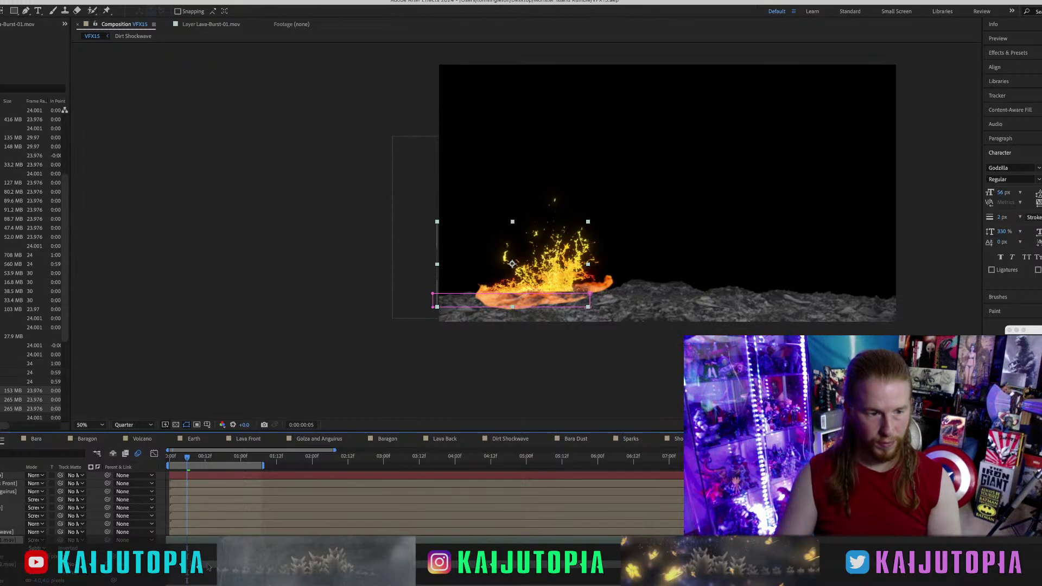
pyautogui.click(189, 506)
pyautogui.moveTo(186, 458); pyautogui.dragTo(145, 461)
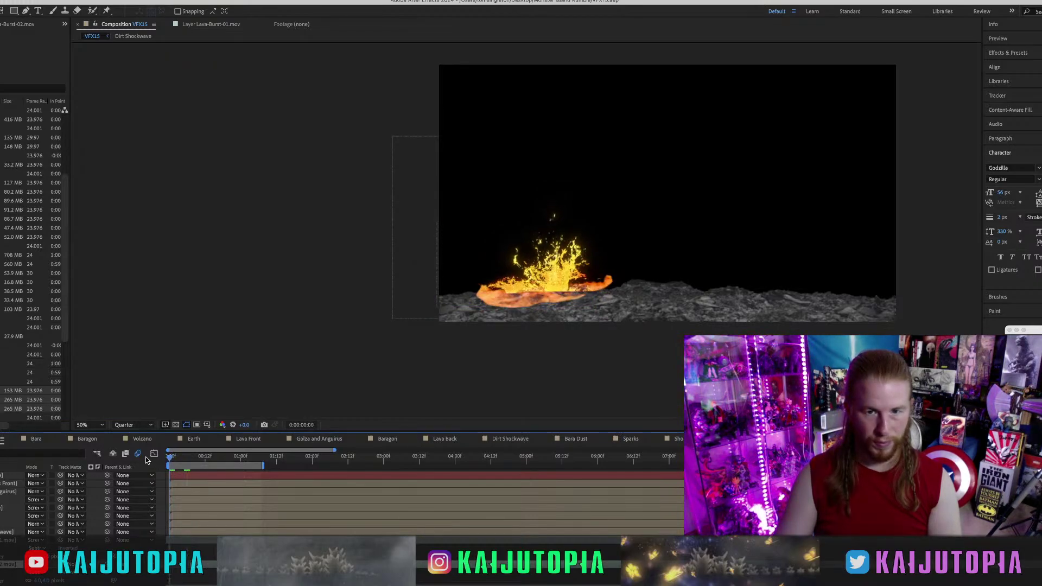
pyautogui.press('space')
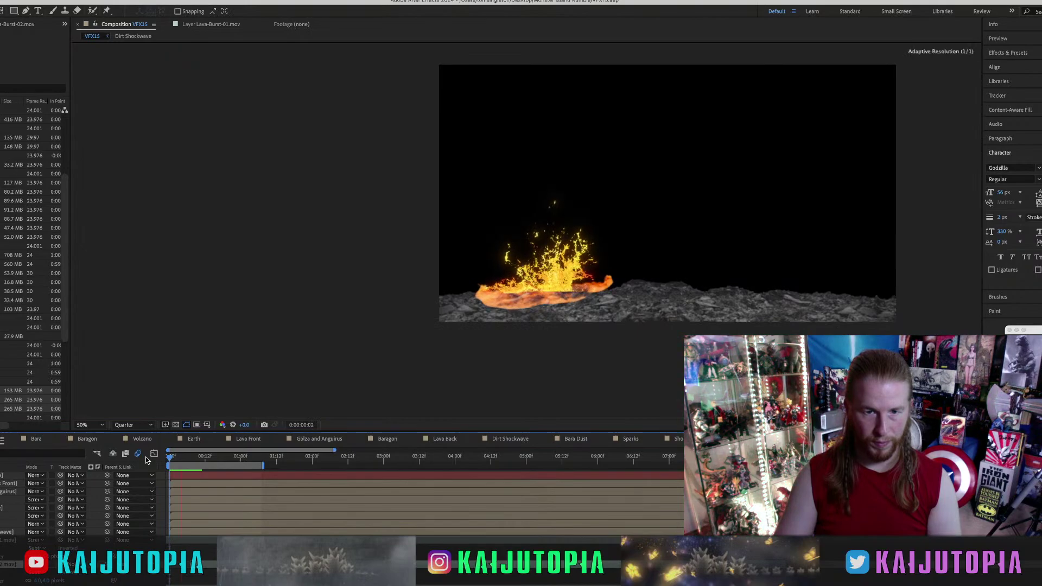
pyautogui.press('space')
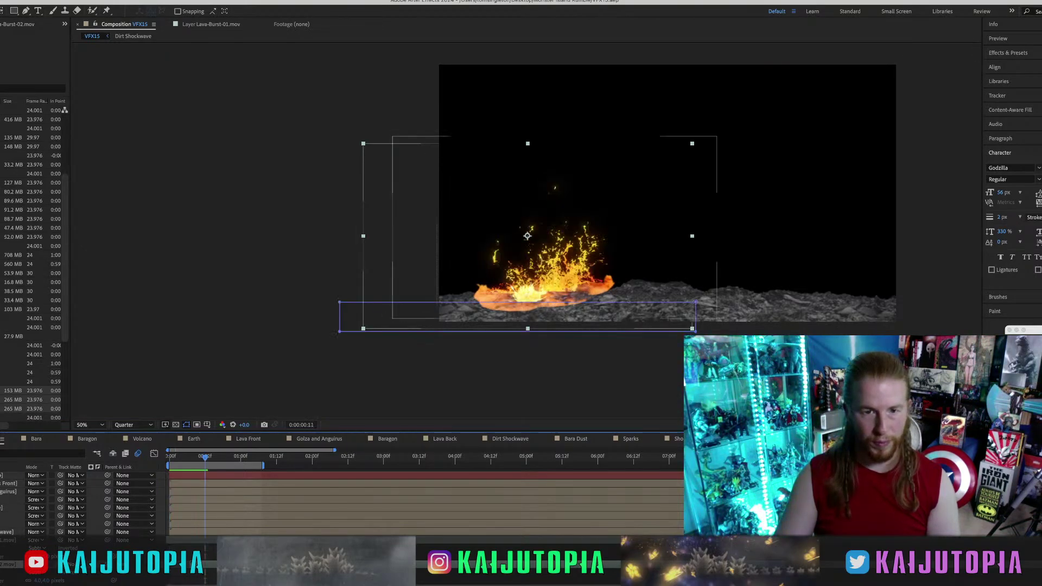
# Check the small Lava-Burst-01.mov splash in the composition and delete its layer.
pyautogui.click(19, 539)
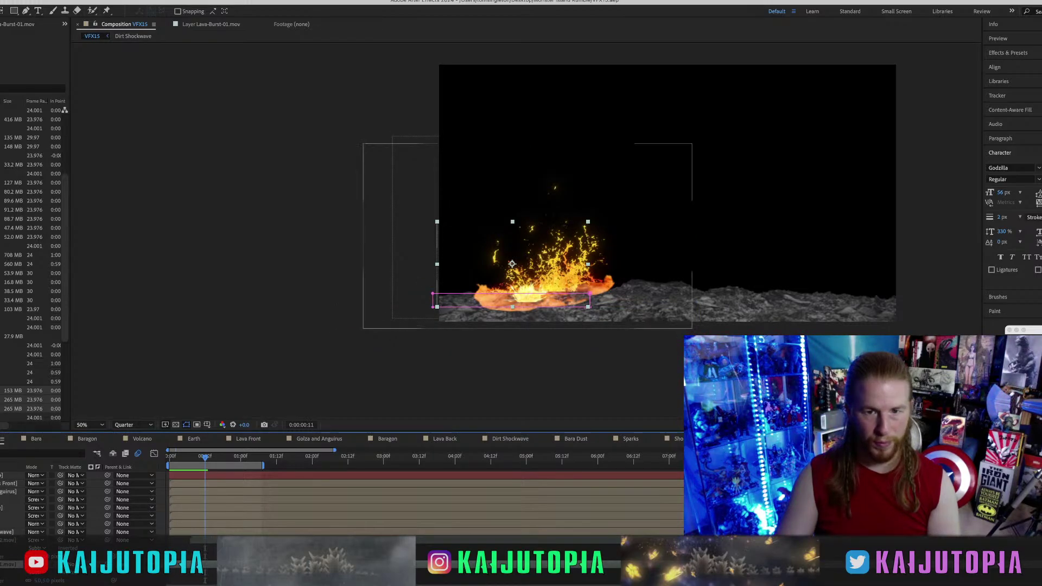
pyautogui.press('space')
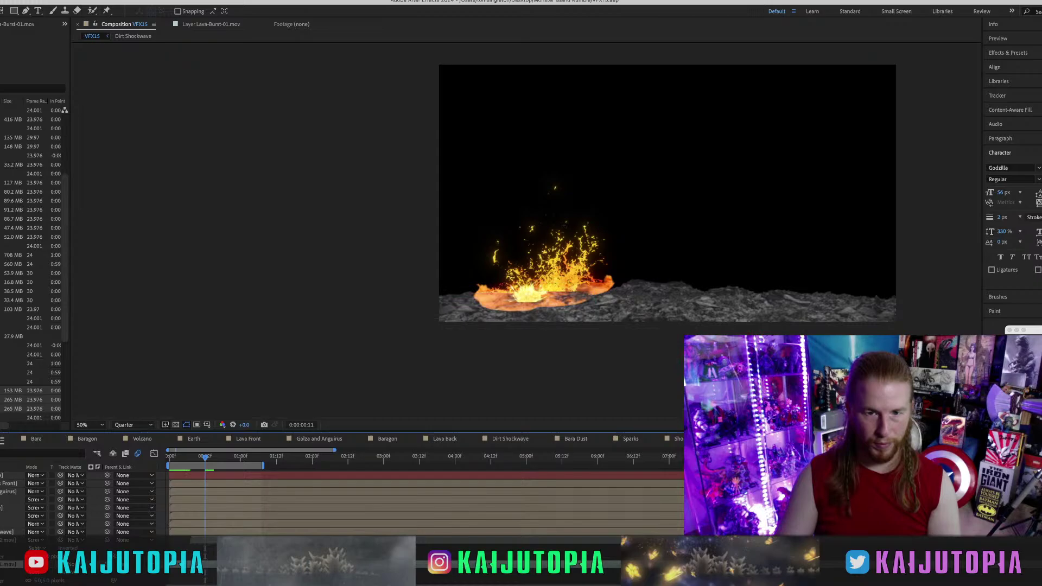
pyautogui.press('pageup')
pyautogui.click(209, 567)
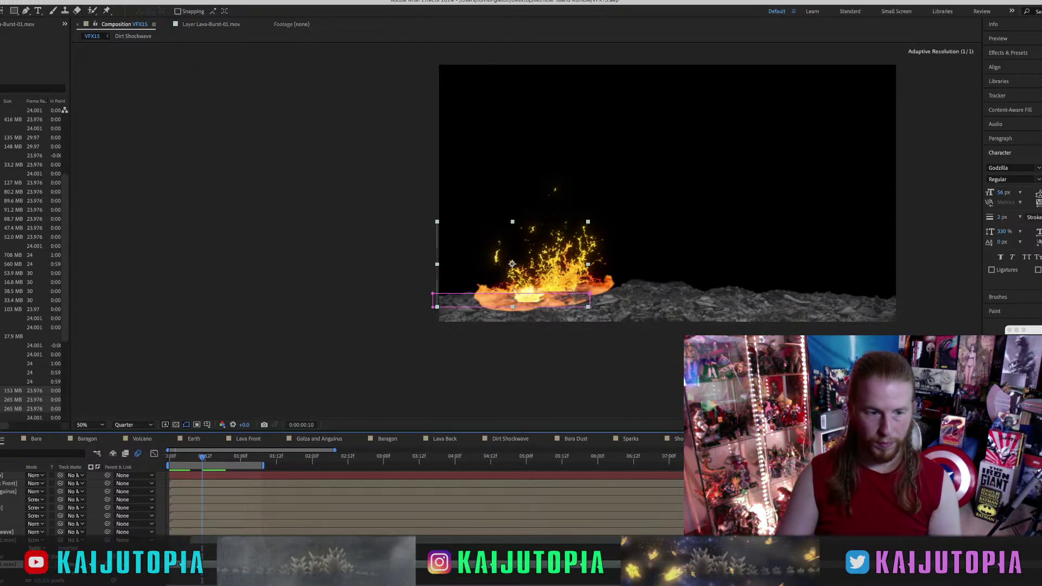
pyautogui.press('Delete')
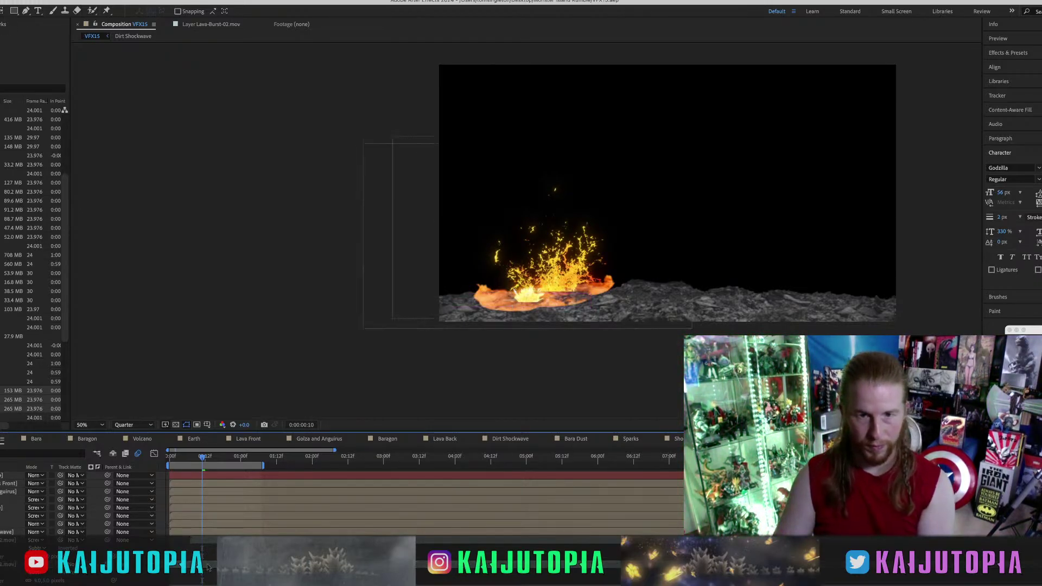
# Shift Lava-Burst-02.mov earlier in time, nudge its splash slightly left and up on the lava pool, and preview it.
pyautogui.moveTo(215, 544); pyautogui.dragTo(185, 545)
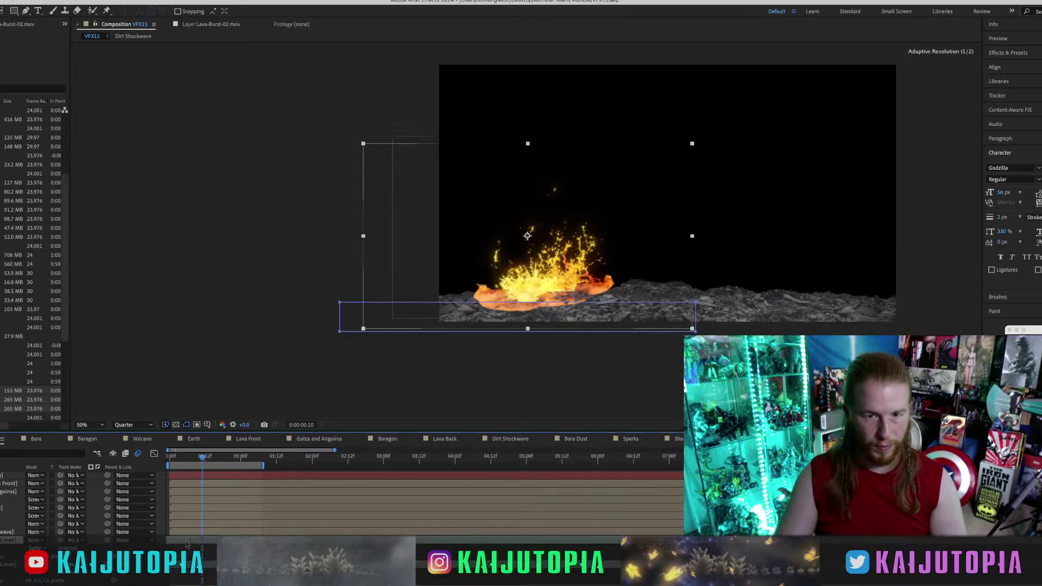
pyautogui.moveTo(532, 282)
pyautogui.mouseDown()
pyautogui.moveTo(516, 281)
pyautogui.moveTo(529, 280)
pyautogui.mouseUp()
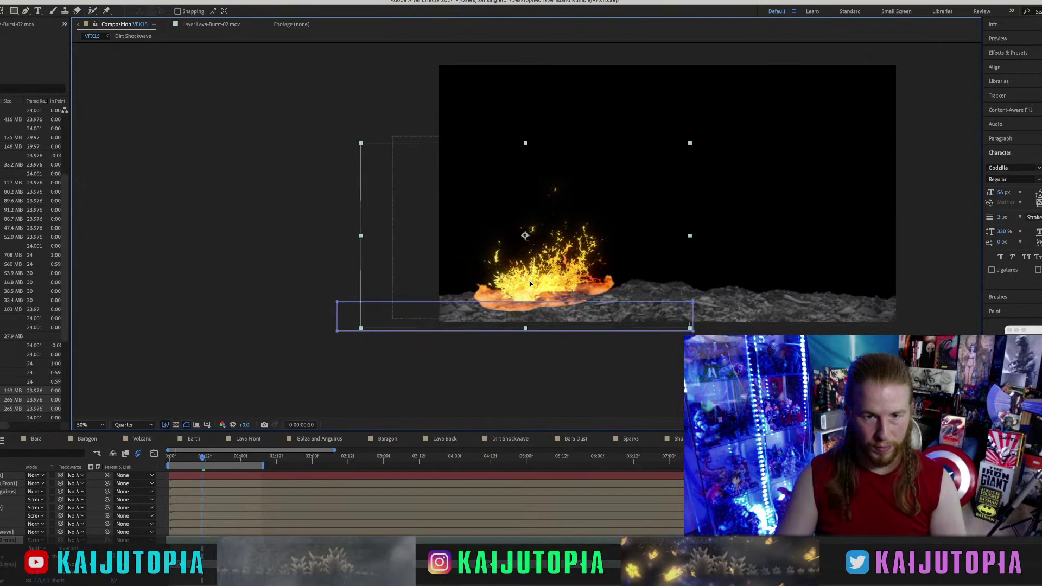
pyautogui.press('super+shift+a')
pyautogui.press('space')
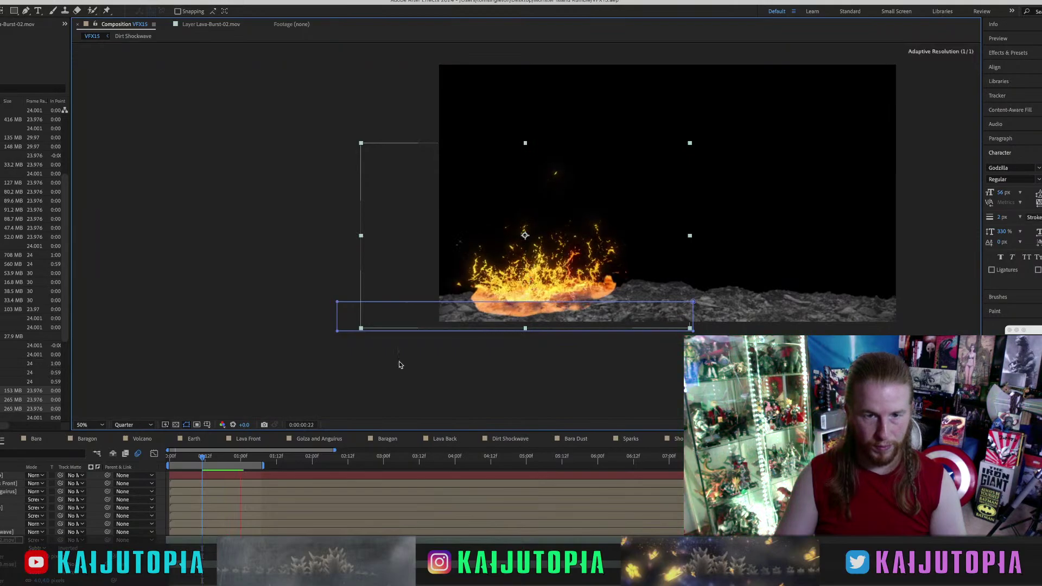
pyautogui.press('space')
# At the first frame, move the Lava-Burst-02.mov splash further left along the lava pool and preview the result.
pyautogui.click(171, 457)
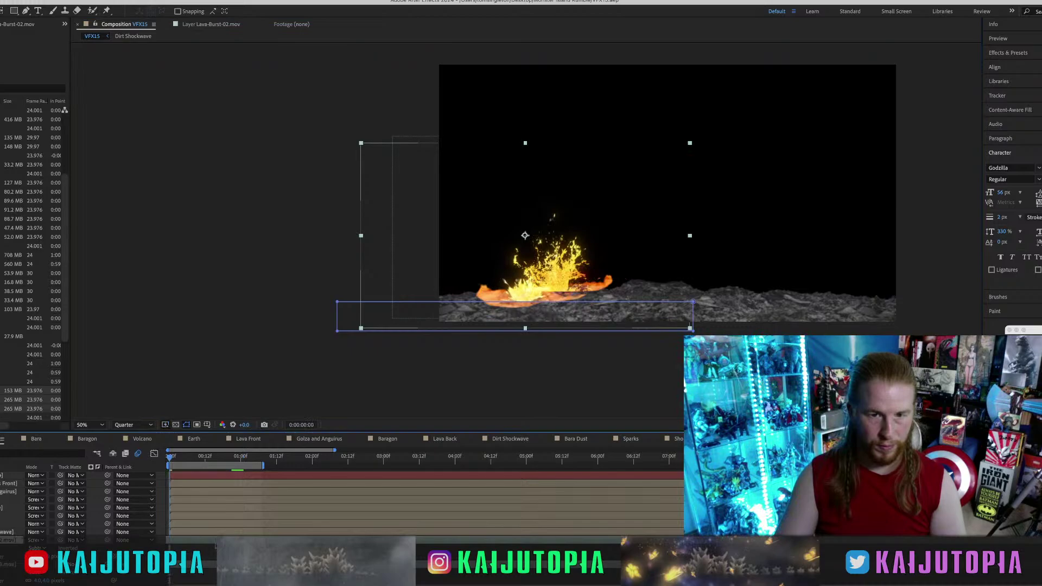
pyautogui.moveTo(516, 288); pyautogui.dragTo(511, 285)
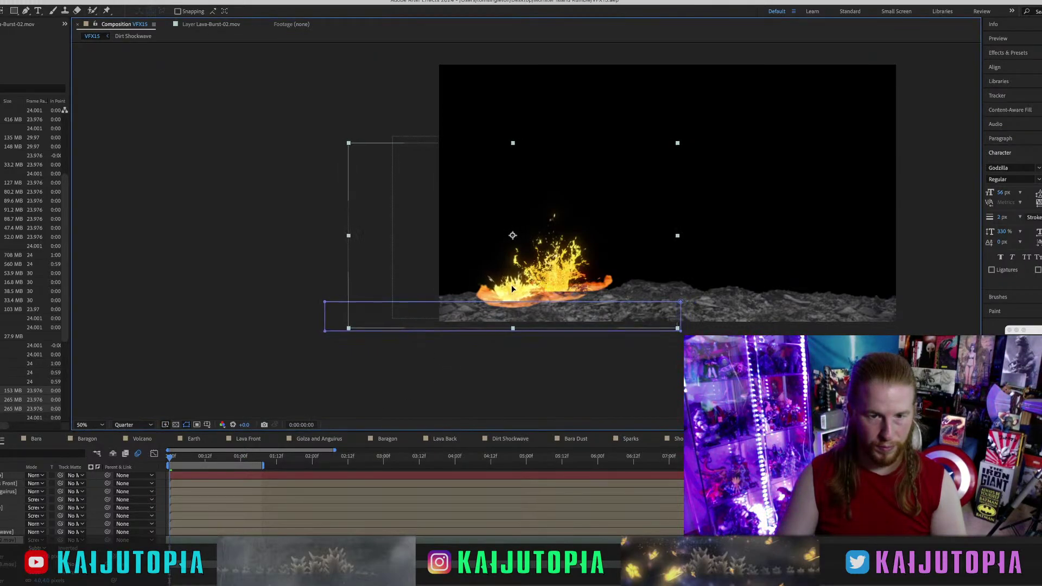
pyautogui.click(472, 379)
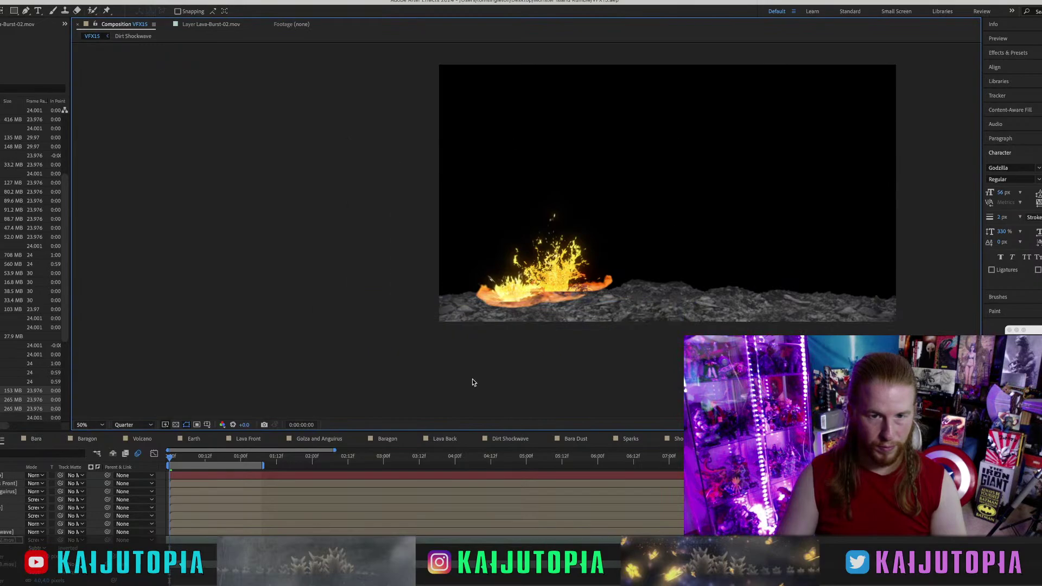
pyautogui.hotkey('ctrl', 'a')
pyautogui.press('space')
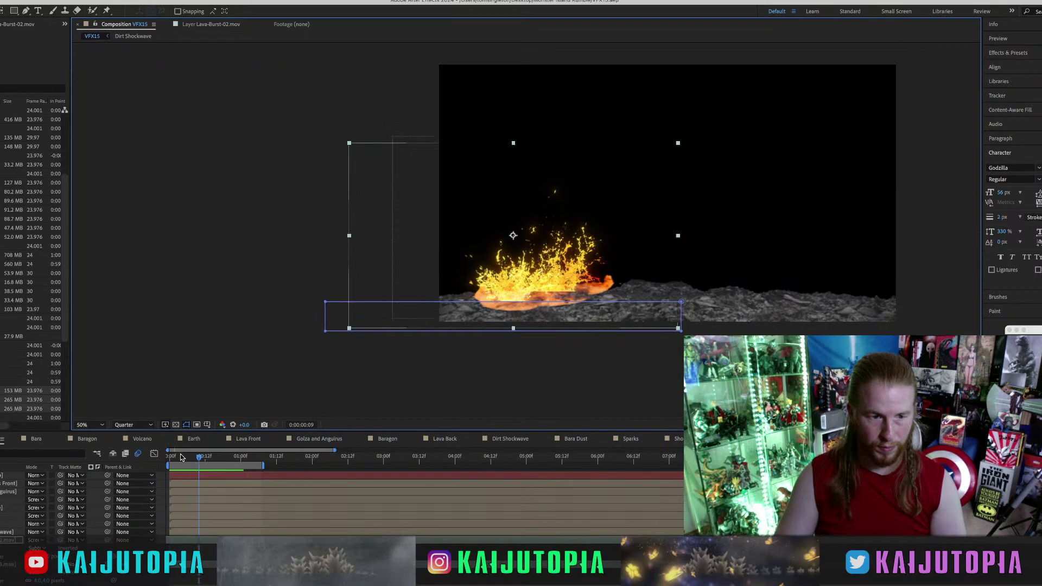
# Check the lava layer inside the nested Lava Front composition, return to VFX15 and preview the splashes from the first frame.
pyautogui.moveTo(181, 457); pyautogui.dragTo(170, 457)
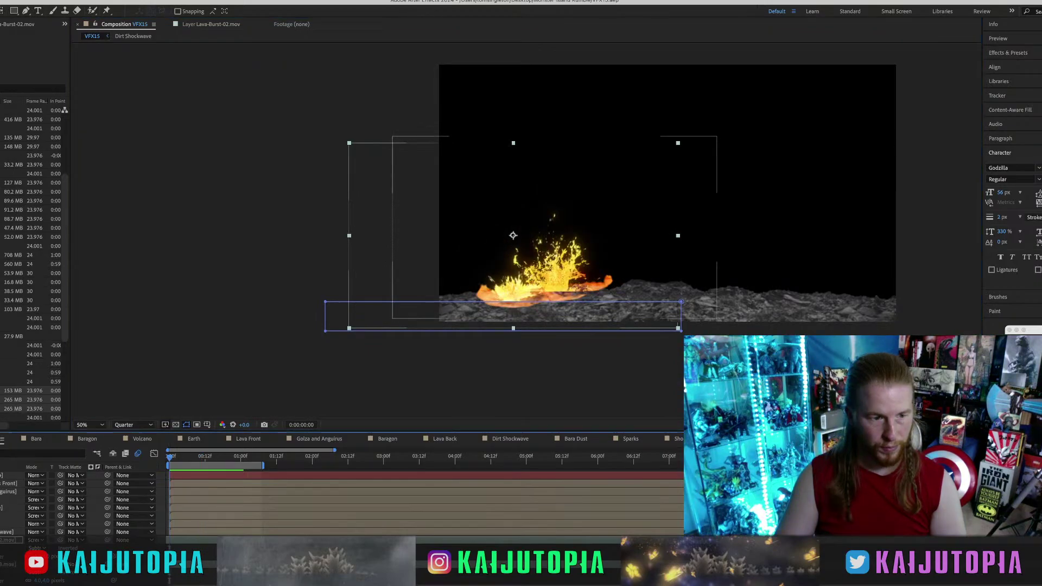
pyautogui.doubleClick(240, 499)
pyautogui.doubleClick(240, 476)
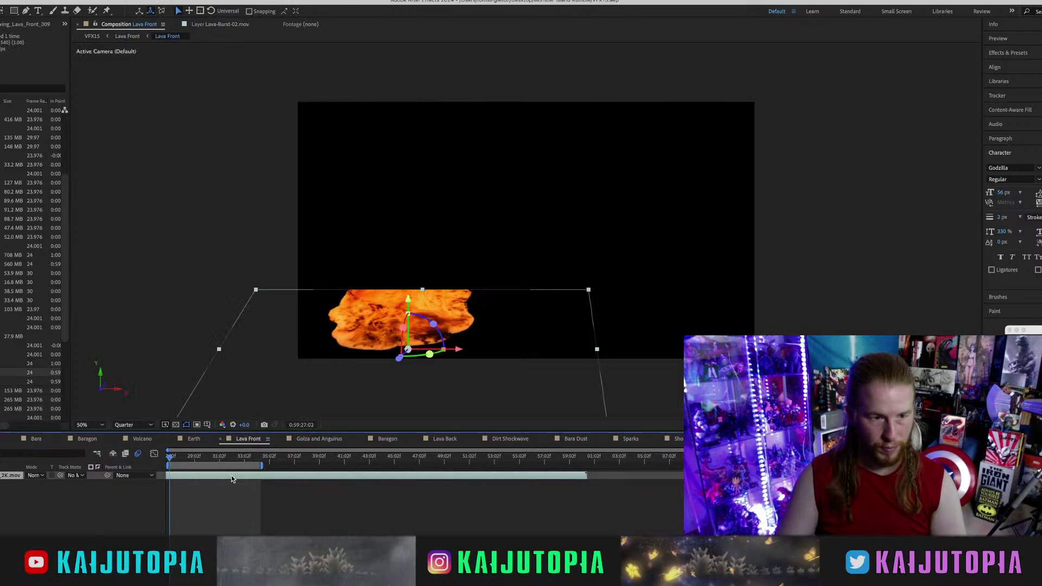
pyautogui.hotkey('shift', 'Escape')
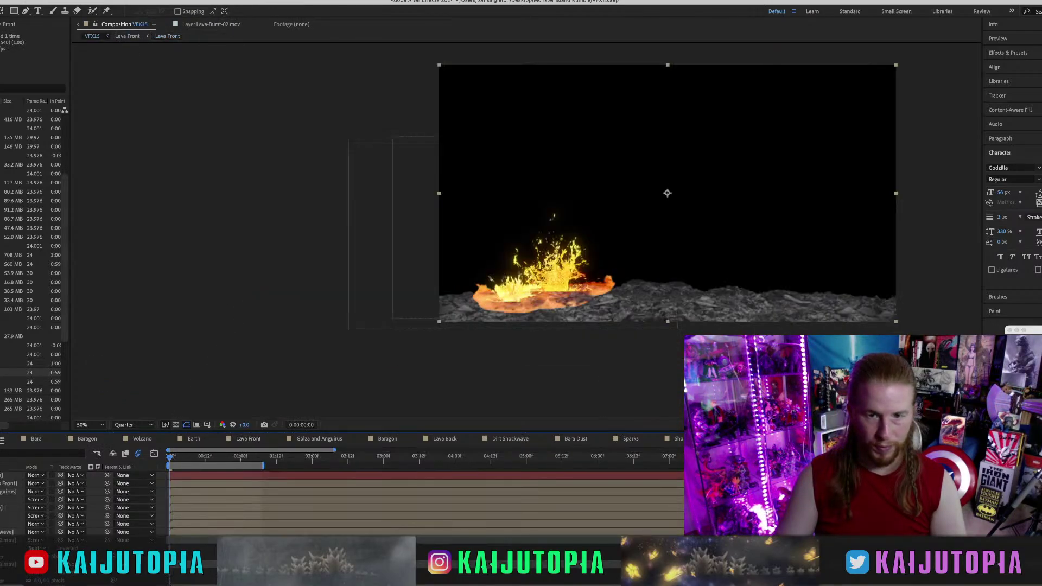
pyautogui.press('space')
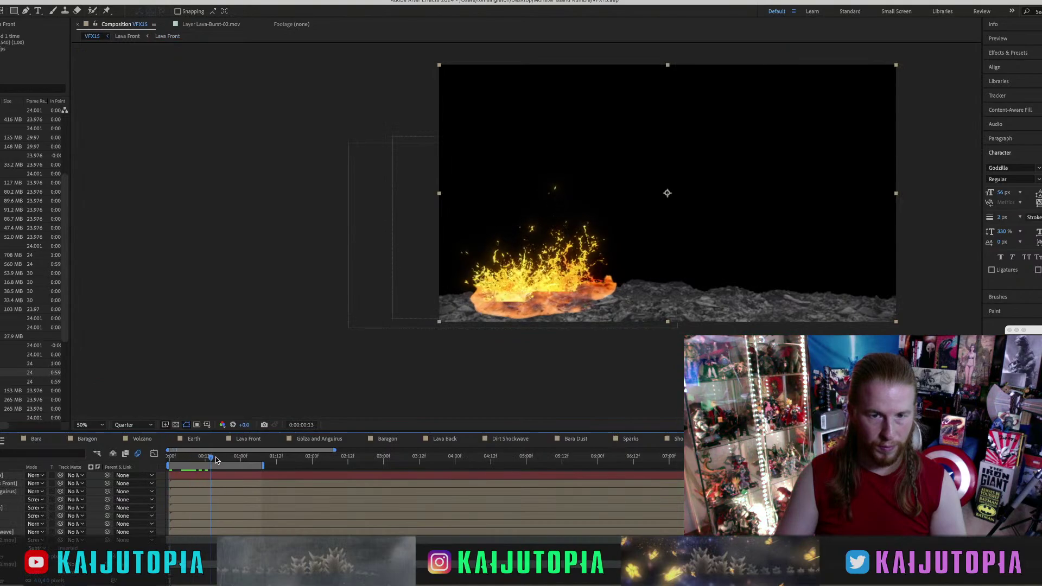
pyautogui.press('space')
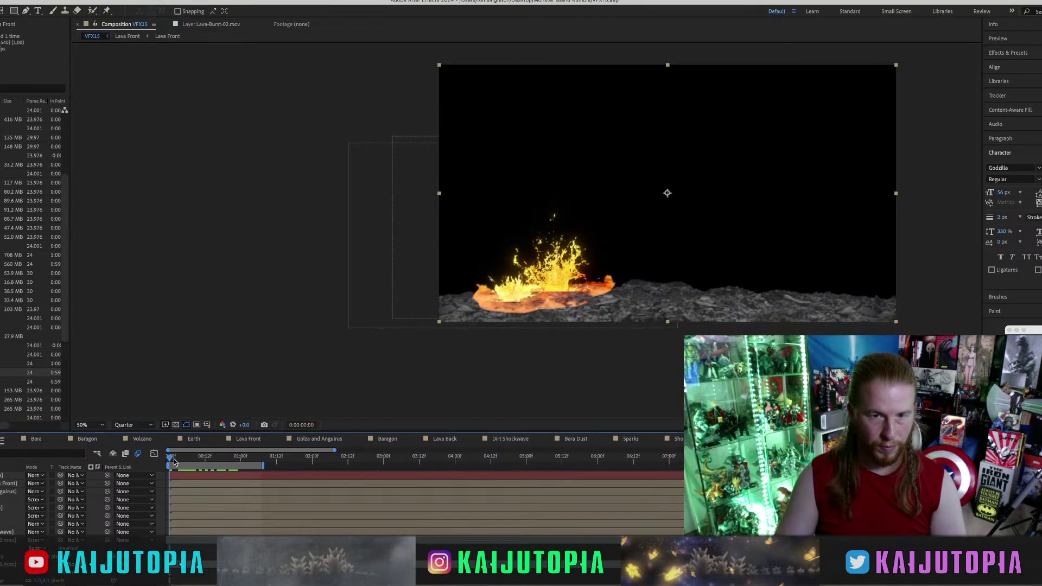
# Pre-compose the Lava-Burst-02.mov and Lava-Burst-03.mov layers as Lava Burst and set the new layer's blending mode to Screen.
pyautogui.moveTo(173, 461); pyautogui.dragTo(196, 461)
pyautogui.click(537, 280)
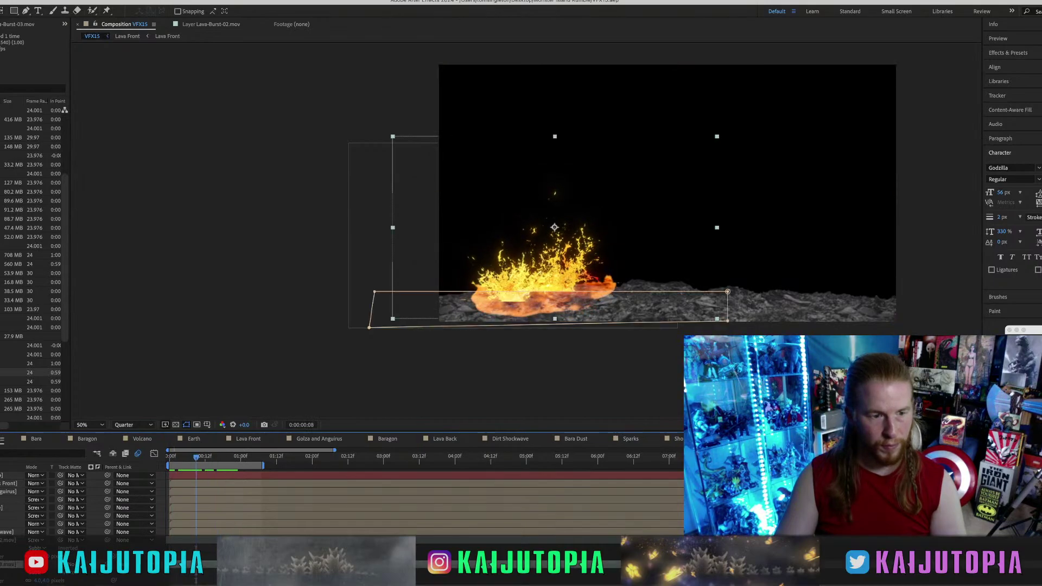
pyautogui.keyDown('shift'); pyautogui.click(8, 540); pyautogui.keyUp('shift')
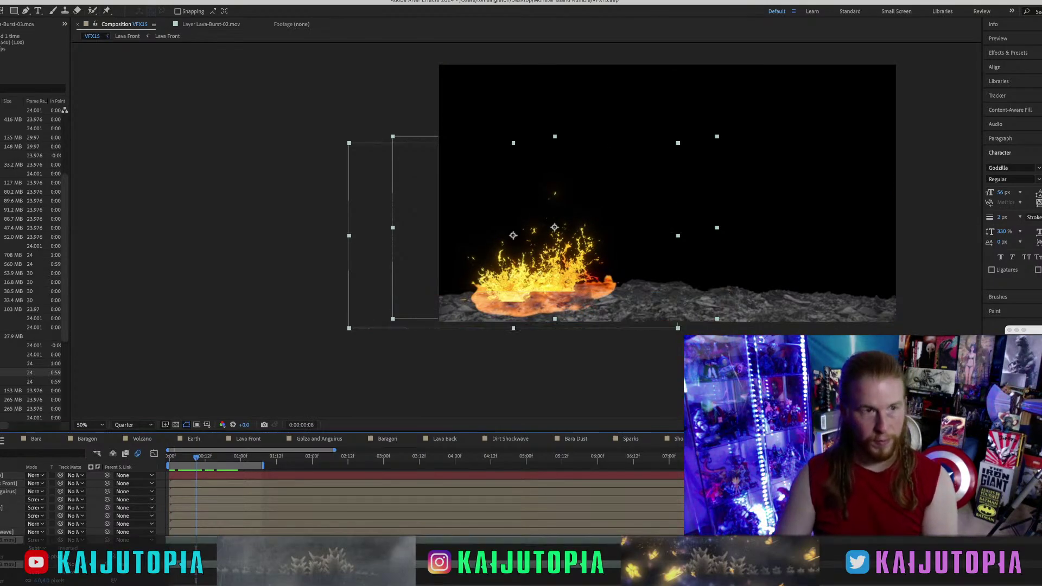
pyautogui.click(66, 0)
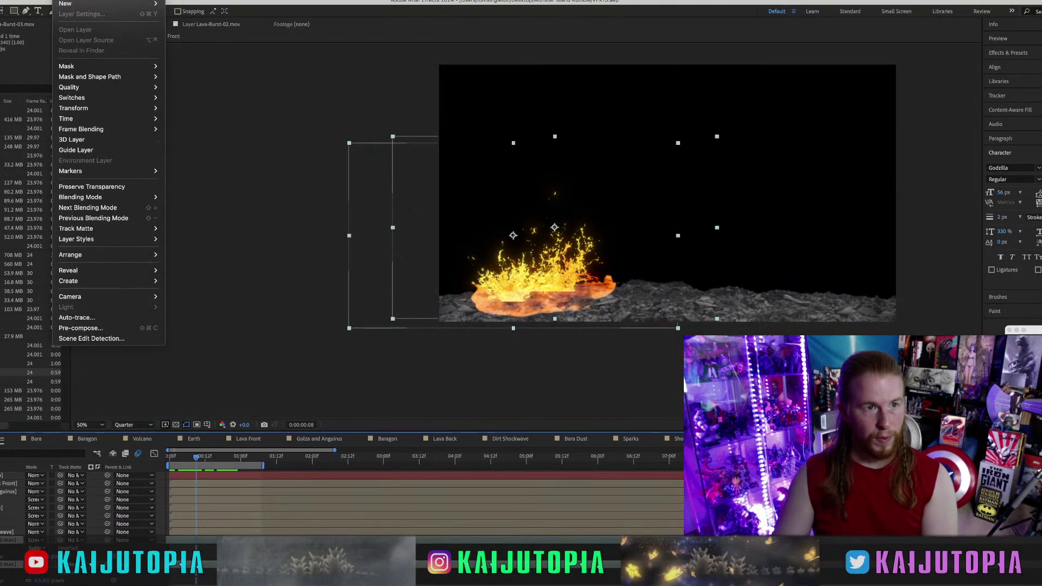
pyautogui.click(93, 328)
pyautogui.write('Lava B')
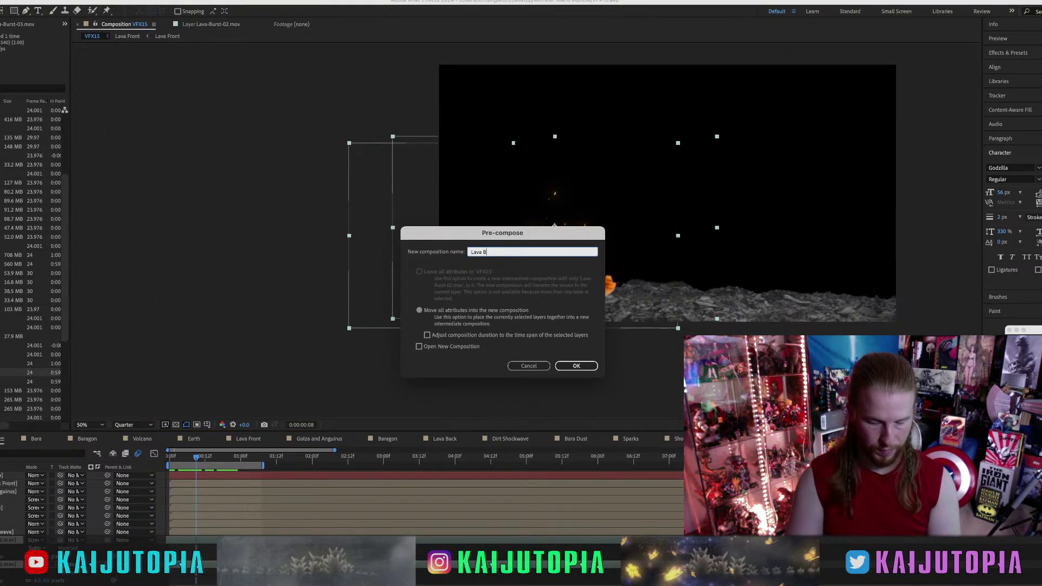
pyautogui.write('urst')
pyautogui.press('Return')
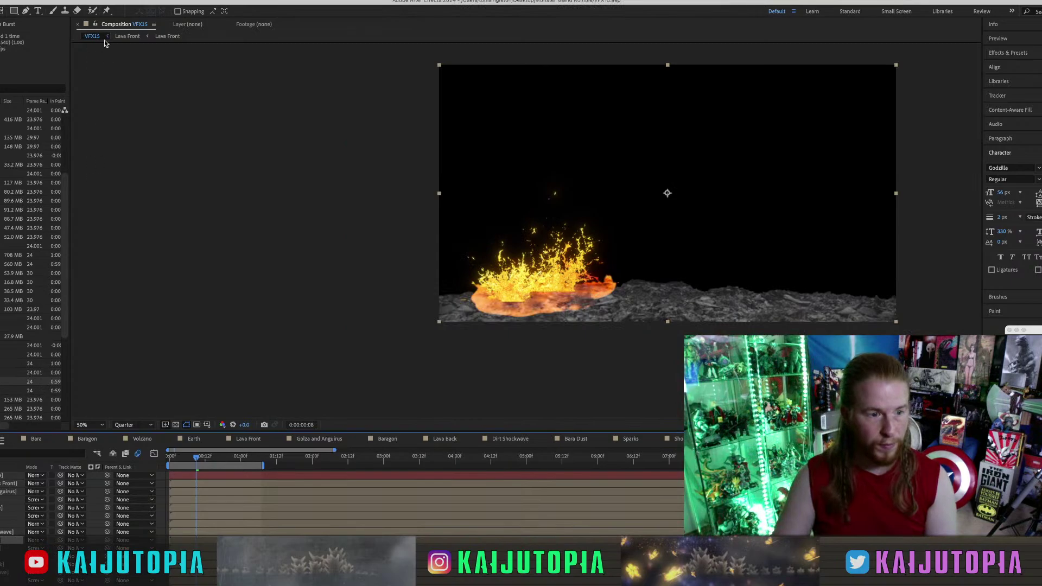
pyautogui.click(36, 540)
pyautogui.click(58, 360)
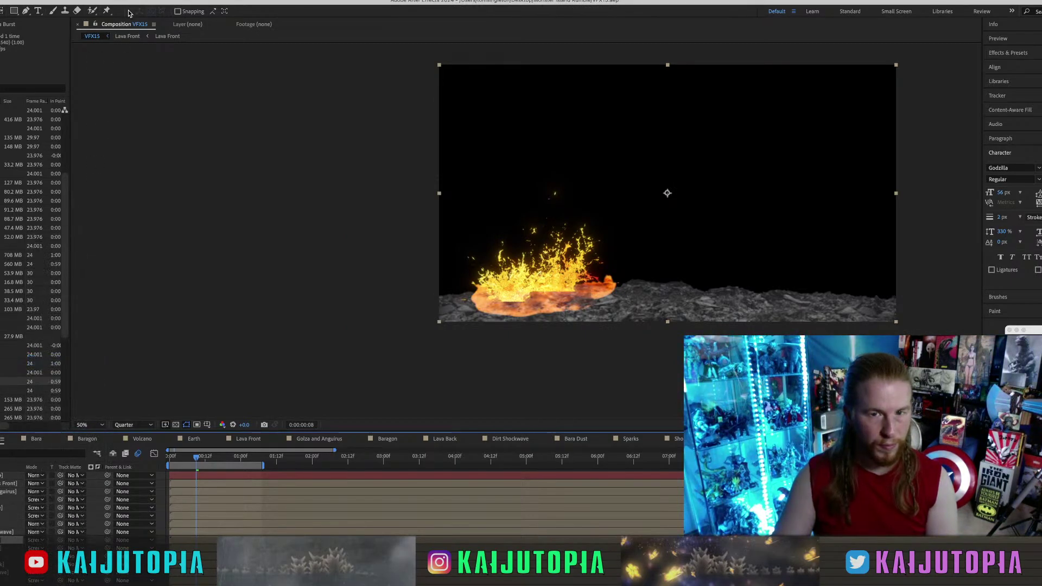
# Apply a Camera Lens Blur to the Lava Burst layer and adjust its blur radius.
pyautogui.click(95, 1)
pyautogui.moveTo(116, 77)
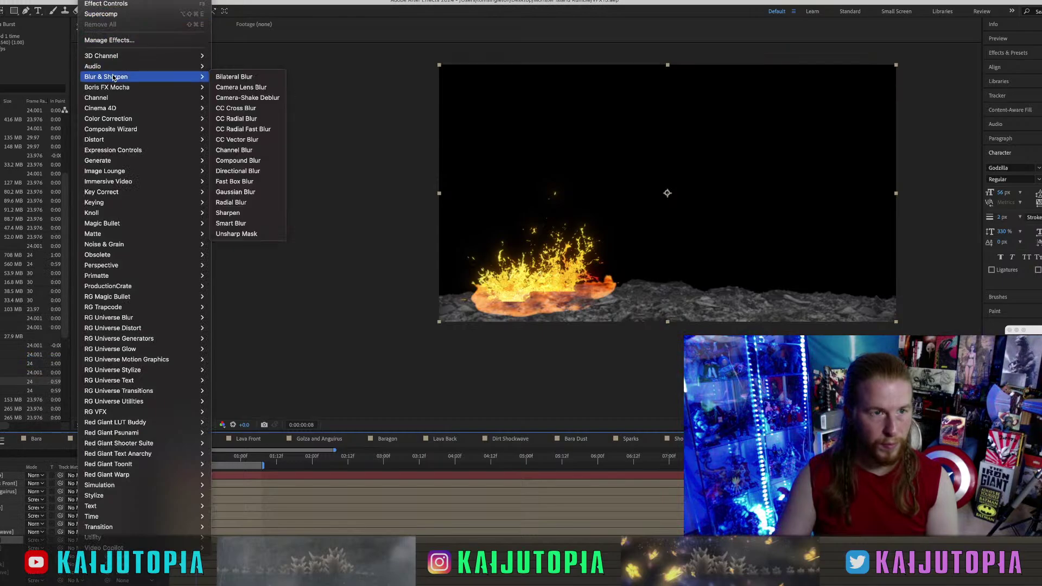
pyautogui.click(226, 88)
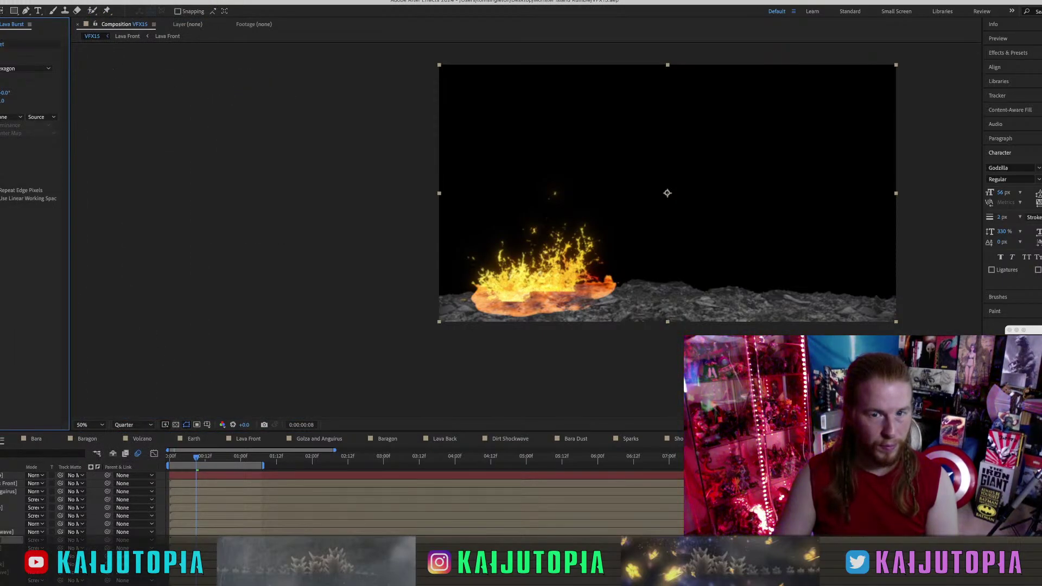
pyautogui.click(2, 53)
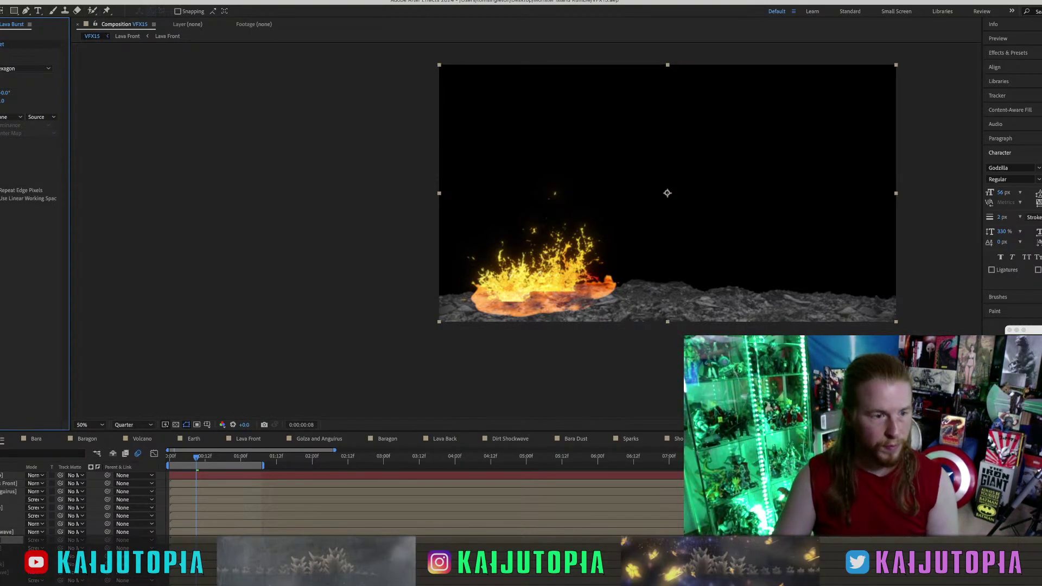
# Add Lava Burst to the Supercomp as an Additive layer directly above Lava Front, and return to the VFX15 composition.
pyautogui.click(11, 475)
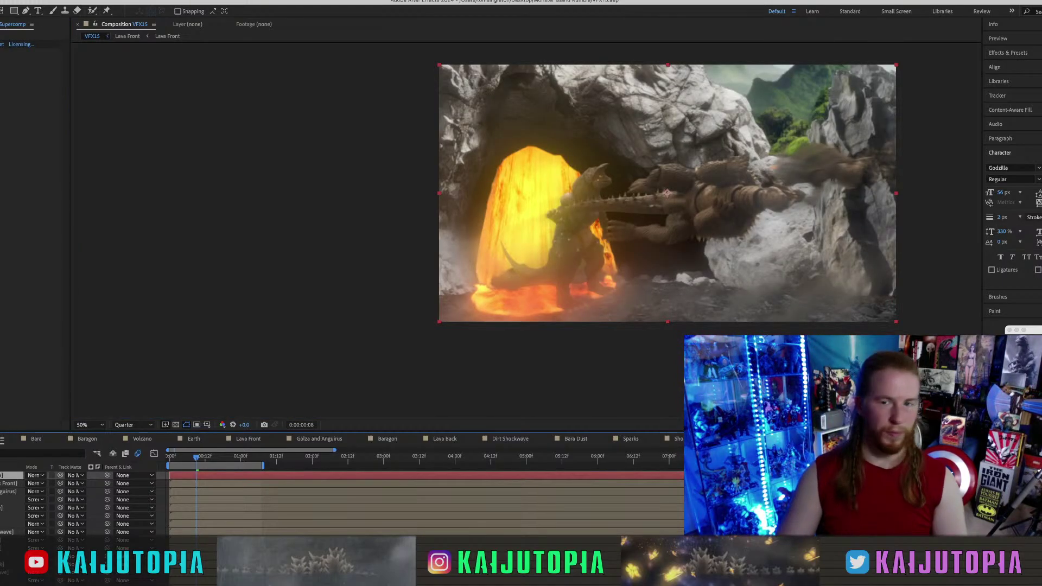
pyautogui.click(2, 53)
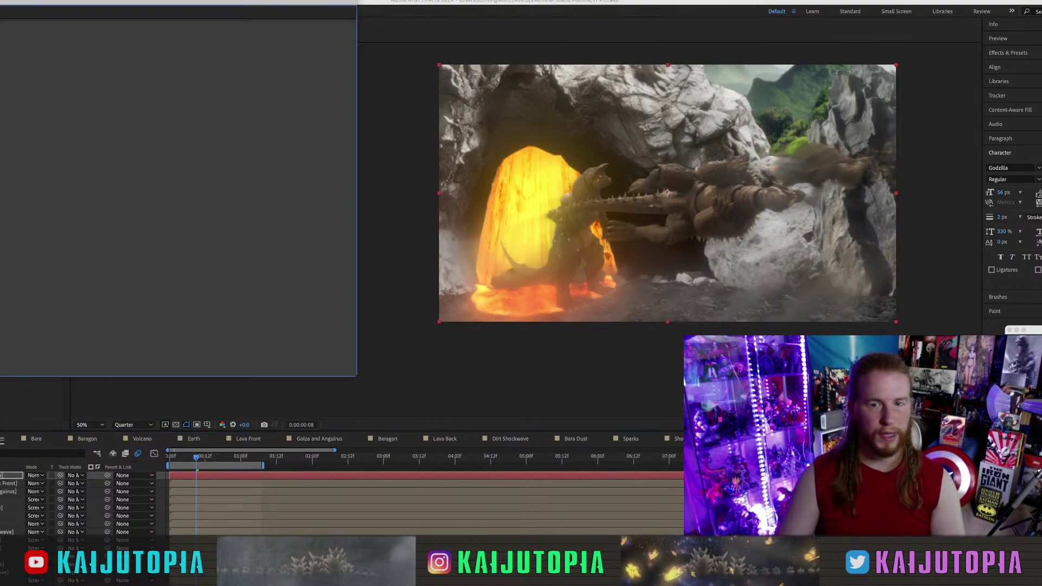
pyautogui.scroll(-6, 239, 299)
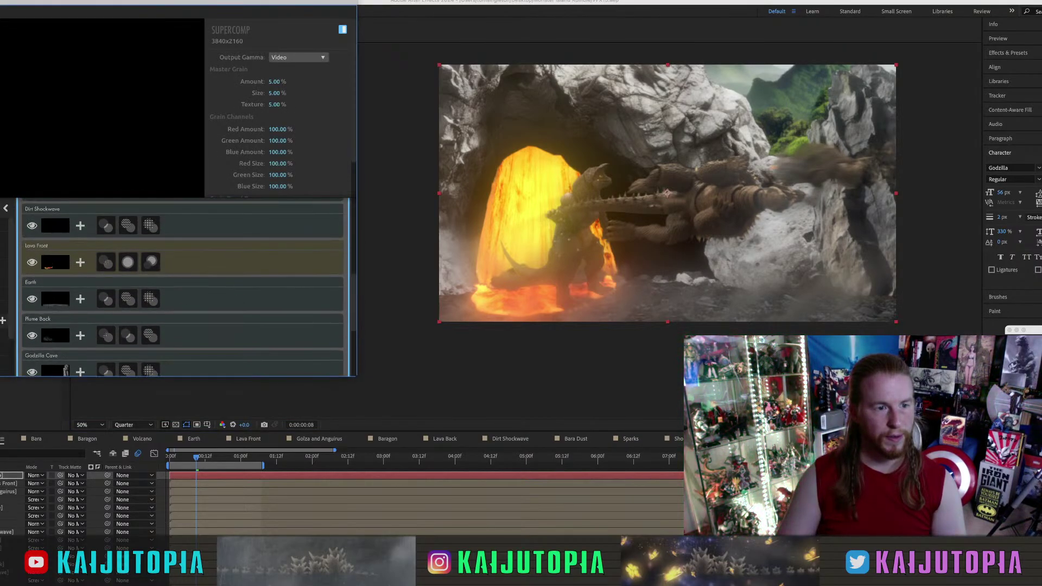
pyautogui.moveTo(6, 317); pyautogui.dragTo(86, 264)
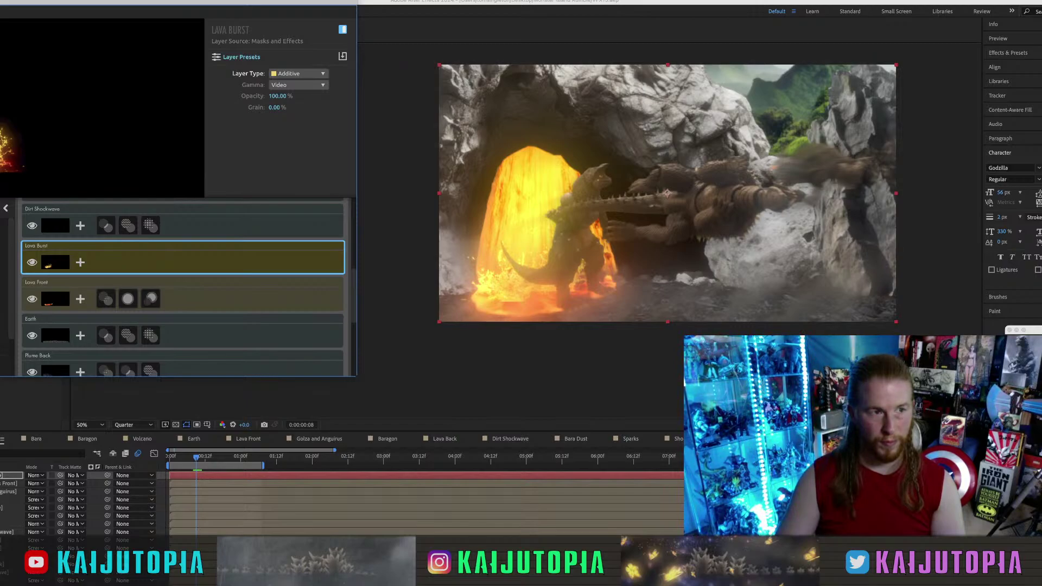
pyautogui.press('Delete')
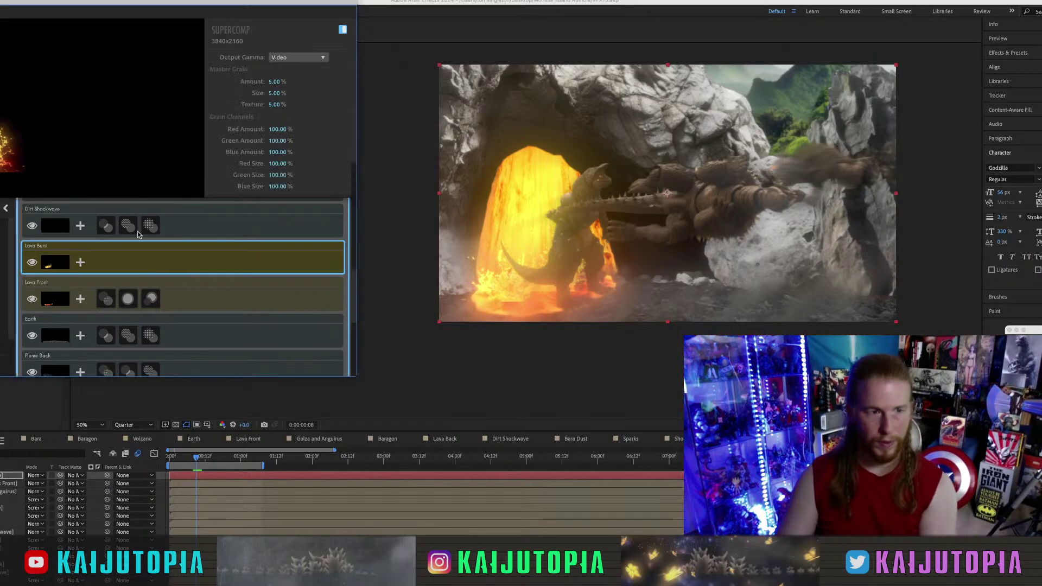
pyautogui.press('super+w')
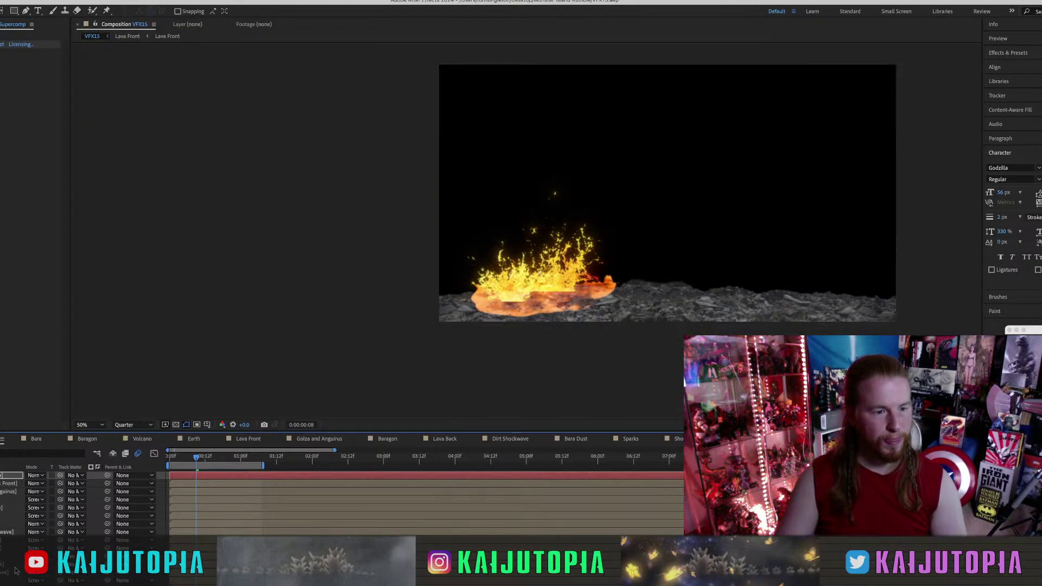
# Rename the Lava Burst layer in VFX15 as Lava Burst Back.
pyautogui.rightClick(6, 540)
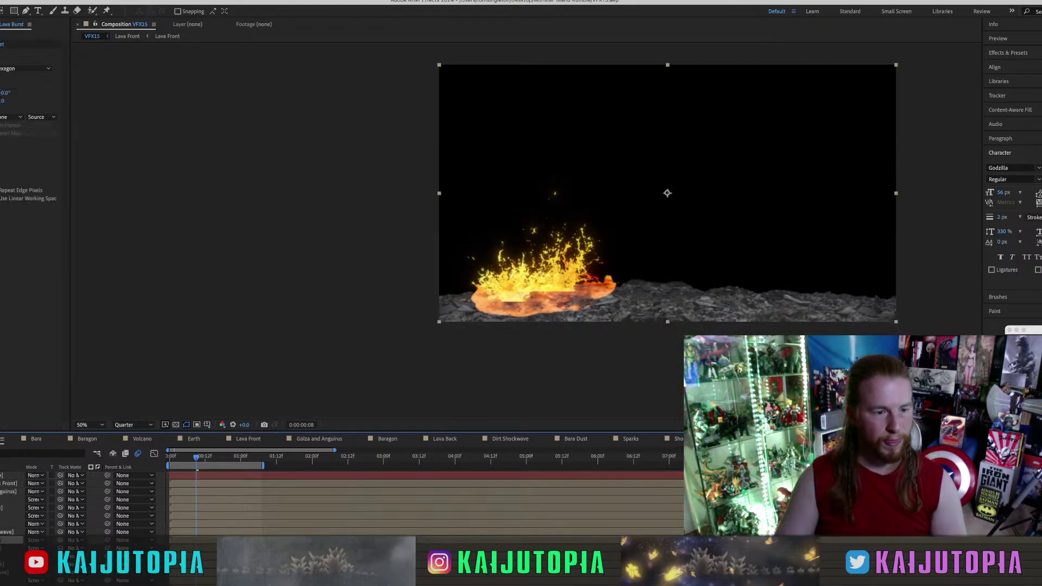
pyautogui.press('Return')
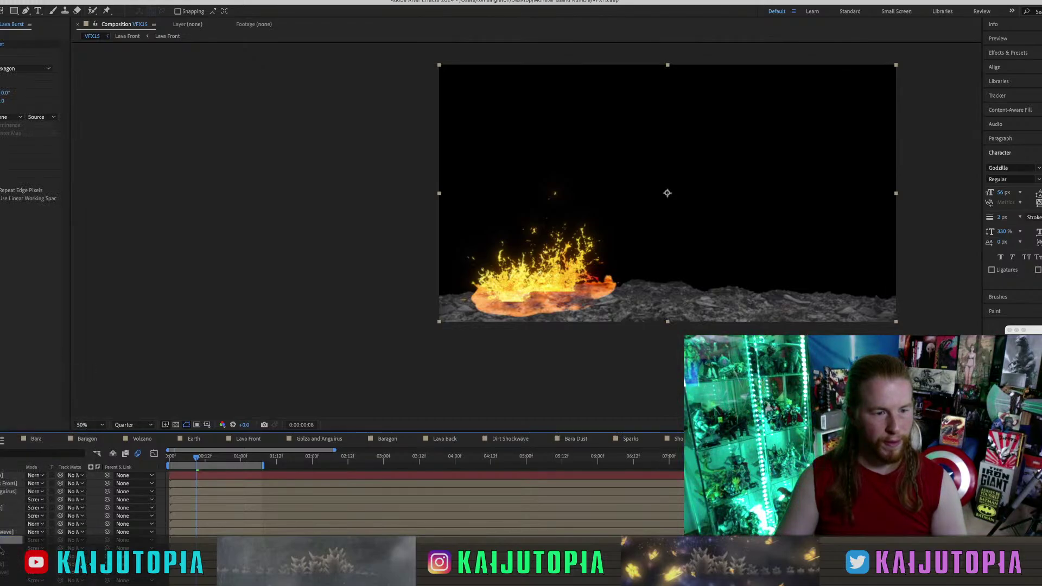
pyautogui.write('Back')
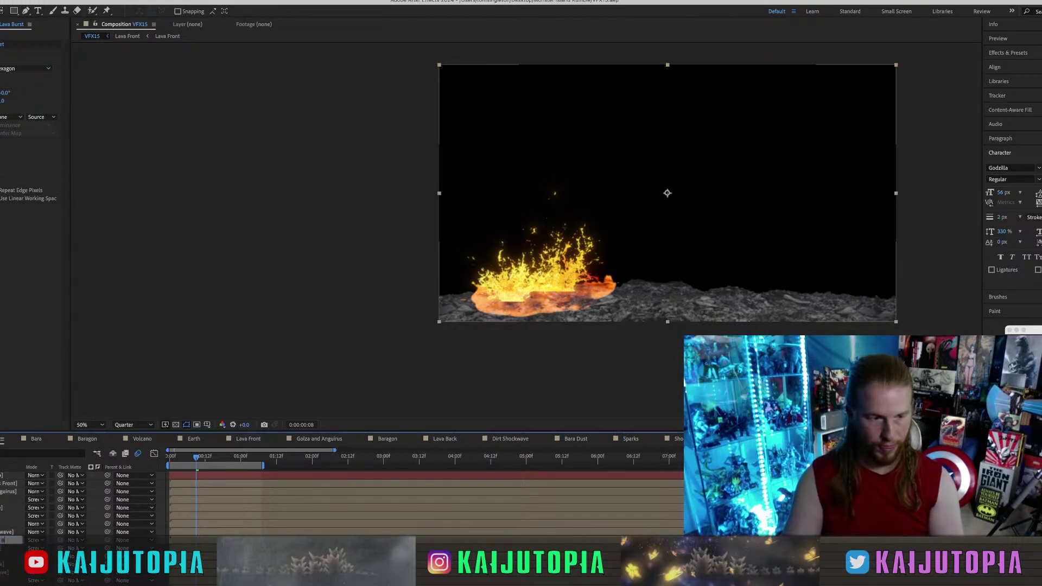
pyautogui.press('Return')
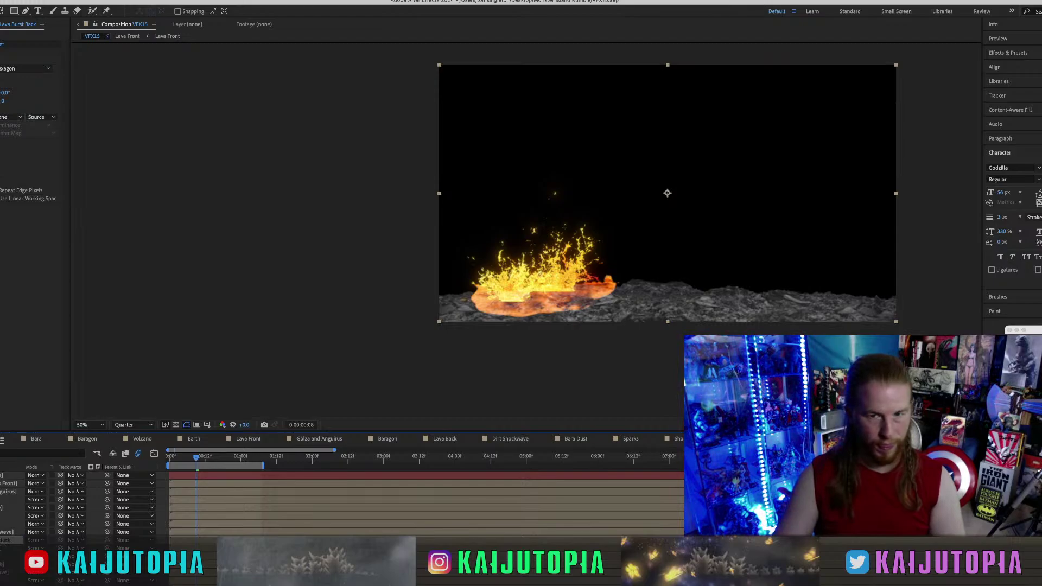
# Inside the Lava Burst composition, set the mask feather to 8 pixels on Lava-Burst-02.mov and 7 pixels on Lava-Burst-03.mov.
pyautogui.doubleClick(10, 540)
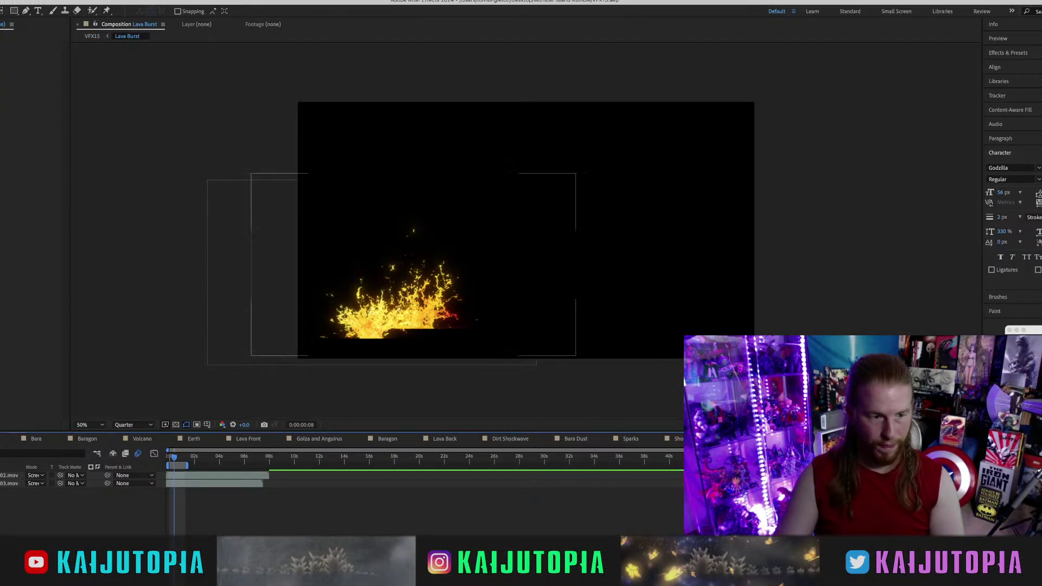
pyautogui.click(9, 476)
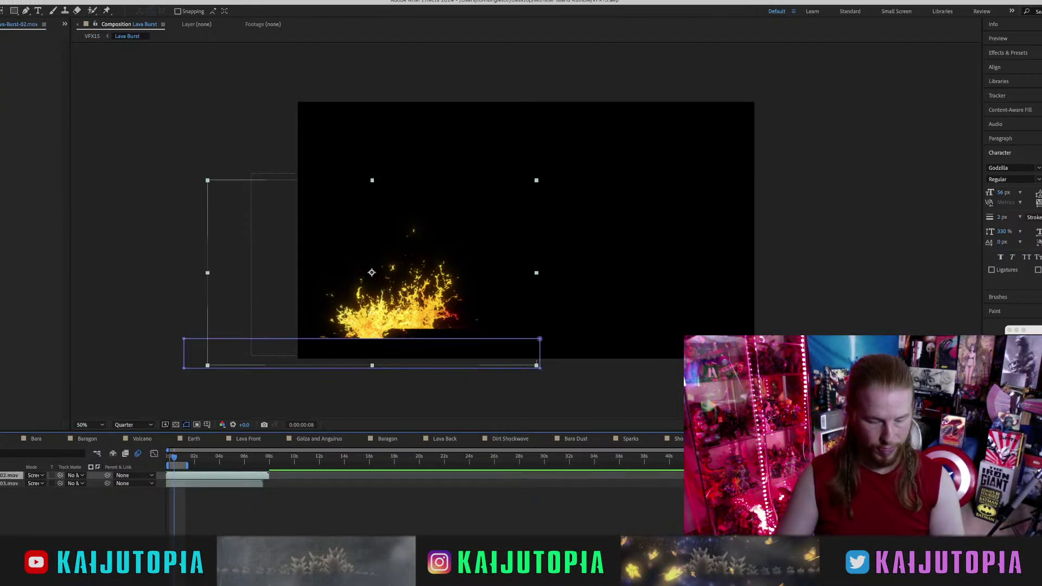
pyautogui.press('f')
pyautogui.click(2, 502)
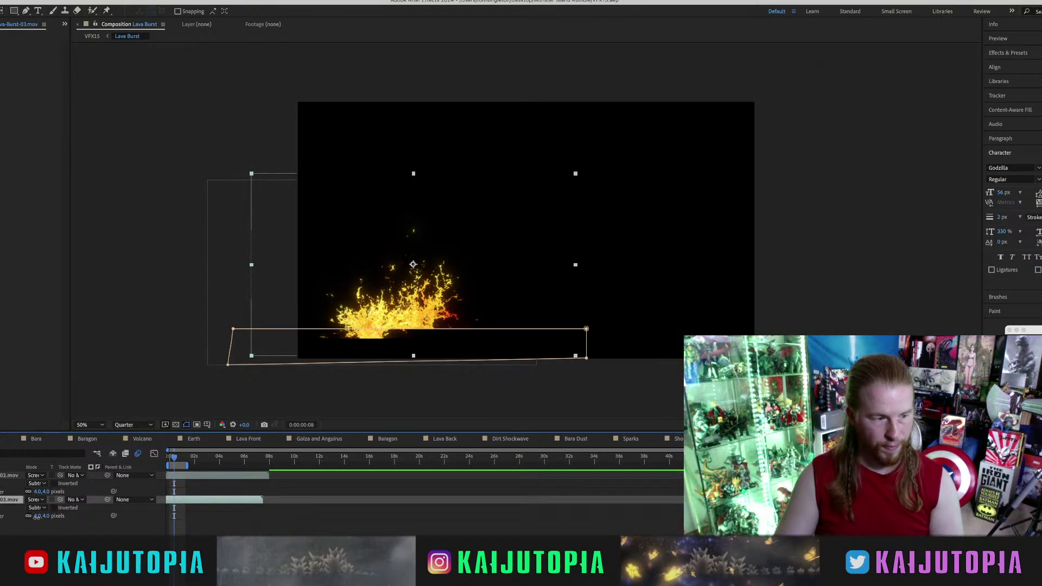
pyautogui.moveTo(36, 517); pyautogui.dragTo(41, 493)
pyautogui.click(12, 524)
# Cut Lava-Burst-02.mov out of the Lava Burst composition and paste it into VFX15 directly above the Golza and Anguirus layer.
pyautogui.click(6, 475)
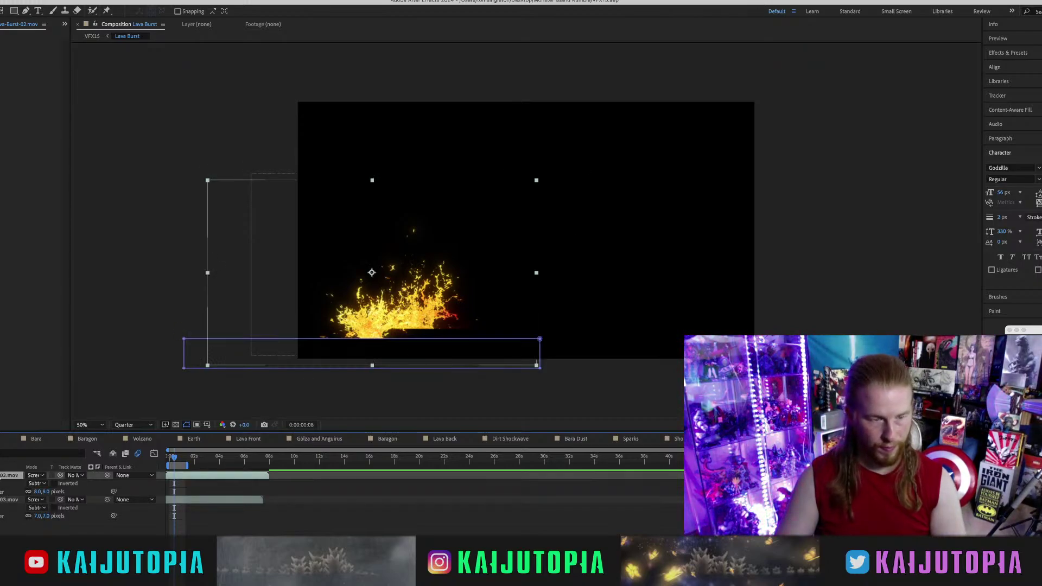
pyautogui.press('super+x')
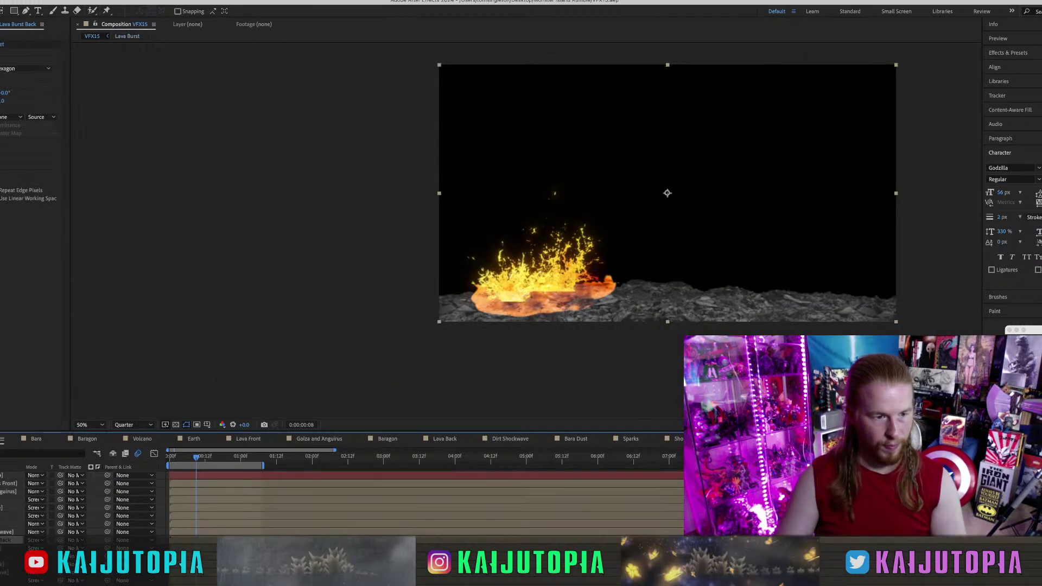
pyautogui.press('super+v')
pyautogui.moveTo(6, 540); pyautogui.dragTo(0, 488)
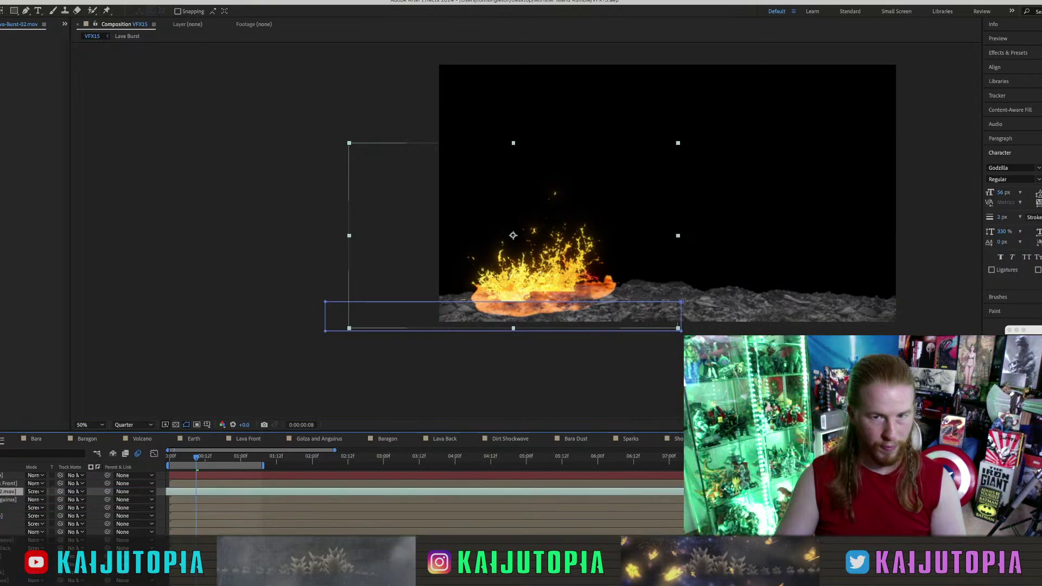
# Pre-compose Lava-Burst-02.mov as Lava Burst Front with all attributes moved, set its blending mode to Screen, and return to the first frame.
pyautogui.click(66, 1)
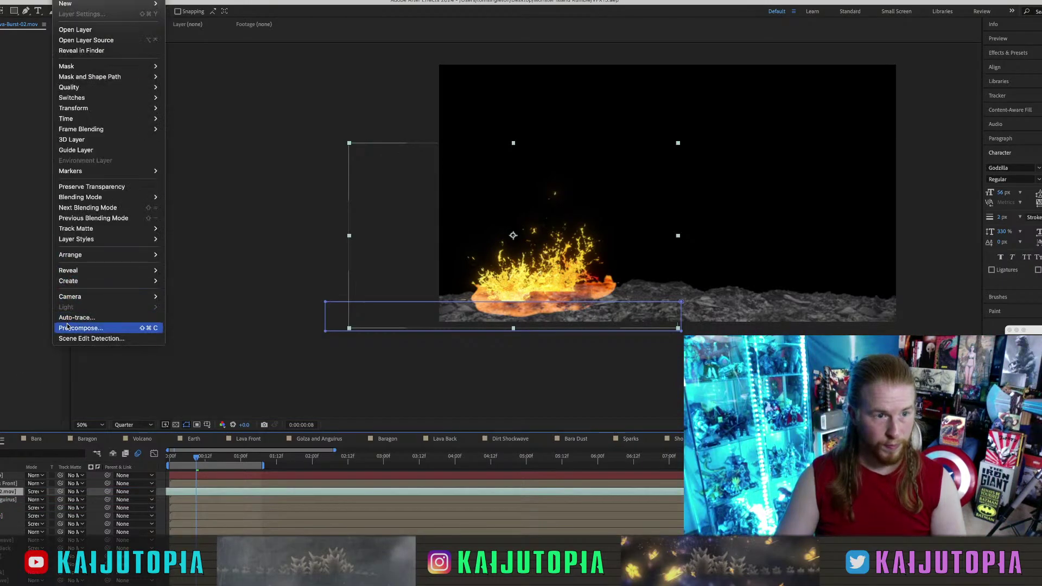
pyautogui.click(67, 328)
pyautogui.write('Lava Burst Front')
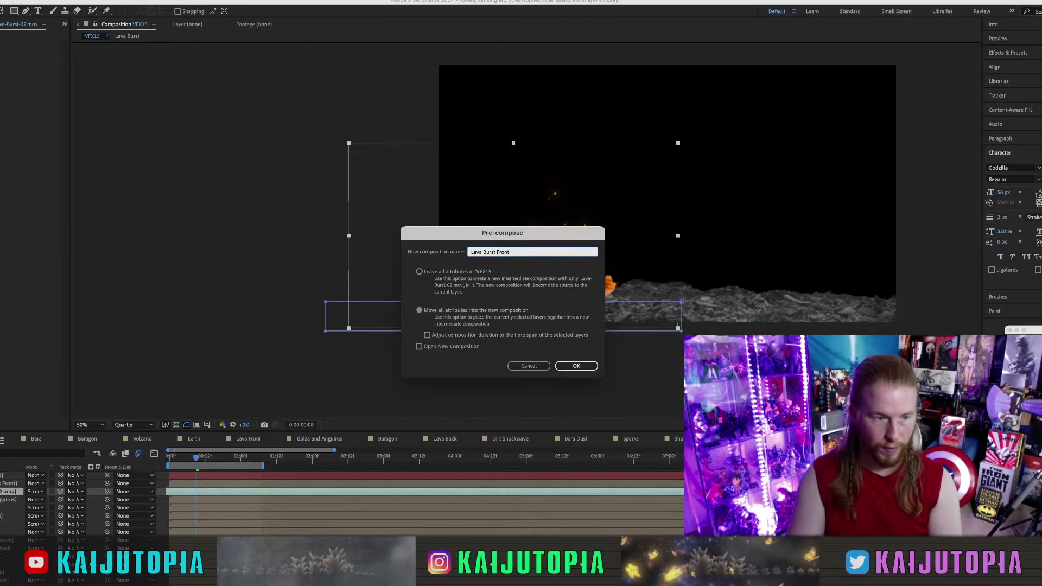
pyautogui.press('Return')
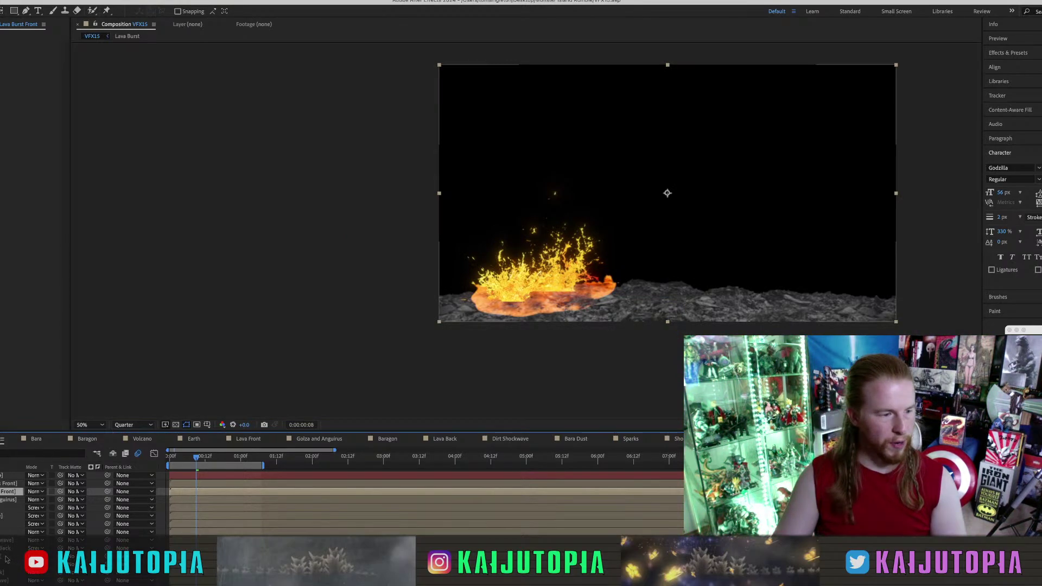
pyautogui.click(37, 493)
pyautogui.click(49, 359)
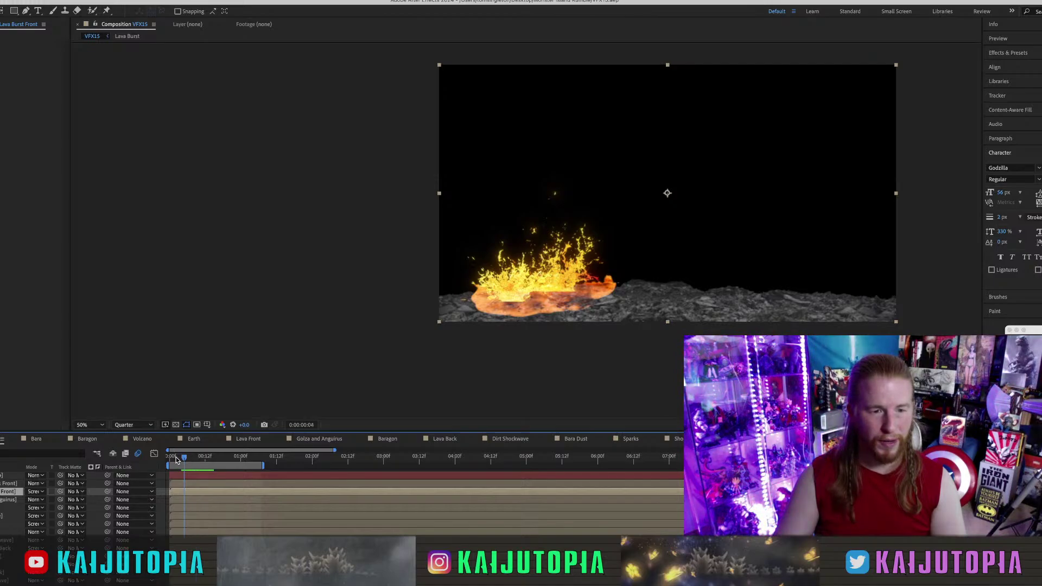
pyautogui.moveTo(176, 460); pyautogui.dragTo(160, 460)
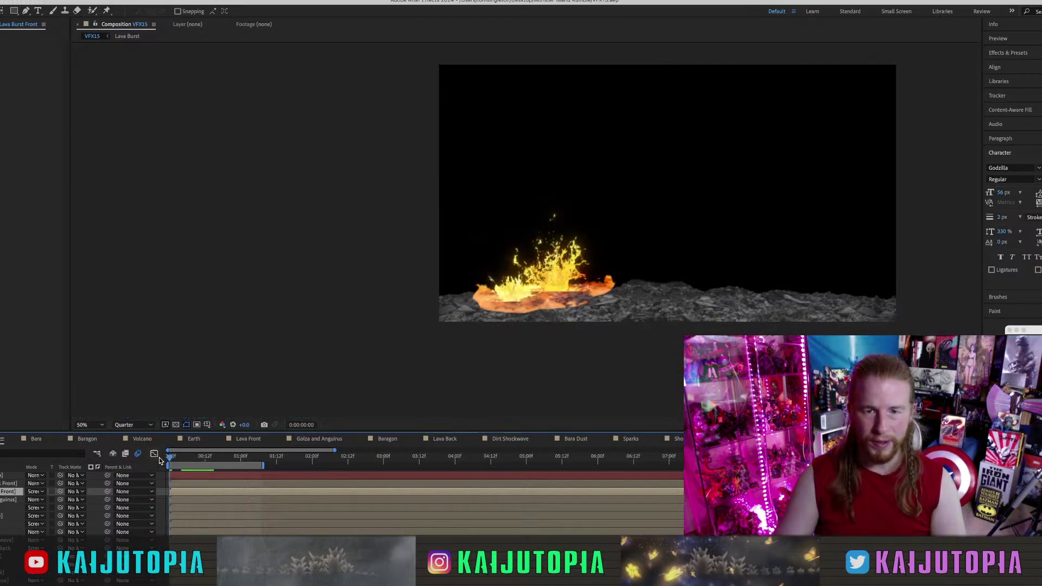
# Preview the VFX15 lava bursts and inspect the contents of the Lava Burst Front composition.
pyautogui.press('space')
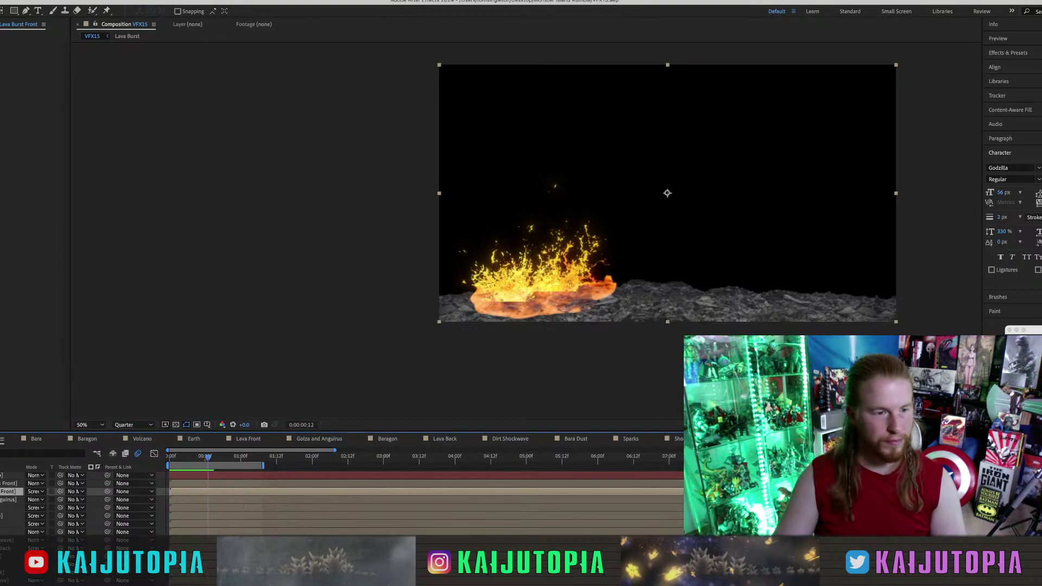
pyautogui.click(5, 549)
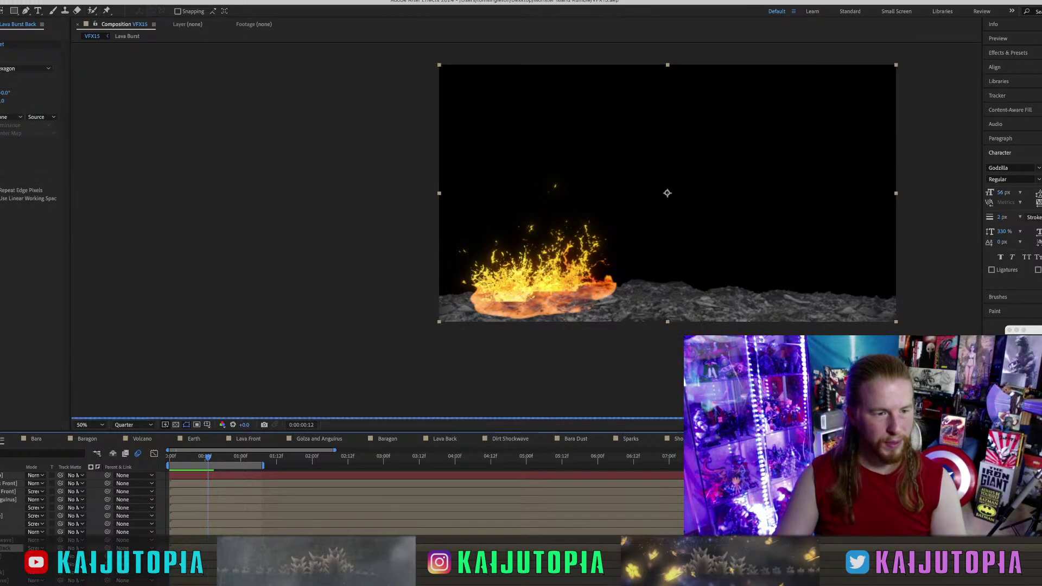
pyautogui.click(8, 491)
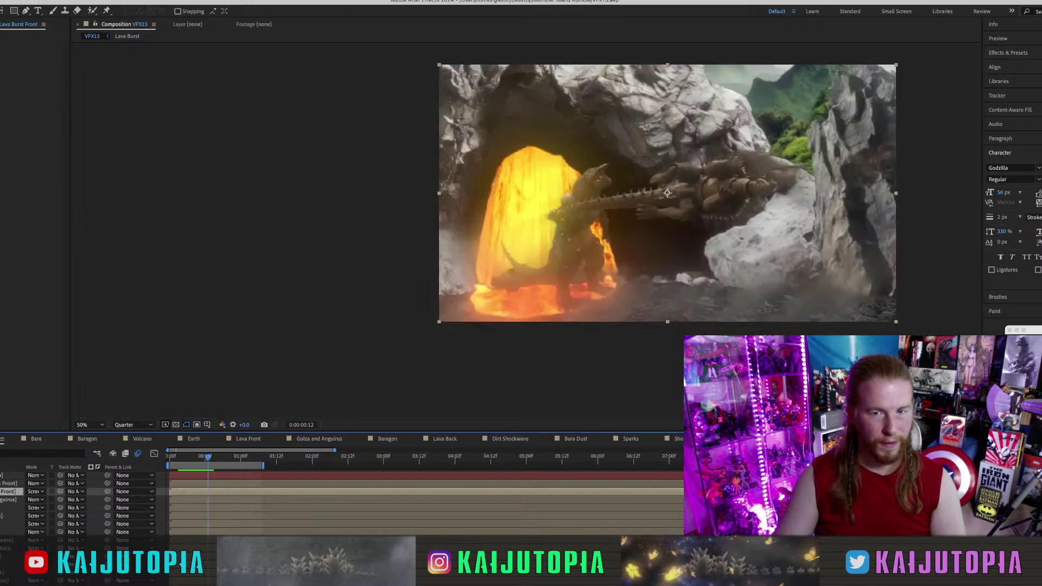
pyautogui.doubleClick(7, 491)
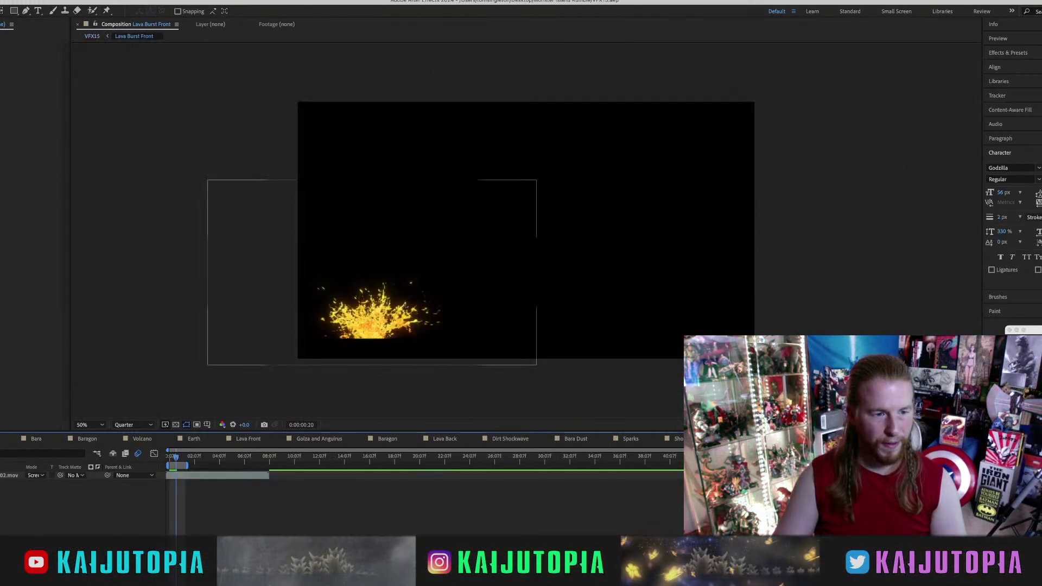
pyautogui.click(2, 438)
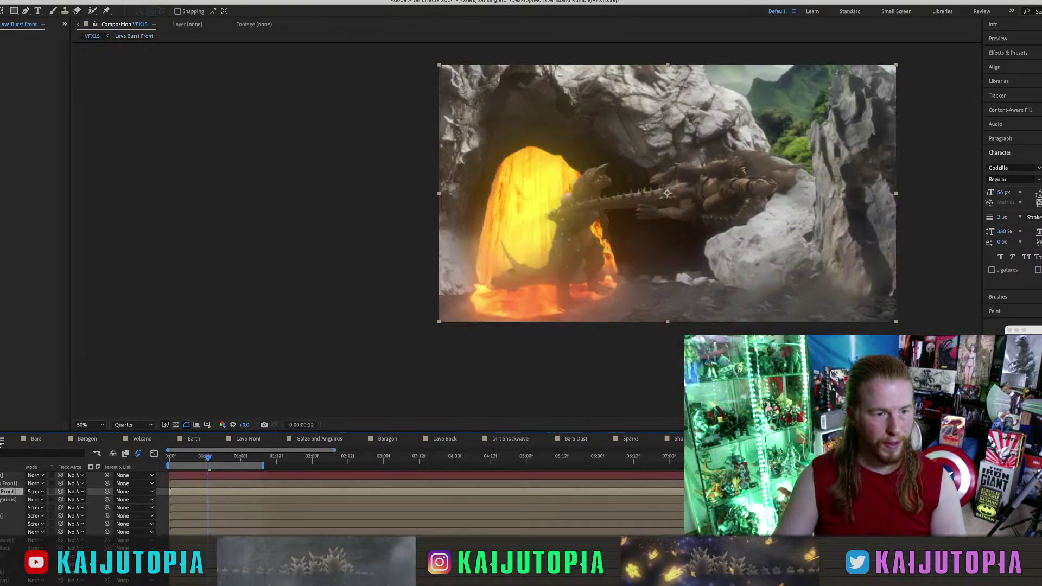
# Copy the hexagon-iris lens blur effect from Lava Burst Back onto Lava Burst Front in VFX15 and return to the first frame.
pyautogui.click(7, 549)
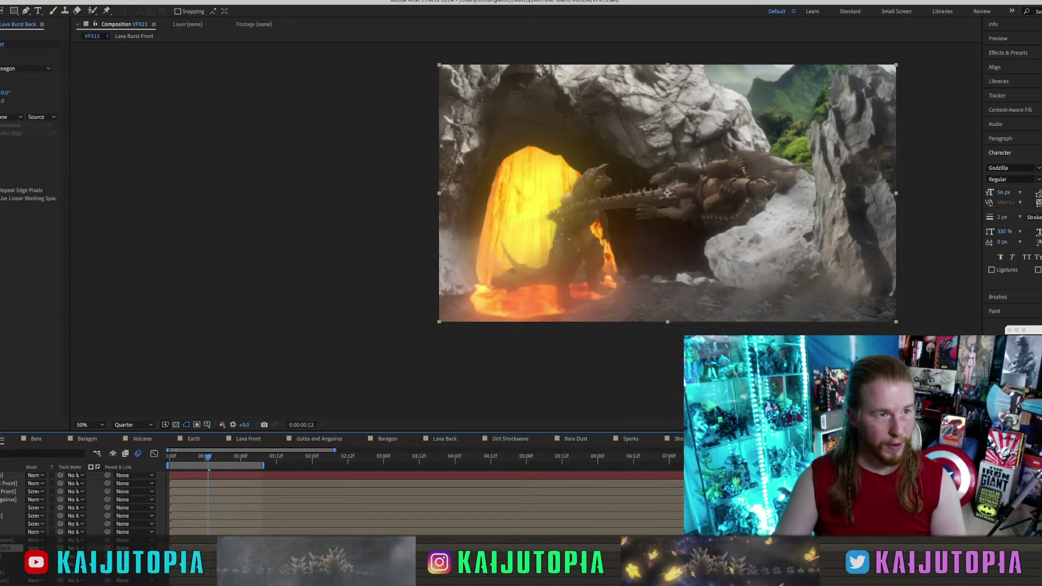
pyautogui.click(22, 44)
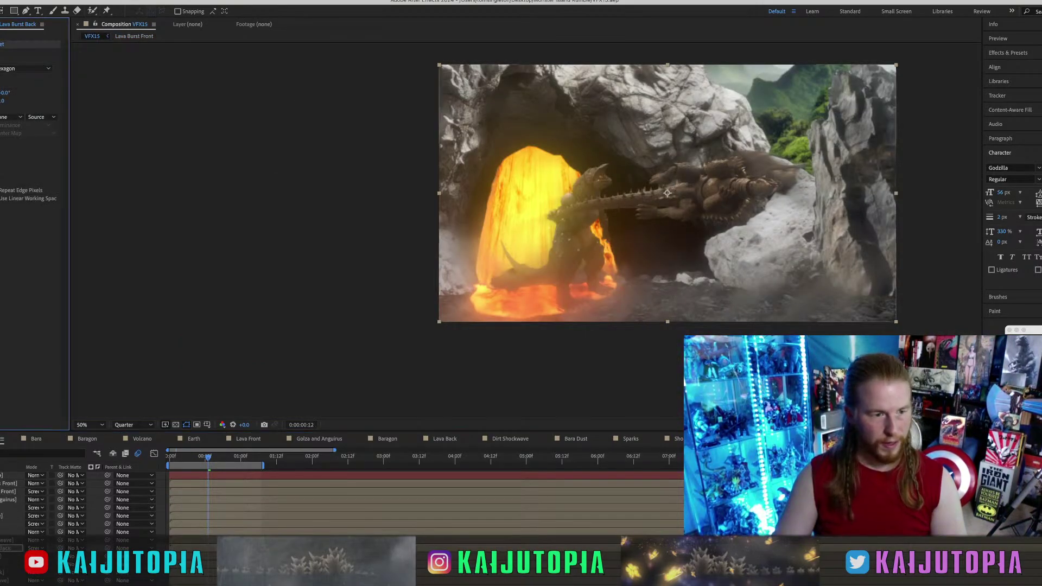
pyautogui.click(8, 491)
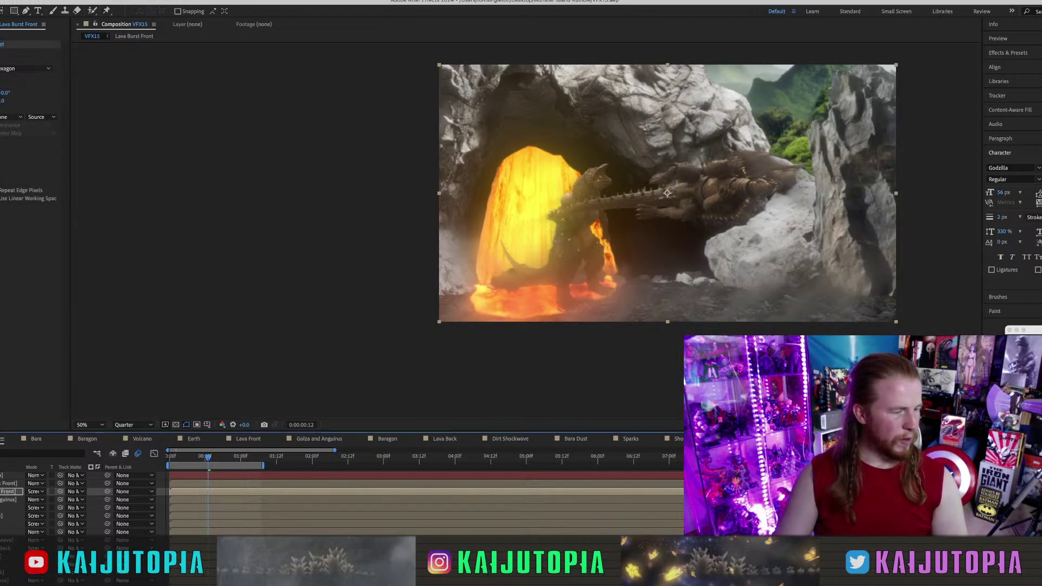
pyautogui.click(169, 458)
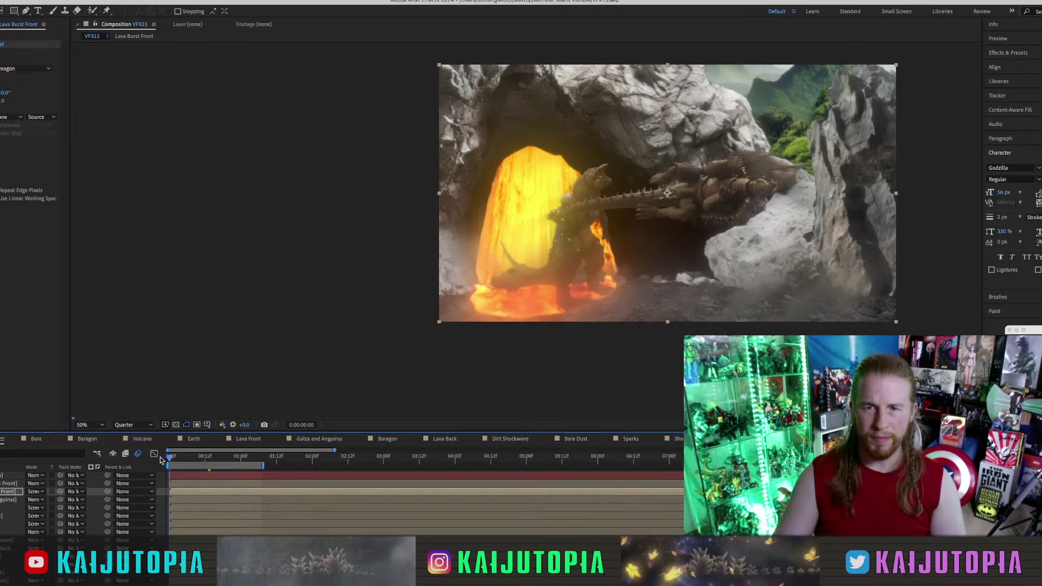
# In Supercomp, add Lava Burst Back directly above Lava Front and Lava Burst Front directly above Golza and Anguirus.
pyautogui.click(11, 475)
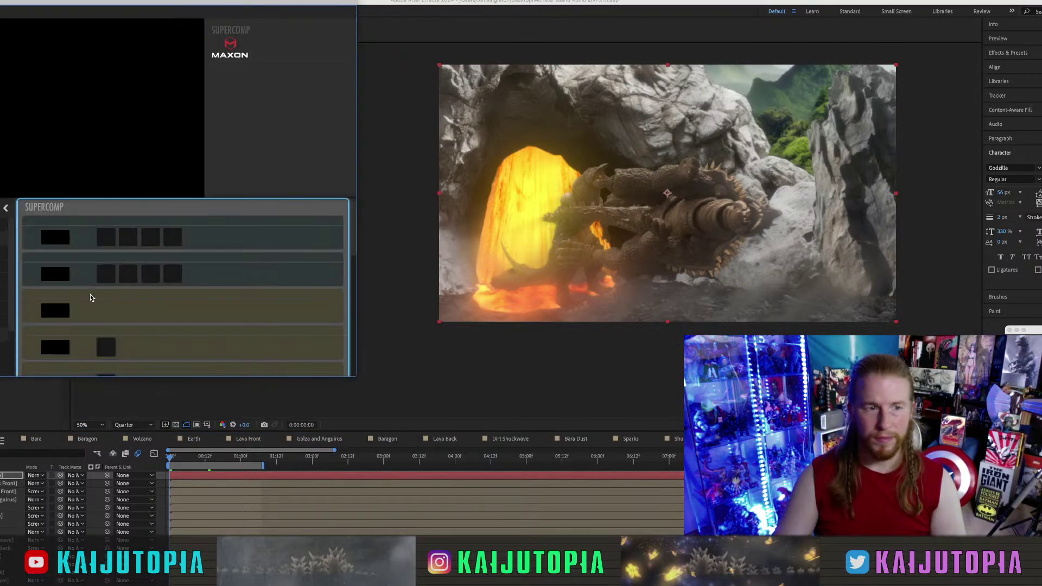
pyautogui.scroll(-2, 71, 292)
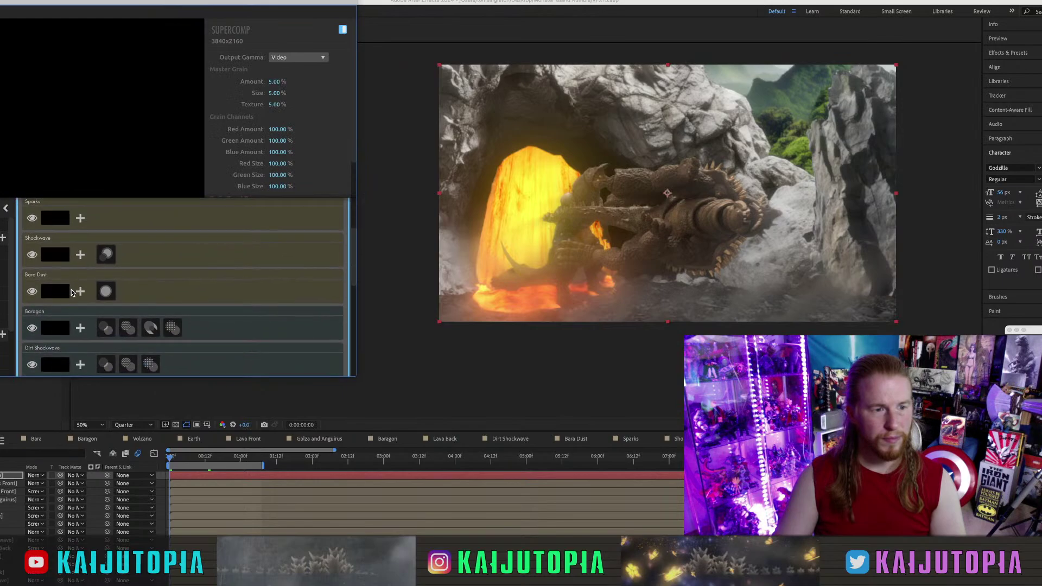
pyautogui.scroll(-2, 72, 292)
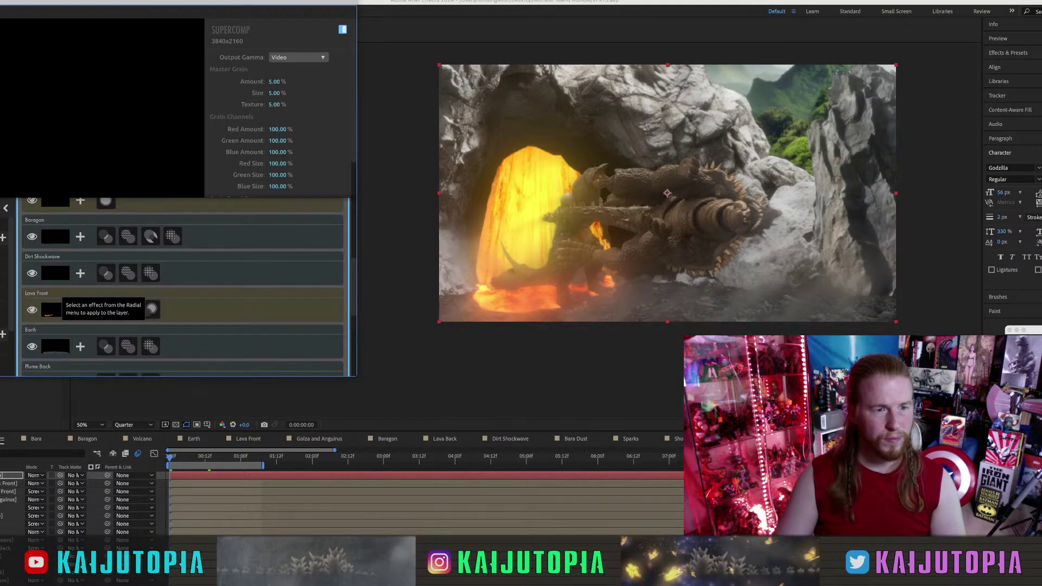
pyautogui.click(98, 308)
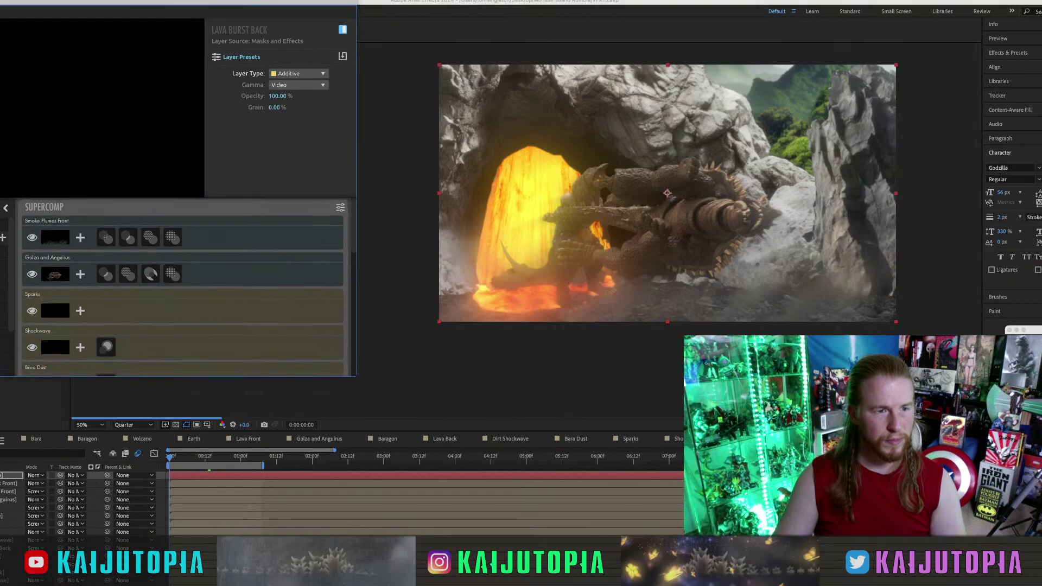
pyautogui.moveTo(3, 238); pyautogui.dragTo(75, 260)
pyautogui.scroll(-1, 151, 274)
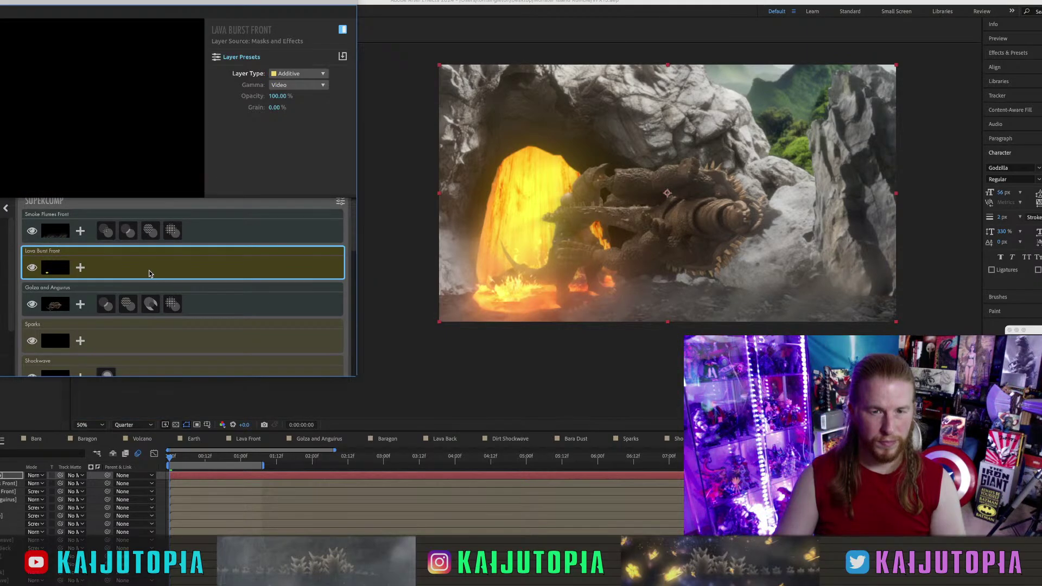
# Give Lava Burst Back in Supercomp the same effects as Lava Front, including Core Matte and Optical Glow.
pyautogui.scroll(-6, 149, 273)
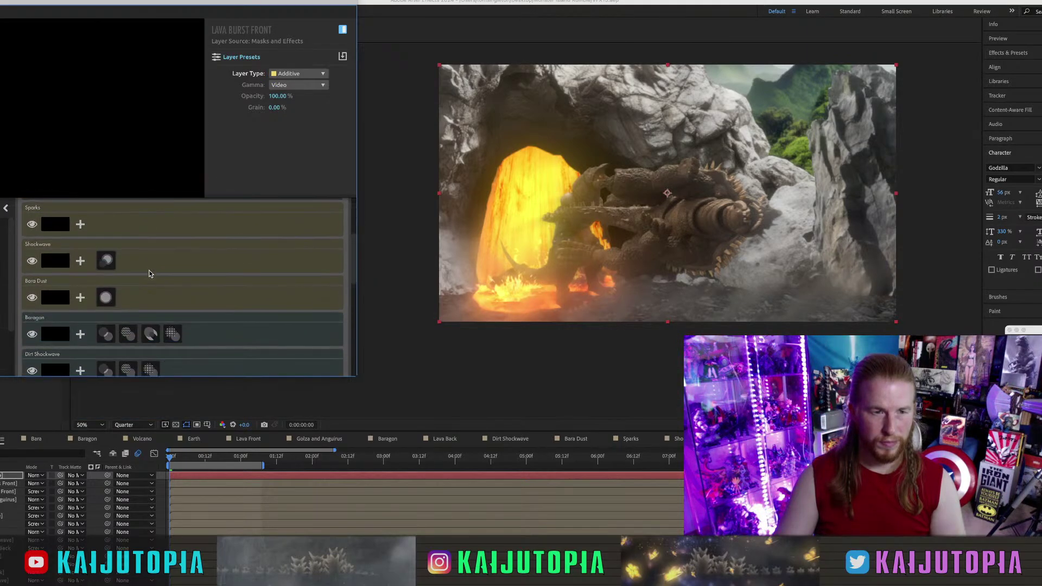
pyautogui.click(198, 325)
pyautogui.rightClick(199, 326)
pyautogui.click(223, 373)
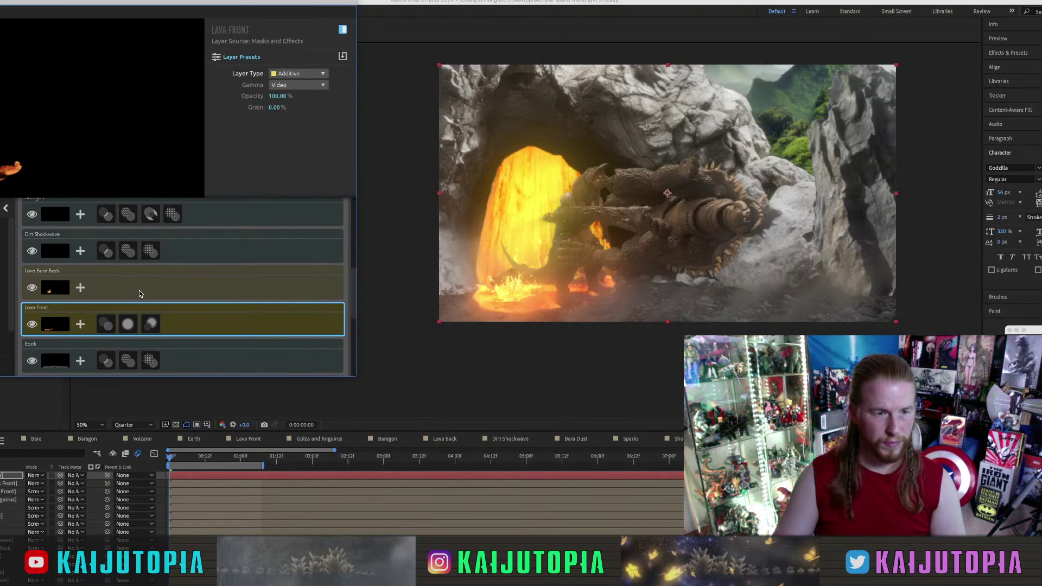
pyautogui.rightClick(139, 293)
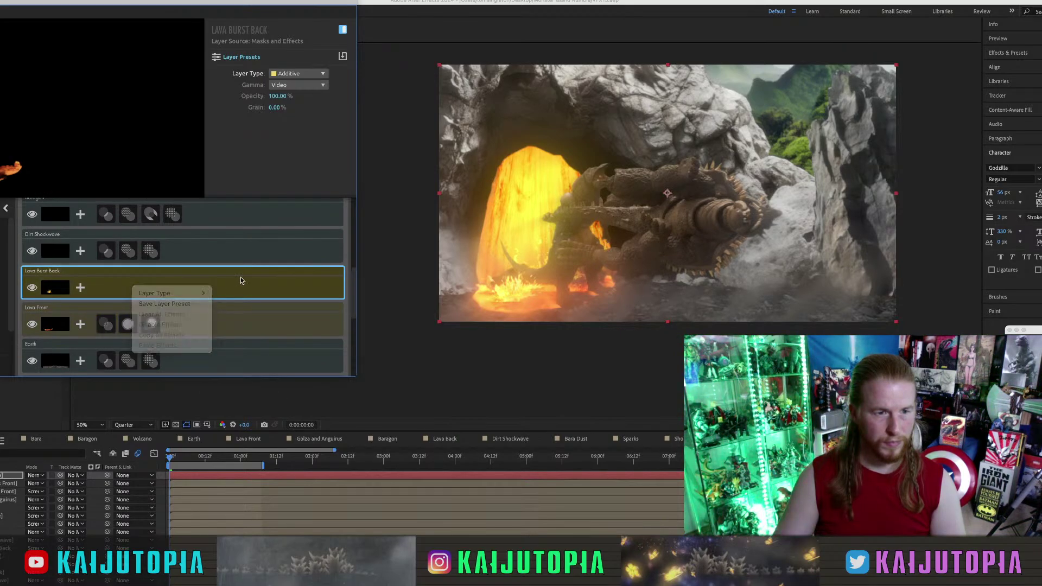
pyautogui.click(81, 290)
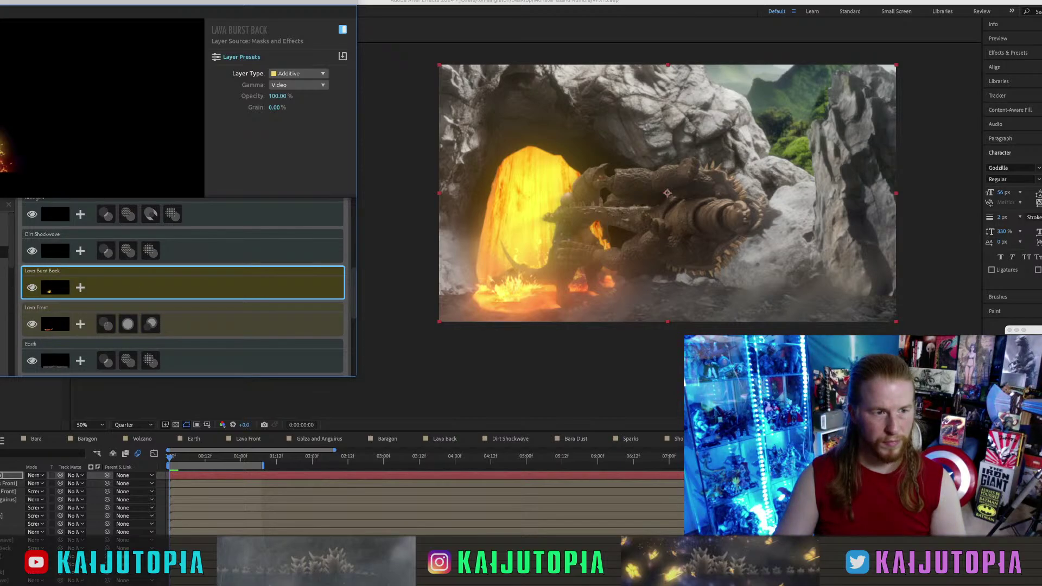
pyautogui.press('super+v')
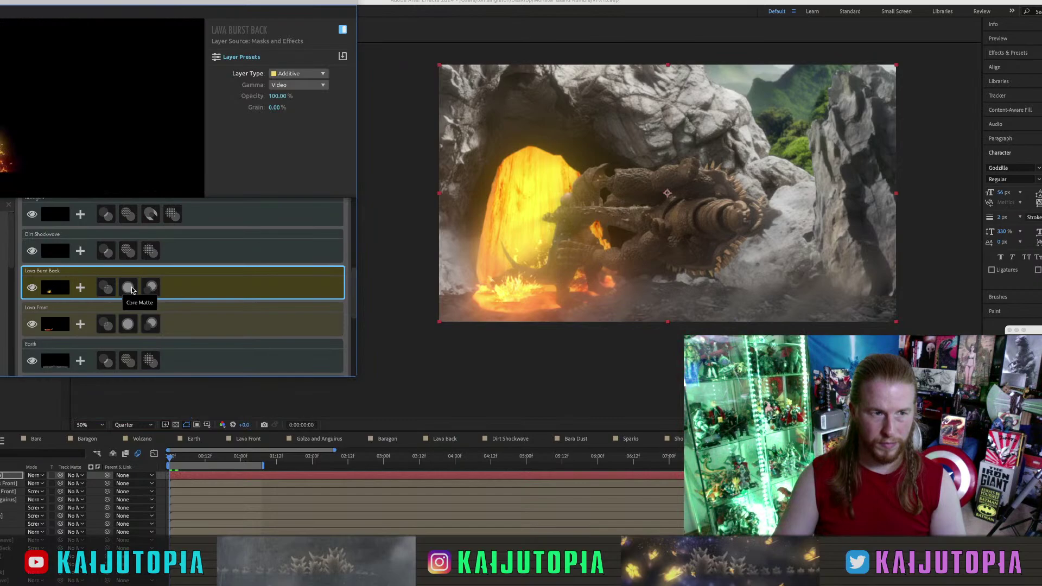
# Set the Optical Glow amount on Lava Burst Back to 5%.
pyautogui.click(151, 287)
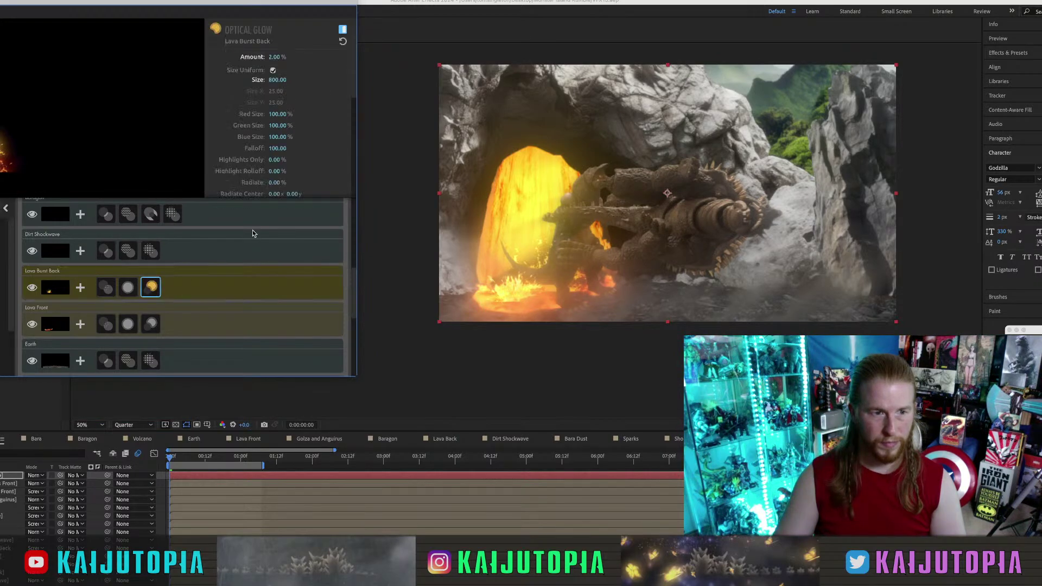
pyautogui.write('5')
pyautogui.press('Return')
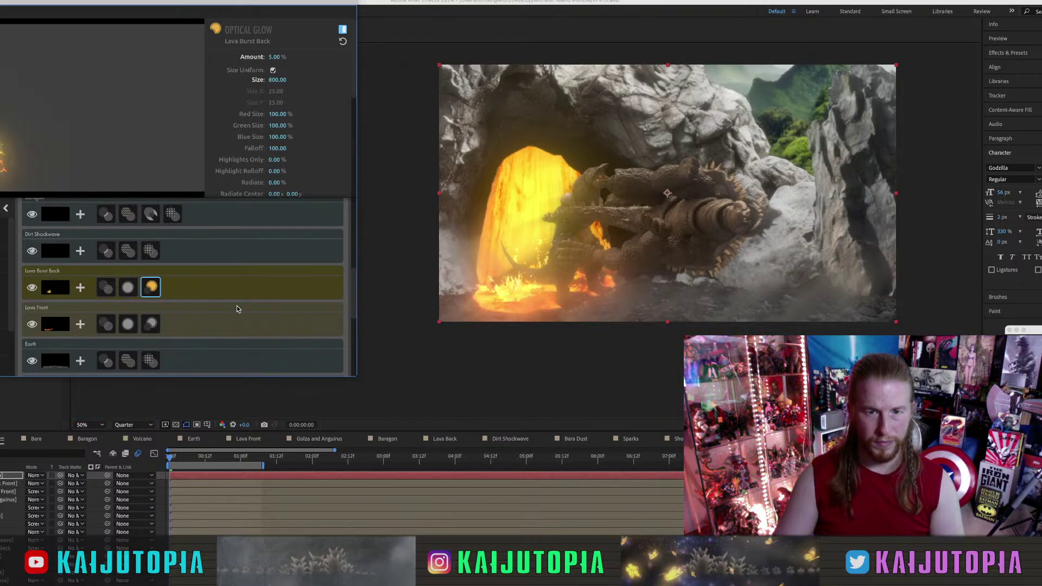
# Give Lava Burst Front in Supercomp the same set of effects as Lava Burst Back.
pyautogui.click(200, 291)
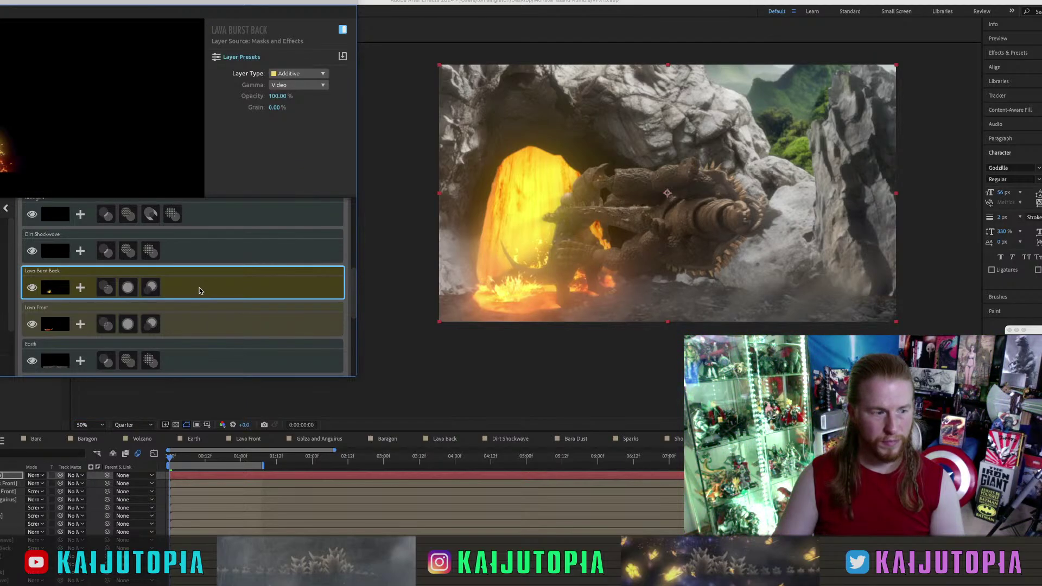
pyautogui.rightClick(198, 291)
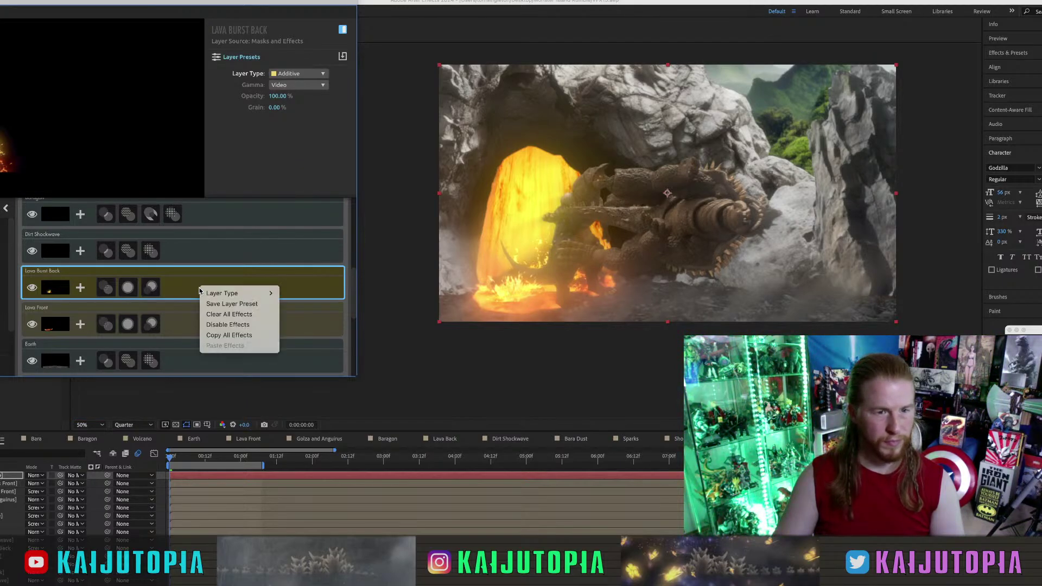
pyautogui.click(221, 336)
pyautogui.scroll(5, 220, 325)
pyautogui.click(145, 281)
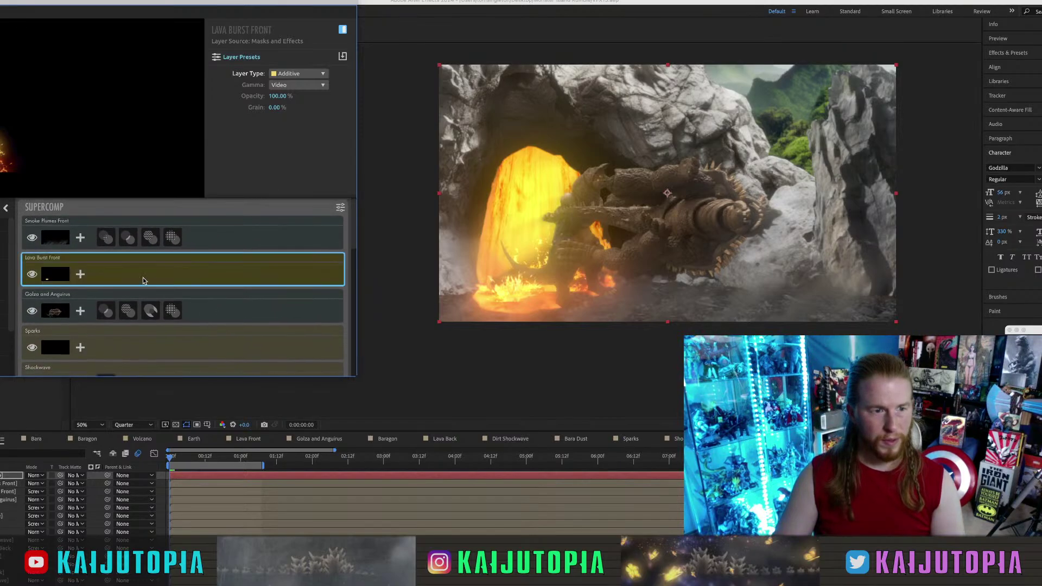
pyautogui.rightClick(145, 281)
pyautogui.click(80, 275)
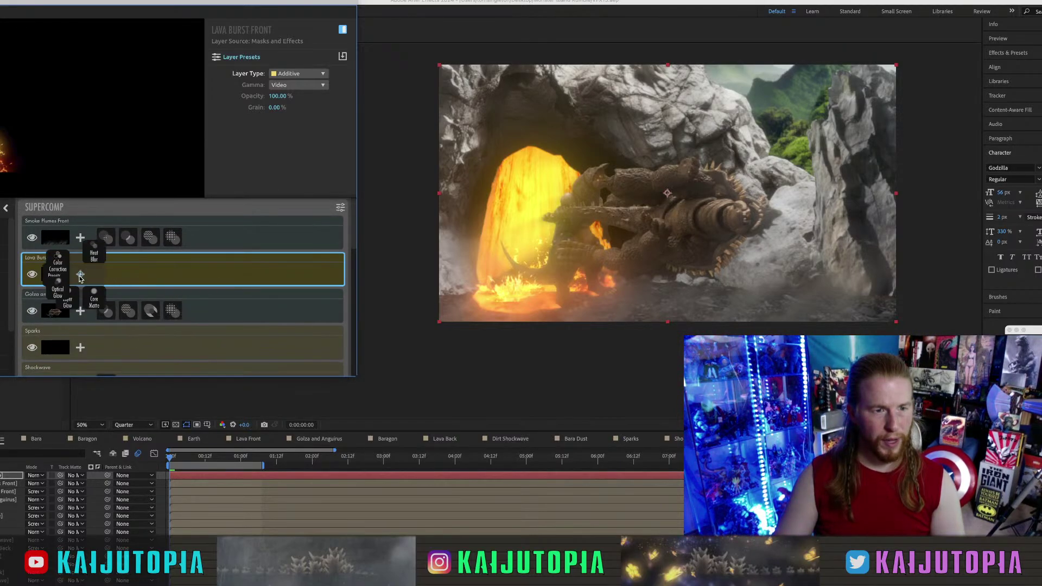
pyautogui.click(20, 274)
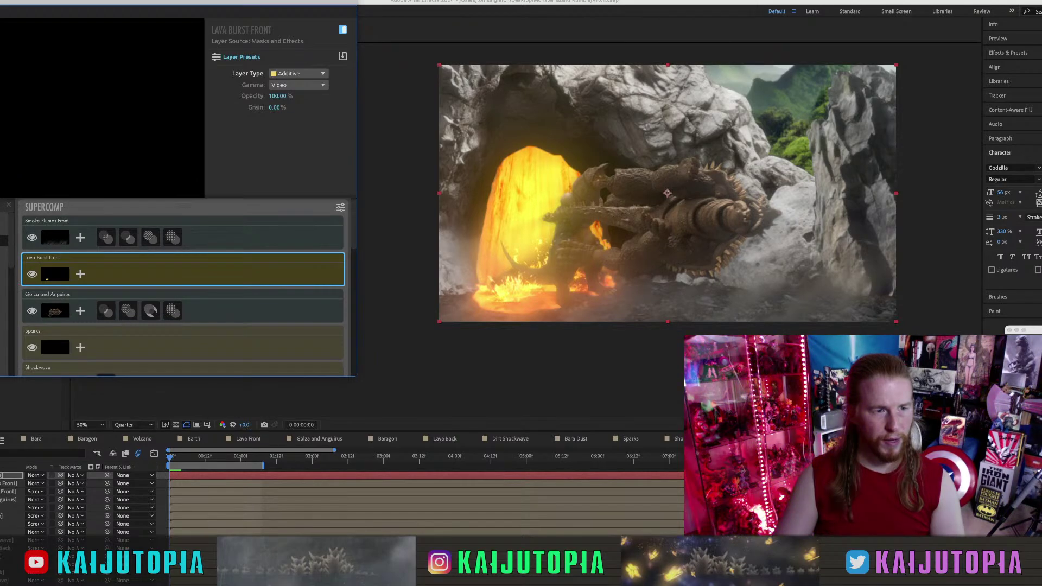
pyautogui.click(4, 240)
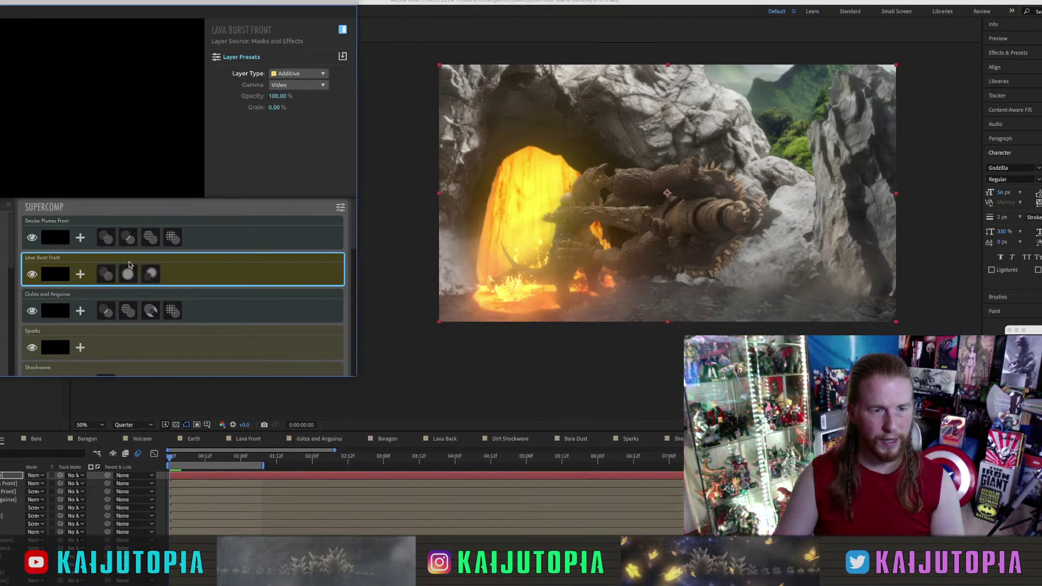
# Try an Optical Glow amount of 5% on Lava Burst Front and settle on 3%.
pyautogui.click(153, 279)
pyautogui.click(273, 57)
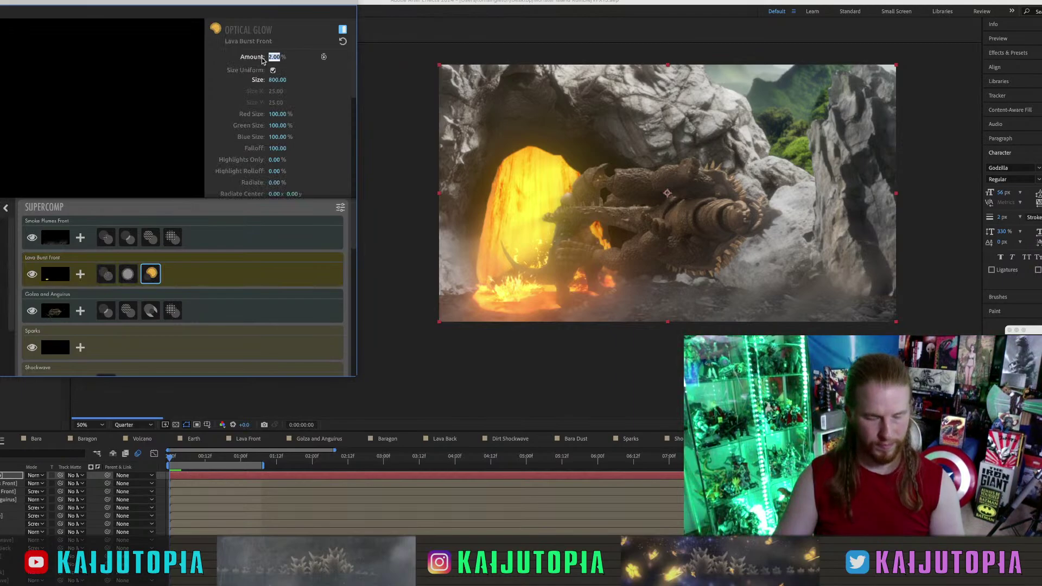
pyautogui.write('5')
pyautogui.press('Return')
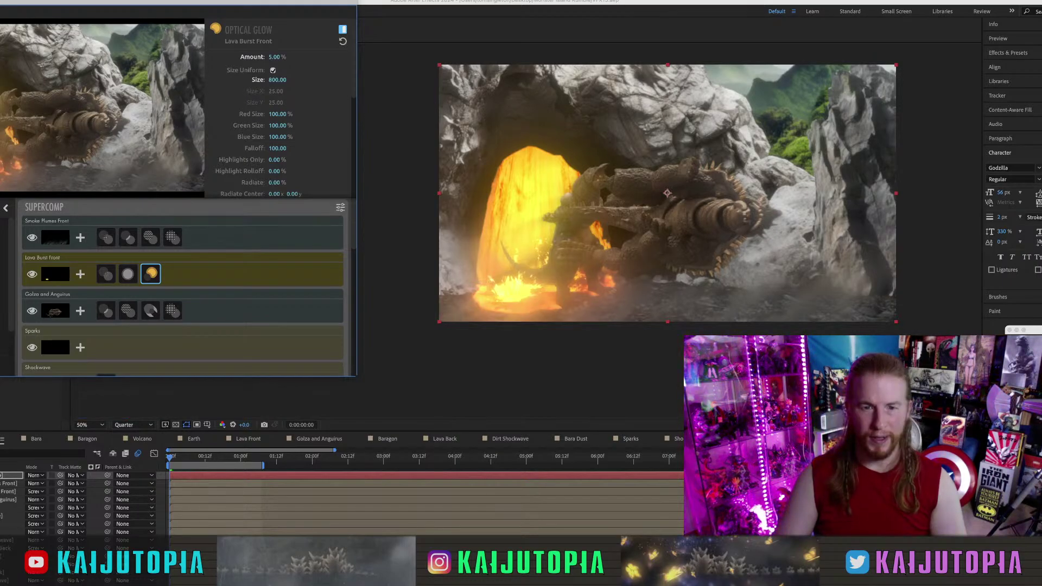
pyautogui.click(274, 56)
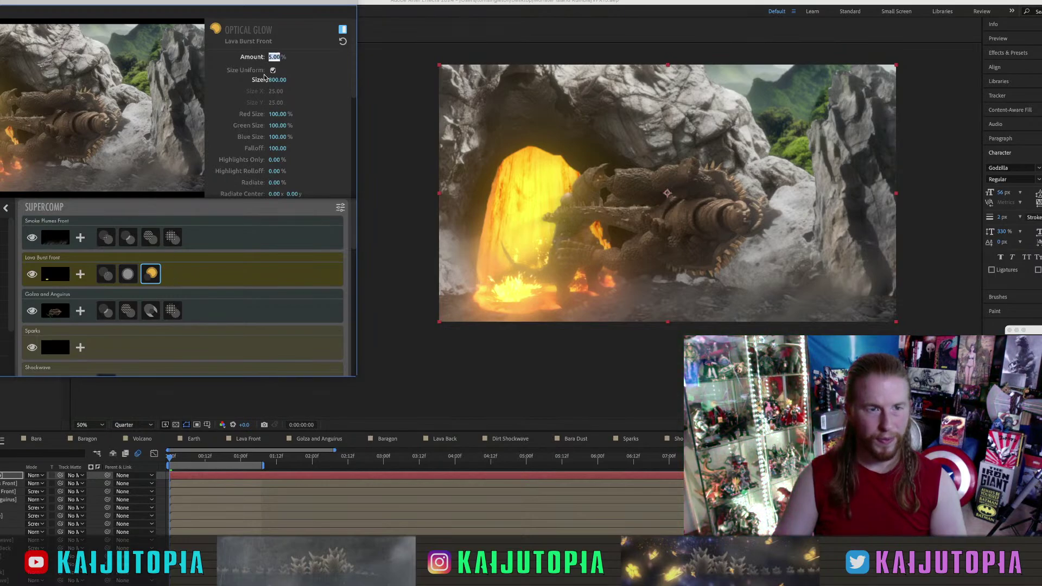
pyautogui.write('2')
pyautogui.press('Return')
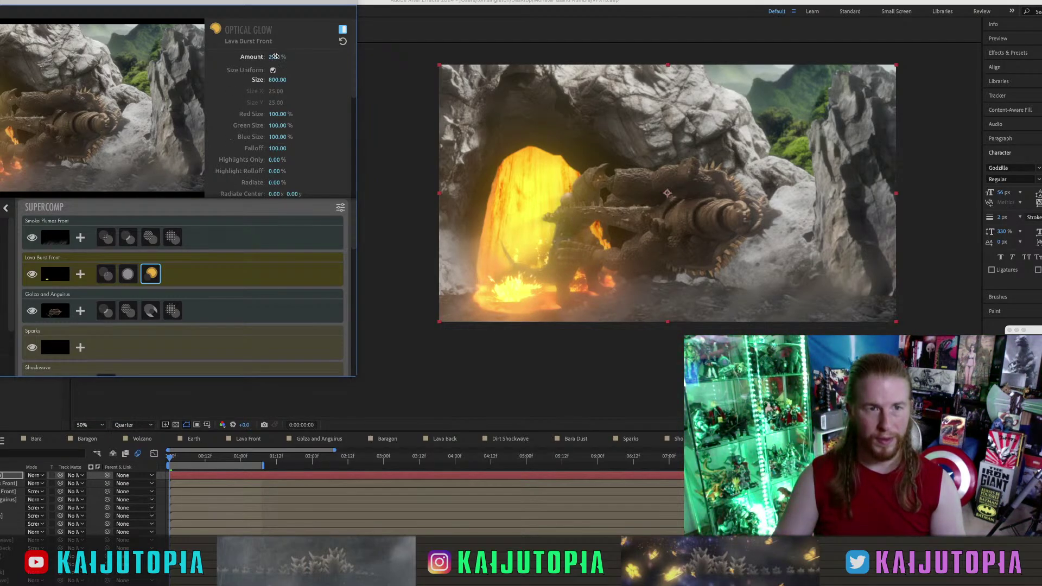
# Set the Optical Glow amount on Lava Burst Back to 3% to match Lava Burst Front.
pyautogui.scroll(-8, 185, 313)
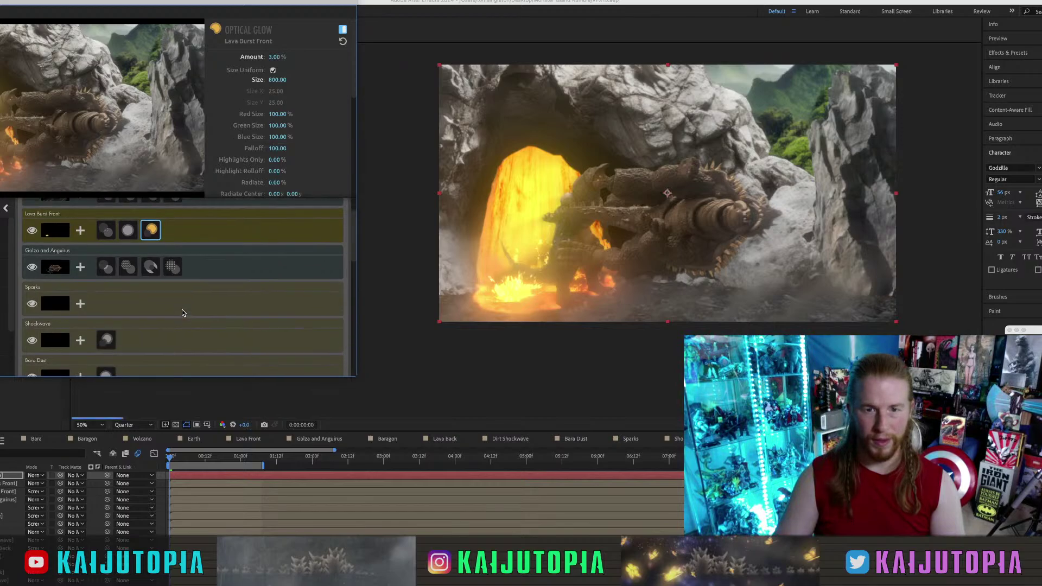
pyautogui.scroll(-2, 173, 304)
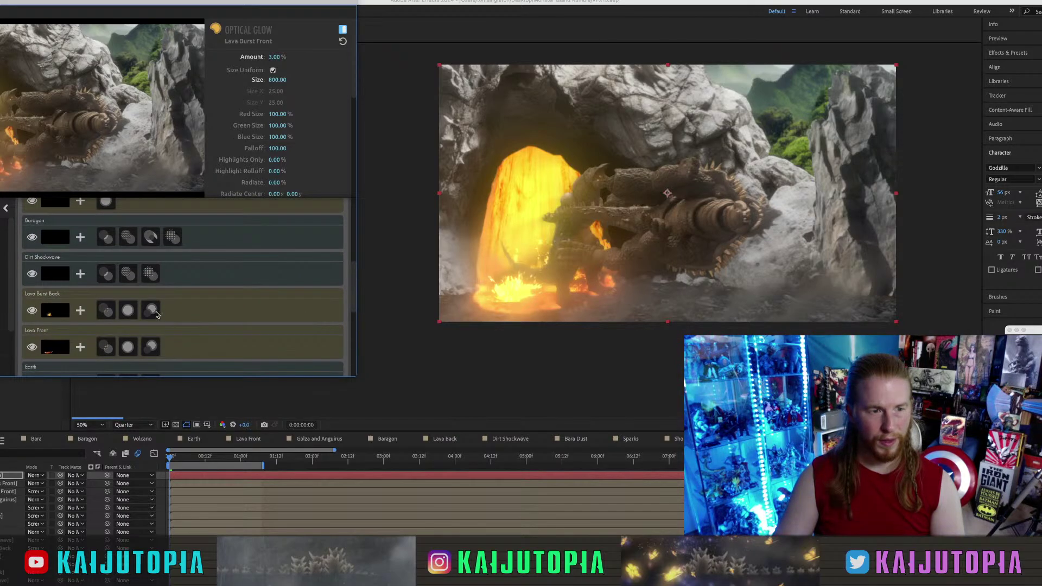
pyautogui.click(151, 309)
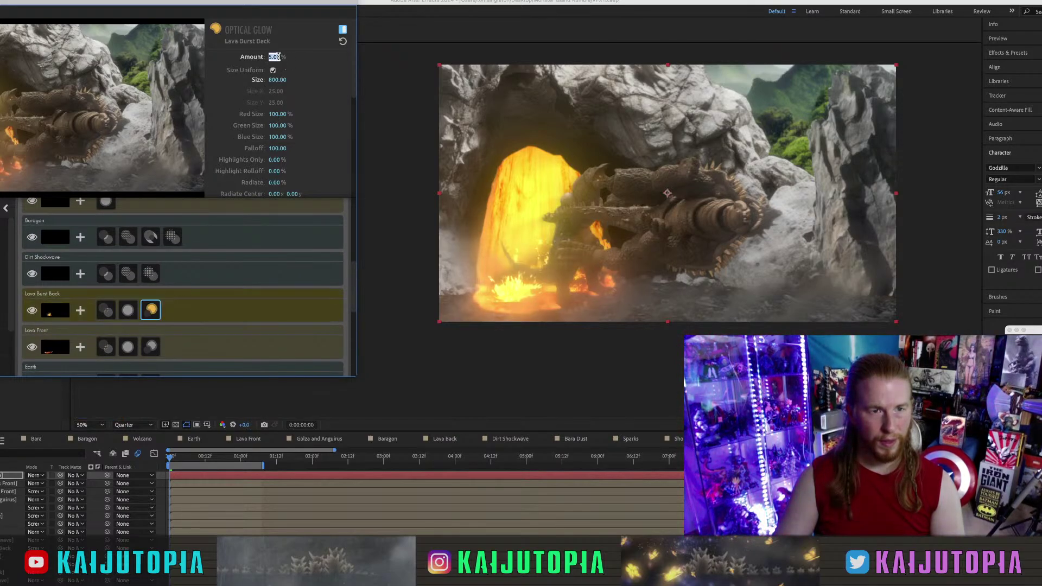
pyautogui.write('3')
pyautogui.press('Return')
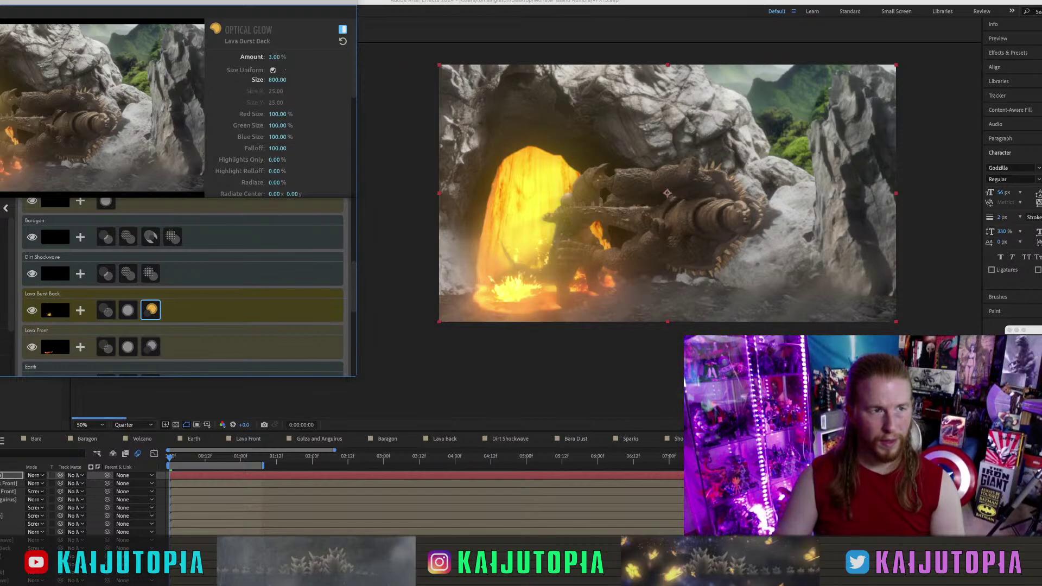
# Close the Supercomp editor, inspect the cave lava in the VFX15 frame up close, and save the project.
pyautogui.press('super+w')
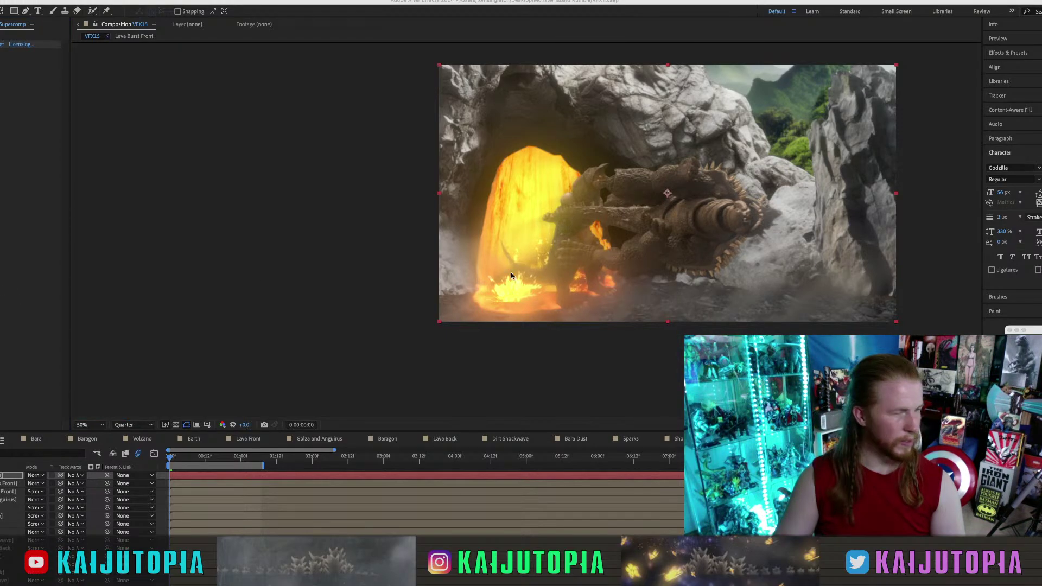
pyautogui.press('.')
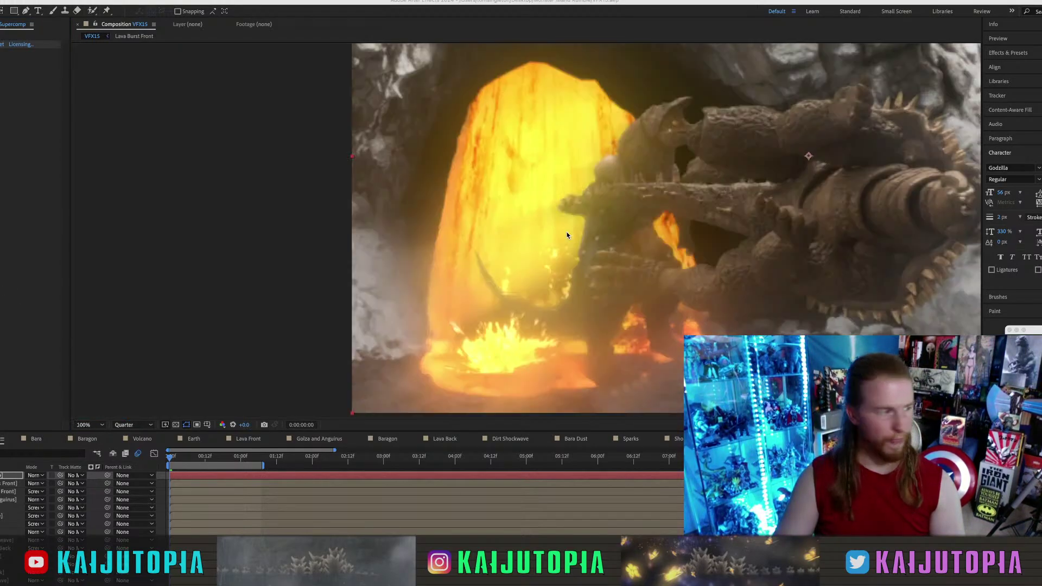
pyautogui.click(492, 225)
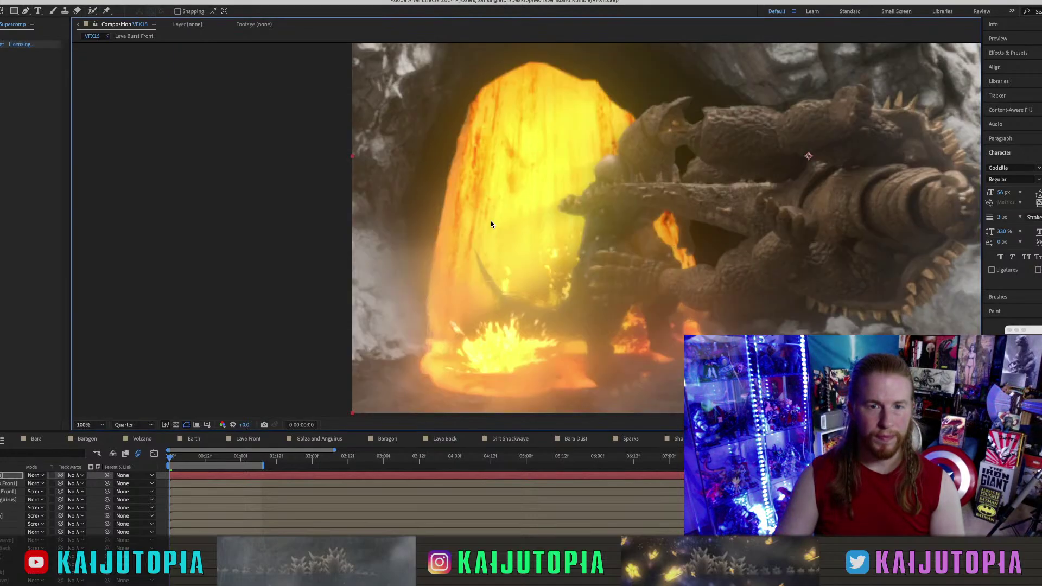
pyautogui.press(',')
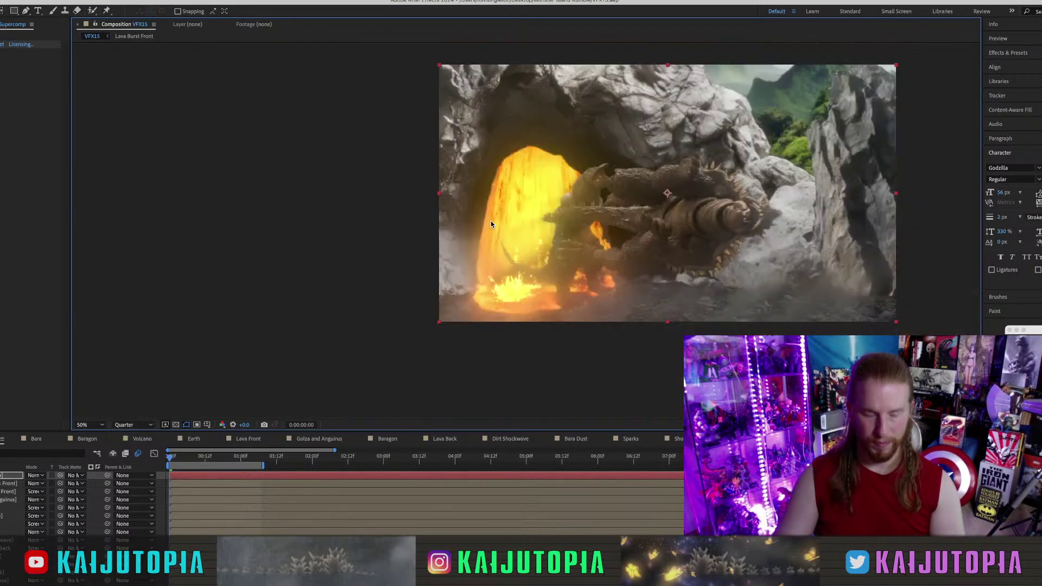
pyautogui.moveTo(491, 225); pyautogui.dragTo(355, 235)
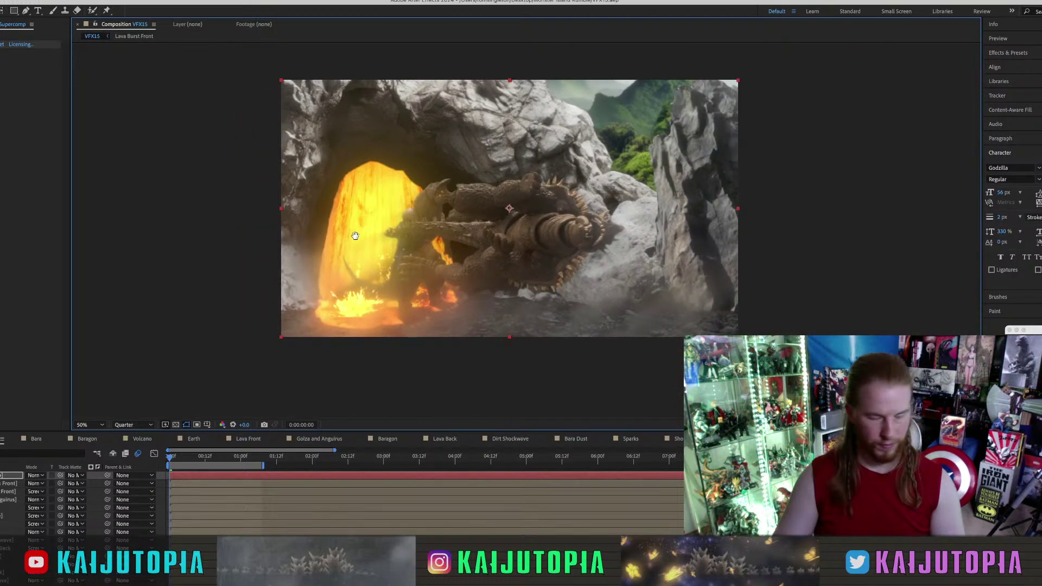
pyautogui.press('super+s')
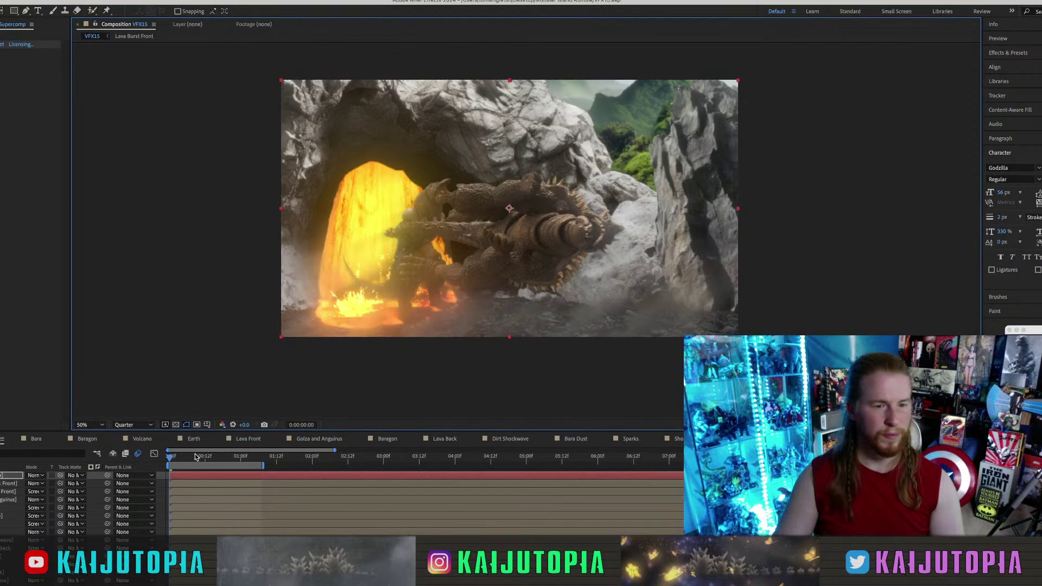
# Preview the VFX15 composition from the first frame to check both lava bursts in motion.
pyautogui.click(170, 457)
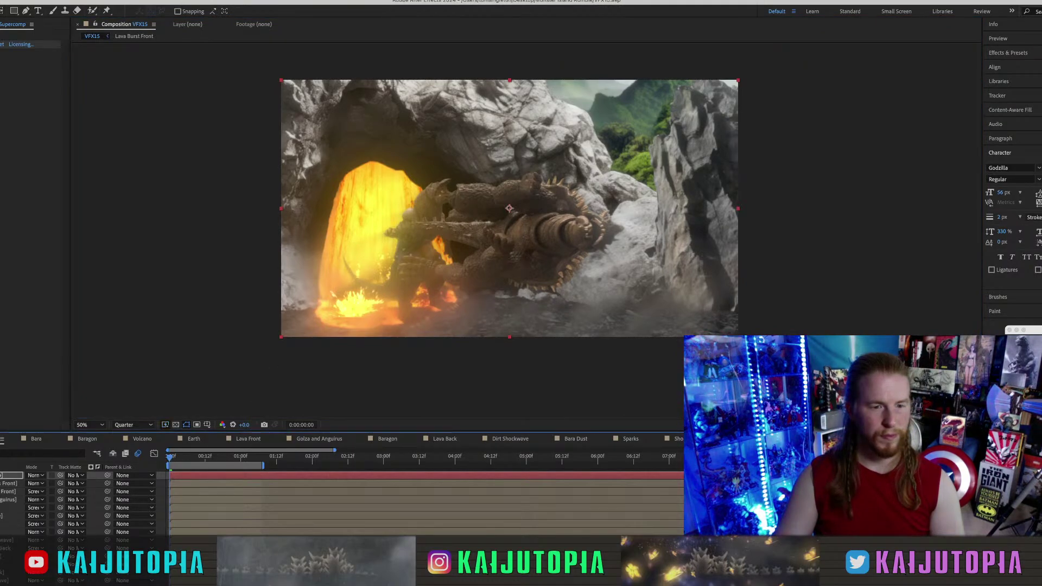
pyautogui.press('space')
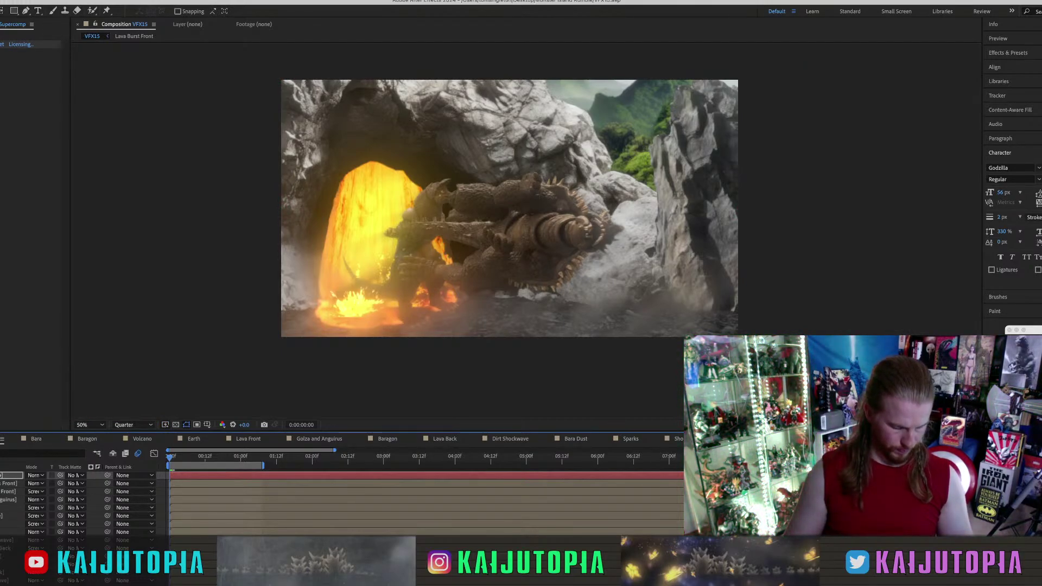
pyautogui.press('space')
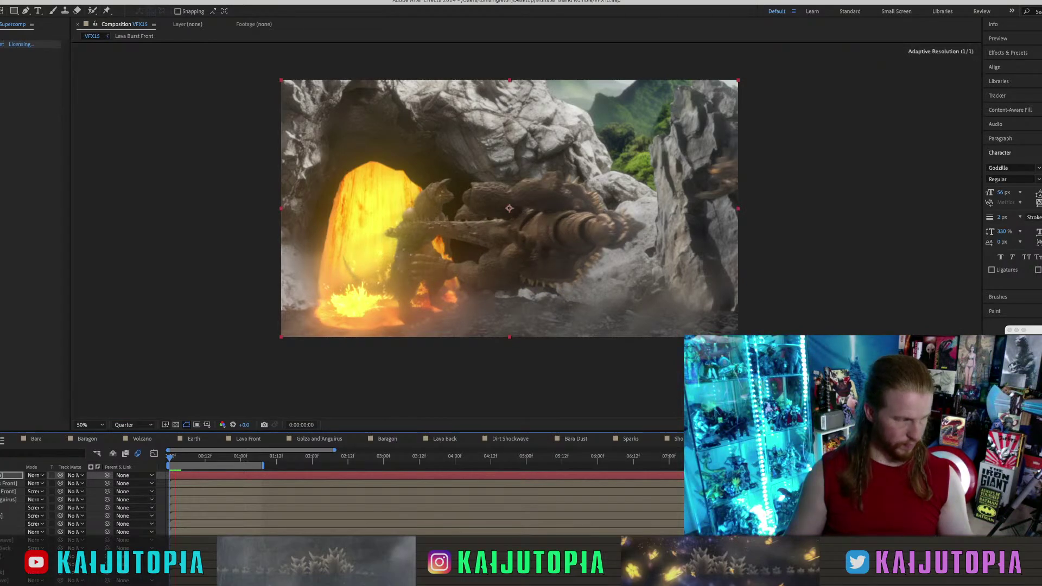
pyautogui.press('space')
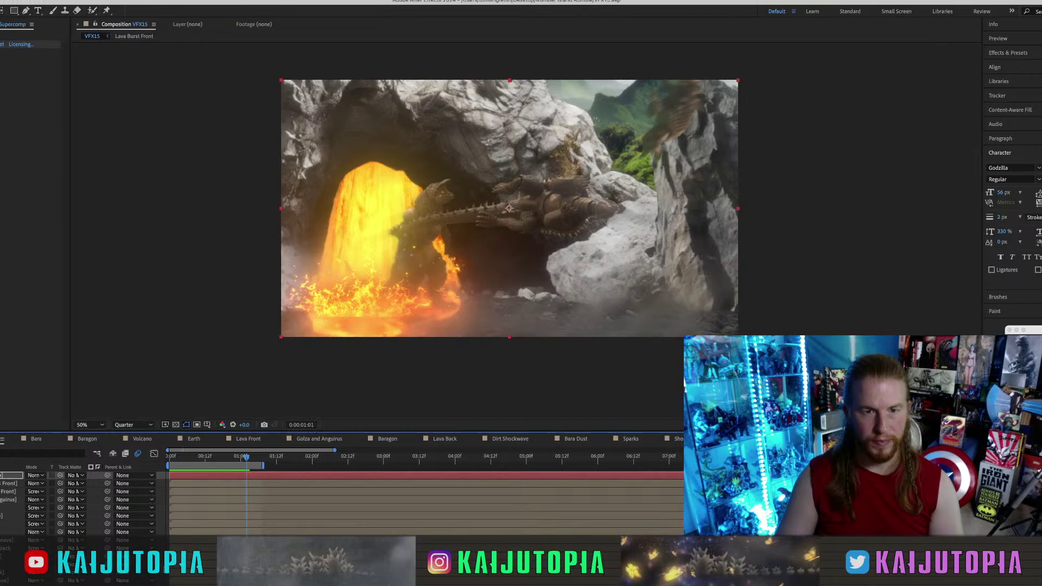
pyautogui.click(168, 457)
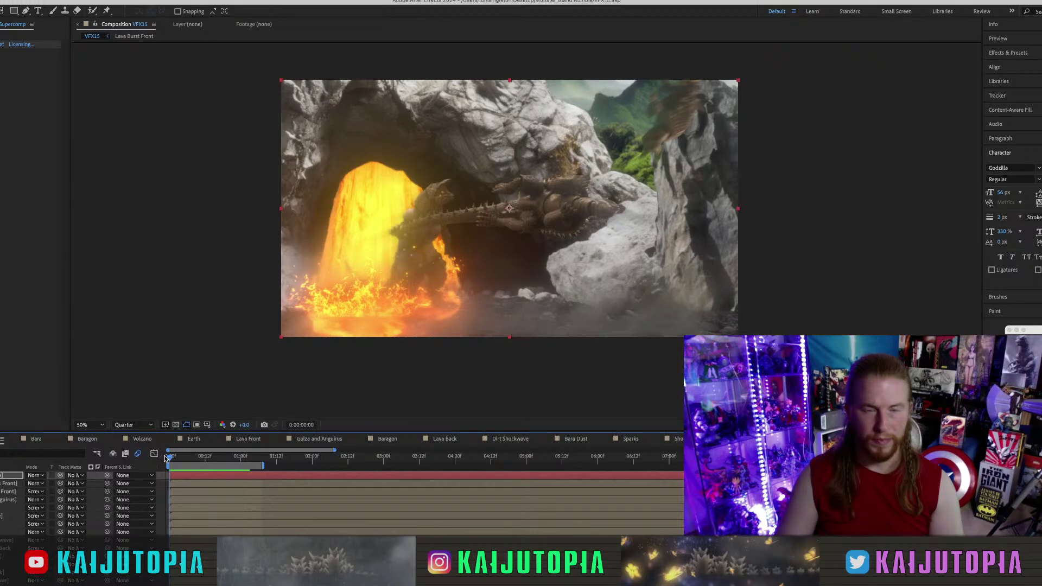
# Reopen Supercomp and delete the two effects preceding Optical Glow on Lava Burst Front.
pyautogui.doubleClick(1, 475)
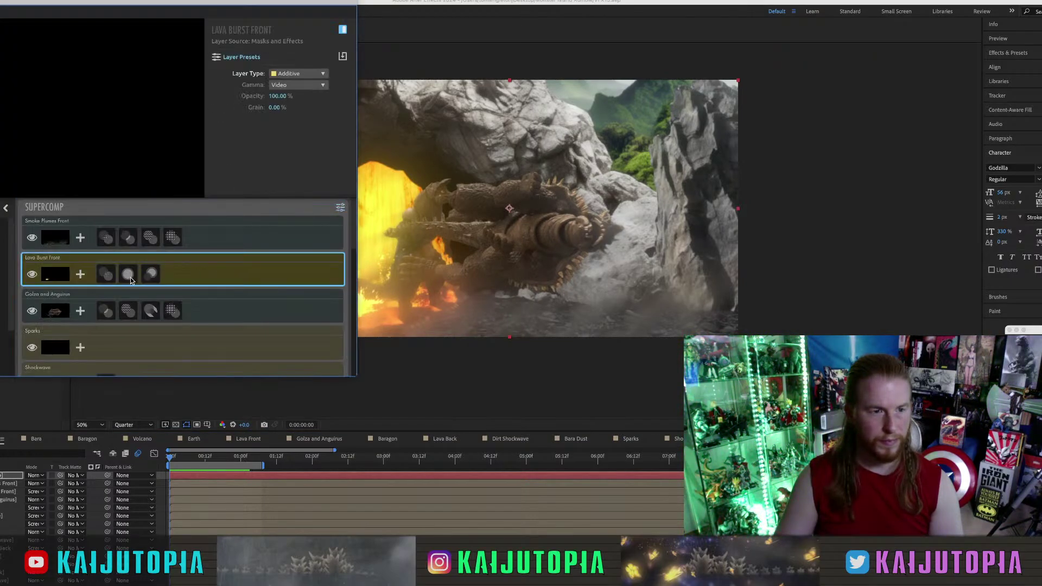
pyautogui.click(84, 277)
pyautogui.click(28, 275)
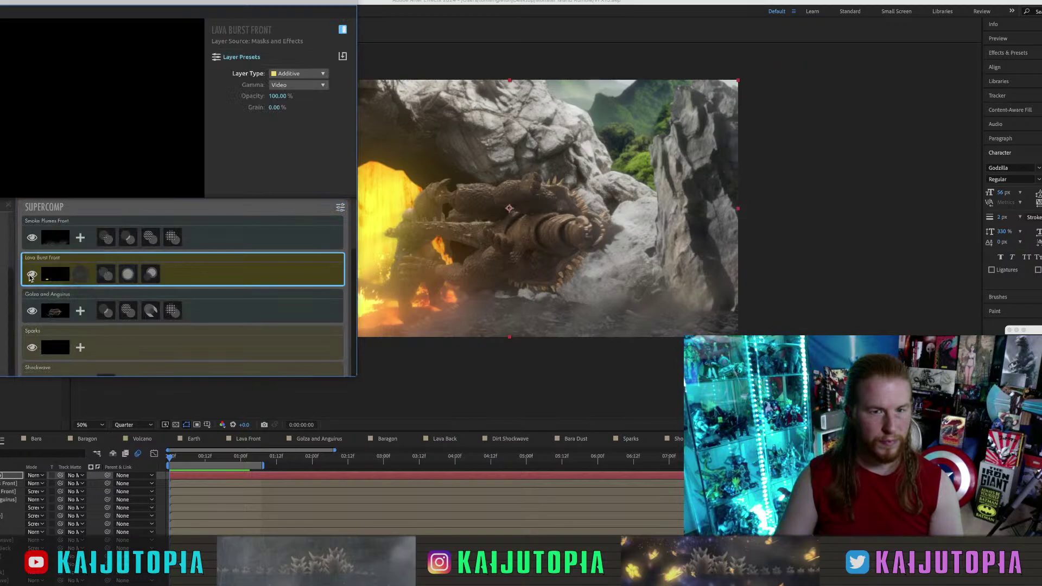
pyautogui.click(129, 276)
pyautogui.press('Delete')
pyautogui.press('Delete')
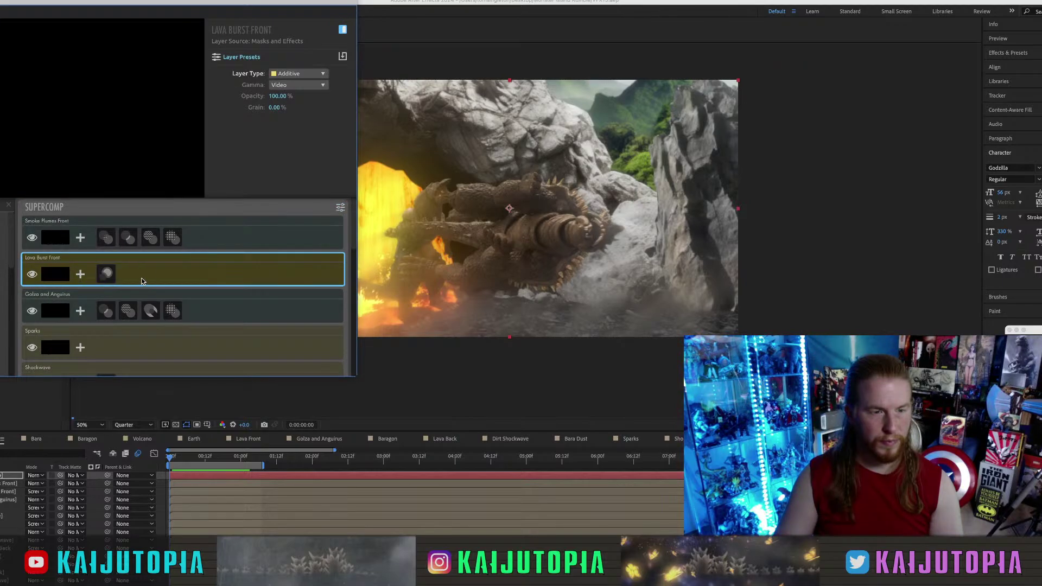
# Set the Optical Glow amount on Lava Burst Front to 2%.
pyautogui.click(108, 276)
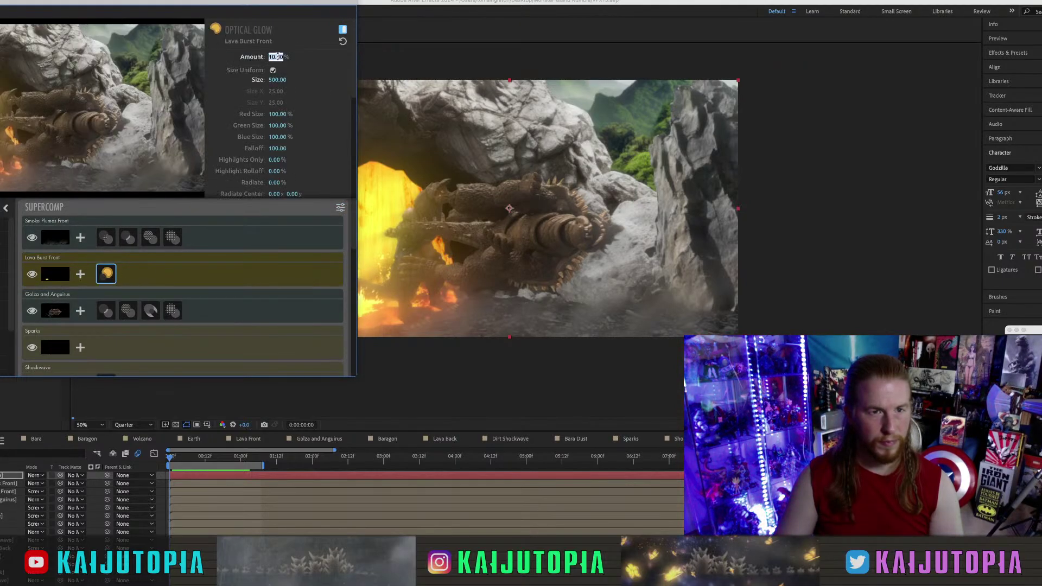
pyautogui.write('2')
pyautogui.press('Return')
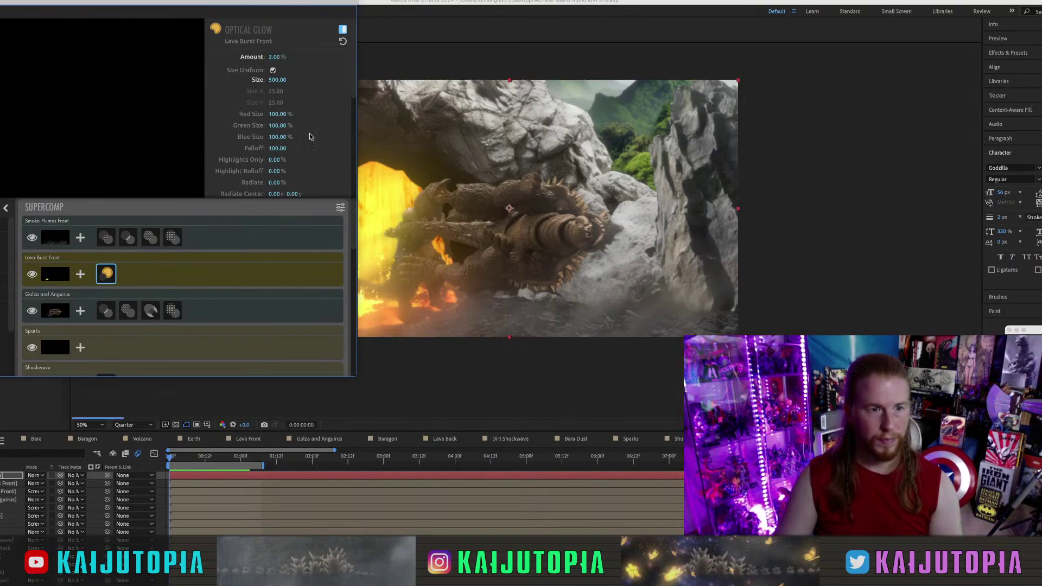
pyautogui.moveTo(422, 180); pyautogui.dragTo(521, 184)
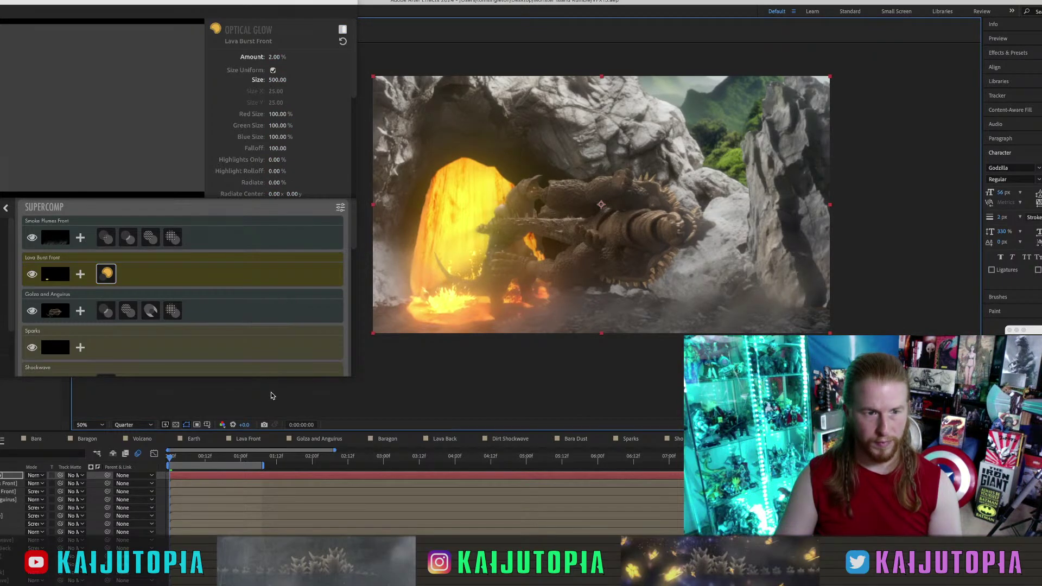
# At 0:00:01:03 in VFX15, open the Lava Burst Front precomp and shift its lava footage slightly lower by raising the Y position.
pyautogui.click(253, 458)
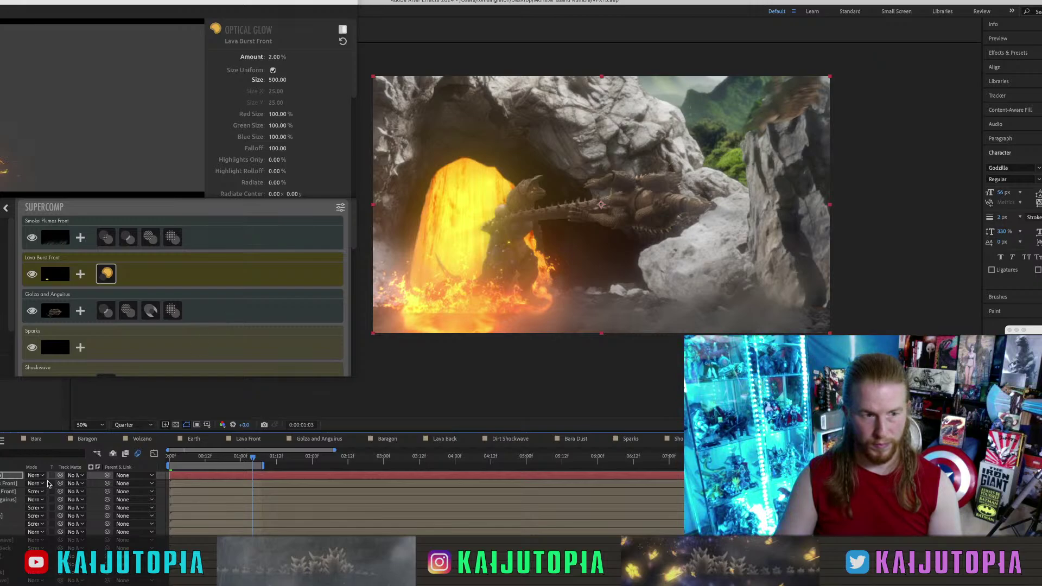
pyautogui.doubleClick(7, 493)
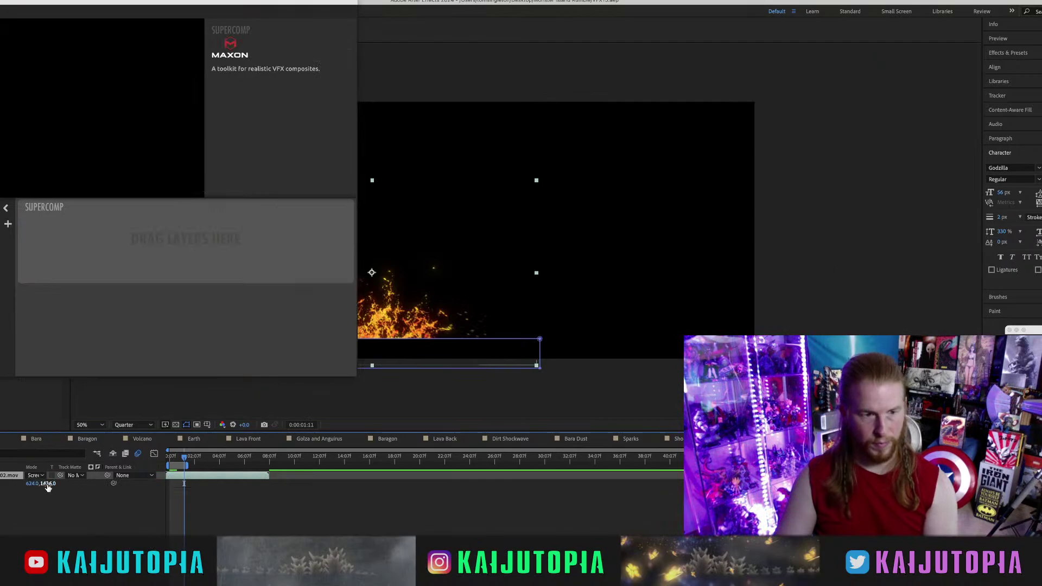
pyautogui.moveTo(48, 487); pyautogui.dragTo(92, 487)
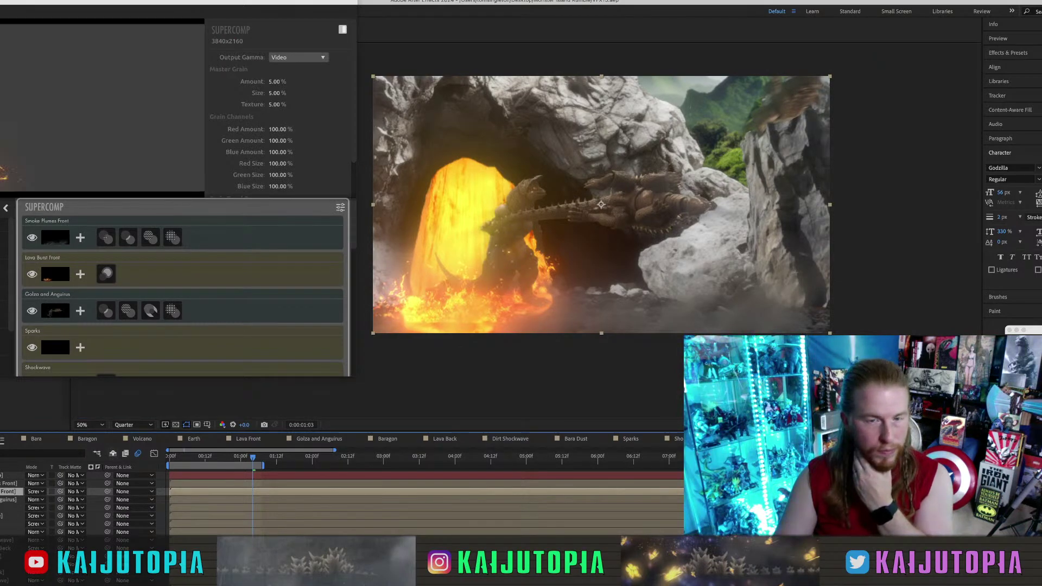
# Check the Golza and Anguirus precomp, and remove the subtract mask from the lava footage in Lava Burst Front before returning to VFX15.
pyautogui.doubleClick(8, 500)
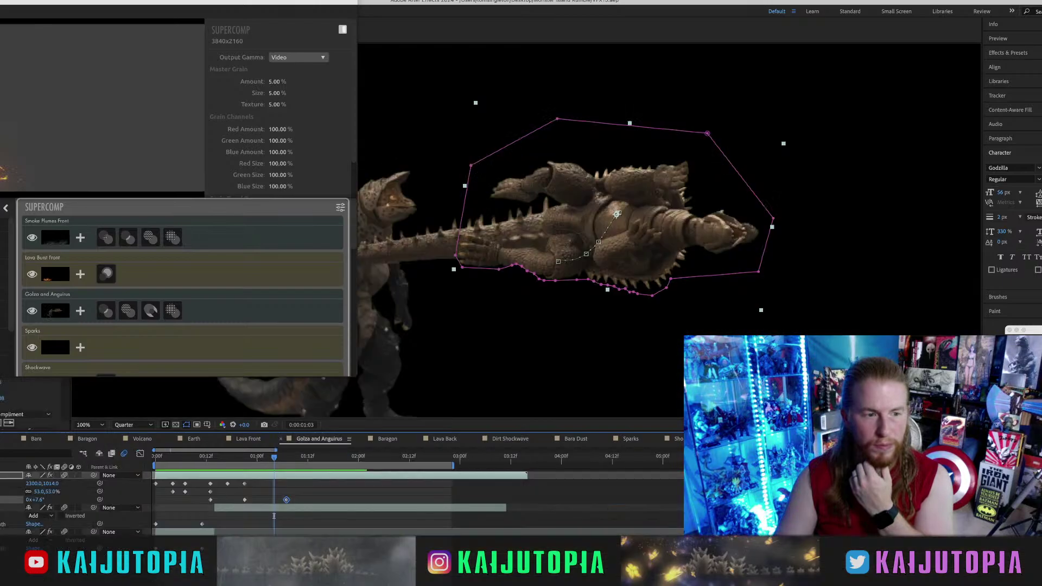
pyautogui.click(5, 439)
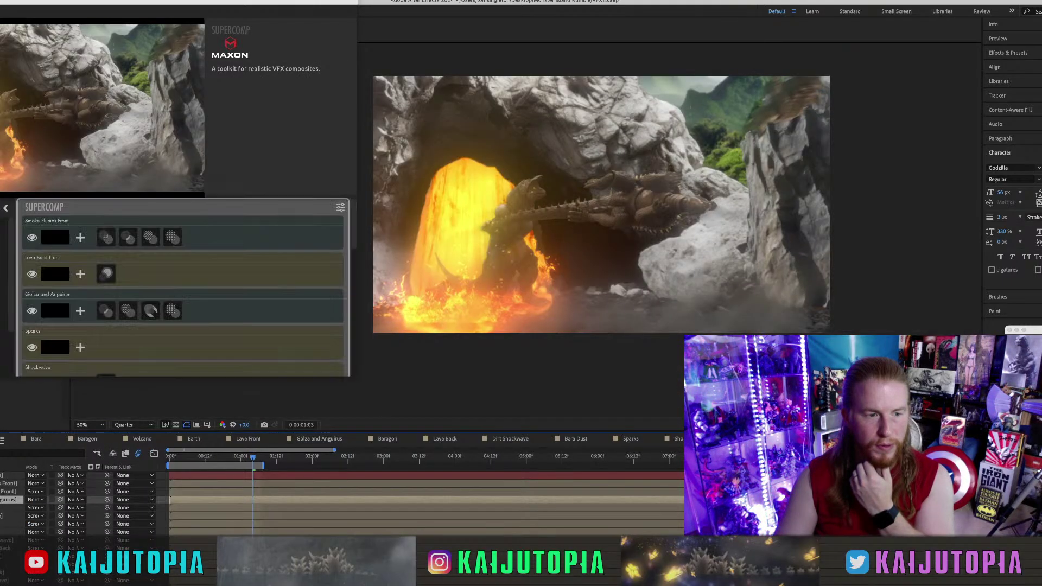
pyautogui.doubleClick(10, 491)
pyautogui.press('m')
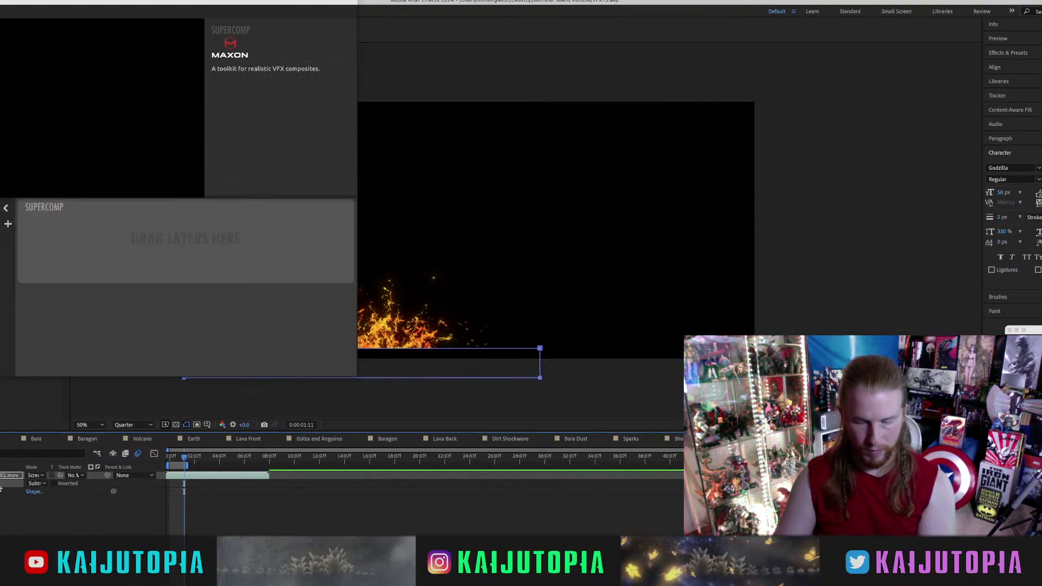
pyautogui.press('m')
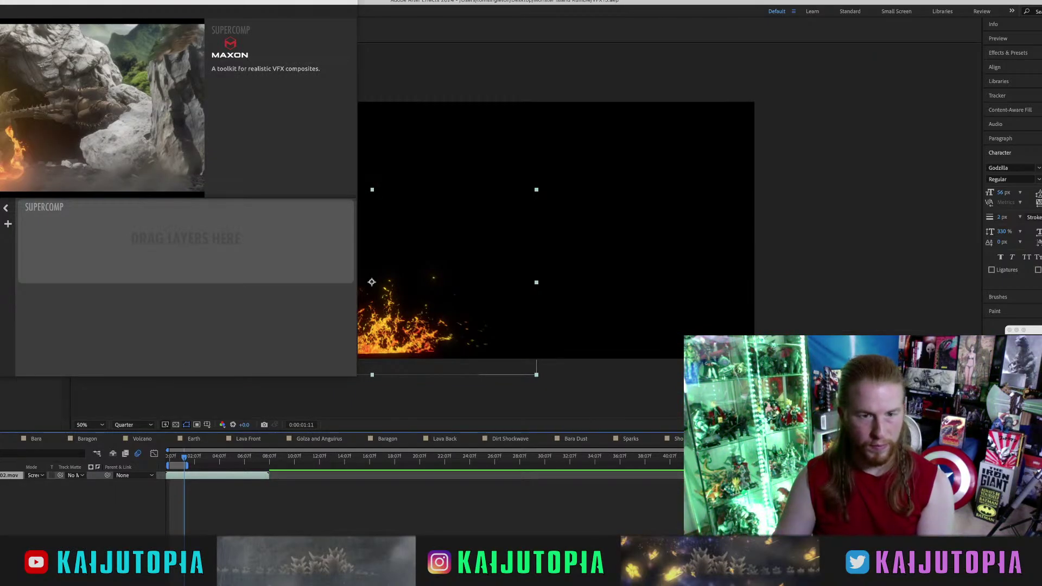
pyautogui.click(6, 438)
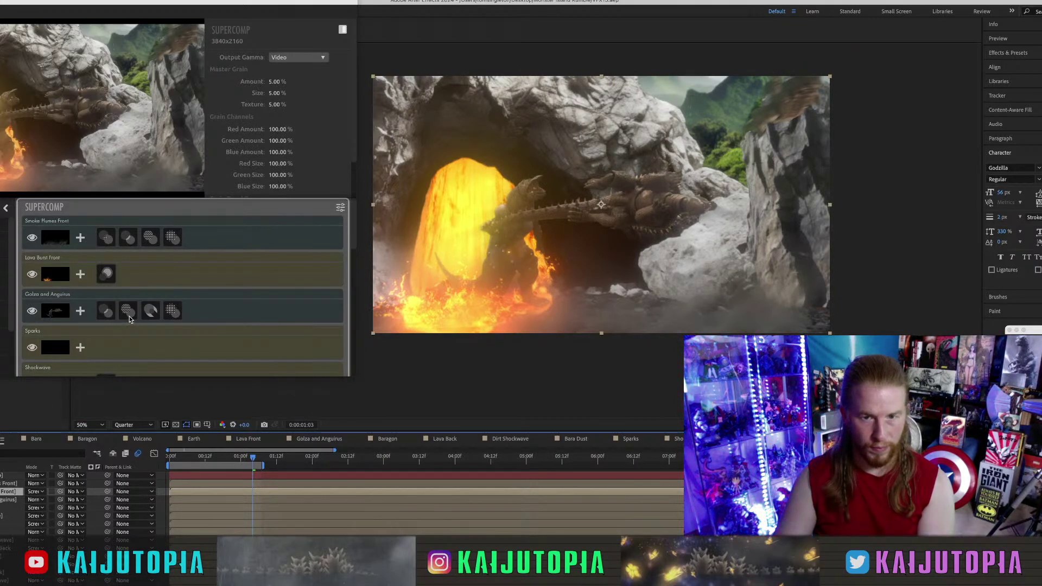
# Delete Core Matte and the effect before it from Lava Burst Back in Supercomp, and select its Optical Glow.
pyautogui.scroll(-4, 150, 265)
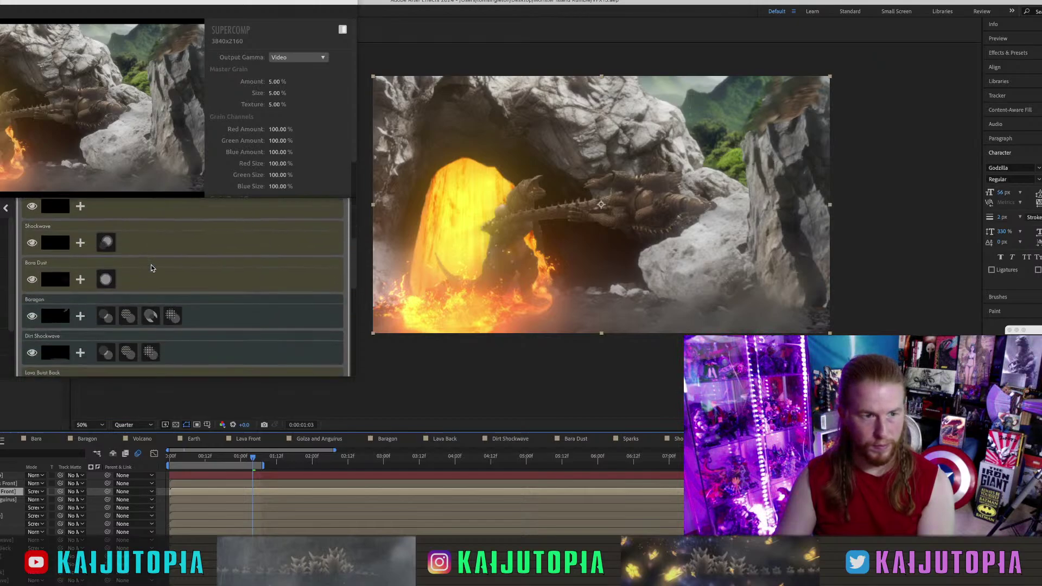
pyautogui.scroll(-4, 160, 274)
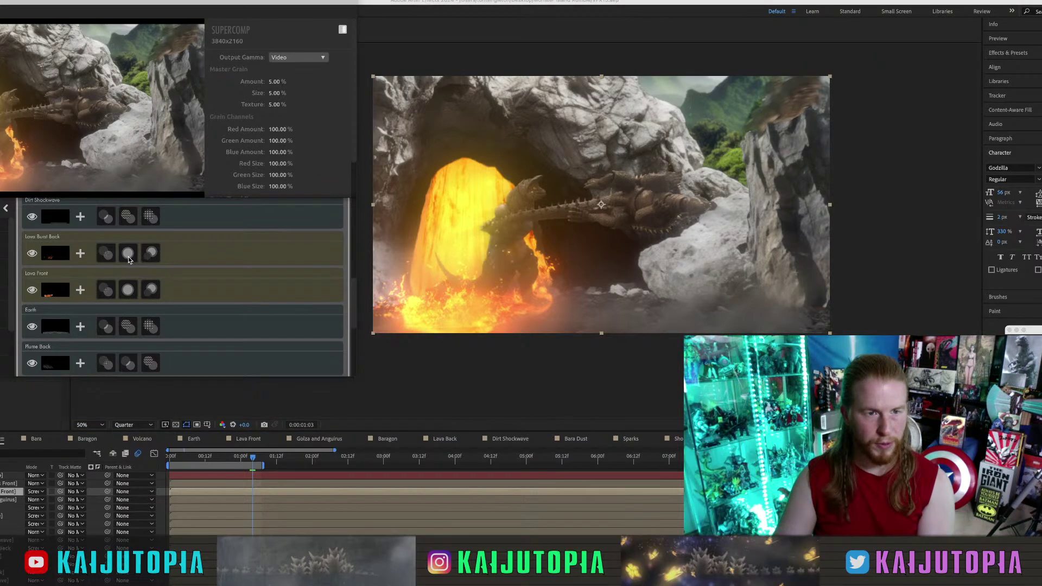
pyautogui.click(128, 253)
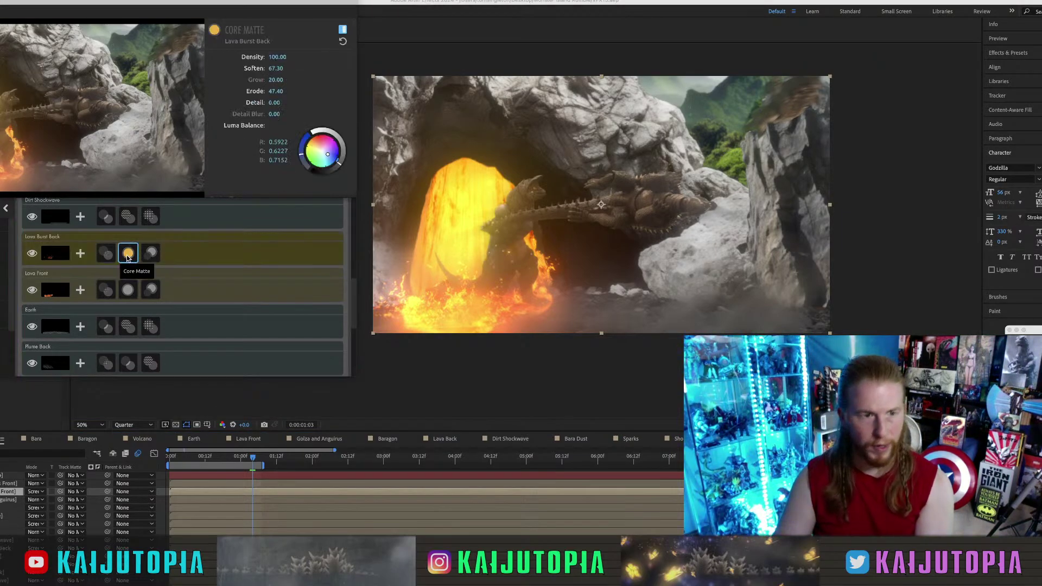
pyautogui.press('Delete')
pyautogui.click(108, 255)
pyautogui.press('Delete')
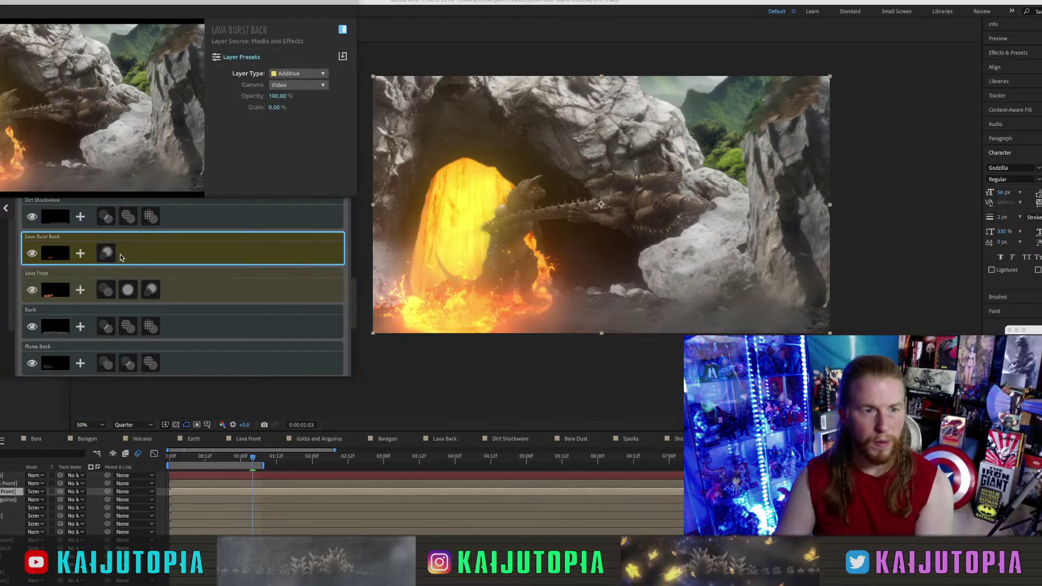
pyautogui.click(107, 253)
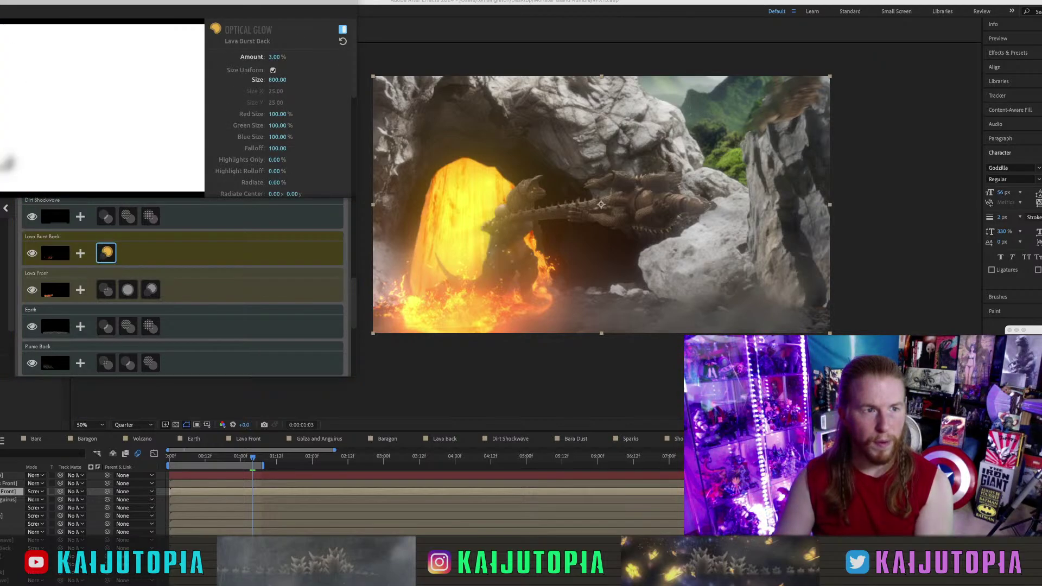
# Leave Supercomp, deselect all layers in VFX15, and save the project.
pyautogui.press('Escape')
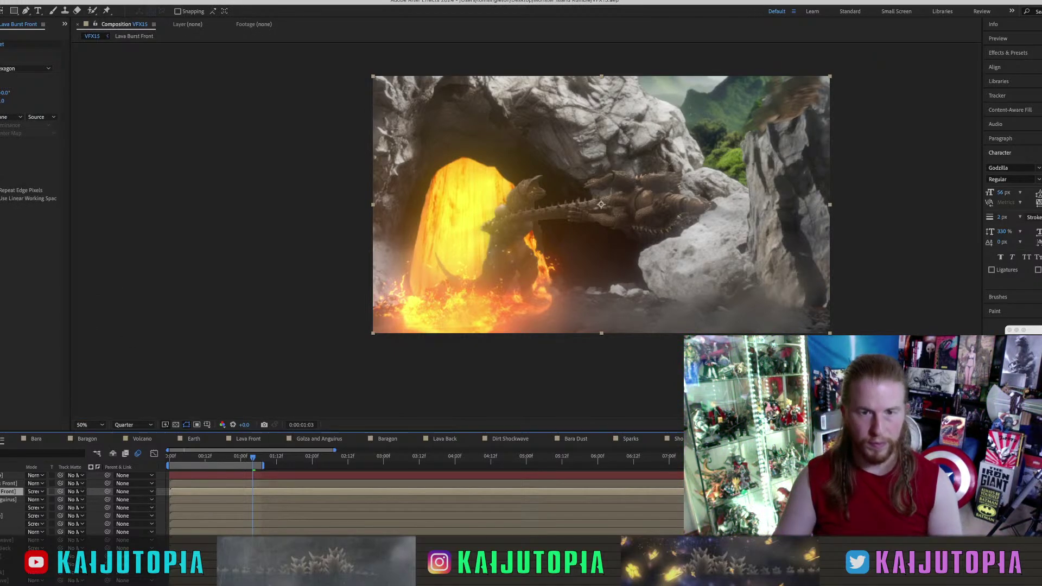
pyautogui.press('F2')
pyautogui.press('super+s')
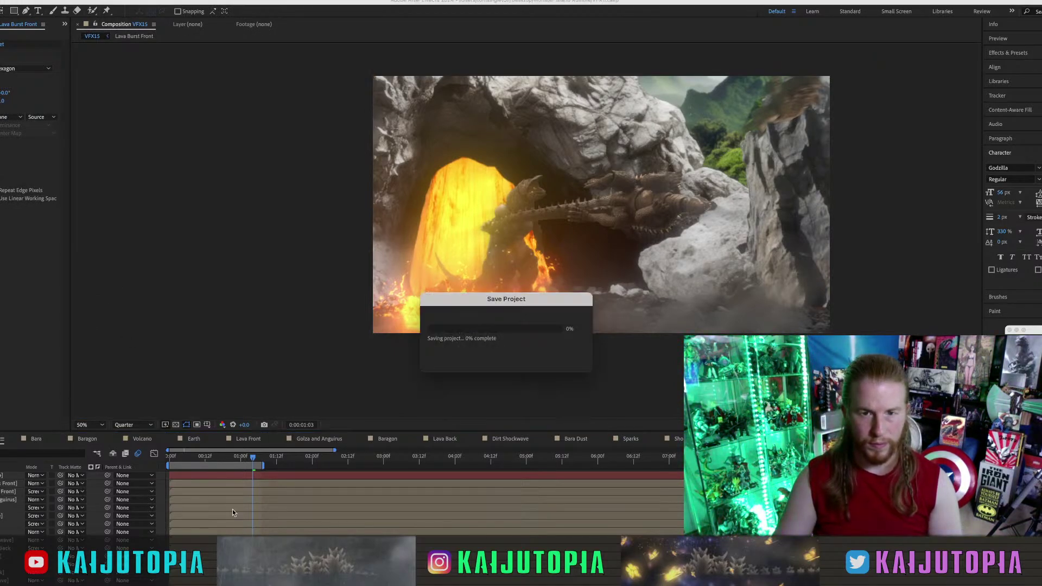
# Preview VFX15 from the start to review the lava bursts after the Supercomp changes.
pyautogui.moveTo(178, 461); pyautogui.dragTo(170, 462)
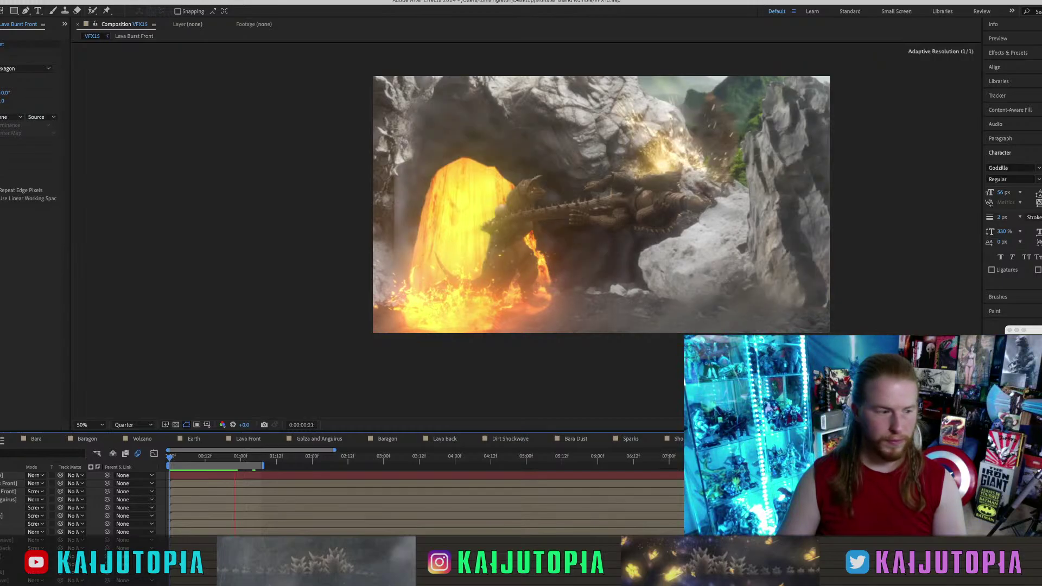
pyautogui.press('space')
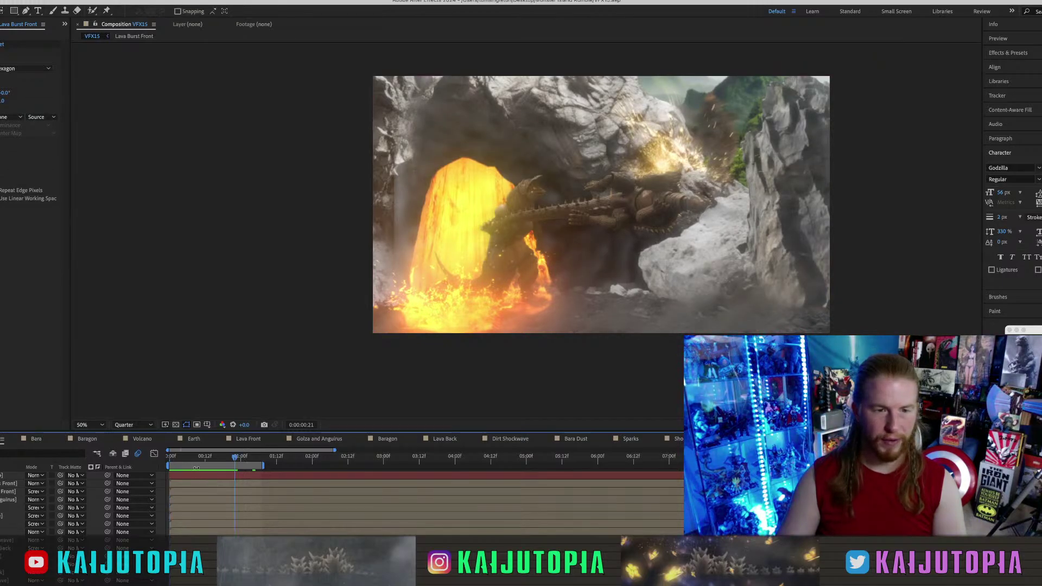
pyautogui.click(177, 459)
pyautogui.press('space')
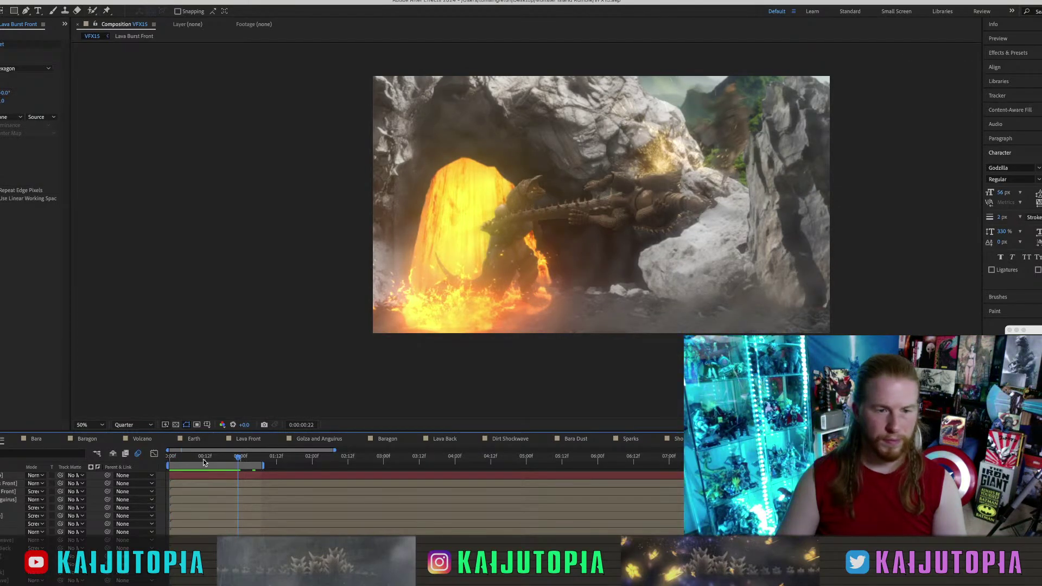
# Scrub and replay the opening of VFX15 from the first frame to examine how the lava bursts blend with the fight.
pyautogui.moveTo(211, 457); pyautogui.dragTo(200, 458)
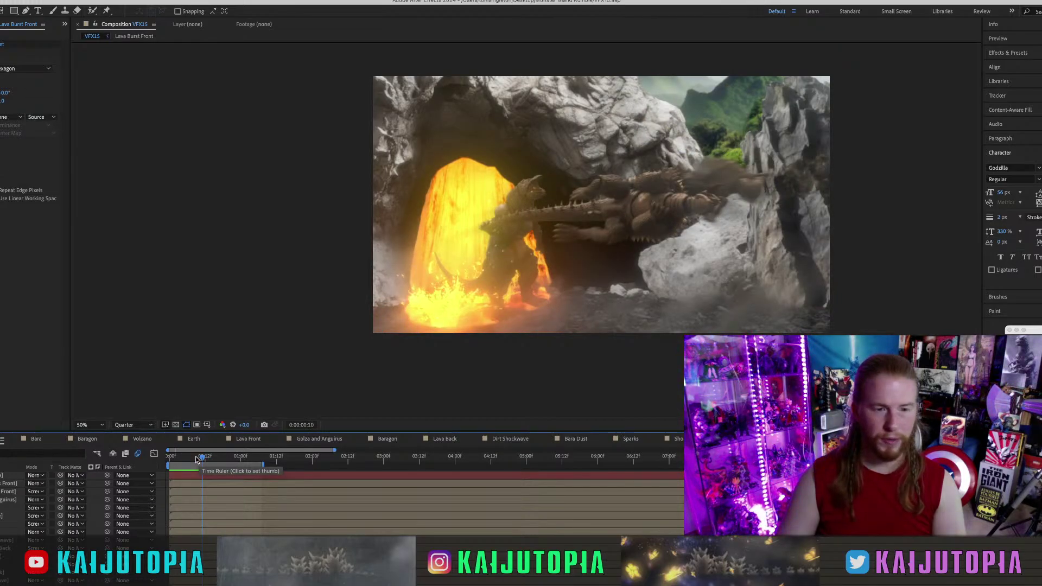
pyautogui.moveTo(197, 459); pyautogui.dragTo(167, 461)
pyautogui.press('space')
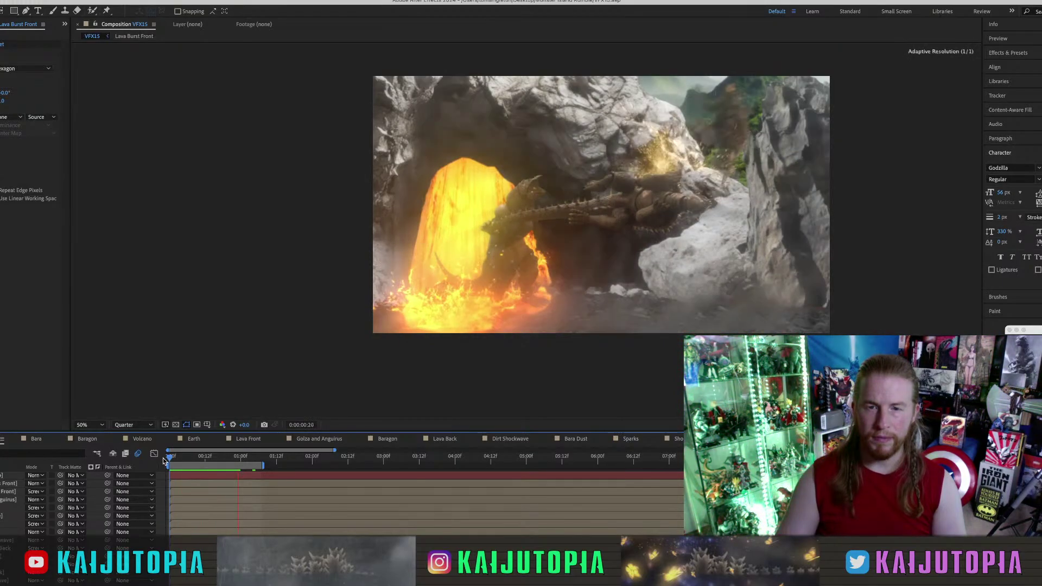
pyautogui.press('space')
pyautogui.moveTo(190, 458); pyautogui.dragTo(161, 459)
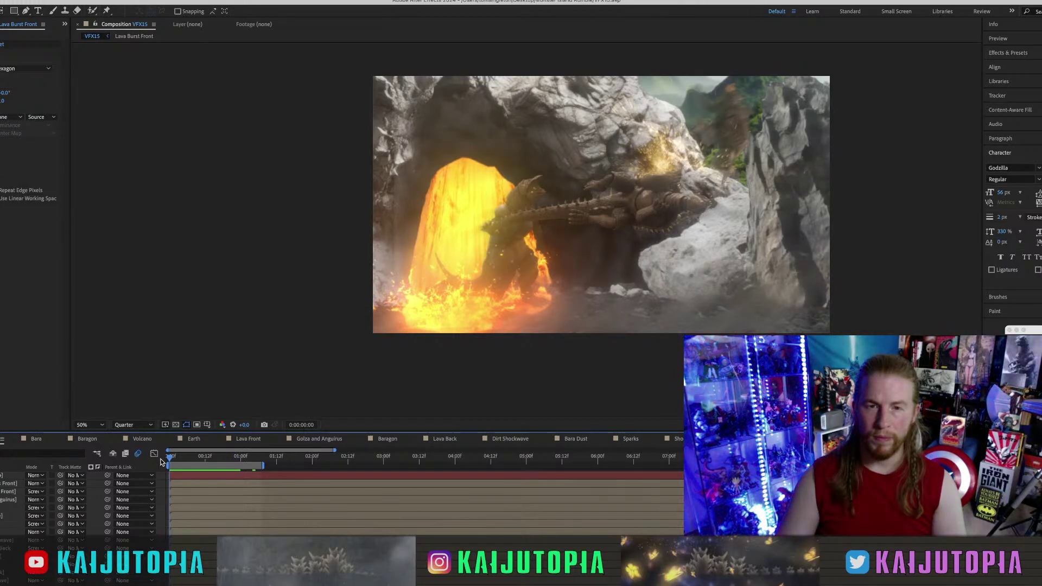
pyautogui.click(181, 461)
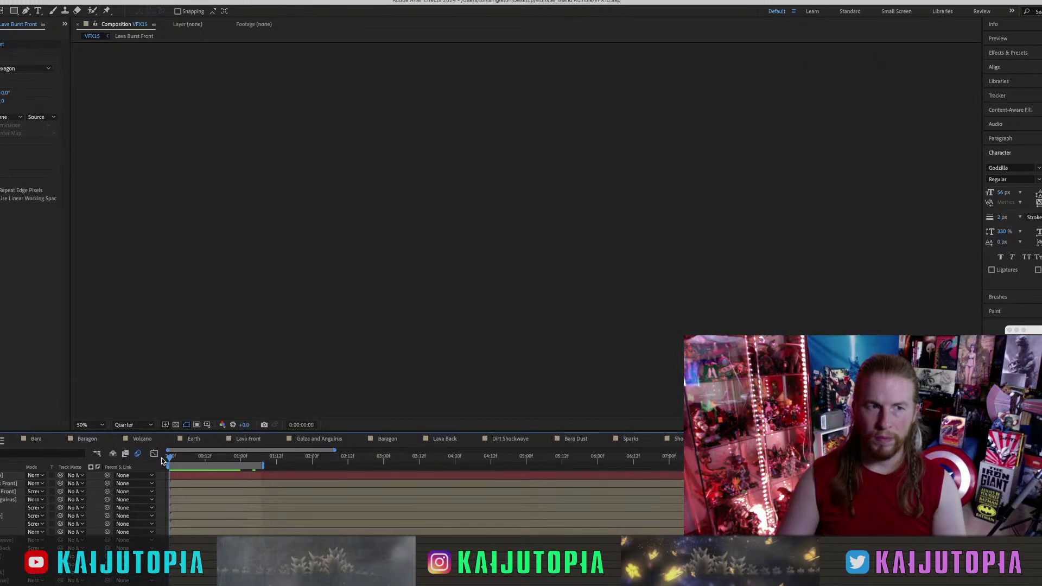
pyautogui.press('space')
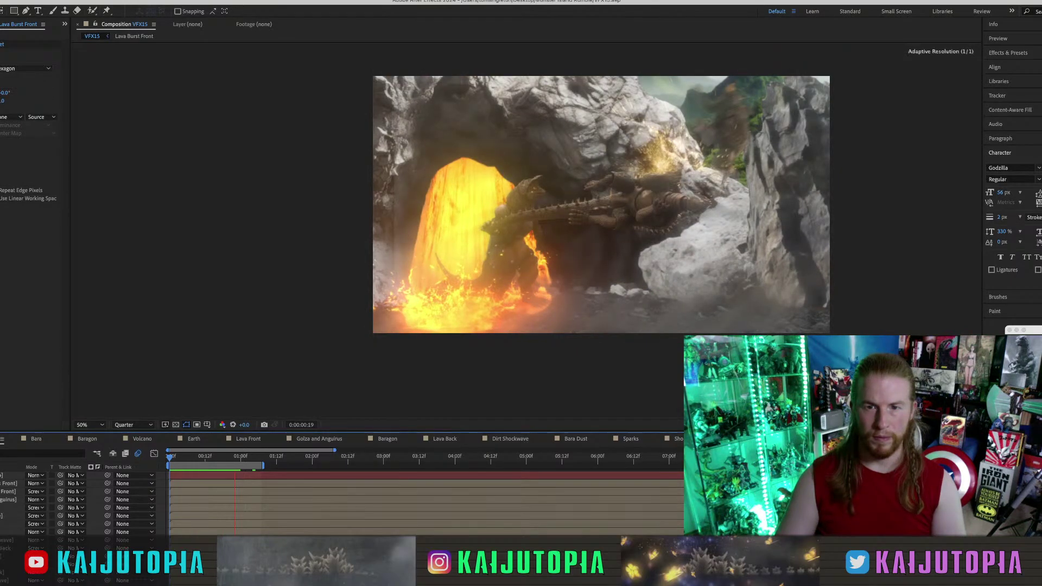
pyautogui.press('space')
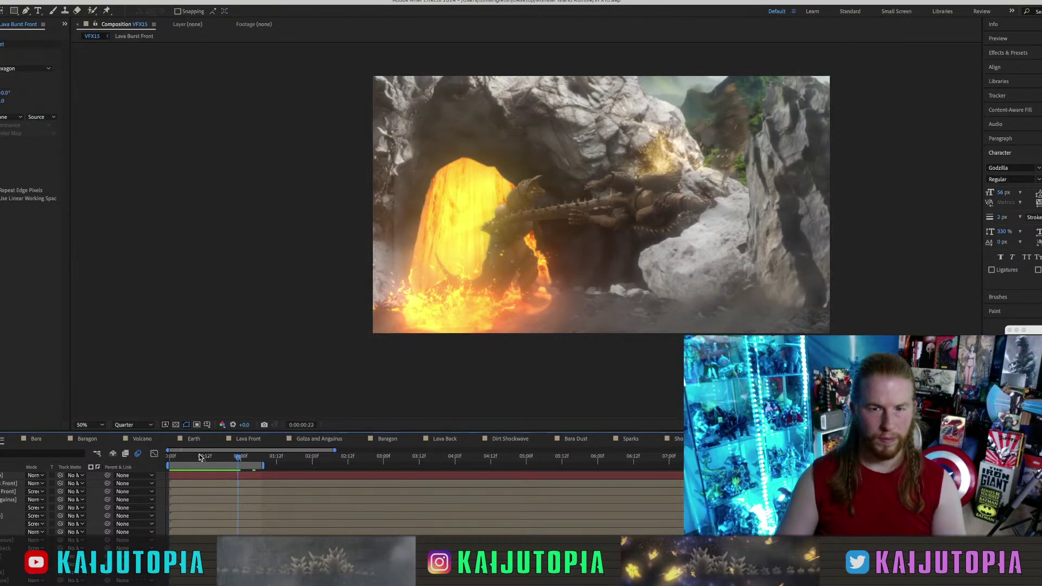
# Open the Supercomp interface, select its Dirt Shockwave layer, and check the composite up to 0:00:01:00.
pyautogui.click(206, 456)
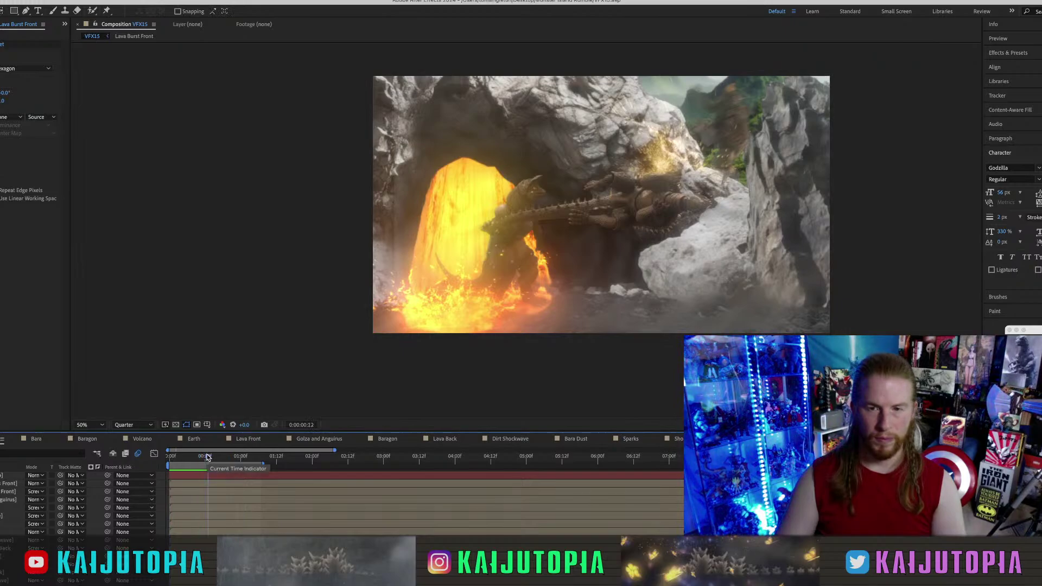
pyautogui.click(11, 475)
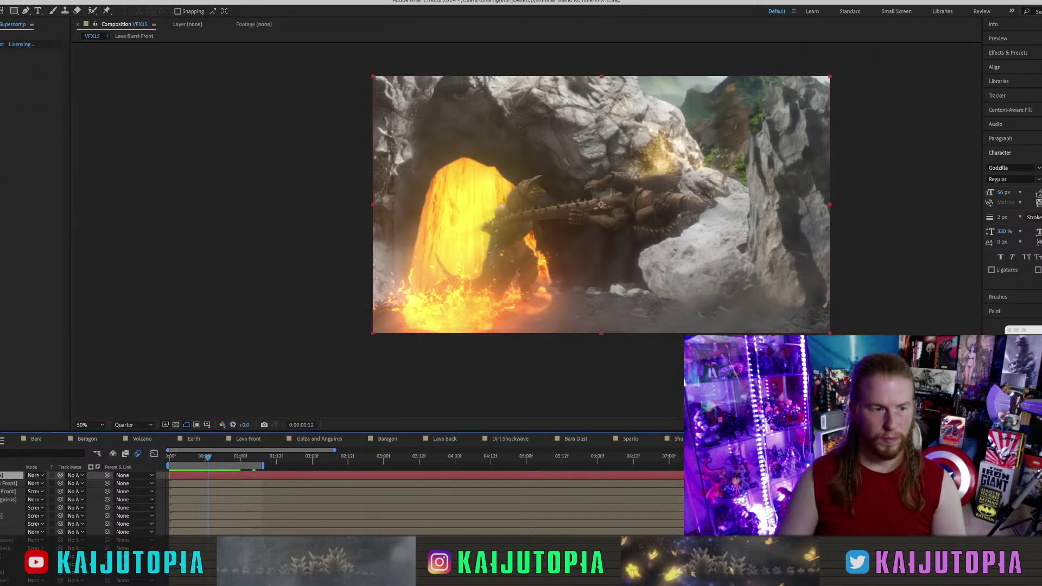
pyautogui.click(2, 55)
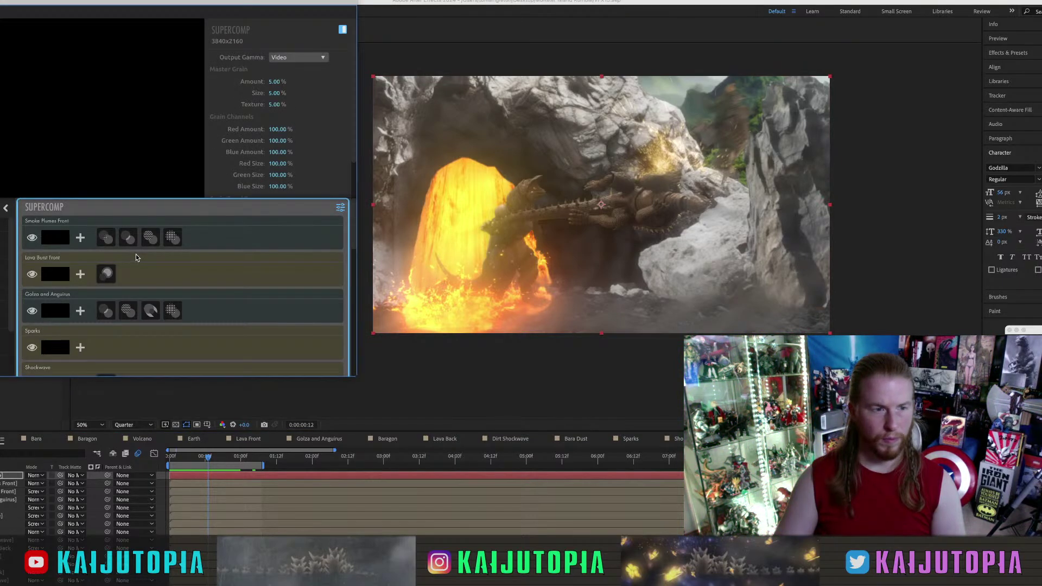
pyautogui.scroll(-6, 135, 257)
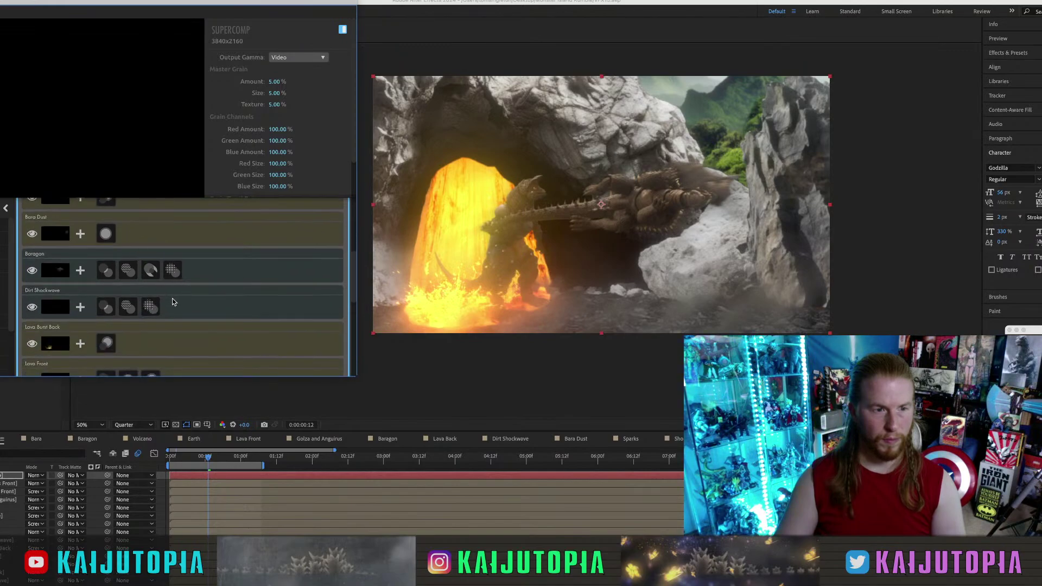
pyautogui.click(180, 308)
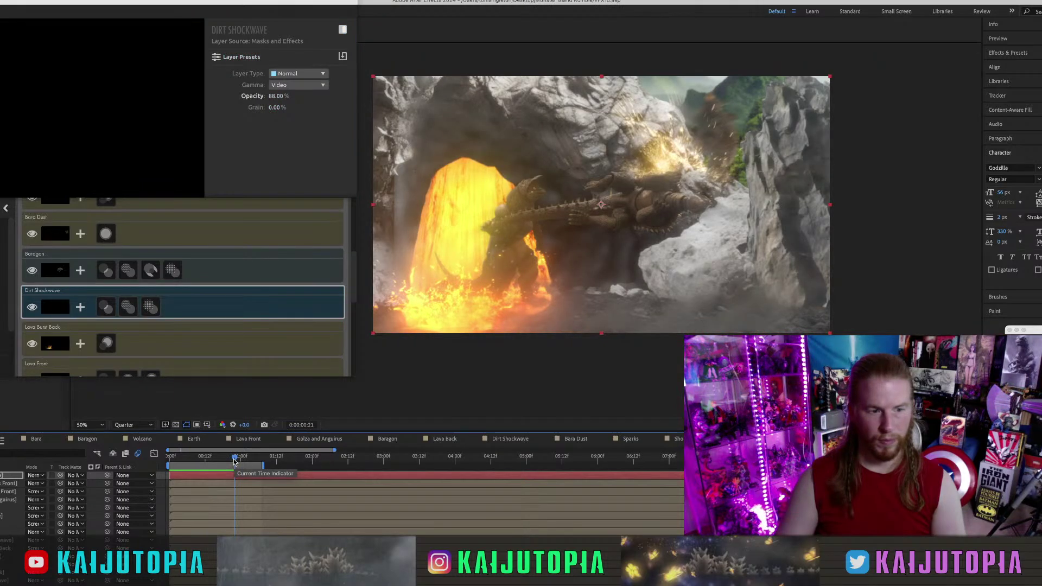
pyautogui.moveTo(234, 461); pyautogui.dragTo(243, 461)
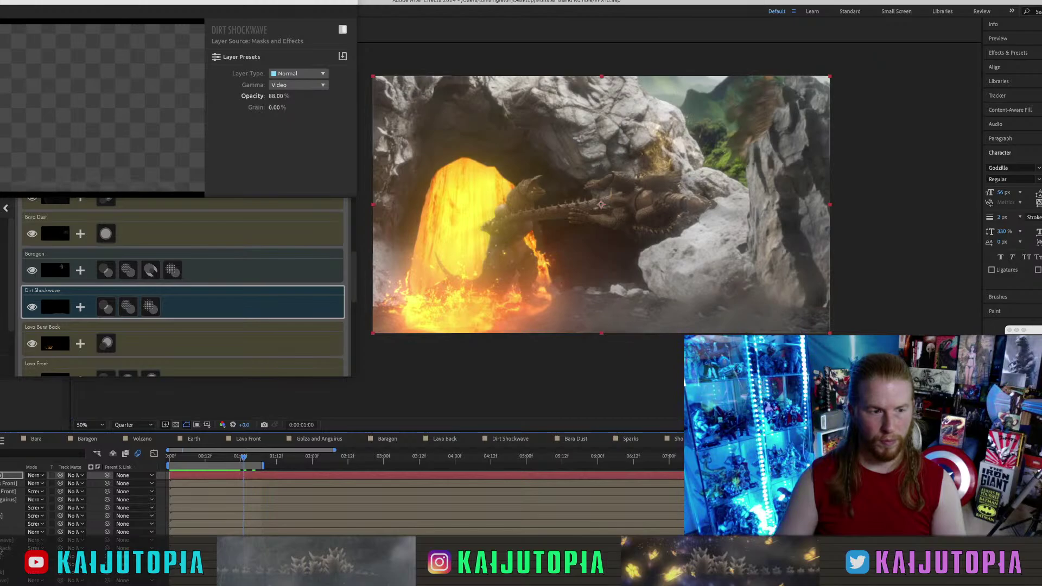
# Scale the shockwave footage in the Dirt Shockwave precomp to 172%, move it slightly upward, and return to VFX15.
pyautogui.click(8, 540)
pyautogui.doubleClick(8, 540)
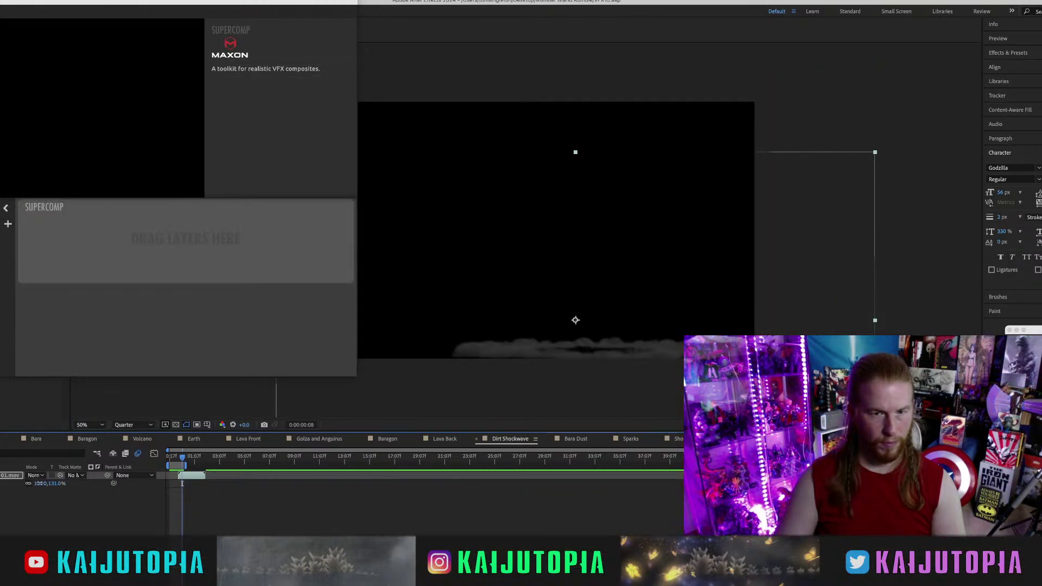
pyautogui.moveTo(40, 483); pyautogui.dragTo(59, 483)
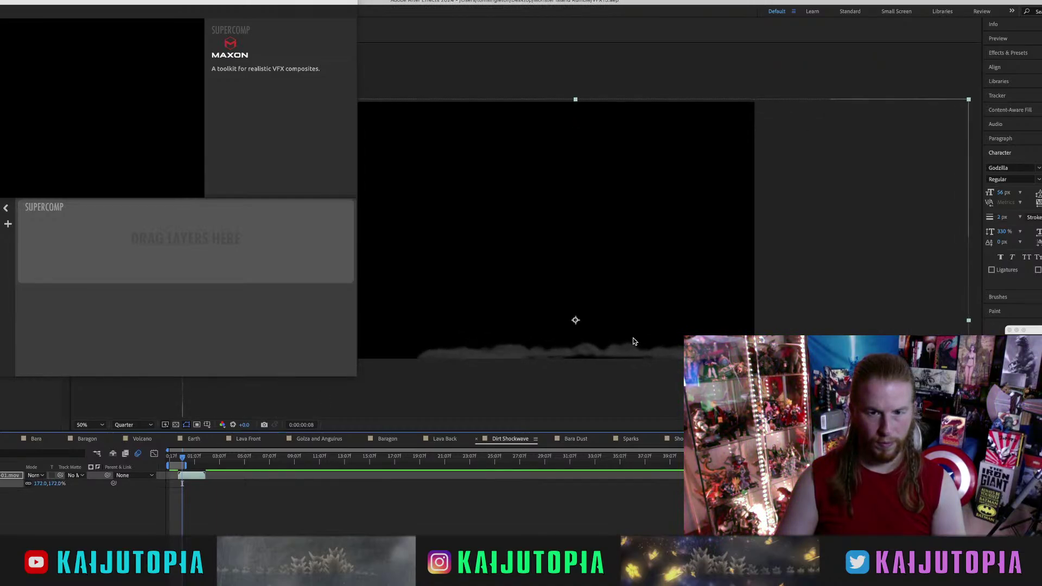
pyautogui.moveTo(632, 341); pyautogui.dragTo(636, 320)
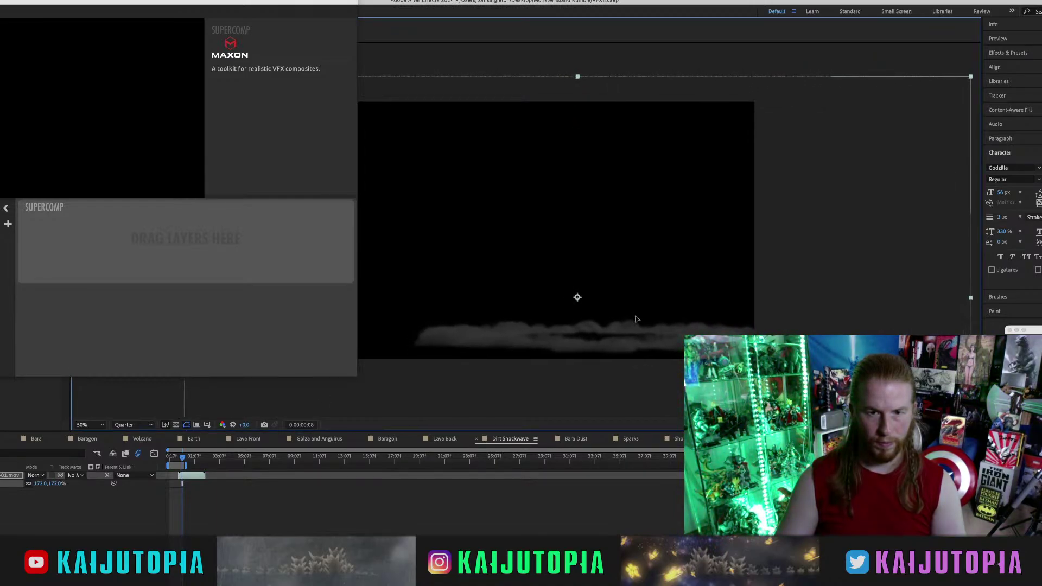
pyautogui.click(6, 439)
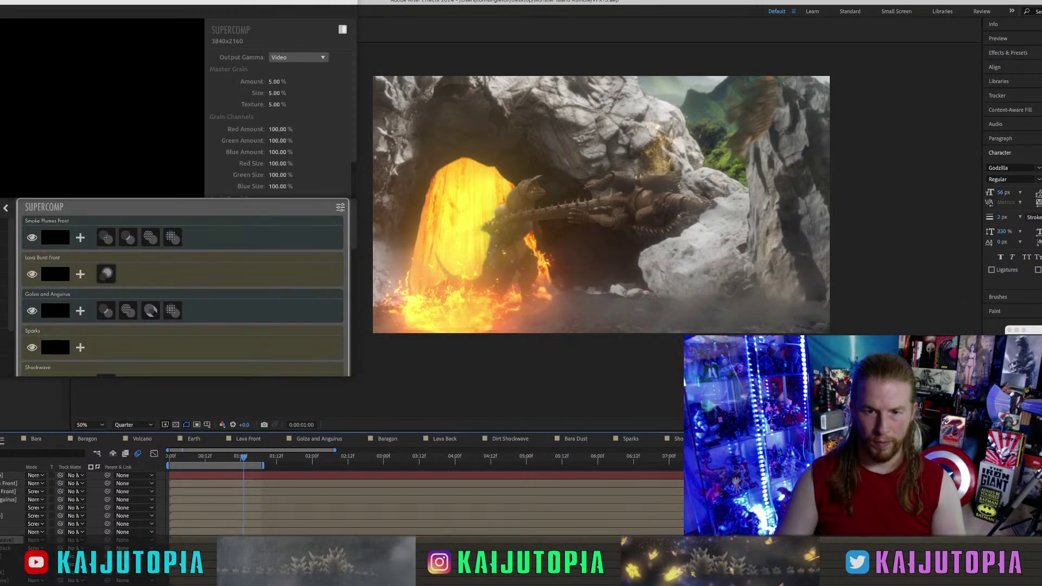
# Close the Supercomp interface and scrub VFX15 from 0:00:00:19 to 0:00:01:06 to check the dirt shockwave's placement.
pyautogui.click(229, 458)
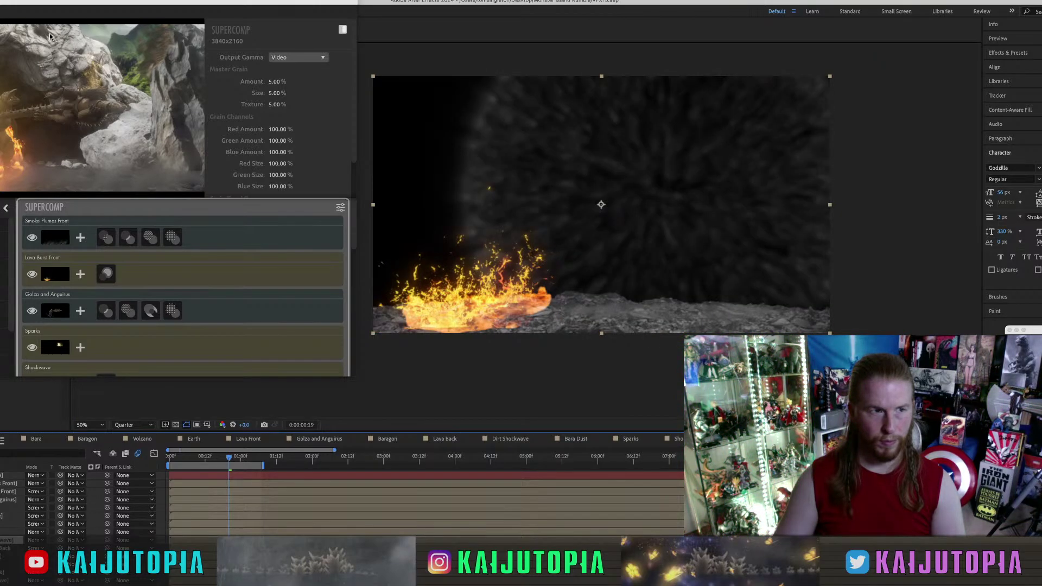
pyautogui.click(260, 388)
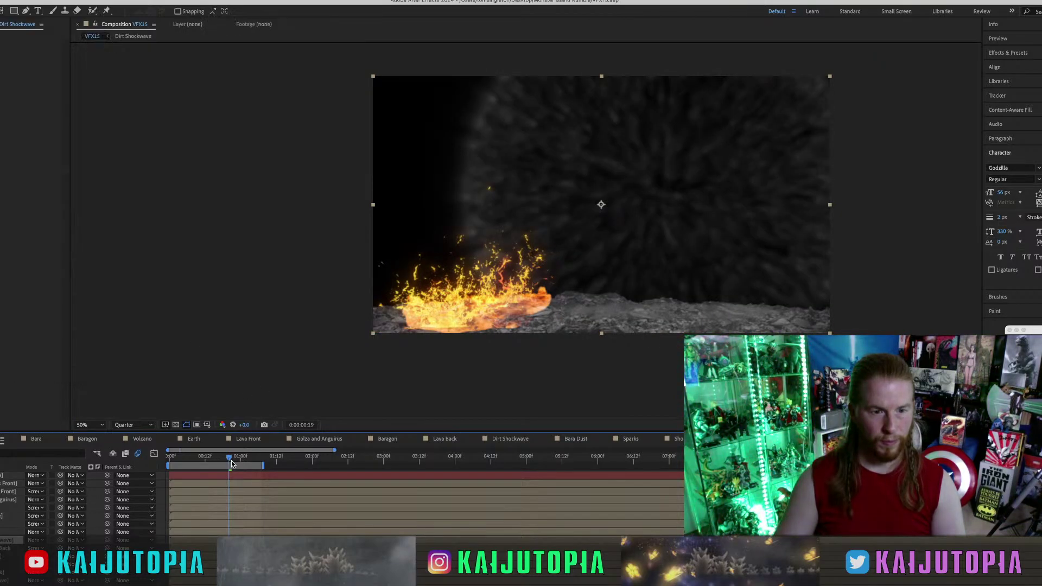
pyautogui.moveTo(229, 457); pyautogui.dragTo(259, 458)
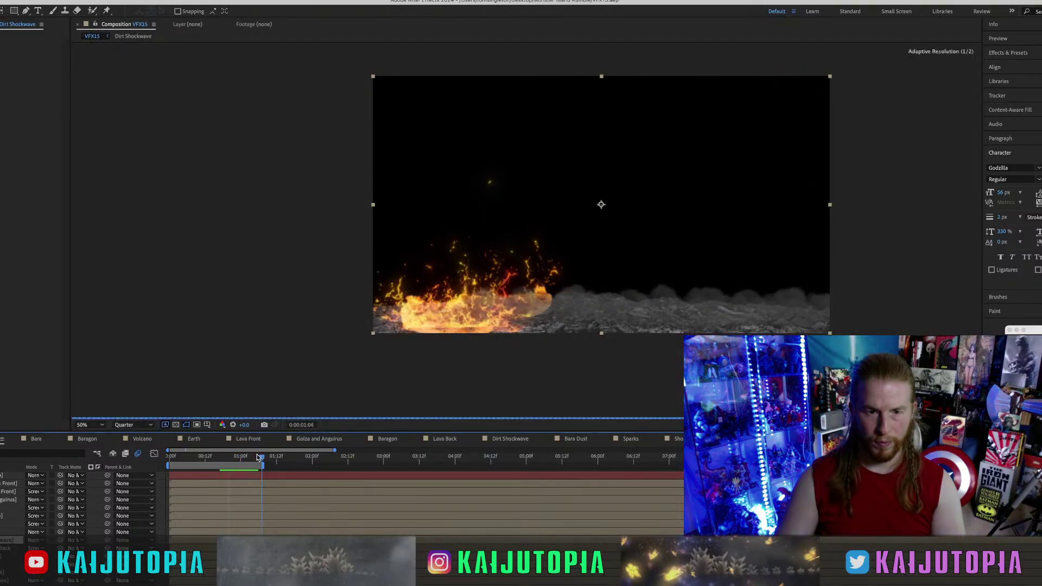
# Lower the footage in Dirt Shockwave to a Y position of 1674, save the project from VFX15, and return to its first frame.
pyautogui.doubleClick(2, 542)
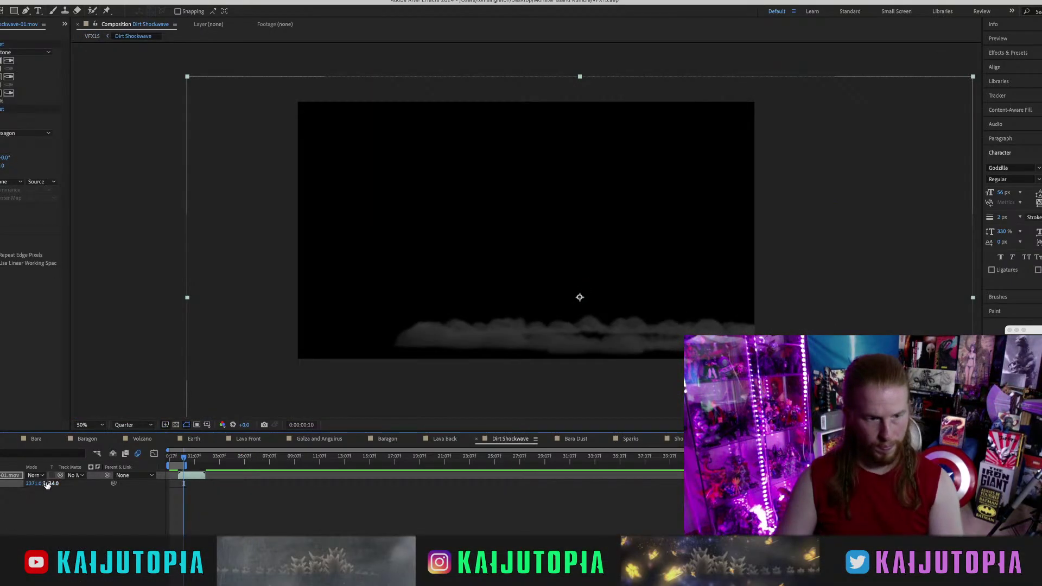
pyautogui.moveTo(53, 483); pyautogui.dragTo(58, 483)
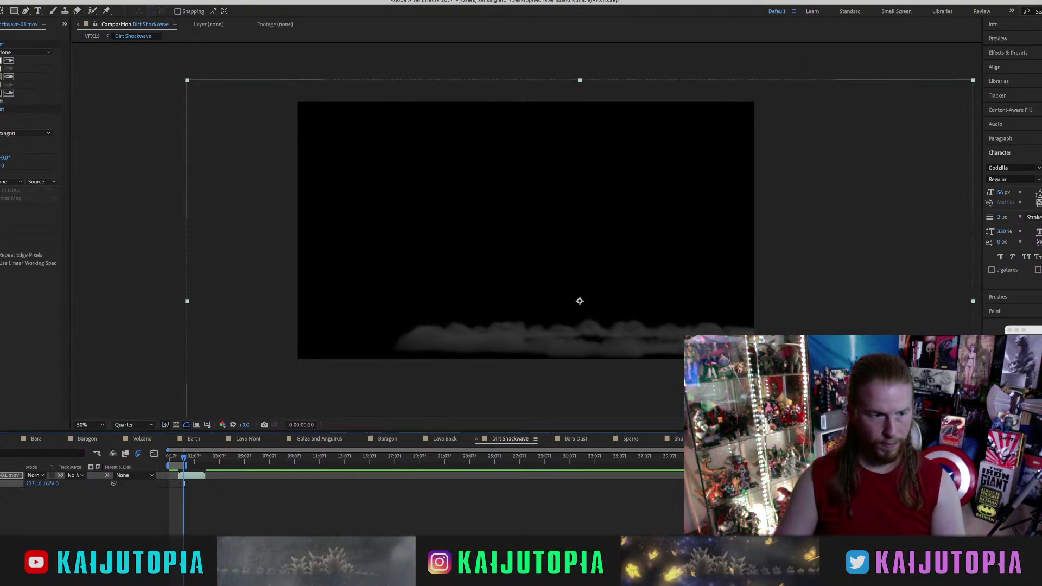
pyautogui.click(2, 438)
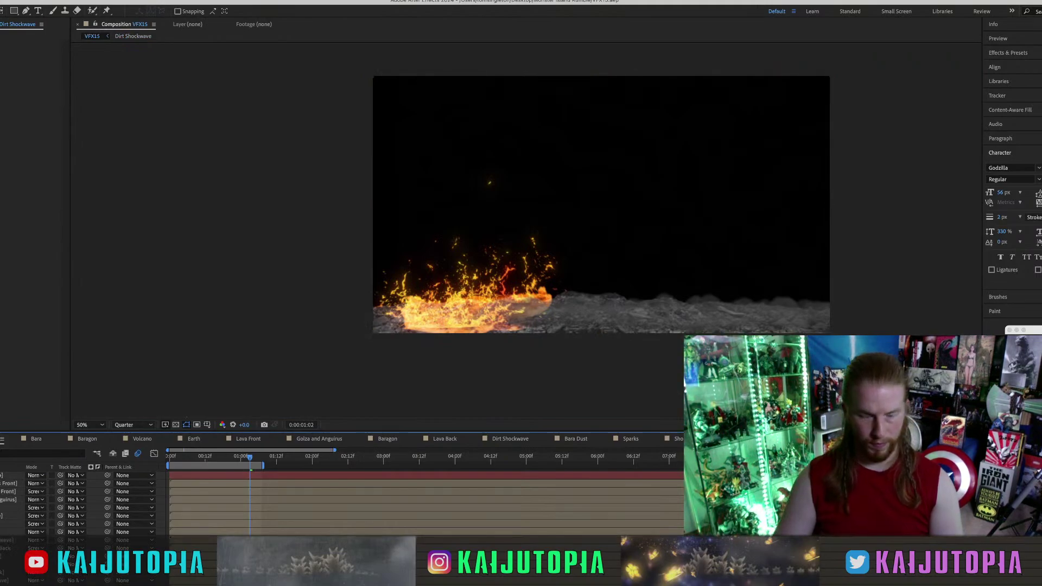
pyautogui.press('super+s')
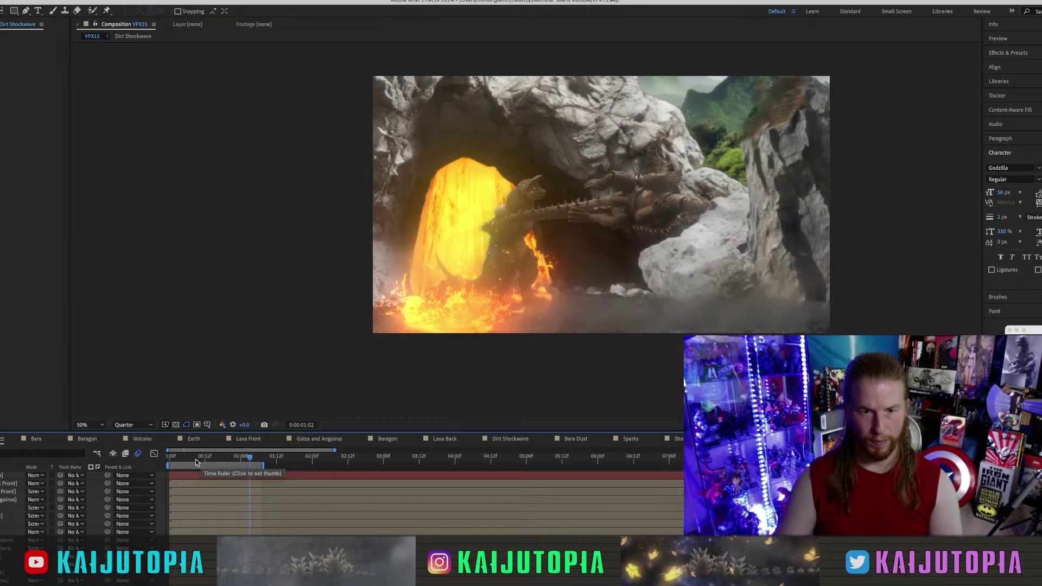
pyautogui.moveTo(178, 460); pyautogui.dragTo(159, 460)
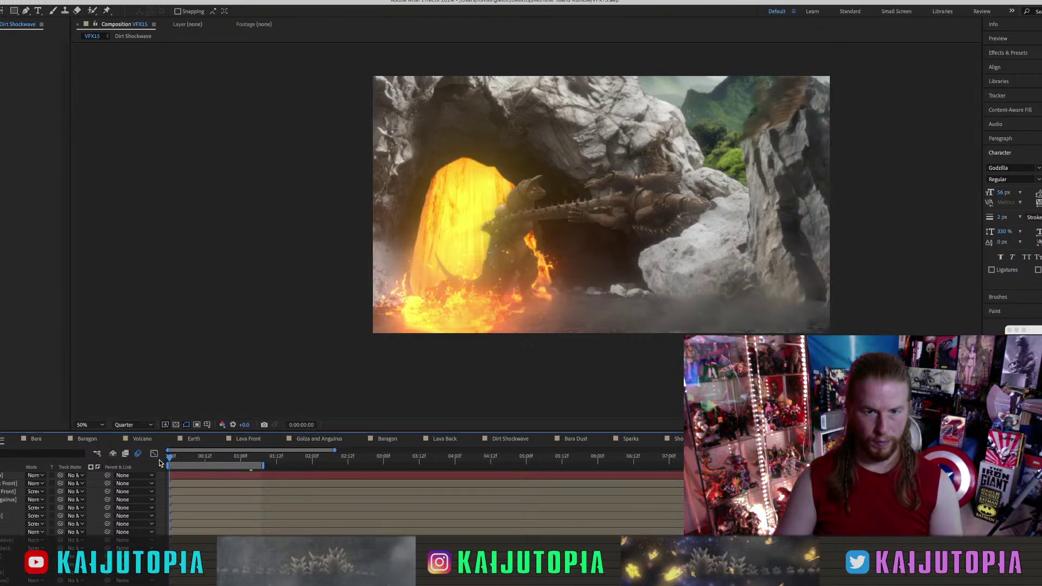